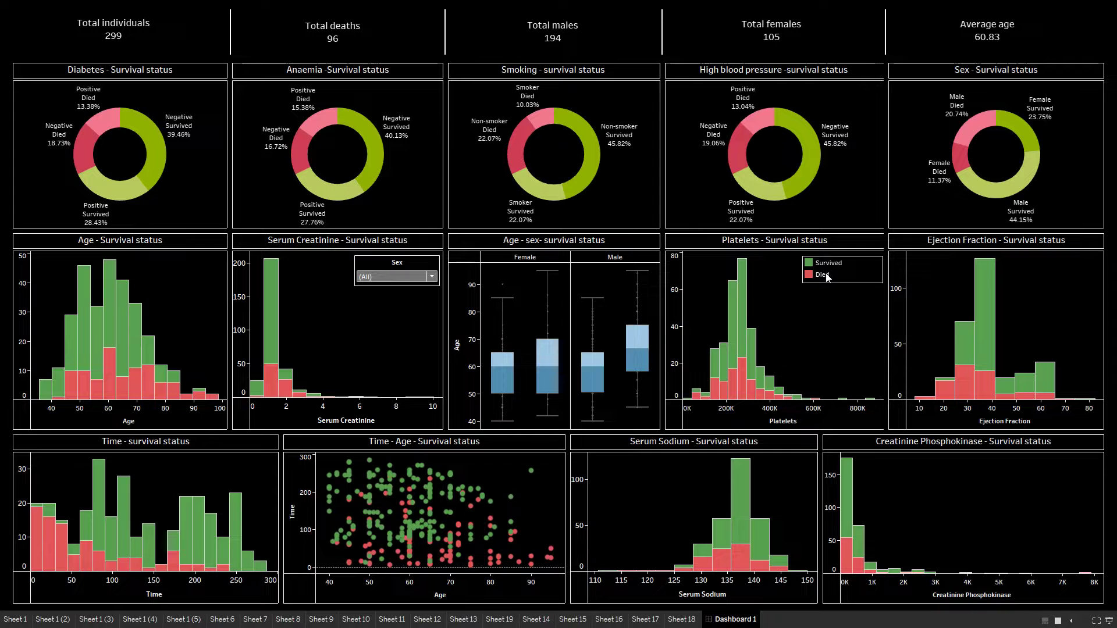
- Highlight the Died records across the dashboard, switch the highlight to Survived, and clear it
{"action": "left_click", "coordinate": [822, 275]}
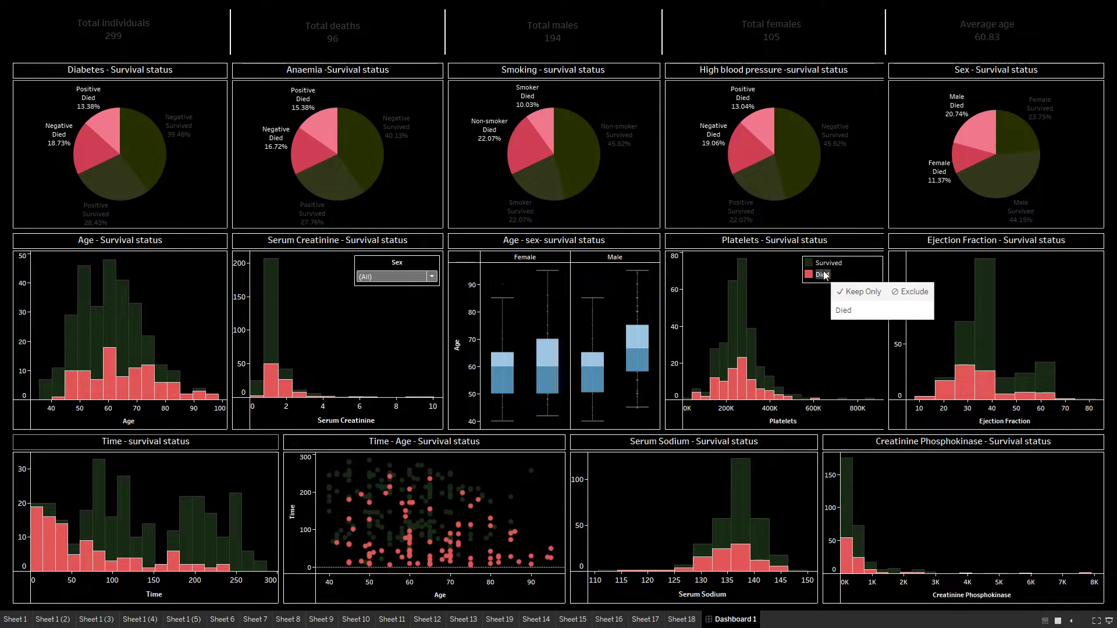
{"action": "left_click", "coordinate": [826, 265]}
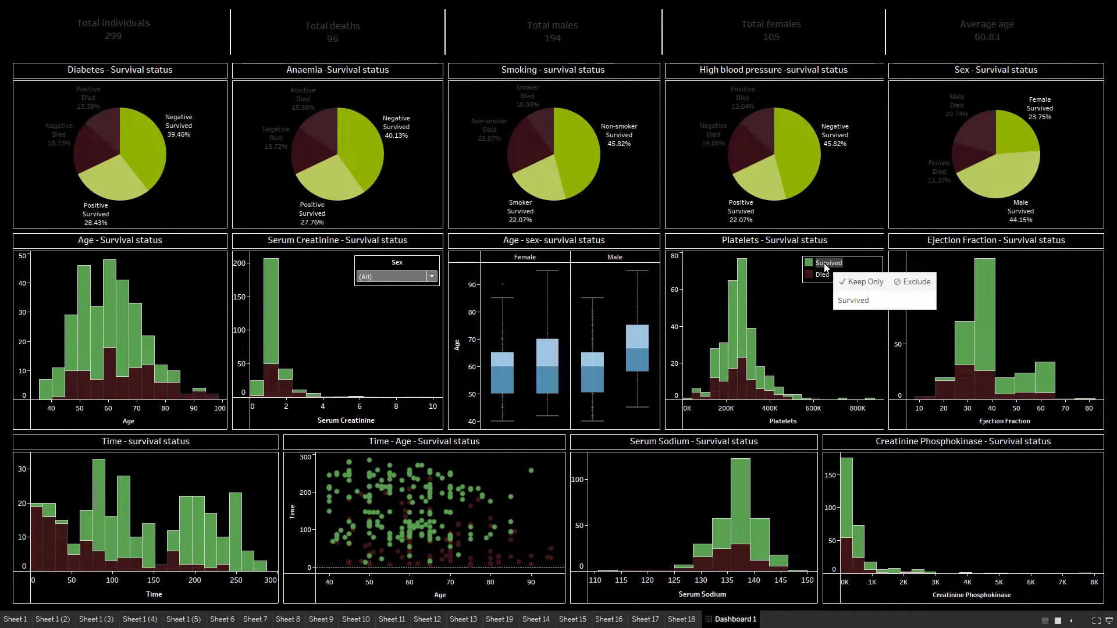
{"action": "left_click", "coordinate": [826, 265]}
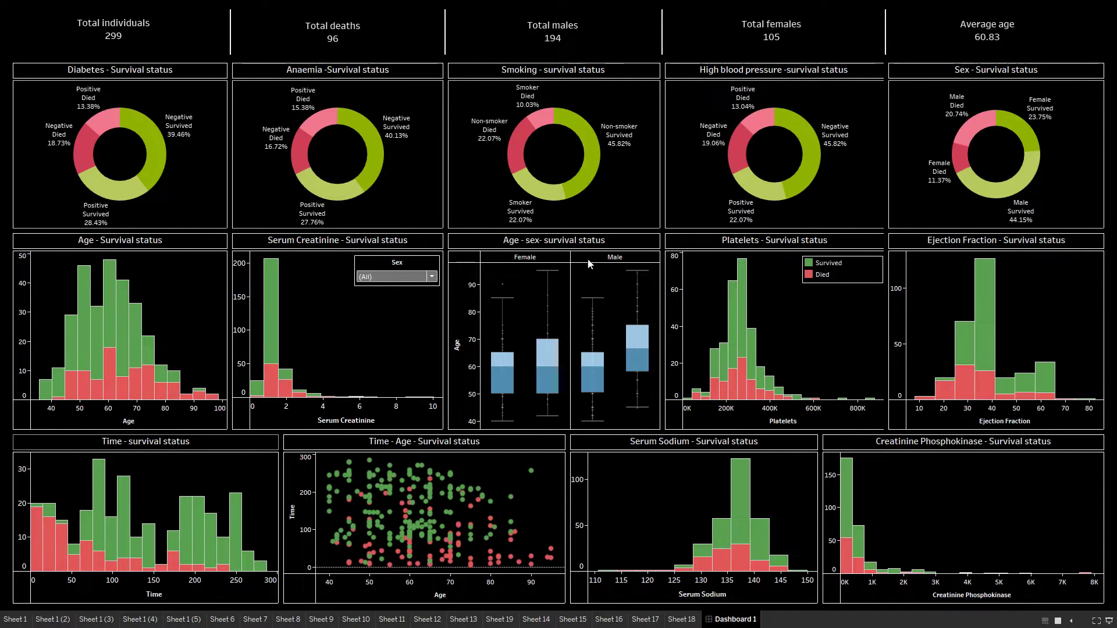
- Filter the dashboard's Sex field by Female and by Male, and restore it to (All)
{"action": "left_click", "coordinate": [420, 277]}
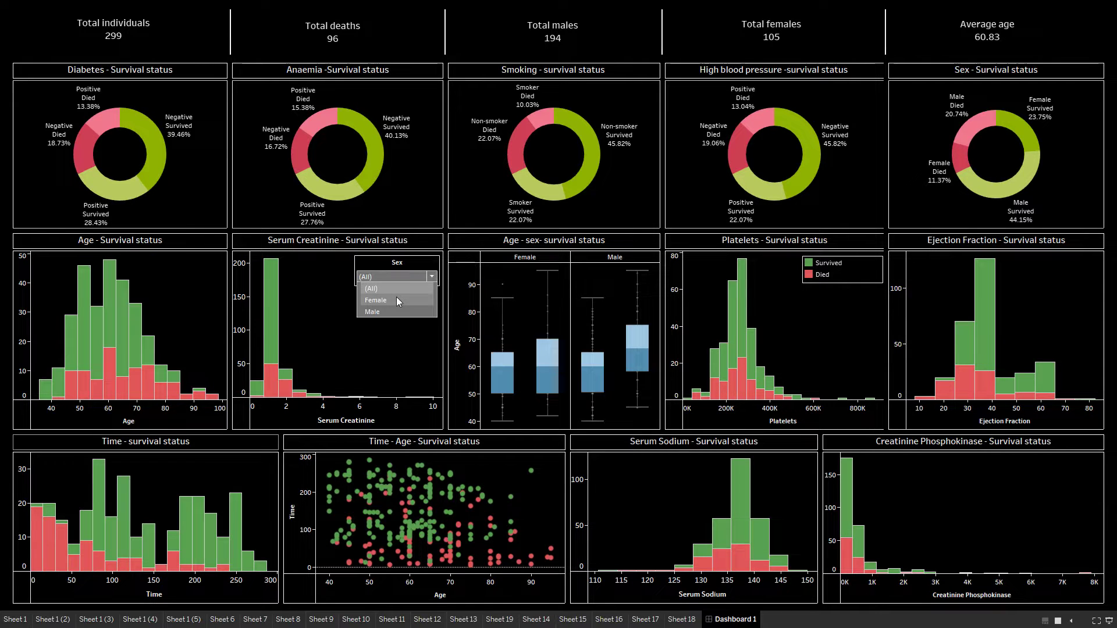
{"action": "left_click", "coordinate": [396, 298]}
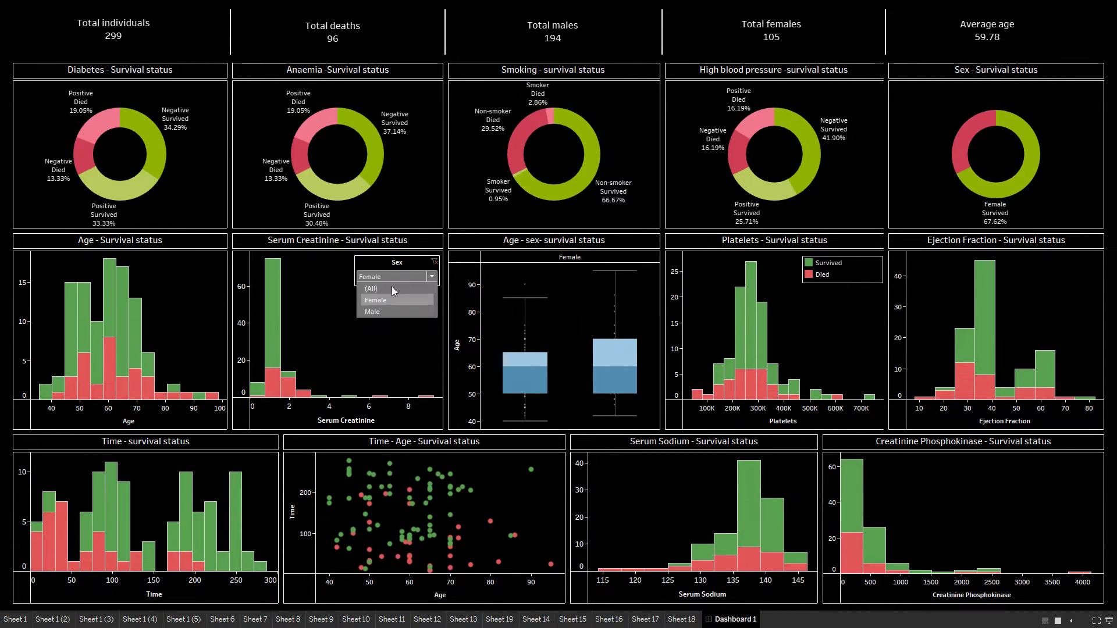
{"action": "key", "text": "Down"}
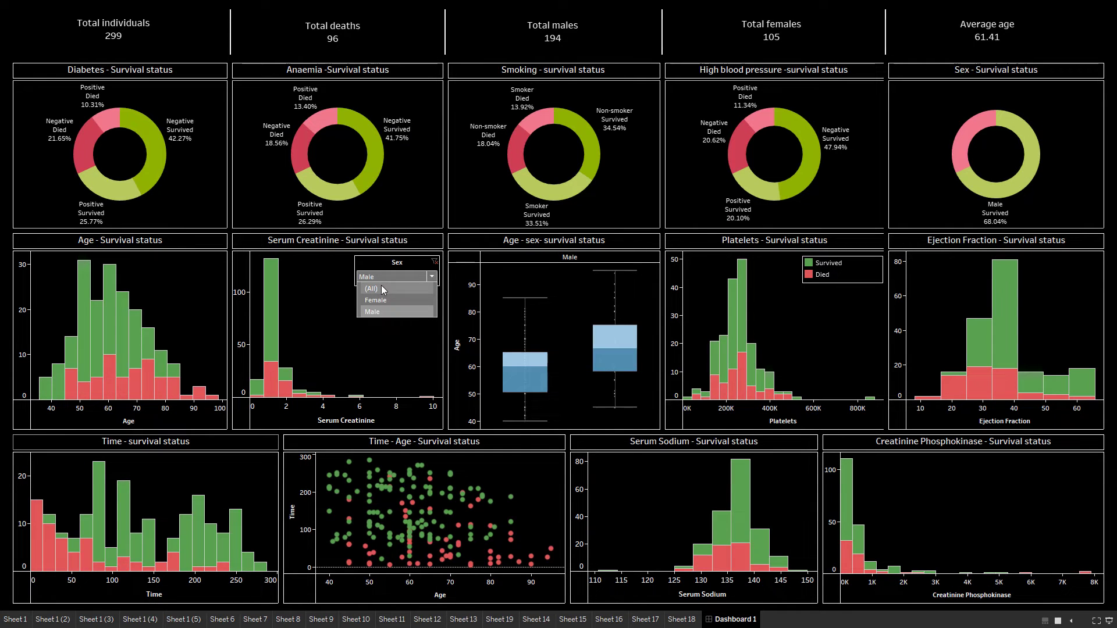
{"action": "left_click", "coordinate": [382, 288]}
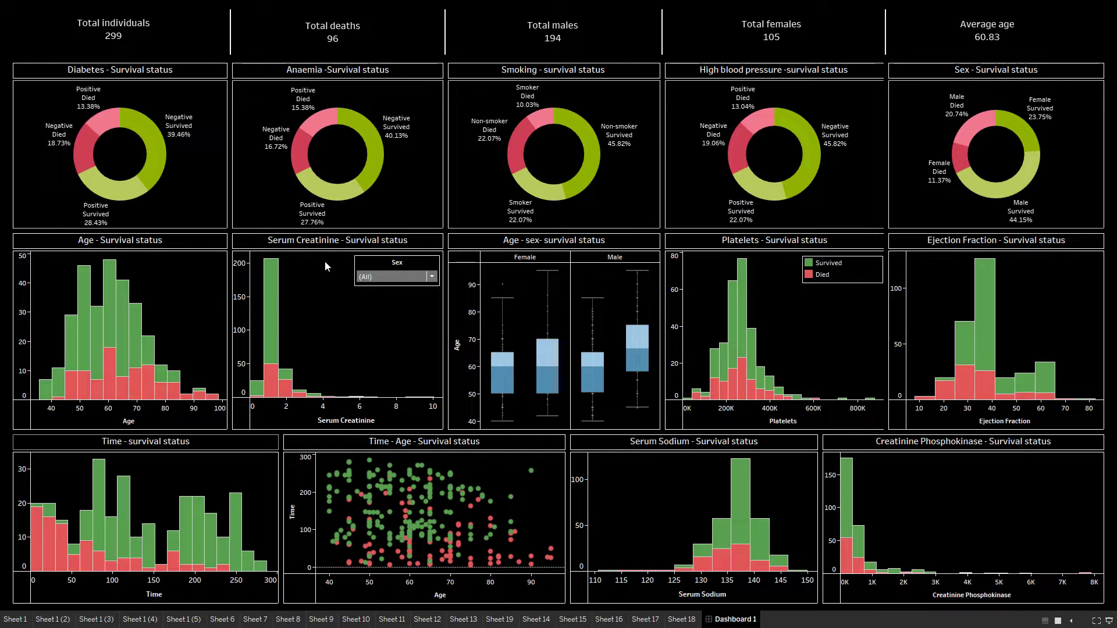
- Inspect the Total individuals, Total males and Average age figures in the dashboard's summary row
{"action": "mouse_move", "coordinate": [150, 56]}
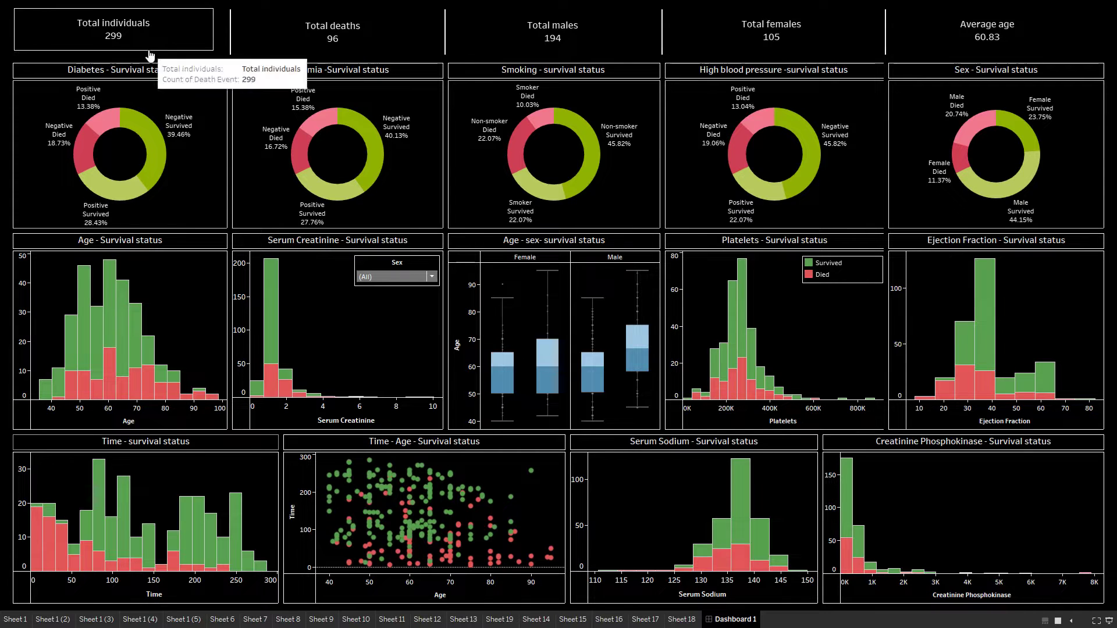
{"action": "mouse_move", "coordinate": [531, 45]}
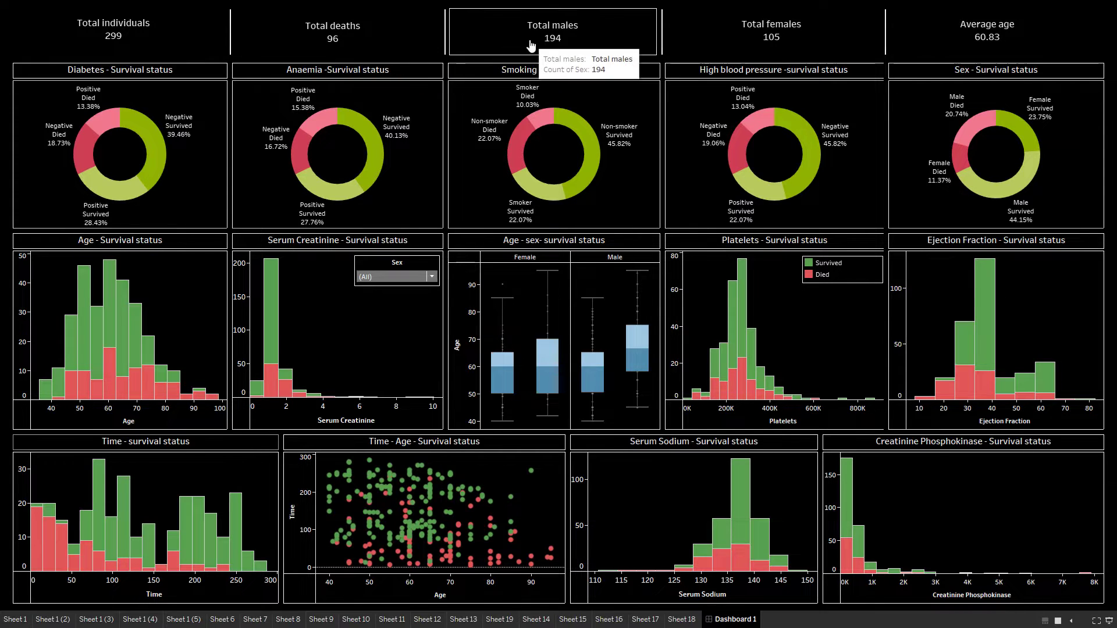
{"action": "mouse_move", "coordinate": [945, 44]}
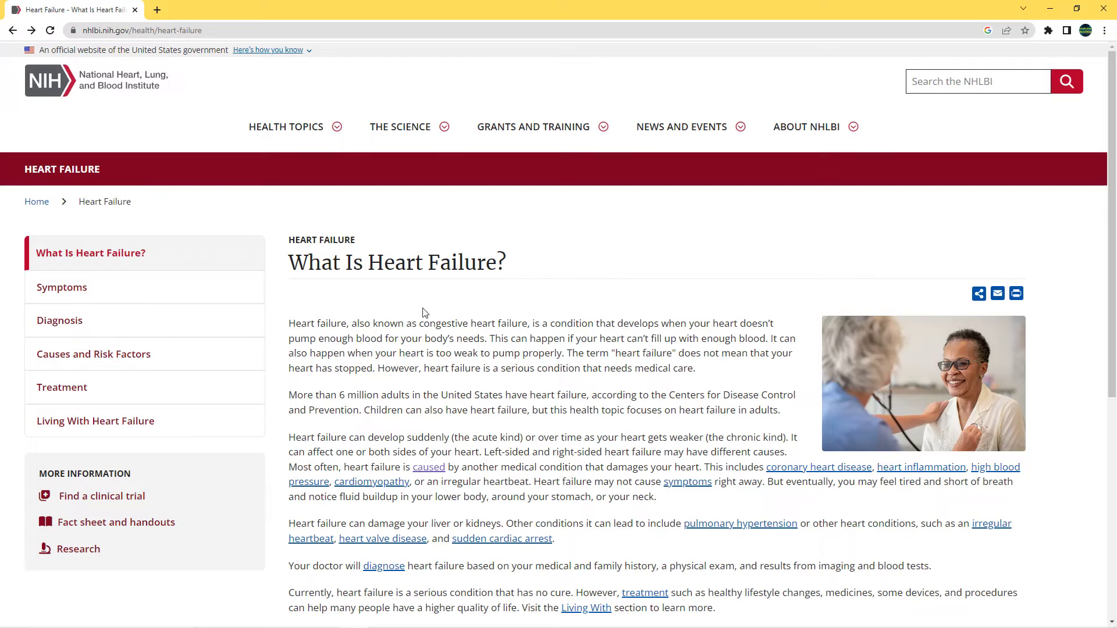
- On the NHLBI heart failure page, highlight the definition, the serious-condition statement and the sentence on US adults with heart failure
{"action": "left_click_drag", "start_coordinate": [534, 320], "coordinate": [494, 338]}
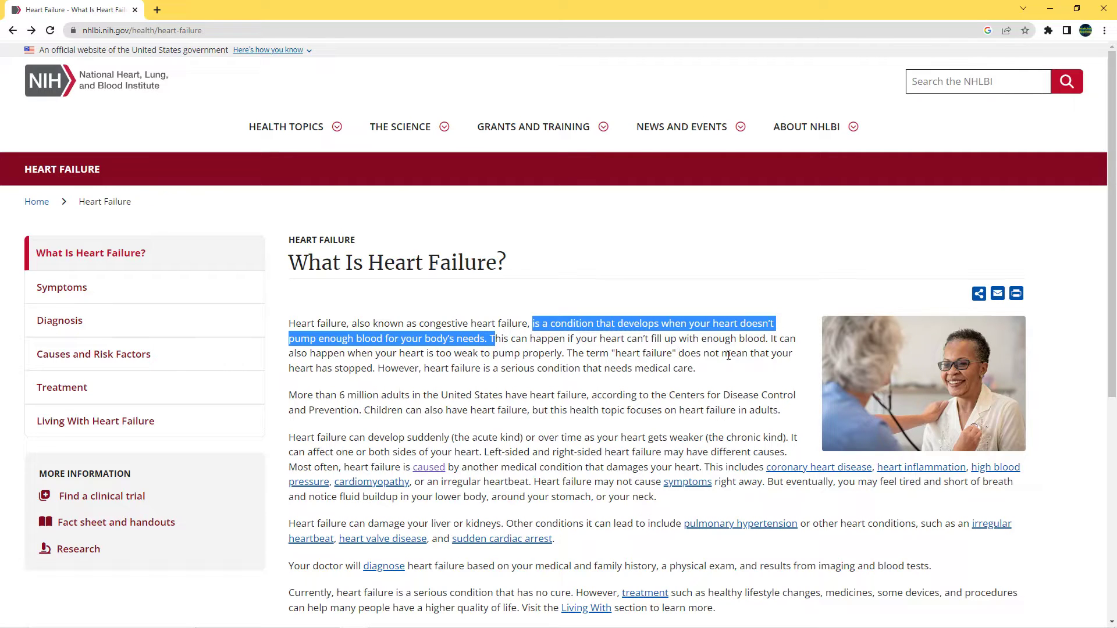
{"action": "left_click_drag", "start_coordinate": [295, 369], "coordinate": [697, 370]}
{"action": "left_click", "coordinate": [374, 384]}
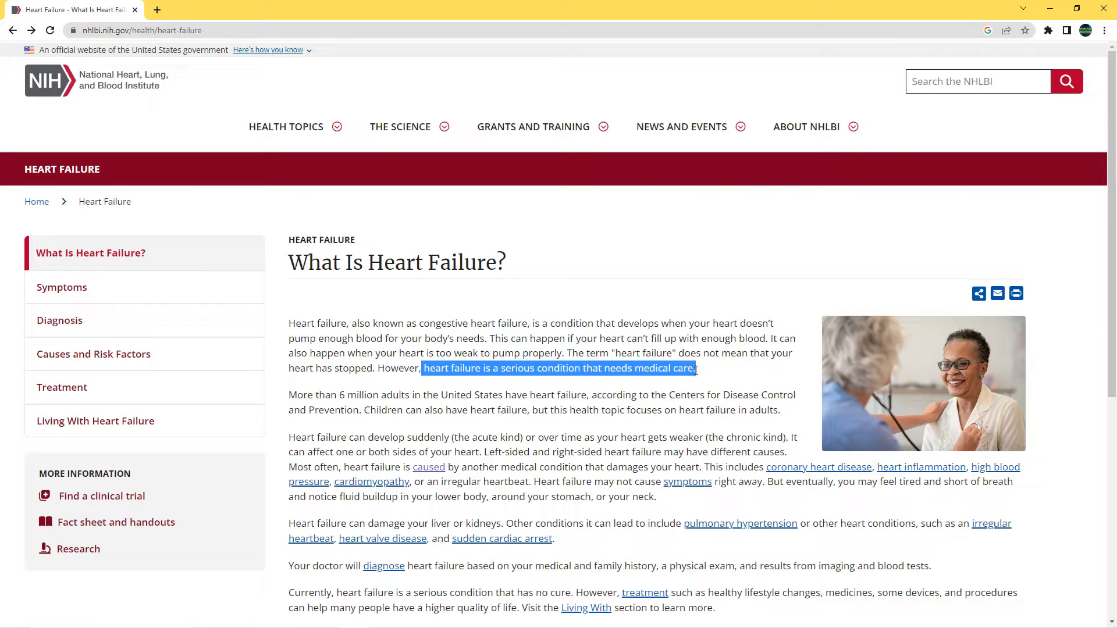
{"action": "left_click_drag", "start_coordinate": [290, 397], "coordinate": [588, 395]}
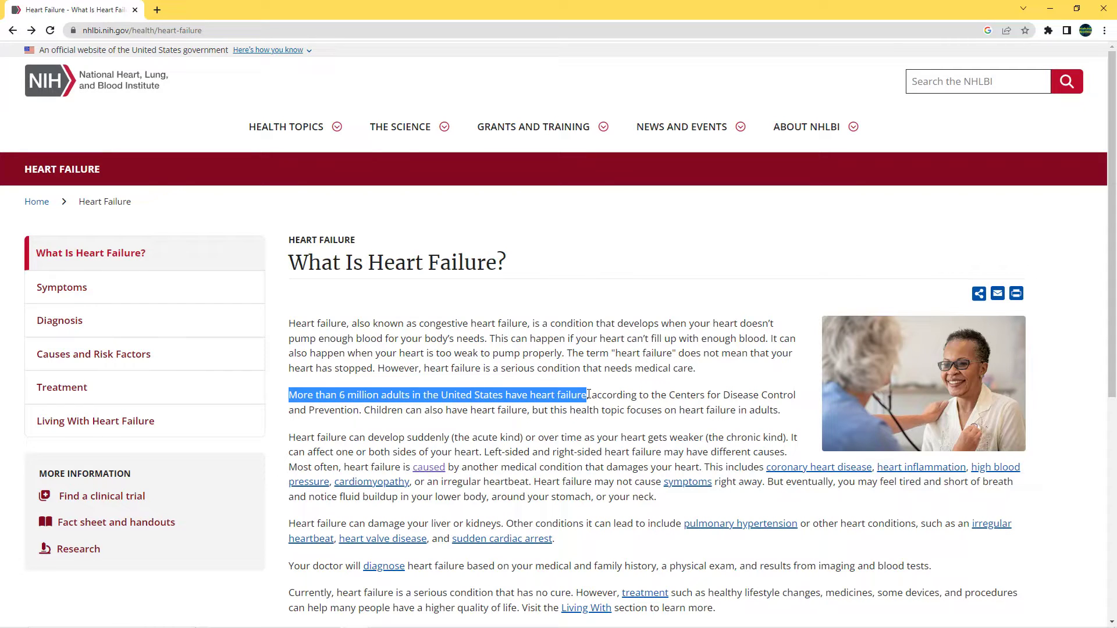
- Open the Causes and Risk Factors page and highlight the sentence on underlying medical conditions and the words on other conditions under HFpEF
{"action": "left_click", "coordinate": [119, 359]}
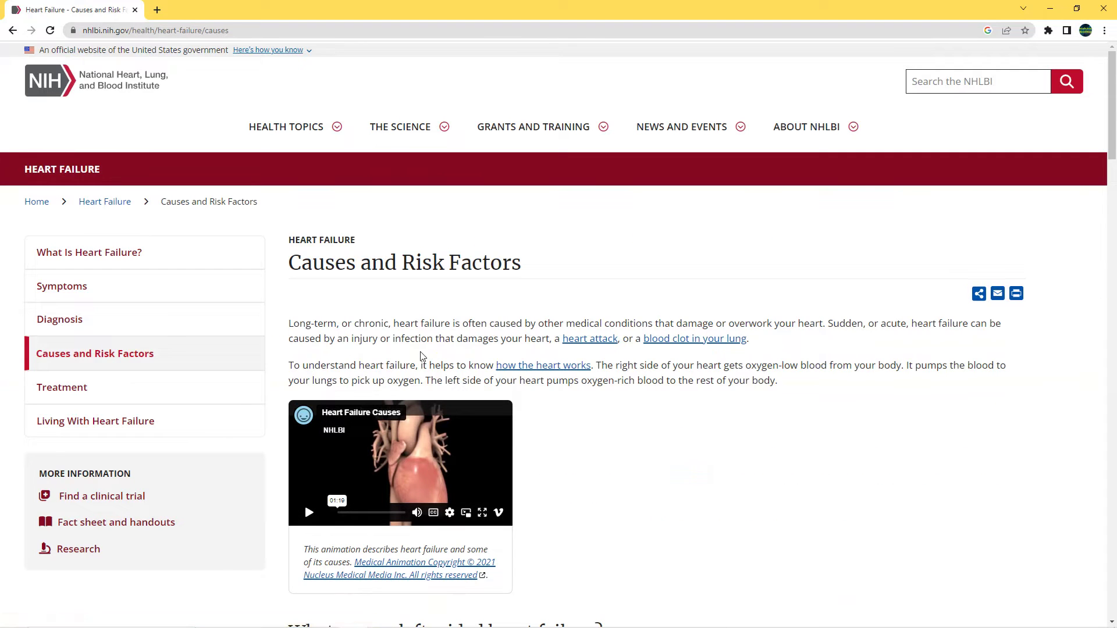
{"action": "left_click_drag", "start_coordinate": [395, 322], "coordinate": [825, 327]}
{"action": "scroll", "coordinate": [592, 306], "scroll_direction": "down", "scroll_amount": 9}
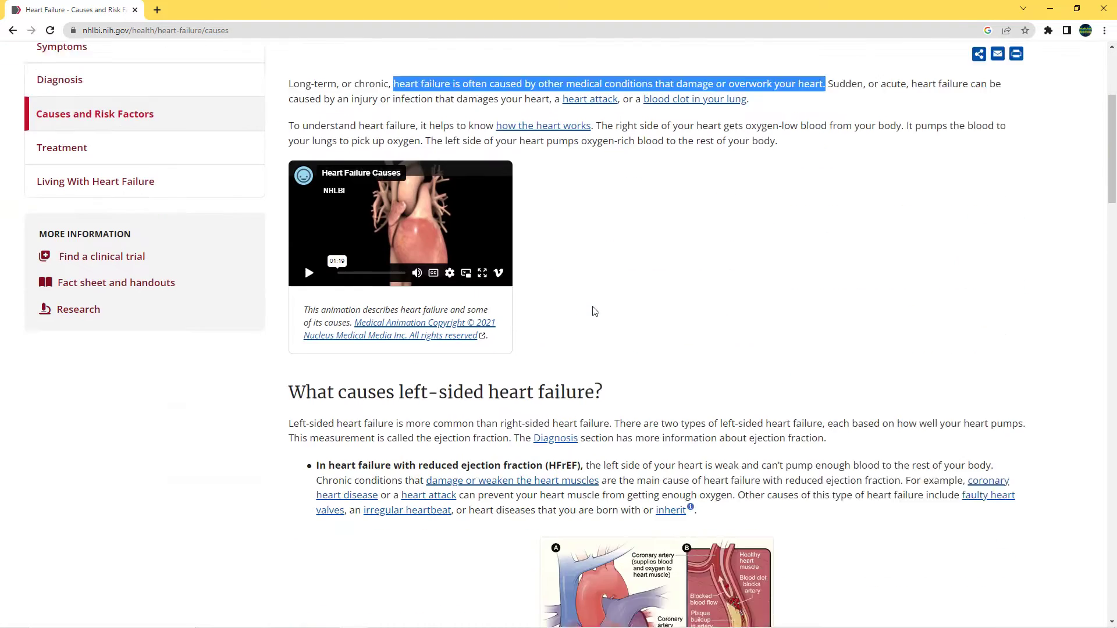
{"action": "scroll", "coordinate": [593, 306], "scroll_direction": "down", "scroll_amount": 4}
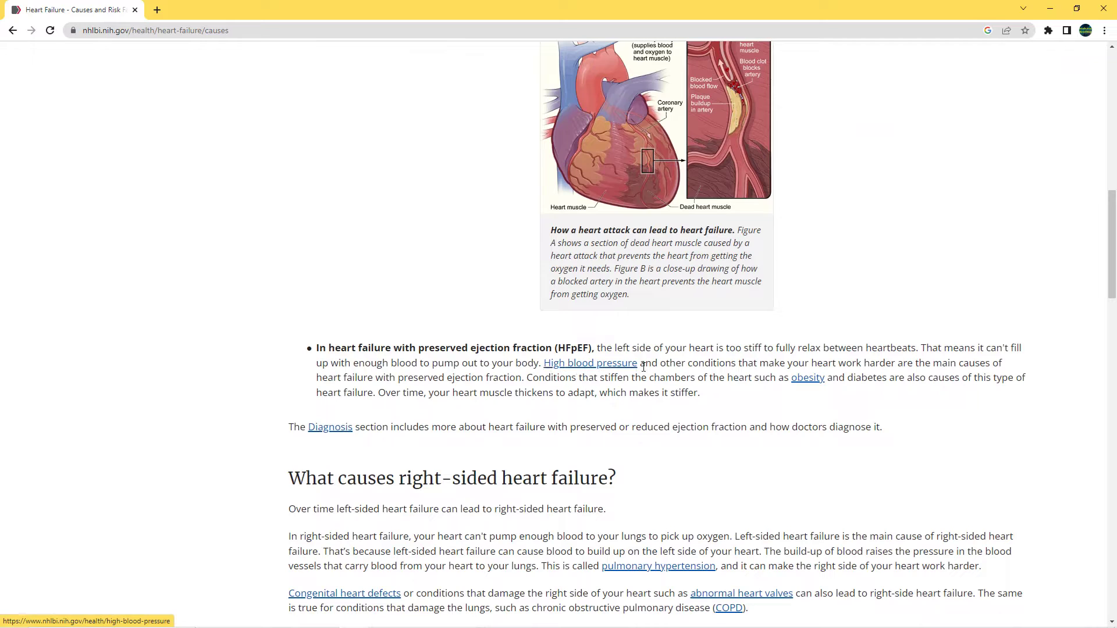
{"action": "left_click_drag", "start_coordinate": [666, 364], "coordinate": [731, 364]}
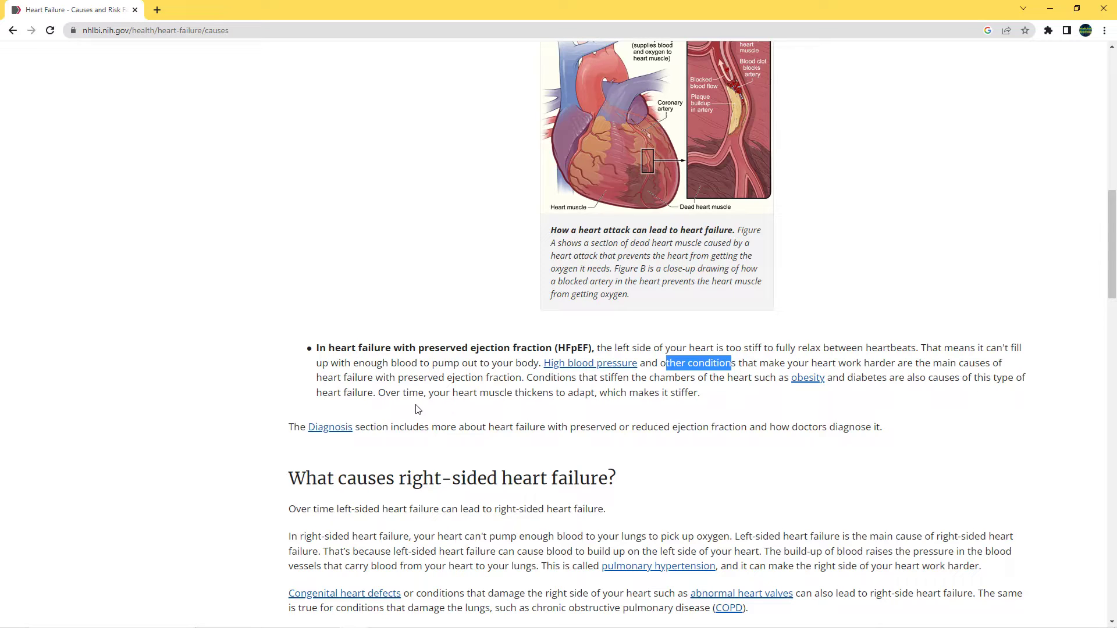
{"action": "double_click", "coordinate": [253, 30]}
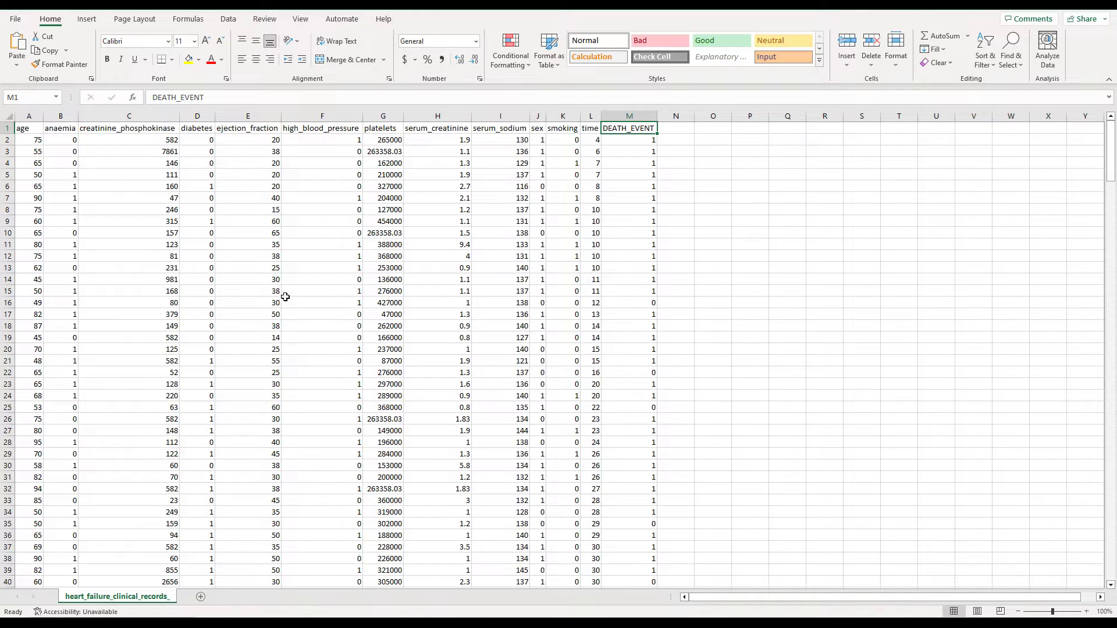
- In the heart_failure_clinical_records sheet, examine the DEATH_EVENT column and select the anaemia, diabetes, high_blood_pressure, sex and smoking columns together
{"action": "left_click", "coordinate": [628, 115]}
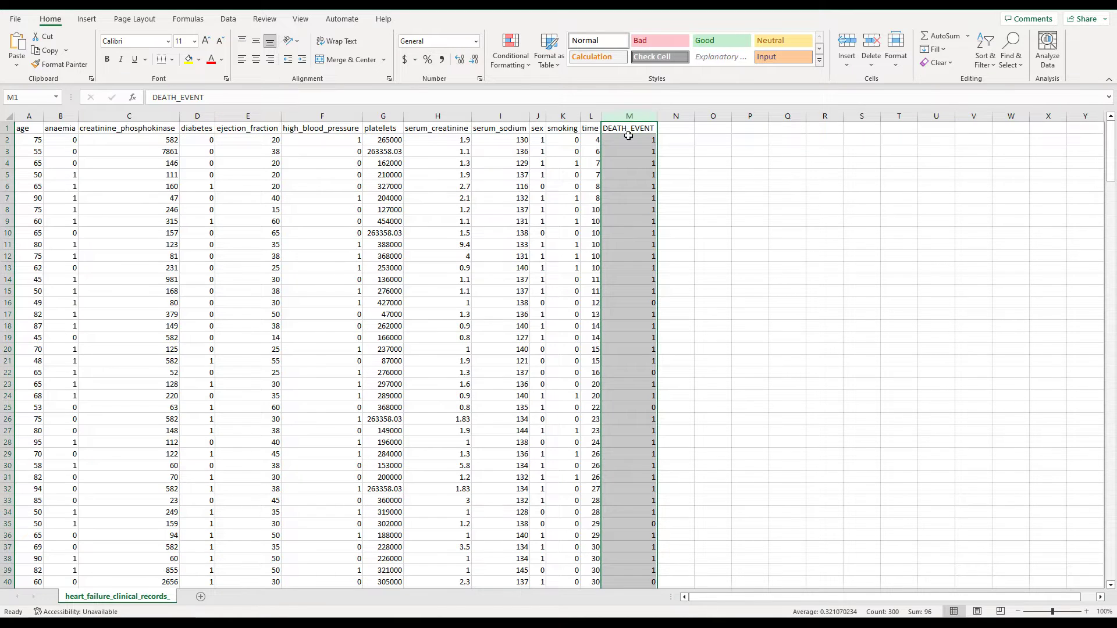
{"action": "left_click", "coordinate": [648, 292]}
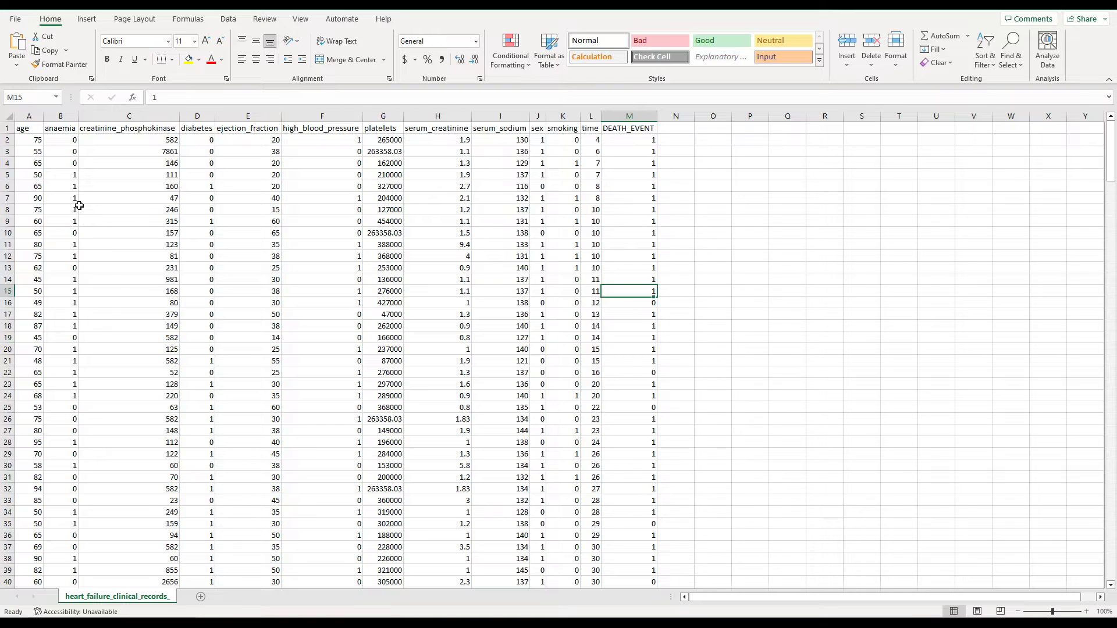
{"action": "left_click", "coordinate": [68, 115], "text": "ctrl"}
{"action": "left_click", "coordinate": [197, 116], "text": "ctrl"}
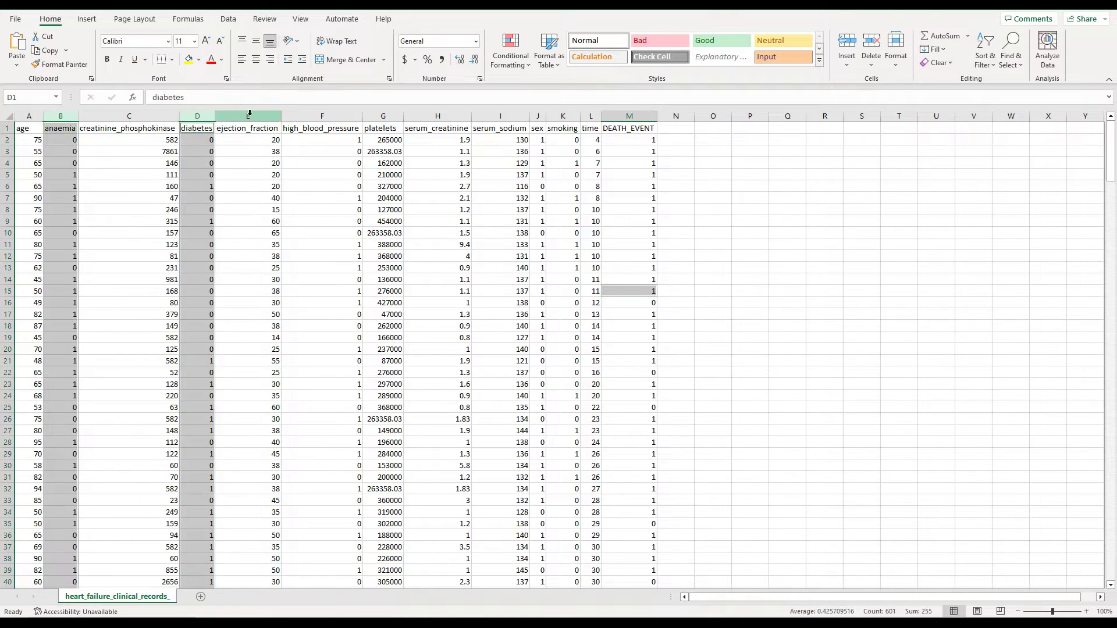
{"action": "left_click", "coordinate": [314, 116], "text": "ctrl"}
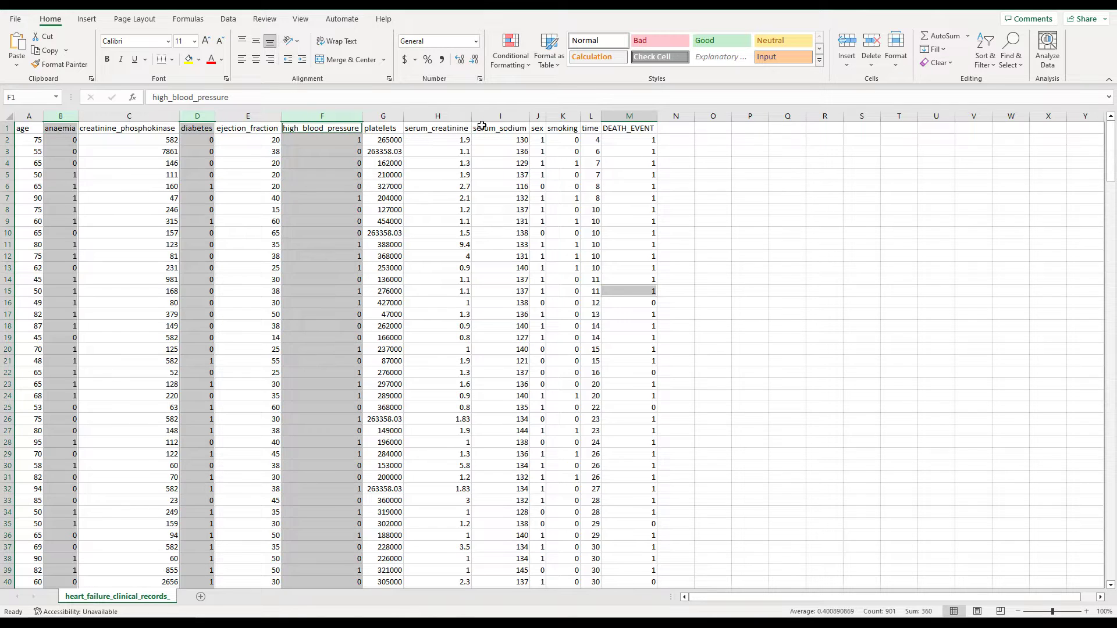
{"action": "left_click", "coordinate": [537, 116], "text": "ctrl"}
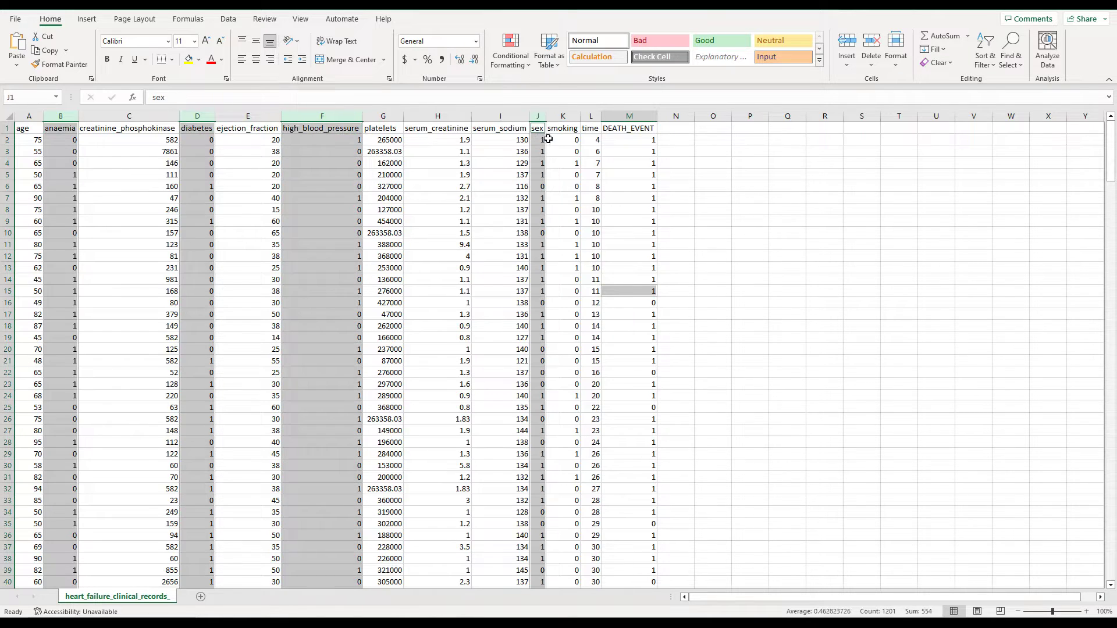
{"action": "left_click", "coordinate": [568, 116], "text": "ctrl"}
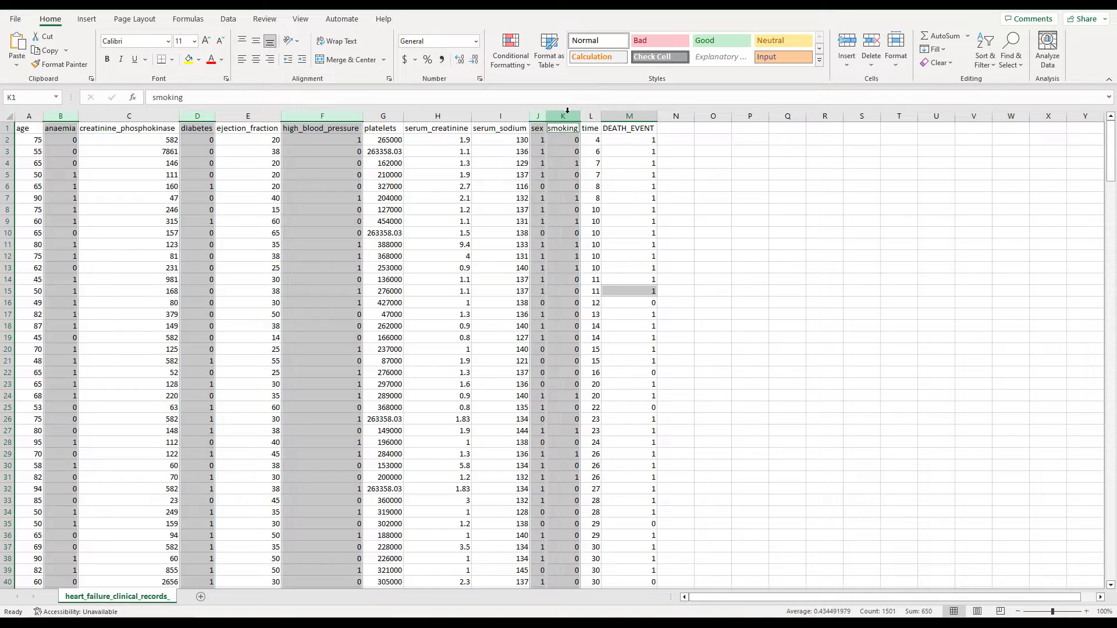
- Inspect example 0 and 1 entries in the smoking, sex and high_blood_pressure columns
{"action": "left_click", "coordinate": [567, 142]}
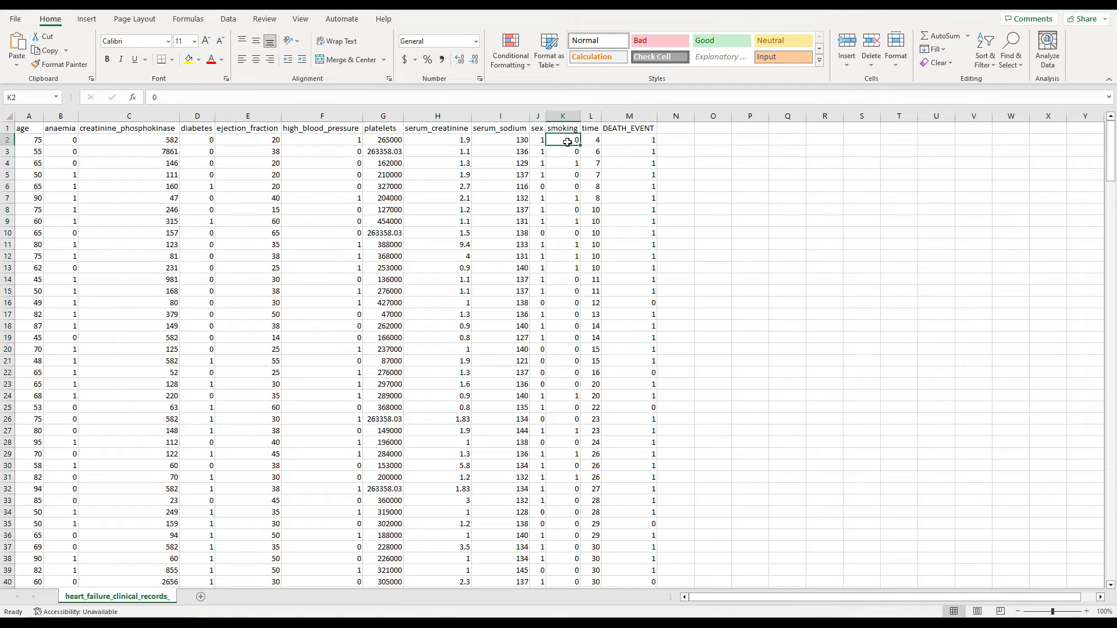
{"action": "left_click", "coordinate": [573, 166]}
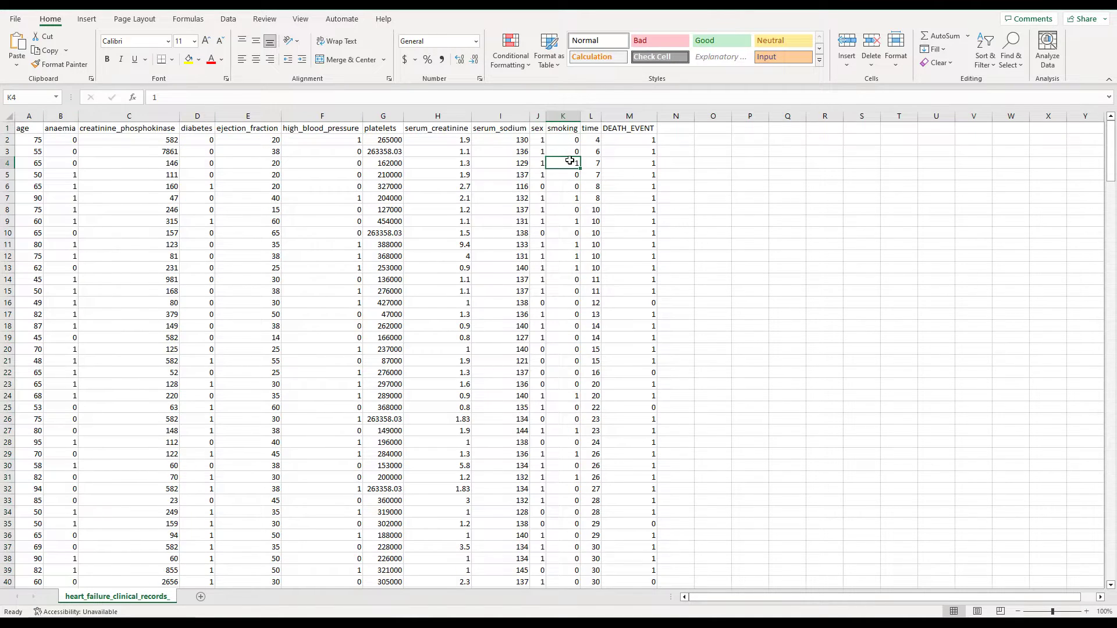
{"action": "left_click", "coordinate": [536, 140]}
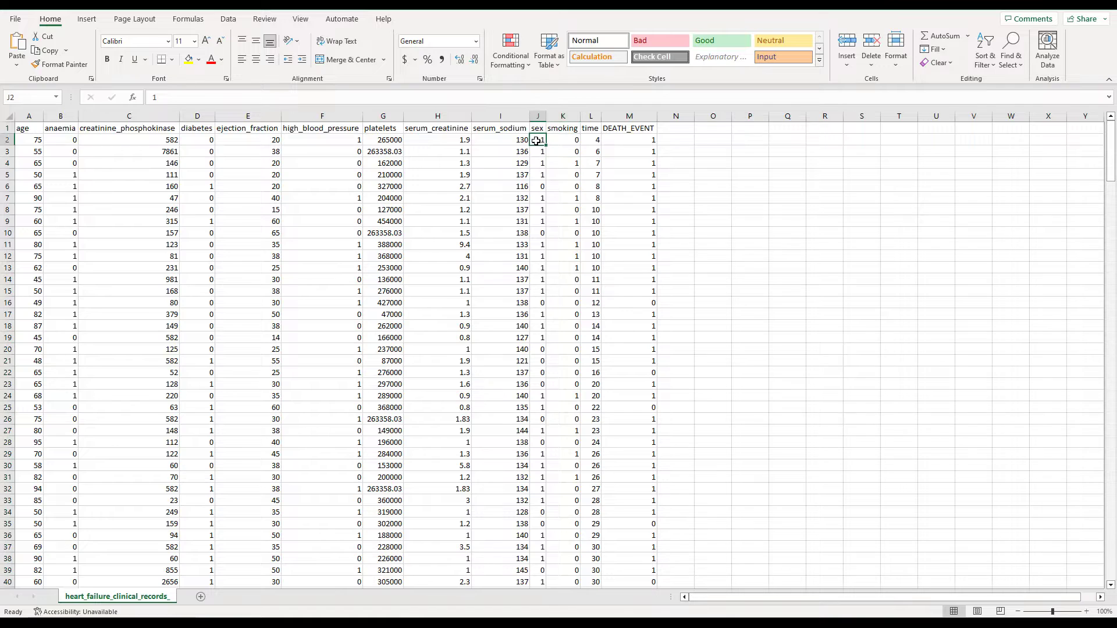
{"action": "left_click", "coordinate": [540, 186]}
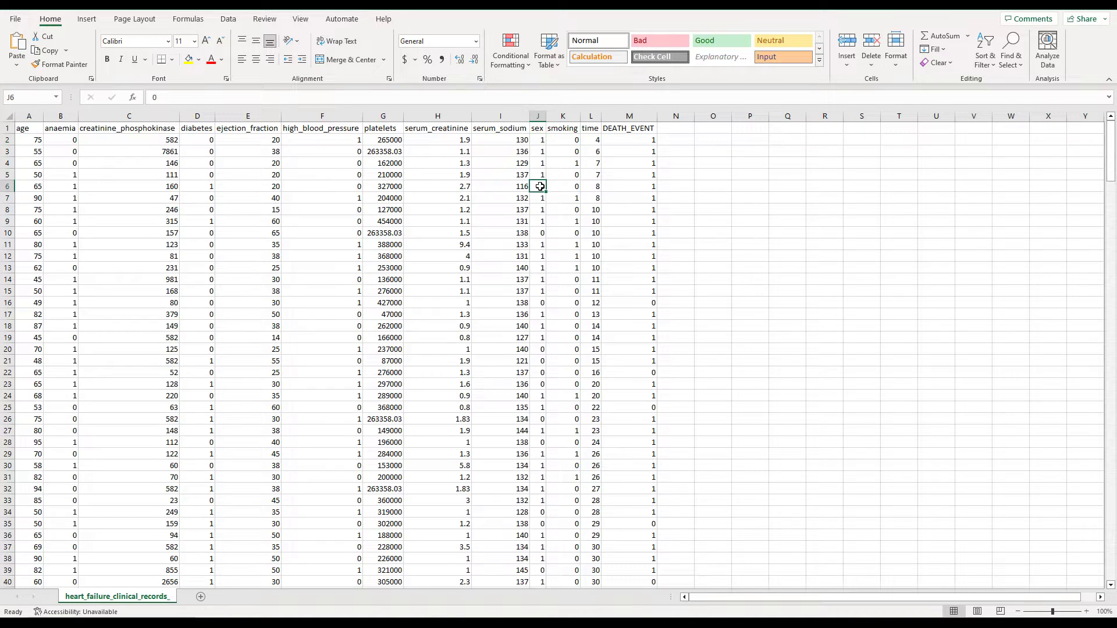
{"action": "left_click", "coordinate": [352, 141]}
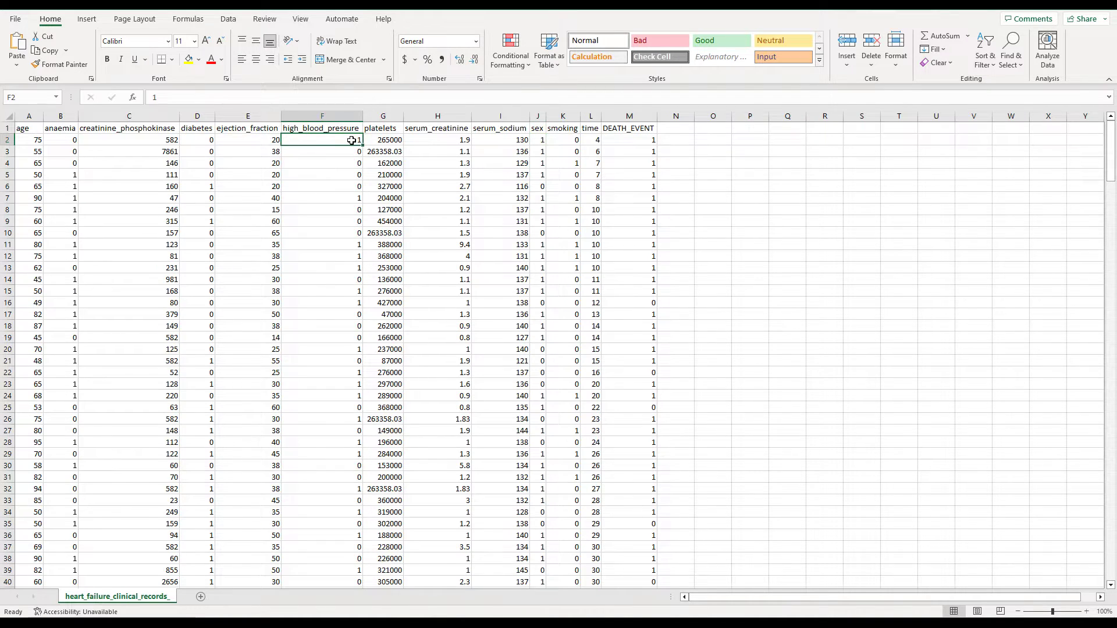
{"action": "left_click", "coordinate": [357, 150]}
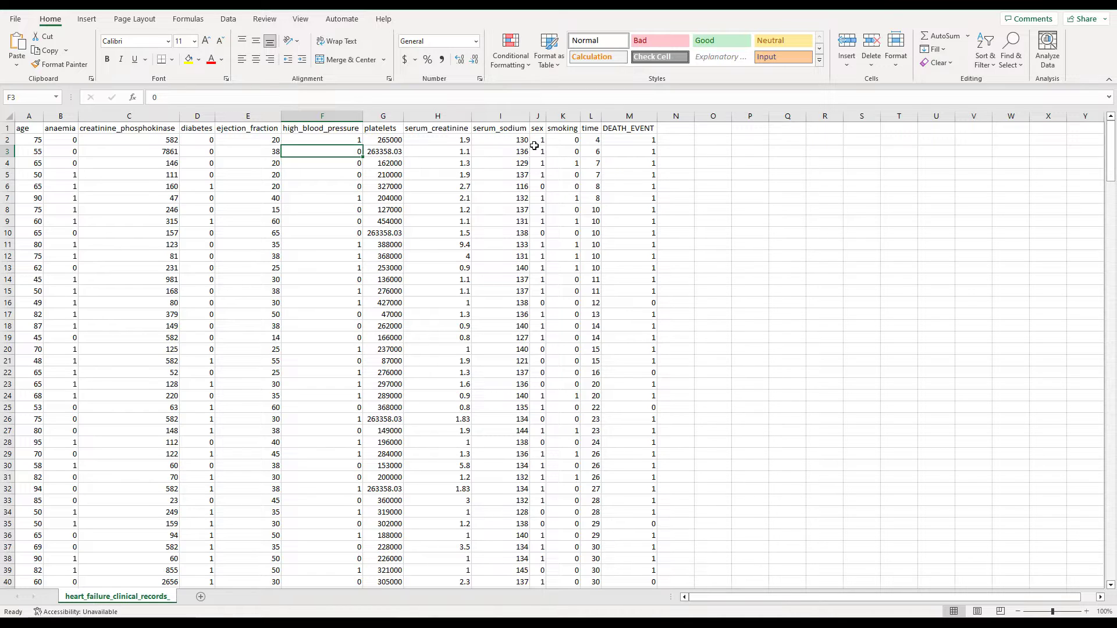
- Select the age, creatinine_phosphokinase, ejection_fraction, platelets, serum_creatinine, serum_sodium and time columns together
{"action": "left_click", "coordinate": [34, 115]}
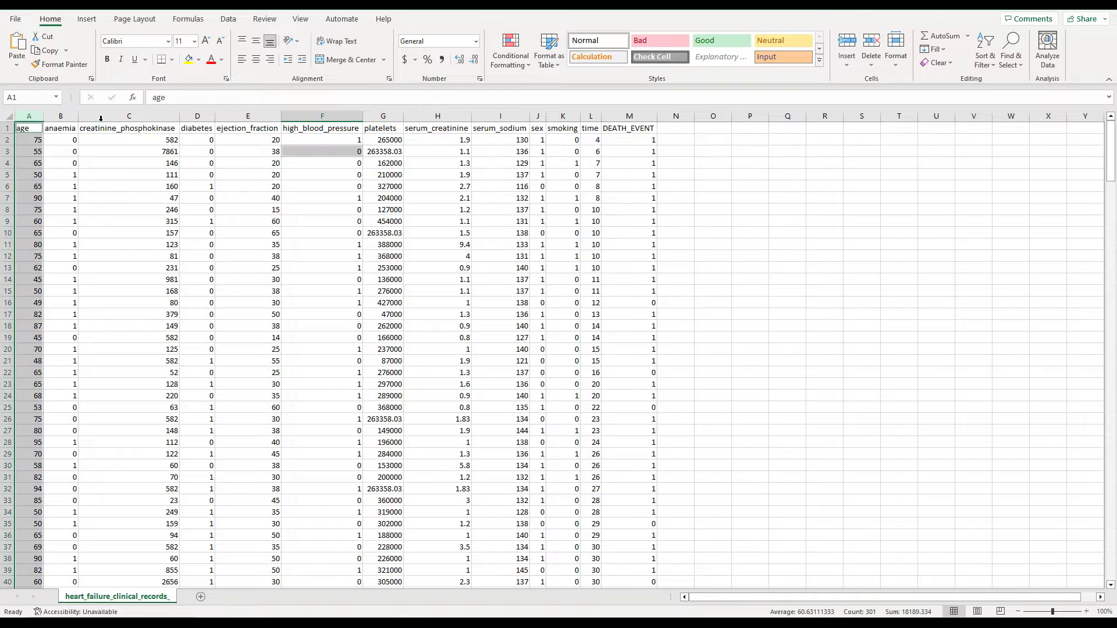
{"action": "left_click", "coordinate": [115, 112], "text": "ctrl"}
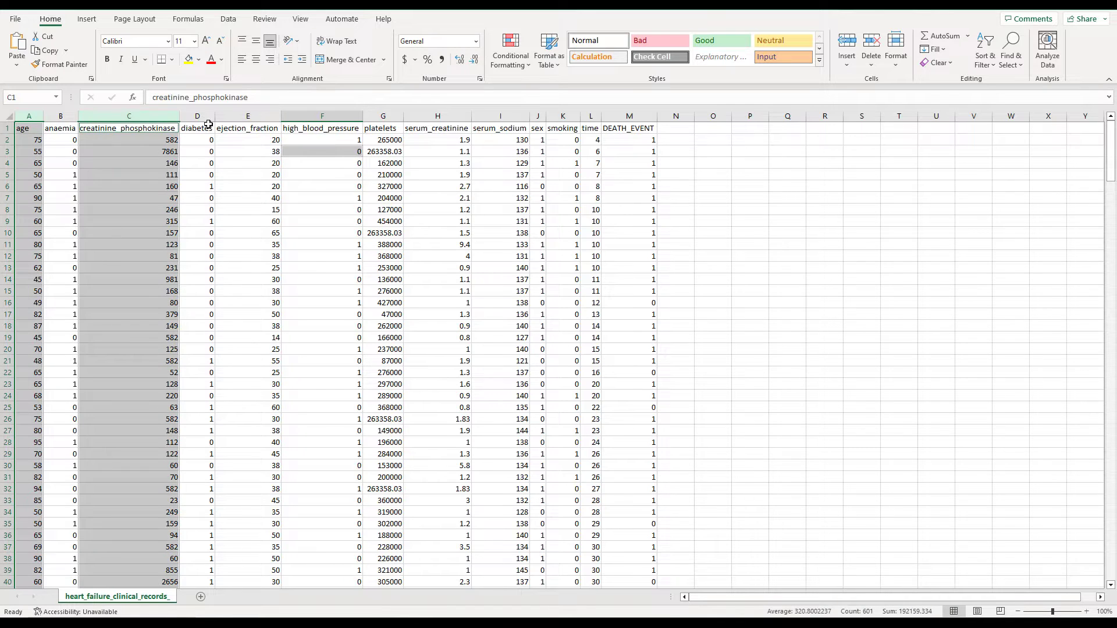
{"action": "left_click", "coordinate": [233, 112], "text": "ctrl"}
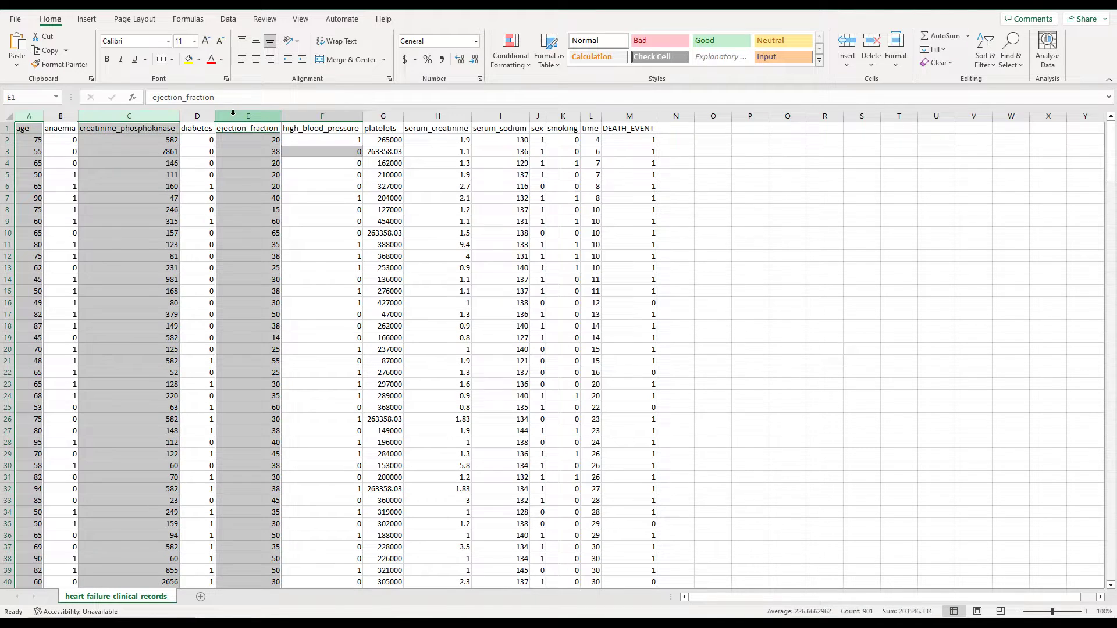
{"action": "left_click", "coordinate": [383, 116], "text": "ctrl"}
{"action": "left_click", "coordinate": [421, 118], "text": "ctrl"}
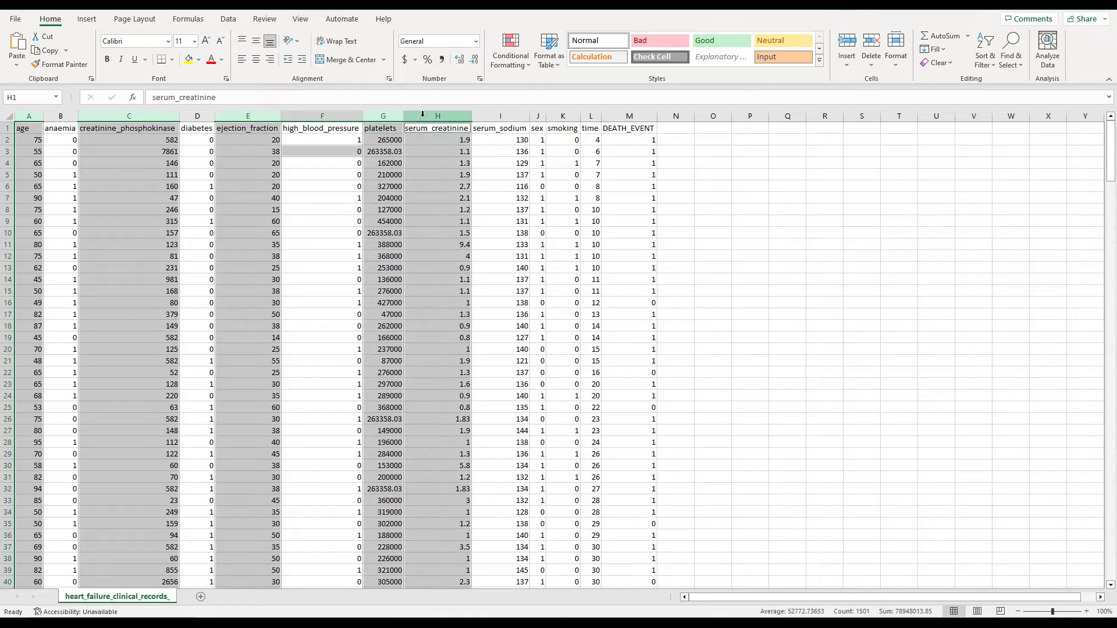
{"action": "left_click", "coordinate": [501, 116], "text": "ctrl"}
{"action": "left_click", "coordinate": [592, 115], "text": "ctrl"}
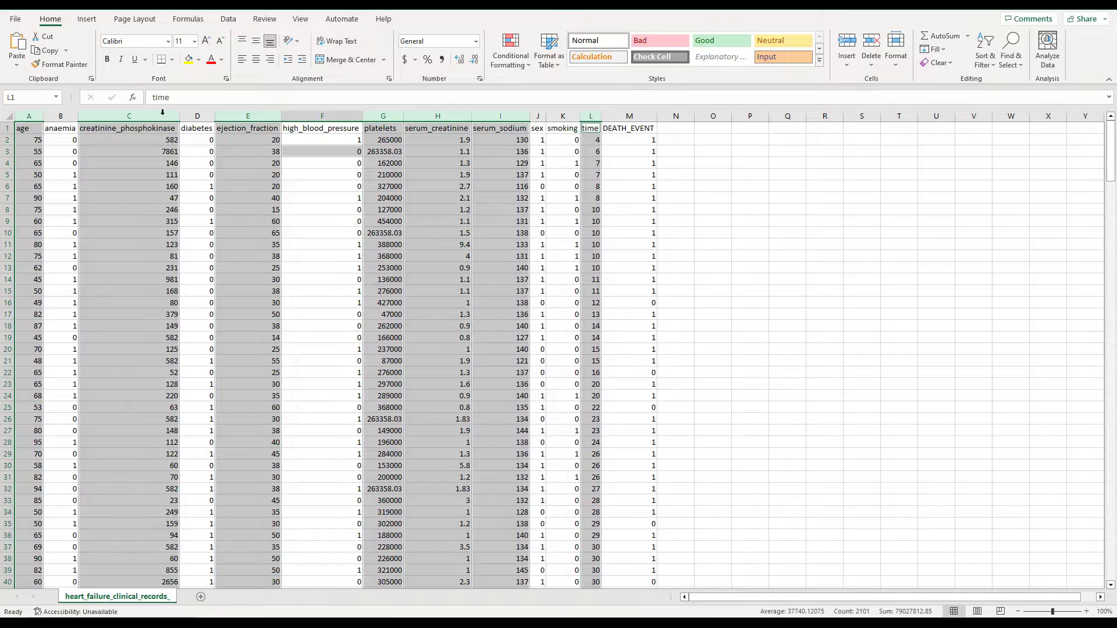
{"action": "left_click", "coordinate": [615, 117]}
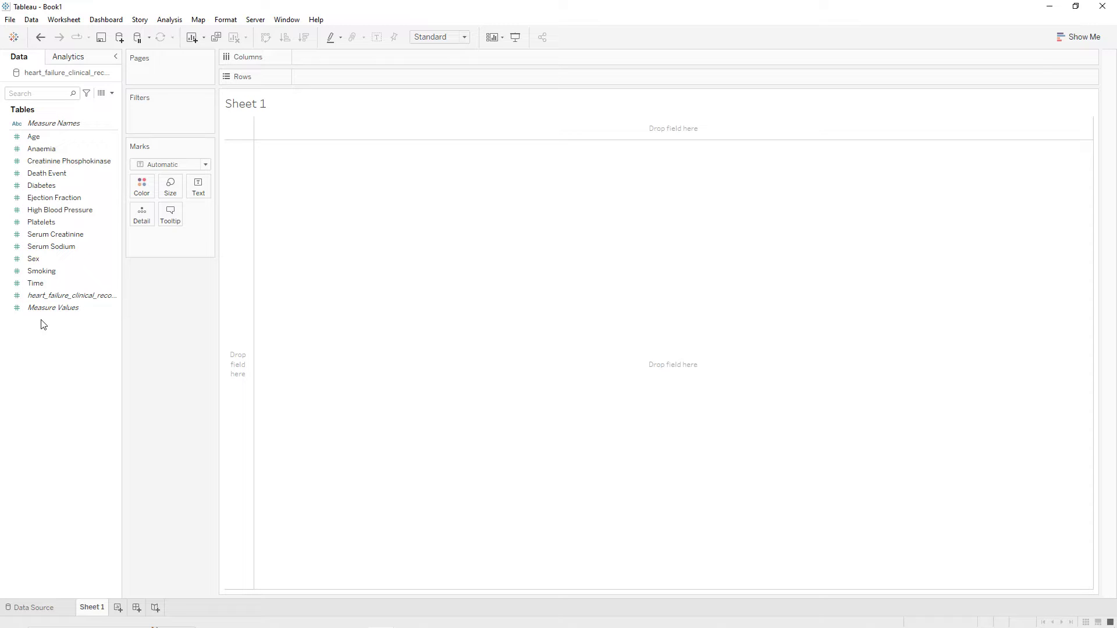
- In the Tableau workbook, convert the Death Event, High Blood Pressure, Sex, Smoking and Diabetes fields from measures to dimensions
{"action": "right_click", "coordinate": [113, 173]}
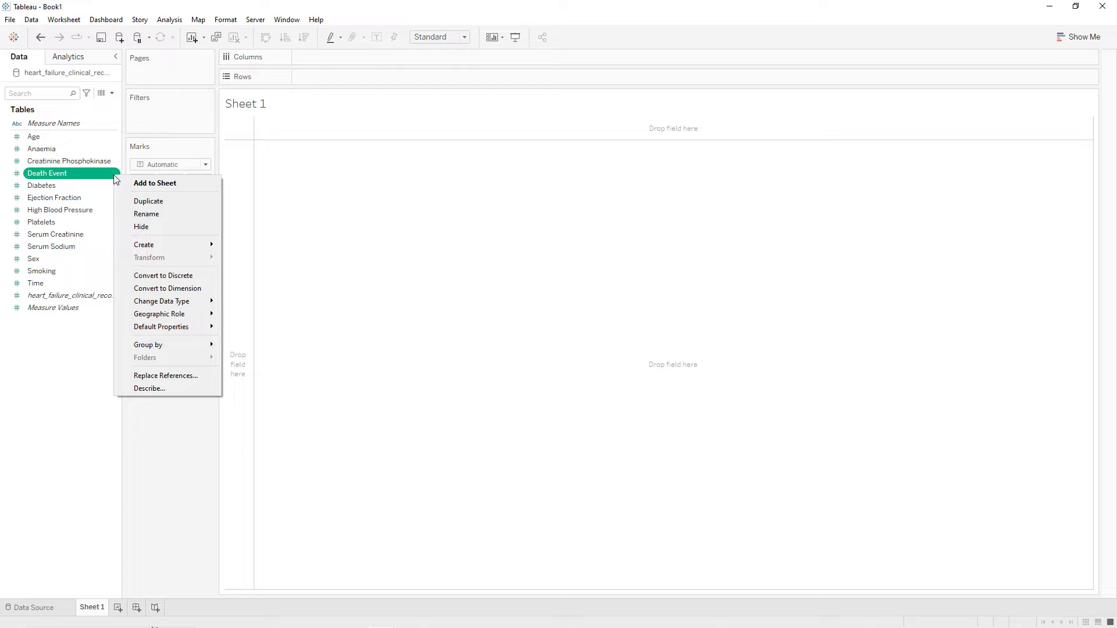
{"action": "left_click", "coordinate": [157, 289]}
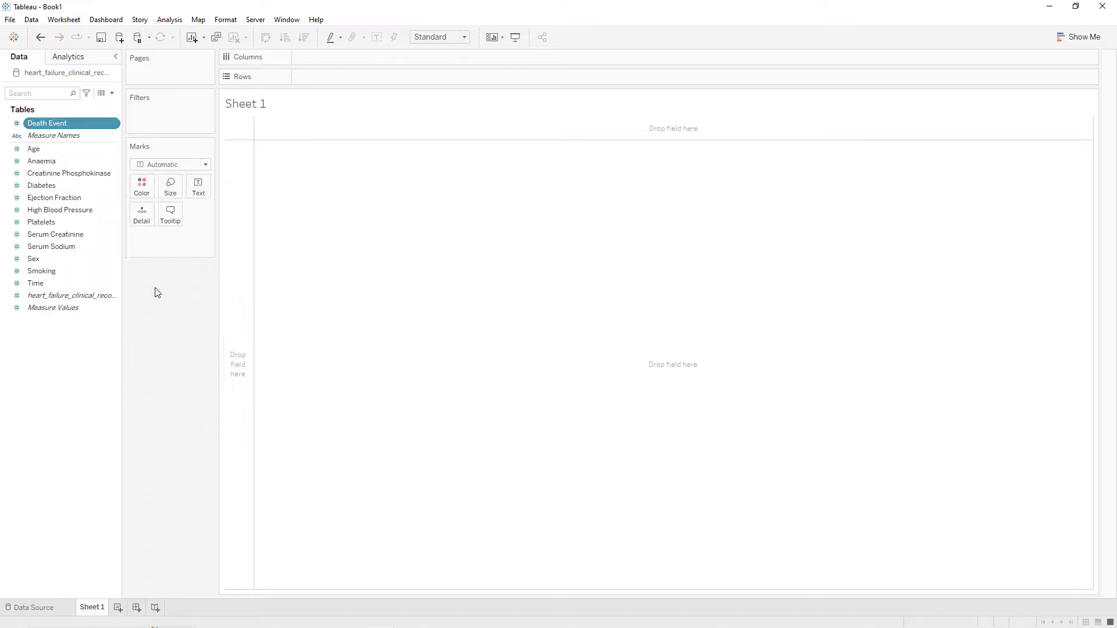
{"action": "right_click", "coordinate": [114, 210]}
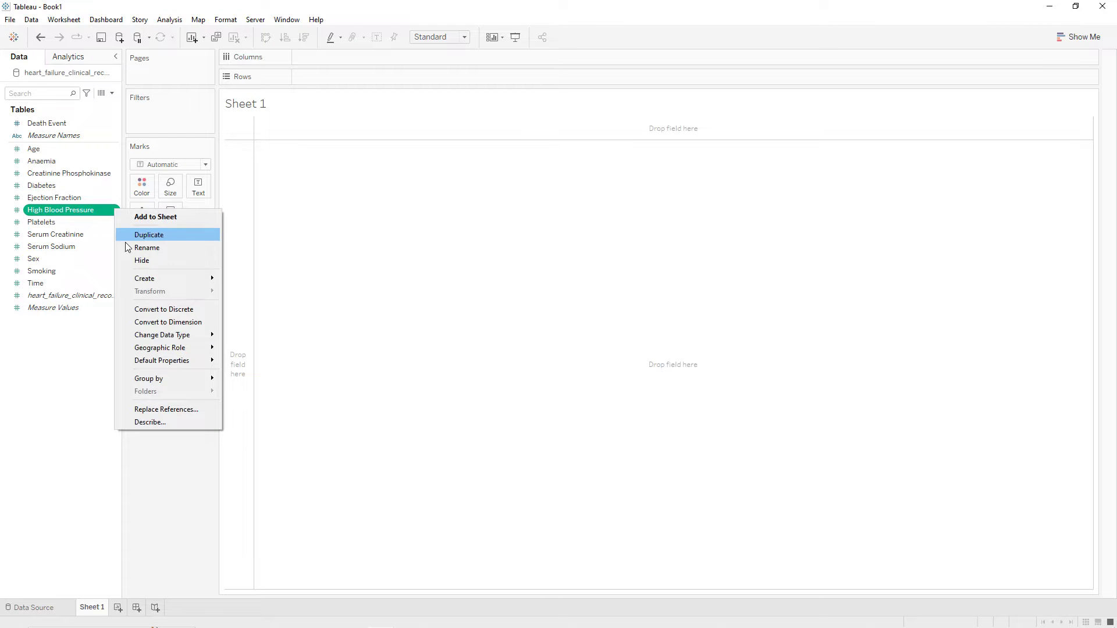
{"action": "left_click", "coordinate": [156, 321]}
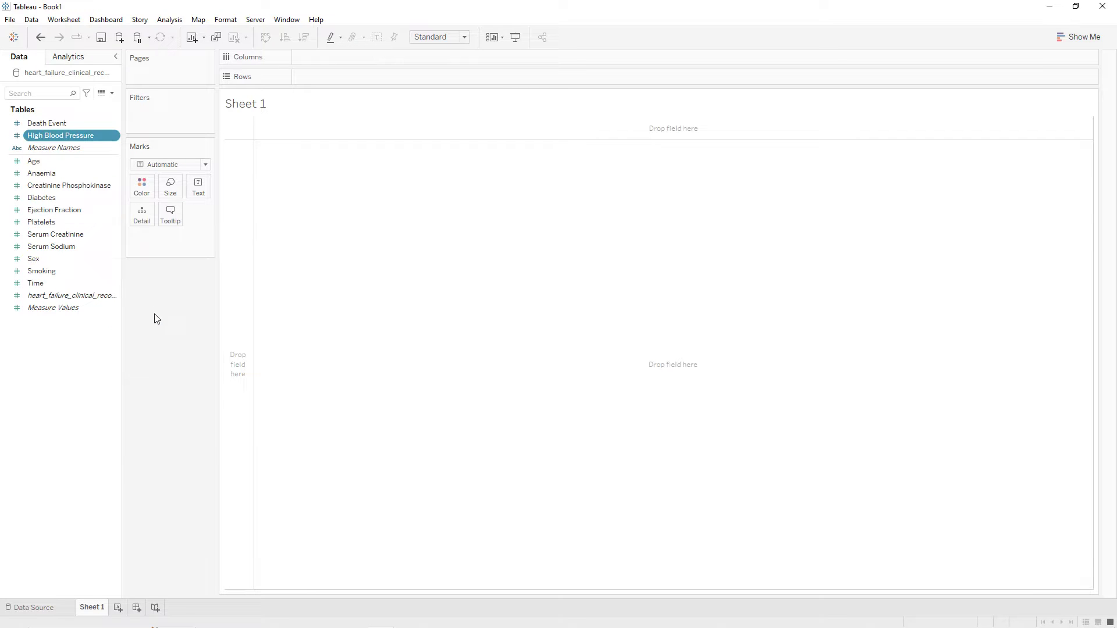
{"action": "left_click", "coordinate": [114, 260]}
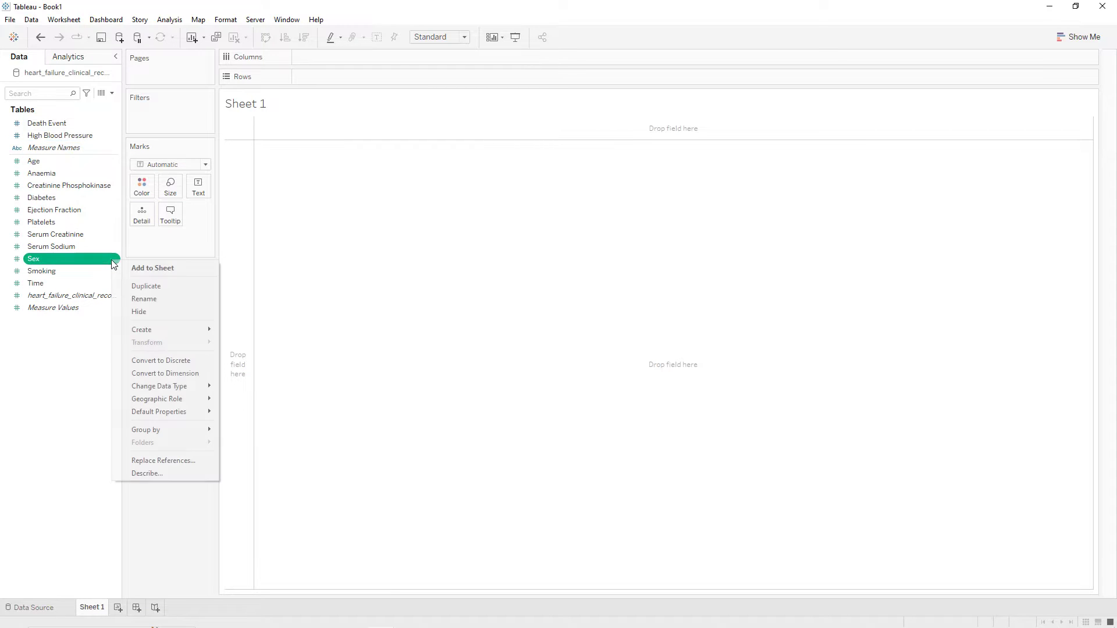
{"action": "left_click", "coordinate": [140, 377]}
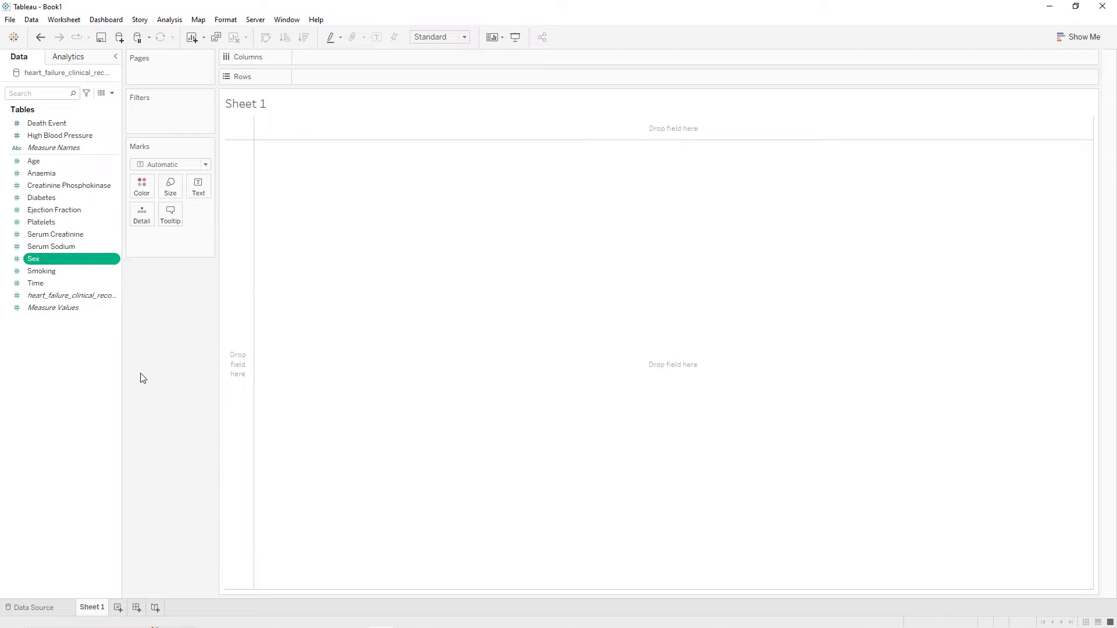
{"action": "right_click", "coordinate": [114, 273]}
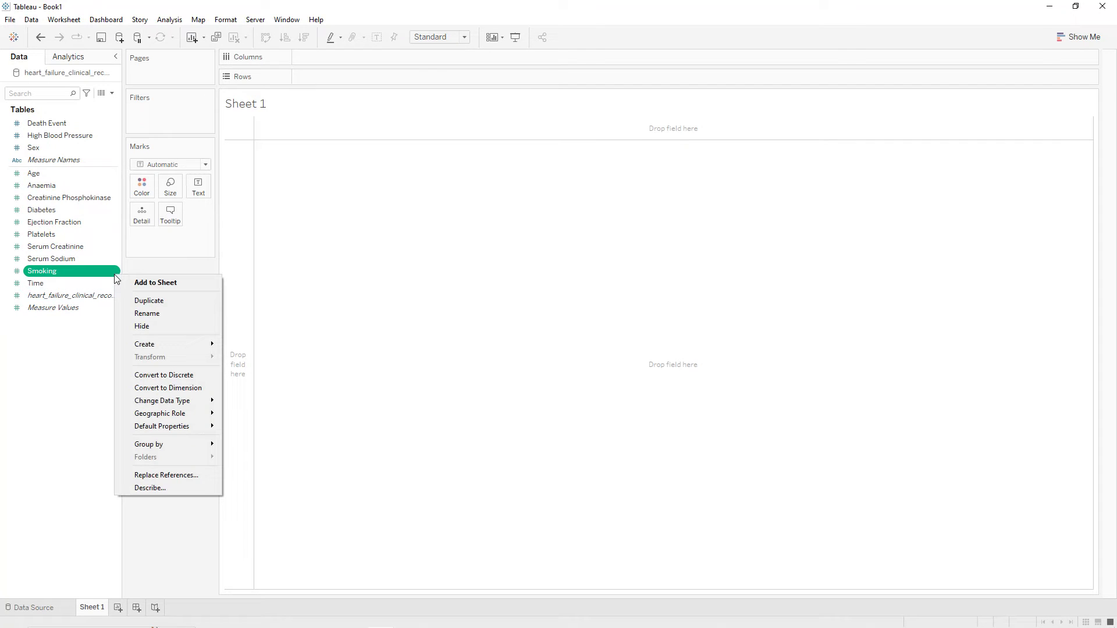
{"action": "left_click", "coordinate": [152, 388]}
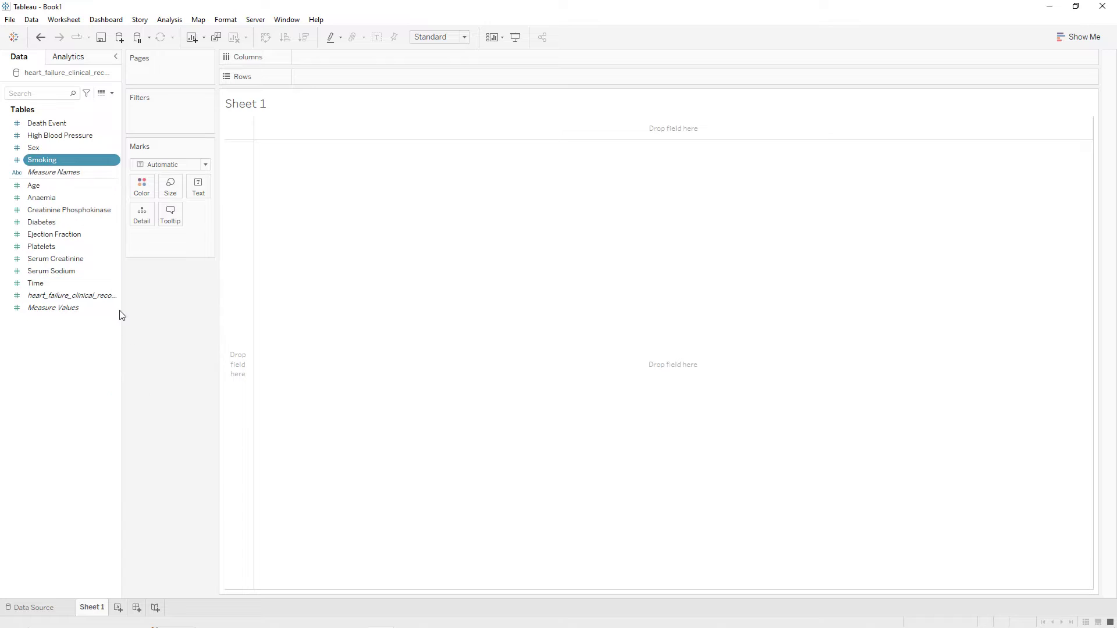
{"action": "left_click", "coordinate": [114, 224]}
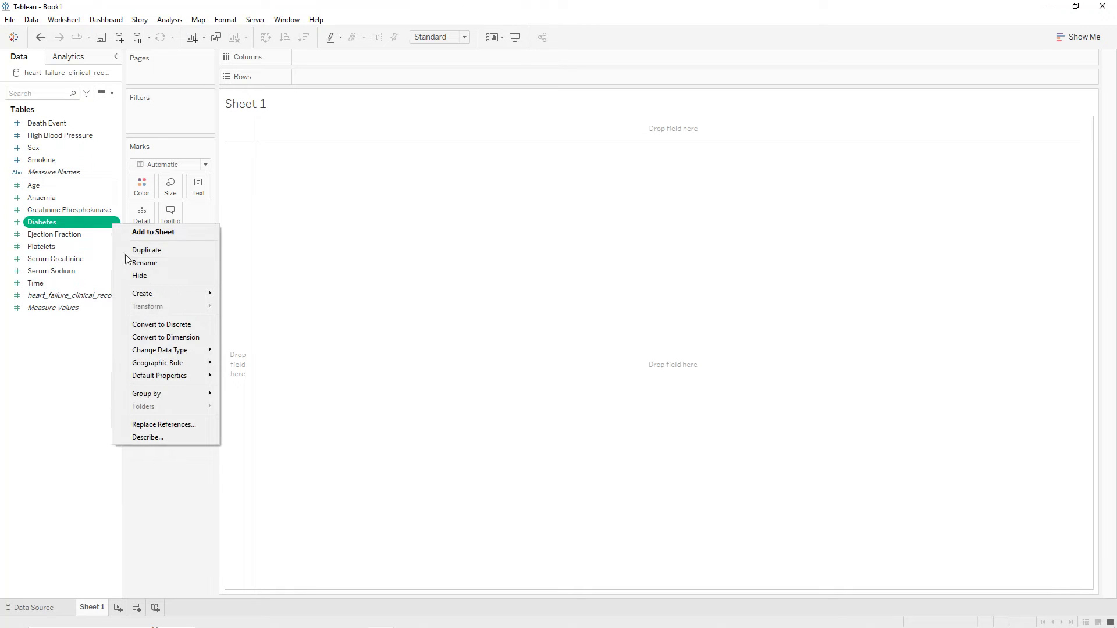
{"action": "left_click", "coordinate": [145, 336]}
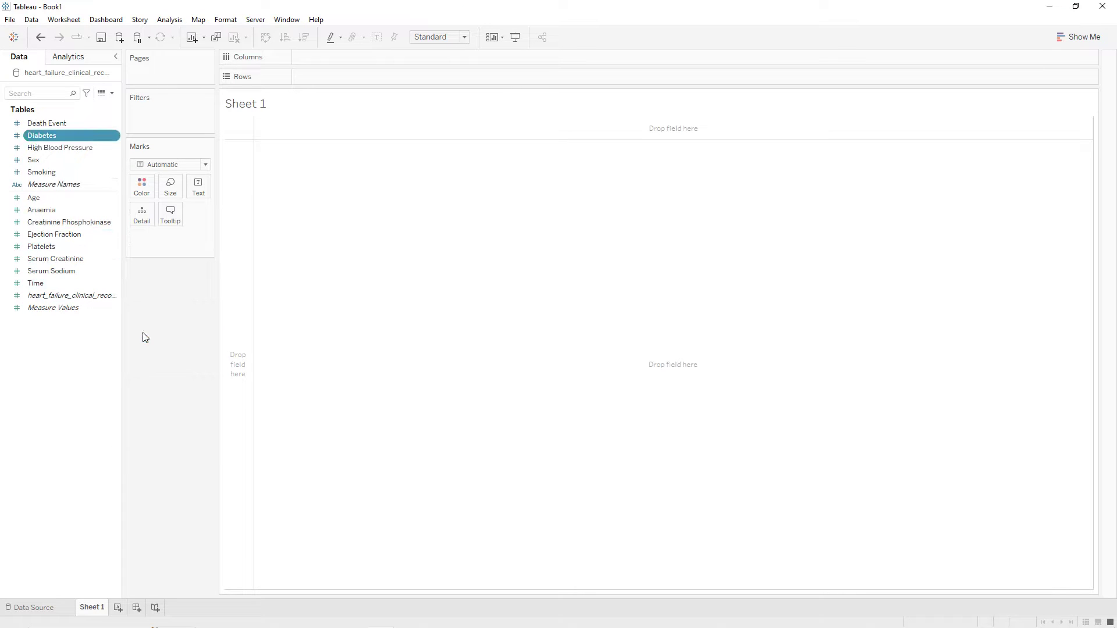
- Set the Death Event aliases to Survived for member 0 and Died for member 1
{"action": "right_click", "coordinate": [85, 123]}
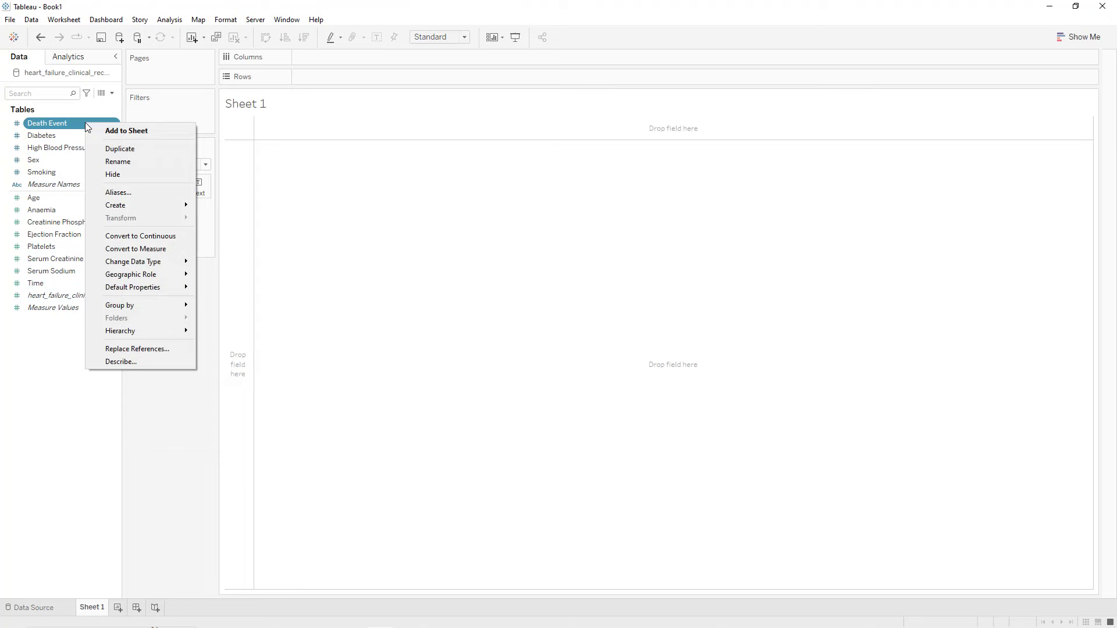
{"action": "left_click", "coordinate": [120, 194]}
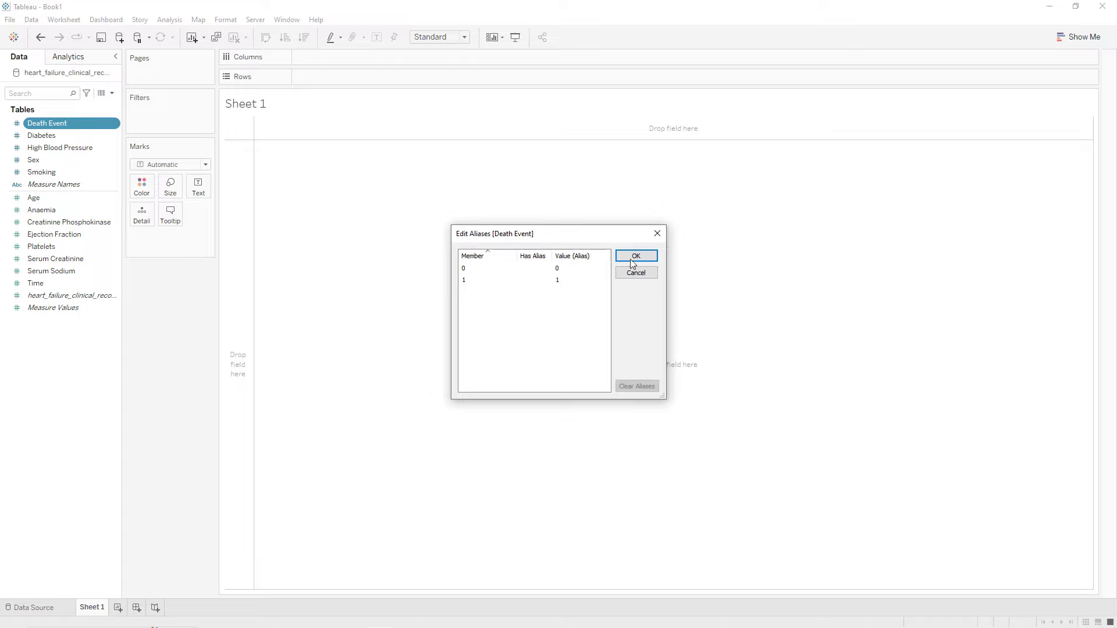
{"action": "left_click", "coordinate": [557, 269]}
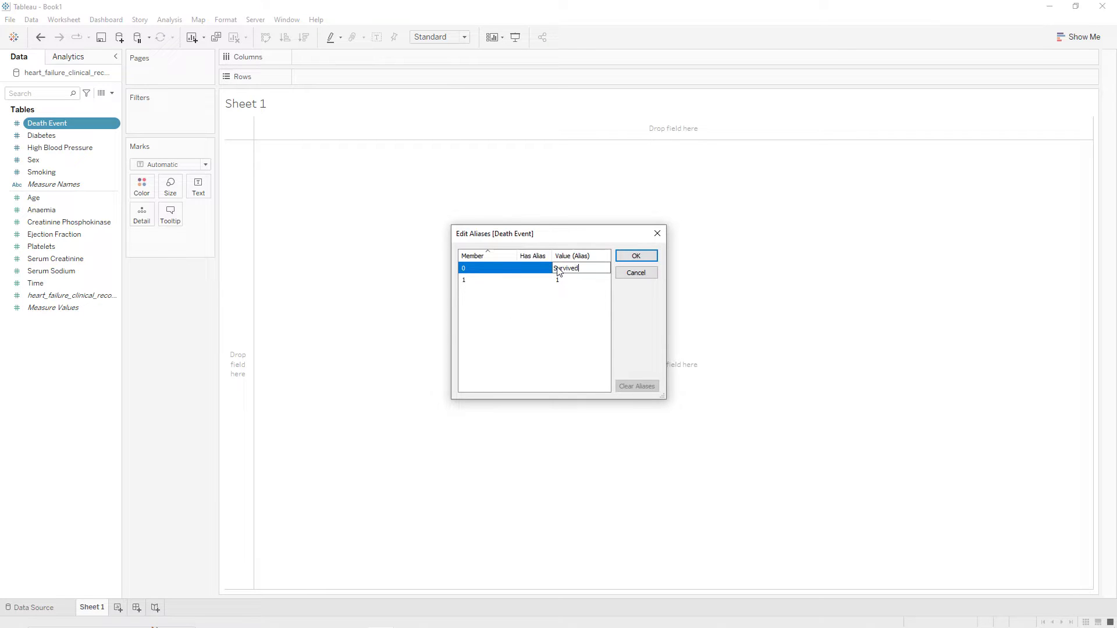
{"action": "key", "text": "Return"}
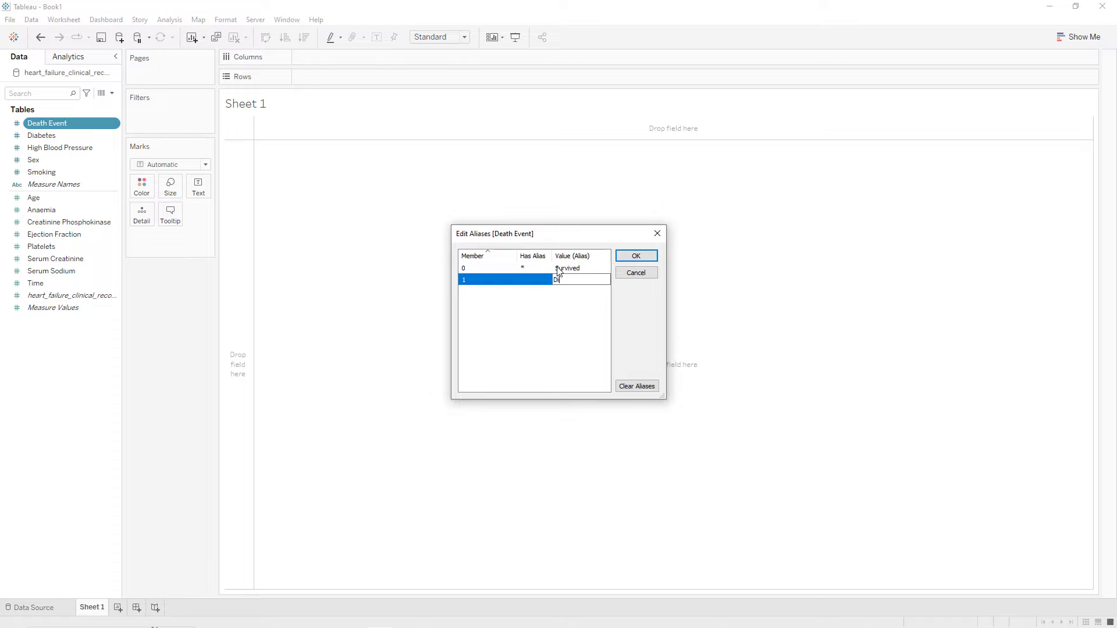
{"action": "type", "text": "Died"}
{"action": "left_click", "coordinate": [649, 258]}
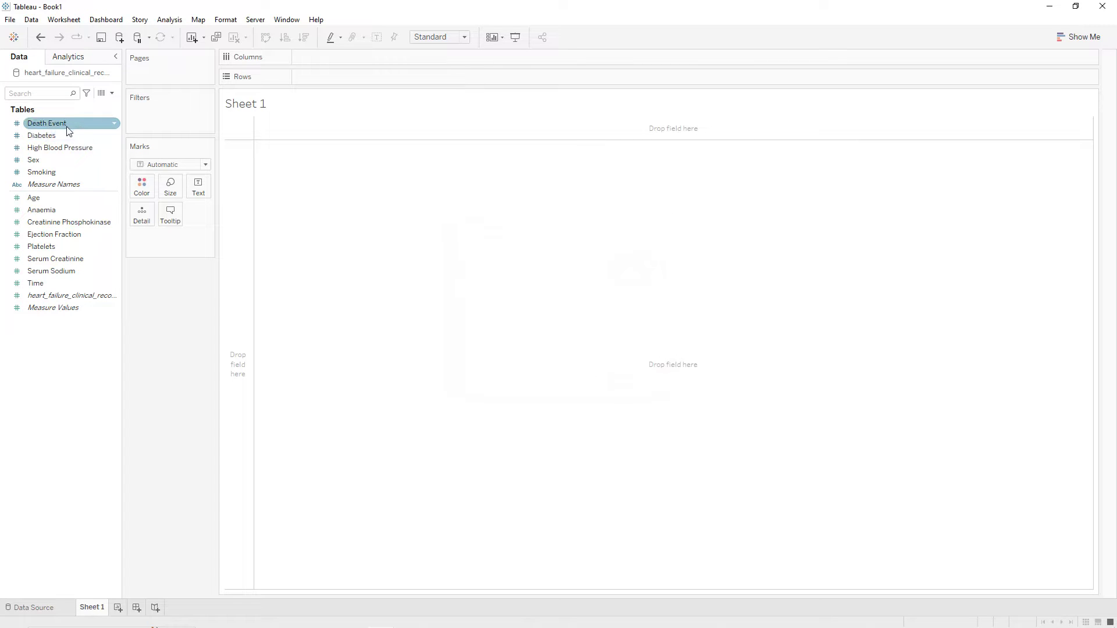
- Set the Diabetes aliases to Negative for member 0 and Positive for member 1
{"action": "left_click", "coordinate": [54, 139]}
{"action": "right_click", "coordinate": [54, 139]}
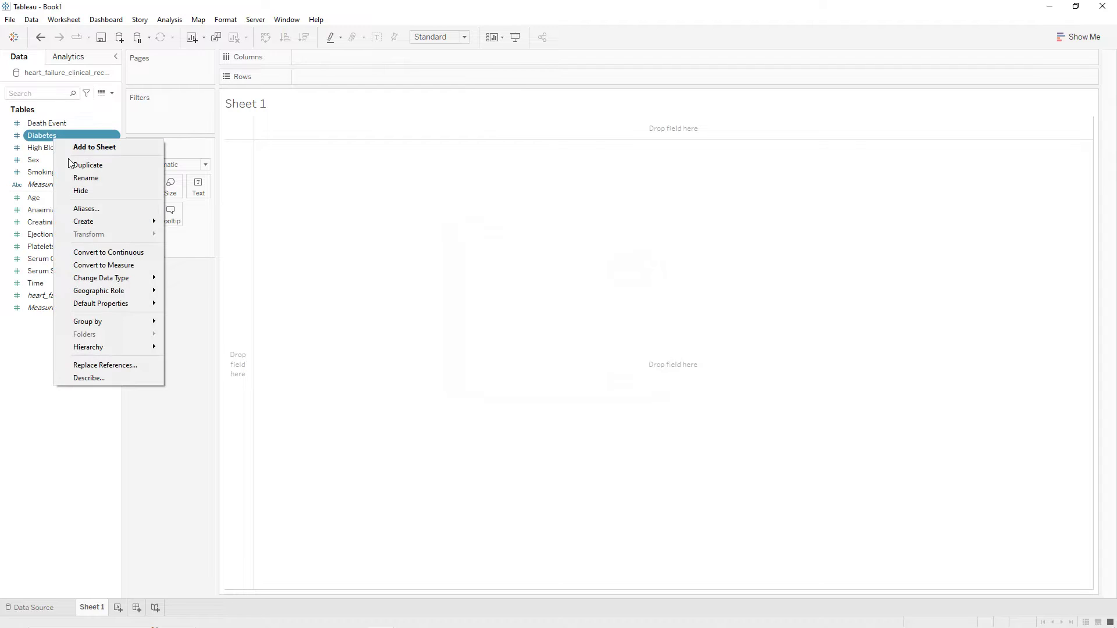
{"action": "left_click", "coordinate": [85, 208]}
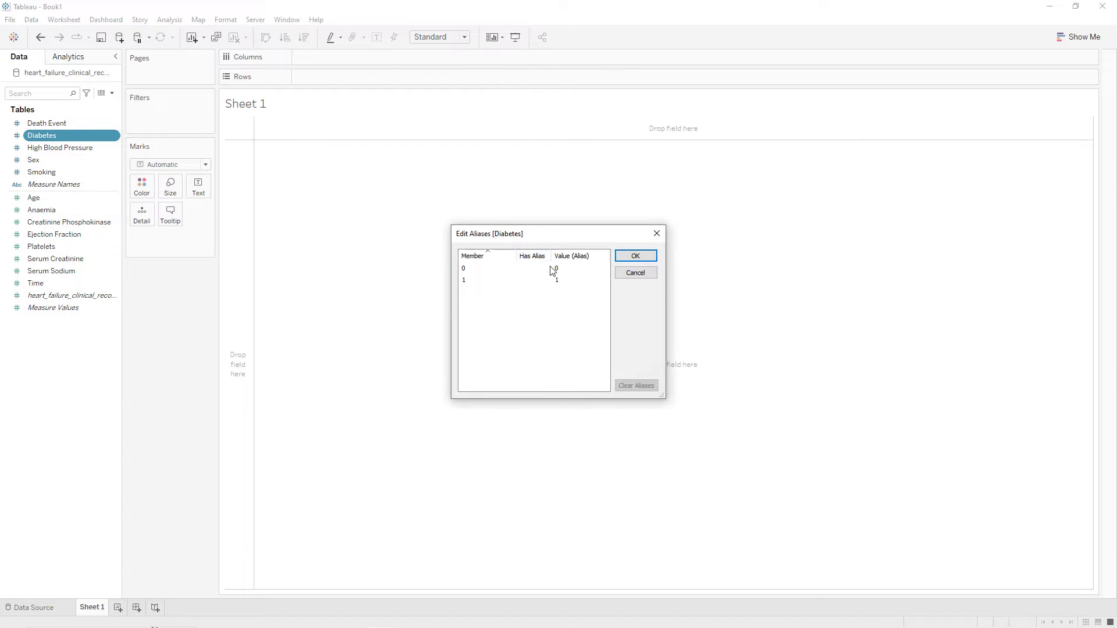
{"action": "double_click", "coordinate": [557, 269]}
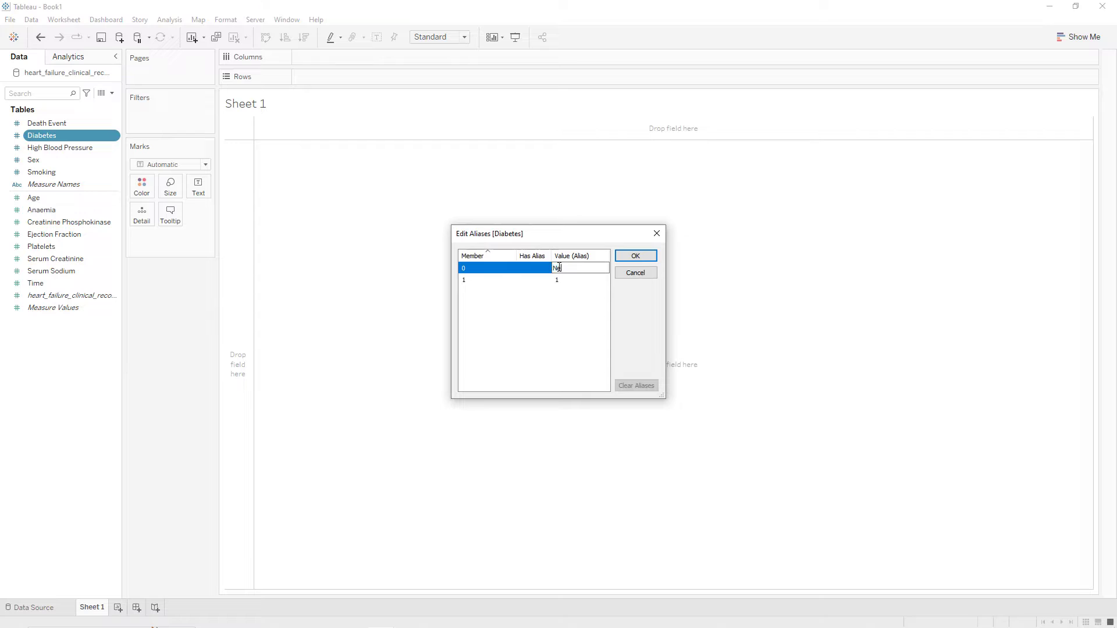
{"action": "key", "text": "Return"}
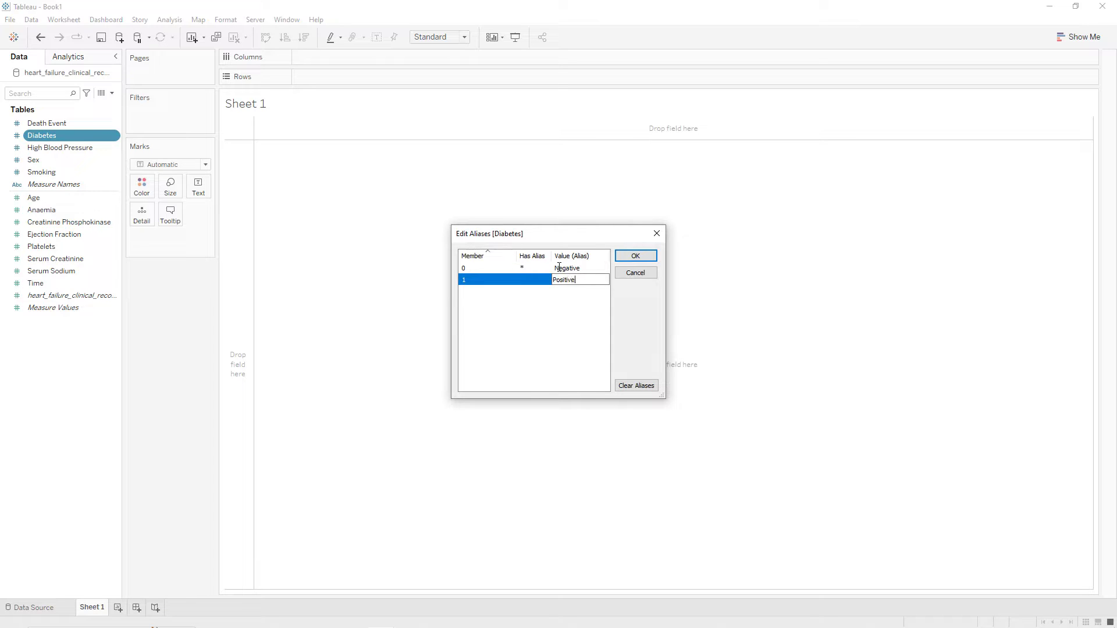
{"action": "left_click", "coordinate": [627, 259]}
- Give the High Blood Pressure field the aliases Negative for member 0 and Positive for member 1
{"action": "left_click", "coordinate": [99, 159]}
{"action": "right_click", "coordinate": [96, 149]}
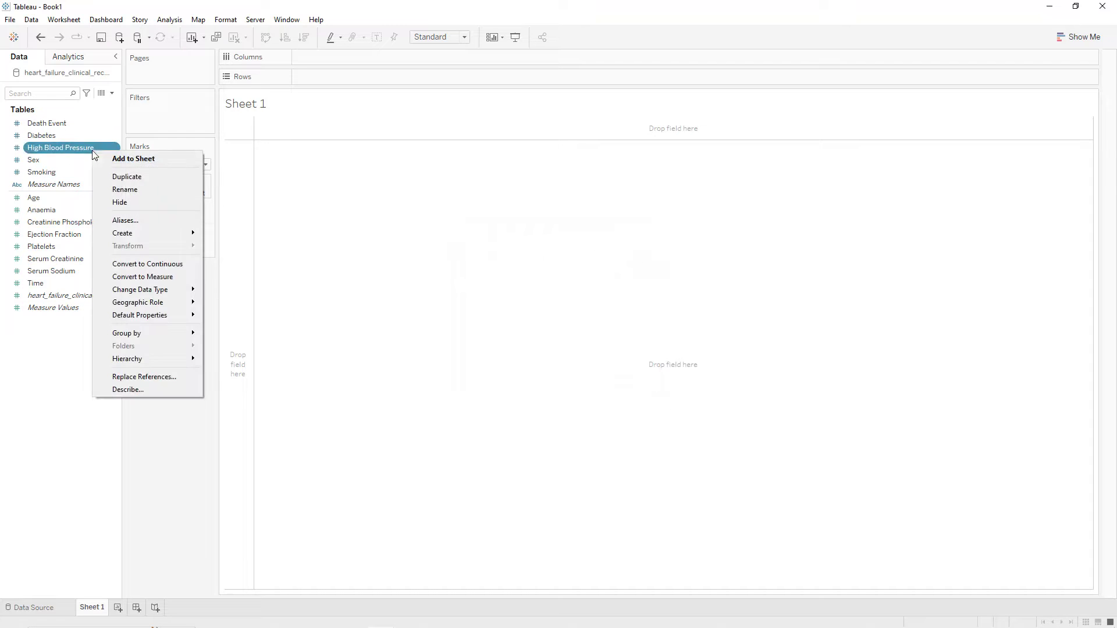
{"action": "left_click", "coordinate": [138, 223]}
{"action": "double_click", "coordinate": [561, 270]}
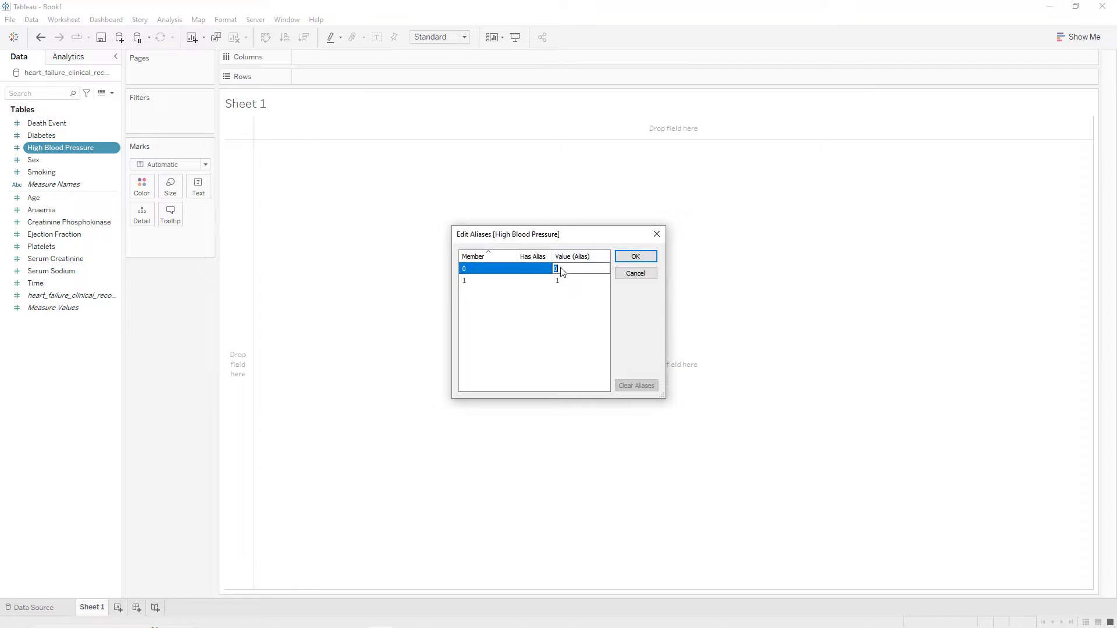
{"action": "type", "text": "Negative"}
{"action": "key", "text": "Return"}
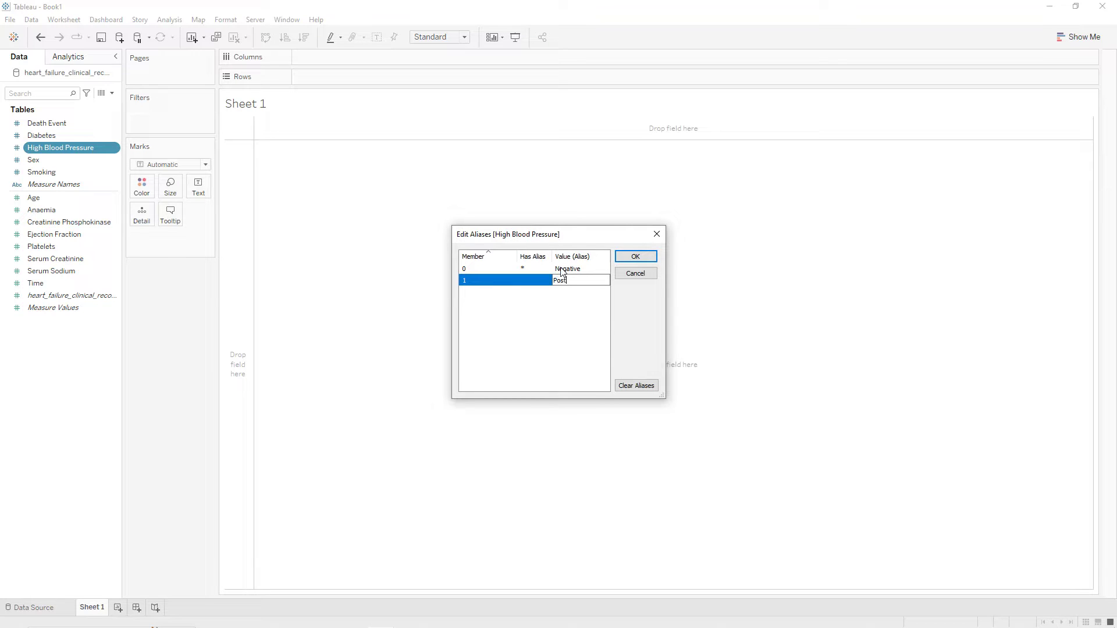
{"action": "type", "text": "Positive"}
{"action": "left_click", "coordinate": [634, 260]}
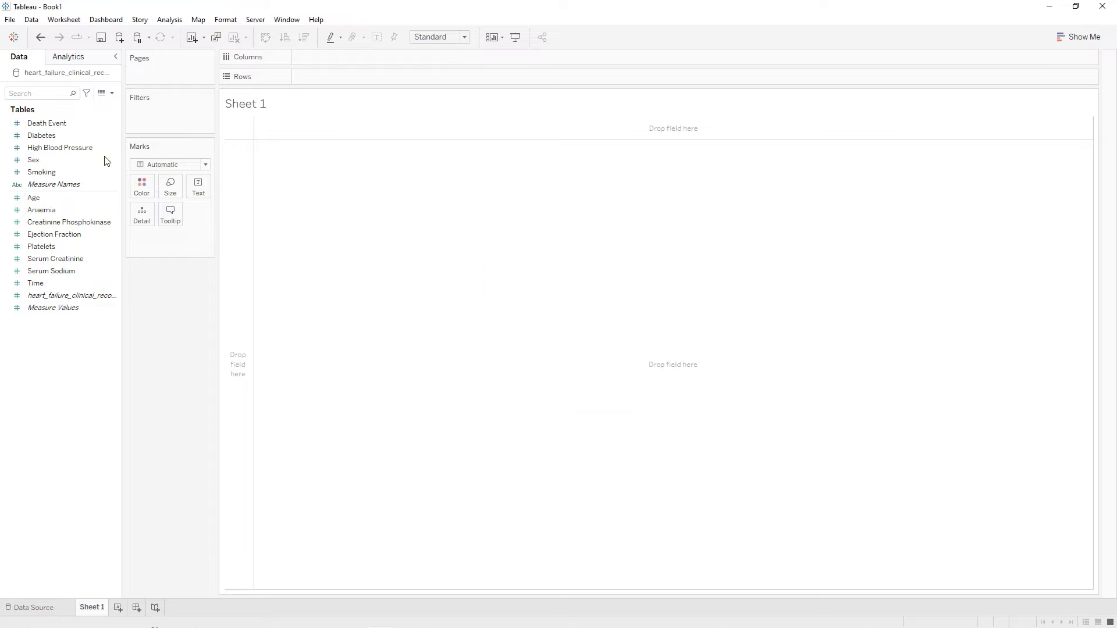
- Set the Sex aliases to Female for member 0 and Male for member 1
{"action": "right_click", "coordinate": [75, 163]}
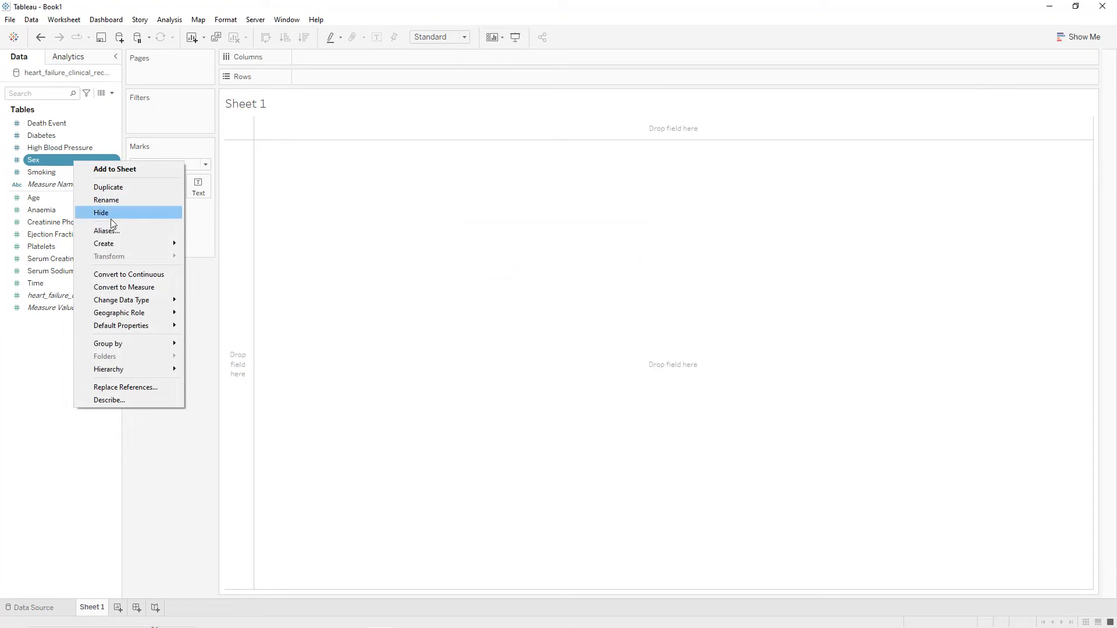
{"action": "left_click", "coordinate": [107, 230]}
{"action": "left_click", "coordinate": [582, 269]}
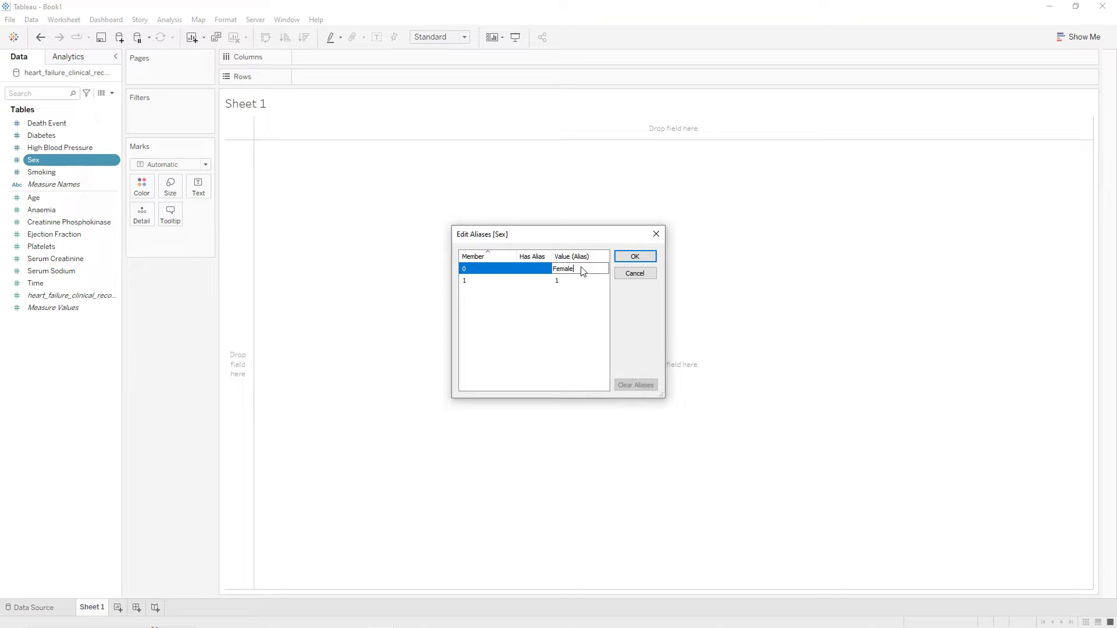
{"action": "left_click", "coordinate": [591, 284]}
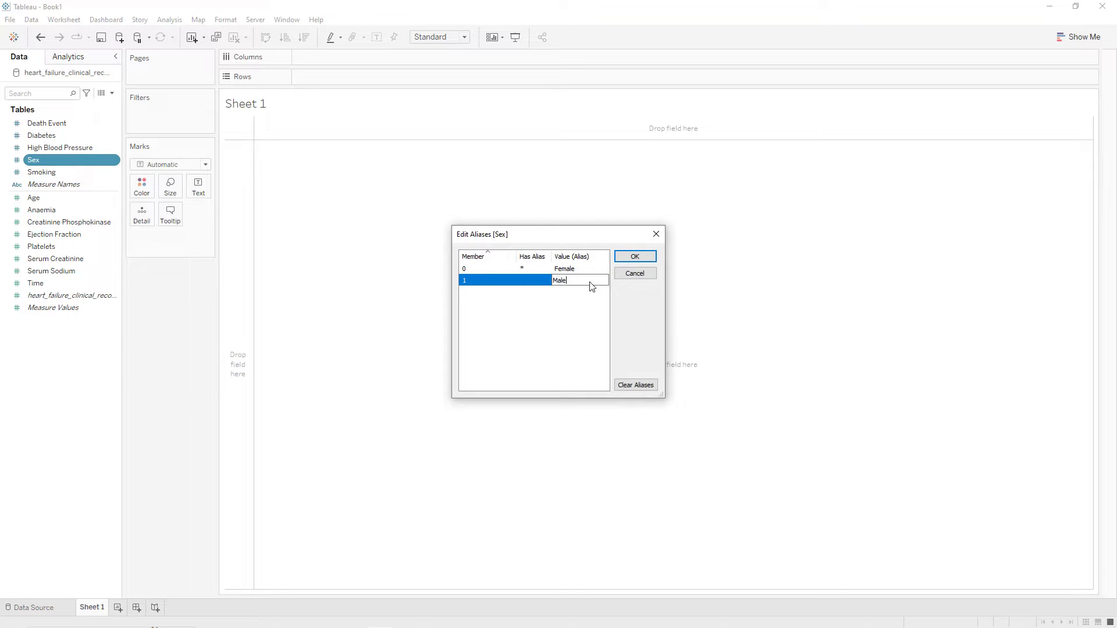
{"action": "type", "text": "Male"}
{"action": "left_click", "coordinate": [627, 259]}
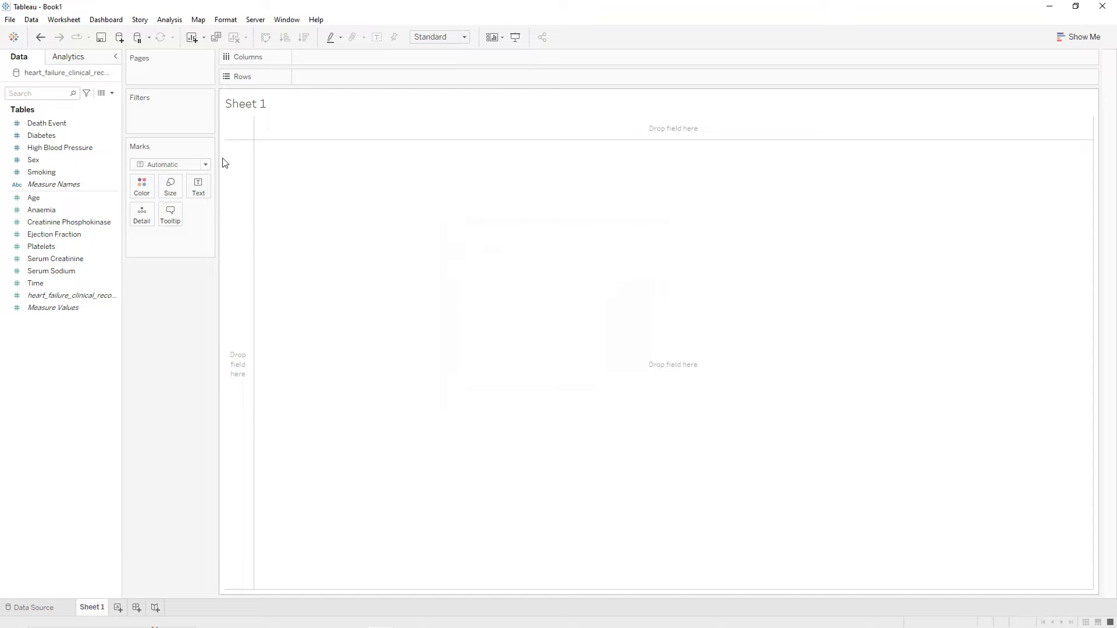
- Set the Smoking aliases to Non smoker for member 0 and Smoker for member 1
{"action": "left_click", "coordinate": [56, 172]}
{"action": "right_click", "coordinate": [56, 173]}
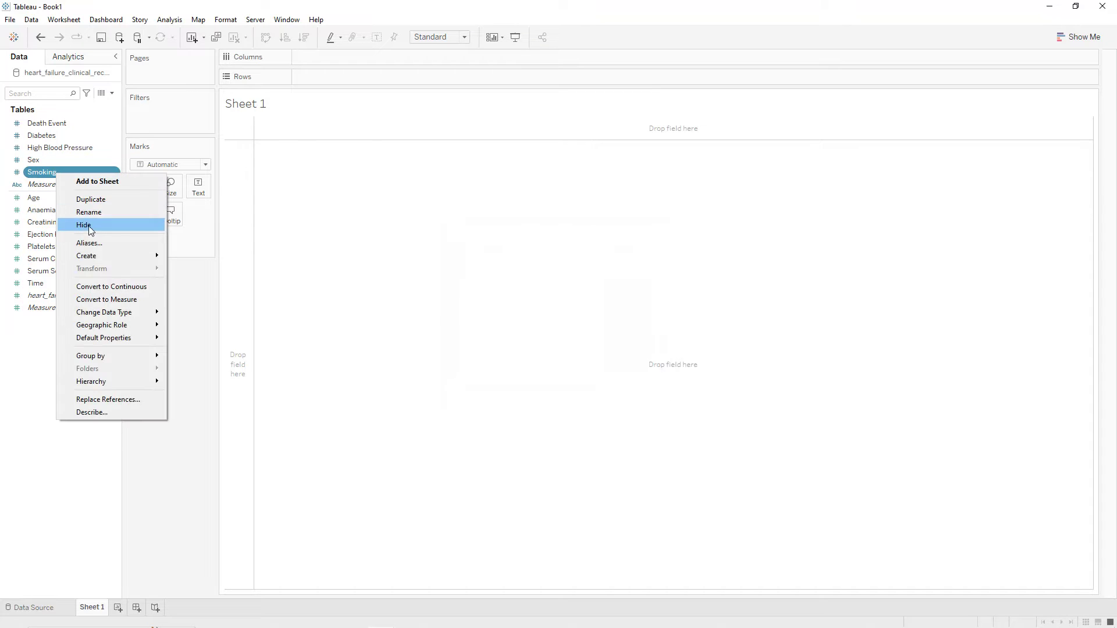
{"action": "left_click", "coordinate": [88, 242]}
{"action": "left_click", "coordinate": [560, 270]}
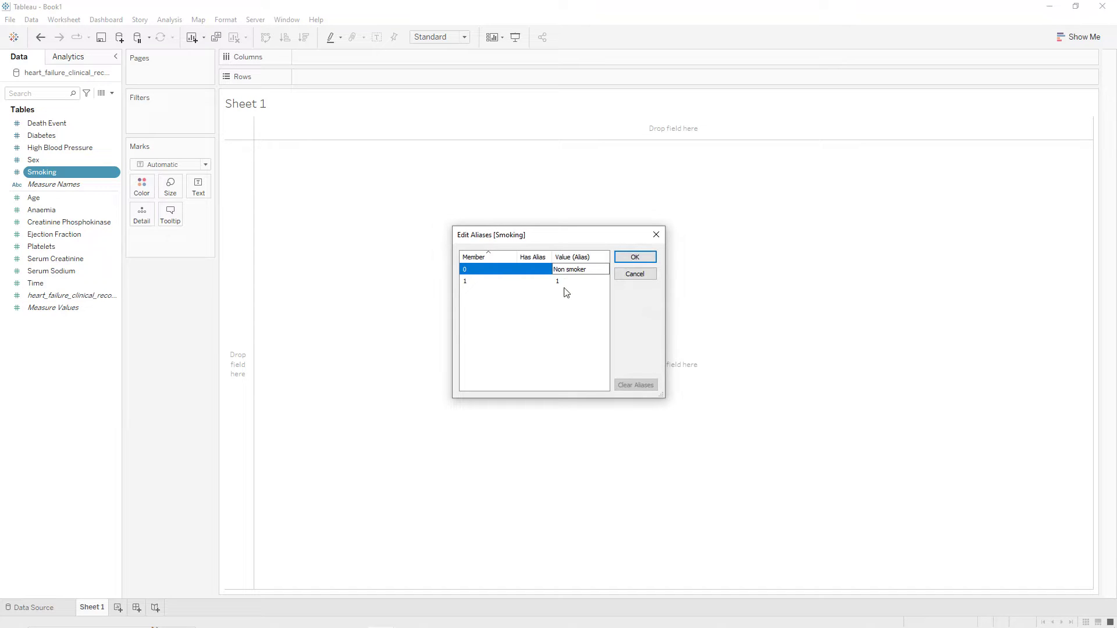
{"action": "left_click", "coordinate": [565, 283]}
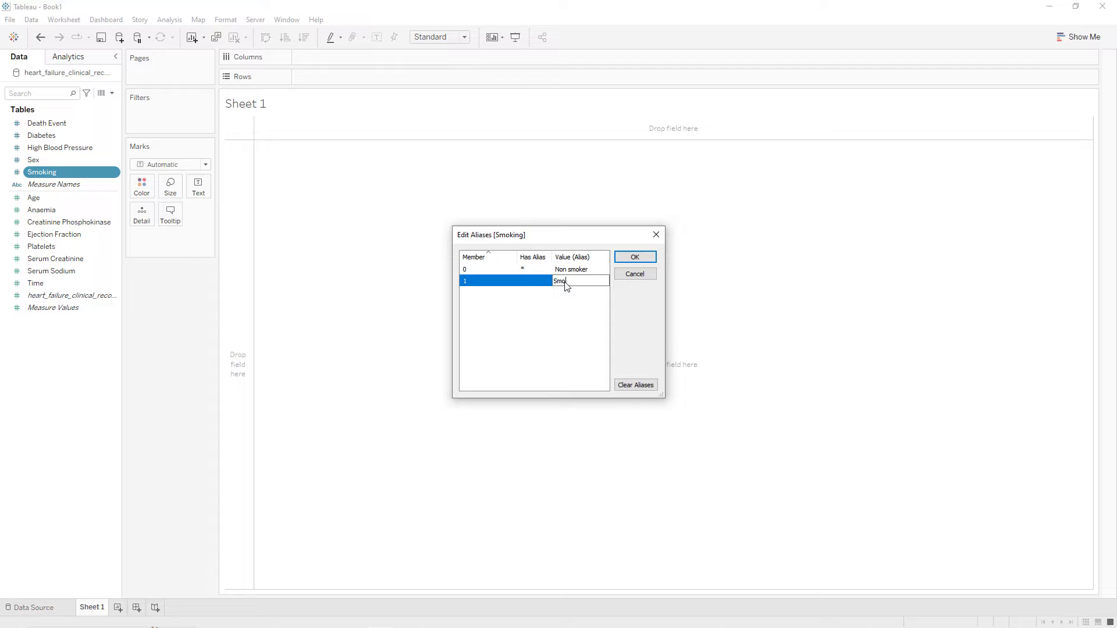
{"action": "type", "text": "Smoker"}
{"action": "left_click", "coordinate": [635, 257]}
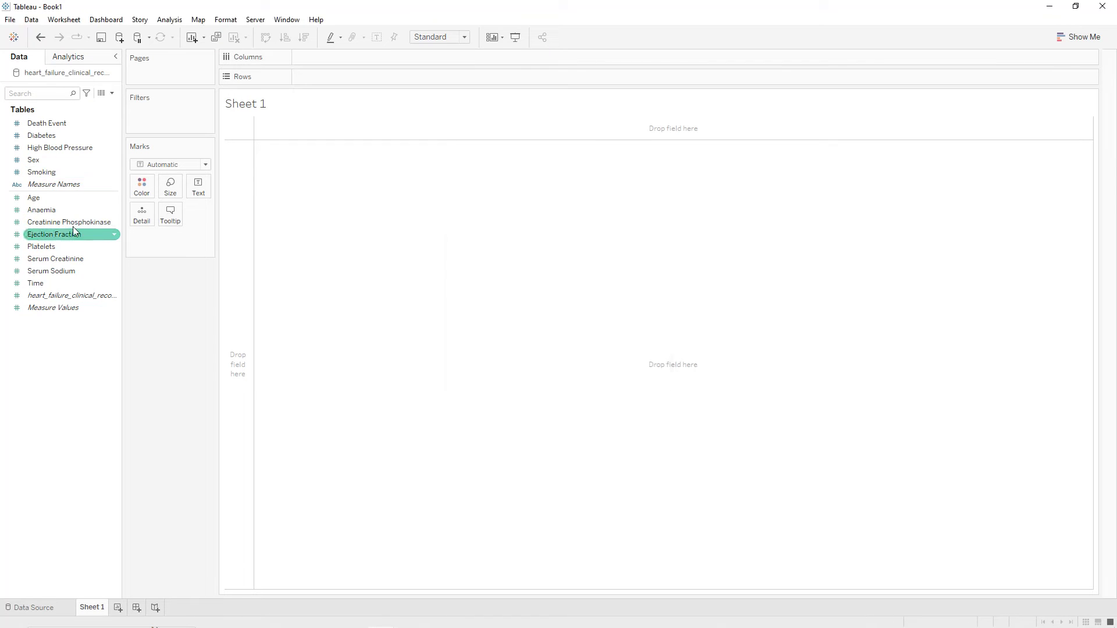
- Convert Anaemia to a dimension and give it the aliases Negative for member 0 and Positive for member 1
{"action": "right_click", "coordinate": [58, 214]}
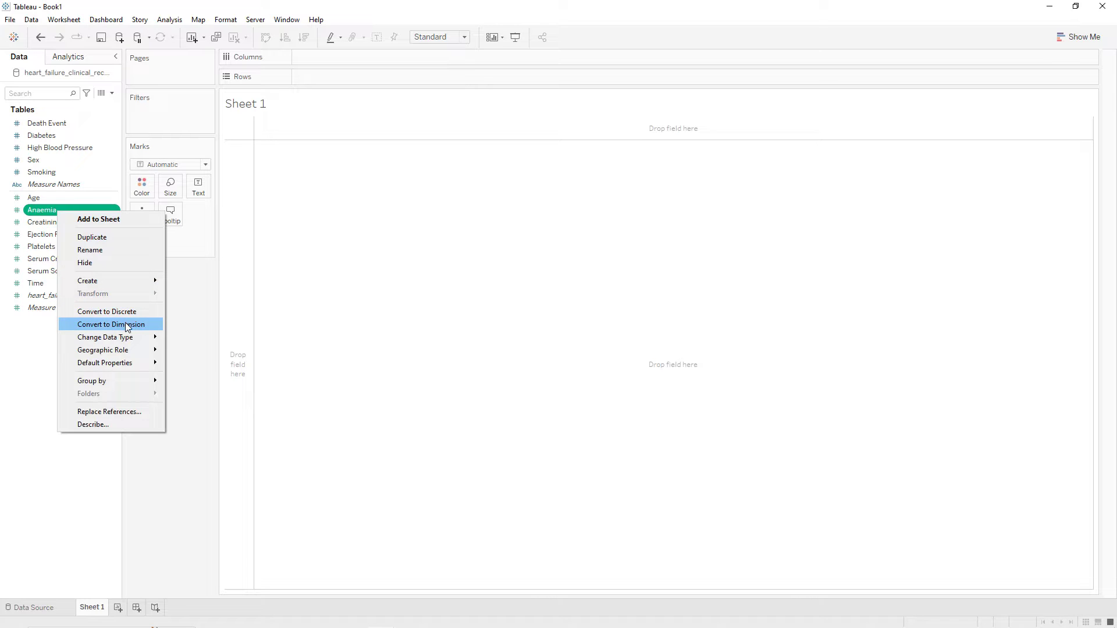
{"action": "left_click", "coordinate": [126, 325]}
{"action": "right_click", "coordinate": [89, 124]}
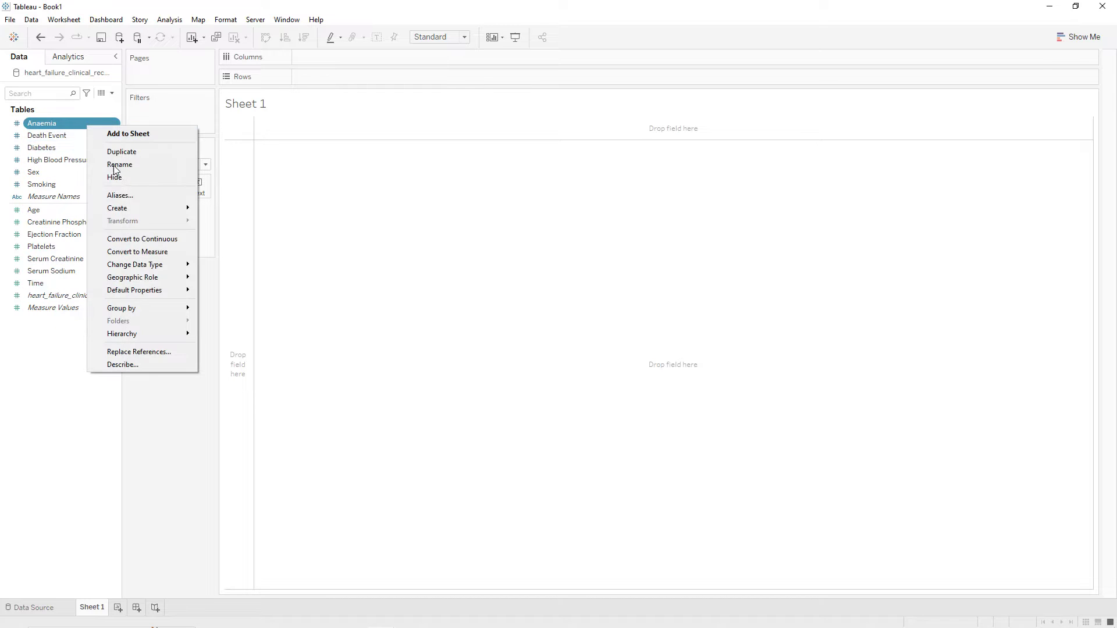
{"action": "left_click", "coordinate": [122, 195]}
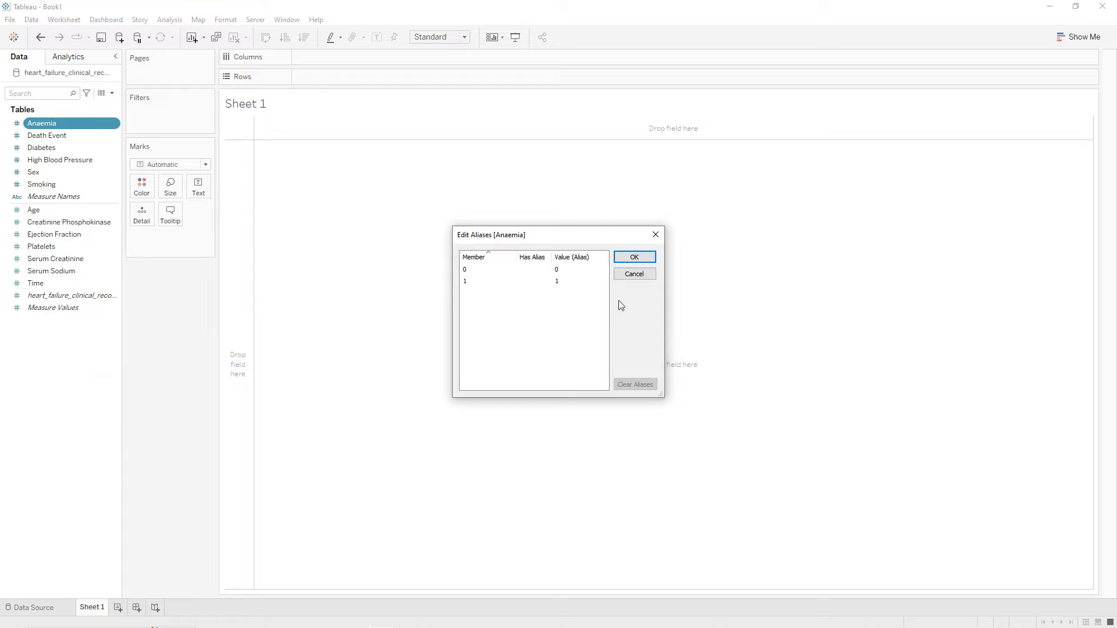
{"action": "left_click", "coordinate": [568, 270]}
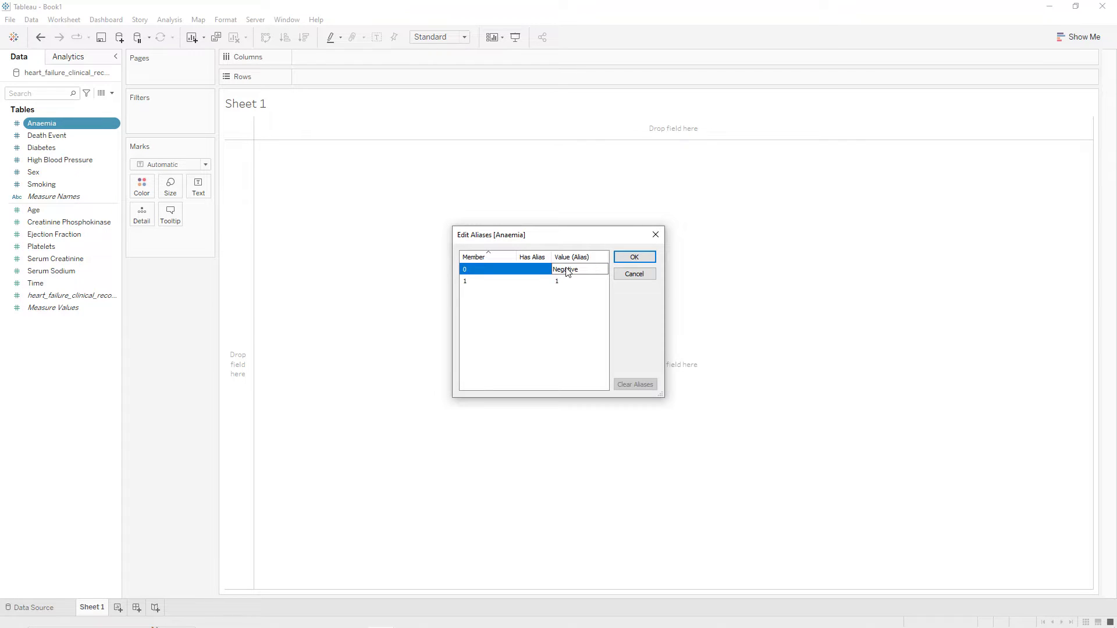
{"action": "left_click", "coordinate": [574, 281]}
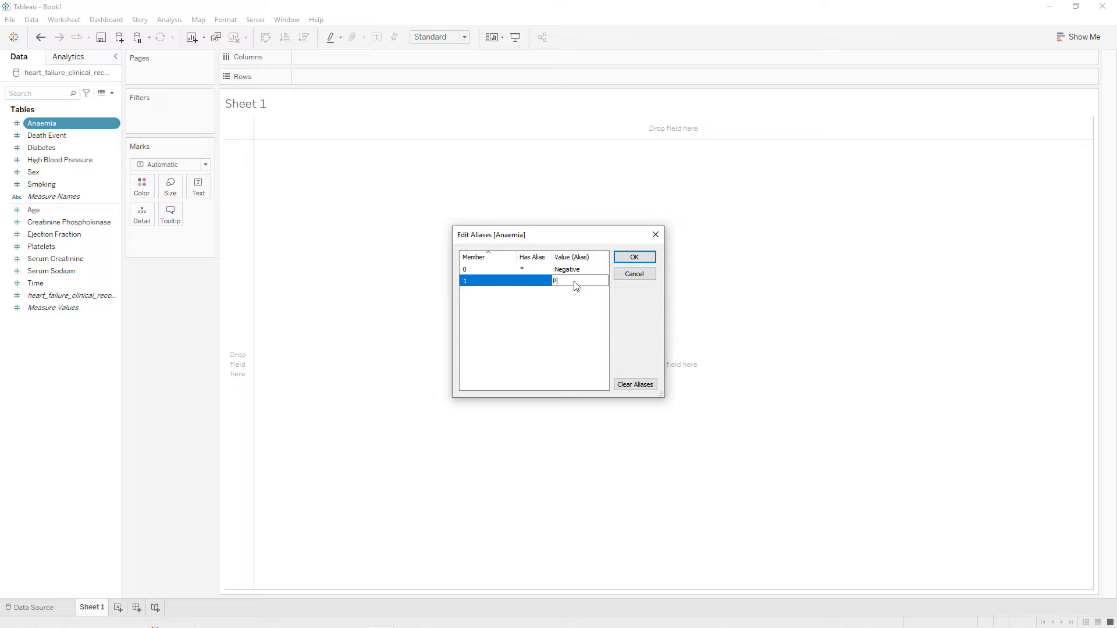
{"action": "type", "text": "Positive"}
{"action": "left_click", "coordinate": [634, 257]}
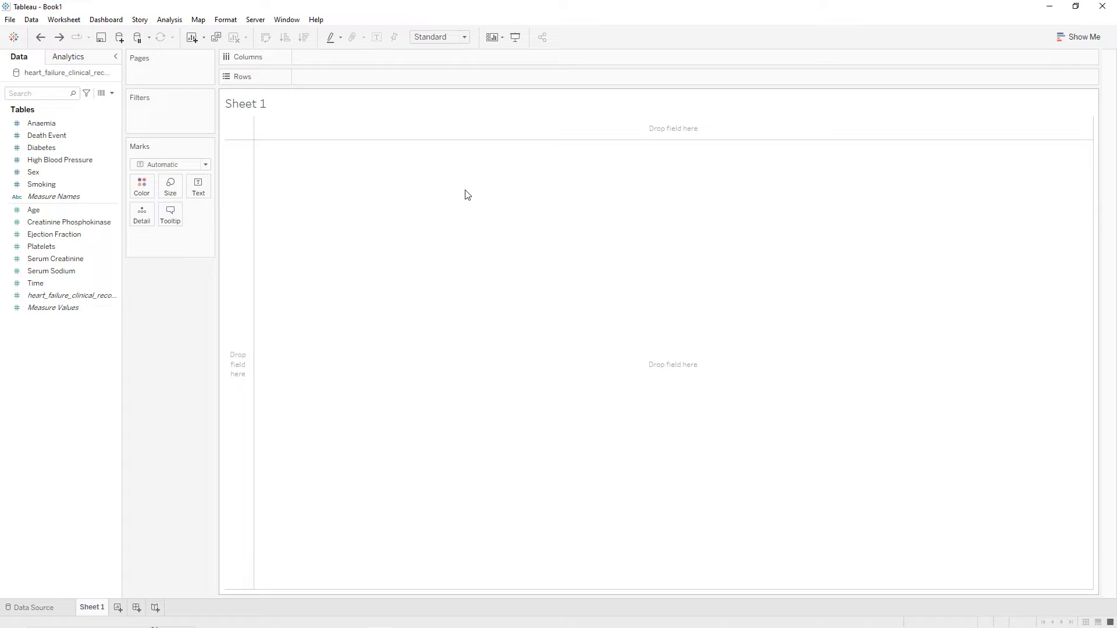
- Colour the marks by Death Event, add Anaemia as detail, and set the mark type to Pie
{"action": "left_click_drag", "start_coordinate": [52, 135], "coordinate": [143, 186]}
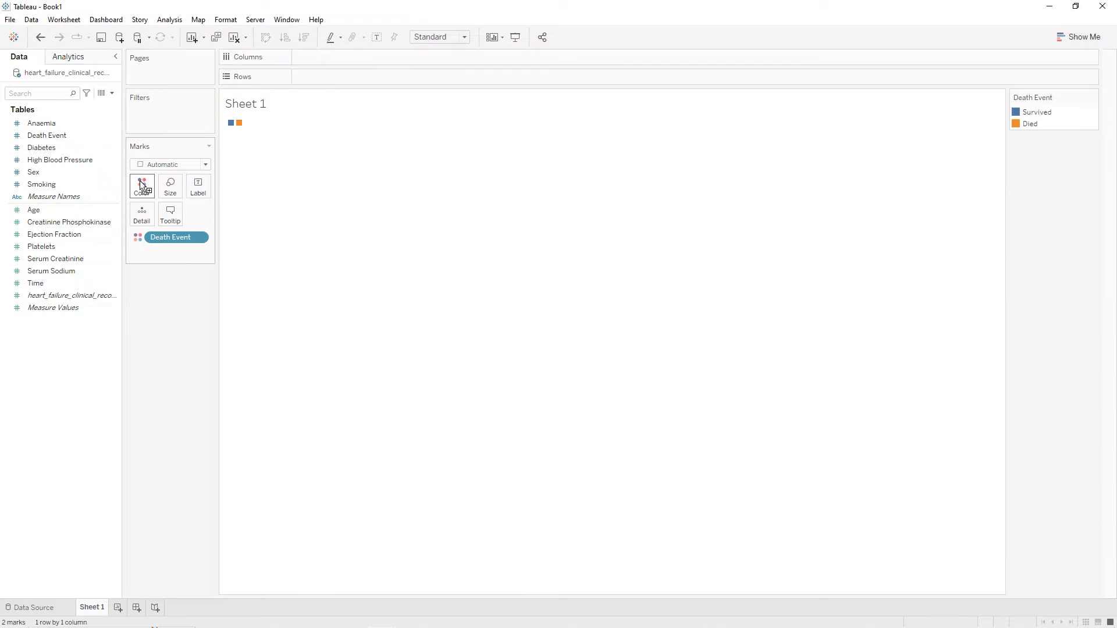
{"action": "left_click", "coordinate": [71, 123]}
{"action": "left_click_drag", "start_coordinate": [73, 127], "coordinate": [145, 208]}
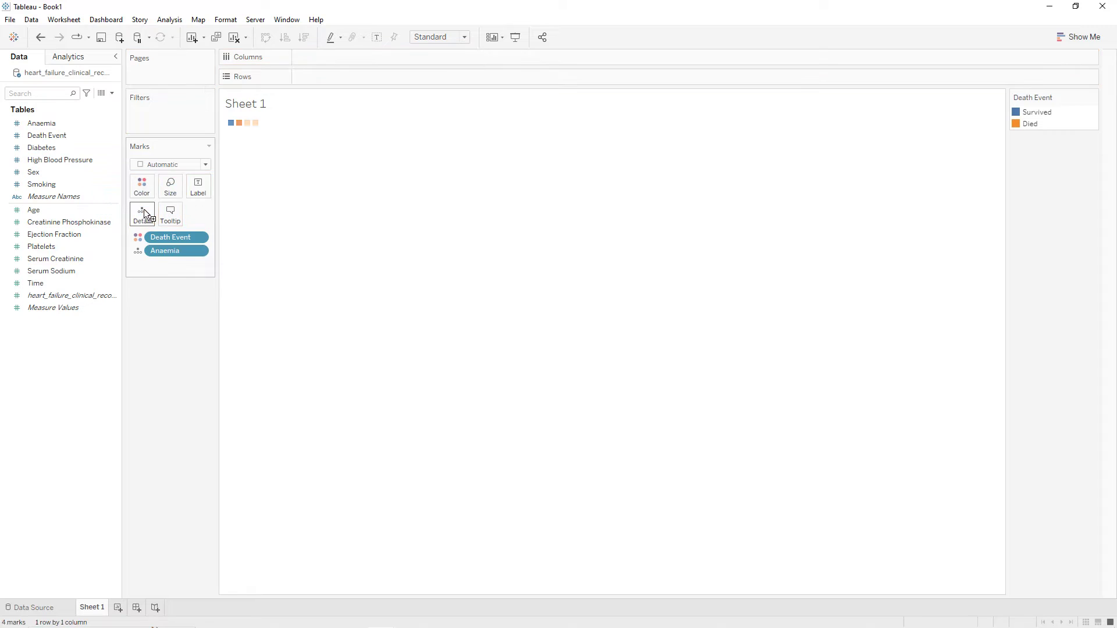
{"action": "left_click", "coordinate": [173, 166]}
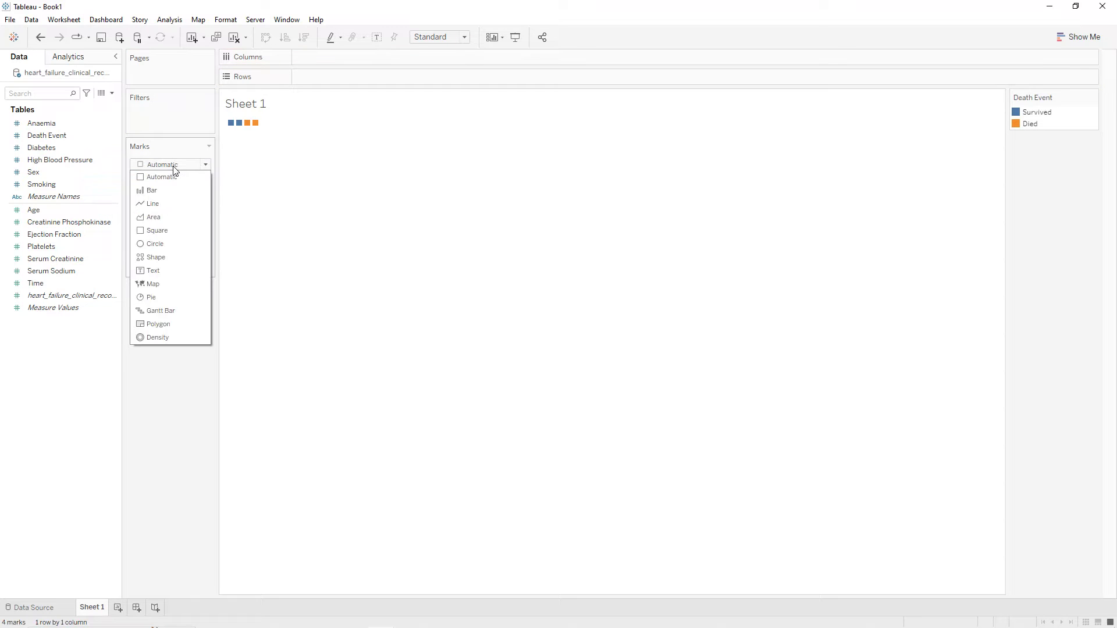
{"action": "left_click", "coordinate": [171, 298]}
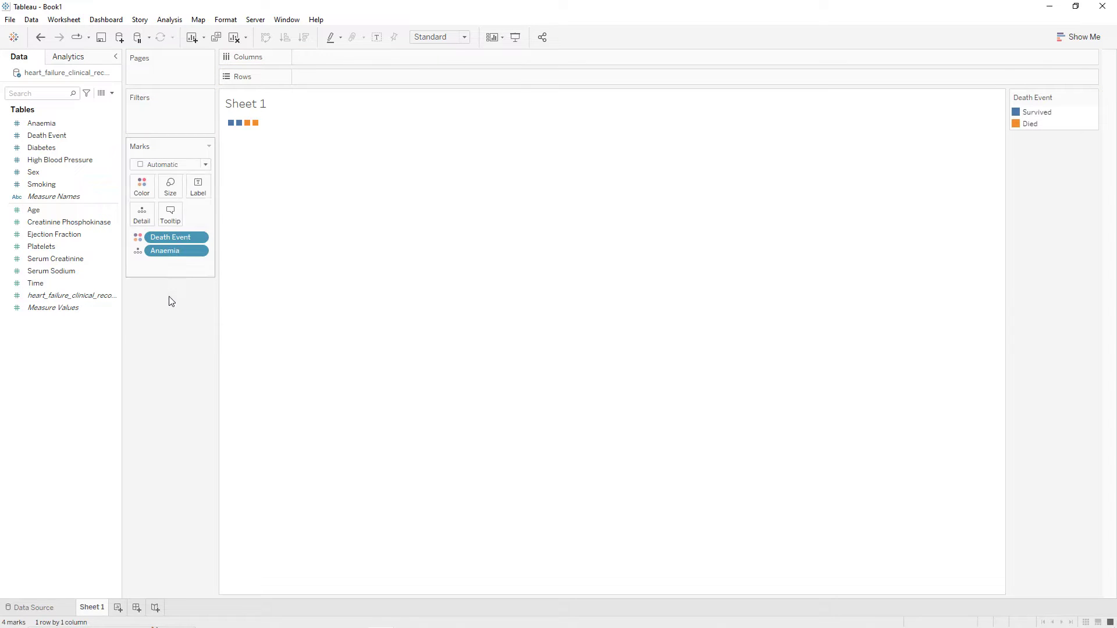
- Switch Anaemia from detail to a second colour field and enlarge the pie chart
{"action": "left_click", "coordinate": [140, 254]}
{"action": "left_click", "coordinate": [145, 266]}
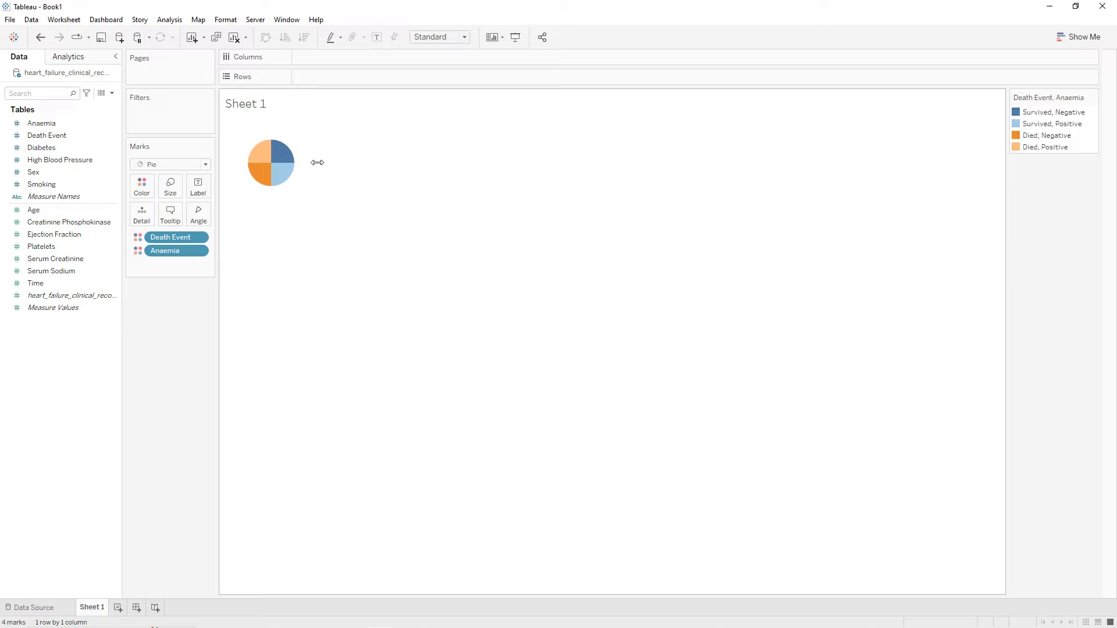
{"action": "left_click_drag", "start_coordinate": [318, 164], "coordinate": [405, 174]}
{"action": "left_click_drag", "start_coordinate": [326, 285], "coordinate": [327, 289]}
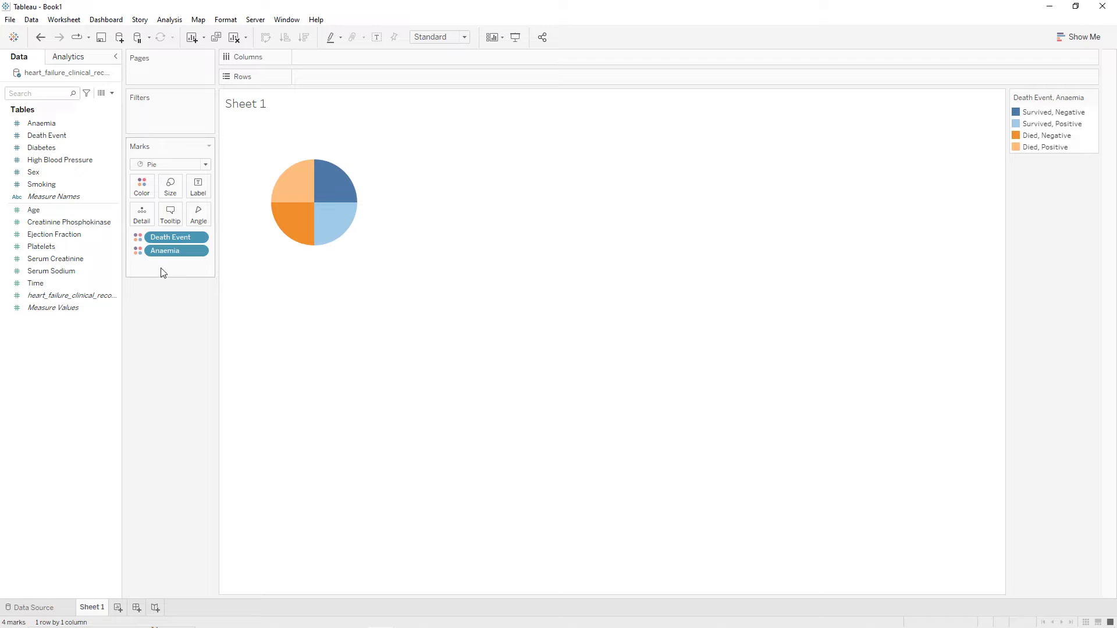
- Size the pie slices by using the count of Anaemia as the angle
{"action": "left_click_drag", "start_coordinate": [165, 251], "coordinate": [192, 224]}
{"action": "left_click", "coordinate": [203, 264]}
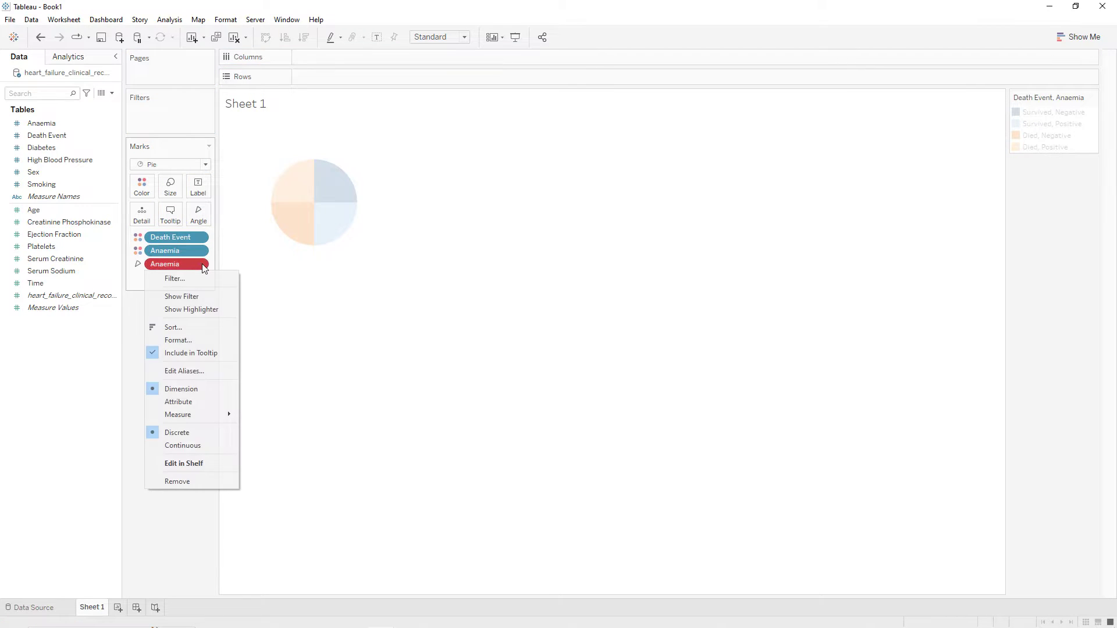
{"action": "mouse_move", "coordinate": [206, 420]}
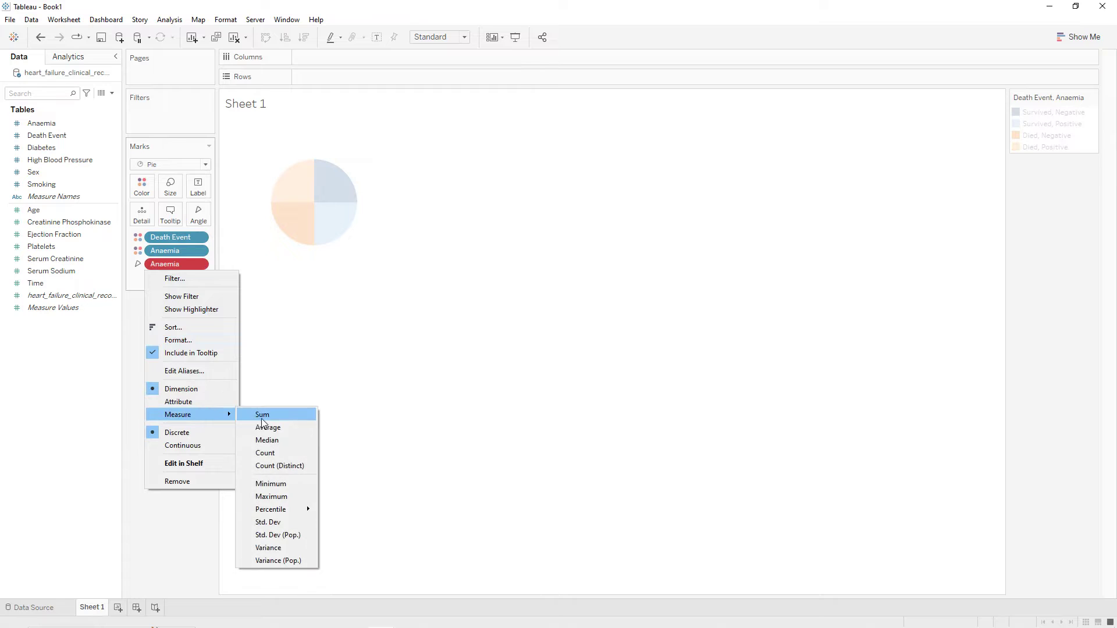
{"action": "left_click", "coordinate": [272, 452]}
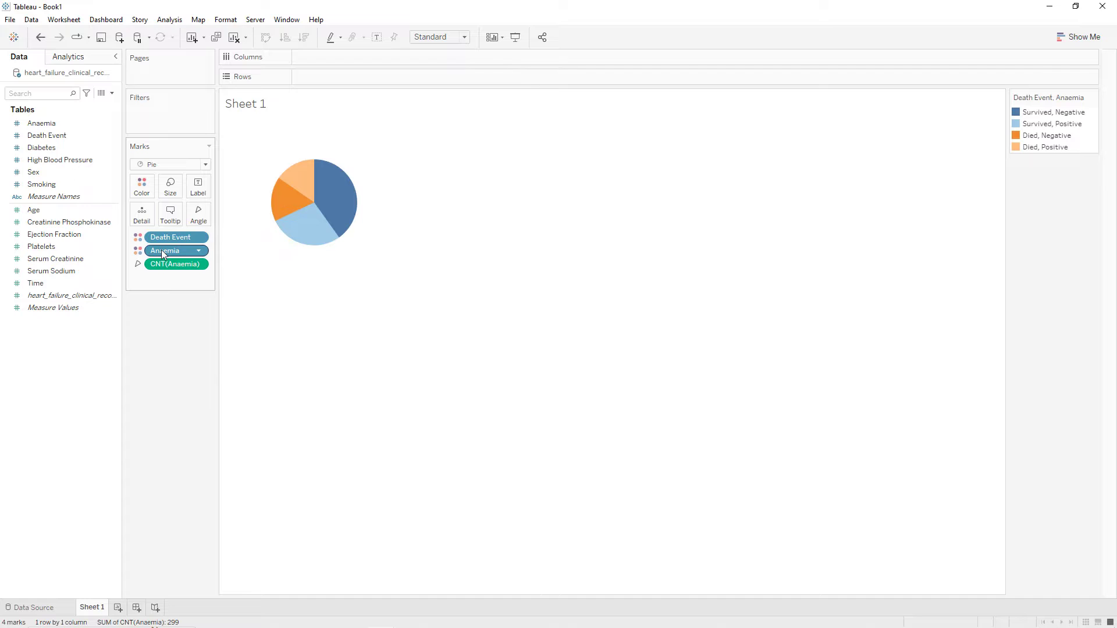
- Label the slices with Anaemia, Death Event and the Anaemia count as a percent of total
{"action": "left_click_drag", "start_coordinate": [161, 250], "coordinate": [192, 187]}
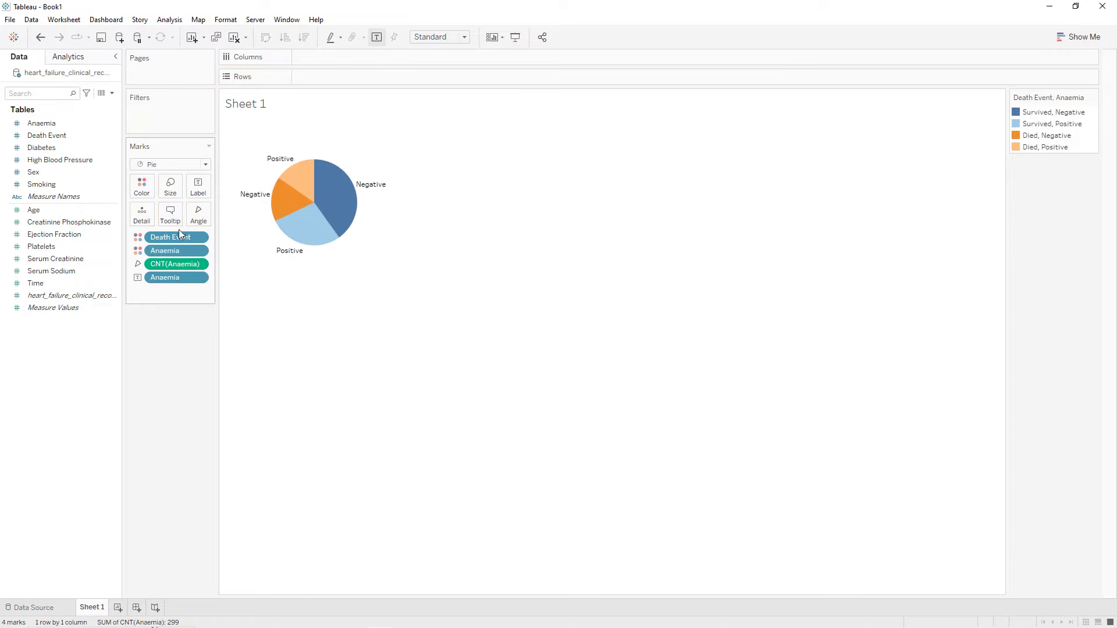
{"action": "left_click_drag", "start_coordinate": [178, 240], "coordinate": [198, 193]}
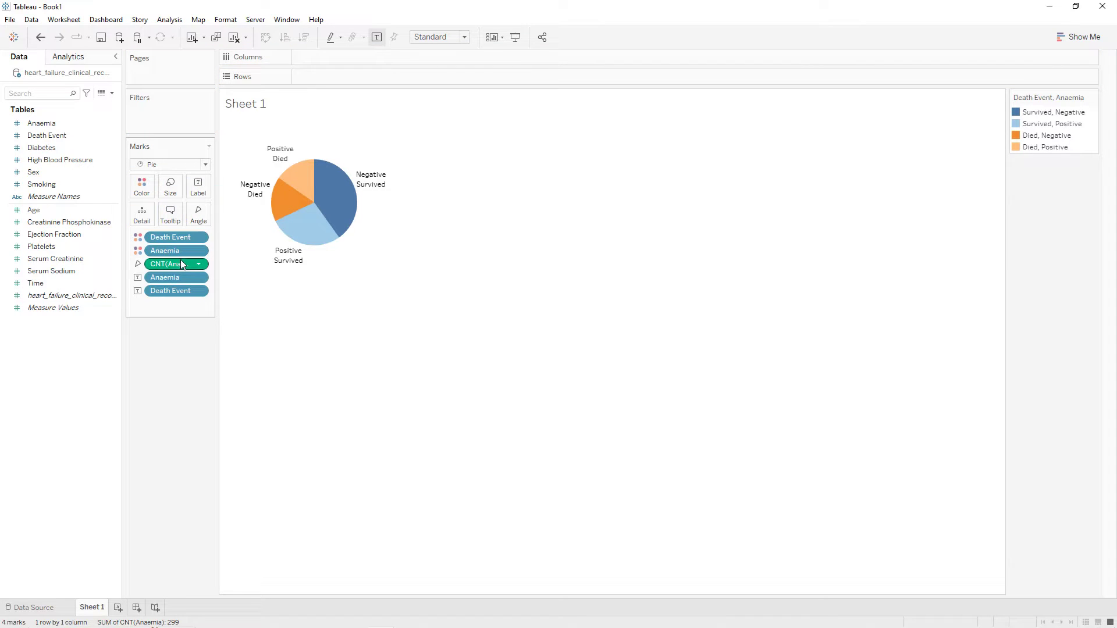
{"action": "left_click_drag", "start_coordinate": [179, 264], "coordinate": [201, 194]}
{"action": "right_click", "coordinate": [201, 305]}
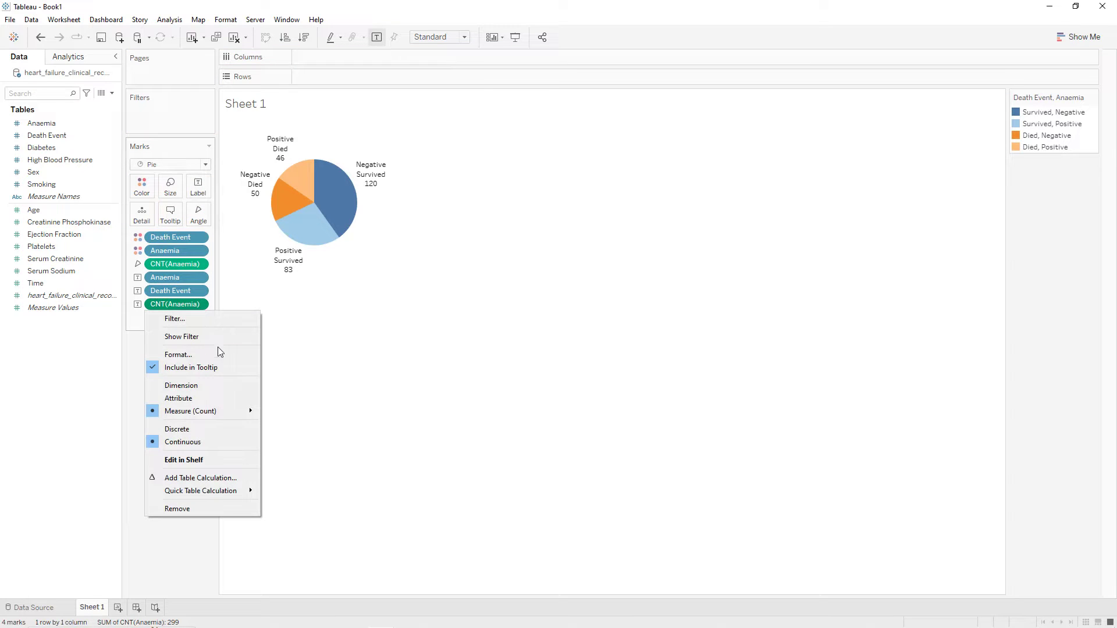
{"action": "mouse_move", "coordinate": [217, 490]}
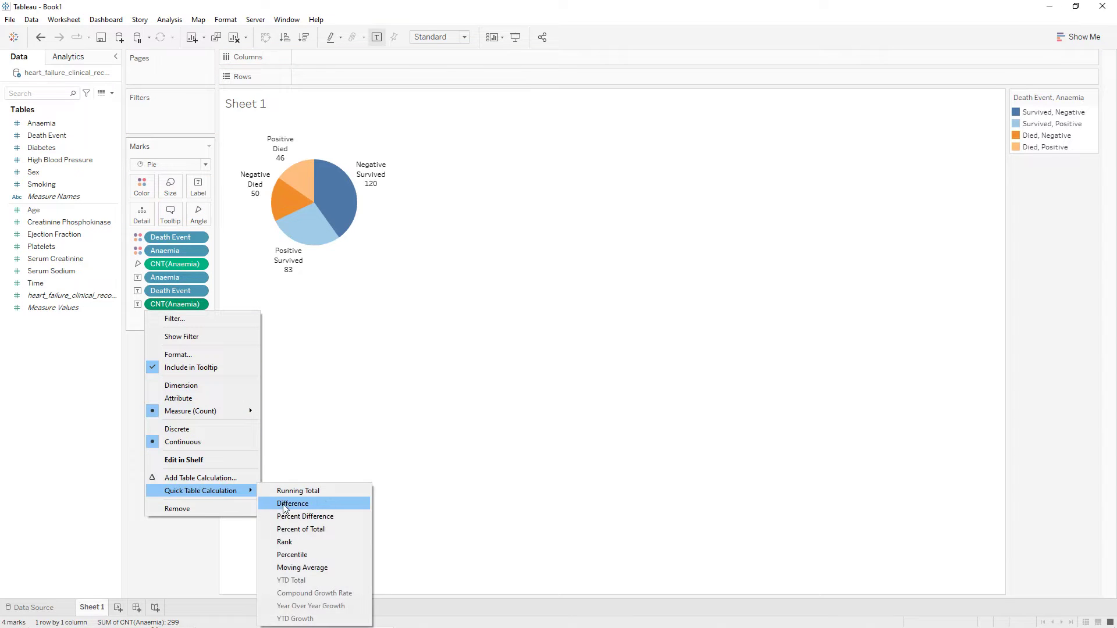
{"action": "left_click", "coordinate": [287, 529]}
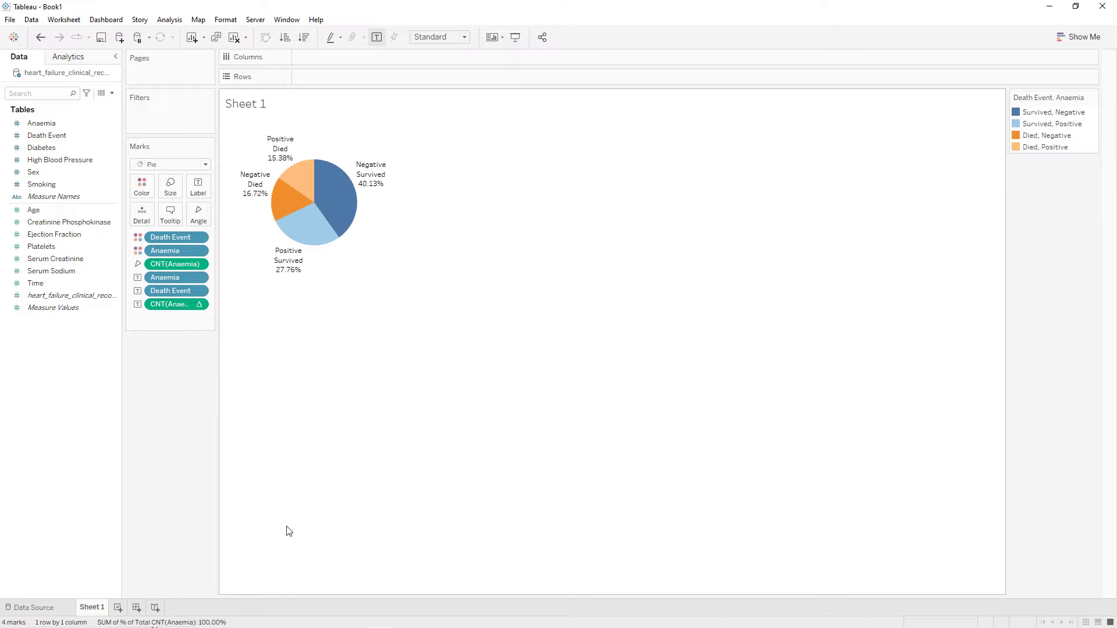
- Assign the Summer colour palette to the Death Event and Anaemia combinations
{"action": "left_click", "coordinate": [142, 187]}
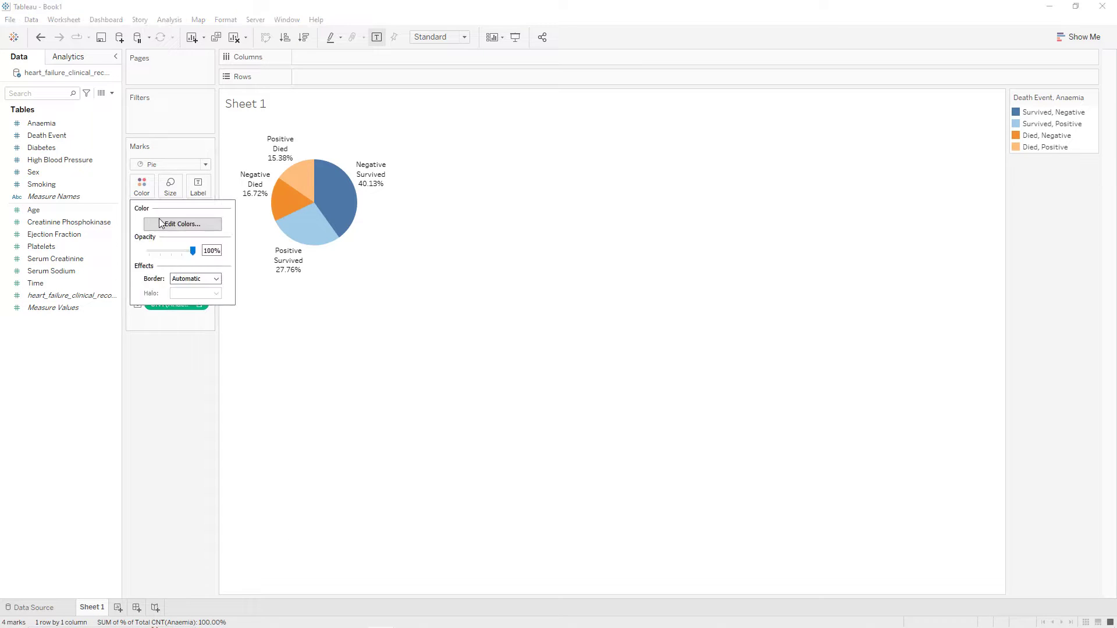
{"action": "left_click", "coordinate": [163, 223]}
{"action": "left_click", "coordinate": [681, 220]}
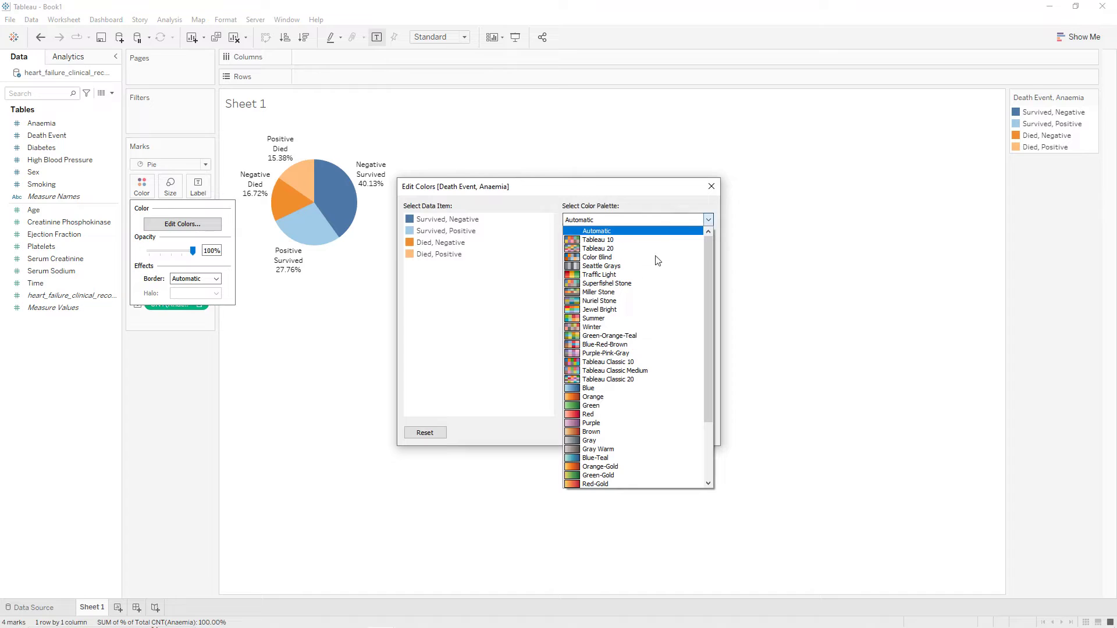
{"action": "left_click", "coordinate": [605, 318]}
{"action": "left_click", "coordinate": [625, 408]}
{"action": "left_click", "coordinate": [691, 432]}
{"action": "left_click", "coordinate": [597, 432]}
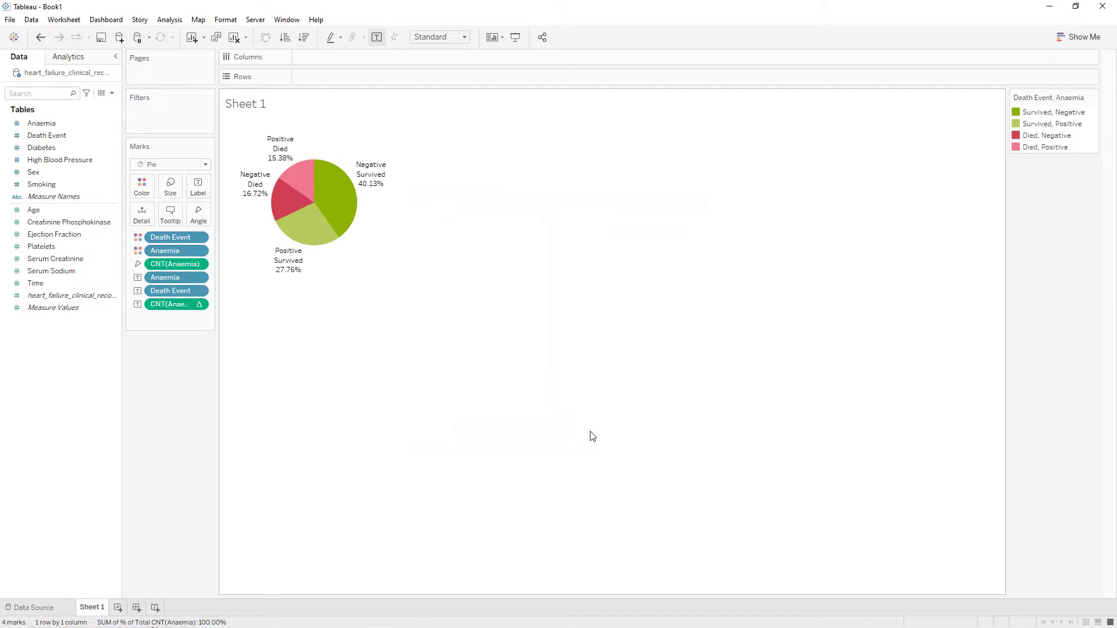
- Add a constant 0 measure to Rows and place a duplicate of it beside the first
{"action": "double_click", "coordinate": [326, 77]}
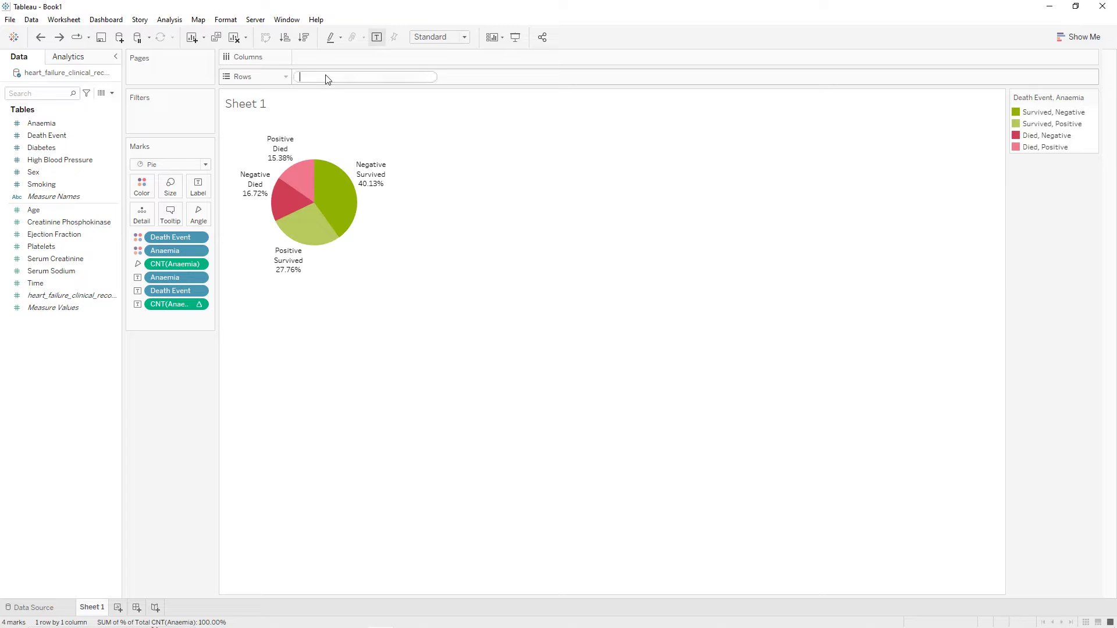
{"action": "key", "text": "Return"}
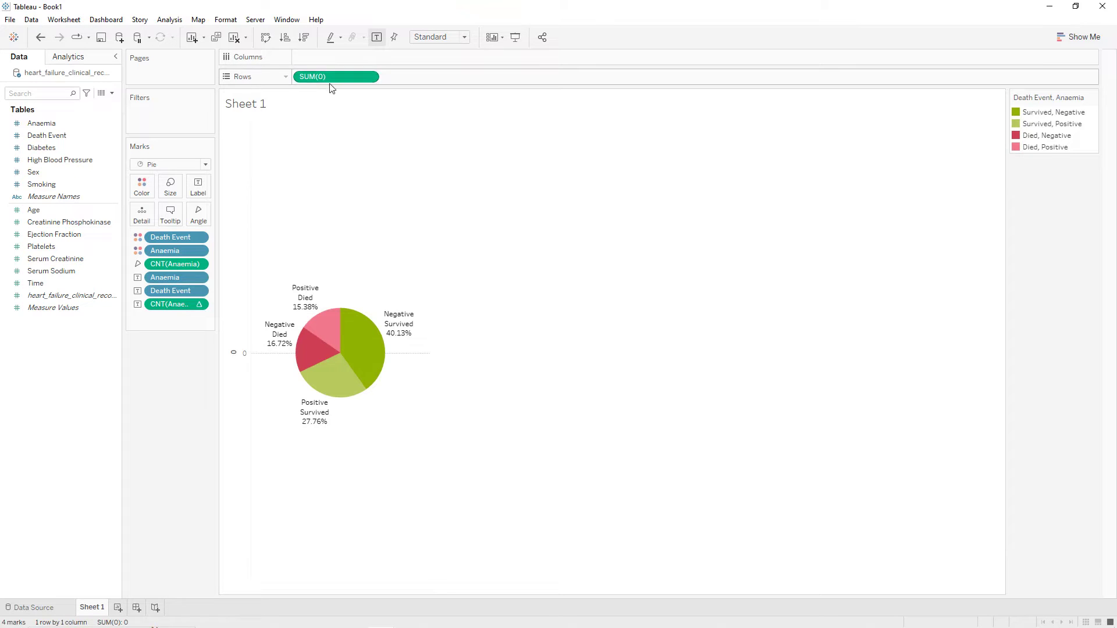
{"action": "left_click_drag", "start_coordinate": [332, 83], "coordinate": [427, 81]}
- Remove every colour, angle and label field from the second SUM(0) marks to leave a plain pie
{"action": "left_click", "coordinate": [175, 377]}
{"action": "left_click_drag", "start_coordinate": [176, 357], "coordinate": [169, 373]}
{"action": "left_click_drag", "start_coordinate": [172, 346], "coordinate": [162, 396]}
{"action": "left_click_drag", "start_coordinate": [179, 327], "coordinate": [160, 361]}
{"action": "left_click_drag", "start_coordinate": [175, 307], "coordinate": [160, 388]}
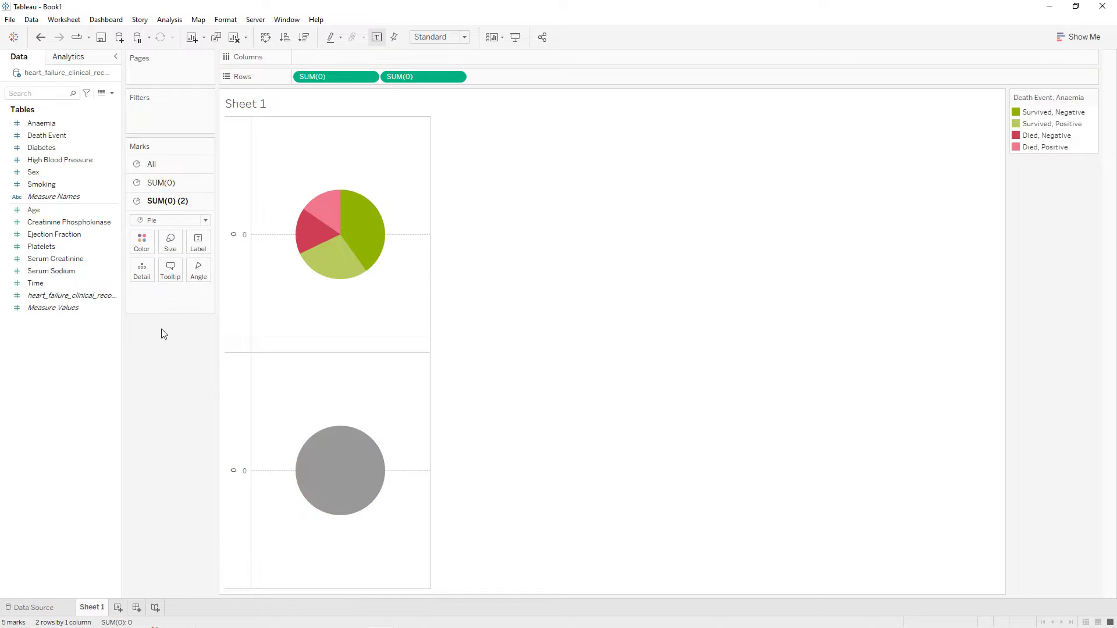
- Reduce the size of both pies, keeping the plain grey one smaller than the coloured one
{"action": "left_click", "coordinate": [170, 242]}
{"action": "left_click_drag", "start_coordinate": [185, 272], "coordinate": [185, 273]}
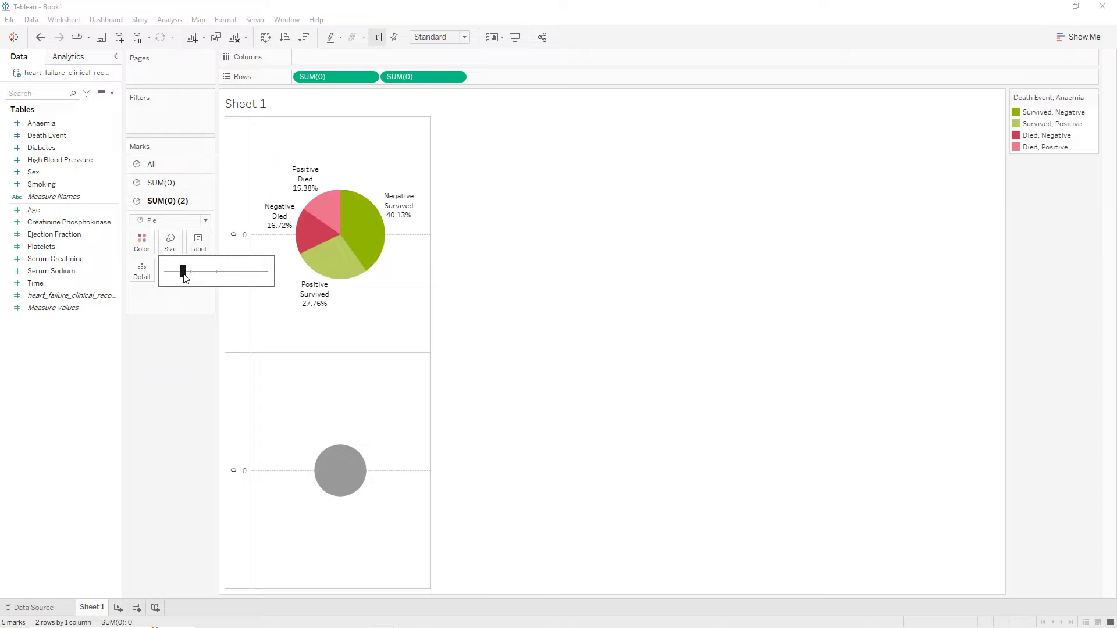
{"action": "left_click", "coordinate": [162, 183]}
{"action": "left_click", "coordinate": [172, 226]}
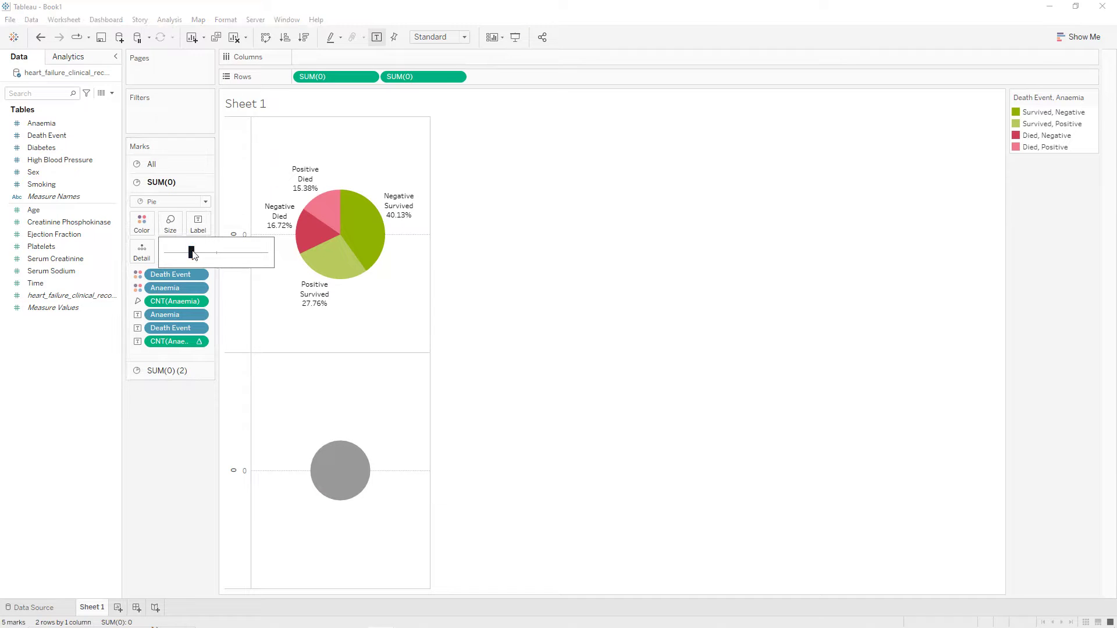
{"action": "left_click_drag", "start_coordinate": [190, 256], "coordinate": [191, 256]}
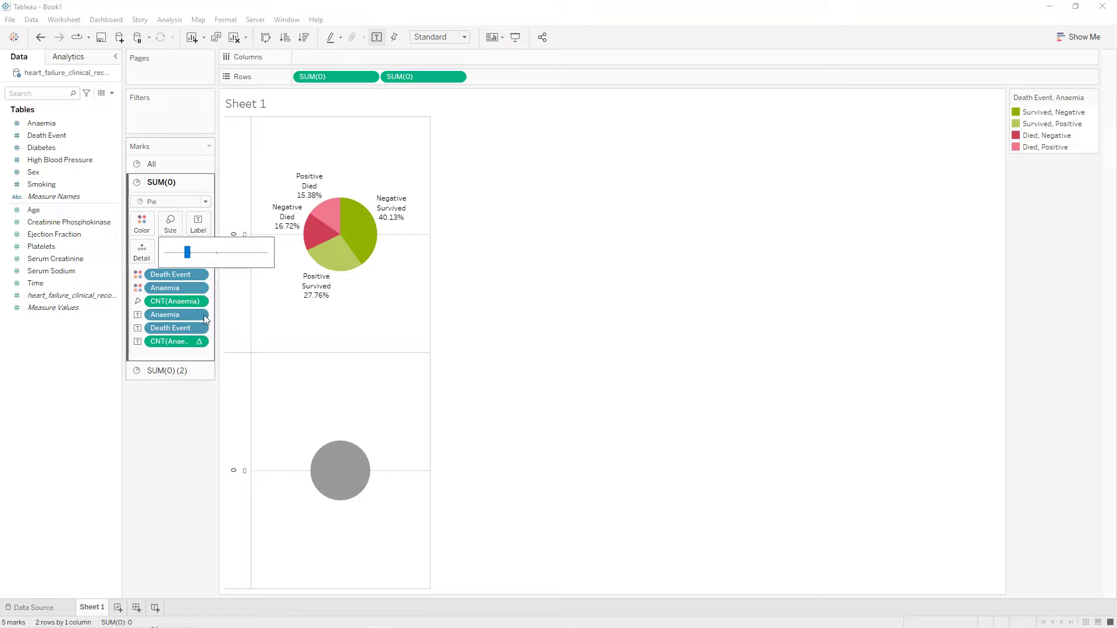
{"action": "left_click", "coordinate": [177, 371]}
{"action": "left_click", "coordinate": [170, 241]}
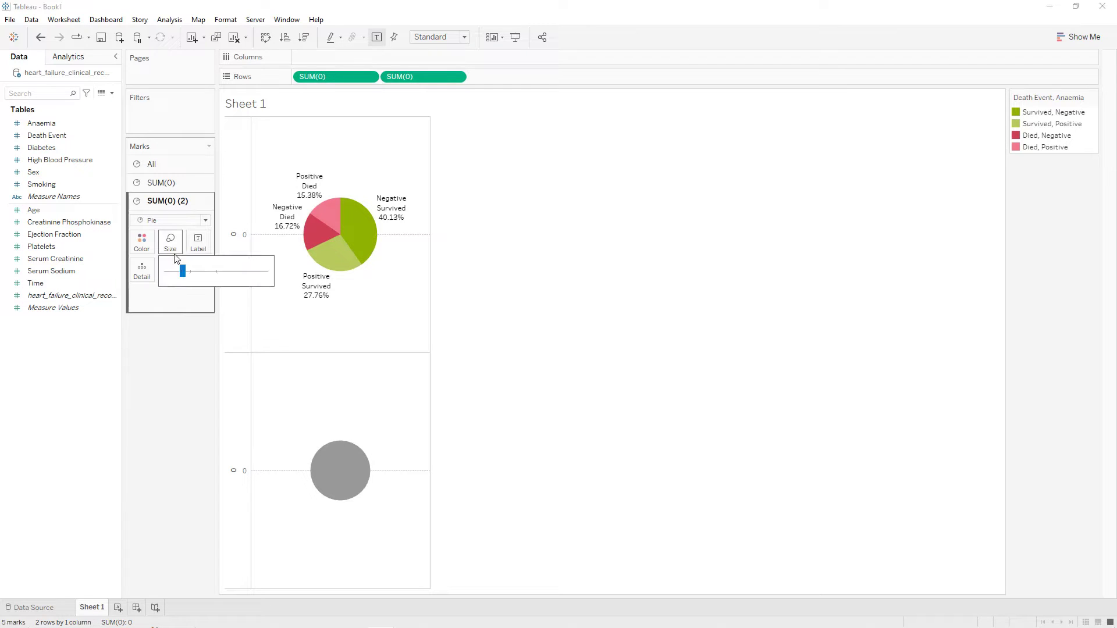
{"action": "left_click_drag", "start_coordinate": [180, 270], "coordinate": [182, 276]}
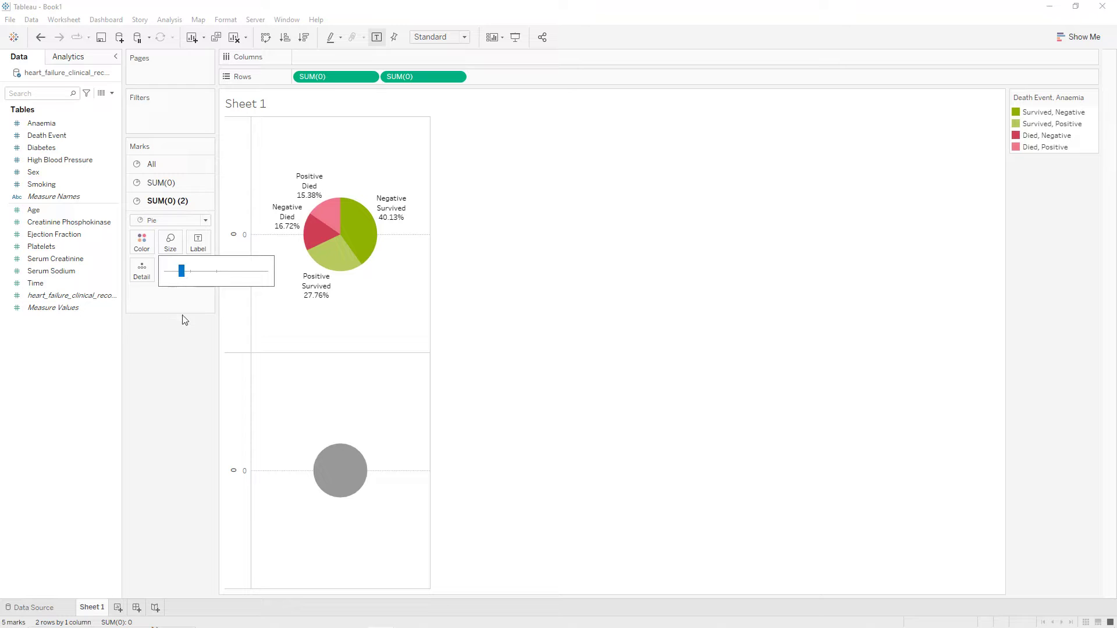
- Combine the two SUM(0) pies on a dual axis and fit the chart to Entire View
{"action": "left_click", "coordinate": [456, 77]}
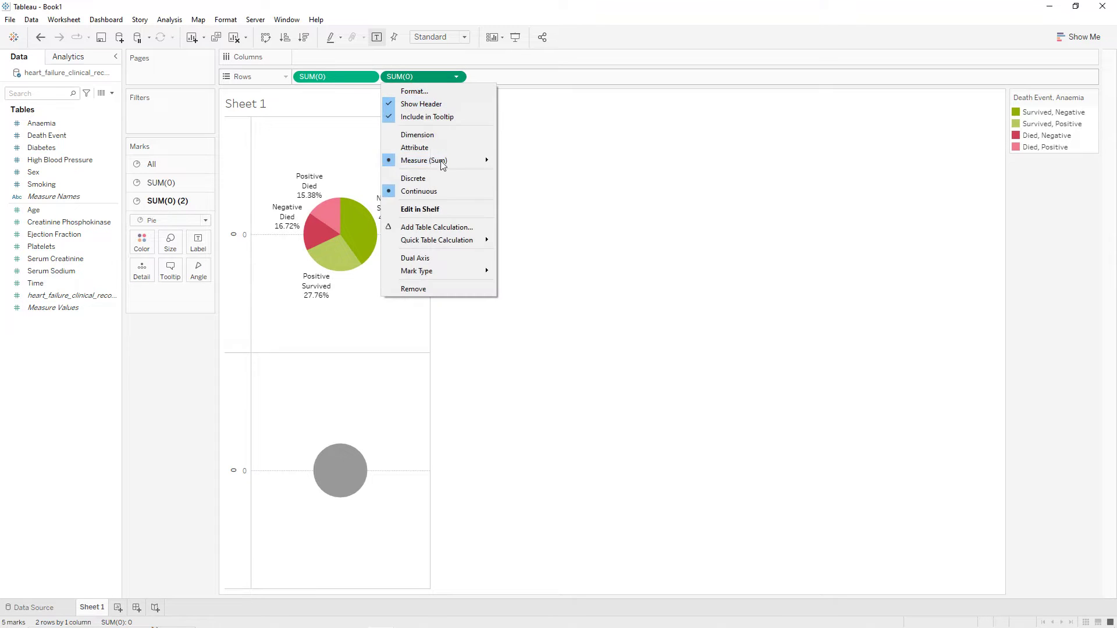
{"action": "left_click", "coordinate": [431, 257]}
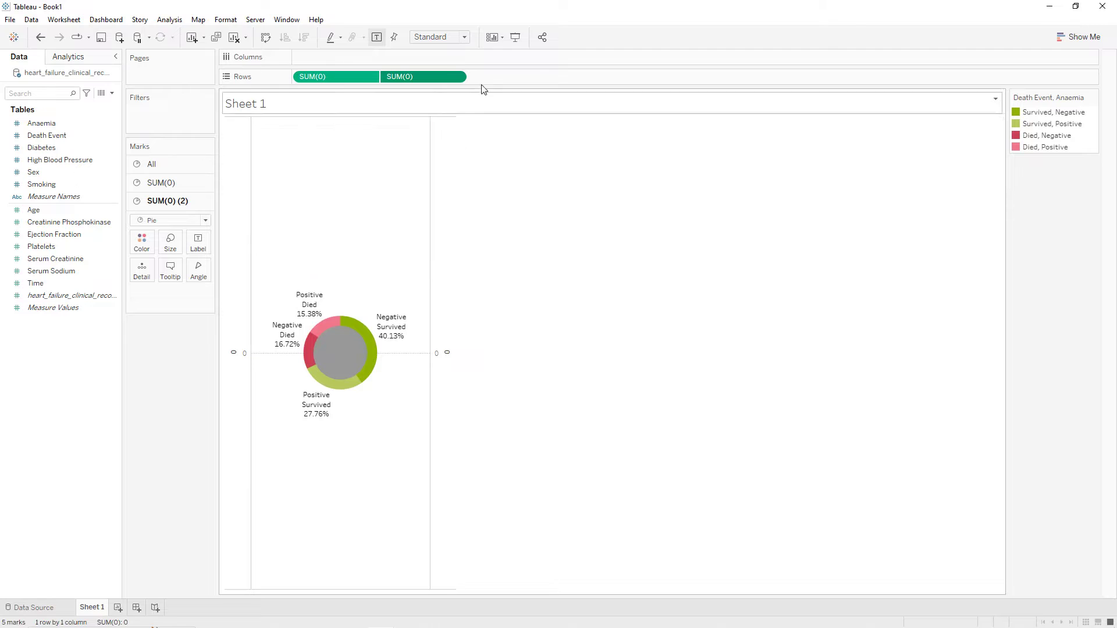
{"action": "left_click", "coordinate": [457, 38]}
{"action": "left_click", "coordinate": [445, 74]}
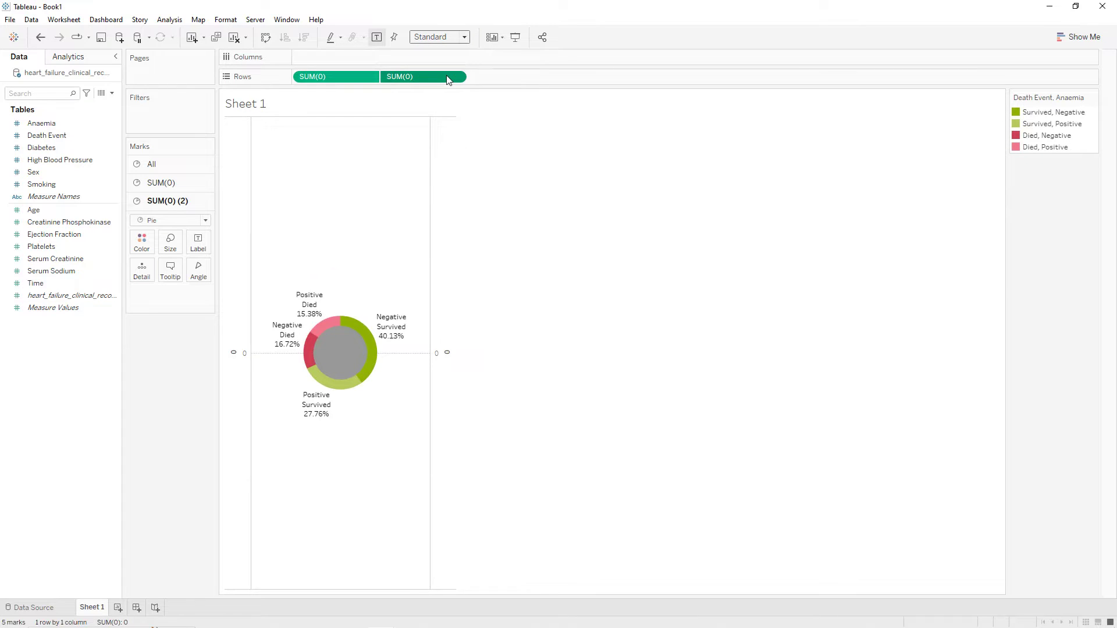
- Shrink the inner SUM(0) (2) pie slightly and colour it black to form the donut hole
{"action": "left_click", "coordinate": [170, 243]}
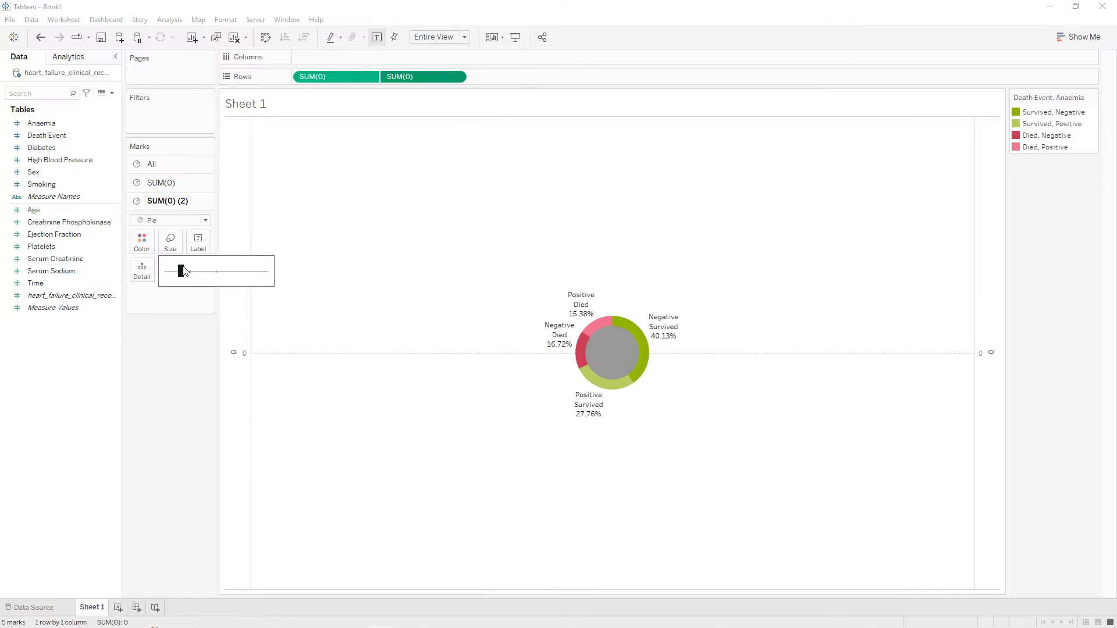
{"action": "left_click_drag", "start_coordinate": [179, 269], "coordinate": [179, 270]}
{"action": "left_click", "coordinate": [142, 242]}
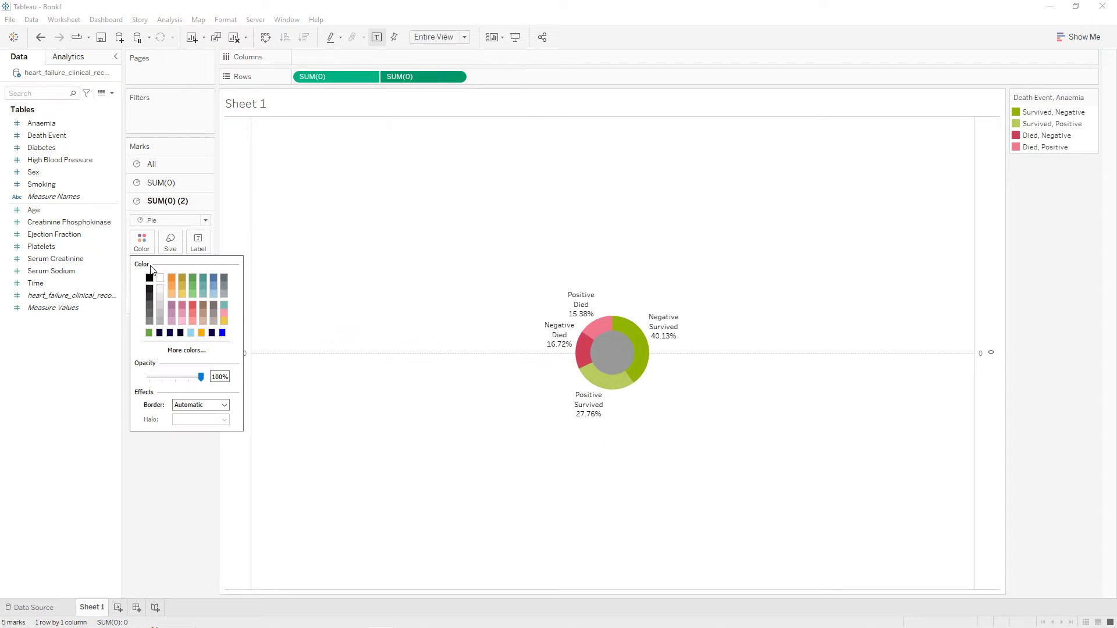
{"action": "left_click", "coordinate": [150, 278]}
{"action": "left_click", "coordinate": [172, 517]}
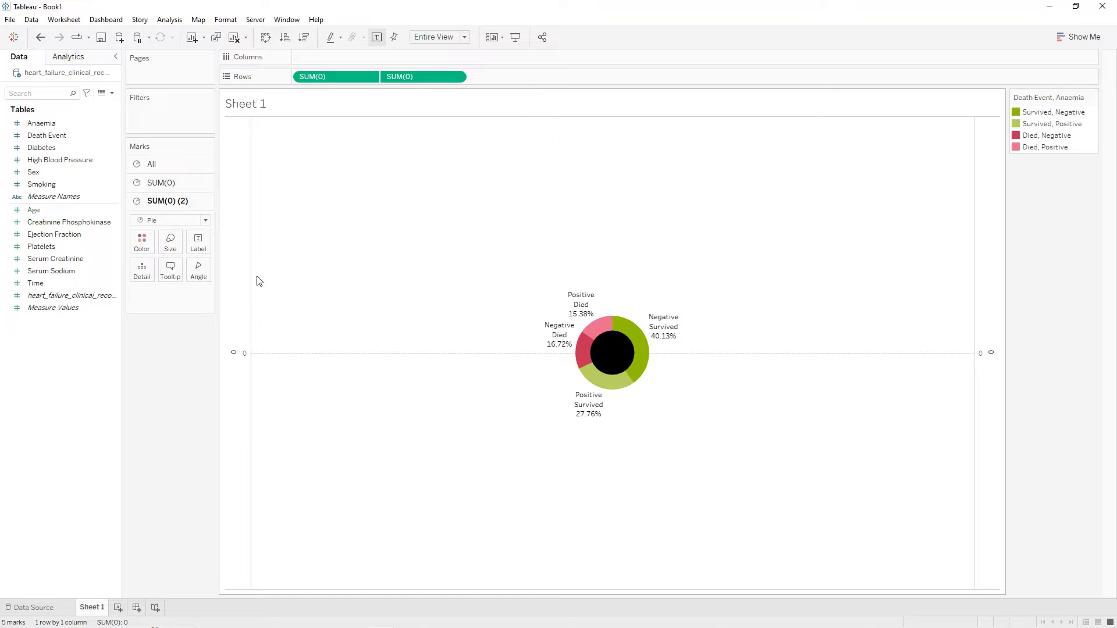
- Clear the title of the first SUM(0) axis and set its major tick marks to None
{"action": "double_click", "coordinate": [241, 306]}
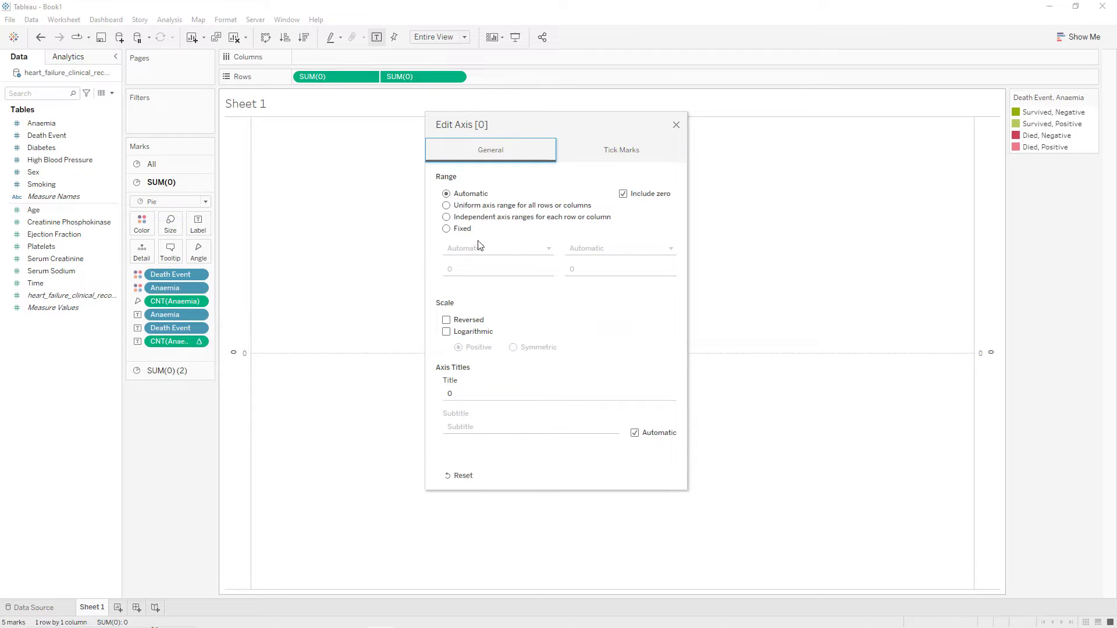
{"action": "left_click", "coordinate": [461, 394]}
{"action": "key", "text": "BackSpace"}
{"action": "left_click", "coordinate": [617, 156]}
{"action": "left_click", "coordinate": [445, 217]}
{"action": "left_click", "coordinate": [676, 124]}
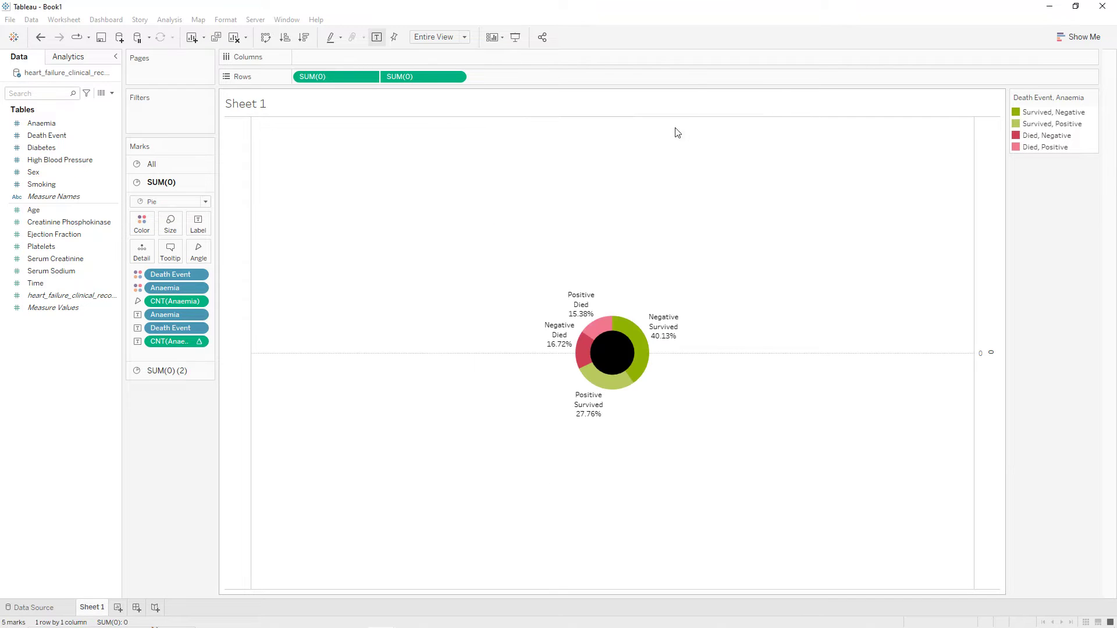
- Clear the title of the second SUM(0) axis and set its major tick marks to None
{"action": "double_click", "coordinate": [990, 348]}
{"action": "left_click", "coordinate": [493, 400]}
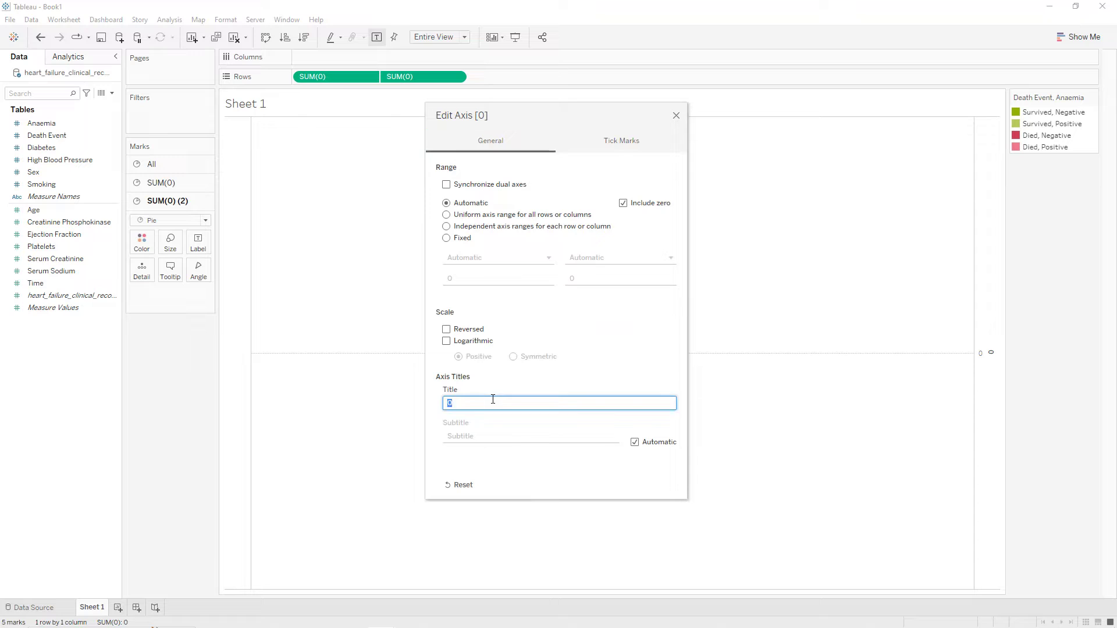
{"action": "left_click", "coordinate": [634, 146]}
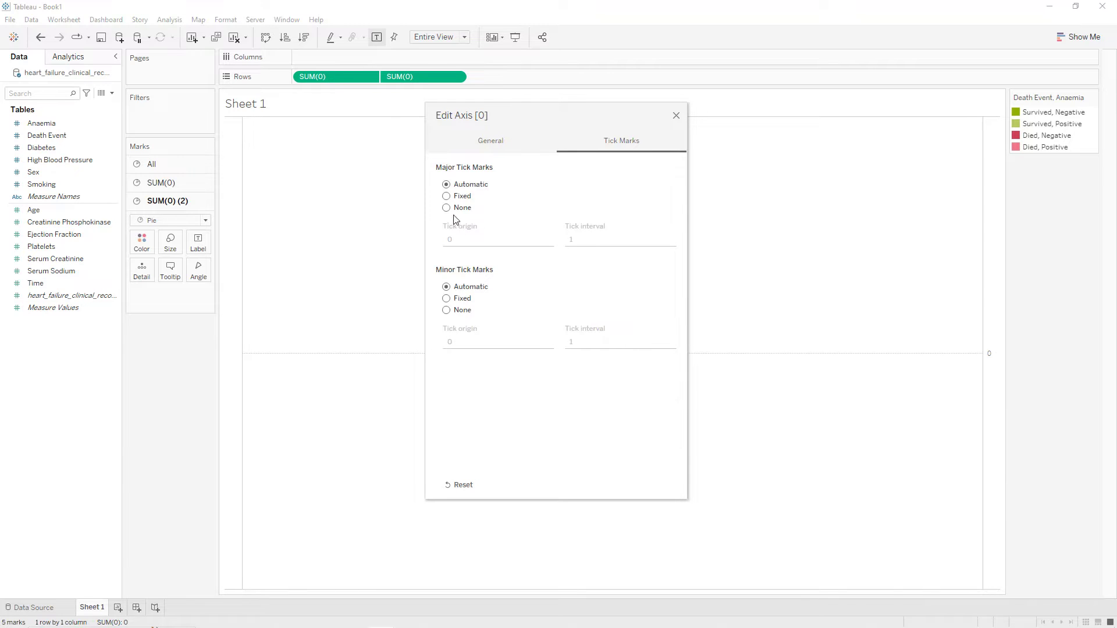
{"action": "left_click", "coordinate": [676, 116]}
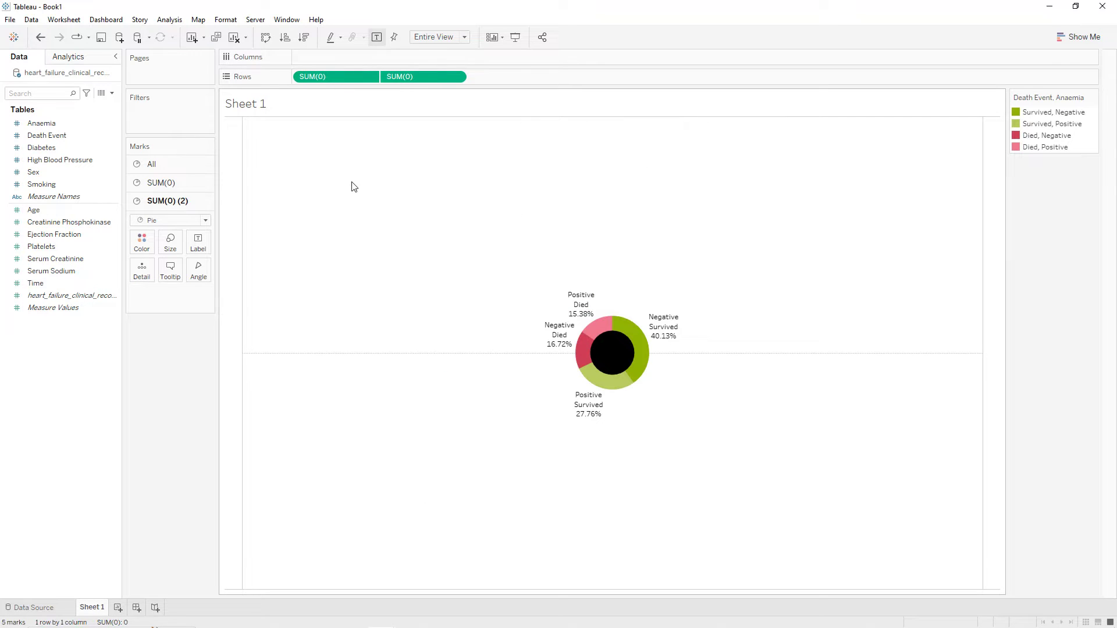
- Set the worksheet's zero lines to None
{"action": "right_click", "coordinate": [352, 185]}
{"action": "left_click", "coordinate": [375, 245]}
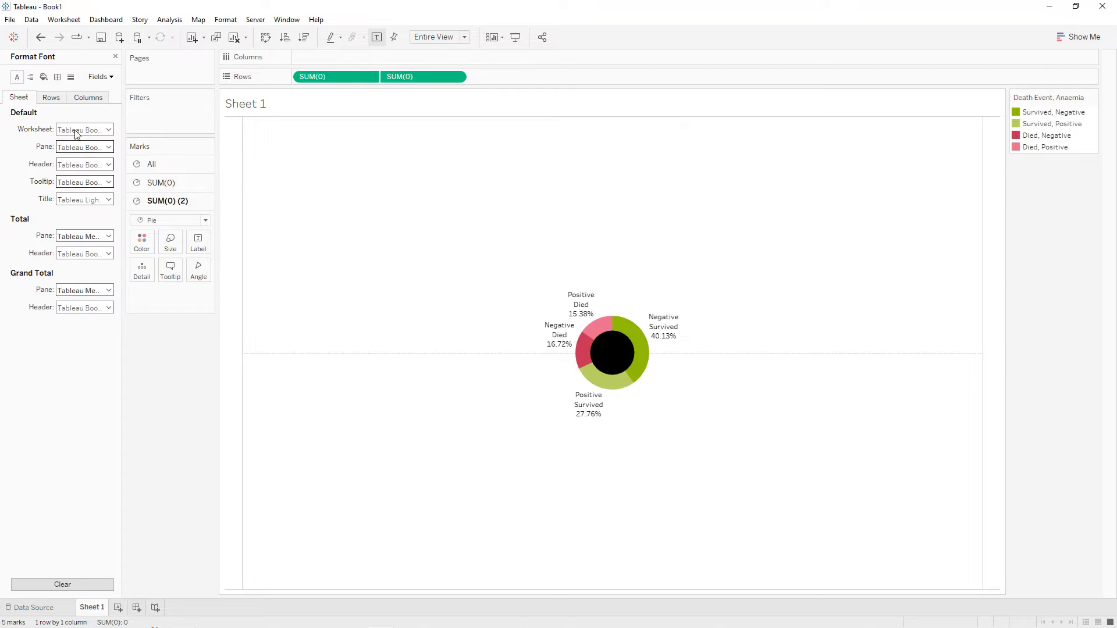
{"action": "left_click", "coordinate": [71, 77]}
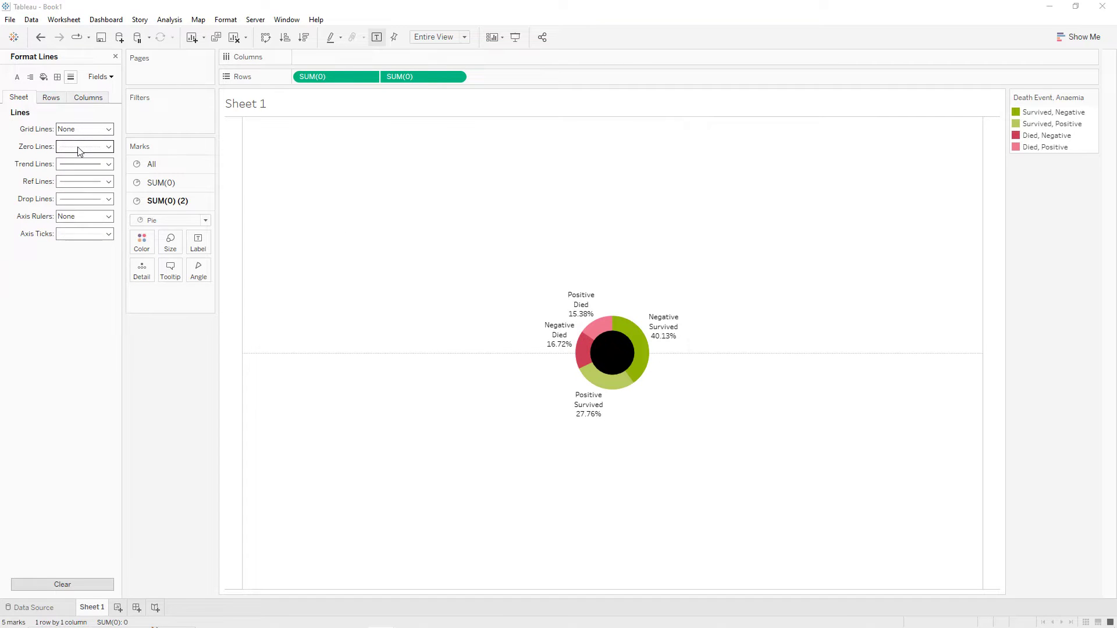
{"action": "left_click", "coordinate": [81, 147]}
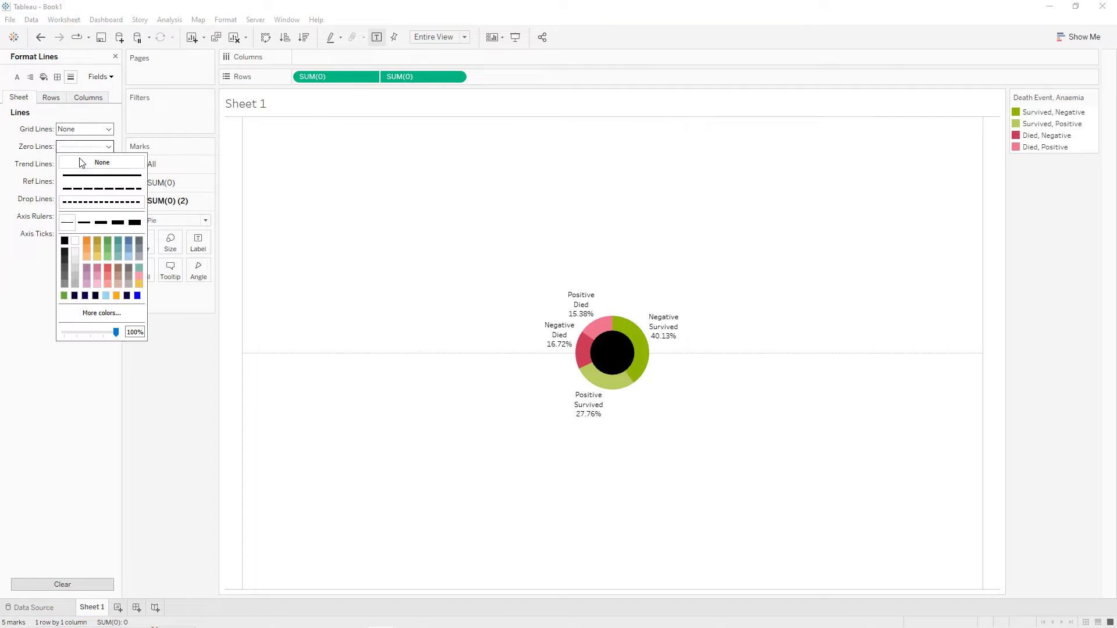
- Shade the default worksheet background black
{"action": "left_click", "coordinate": [43, 77]}
{"action": "left_click", "coordinate": [43, 77]}
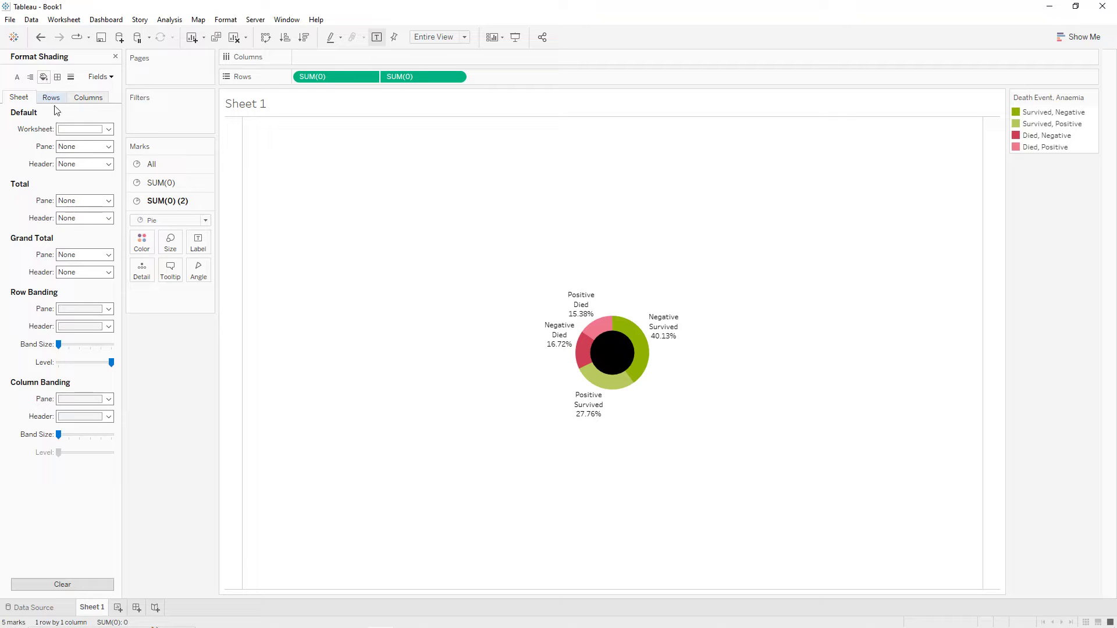
{"action": "left_click", "coordinate": [61, 130]}
{"action": "left_click", "coordinate": [65, 158]}
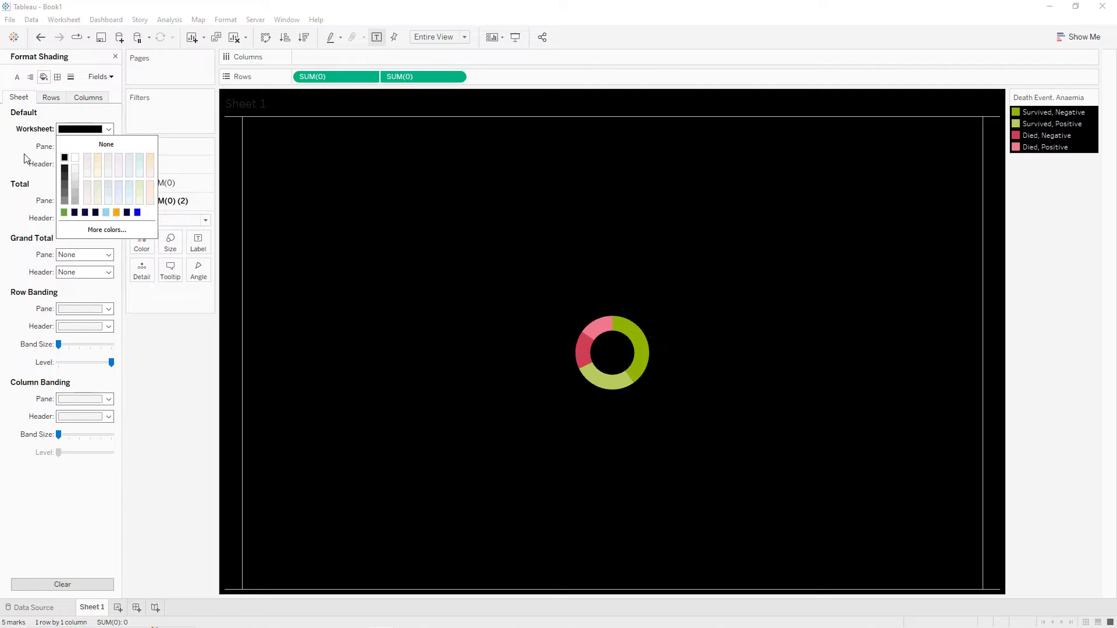
- Set the column divider's pane and header borders to None and give the default header a thin white border
{"action": "left_click", "coordinate": [57, 77]}
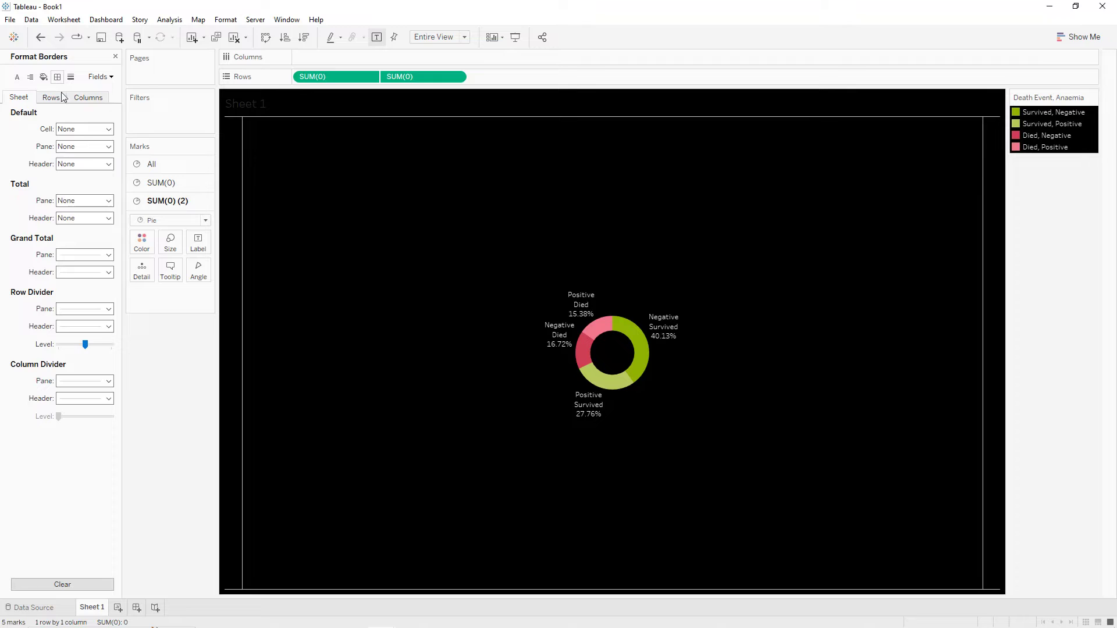
{"action": "left_click", "coordinate": [81, 382]}
{"action": "left_click", "coordinate": [89, 398]}
{"action": "left_click", "coordinate": [69, 167]}
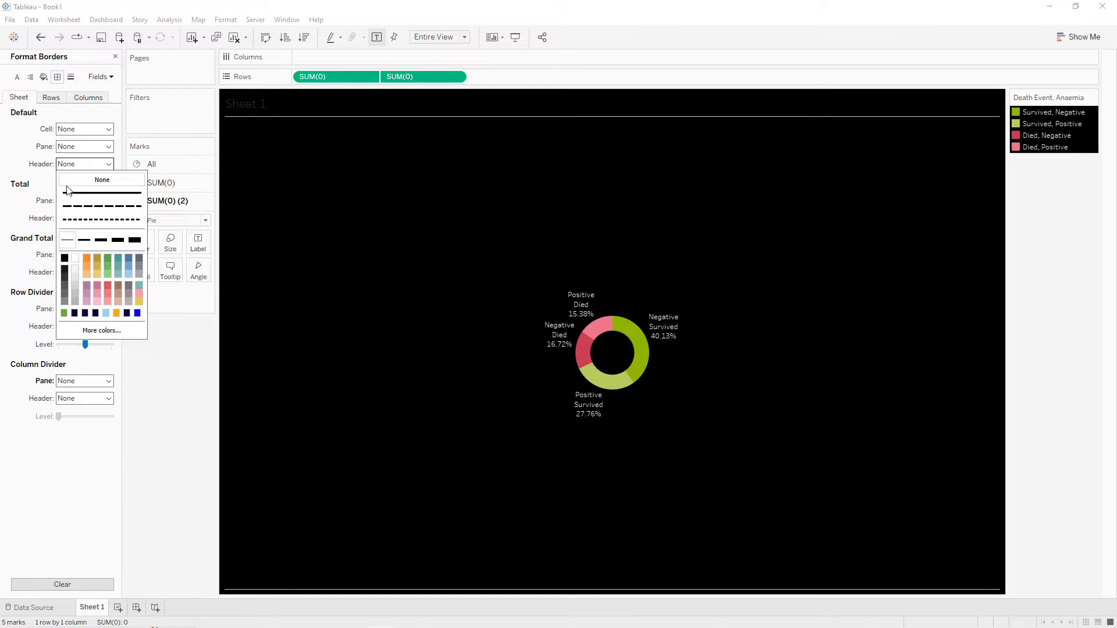
{"action": "left_click", "coordinate": [68, 244]}
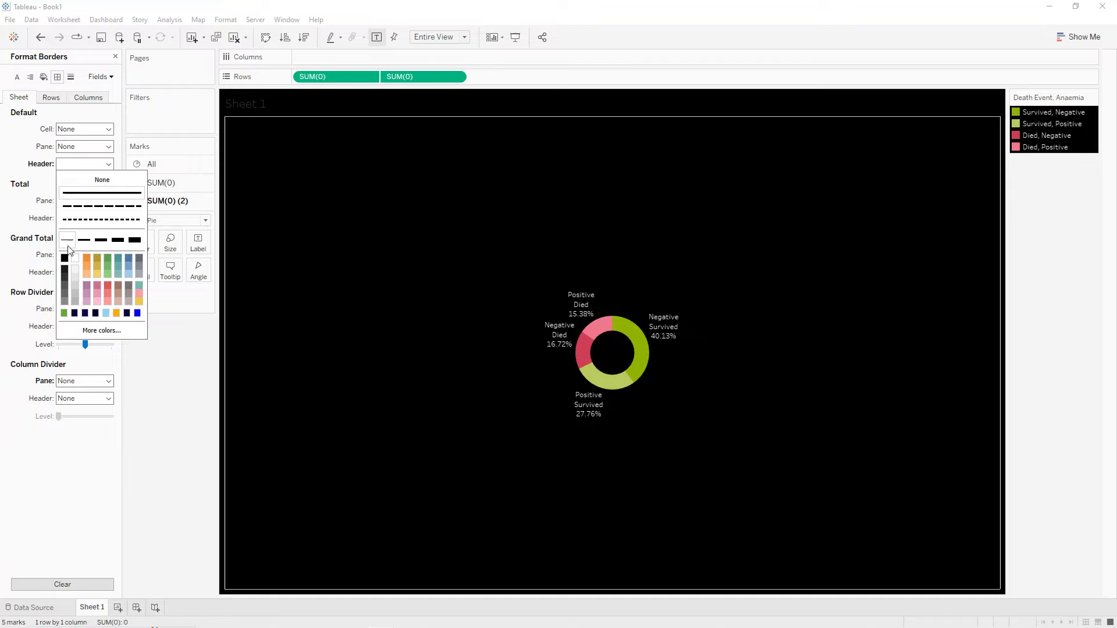
- Change the worksheet's default font and make its text white
{"action": "left_click", "coordinate": [17, 77]}
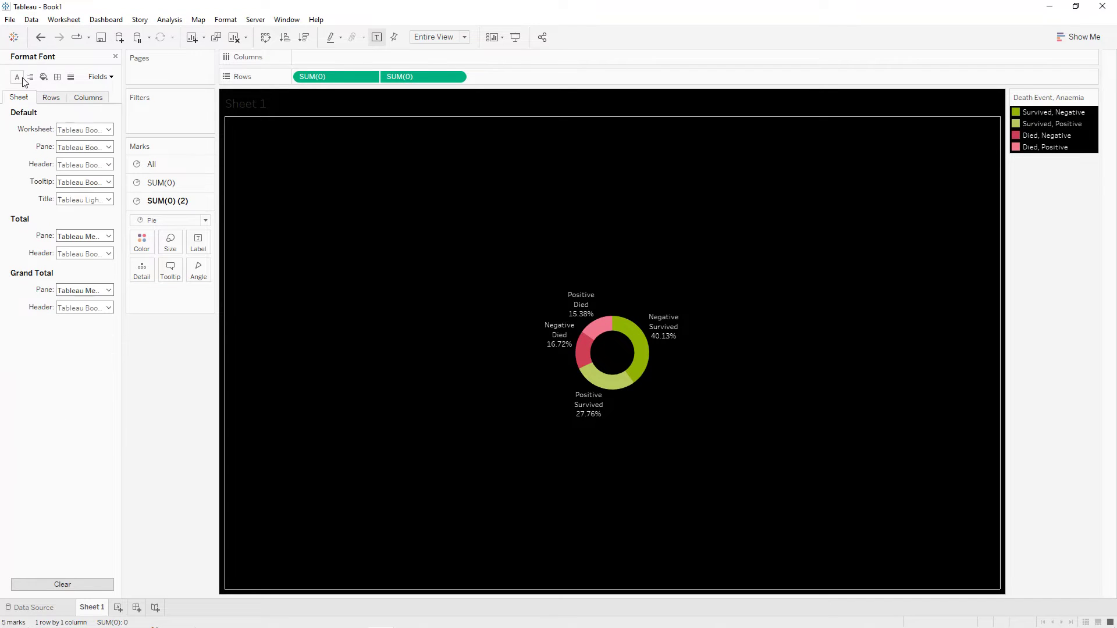
{"action": "left_click", "coordinate": [67, 130]}
{"action": "left_click", "coordinate": [100, 162]}
{"action": "left_click", "coordinate": [85, 163]}
{"action": "left_click", "coordinate": [76, 174]}
{"action": "left_click", "coordinate": [47, 166]}
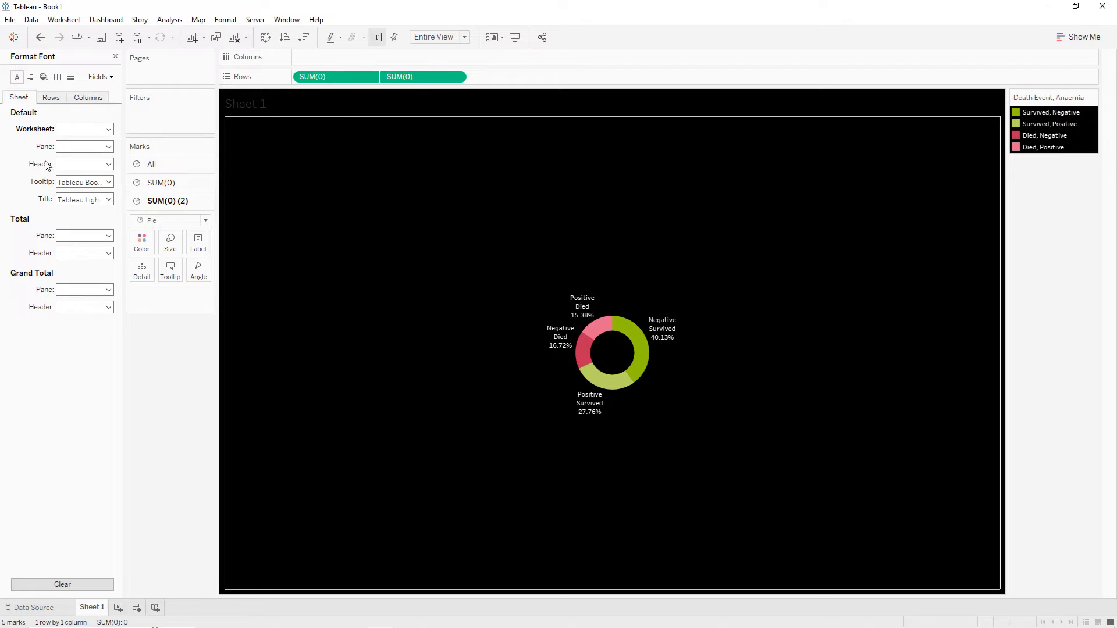
- Replace the sheet title with "Anaemia - Survival status"
{"action": "double_click", "coordinate": [293, 111]}
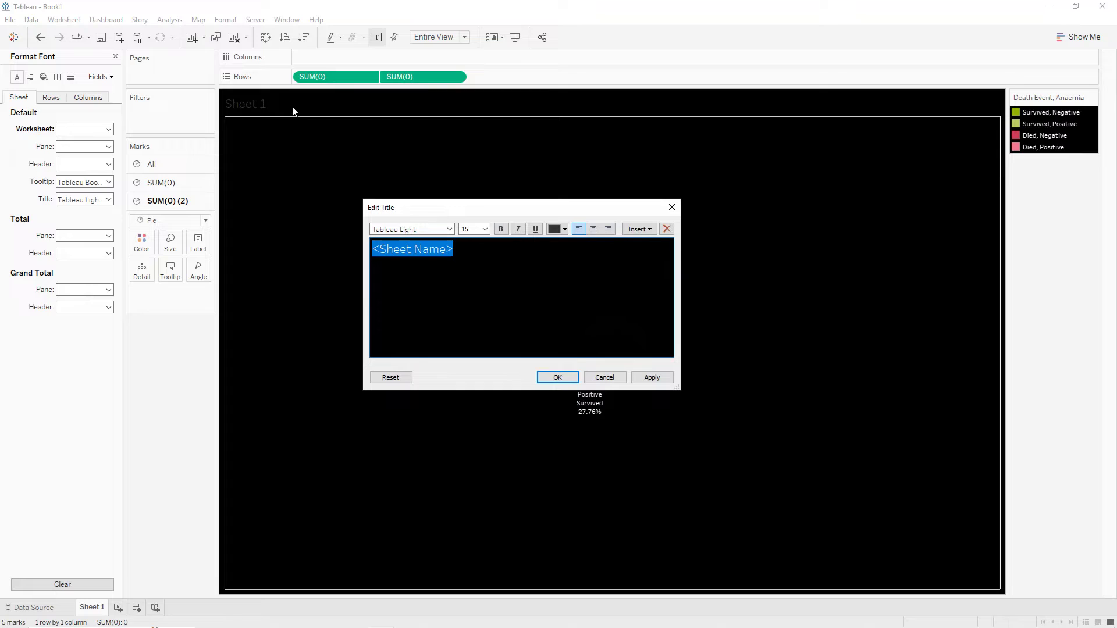
{"action": "type", "text": "Anaemia - Survival stat"}
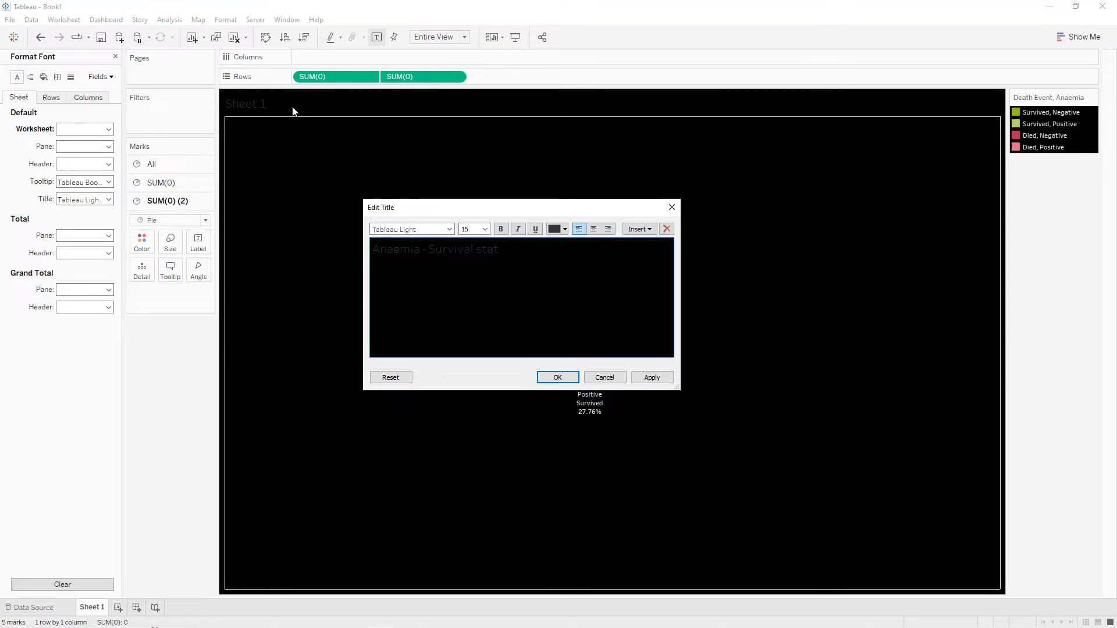
{"action": "type", "text": "us"}
- Format the whole sheet title as centred, white and bold at a smaller font size, and apply it
{"action": "key", "text": "ctrl+a"}
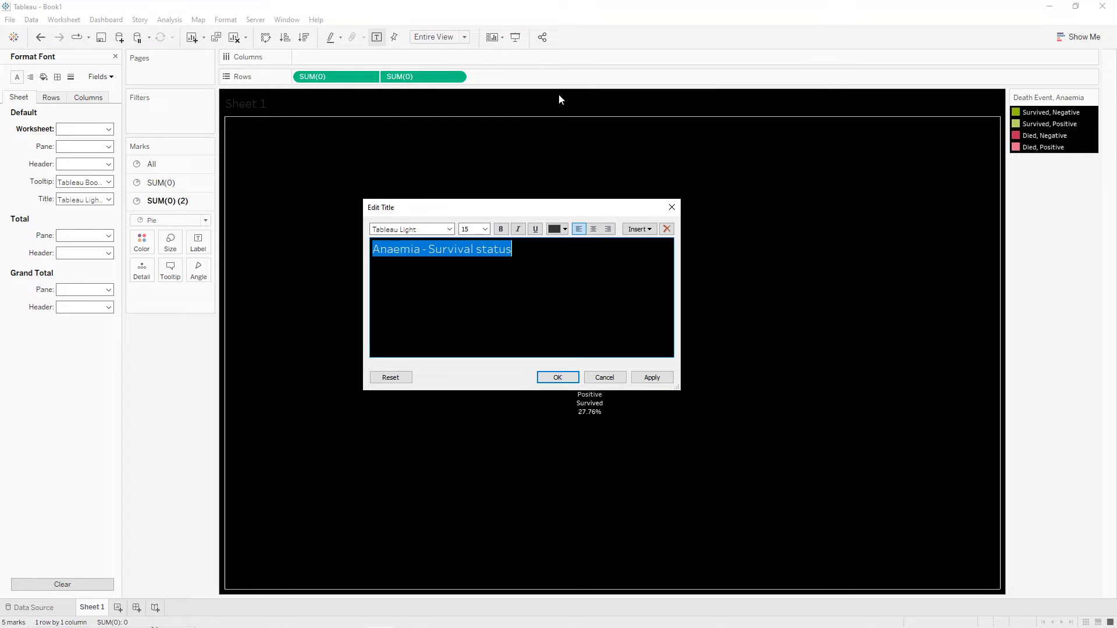
{"action": "left_click", "coordinate": [594, 228]}
{"action": "left_click", "coordinate": [564, 228]}
{"action": "left_click", "coordinate": [551, 235]}
{"action": "left_click", "coordinate": [501, 229]}
{"action": "left_click", "coordinate": [484, 229]}
{"action": "left_click", "coordinate": [470, 264]}
{"action": "left_click", "coordinate": [652, 378]}
{"action": "left_click", "coordinate": [557, 378]}
- Add a white solid border around the sheet title
{"action": "right_click", "coordinate": [601, 102]}
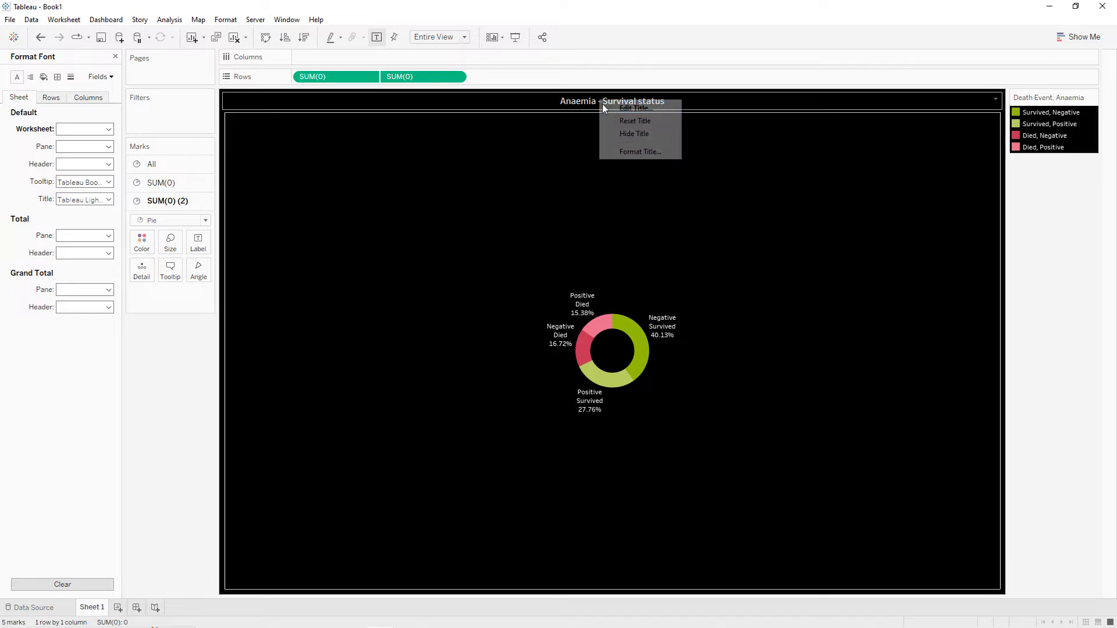
{"action": "left_click", "coordinate": [639, 152]}
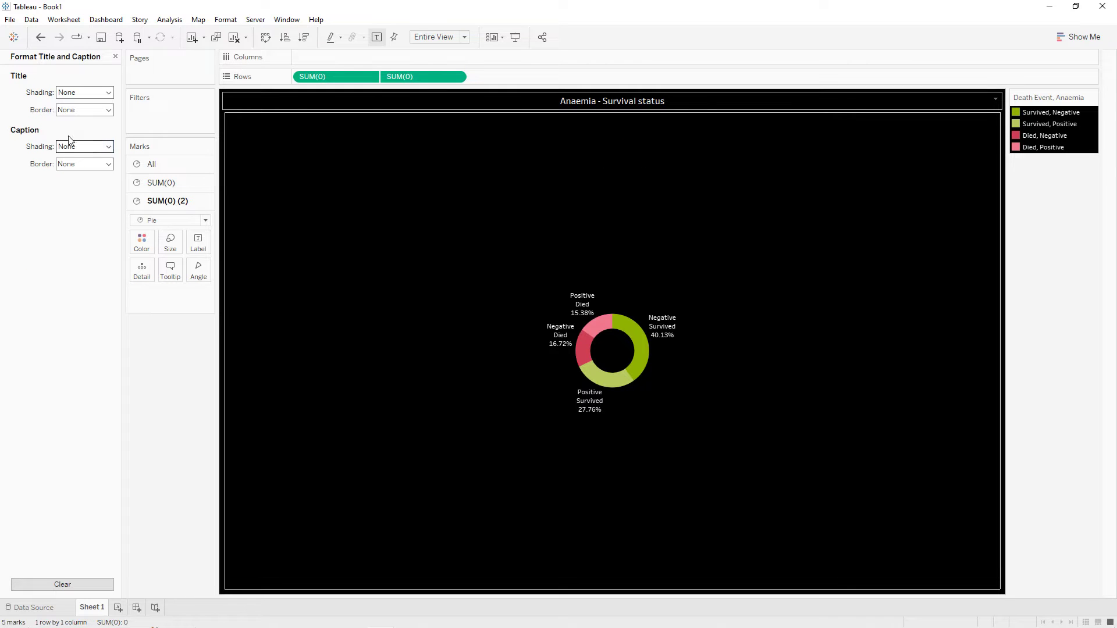
{"action": "left_click", "coordinate": [82, 110]}
{"action": "left_click", "coordinate": [74, 204]}
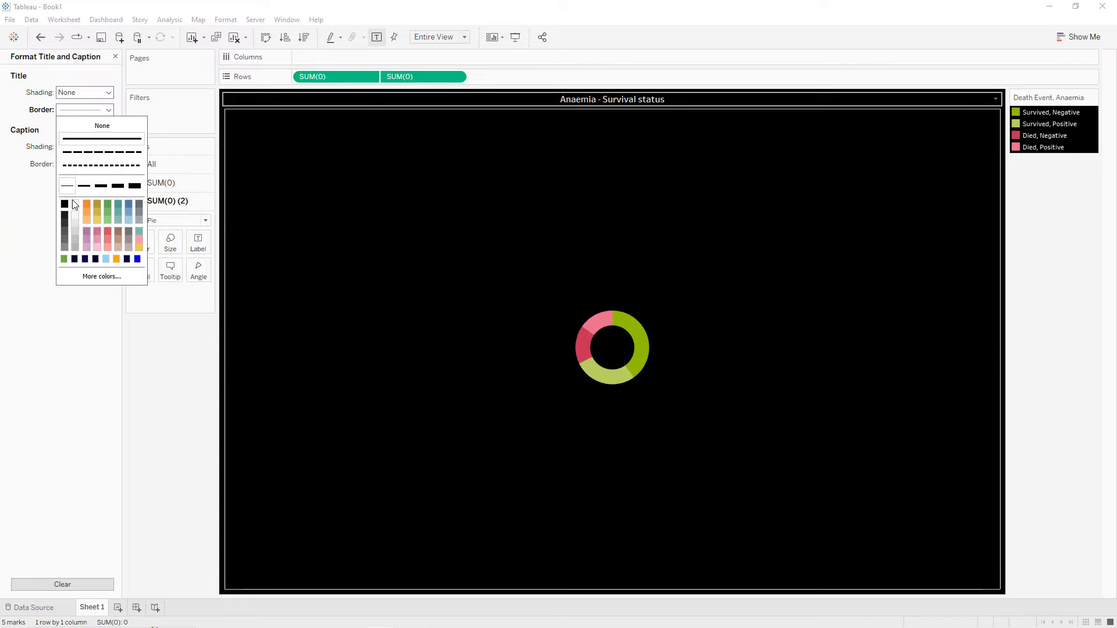
{"action": "left_click", "coordinate": [8, 216]}
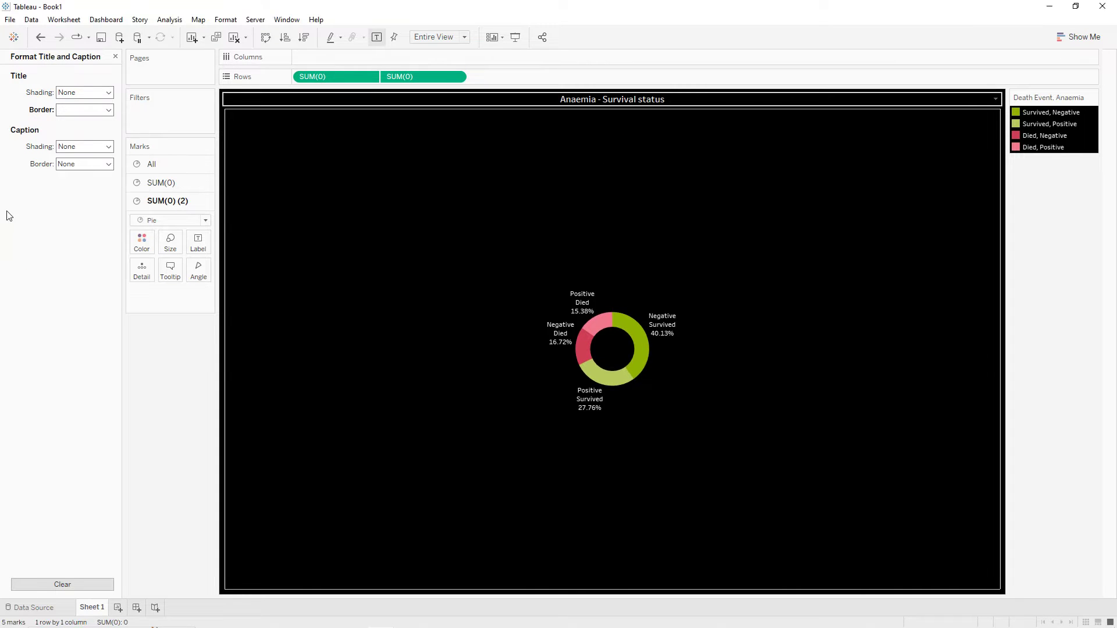
{"action": "left_click", "coordinate": [115, 56]}
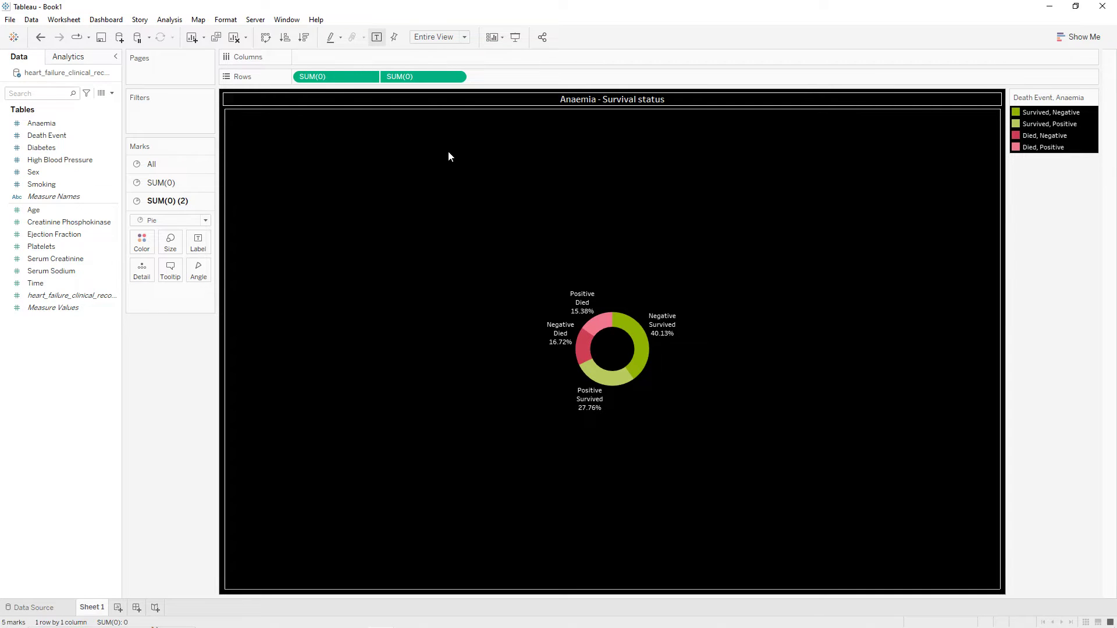
- Duplicate Sheet 1 and remove the Anaemia colour, angle and label fields from the copy's first SUM(0) marks
{"action": "right_click", "coordinate": [86, 608]}
{"action": "left_click", "coordinate": [121, 501]}
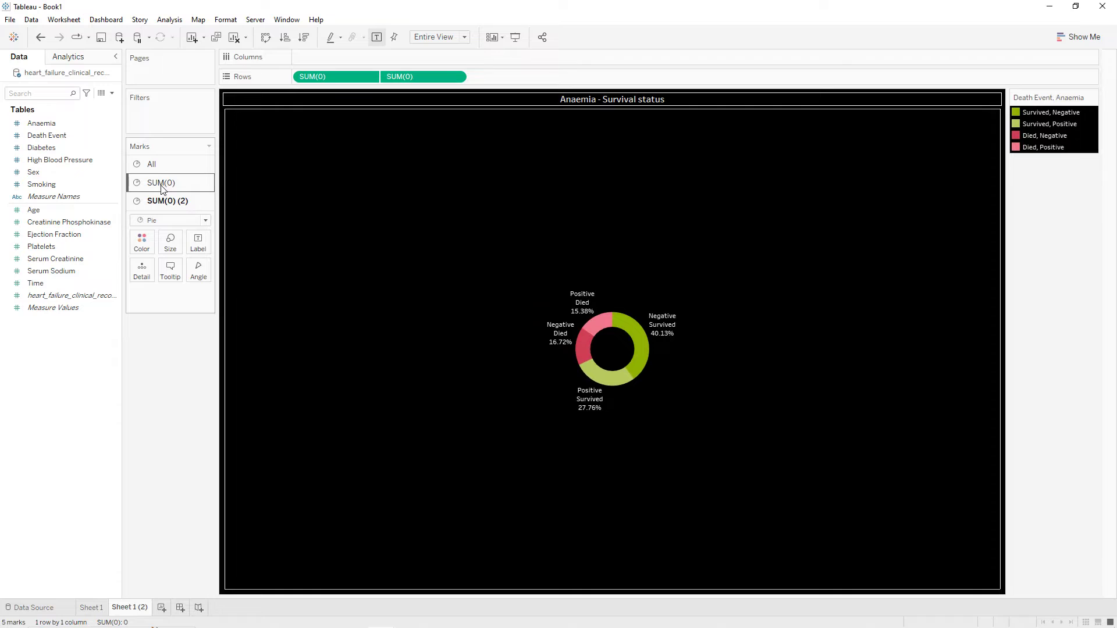
{"action": "left_click", "coordinate": [161, 184]}
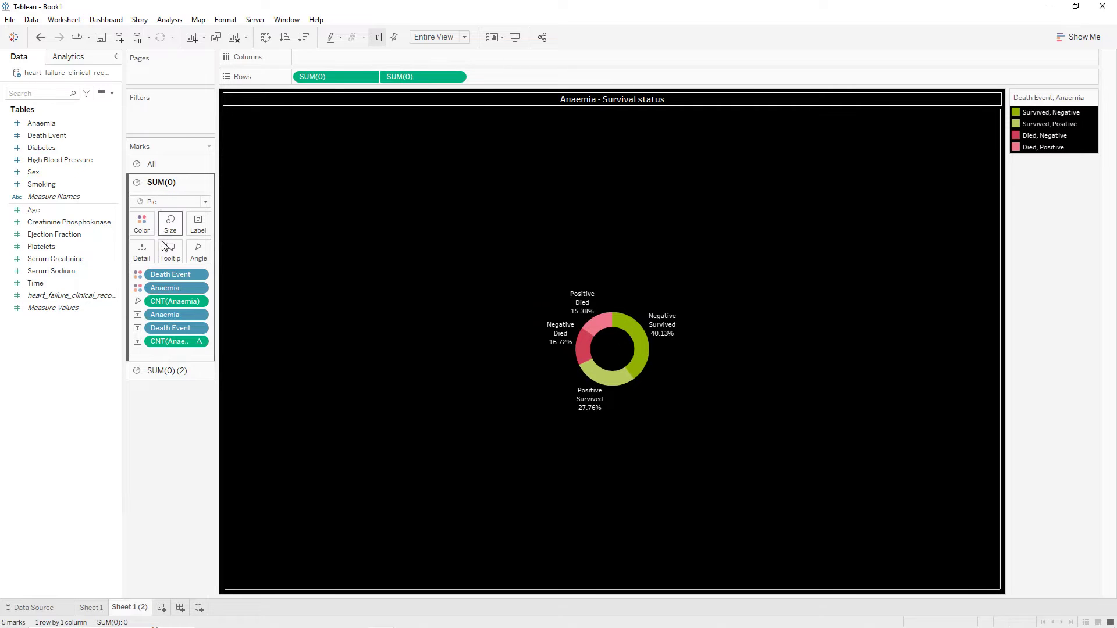
{"action": "left_click_drag", "start_coordinate": [164, 296], "coordinate": [159, 388]}
{"action": "left_click_drag", "start_coordinate": [162, 315], "coordinate": [158, 412]}
{"action": "left_click_drag", "start_coordinate": [163, 288], "coordinate": [147, 384]}
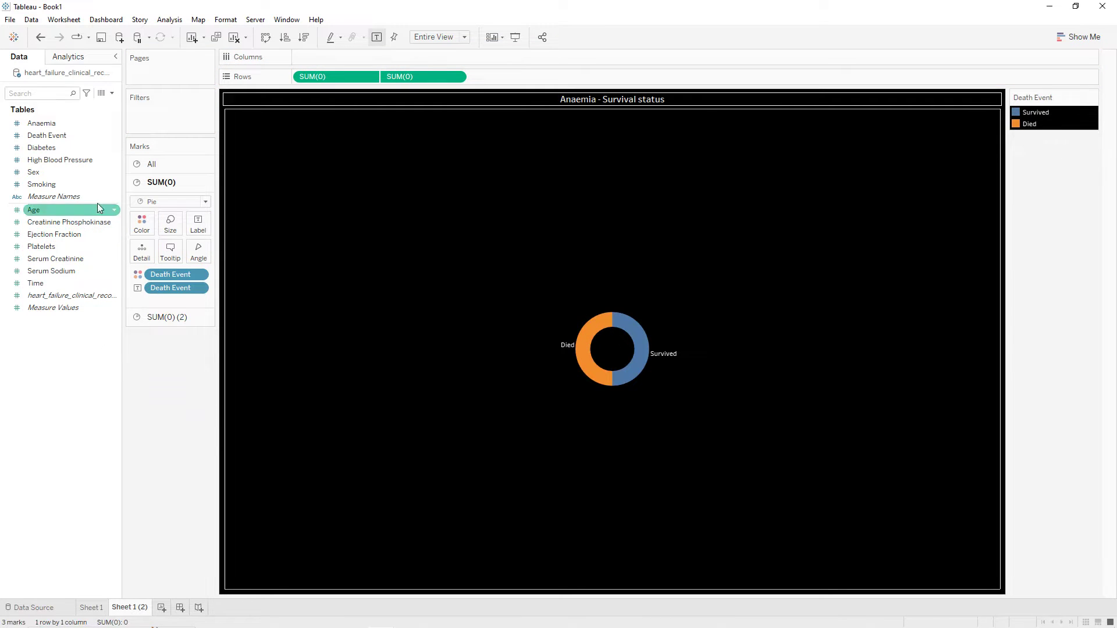
- Add Diabetes as a second colour field beside Death Event on the outer pie
{"action": "left_click_drag", "start_coordinate": [47, 149], "coordinate": [143, 260]}
{"action": "left_click", "coordinate": [138, 288]}
{"action": "left_click", "coordinate": [147, 304]}
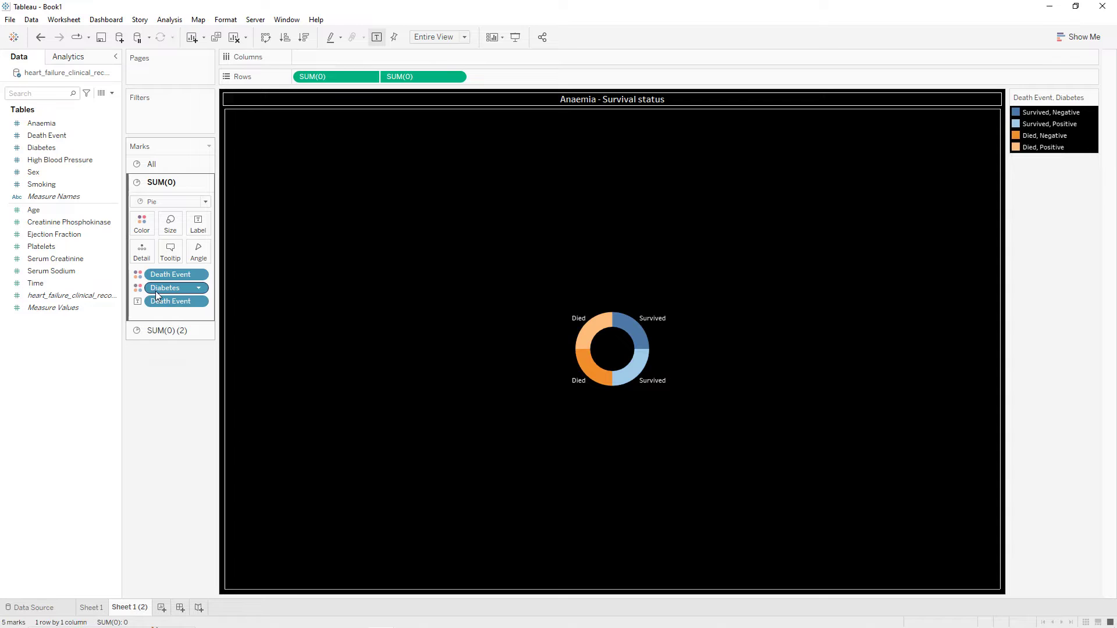
- Size the outer pie's slices by Diabetes, aggregated as Count
{"action": "left_click_drag", "start_coordinate": [156, 288], "coordinate": [190, 256]}
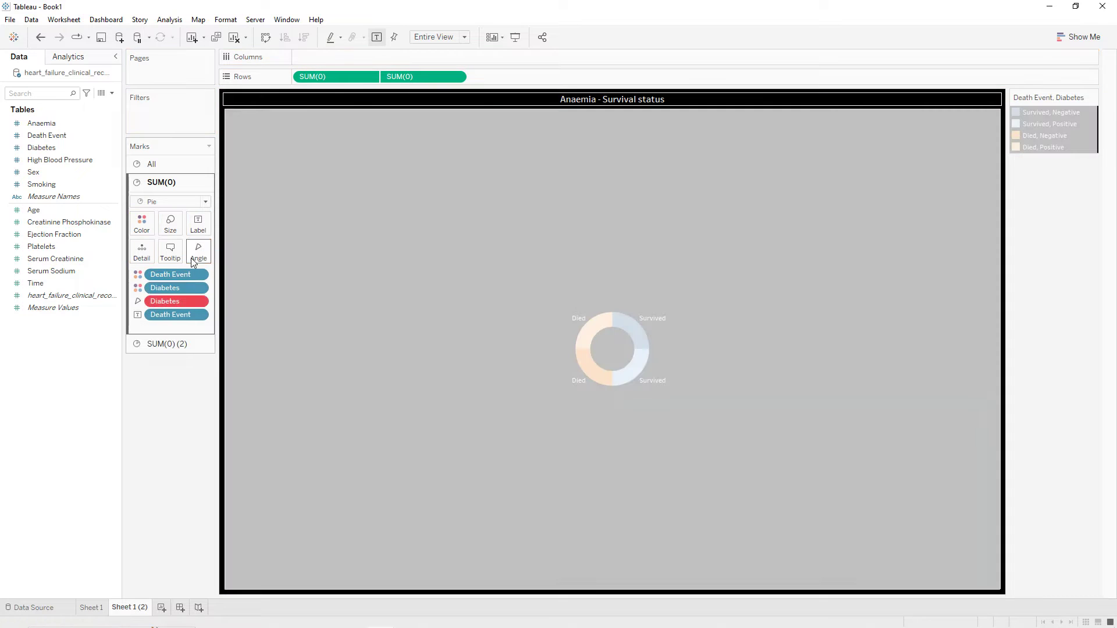
{"action": "left_click", "coordinate": [204, 301]}
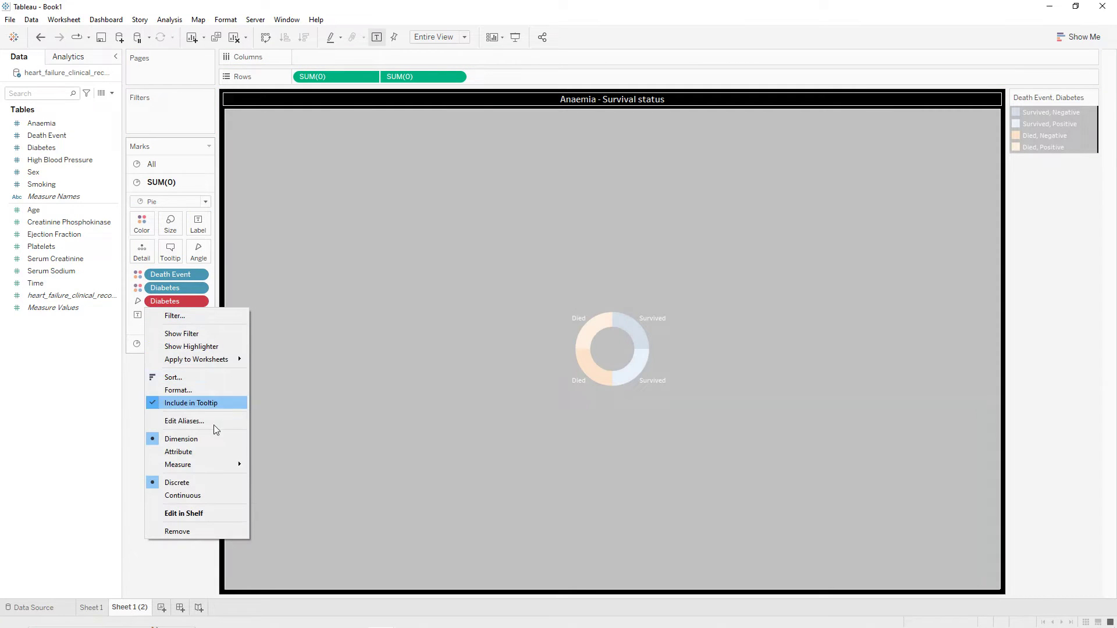
{"action": "mouse_move", "coordinate": [225, 464]}
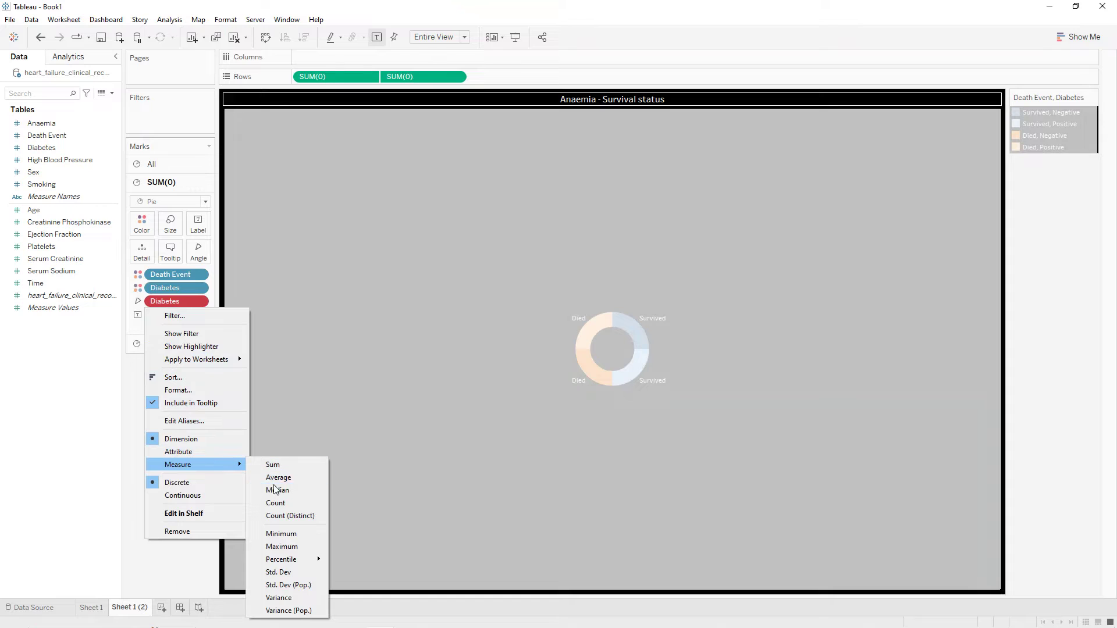
{"action": "left_click", "coordinate": [277, 501]}
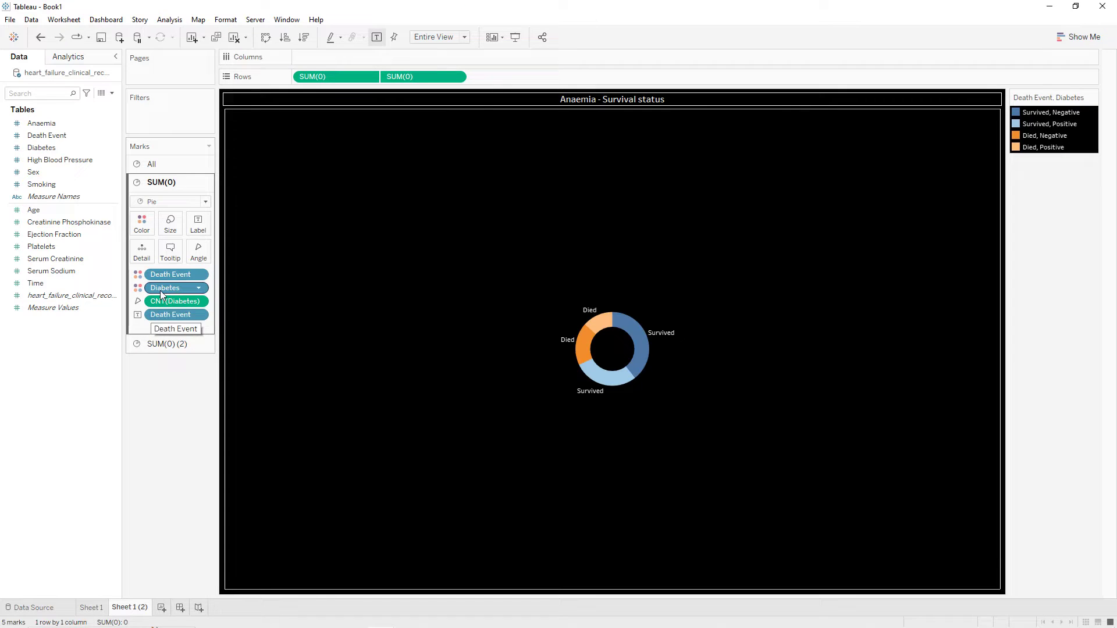
- Label the outer pie with Diabetes, Death Event and the Diabetes count, in that order, showing the count as Percent of Total
{"action": "left_click_drag", "start_coordinate": [160, 291], "coordinate": [194, 225]}
{"action": "left_click_drag", "start_coordinate": [170, 302], "coordinate": [200, 232]}
{"action": "left_click_drag", "start_coordinate": [168, 328], "coordinate": [169, 306]}
{"action": "right_click", "coordinate": [186, 344]}
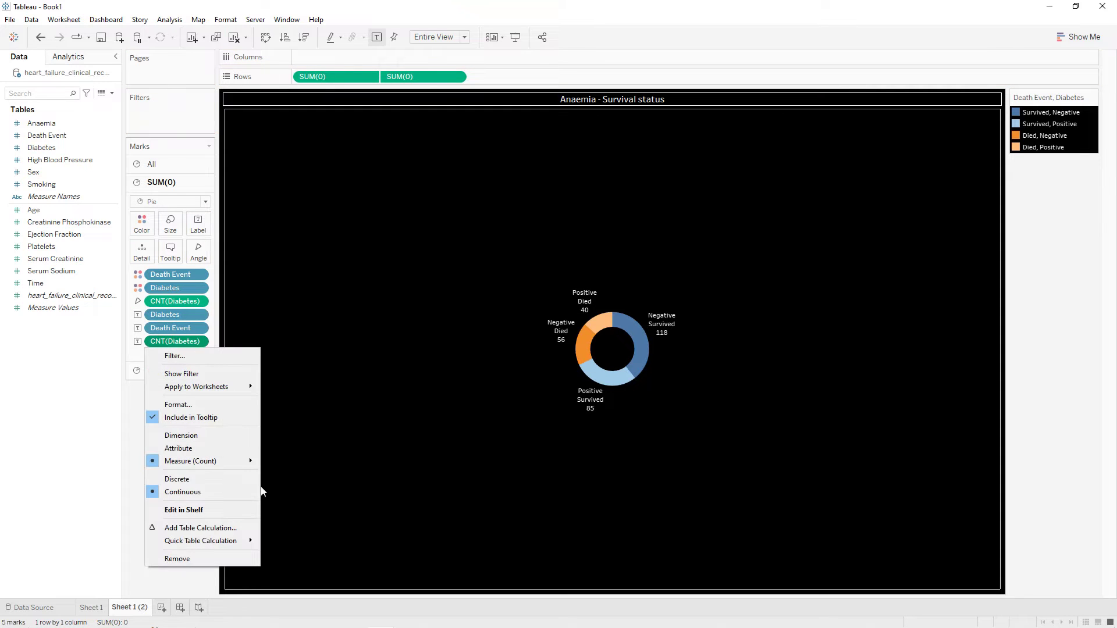
{"action": "mouse_move", "coordinate": [239, 539]}
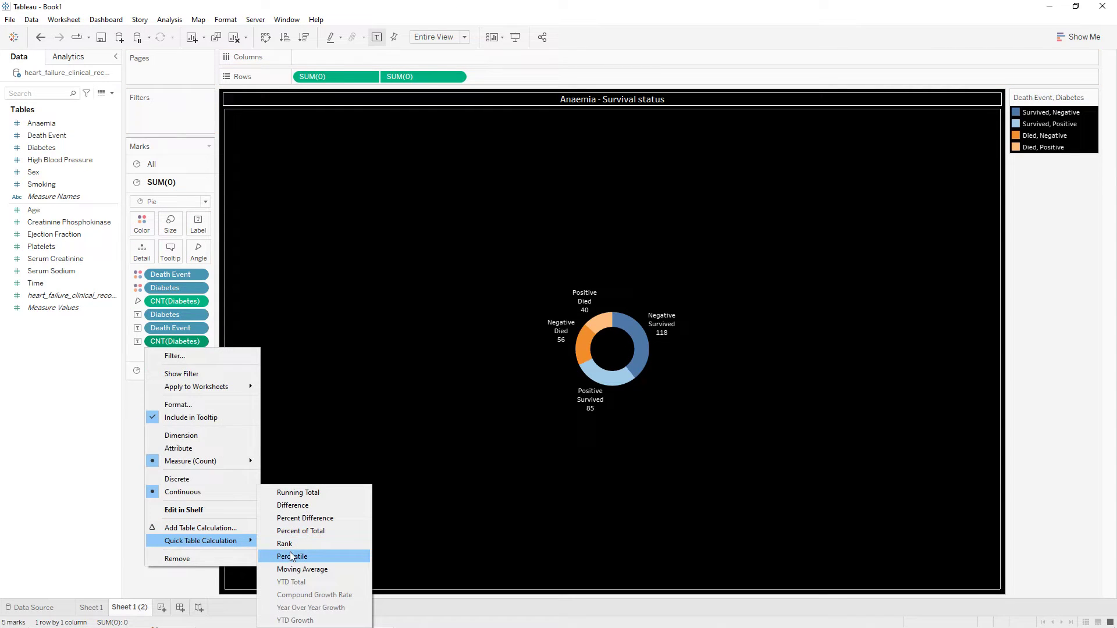
{"action": "left_click", "coordinate": [300, 530]}
- Assign the Summer colour palette to the Death Event and Diabetes combinations
{"action": "left_click", "coordinate": [143, 224]}
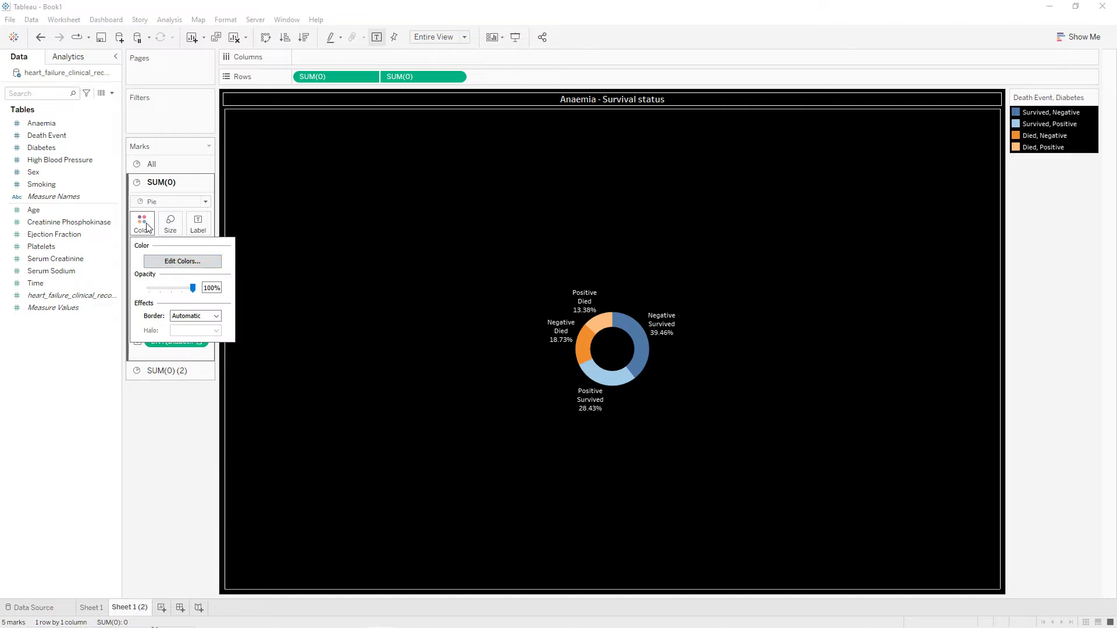
{"action": "left_click", "coordinate": [163, 265]}
{"action": "left_click", "coordinate": [629, 220]}
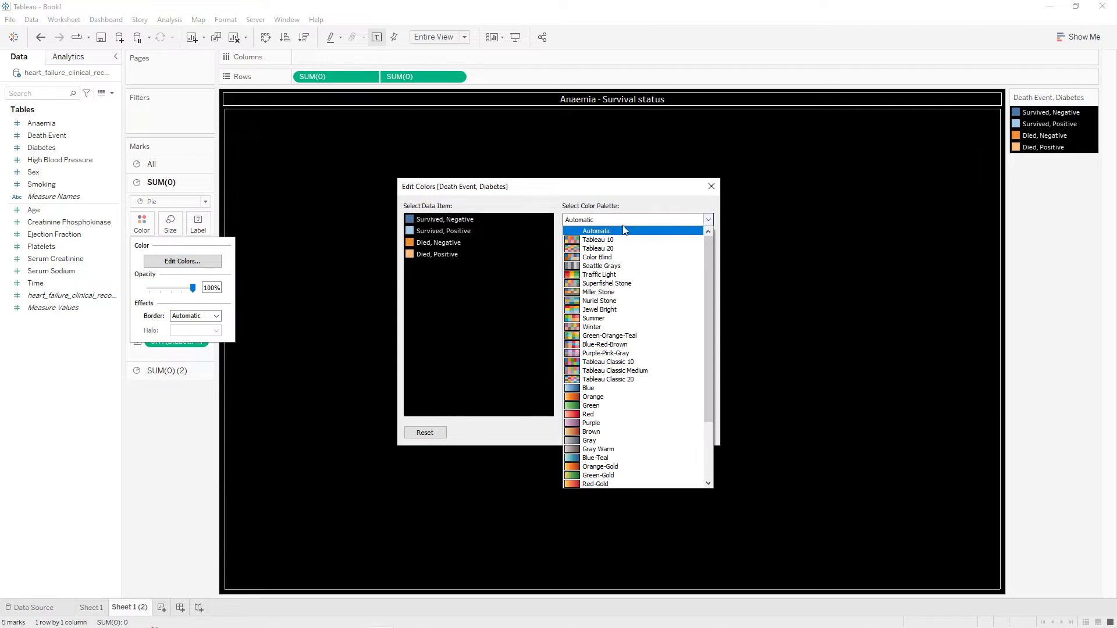
{"action": "left_click", "coordinate": [596, 318]}
{"action": "left_click", "coordinate": [626, 409]}
{"action": "left_click", "coordinate": [690, 430]}
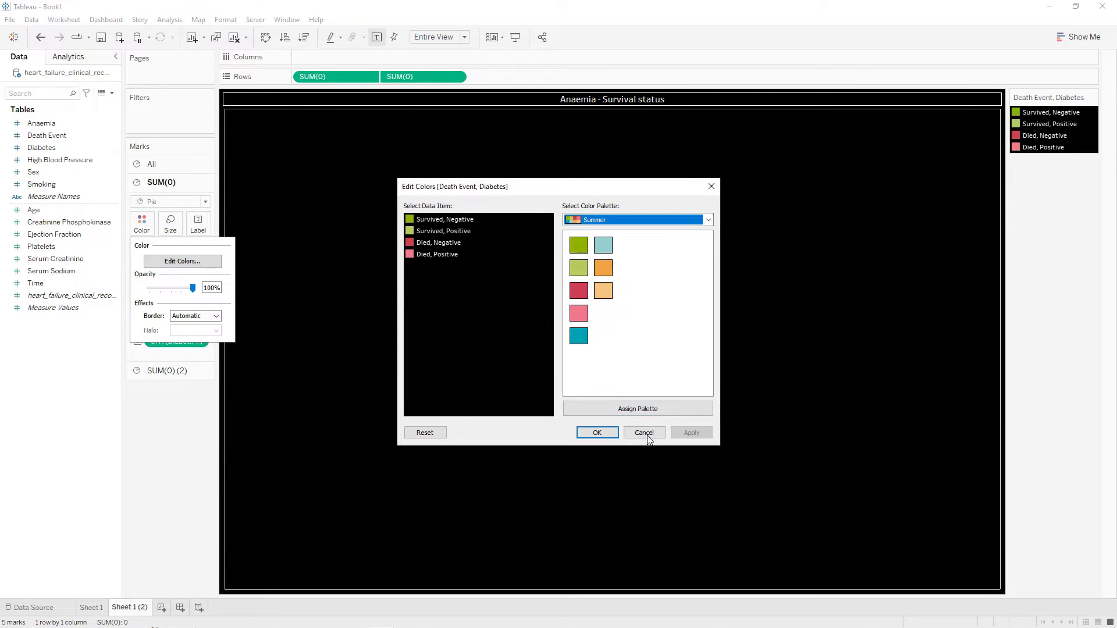
{"action": "left_click", "coordinate": [593, 433]}
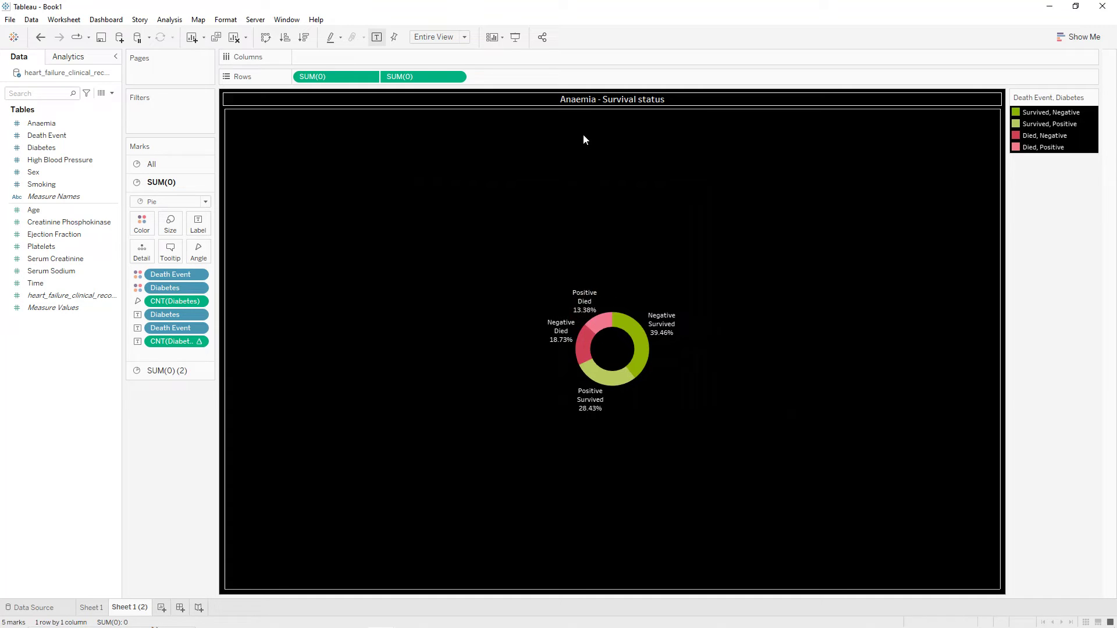
- Change the sheet title to "Diabetes - Survival status" and hide the colour legend
{"action": "double_click", "coordinate": [582, 99]}
{"action": "double_click", "coordinate": [487, 247]}
{"action": "type", "text": "Diabetes"}
{"action": "double_click", "coordinate": [491, 249]}
{"action": "left_click", "coordinate": [653, 377]}
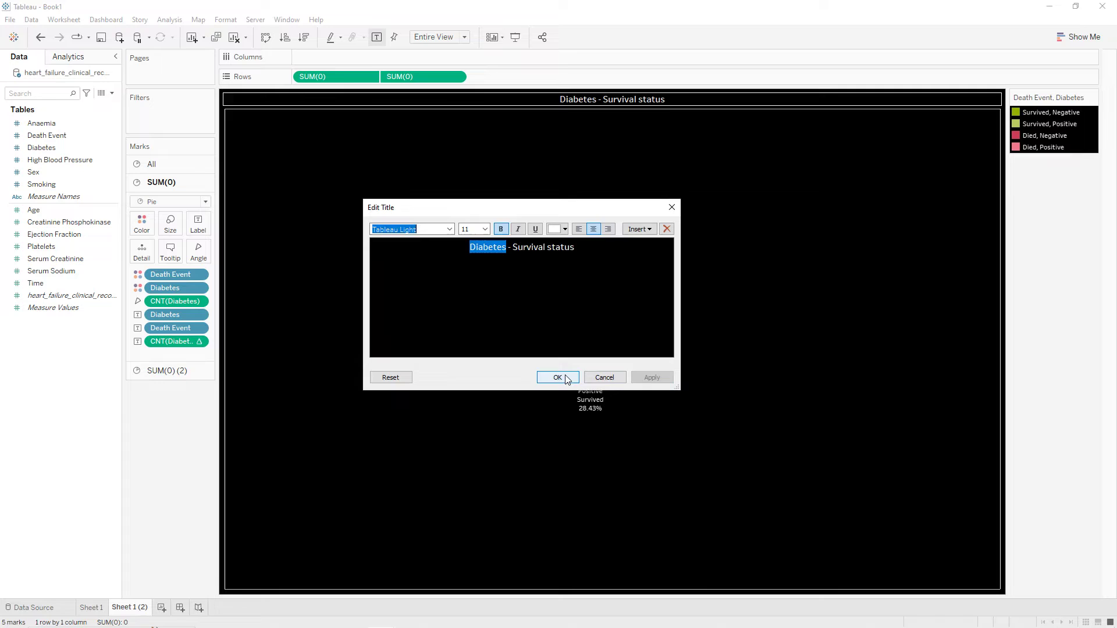
{"action": "left_click", "coordinate": [557, 377]}
{"action": "left_click", "coordinate": [1093, 99]}
{"action": "left_click", "coordinate": [1042, 181]}
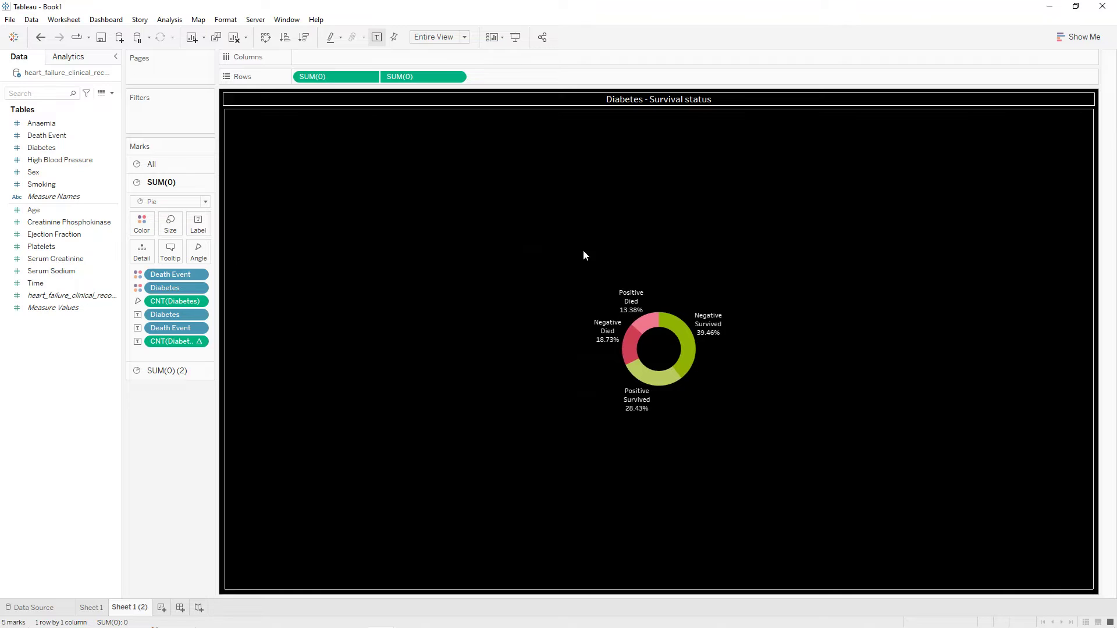
- Duplicate Sheet 1 (2) and remove the Diabetes colour, angle and label fields from the copy's first SUM(0) marks
{"action": "right_click", "coordinate": [136, 607]}
{"action": "left_click", "coordinate": [167, 492]}
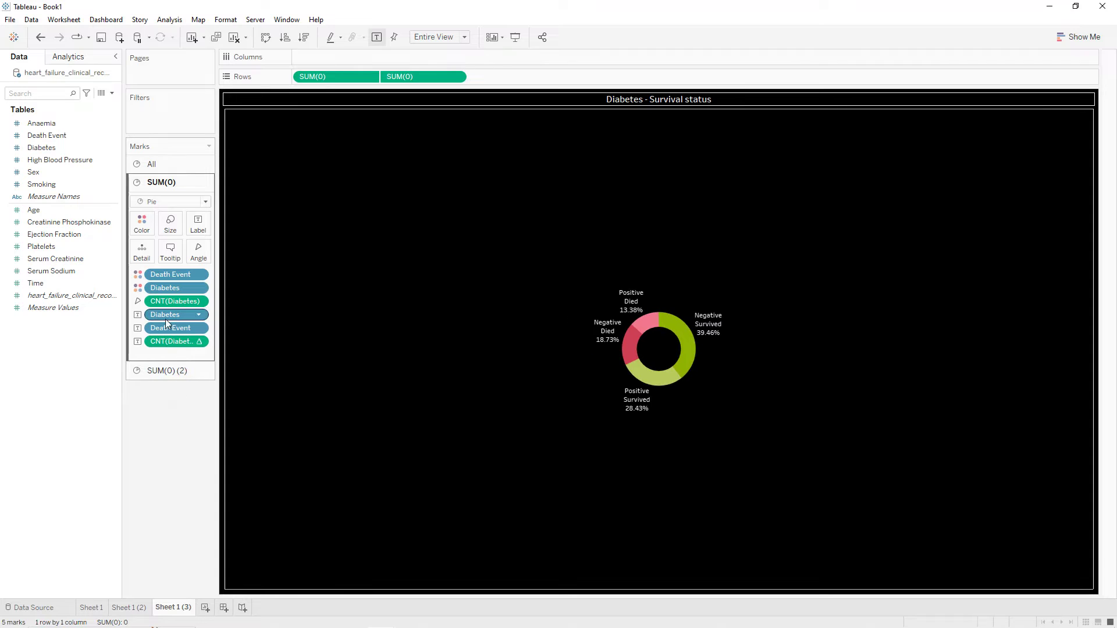
{"action": "left_click_drag", "start_coordinate": [172, 341], "coordinate": [162, 396]}
{"action": "left_click_drag", "start_coordinate": [163, 316], "coordinate": [147, 416]}
{"action": "left_click_drag", "start_coordinate": [159, 299], "coordinate": [161, 343]}
{"action": "left_click_drag", "start_coordinate": [166, 291], "coordinate": [160, 394]}
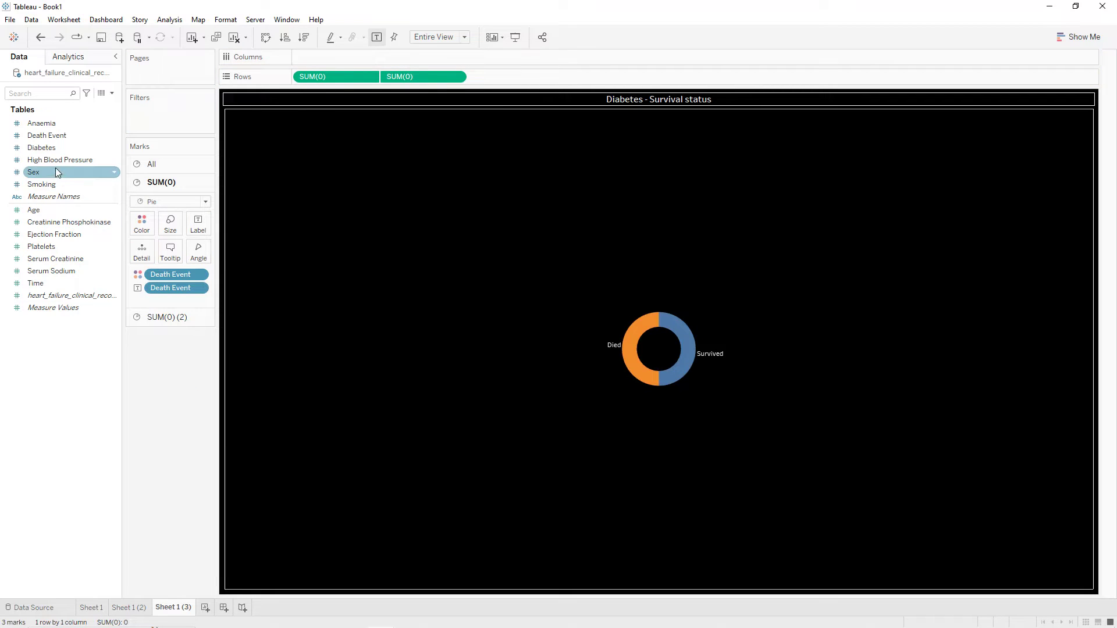
- Add High Blood Pressure as a second colour field beside Death Event on the outer pie
{"action": "left_click_drag", "start_coordinate": [58, 160], "coordinate": [144, 253]}
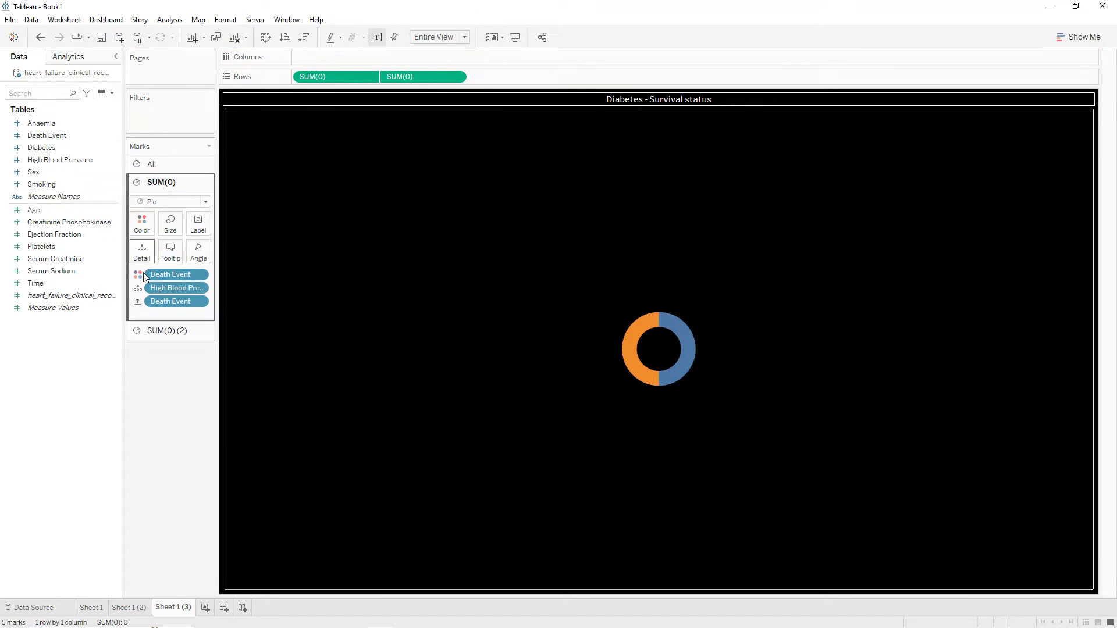
{"action": "left_click", "coordinate": [140, 288]}
{"action": "left_click", "coordinate": [145, 303]}
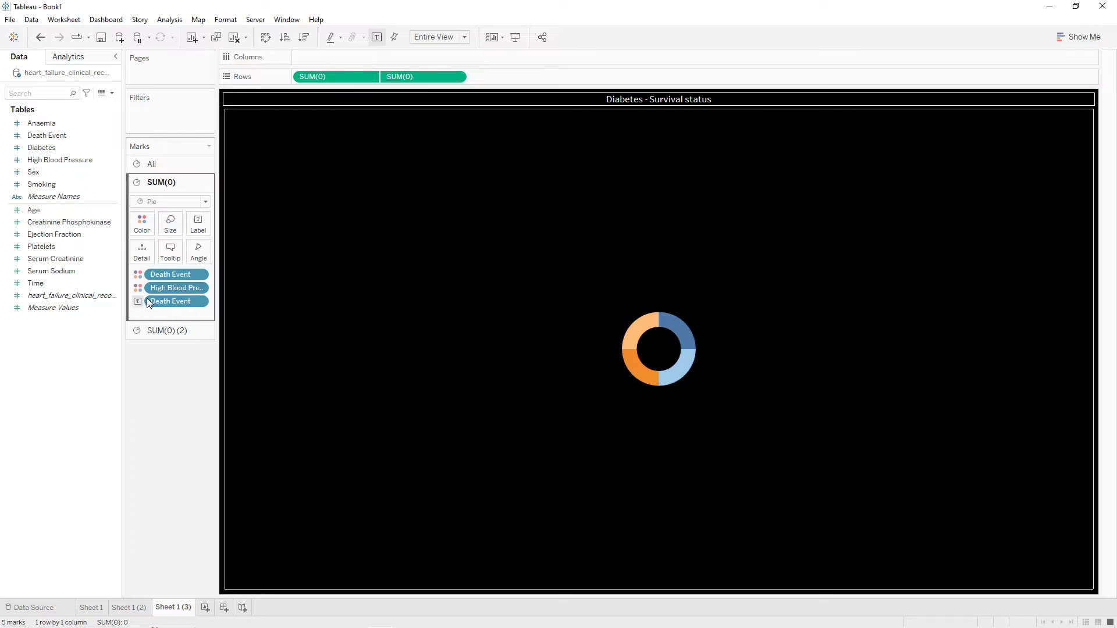
- Size the outer pie's slices by High Blood Pressure, aggregated as Count
{"action": "left_click_drag", "start_coordinate": [155, 292], "coordinate": [198, 253]}
{"action": "left_click", "coordinate": [197, 301]}
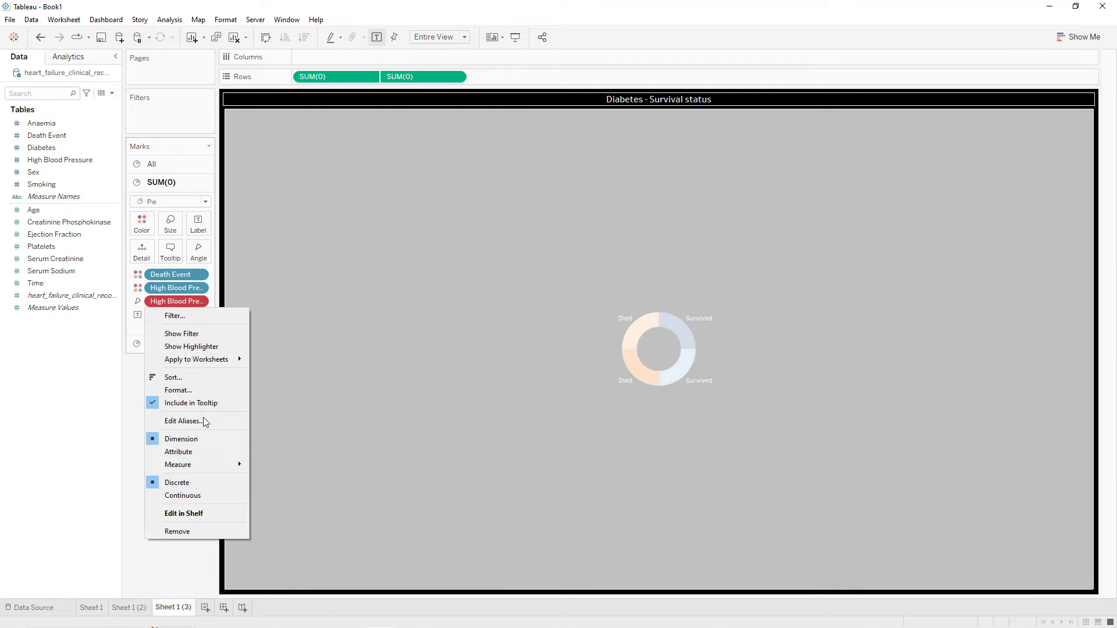
{"action": "mouse_move", "coordinate": [206, 465]}
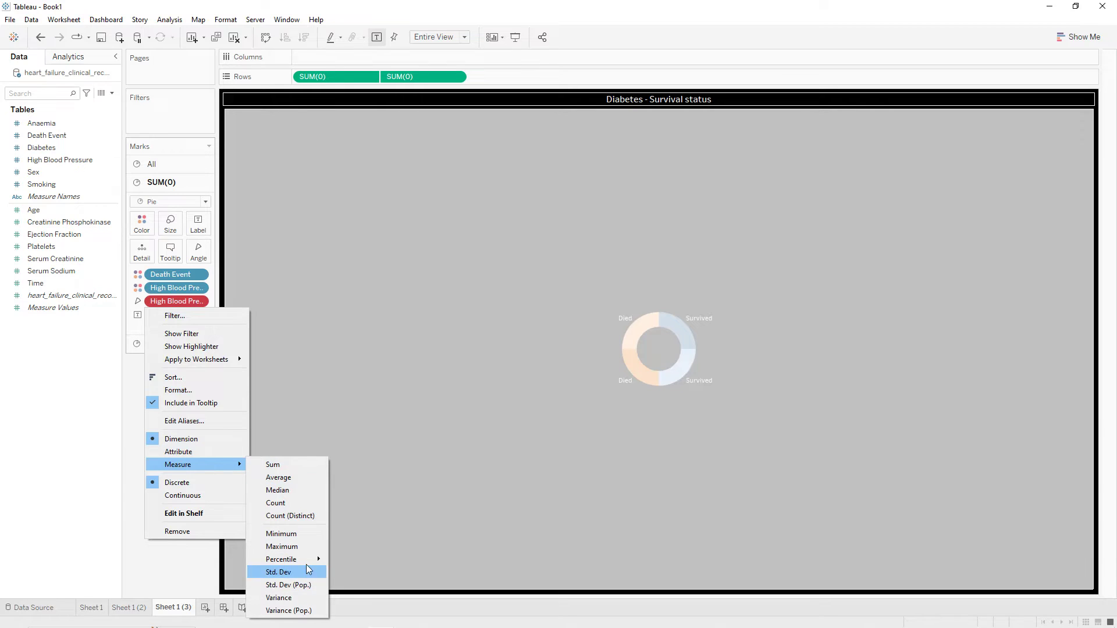
{"action": "left_click", "coordinate": [279, 502]}
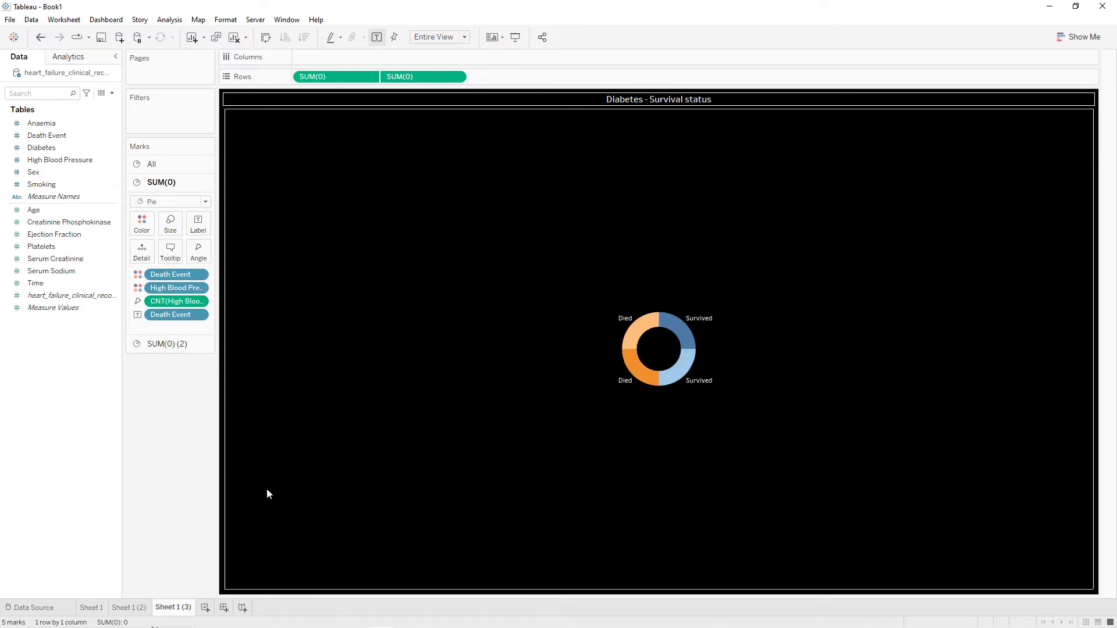
- Label the slices with High Blood Pressure, Death Event and the High Blood Pressure count, showing the count as Percent of Total
{"action": "left_click_drag", "start_coordinate": [168, 287], "coordinate": [197, 225]}
{"action": "left_click_drag", "start_coordinate": [163, 304], "coordinate": [197, 228]}
{"action": "left_click_drag", "start_coordinate": [159, 329], "coordinate": [160, 308]}
{"action": "right_click", "coordinate": [198, 342]}
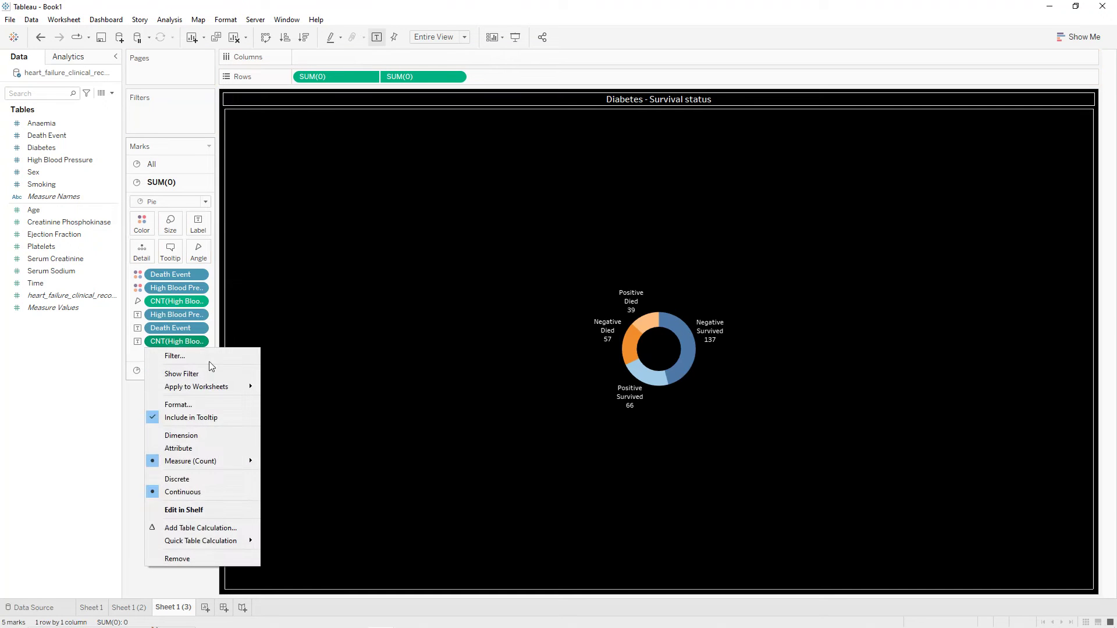
{"action": "mouse_move", "coordinate": [232, 540]}
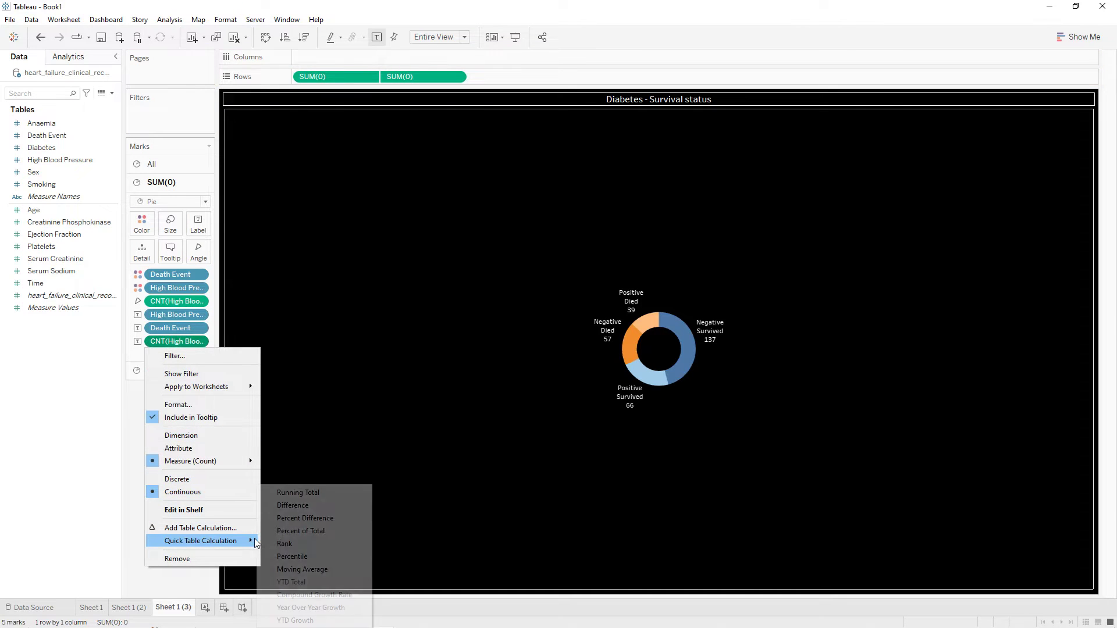
{"action": "left_click", "coordinate": [289, 529]}
- Assign the Summer colour palette to the Death Event and High Blood Pressure combinations
{"action": "left_click", "coordinate": [142, 224]}
{"action": "left_click", "coordinate": [170, 263]}
{"action": "left_click", "coordinate": [617, 219]}
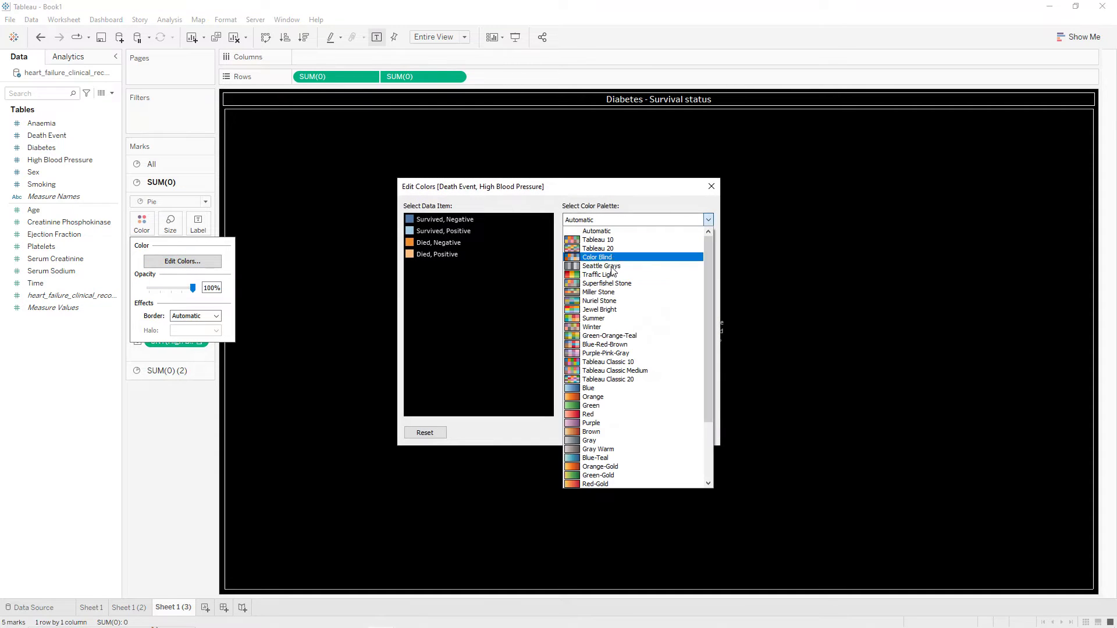
{"action": "left_click", "coordinate": [605, 318]}
{"action": "left_click", "coordinate": [639, 411]}
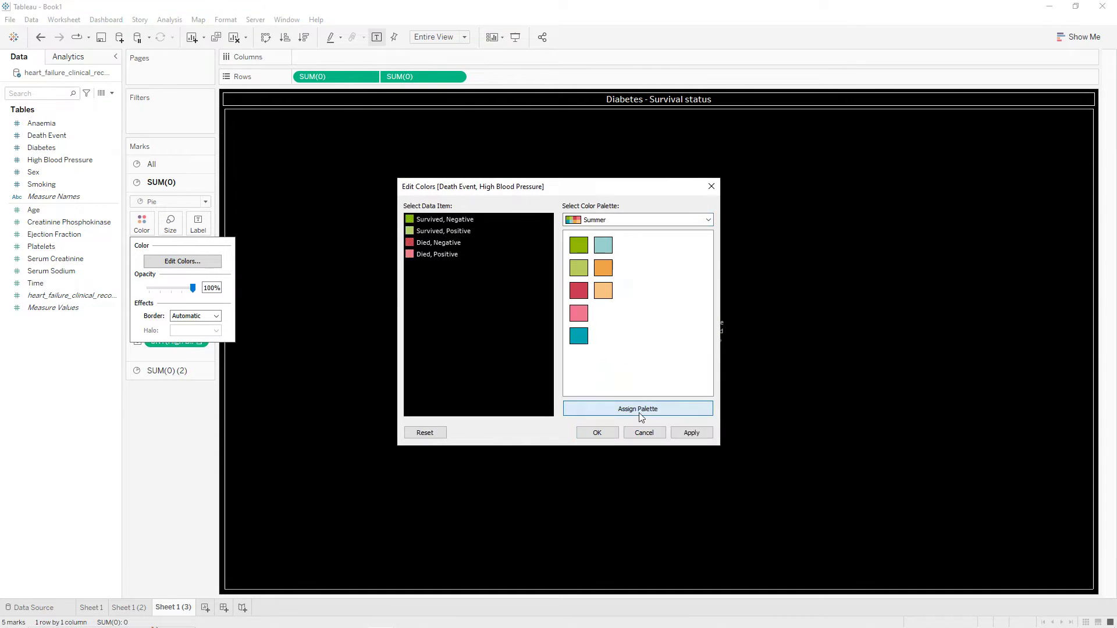
{"action": "left_click", "coordinate": [691, 432]}
{"action": "left_click", "coordinate": [597, 432]}
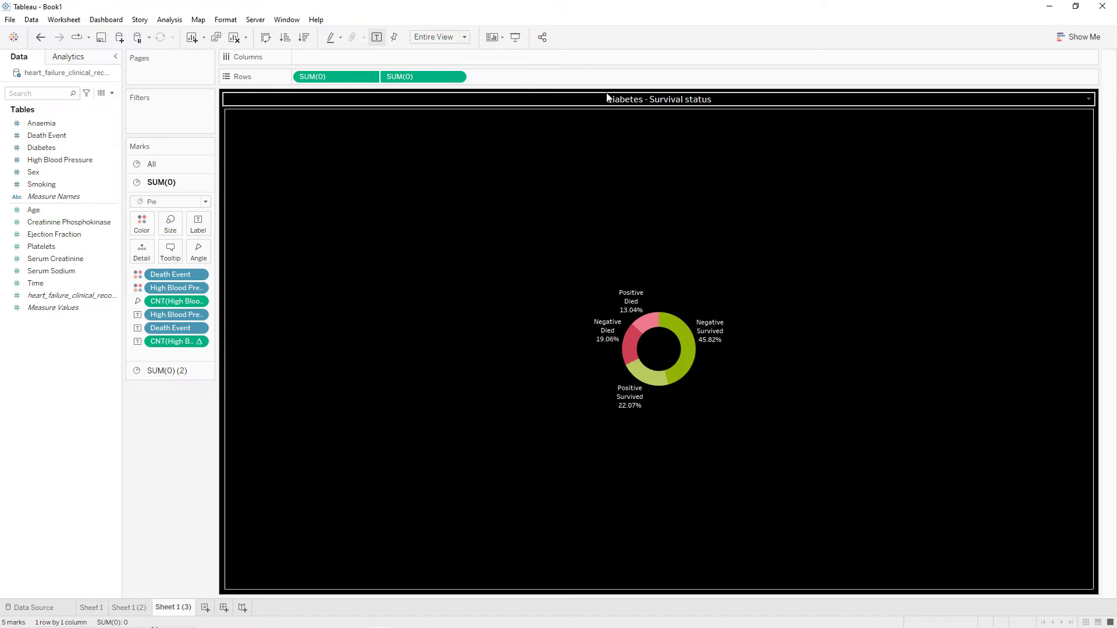
- Change the sheet title to "High blood pressure - Survival status"
{"action": "double_click", "coordinate": [618, 104]}
{"action": "double_click", "coordinate": [491, 248]}
{"action": "type", "text": "High bl"}
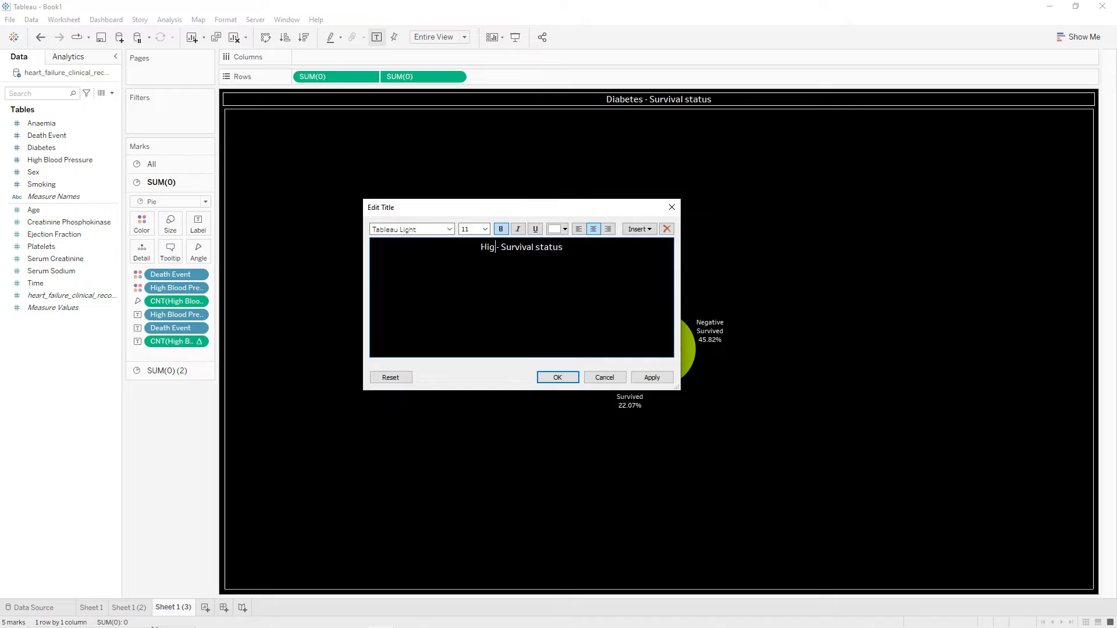
{"action": "type", "text": "ood pressure"}
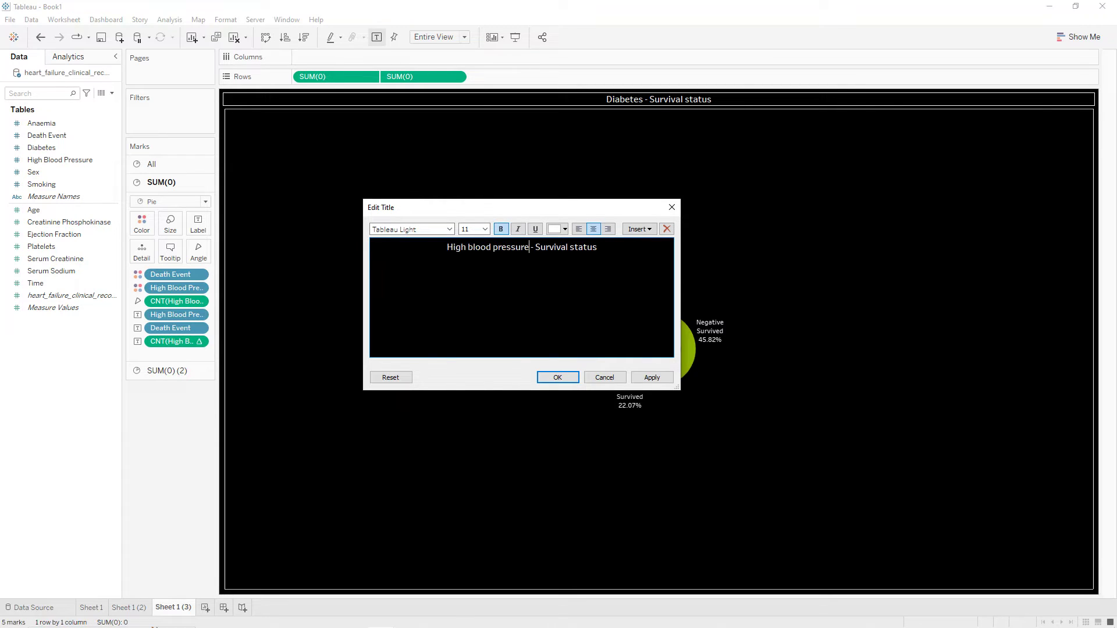
{"action": "left_click", "coordinate": [669, 377]}
{"action": "left_click", "coordinate": [547, 375]}
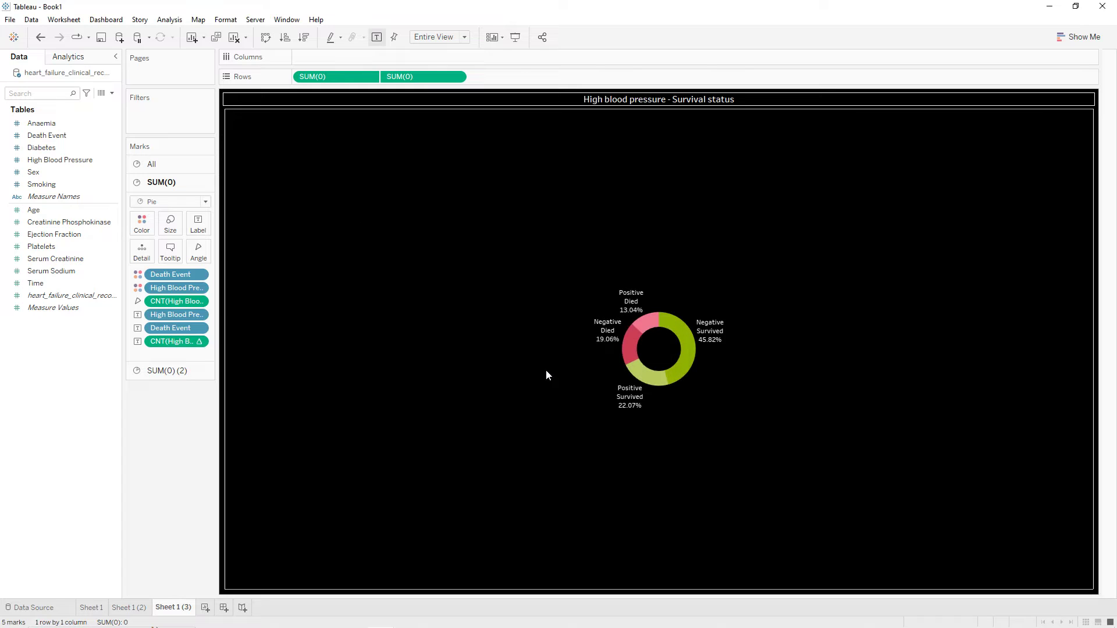
- Duplicate Sheet 1 (3) and remove the High Blood Pressure colour, angle and label fields from the copy's first SUM(0) marks
{"action": "right_click", "coordinate": [179, 611]}
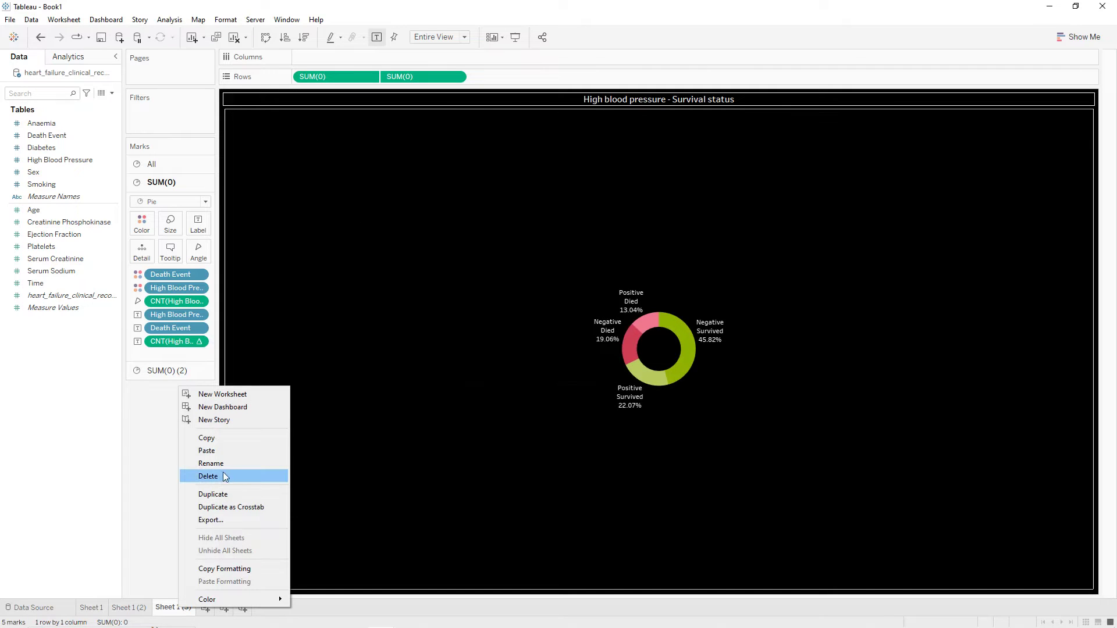
{"action": "left_click", "coordinate": [215, 497]}
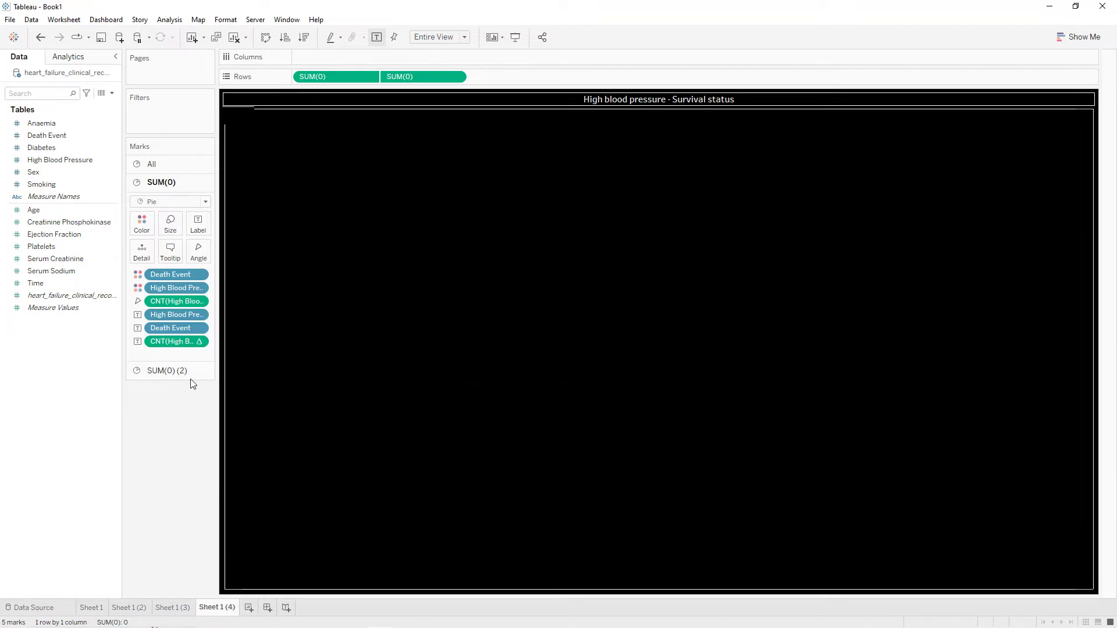
{"action": "left_click_drag", "start_coordinate": [176, 354], "coordinate": [165, 428]}
{"action": "left_click_drag", "start_coordinate": [170, 305], "coordinate": [162, 347]}
{"action": "left_click_drag", "start_coordinate": [161, 415], "coordinate": [165, 379]}
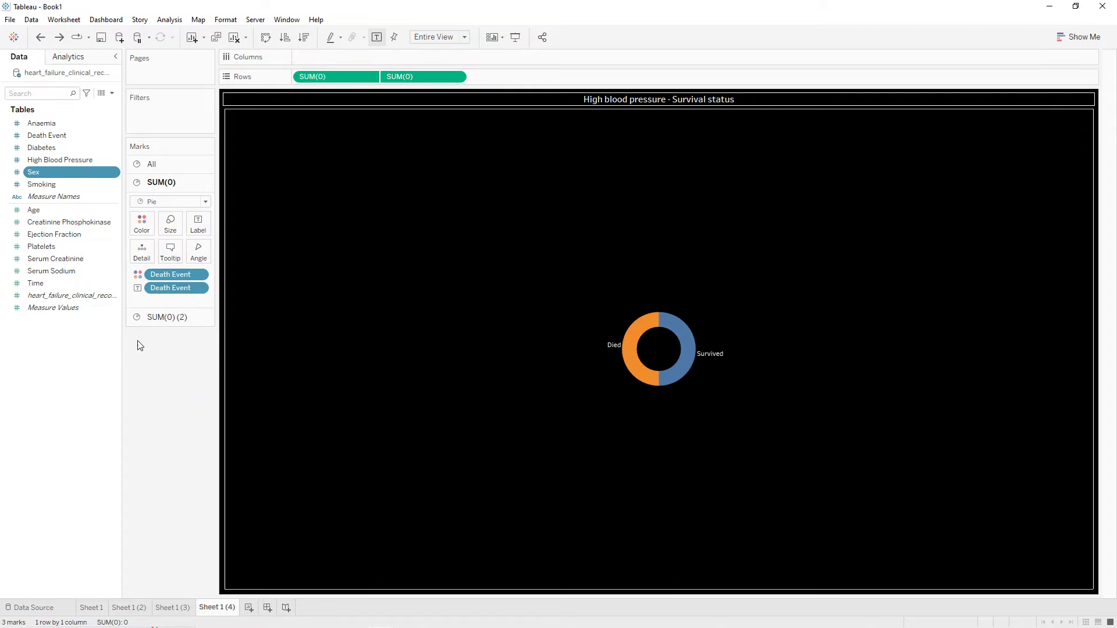
- Add Sex as a second colour field beside Death Event on the outer pie
{"action": "left_click_drag", "start_coordinate": [53, 171], "coordinate": [139, 251]}
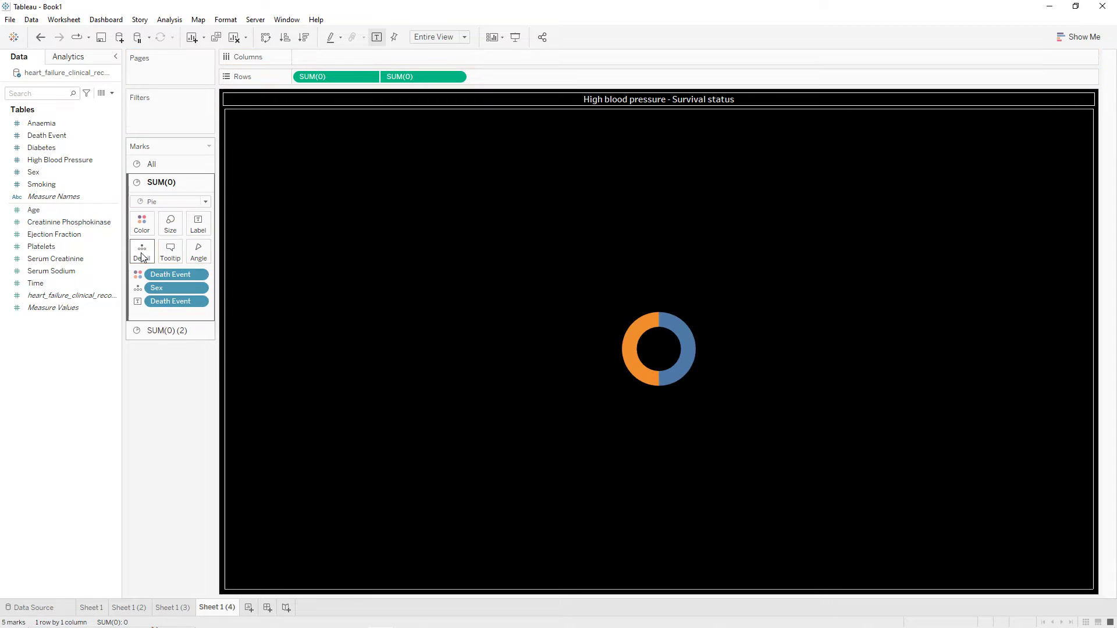
{"action": "left_click", "coordinate": [139, 288]}
{"action": "left_click", "coordinate": [146, 301]}
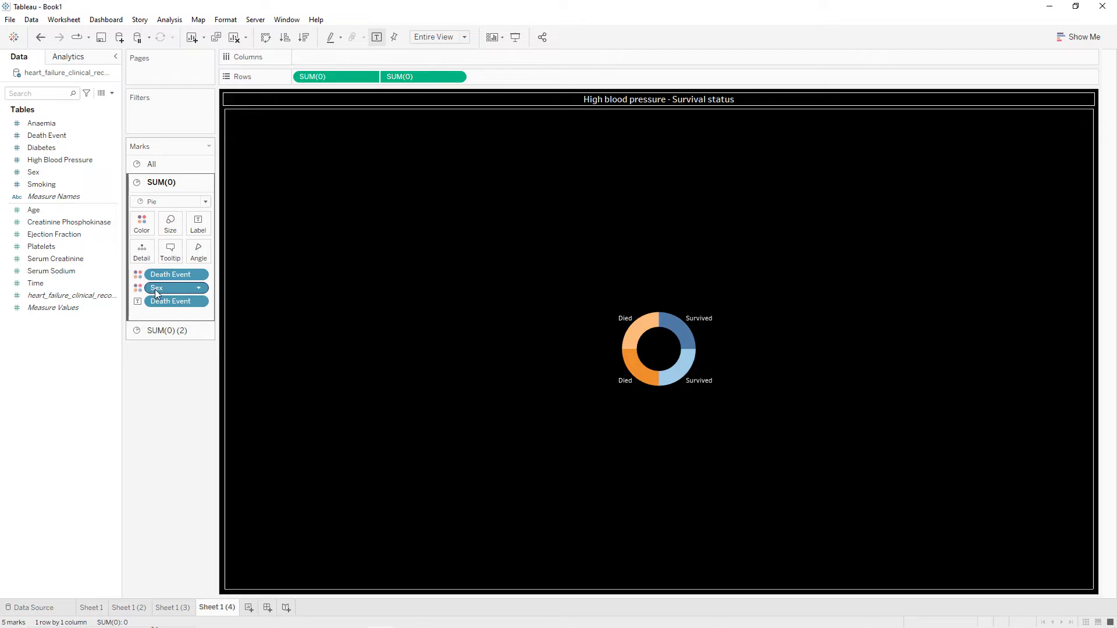
- Size the outer pie's slices by Sex, aggregated as Count
{"action": "left_click_drag", "start_coordinate": [156, 289], "coordinate": [197, 255]}
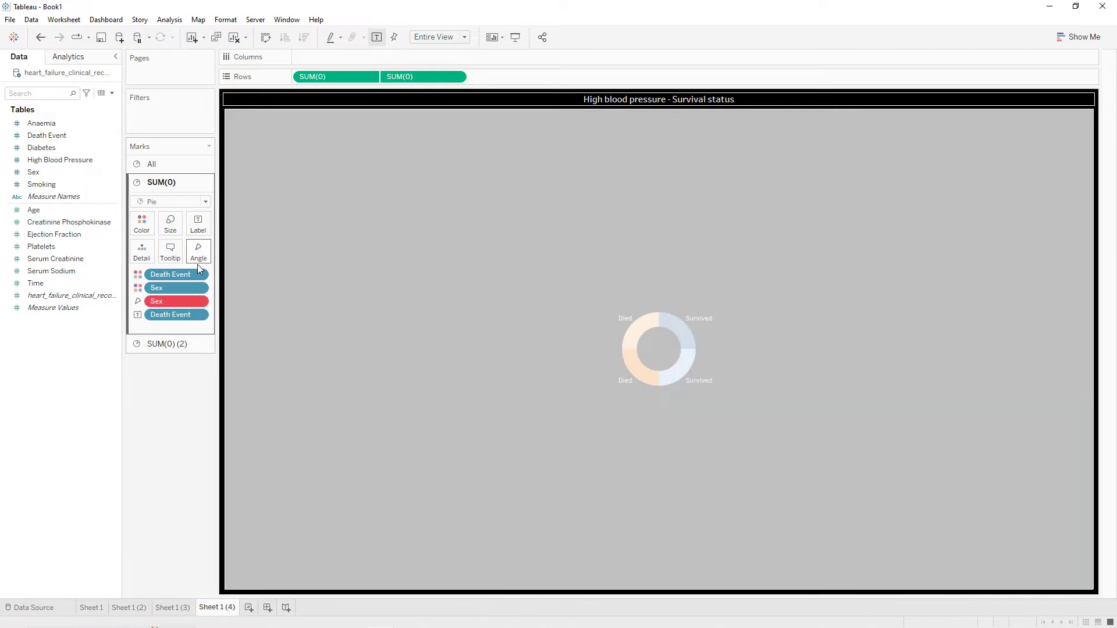
{"action": "left_click", "coordinate": [204, 301]}
{"action": "mouse_move", "coordinate": [212, 472]}
{"action": "left_click", "coordinate": [277, 503]}
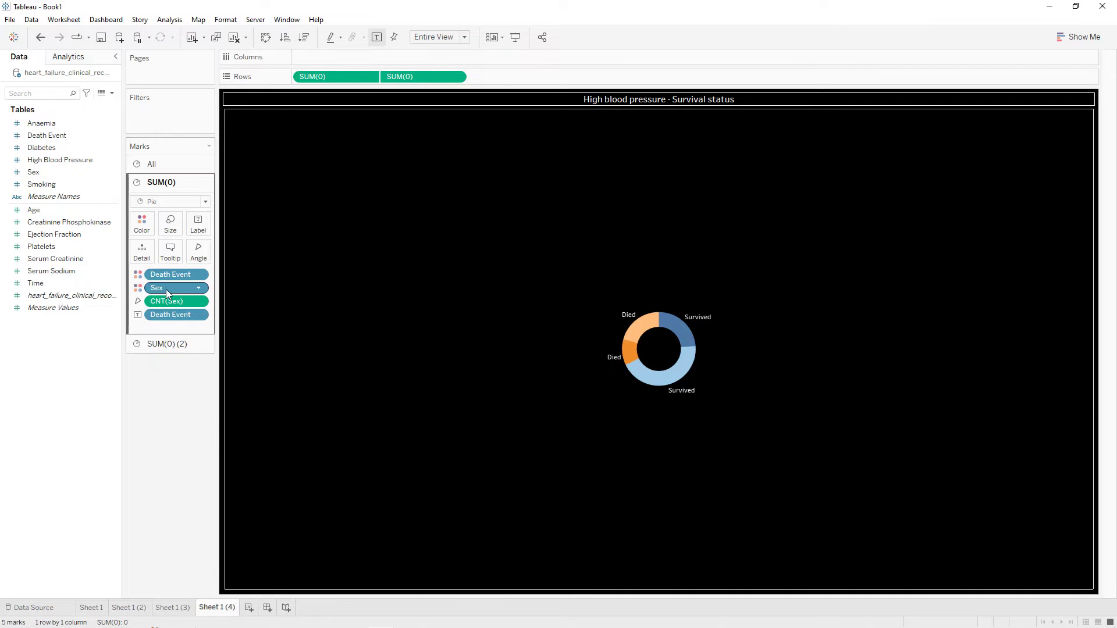
- Label the slices with Sex, Death Event and the Sex count, in that order, showing the count as Percent of Total
{"action": "left_click_drag", "start_coordinate": [165, 289], "coordinate": [194, 226]}
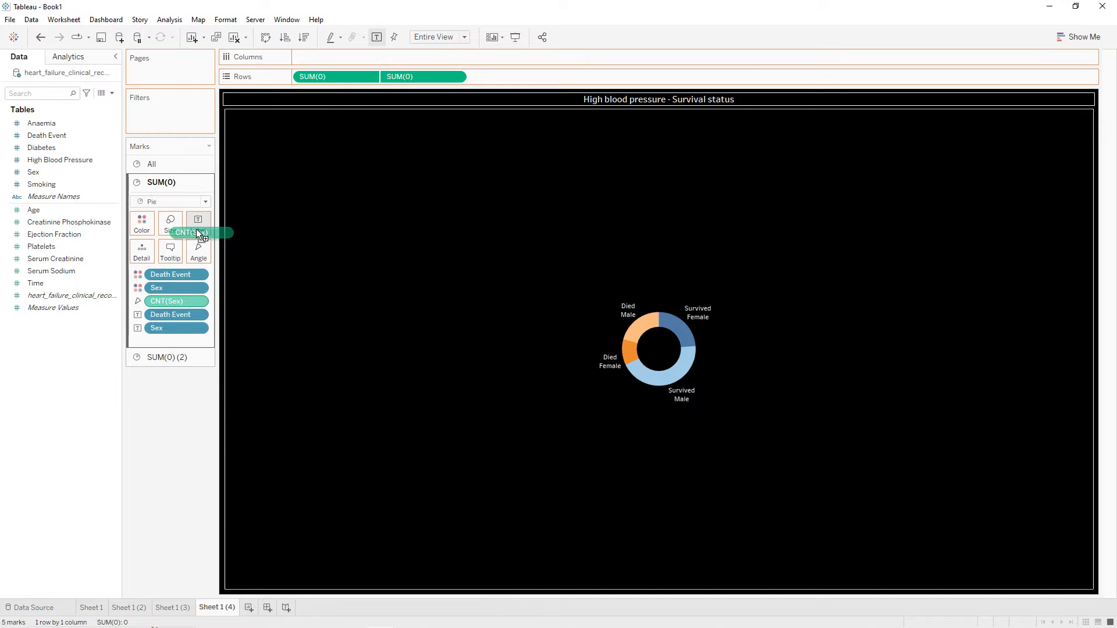
{"action": "left_click_drag", "start_coordinate": [197, 228], "coordinate": [196, 229]}
{"action": "left_click_drag", "start_coordinate": [165, 327], "coordinate": [166, 310]}
{"action": "right_click", "coordinate": [189, 343]}
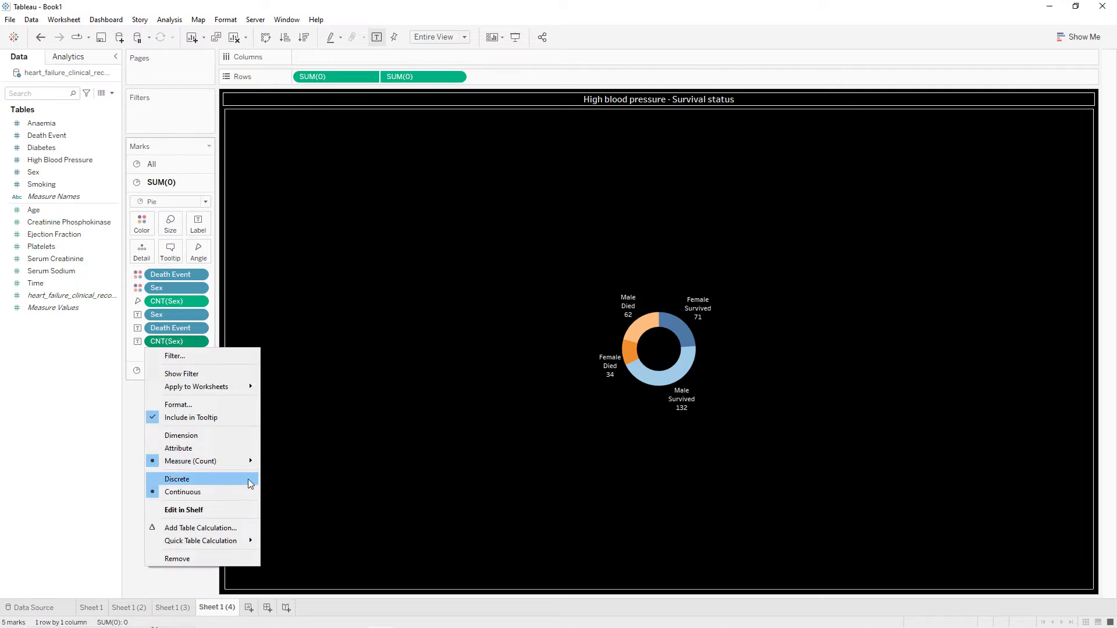
{"action": "mouse_move", "coordinate": [247, 542]}
{"action": "left_click", "coordinate": [294, 530]}
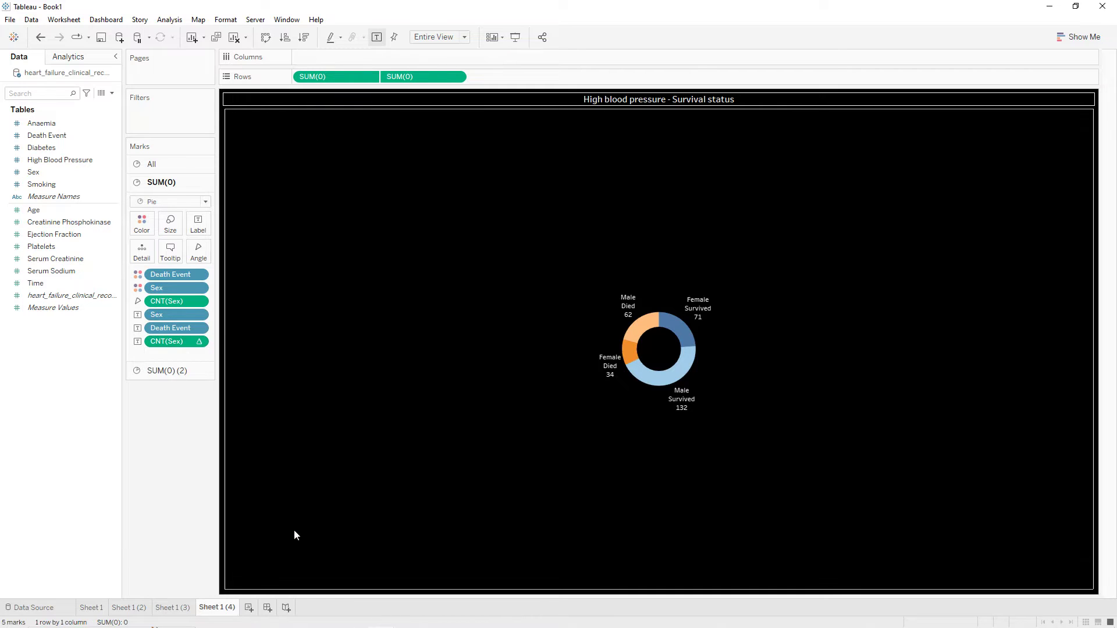
- Assign the Summer palette to the Death Event and Sex colour combinations on the outer pie
{"action": "left_click", "coordinate": [141, 224]}
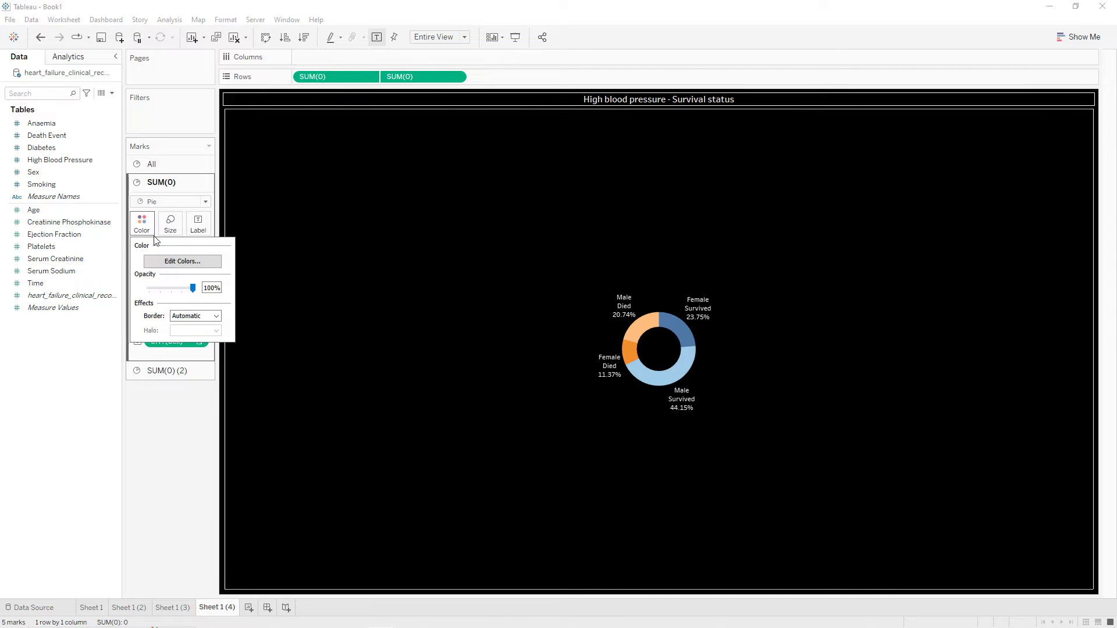
{"action": "left_click", "coordinate": [172, 264]}
{"action": "left_click", "coordinate": [629, 220]}
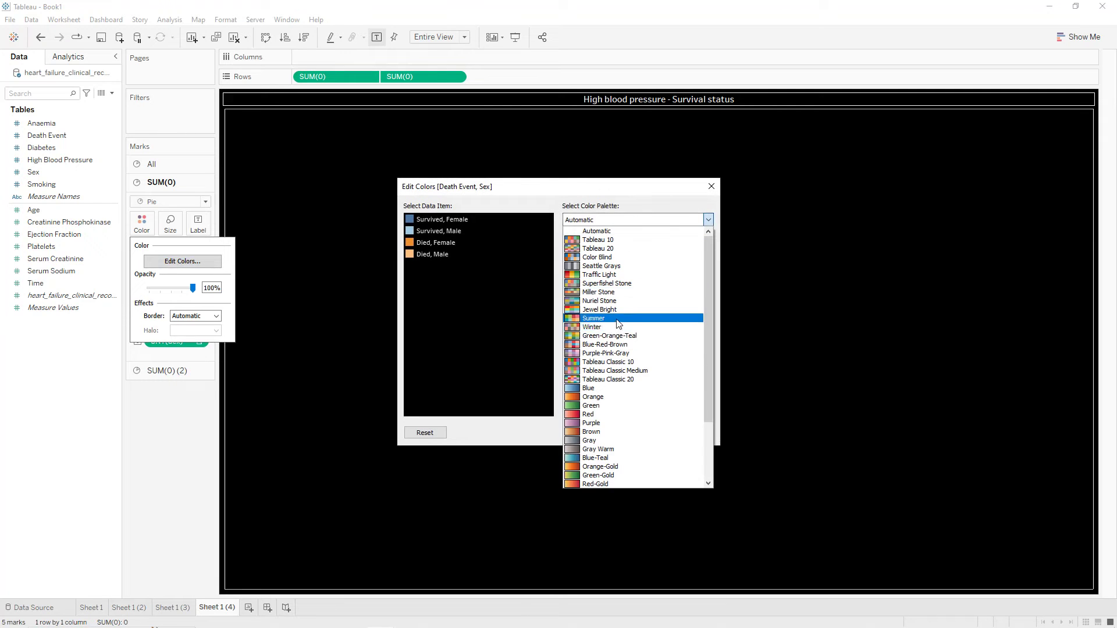
{"action": "left_click", "coordinate": [619, 319]}
{"action": "left_click", "coordinate": [626, 408]}
{"action": "left_click", "coordinate": [690, 432]}
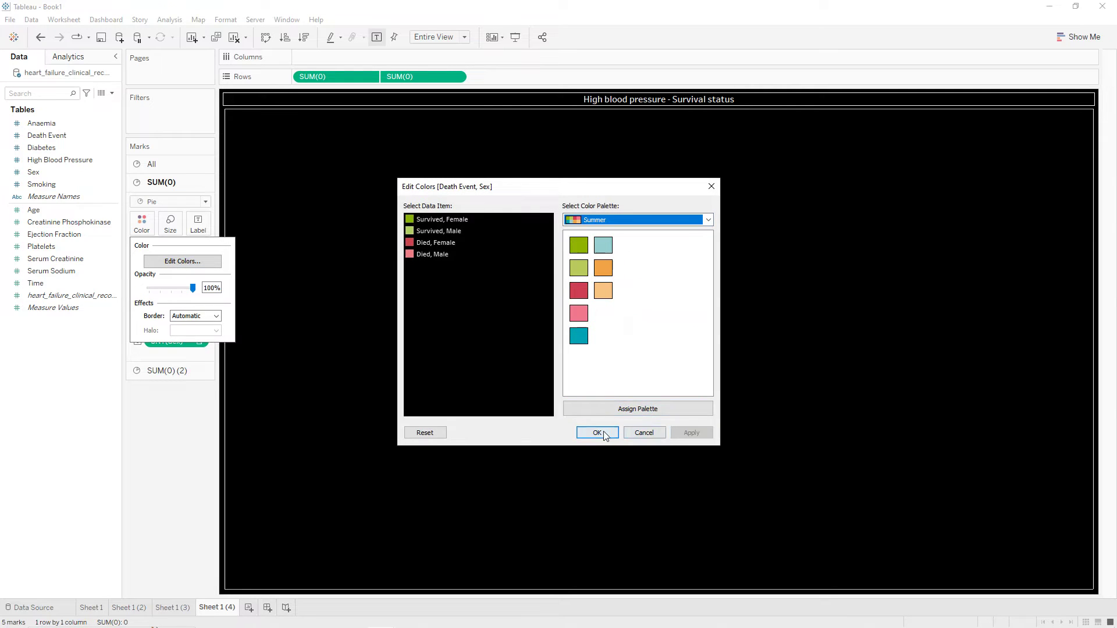
{"action": "left_click", "coordinate": [605, 433]}
- Change the sheet title to "Sex - Survival status"
{"action": "double_click", "coordinate": [605, 102]}
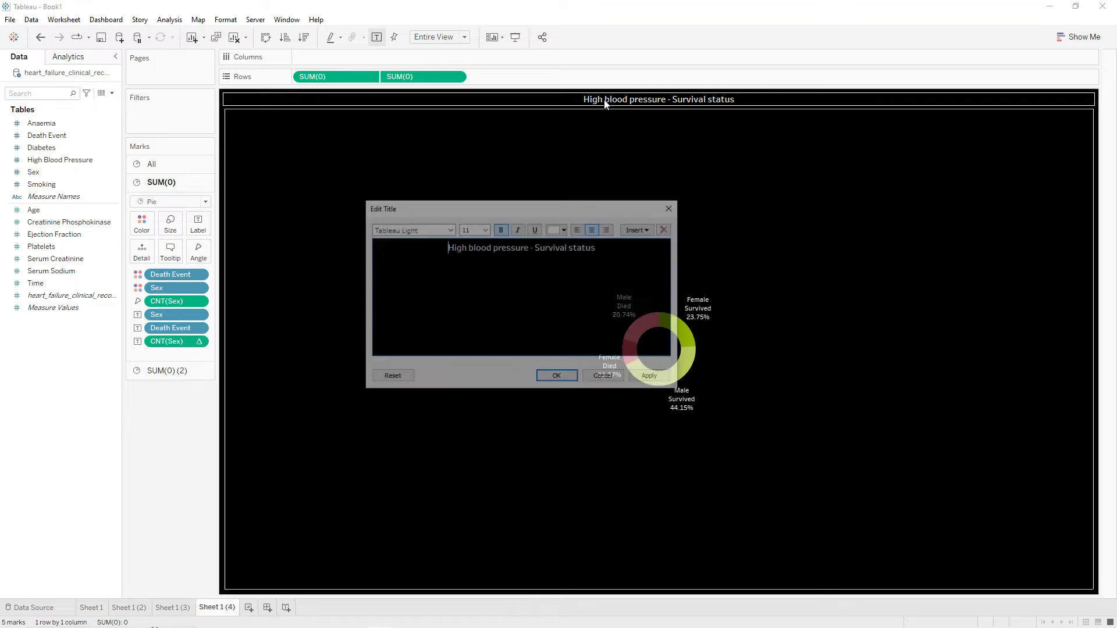
{"action": "left_click_drag", "start_coordinate": [528, 247], "coordinate": [455, 248]}
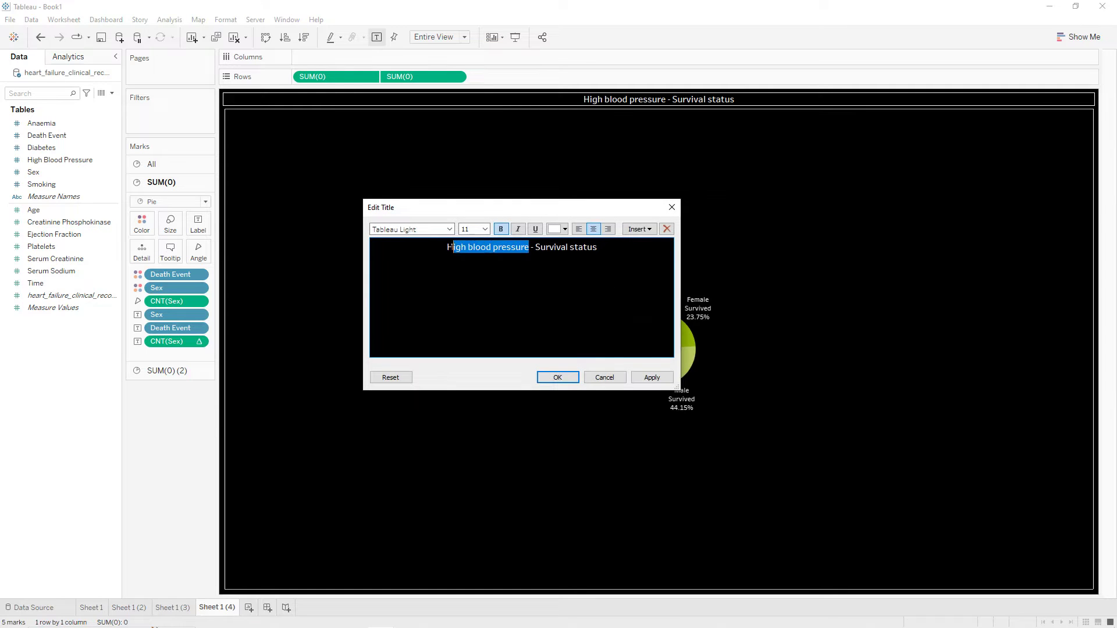
{"action": "type", "text": "Sex"}
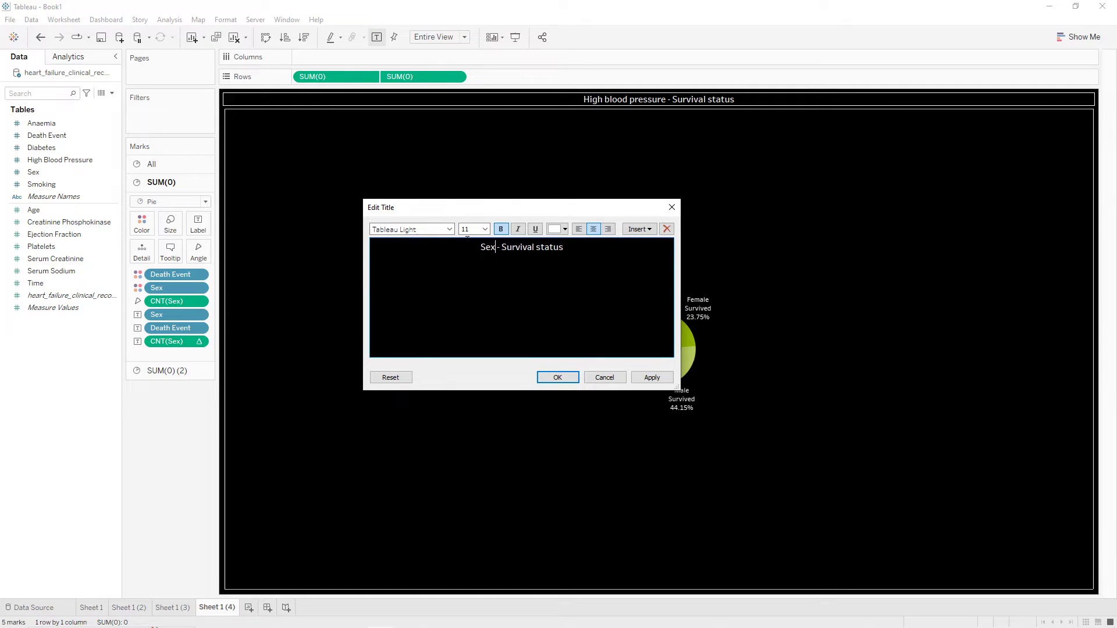
{"action": "left_click", "coordinate": [664, 378]}
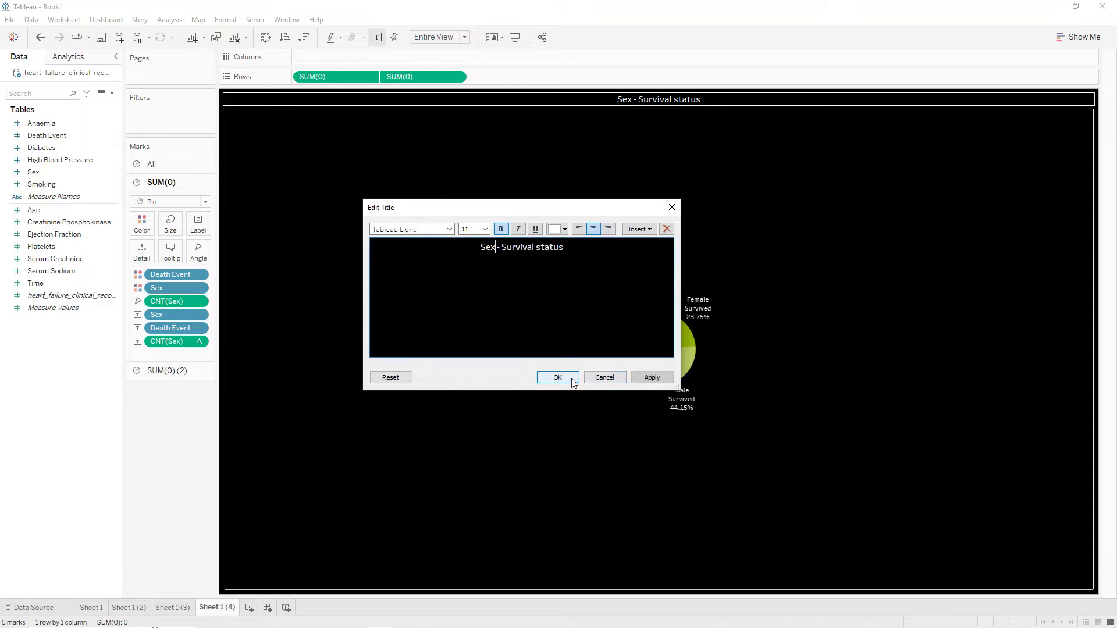
{"action": "left_click", "coordinate": [571, 379]}
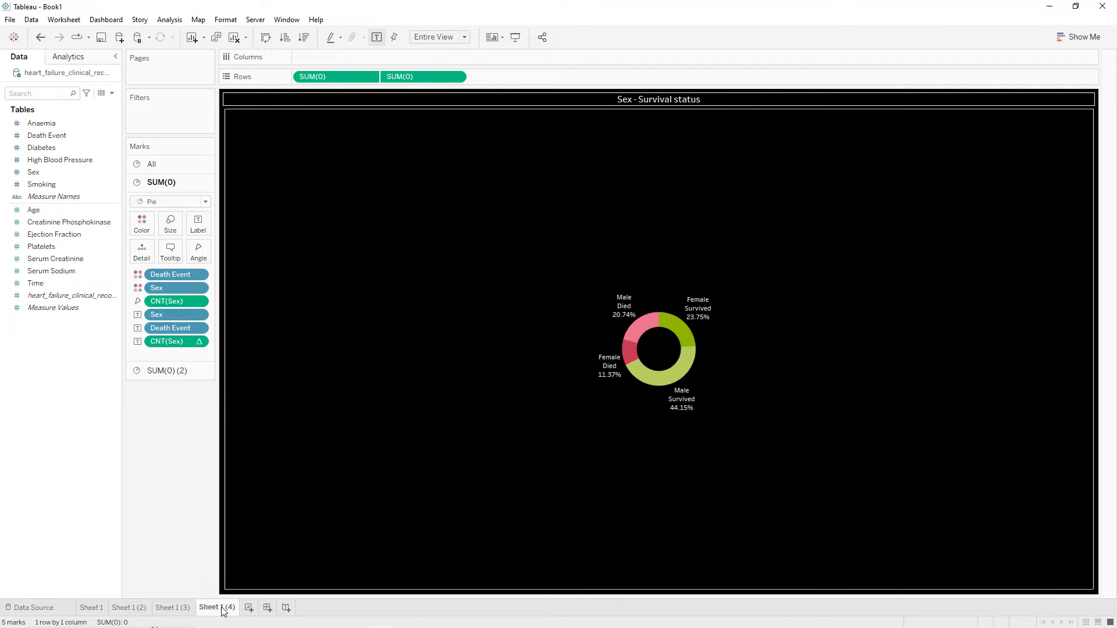
- Duplicate Sheet 1 (4) and retitle the copy "Smoking - Survival status"
{"action": "right_click", "coordinate": [222, 610]}
{"action": "left_click", "coordinate": [263, 494]}
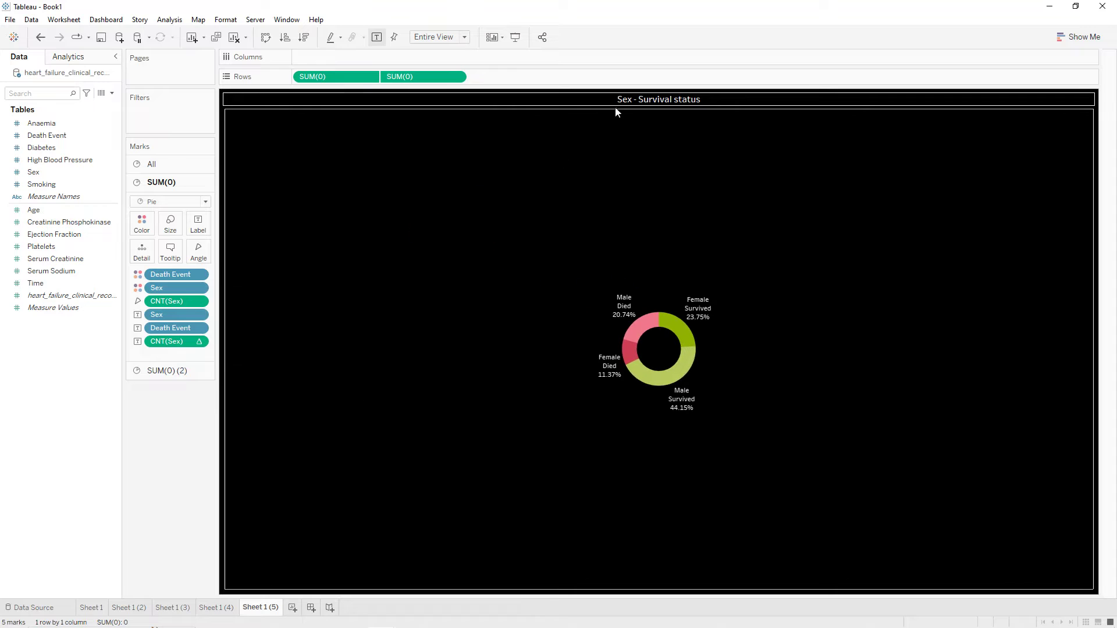
{"action": "double_click", "coordinate": [638, 97]}
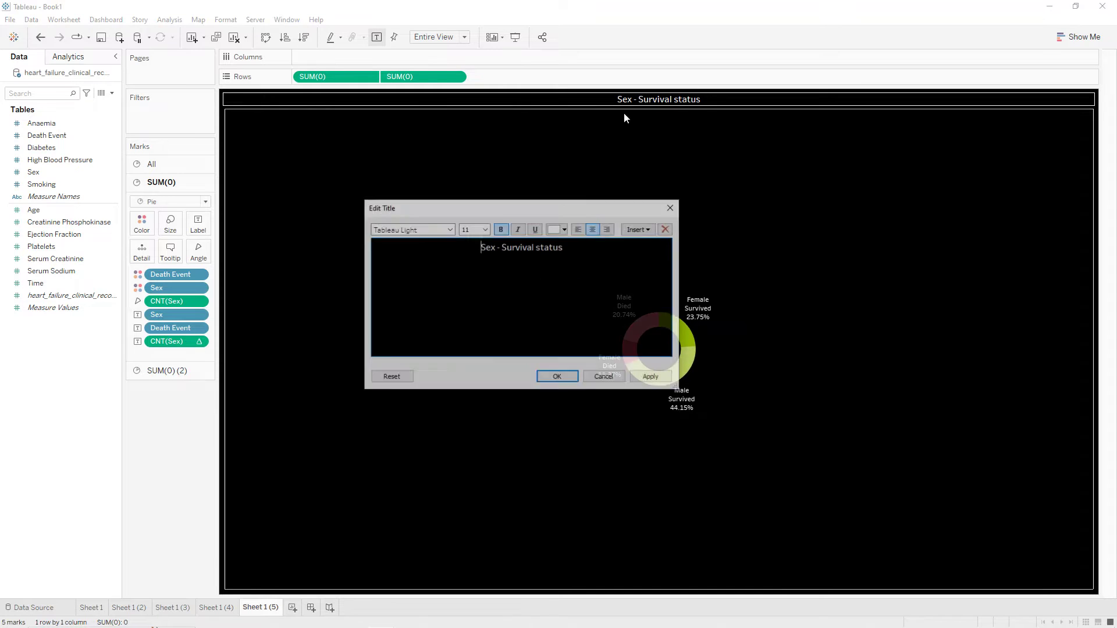
{"action": "type", "text": "Smoking"}
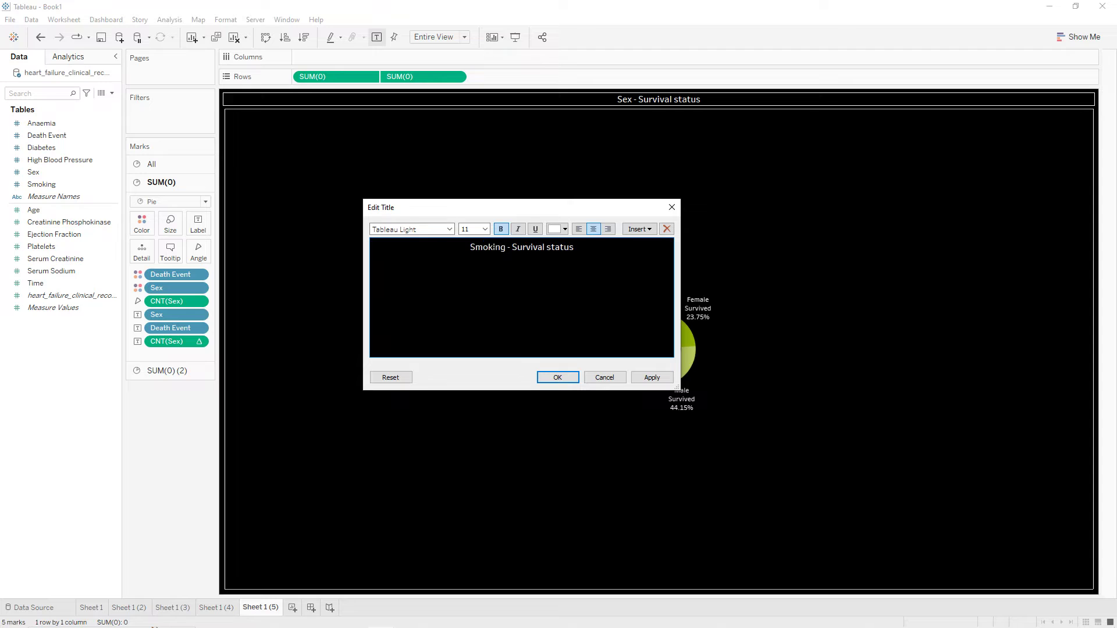
{"action": "left_click", "coordinate": [652, 377]}
{"action": "left_click", "coordinate": [557, 377]}
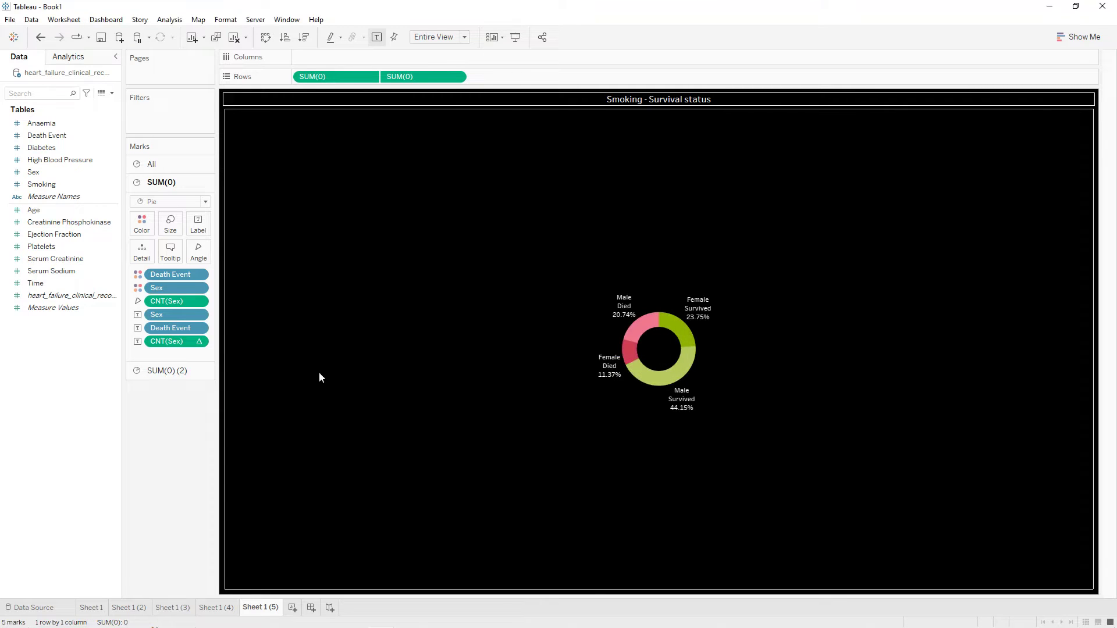
- Remove the Sex colour, angle and label fields from the copy's first SUM(0) marks
{"action": "left_click_drag", "start_coordinate": [181, 344], "coordinate": [169, 381]}
{"action": "left_click_drag", "start_coordinate": [170, 313], "coordinate": [169, 408]}
{"action": "left_click_drag", "start_coordinate": [170, 288], "coordinate": [156, 387]}
- Add Smoking as a second colour field beside Death Event on the outer pie
{"action": "left_click_drag", "start_coordinate": [41, 184], "coordinate": [132, 250]}
{"action": "left_click", "coordinate": [138, 288]}
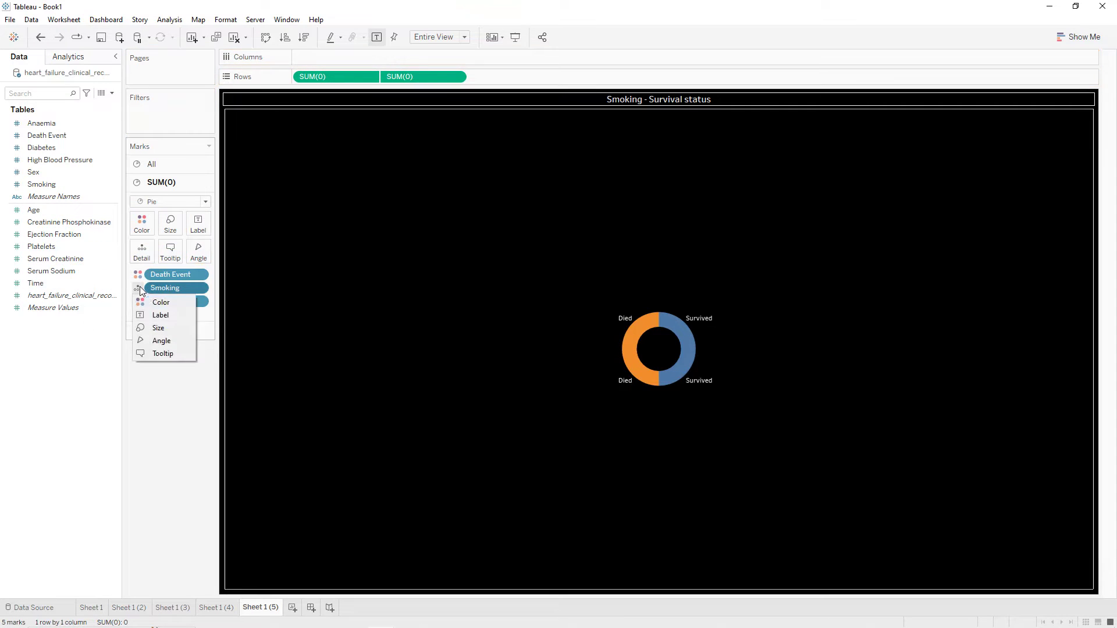
{"action": "left_click", "coordinate": [159, 302]}
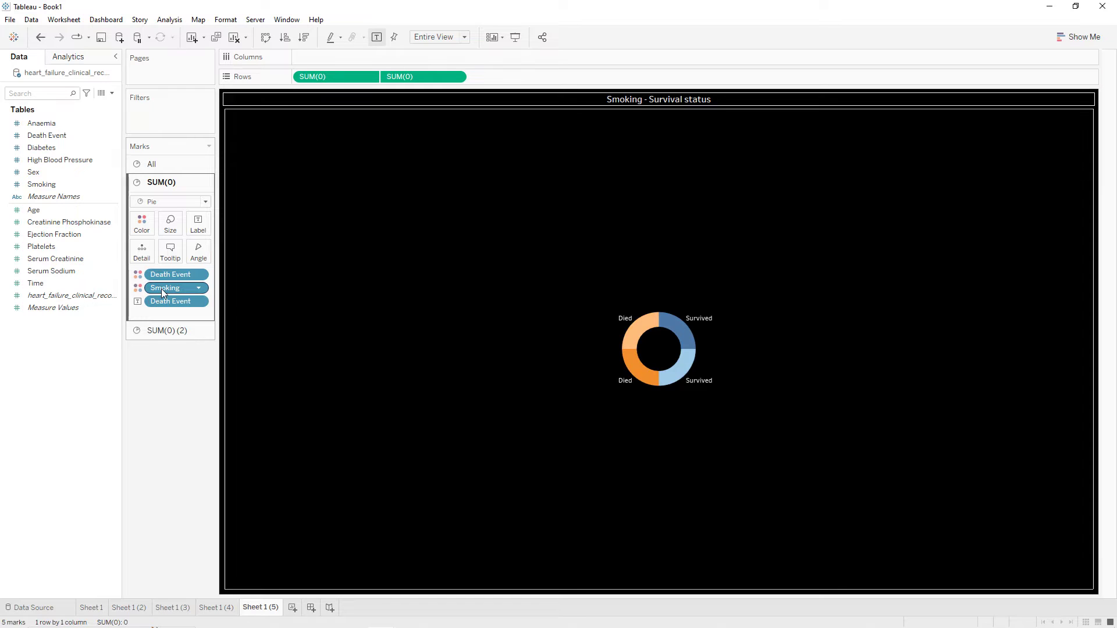
- Size the outer pie's slices by Smoking, aggregated as Count
{"action": "left_click_drag", "start_coordinate": [162, 292], "coordinate": [197, 256]}
{"action": "left_click", "coordinate": [199, 301]}
{"action": "mouse_move", "coordinate": [217, 464]}
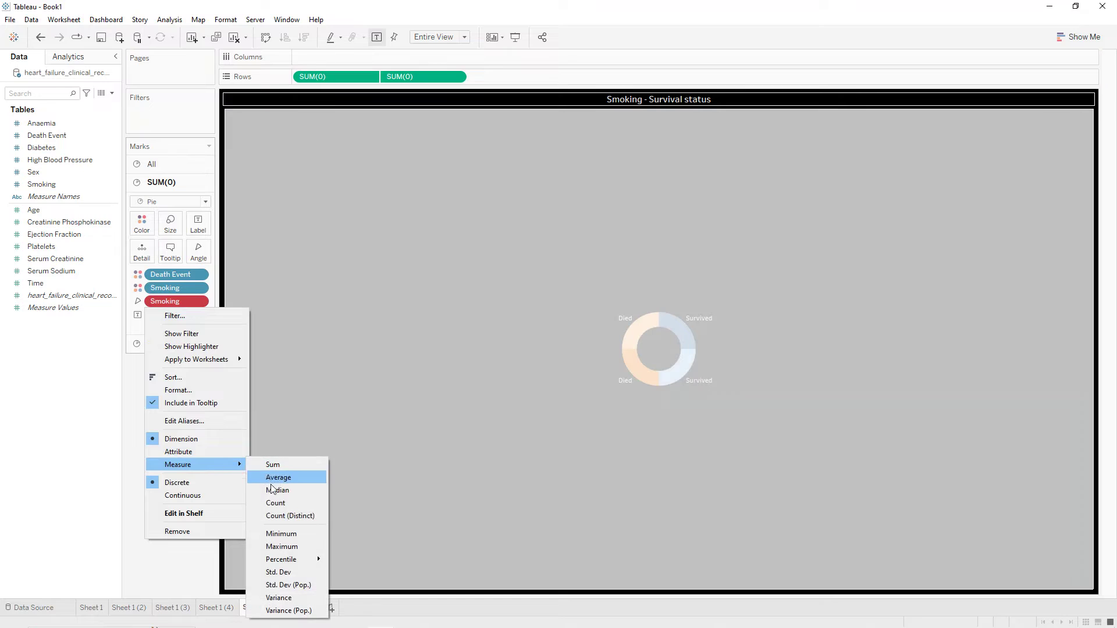
{"action": "left_click", "coordinate": [276, 503]}
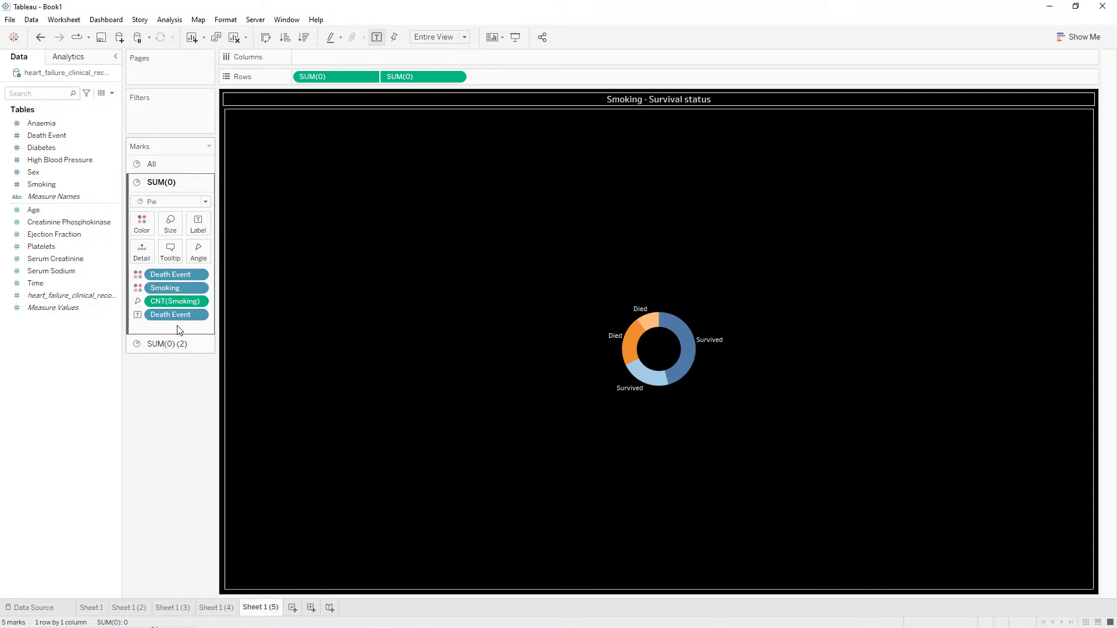
- Label the slices with Smoking, Death Event and the Smoking count, in that order, showing the count as Percent of Total
{"action": "left_click_drag", "start_coordinate": [162, 289], "coordinate": [195, 228]}
{"action": "left_click_drag", "start_coordinate": [173, 301], "coordinate": [202, 231]}
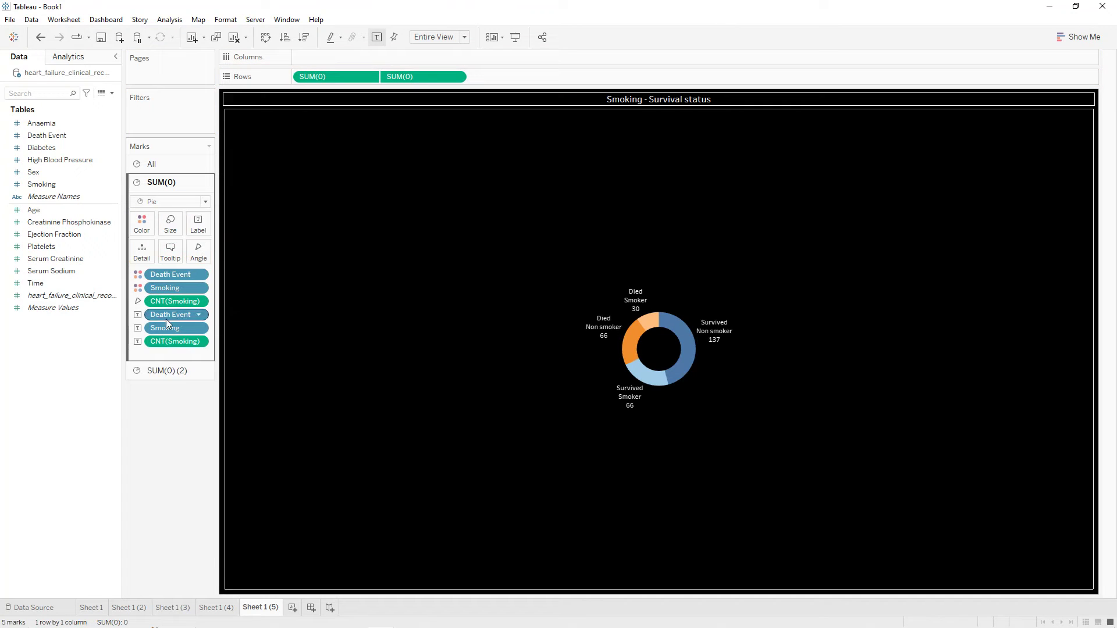
{"action": "left_click_drag", "start_coordinate": [160, 323], "coordinate": [160, 313]}
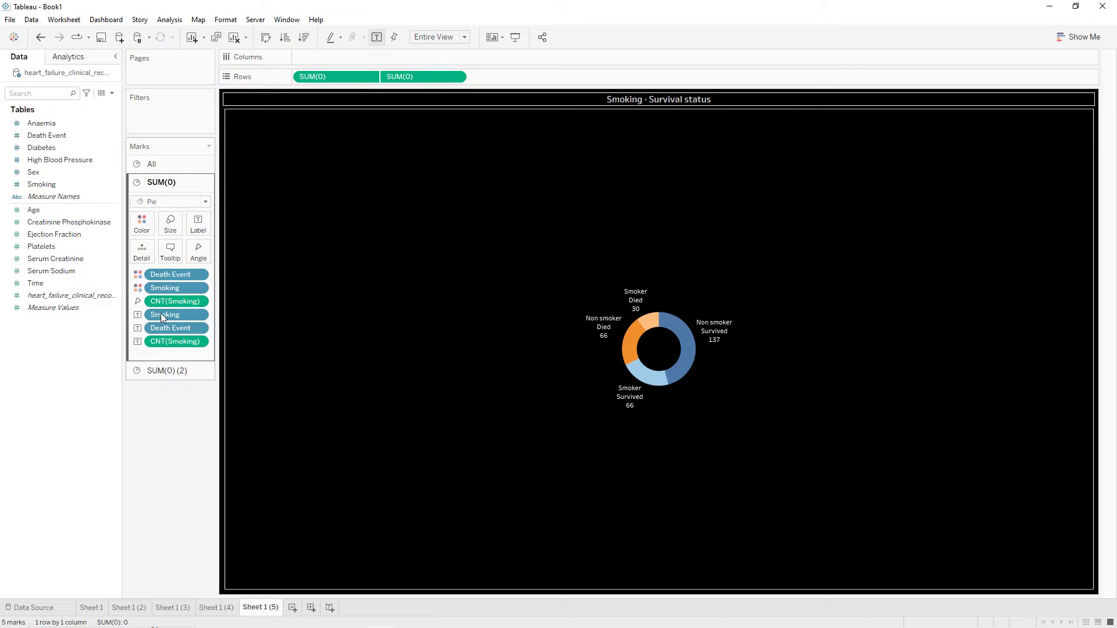
{"action": "left_click", "coordinate": [199, 342]}
{"action": "mouse_move", "coordinate": [244, 541]}
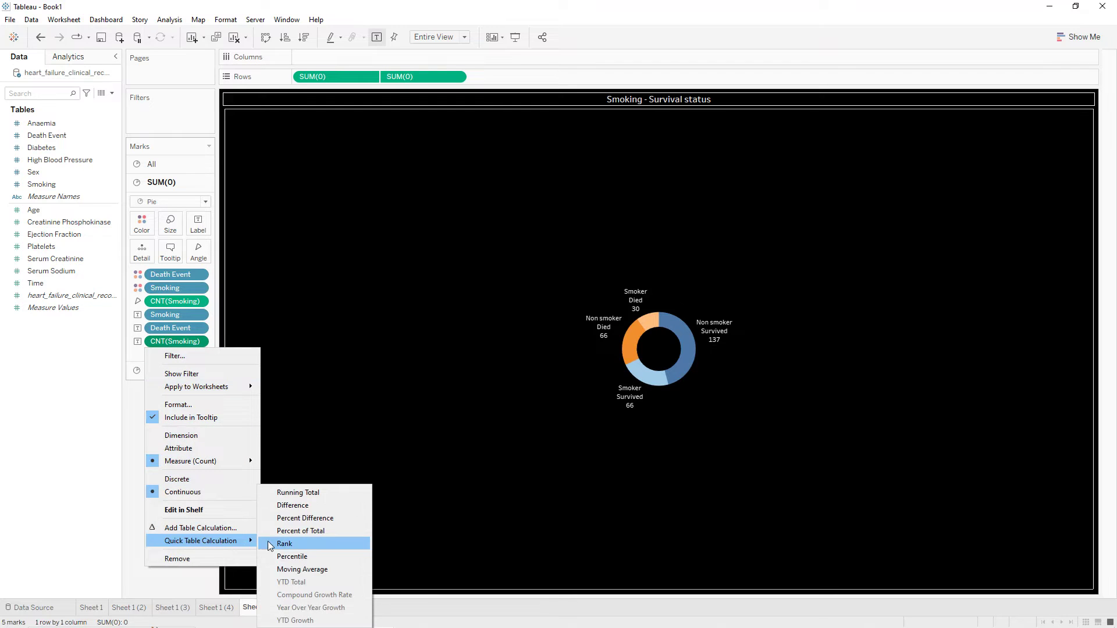
{"action": "left_click", "coordinate": [291, 530]}
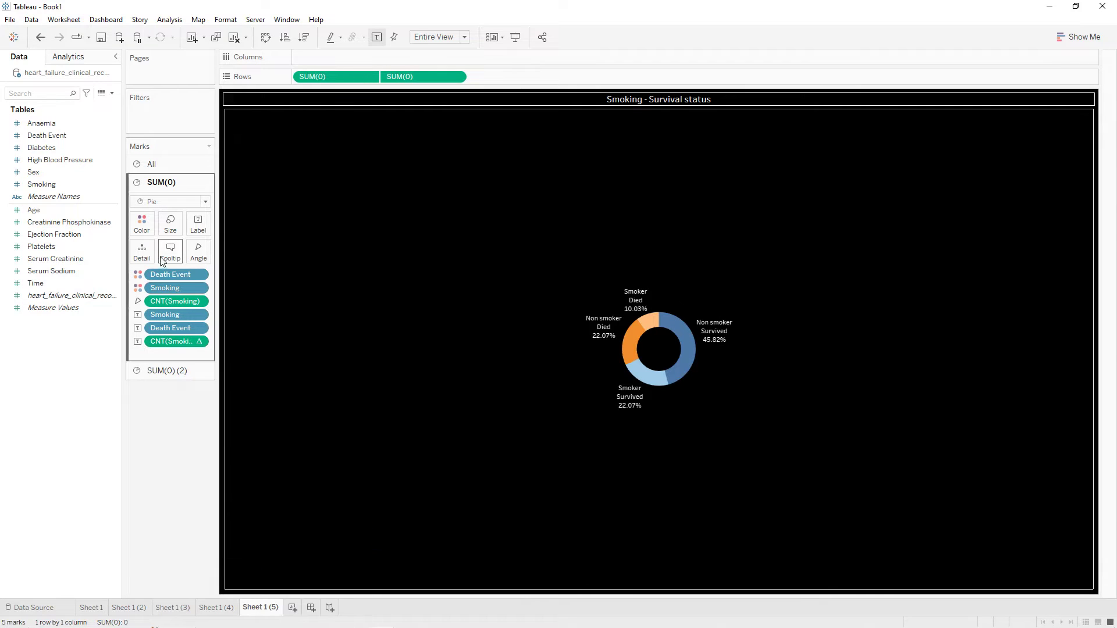
- Assign the Summer palette to the Death Event and Smoking colour combinations on the outer pie
{"action": "left_click", "coordinate": [141, 225]}
{"action": "left_click", "coordinate": [182, 262]}
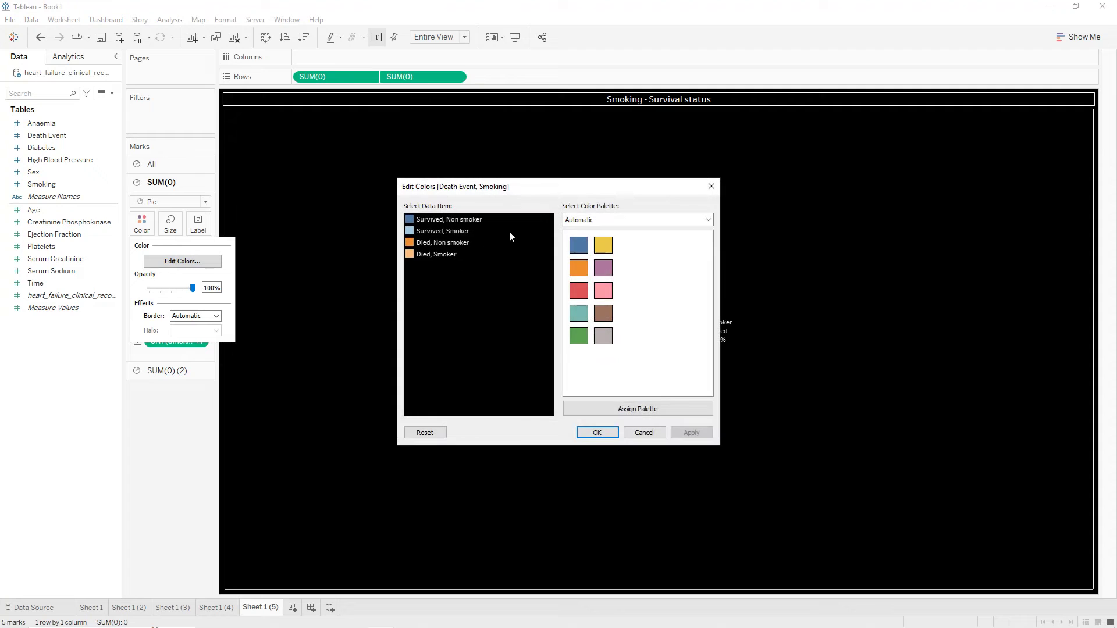
{"action": "left_click", "coordinate": [640, 219]}
{"action": "left_click", "coordinate": [594, 317]}
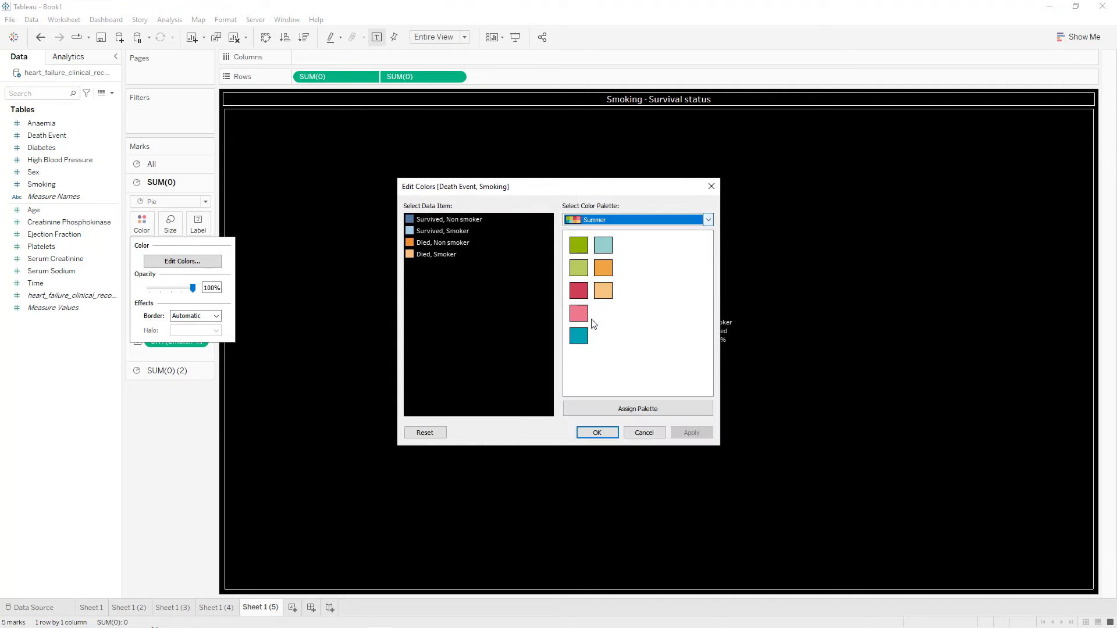
{"action": "left_click", "coordinate": [637, 409]}
{"action": "left_click", "coordinate": [691, 432]}
{"action": "left_click", "coordinate": [603, 431]}
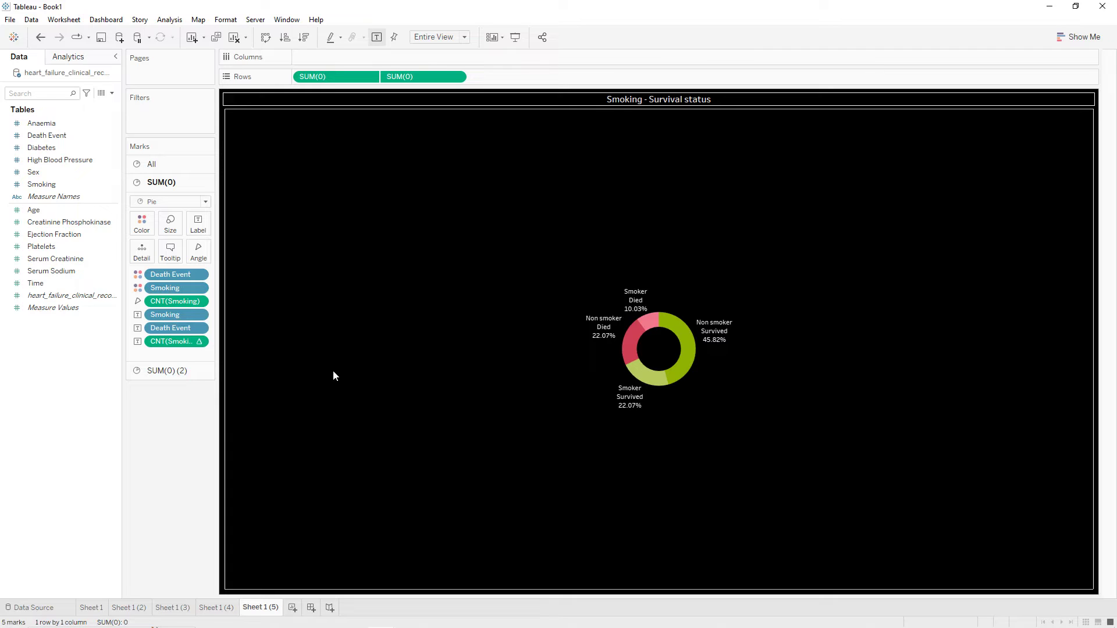
- Create a new worksheet and build a histogram of Age on it
{"action": "left_click", "coordinate": [292, 609]}
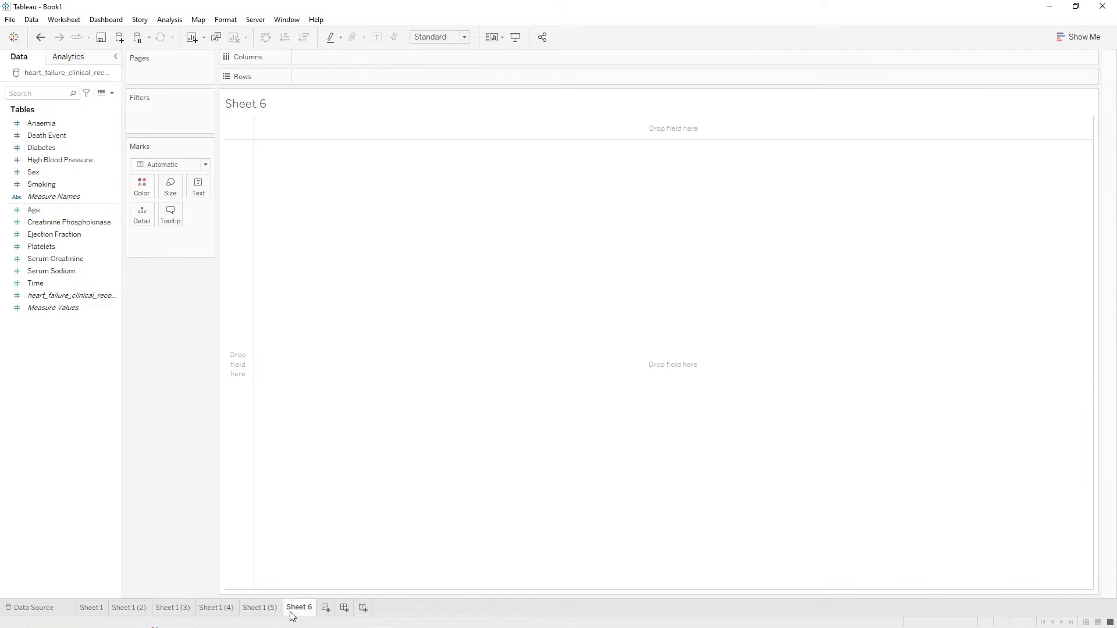
{"action": "double_click", "coordinate": [54, 213]}
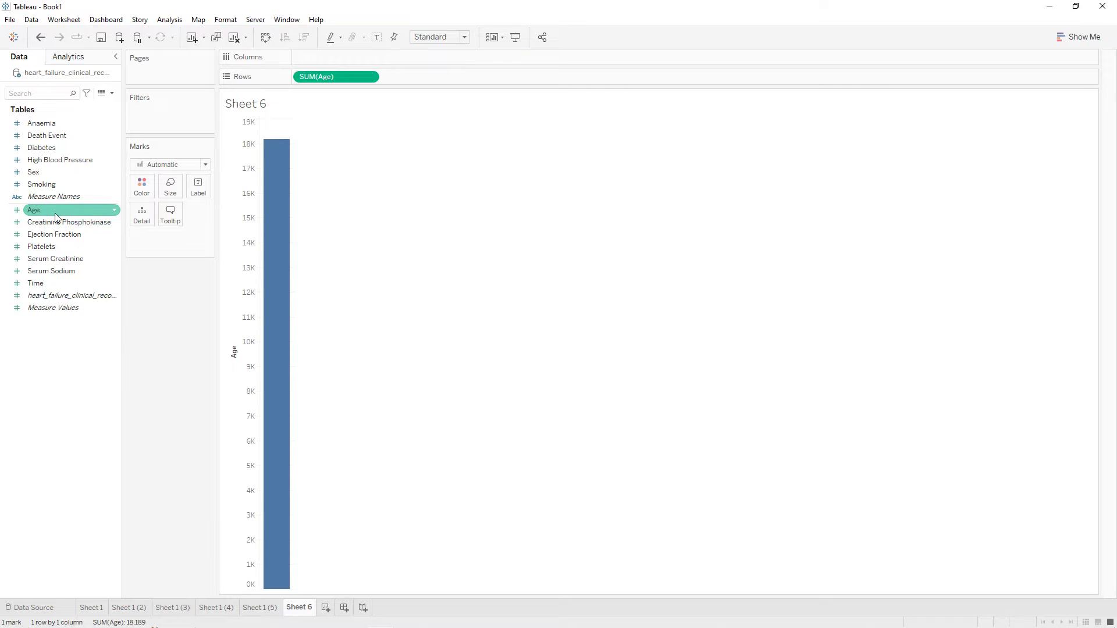
{"action": "left_click", "coordinate": [1083, 38]}
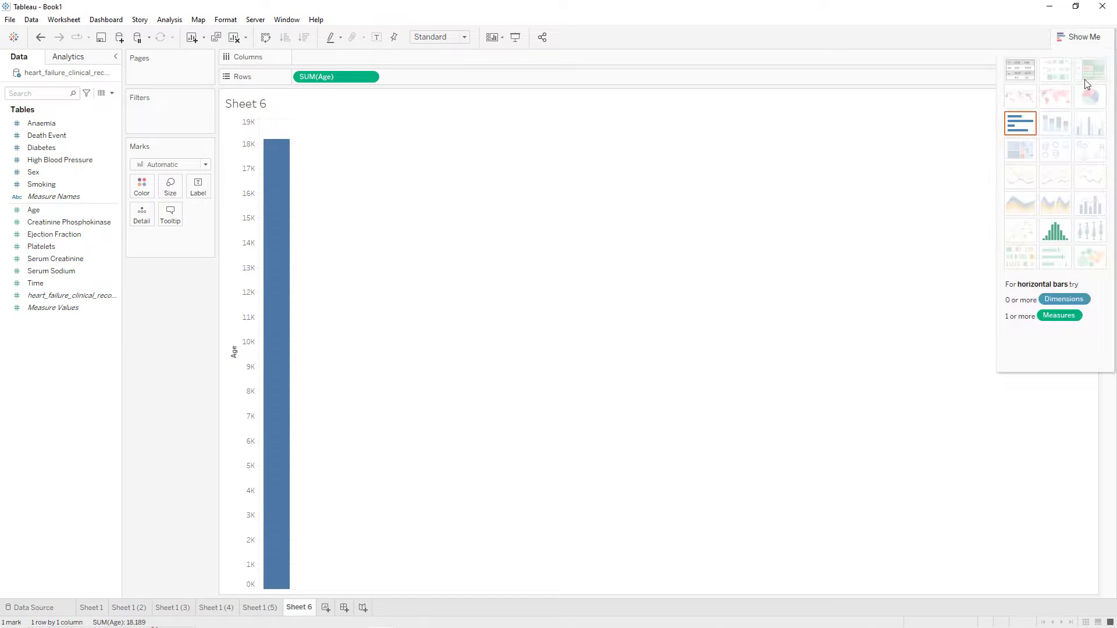
{"action": "left_click", "coordinate": [1064, 235]}
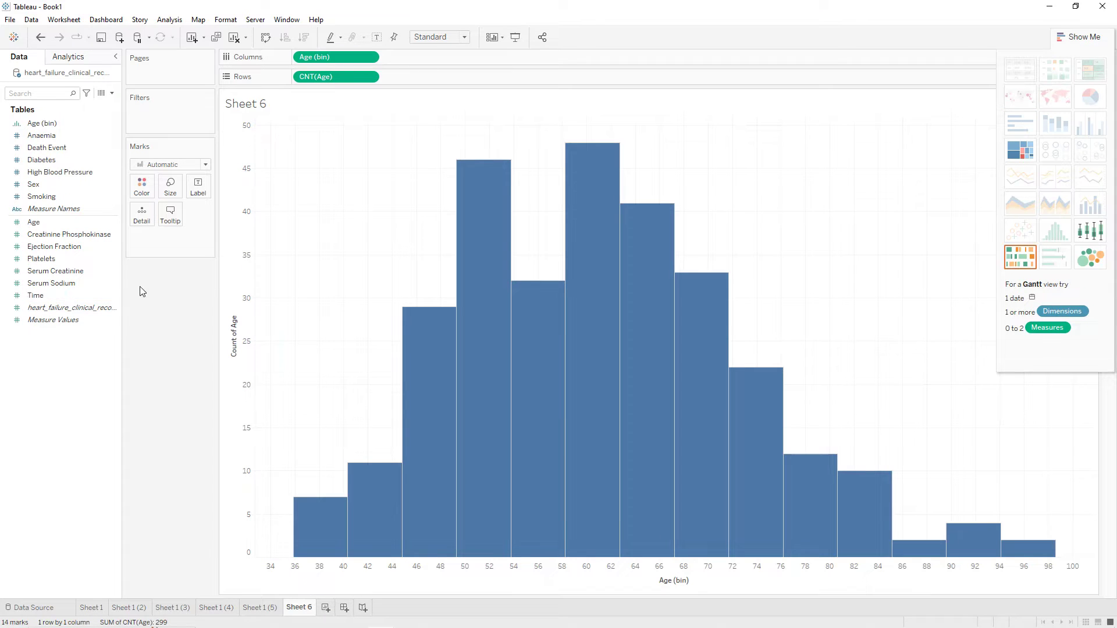
- Colour the Age histogram's bars by Death Event and close the chart type chooser
{"action": "left_click_drag", "start_coordinate": [73, 153], "coordinate": [146, 186]}
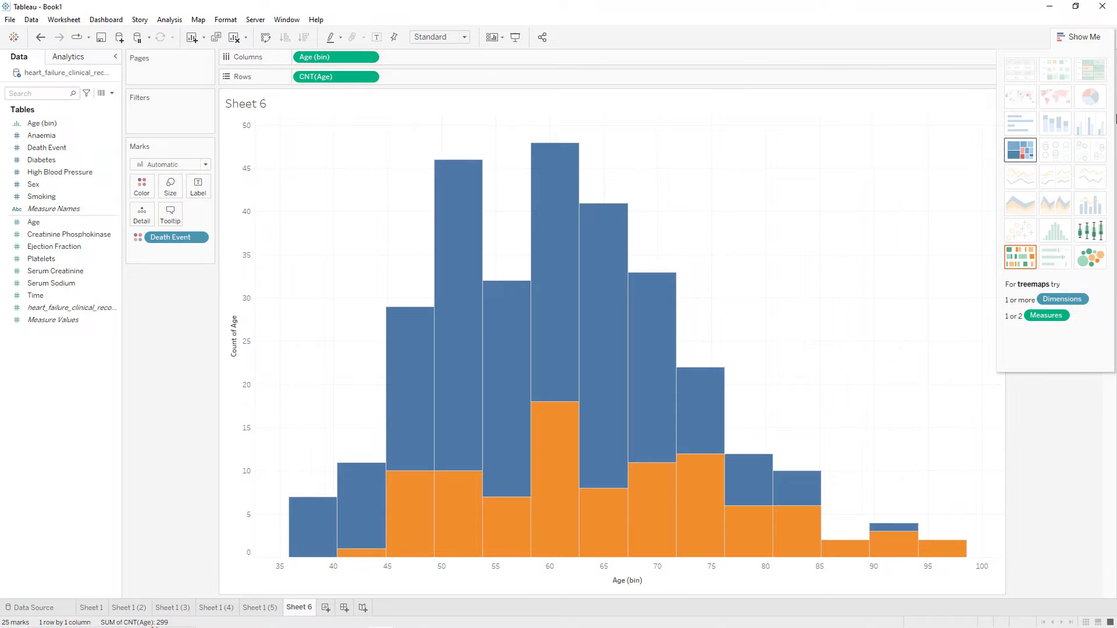
{"action": "left_click_drag", "start_coordinate": [1088, 41], "coordinate": [1072, 61]}
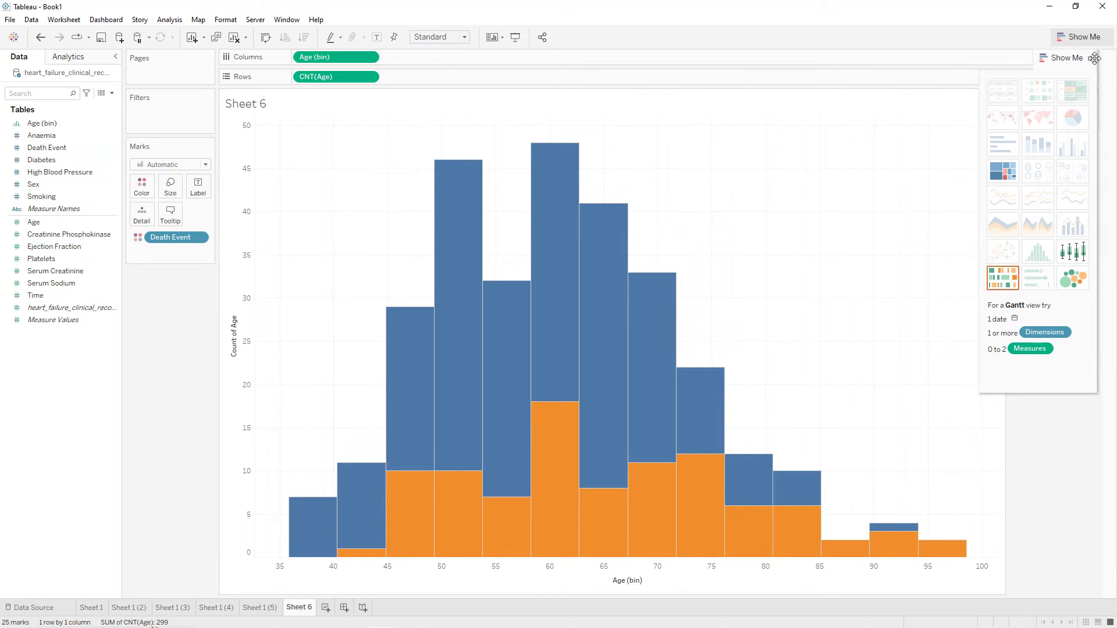
{"action": "left_click", "coordinate": [1090, 58]}
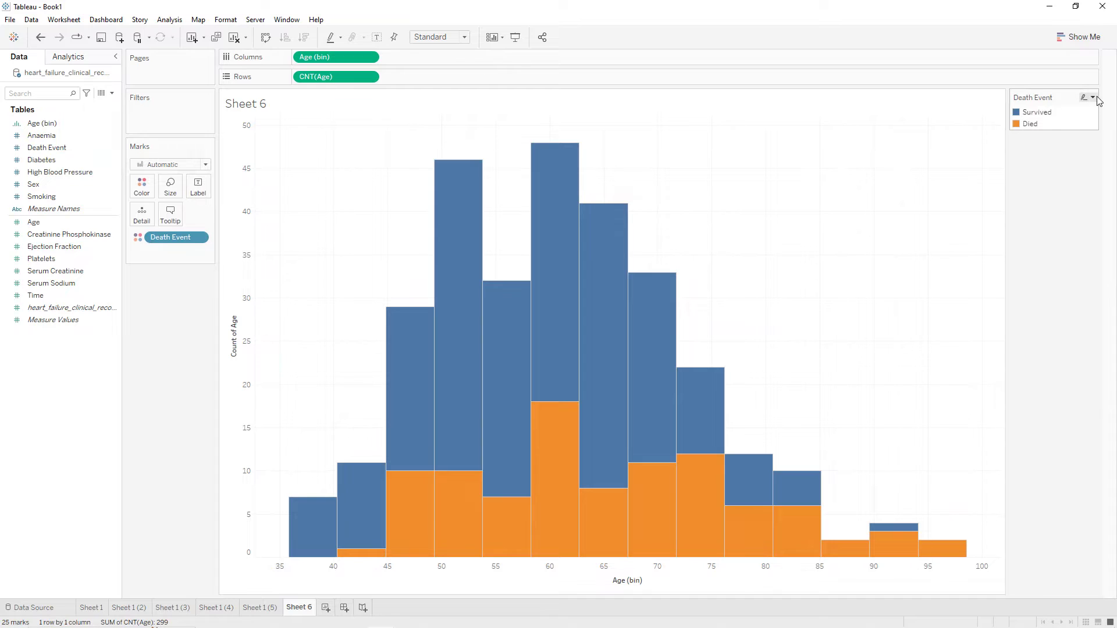
- Set the Death Event colours to green for Survived and red for Died
{"action": "left_click", "coordinate": [1096, 97]}
{"action": "left_click", "coordinate": [1065, 108]}
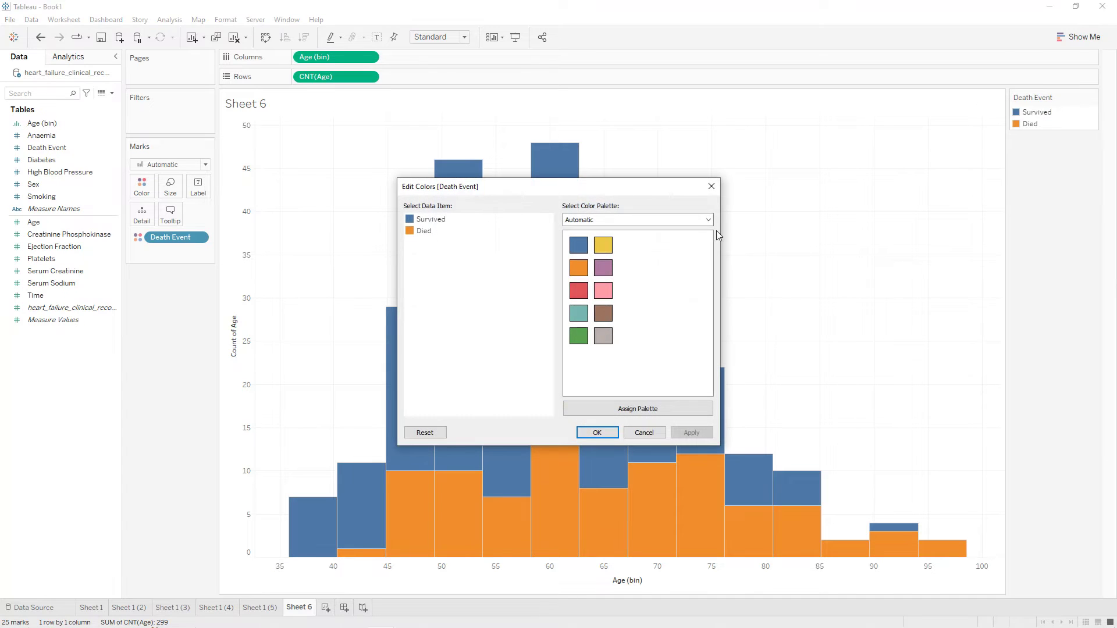
{"action": "left_click", "coordinate": [579, 335]}
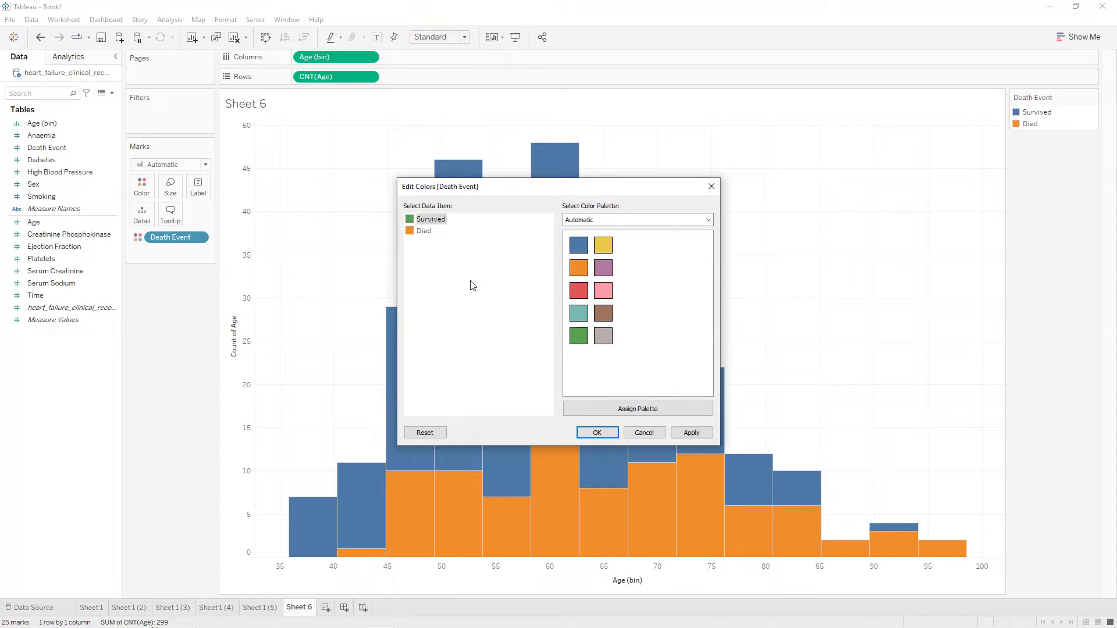
{"action": "left_click", "coordinate": [430, 233]}
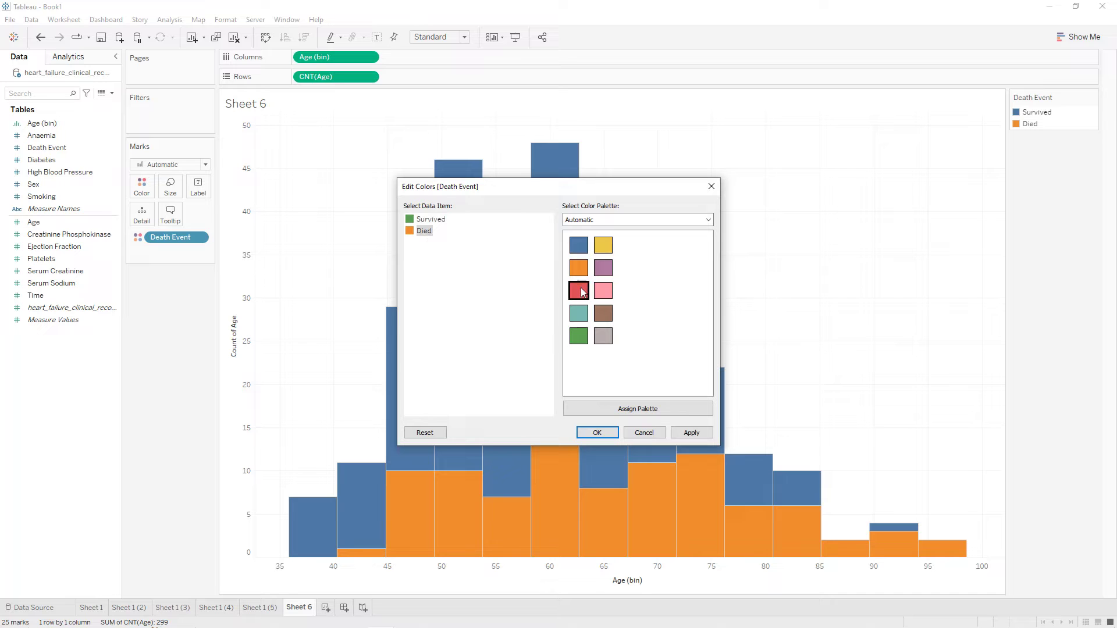
{"action": "left_click", "coordinate": [691, 432]}
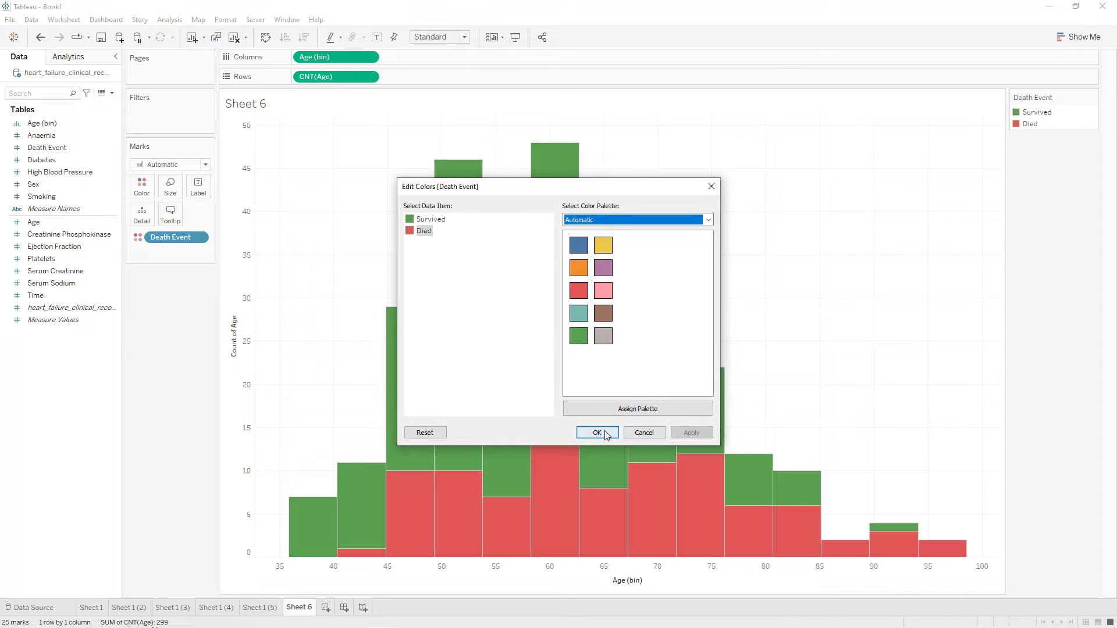
{"action": "left_click", "coordinate": [598, 433]}
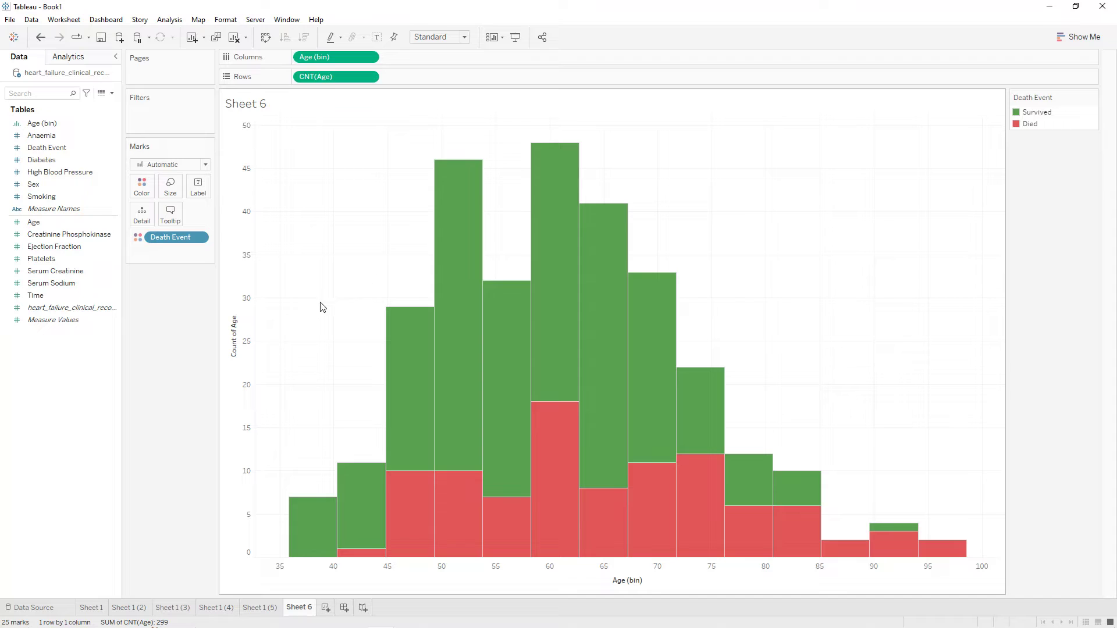
- Clear the histogram's vertical axis title and set the horizontal axis title to Age
{"action": "double_click", "coordinate": [236, 343]}
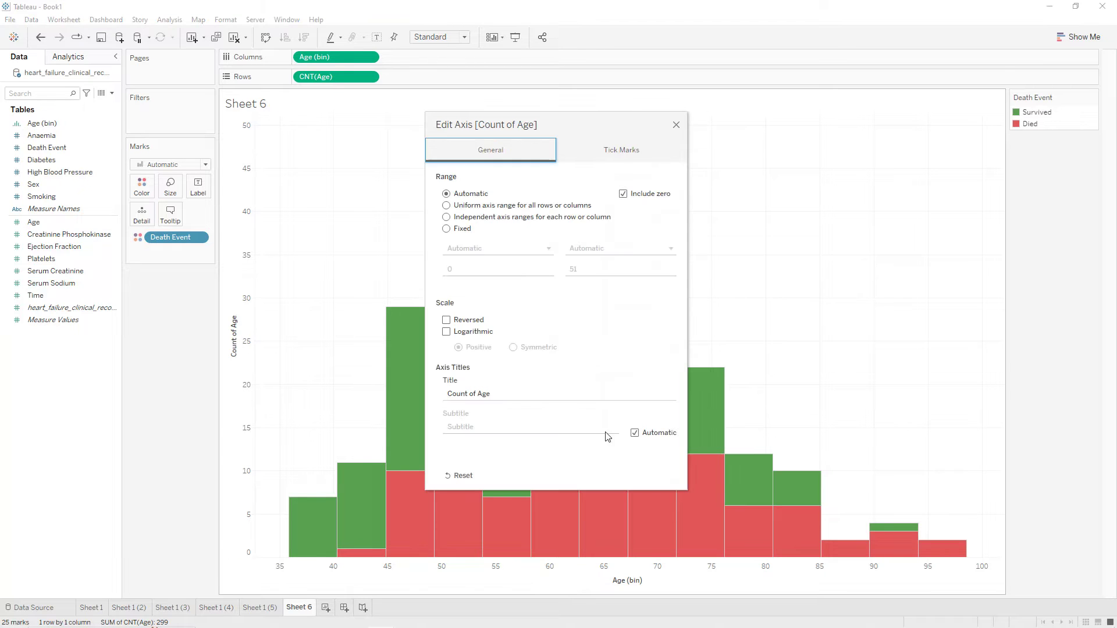
{"action": "triple_click", "coordinate": [508, 395]}
{"action": "key", "text": "BackSpace"}
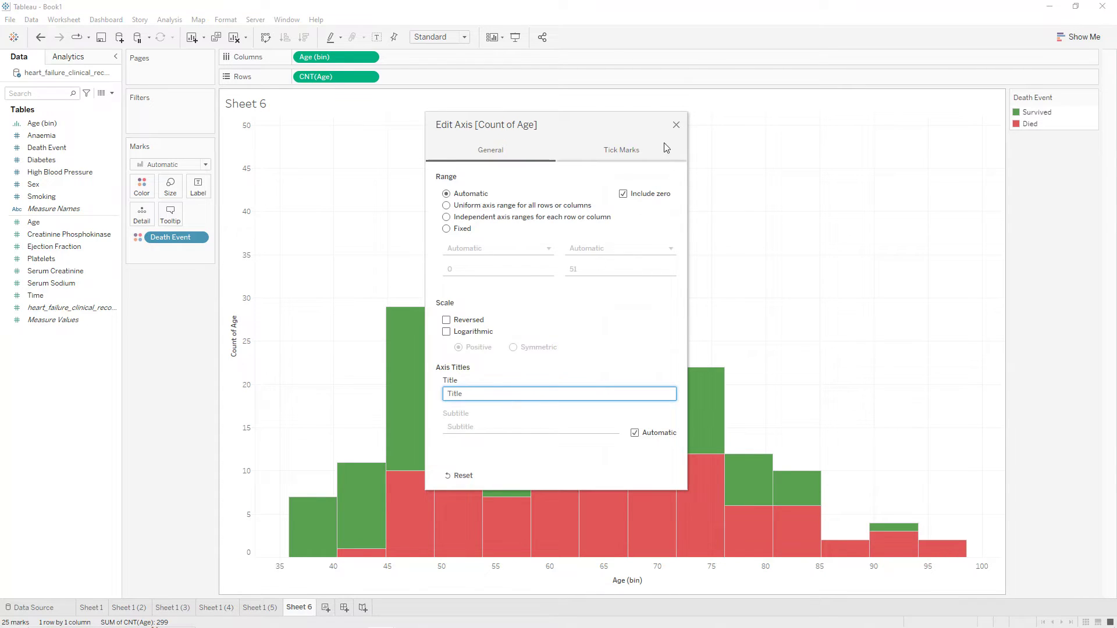
{"action": "left_click", "coordinate": [676, 124]}
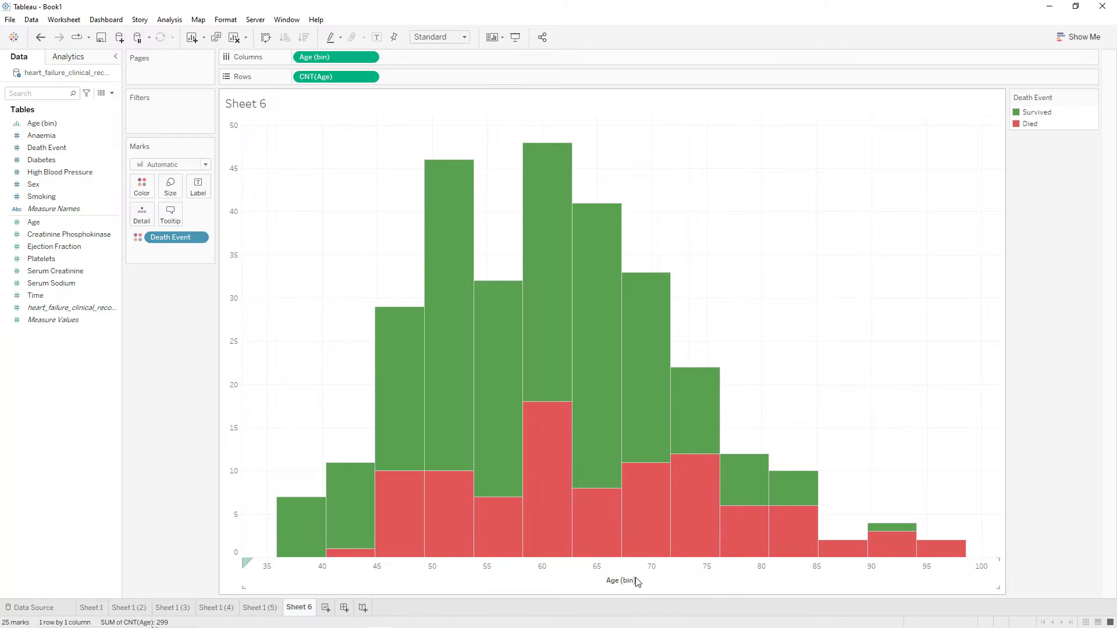
{"action": "double_click", "coordinate": [637, 573]}
{"action": "left_click", "coordinate": [556, 396]}
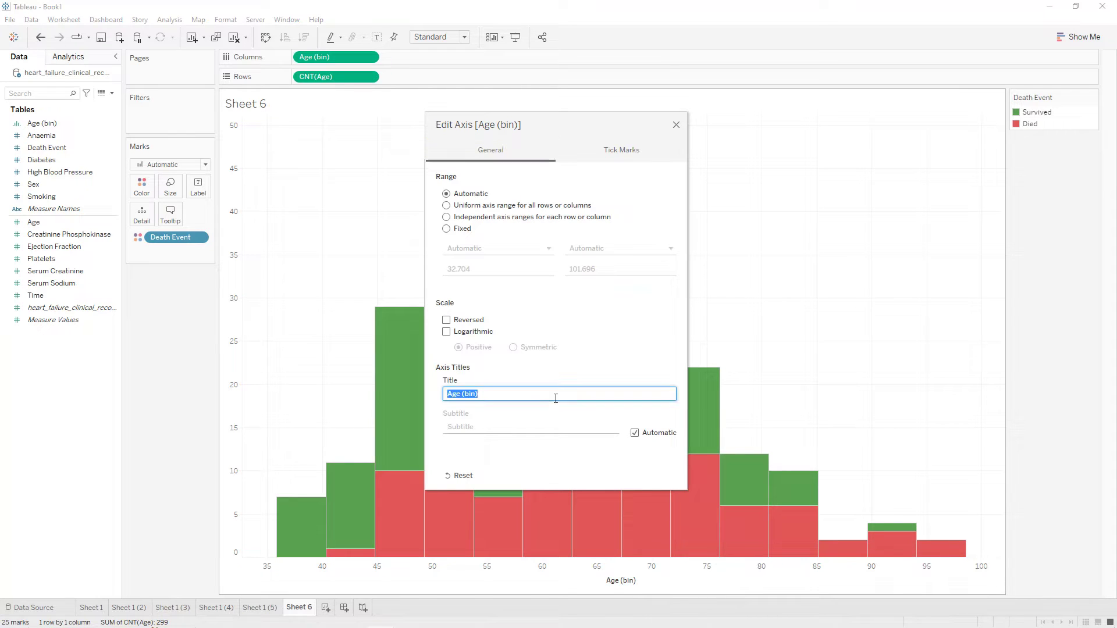
{"action": "left_click", "coordinate": [556, 397]}
{"action": "left_click", "coordinate": [676, 125]}
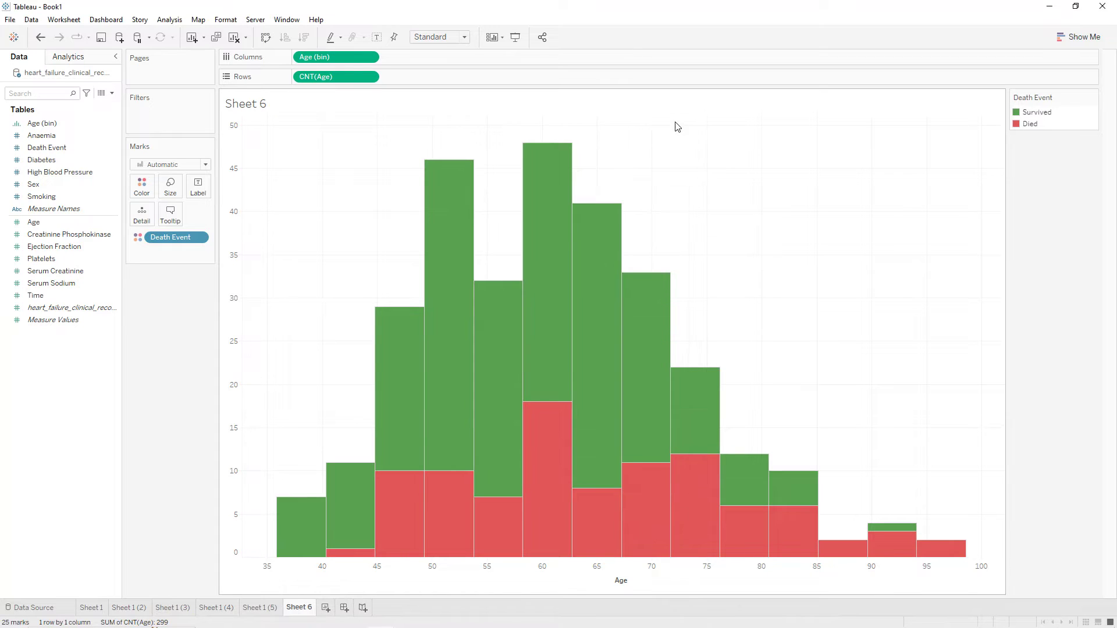
- Shade the Age histogram's worksheet background black and set its grid lines to None
{"action": "right_click", "coordinate": [355, 194]}
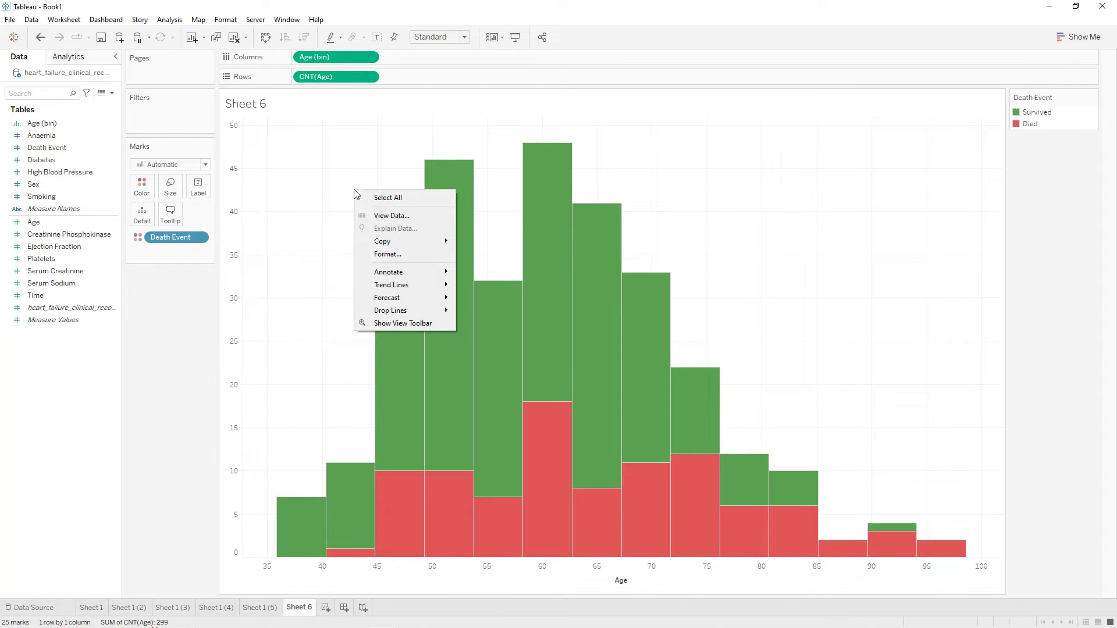
{"action": "left_click", "coordinate": [382, 256]}
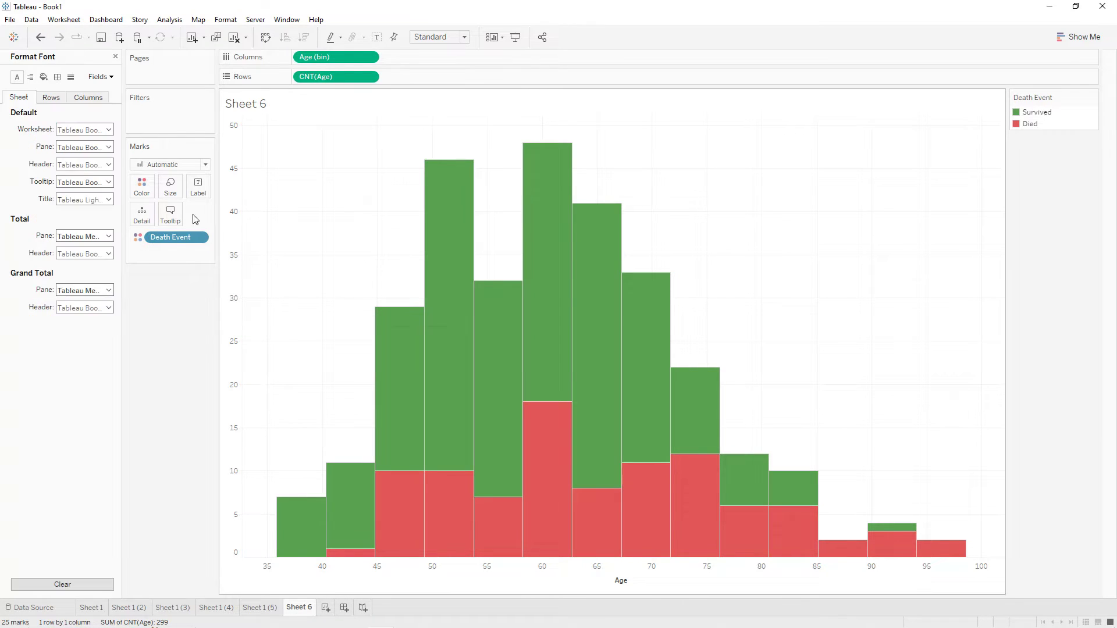
{"action": "left_click", "coordinate": [44, 77]}
{"action": "left_click", "coordinate": [73, 129]}
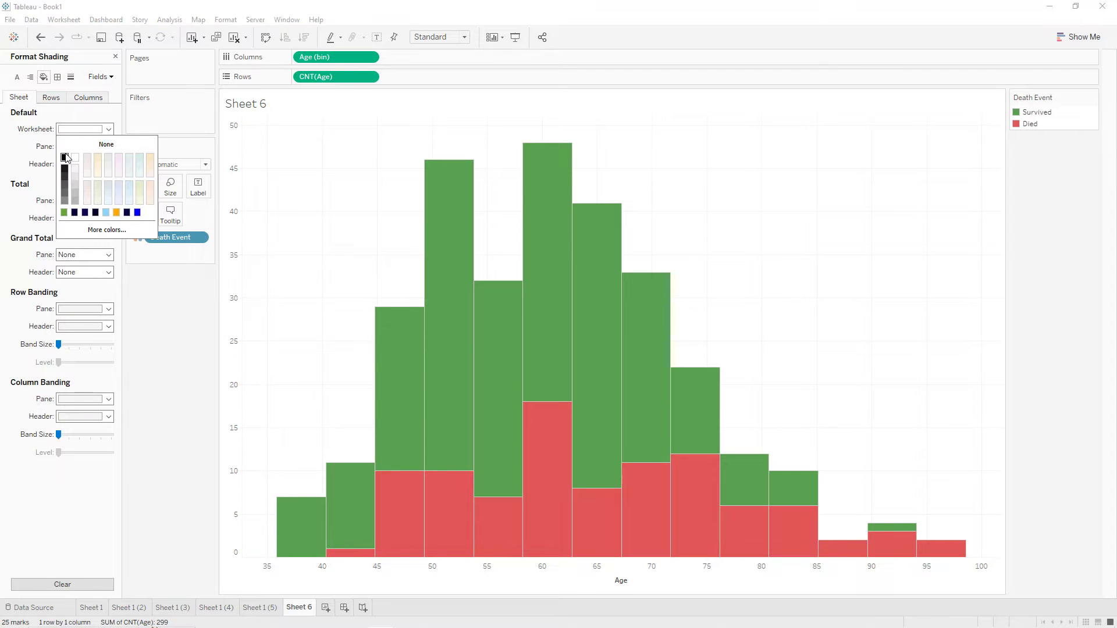
{"action": "left_click", "coordinate": [65, 157]}
{"action": "left_click", "coordinate": [71, 78]}
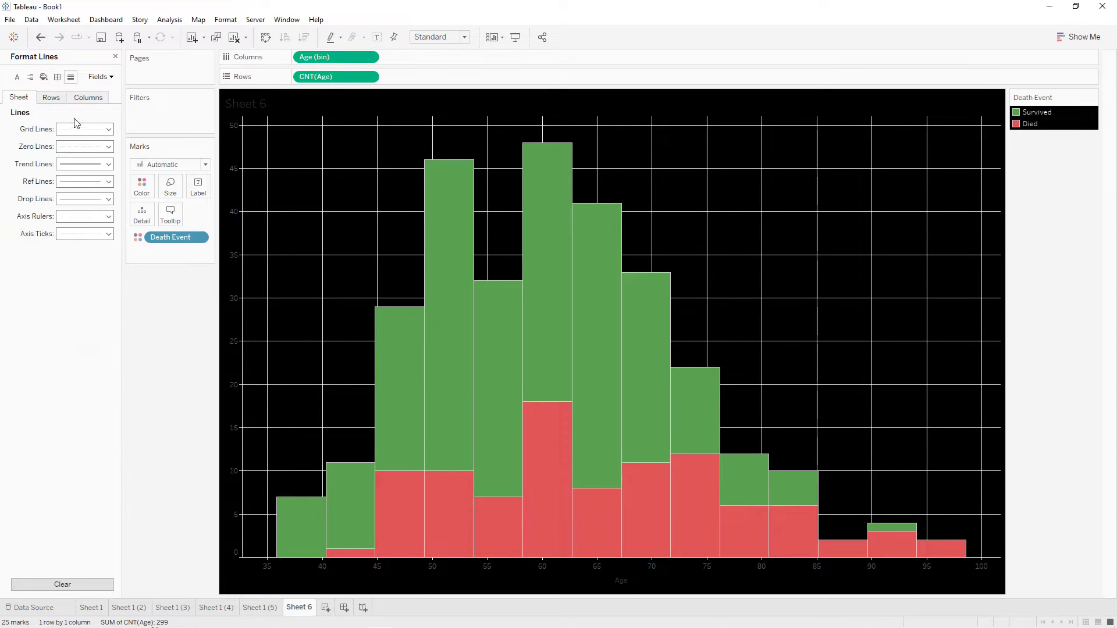
{"action": "left_click", "coordinate": [75, 129]}
{"action": "left_click", "coordinate": [81, 145]}
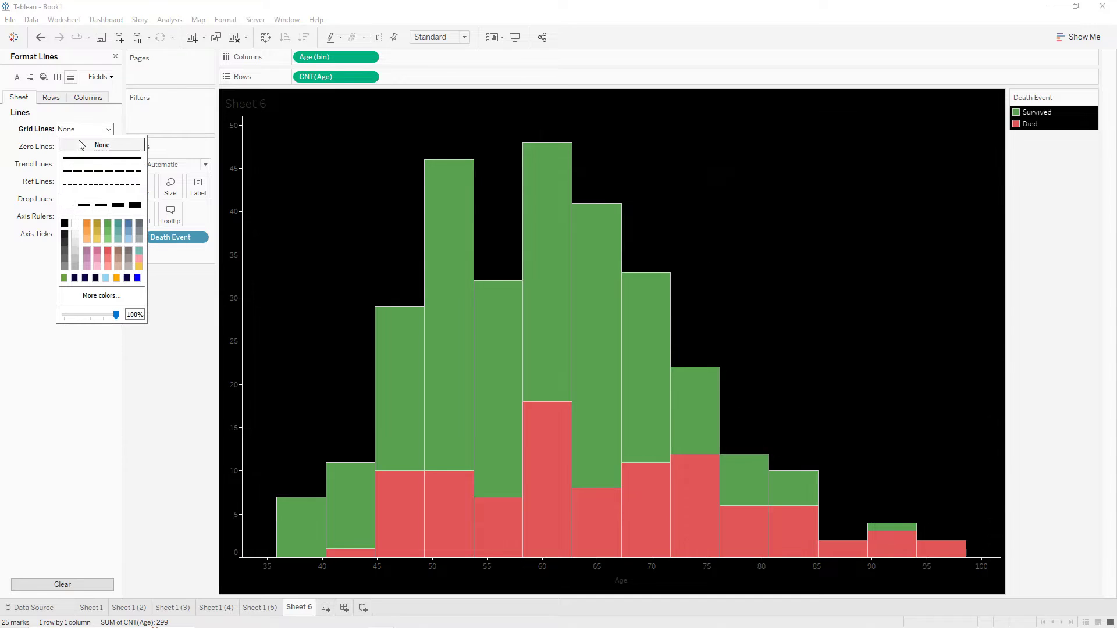
- Format the Age histogram's worksheet font as bold, white and size 8
{"action": "left_click", "coordinate": [17, 76]}
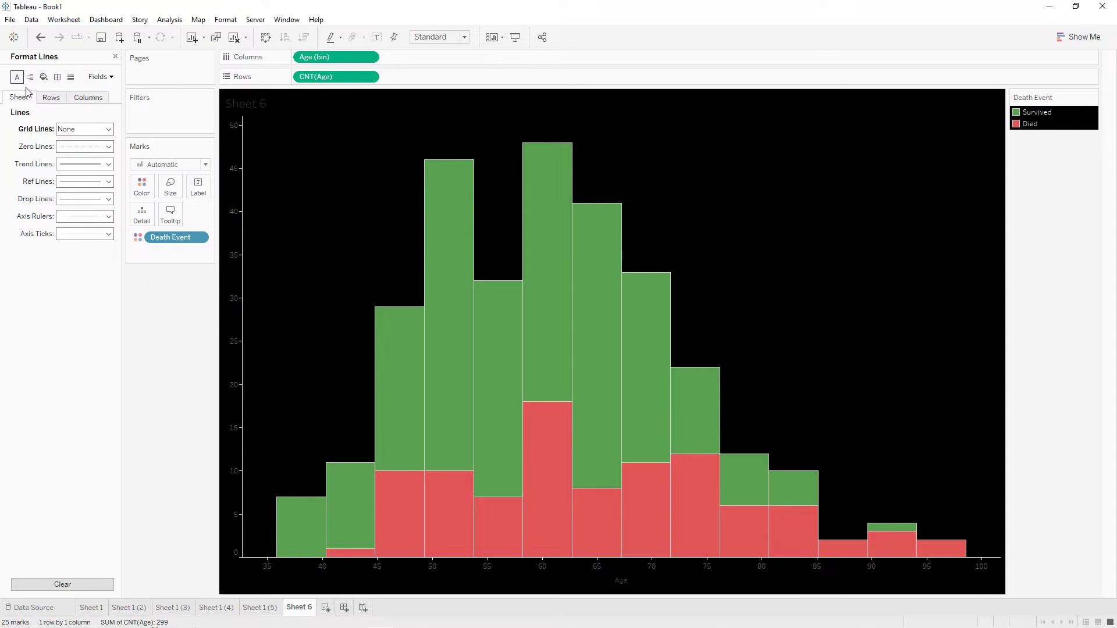
{"action": "left_click", "coordinate": [67, 131]}
{"action": "left_click", "coordinate": [100, 163]}
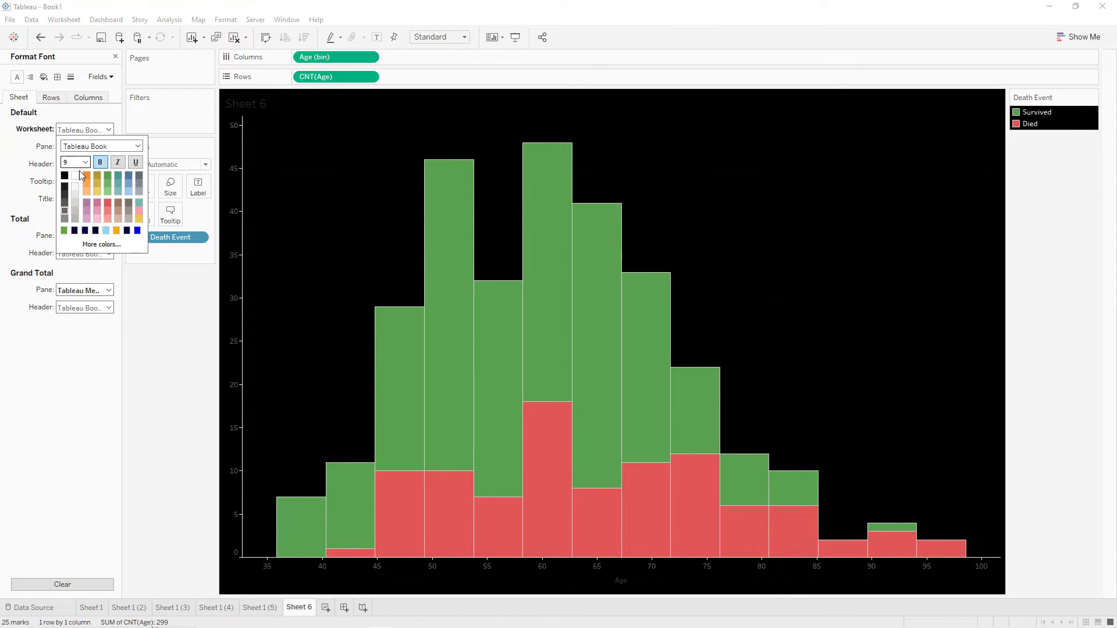
{"action": "left_click", "coordinate": [86, 162]}
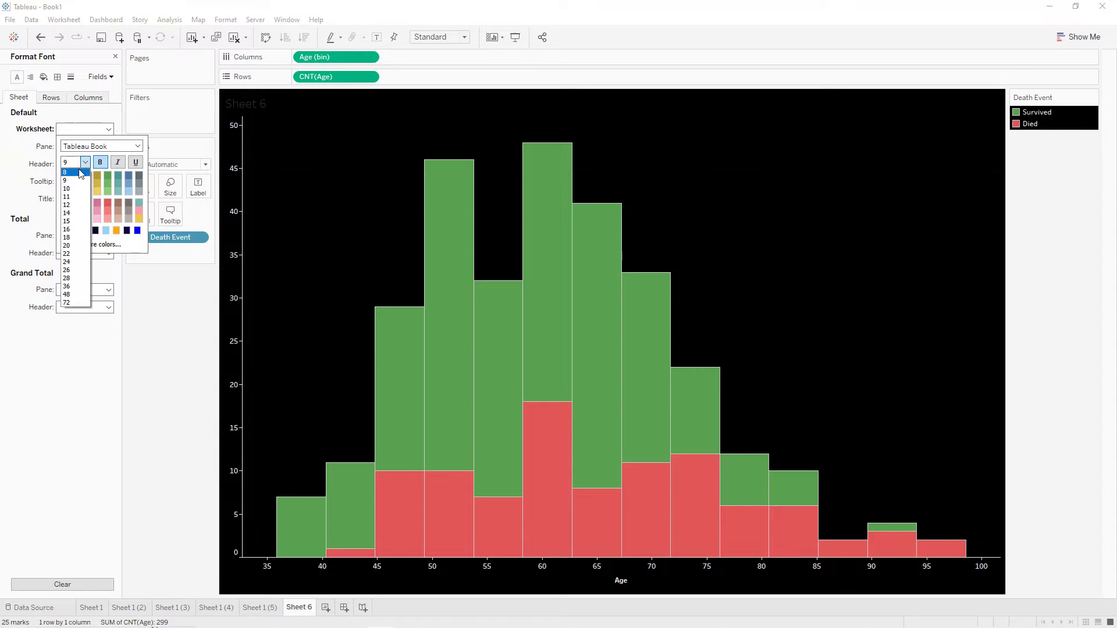
{"action": "left_click", "coordinate": [81, 174]}
{"action": "left_click", "coordinate": [34, 103]}
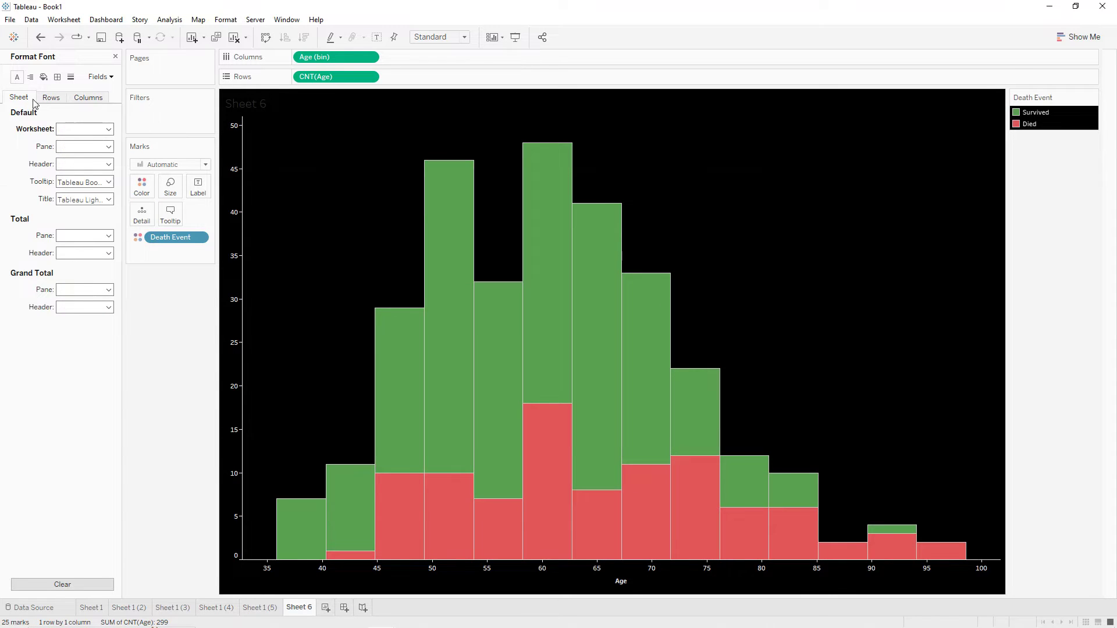
- Add white borders to the pane and header of the Age histogram
{"action": "left_click", "coordinate": [57, 76]}
{"action": "left_click", "coordinate": [81, 146]}
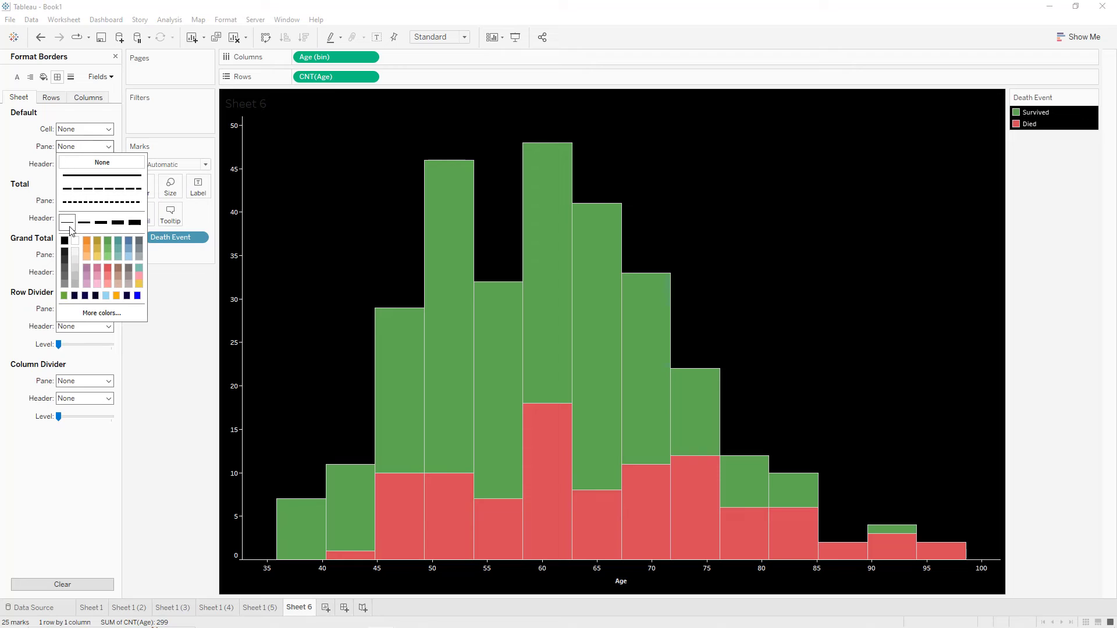
{"action": "left_click", "coordinate": [75, 240]}
{"action": "left_click", "coordinate": [84, 163]}
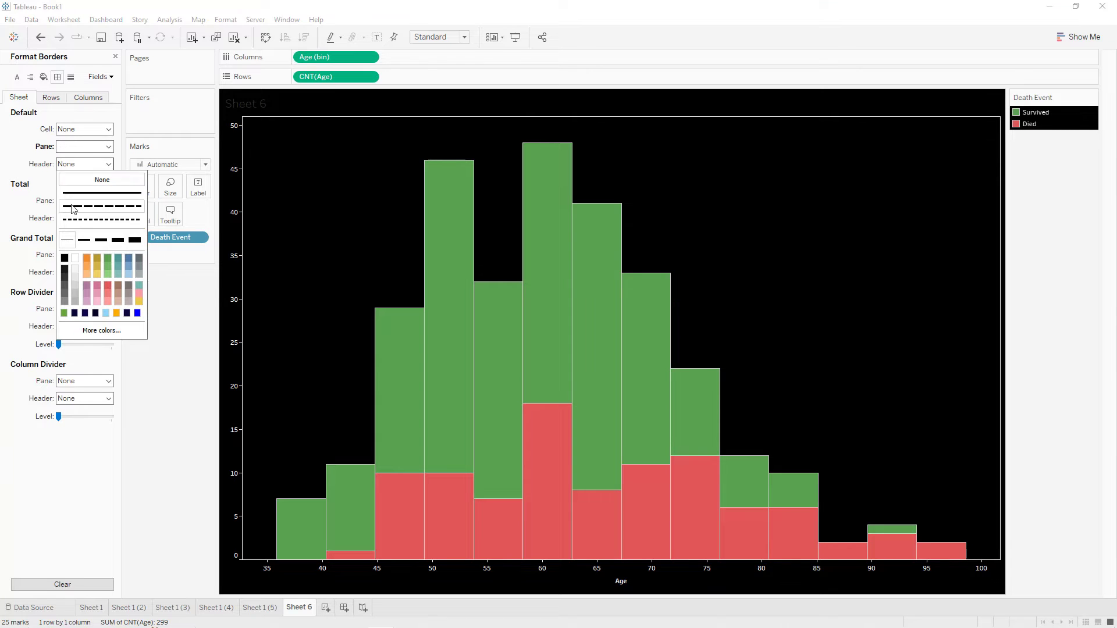
{"action": "left_click", "coordinate": [71, 242]}
{"action": "left_click", "coordinate": [77, 260]}
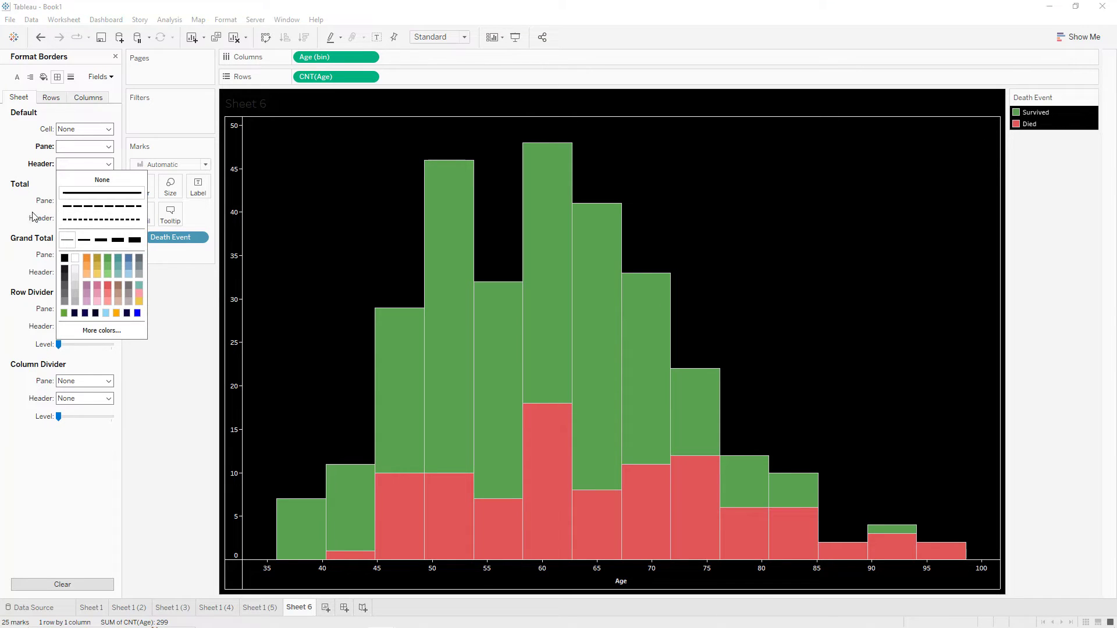
- Replace the sheet title with "Age - Survival status", centred and bold
{"action": "double_click", "coordinate": [362, 110]}
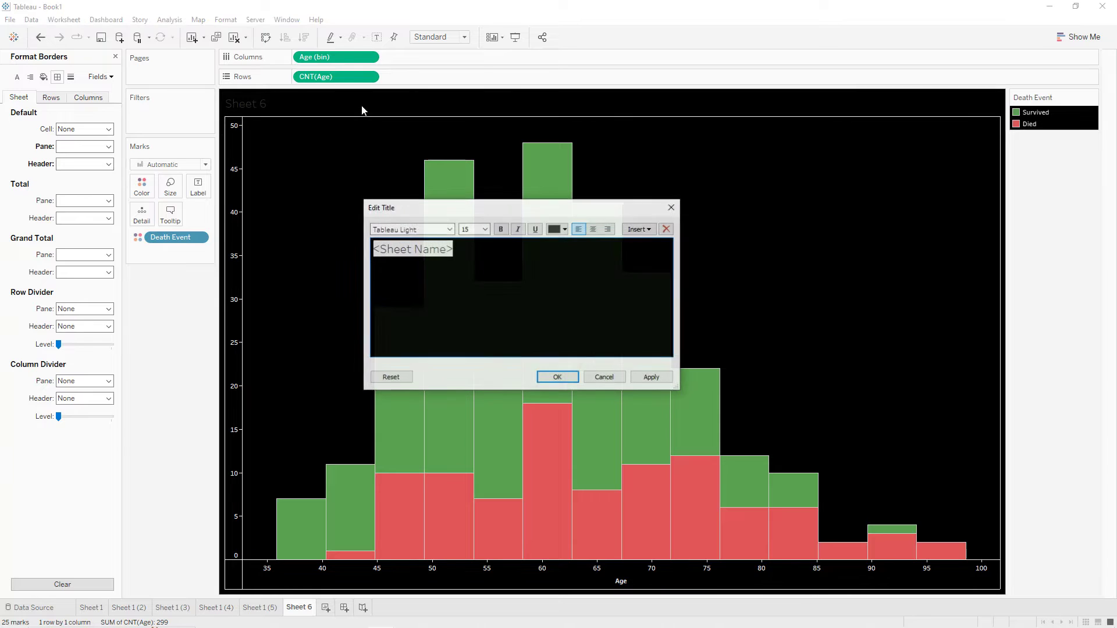
{"action": "key", "text": "BackSpace"}
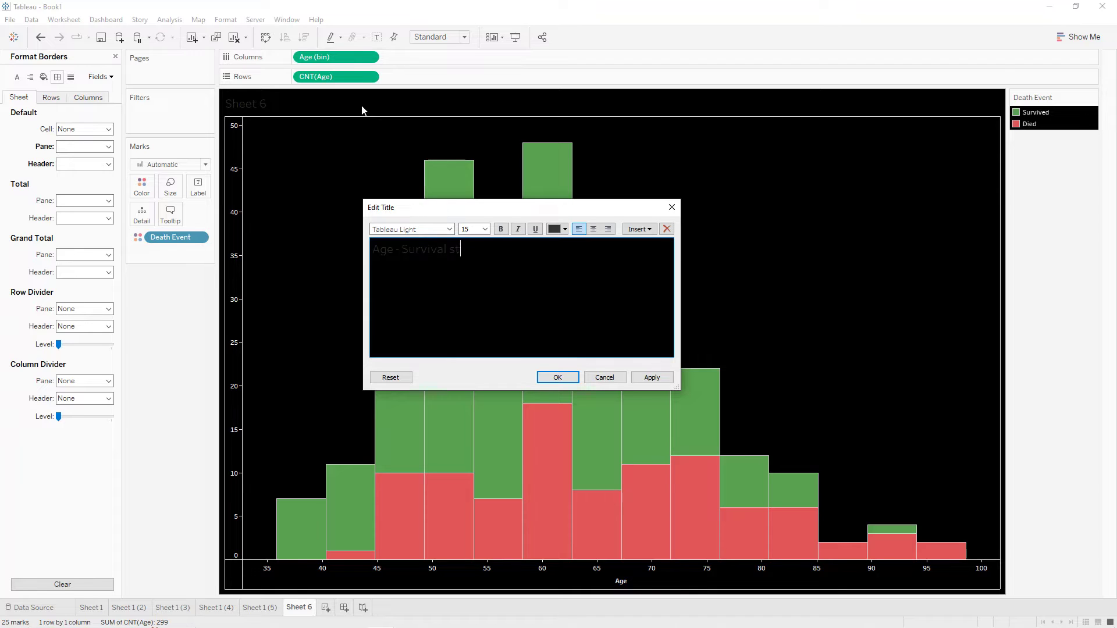
{"action": "key", "text": "ctrl+a"}
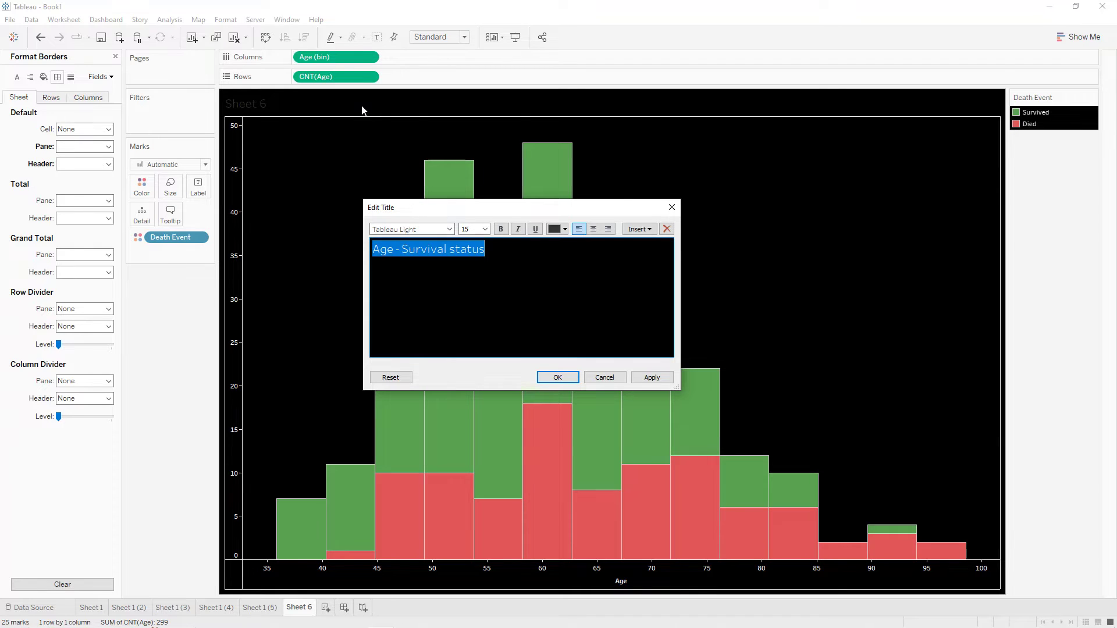
{"action": "left_click", "coordinate": [594, 229]}
{"action": "left_click", "coordinate": [501, 229]}
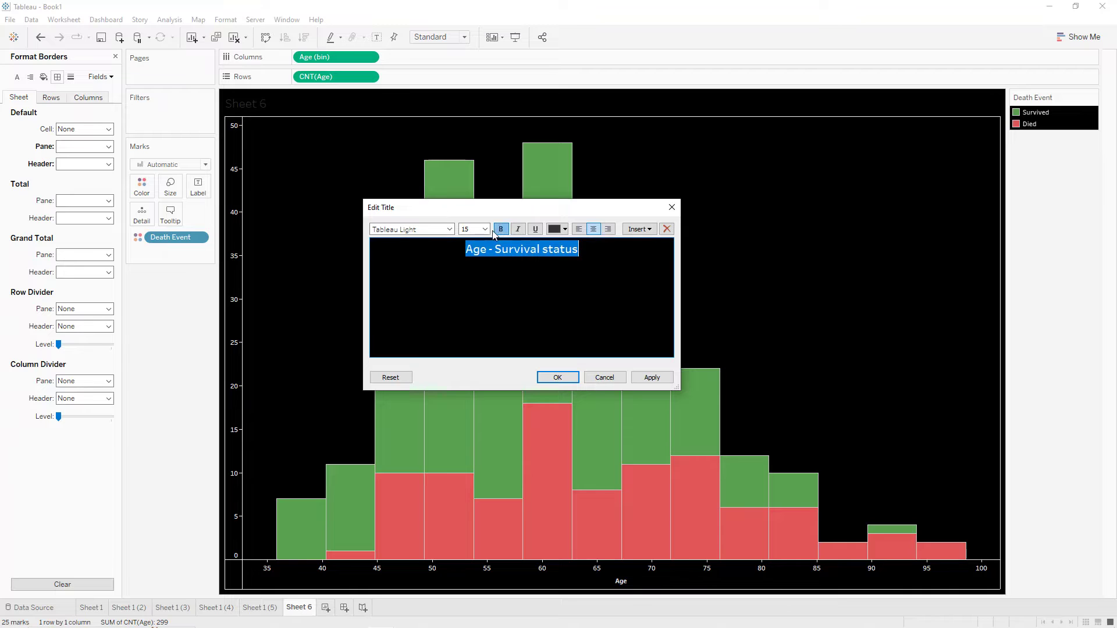
- Set the "Age - Survival status" title to font size 11 in white and apply it
{"action": "left_click", "coordinate": [484, 229]}
{"action": "left_click", "coordinate": [477, 255]}
{"action": "left_click", "coordinate": [485, 229]}
{"action": "left_click", "coordinate": [465, 262]}
{"action": "left_click", "coordinate": [564, 229]}
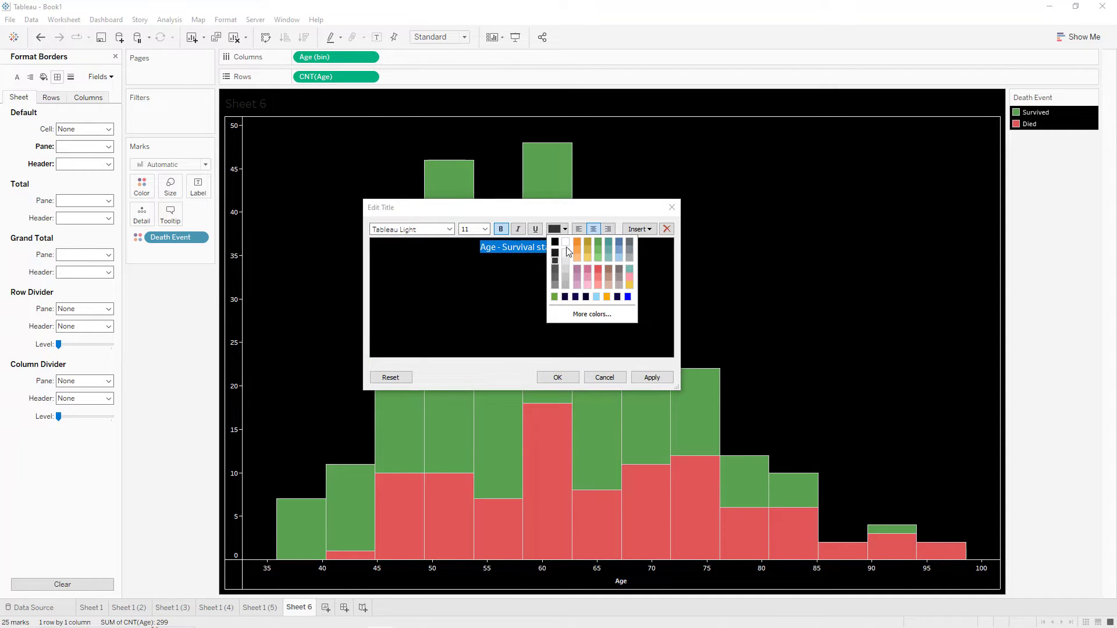
{"action": "left_click", "coordinate": [569, 247]}
{"action": "left_click", "coordinate": [651, 377]}
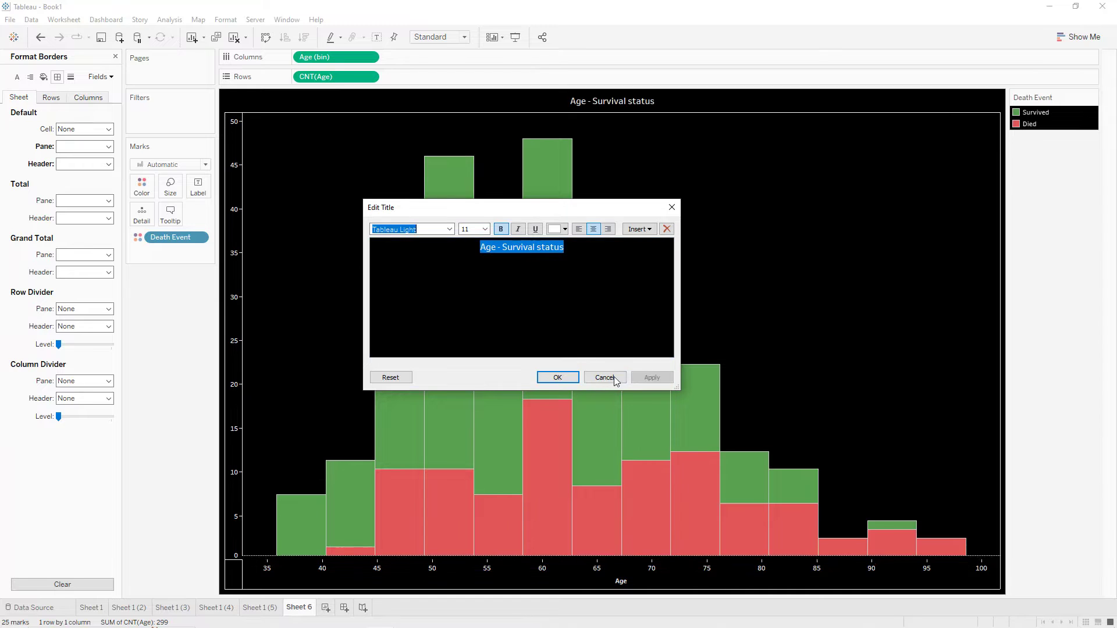
{"action": "left_click", "coordinate": [557, 377]}
- Add a white border around the "Age - Survival status" title
{"action": "right_click", "coordinate": [620, 103]}
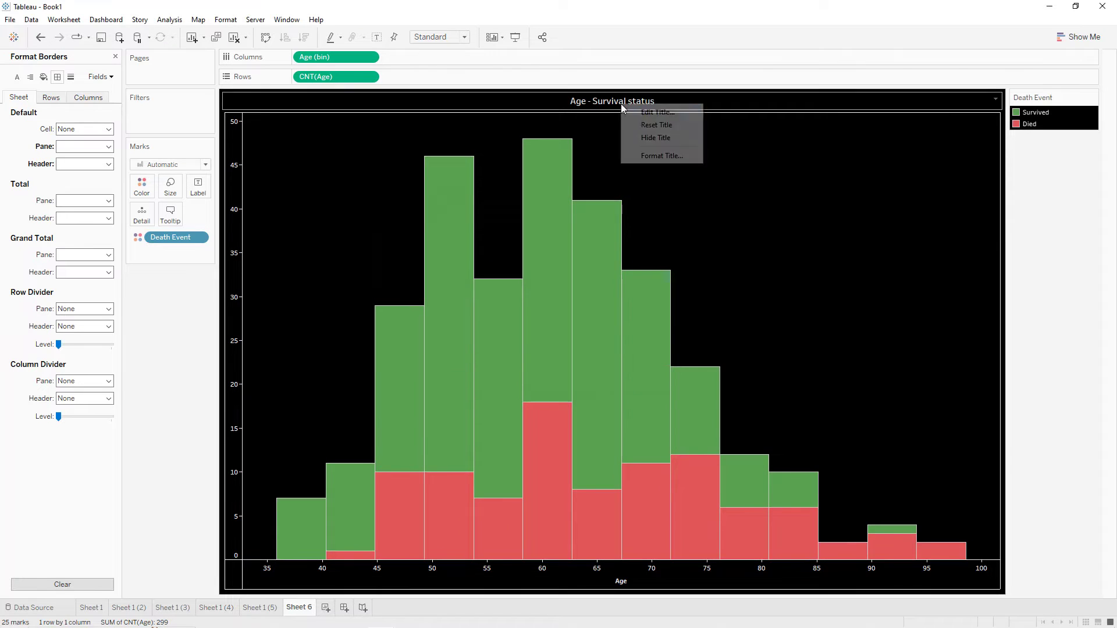
{"action": "left_click", "coordinate": [662, 156]}
{"action": "left_click", "coordinate": [84, 110]}
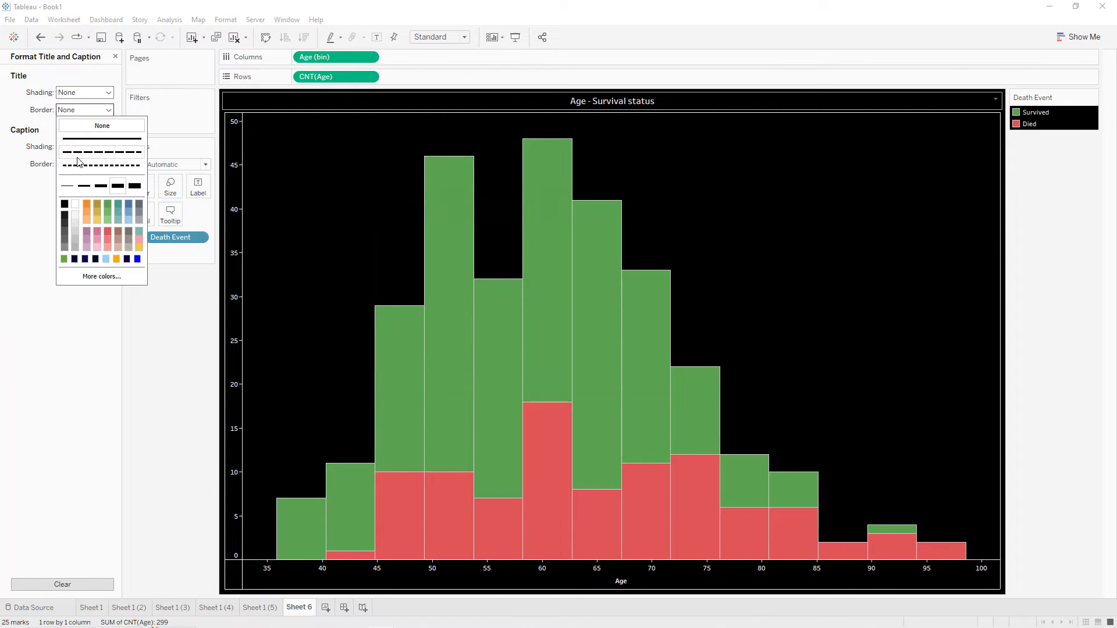
{"action": "left_click", "coordinate": [75, 204]}
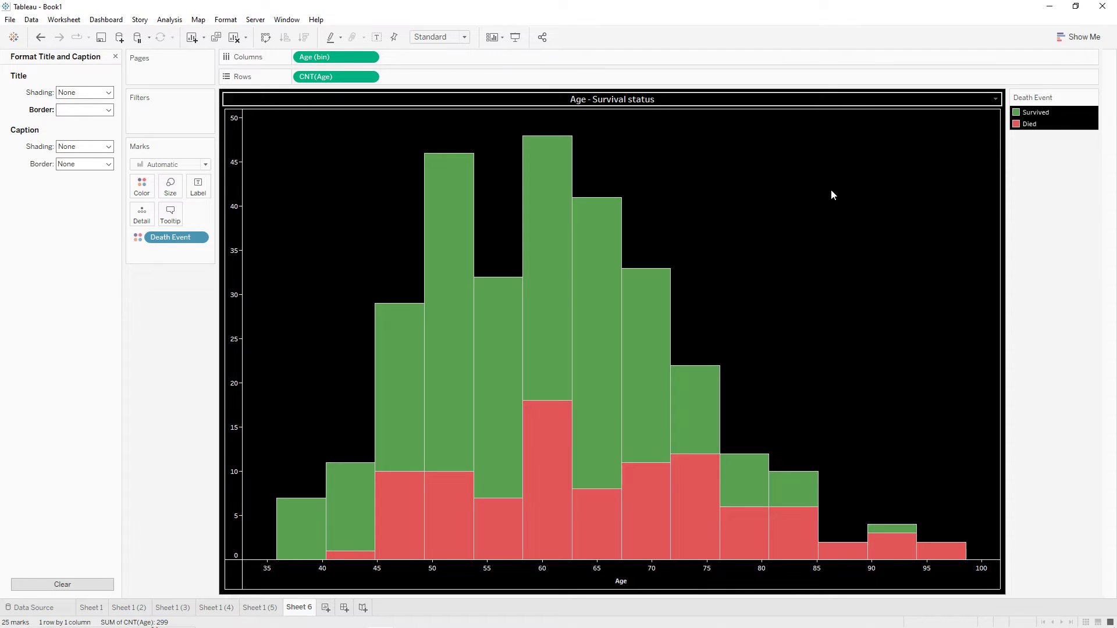
- Duplicate the Age histogram sheet and remove Death Event, CNT(Age) and Age (bin) from the copy
{"action": "right_click", "coordinate": [298, 609]}
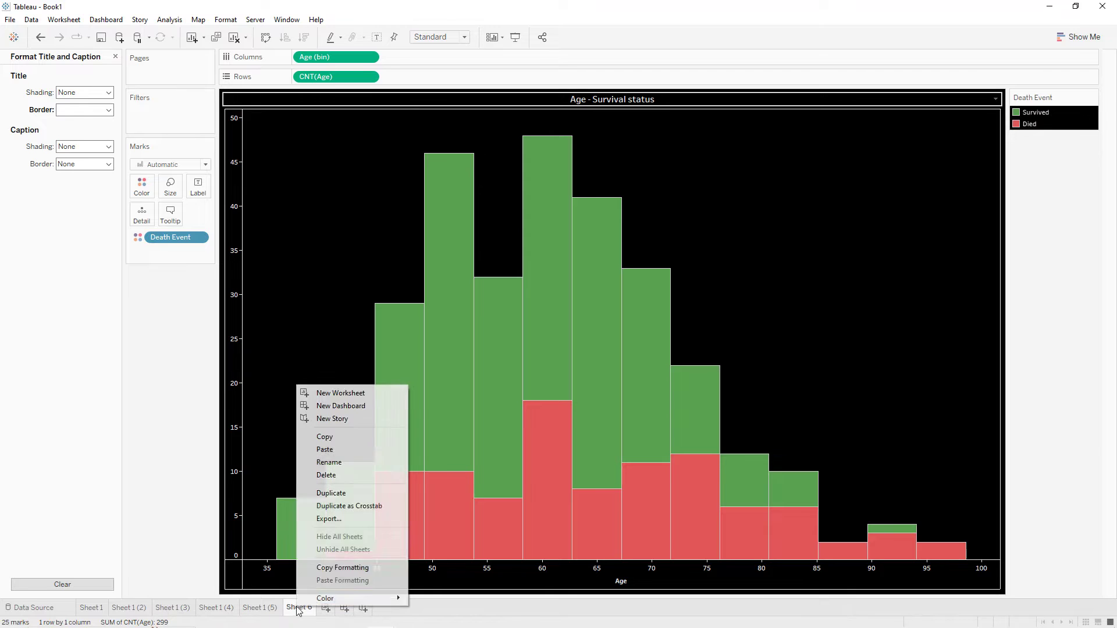
{"action": "left_click", "coordinate": [331, 493]}
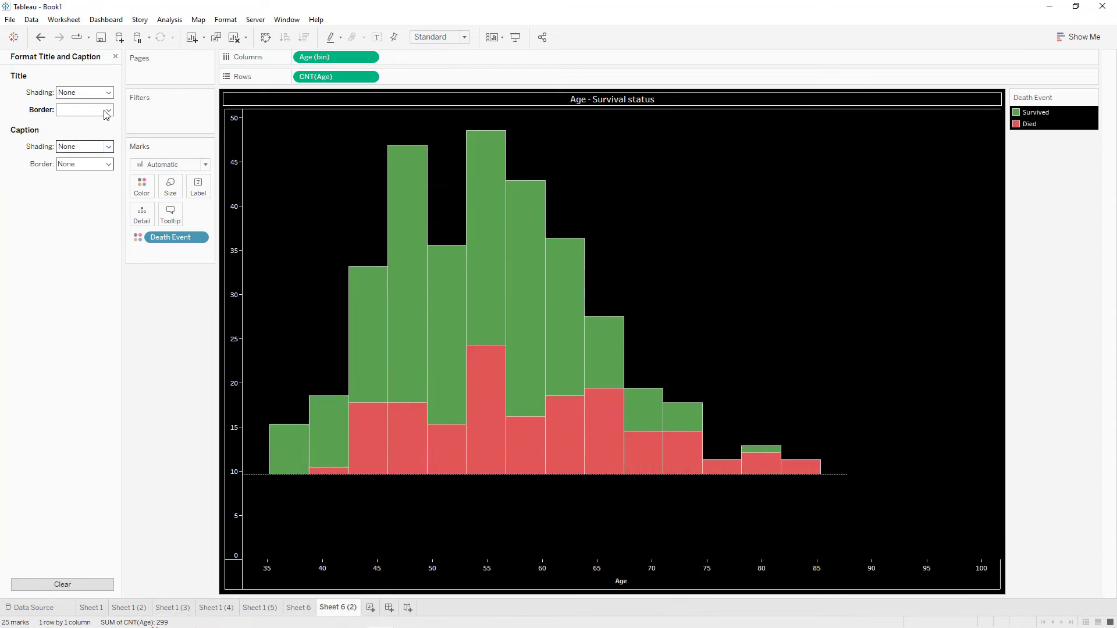
{"action": "left_click", "coordinate": [115, 56]}
{"action": "left_click_drag", "start_coordinate": [208, 237], "coordinate": [174, 273]}
{"action": "left_click_drag", "start_coordinate": [336, 76], "coordinate": [176, 307]}
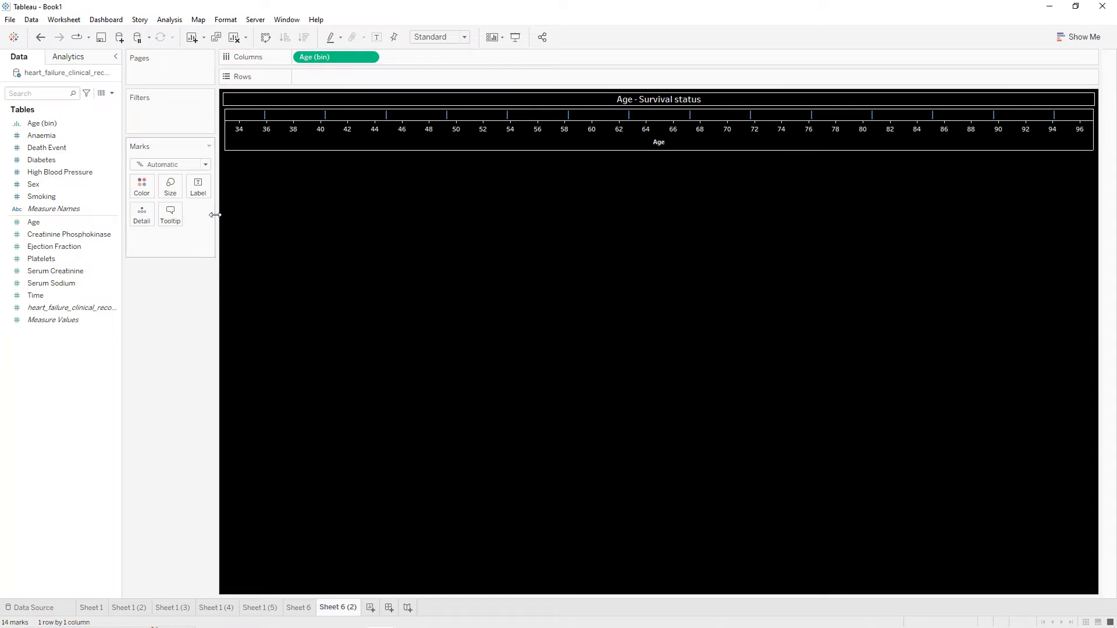
{"action": "left_click_drag", "start_coordinate": [329, 56], "coordinate": [172, 285]}
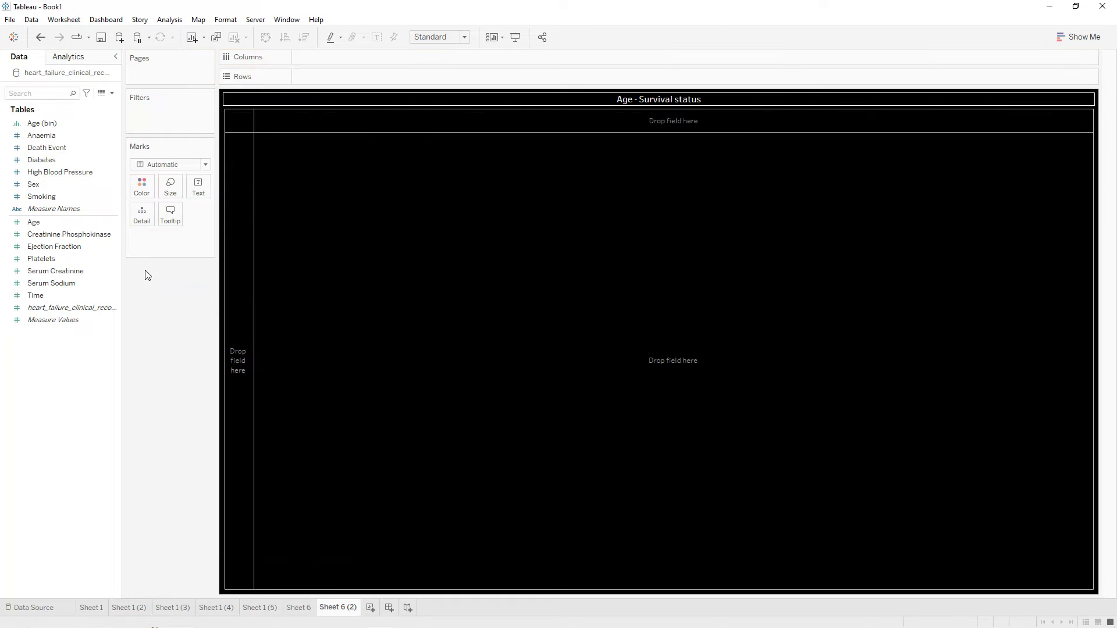
- Build a histogram of Creatinine Phosphokinase on the duplicated sheet and colour its bars by Death Event
{"action": "double_click", "coordinate": [70, 235]}
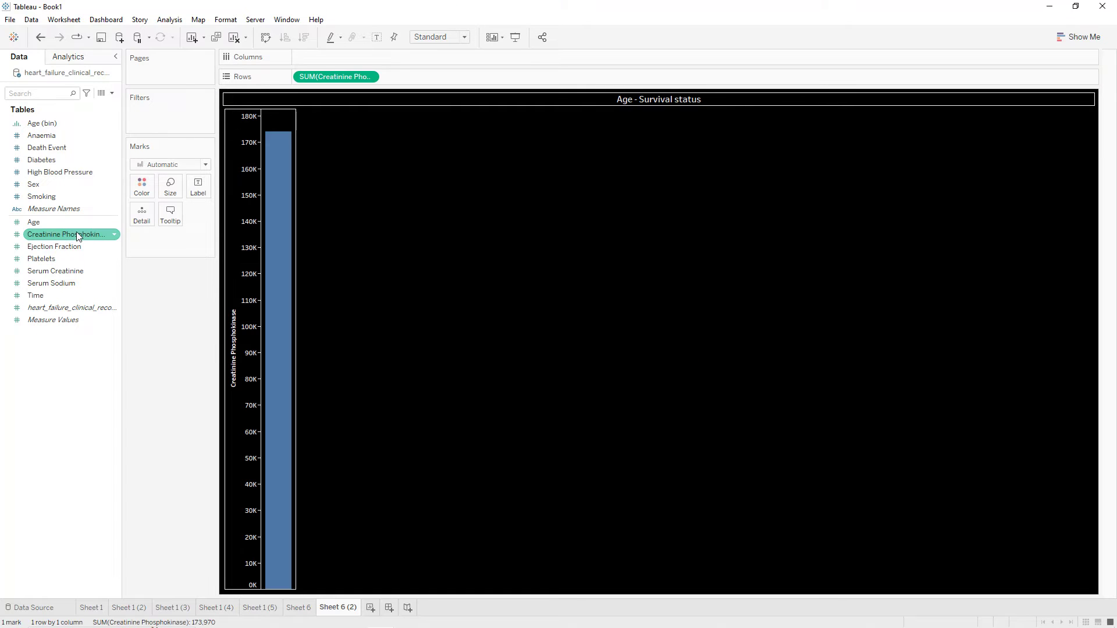
{"action": "left_click", "coordinate": [1079, 36]}
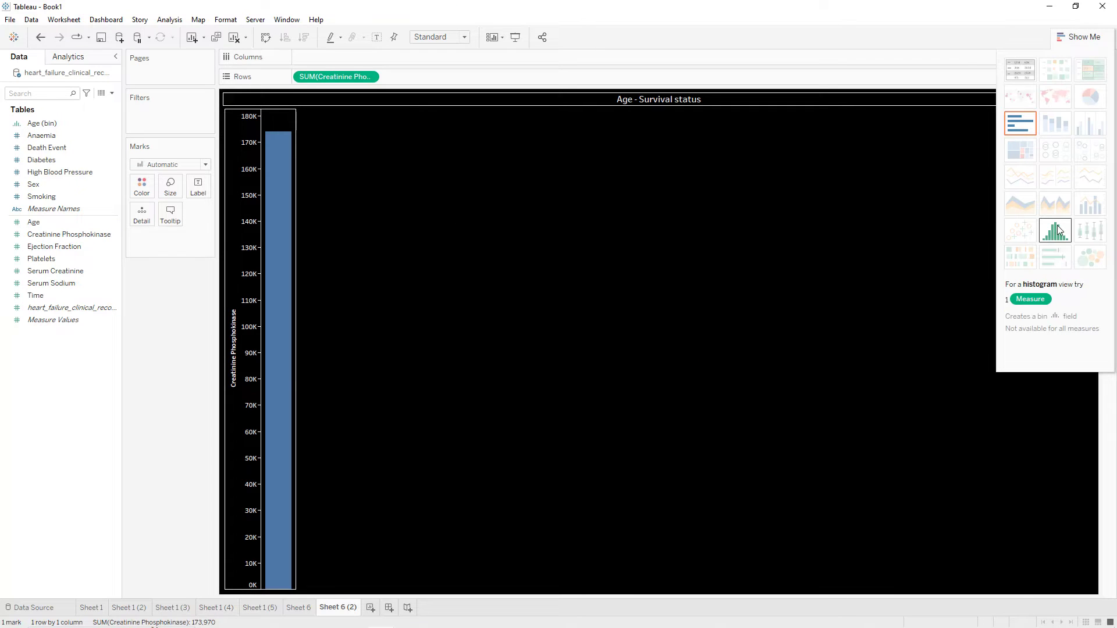
{"action": "left_click", "coordinate": [1058, 231]}
{"action": "left_click", "coordinate": [51, 161]}
{"action": "left_click_drag", "start_coordinate": [51, 163], "coordinate": [142, 189]}
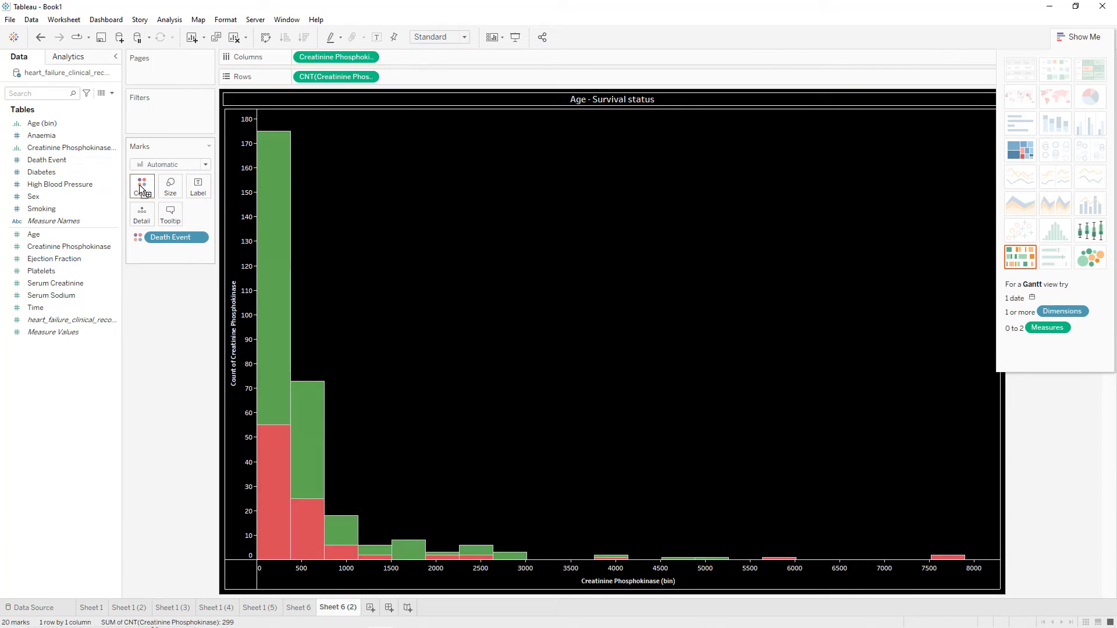
- Clear the title of the Count of Creatinine Phosphokinase axis
{"action": "double_click", "coordinate": [238, 324]}
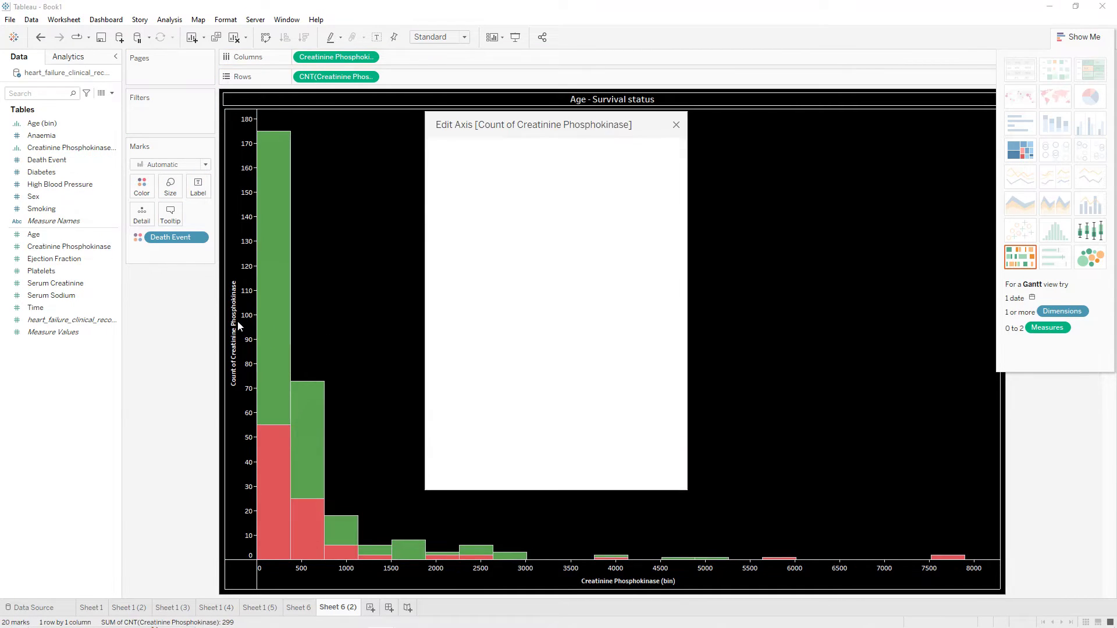
{"action": "triple_click", "coordinate": [556, 391]}
{"action": "key", "text": "BackSpace"}
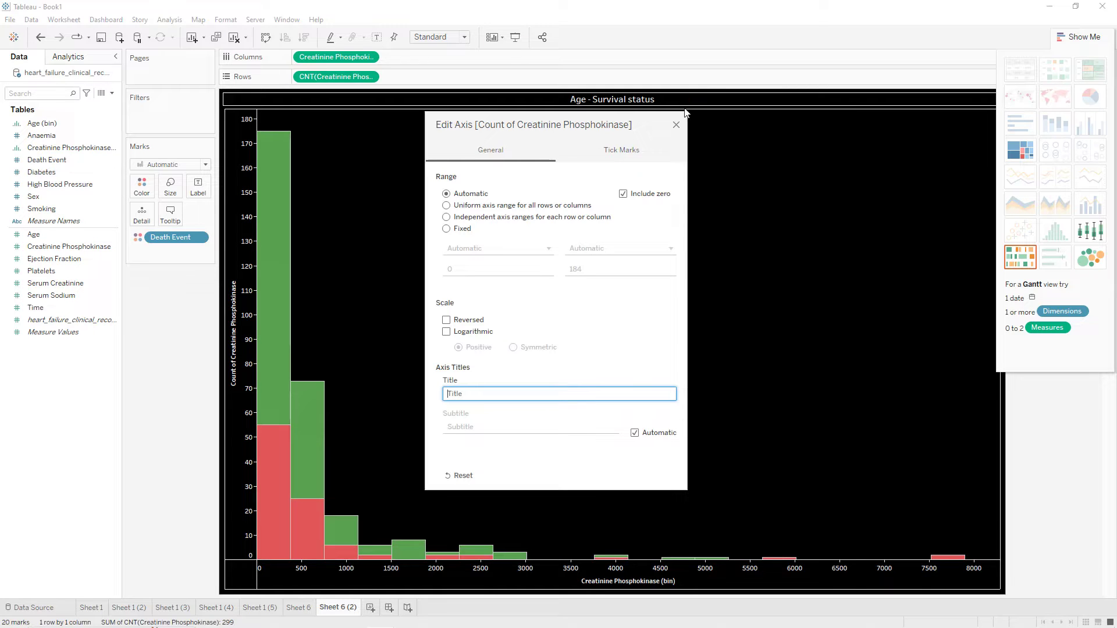
{"action": "left_click", "coordinate": [675, 125]}
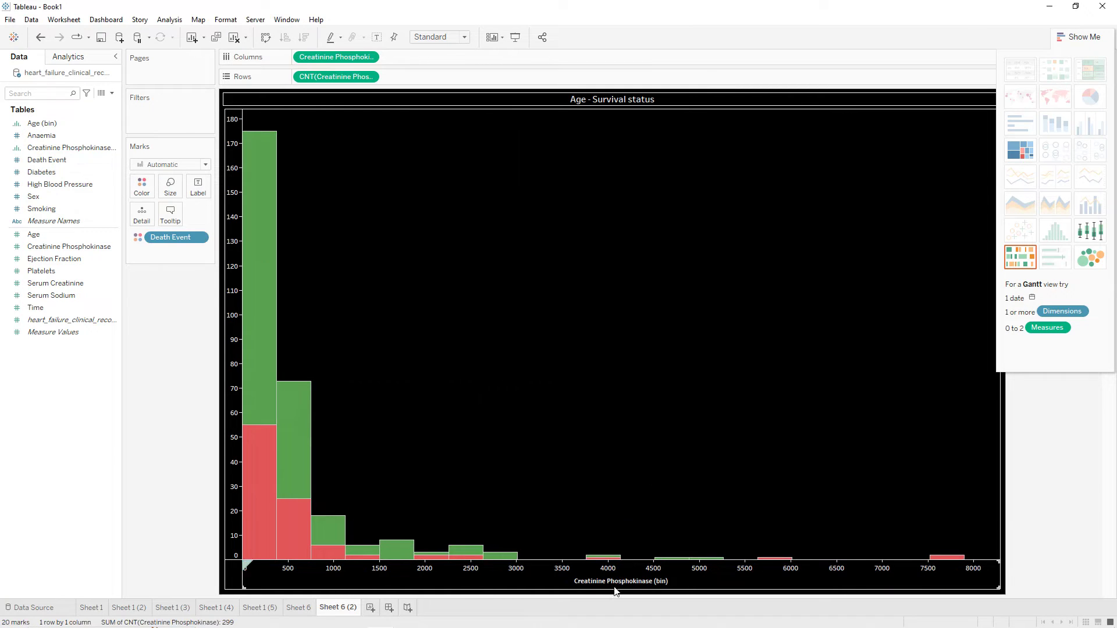
- Shorten the Creatinine Phosphokinase (bin) axis title to "Creatinine Phosphokinase"
{"action": "double_click", "coordinate": [615, 582]}
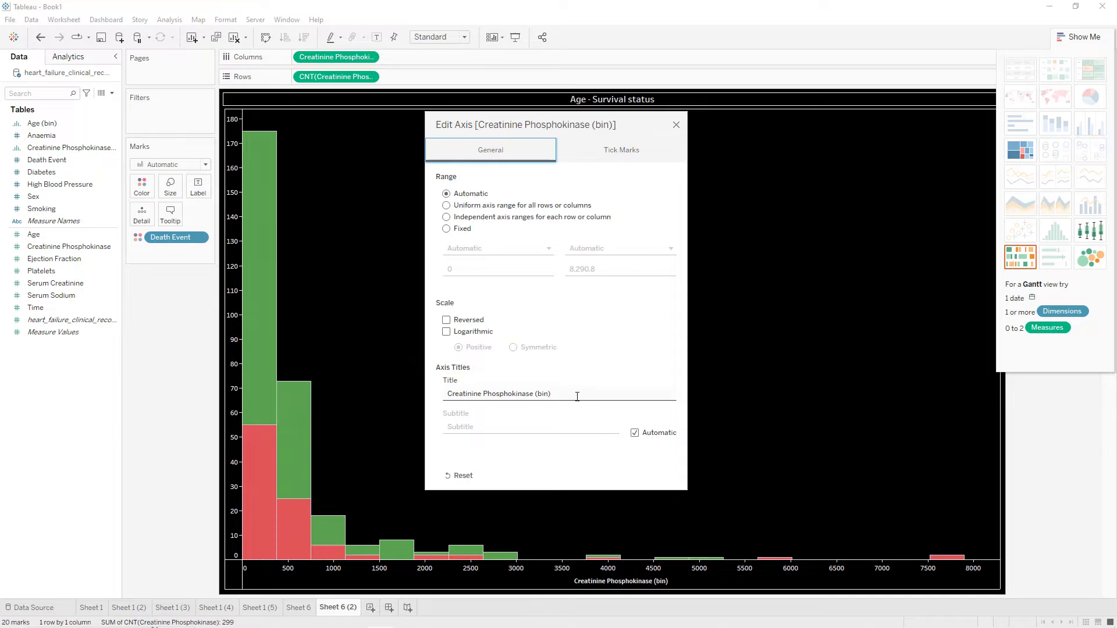
{"action": "left_click", "coordinate": [576, 394]}
{"action": "left_click", "coordinate": [576, 394]}
{"action": "key", "text": "BackSpace"}
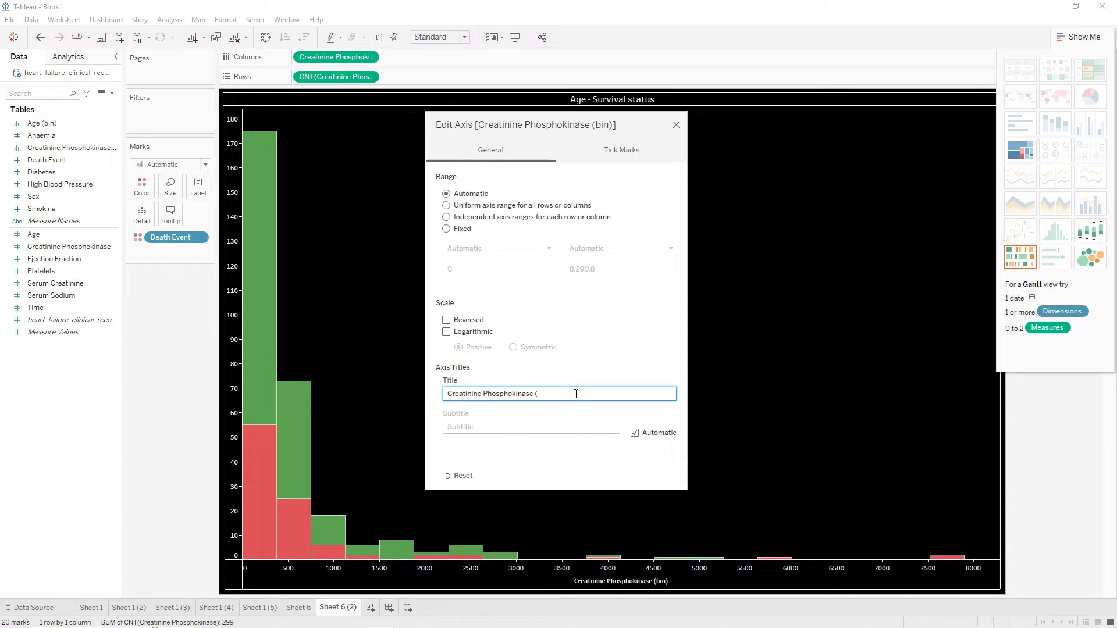
{"action": "key", "text": "Return"}
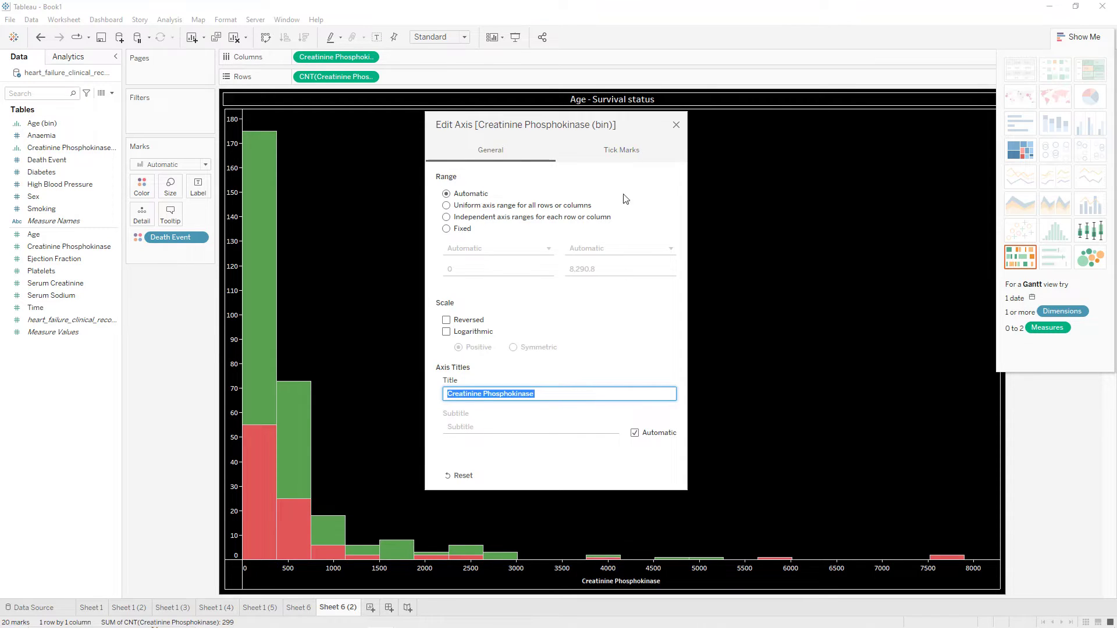
{"action": "left_click", "coordinate": [675, 128]}
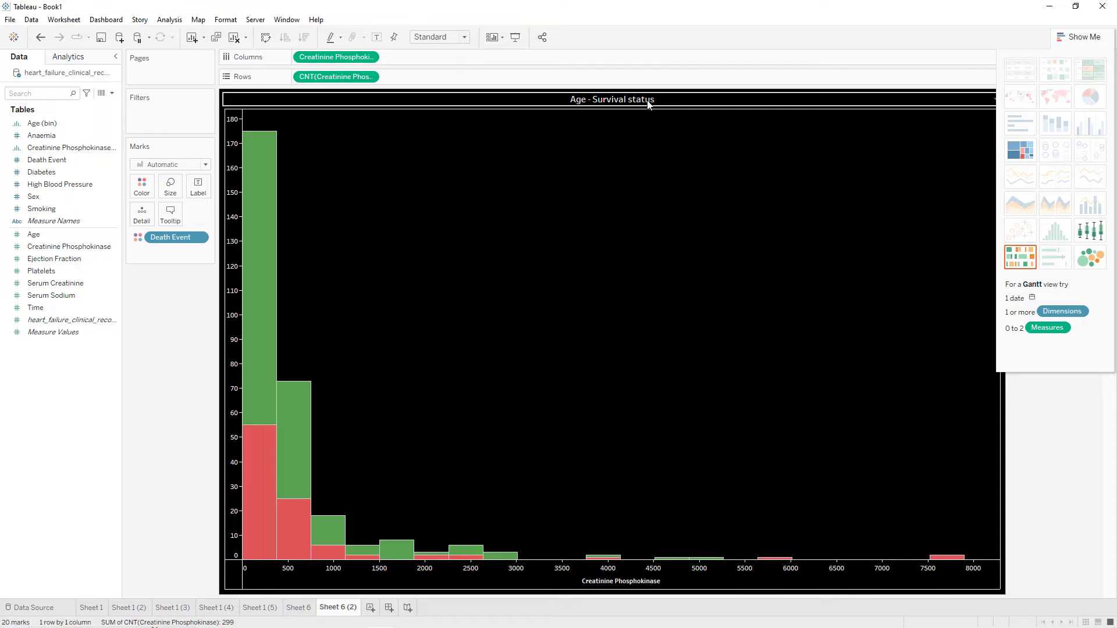
- Change the sheet title to a centred "Creatinine Phosphokinase - Survival status" and apply it
{"action": "double_click", "coordinate": [650, 102]}
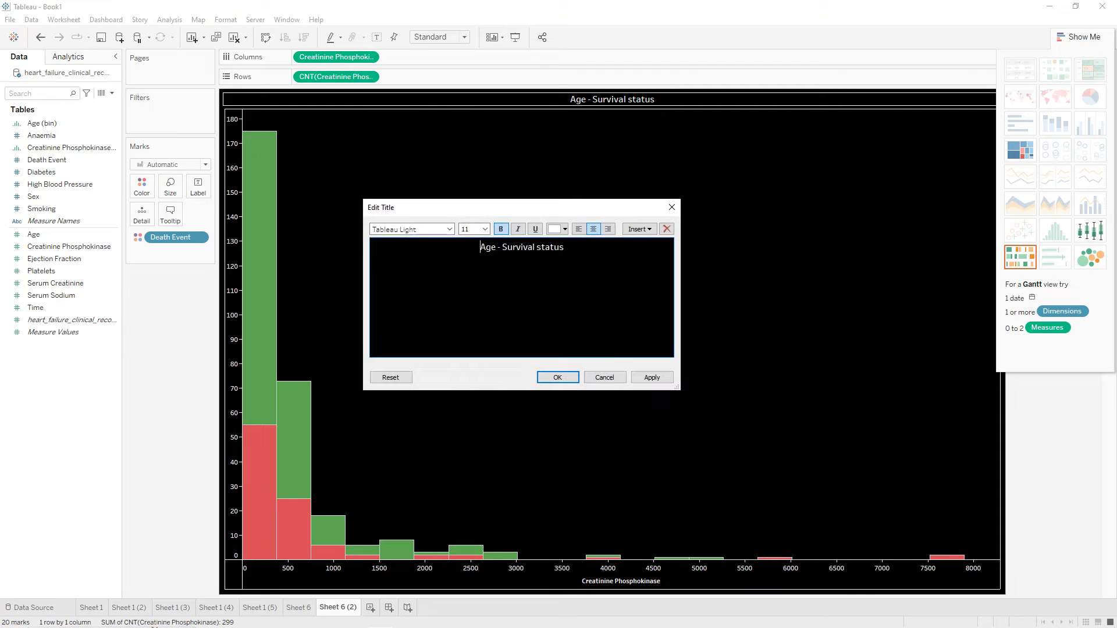
{"action": "triple_click", "coordinate": [487, 246]}
{"action": "left_click", "coordinate": [593, 232]}
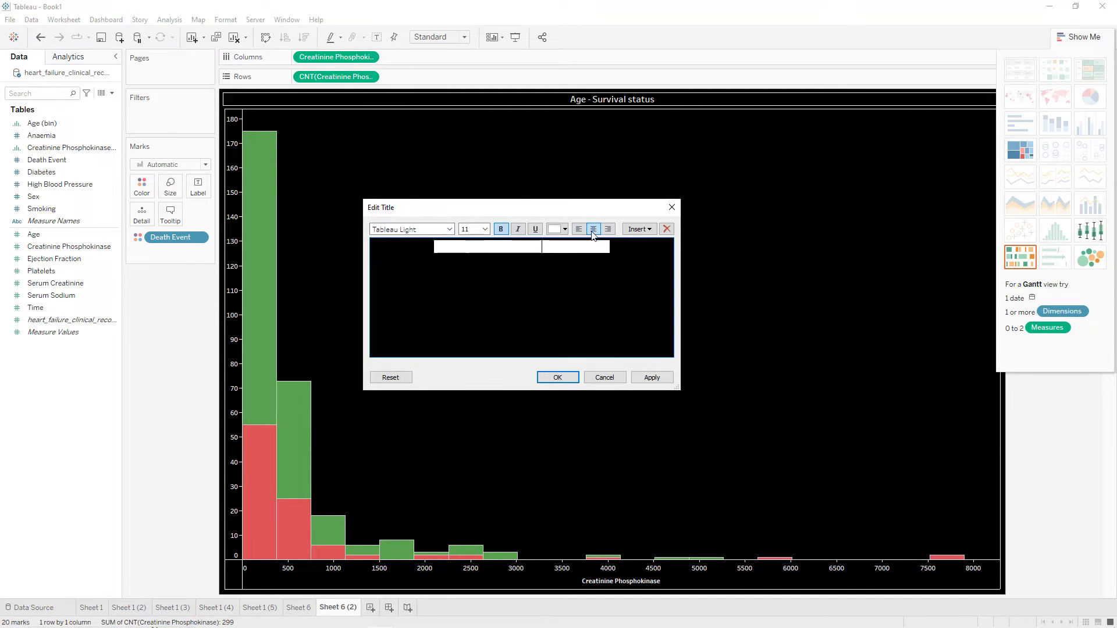
{"action": "left_click", "coordinate": [670, 381]}
{"action": "left_click", "coordinate": [559, 381]}
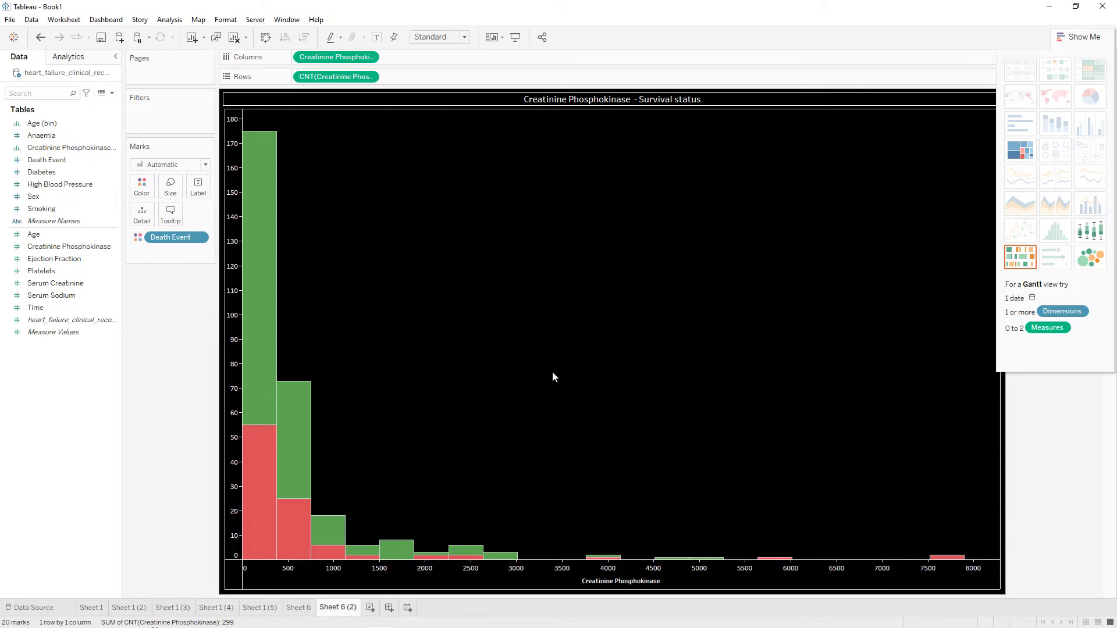
- Duplicate the Creatinine Phosphokinase histogram sheet and remove Death Event and both Creatinine Phosphokinase fields from the copy
{"action": "right_click", "coordinate": [348, 606]}
{"action": "left_click", "coordinate": [382, 490]}
{"action": "left_click_drag", "start_coordinate": [177, 250], "coordinate": [174, 280]}
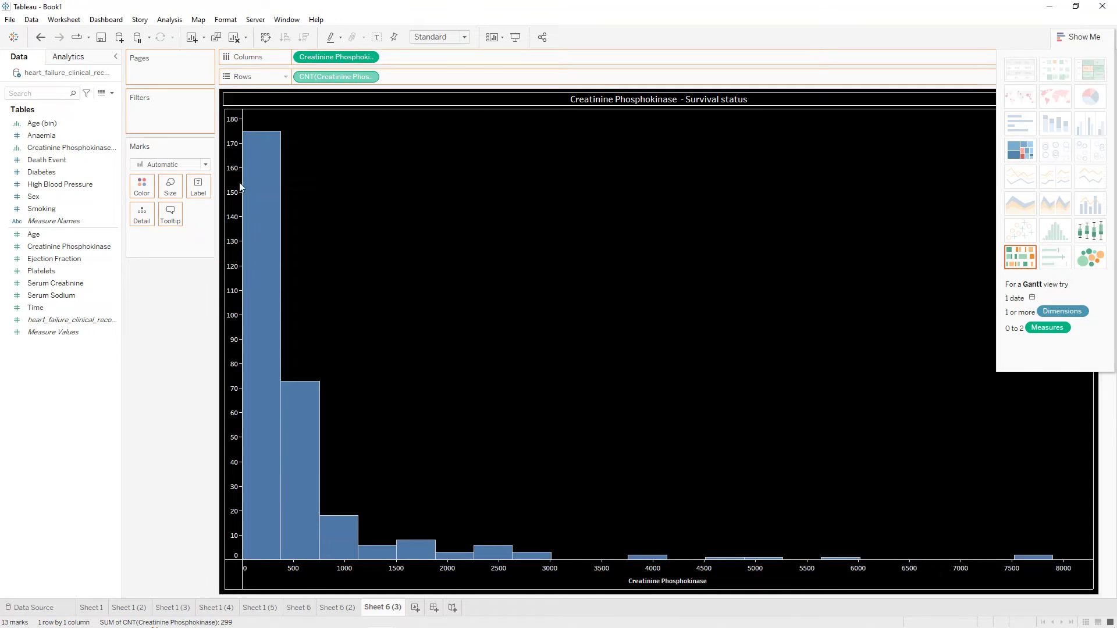
{"action": "left_click_drag", "start_coordinate": [328, 57], "coordinate": [170, 286]}
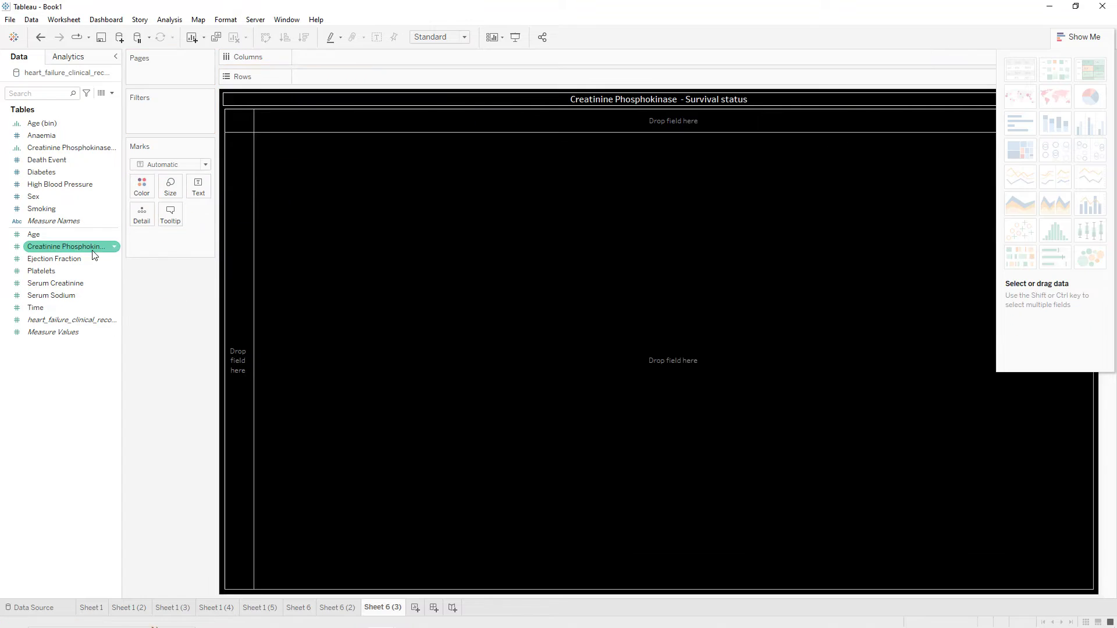
- Build a histogram of Ejection Fraction on the duplicated sheet and colour its bars by Death Event
{"action": "double_click", "coordinate": [84, 261]}
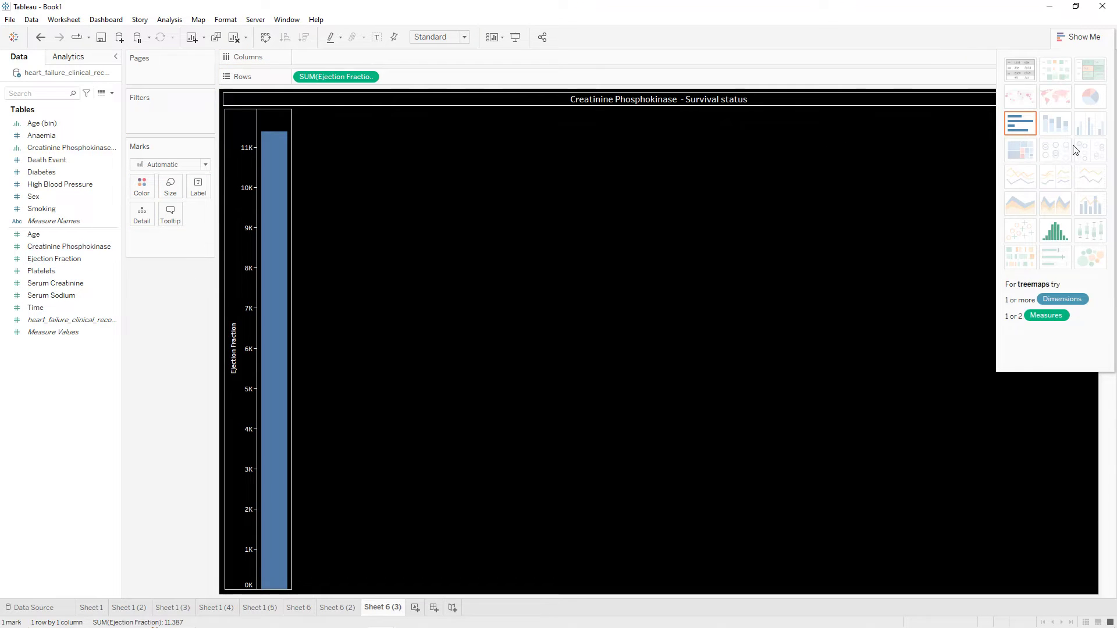
{"action": "left_click", "coordinate": [1055, 231]}
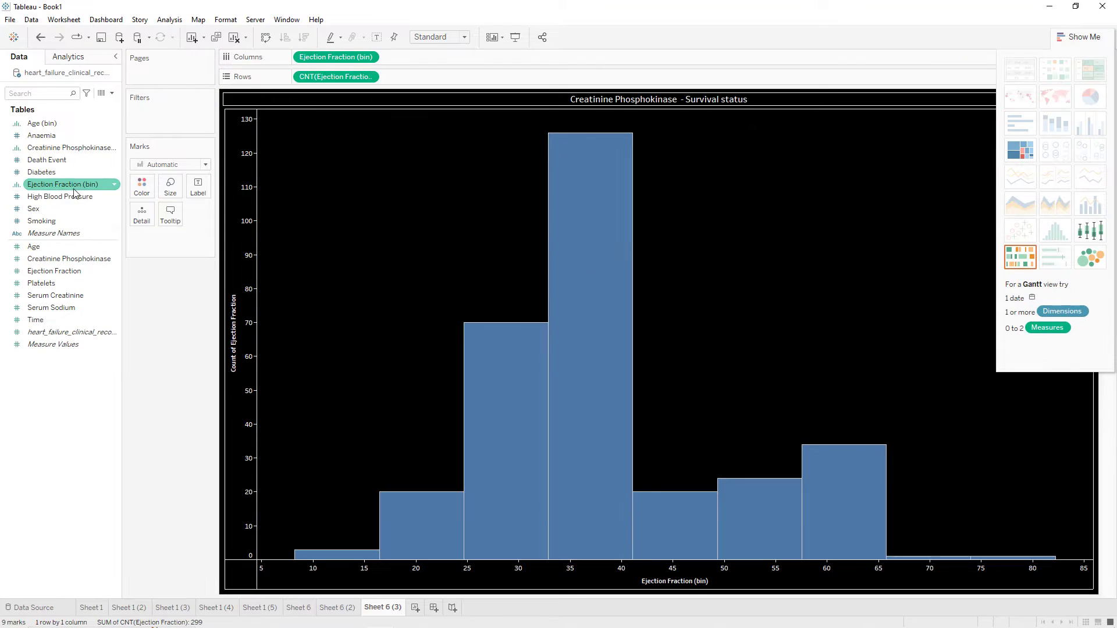
{"action": "left_click_drag", "start_coordinate": [58, 165], "coordinate": [142, 189]}
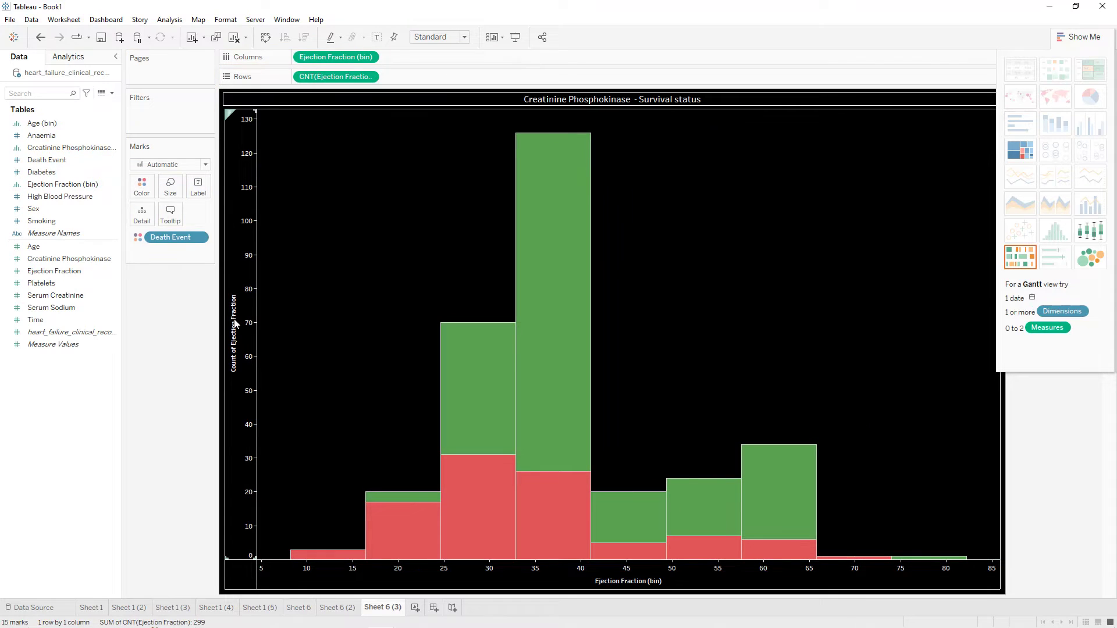
- Clear the title of the Count of Ejection Fraction axis
{"action": "double_click", "coordinate": [235, 324]}
{"action": "left_click", "coordinate": [566, 393]}
{"action": "key", "text": "BackSpace"}
{"action": "left_click", "coordinate": [680, 123]}
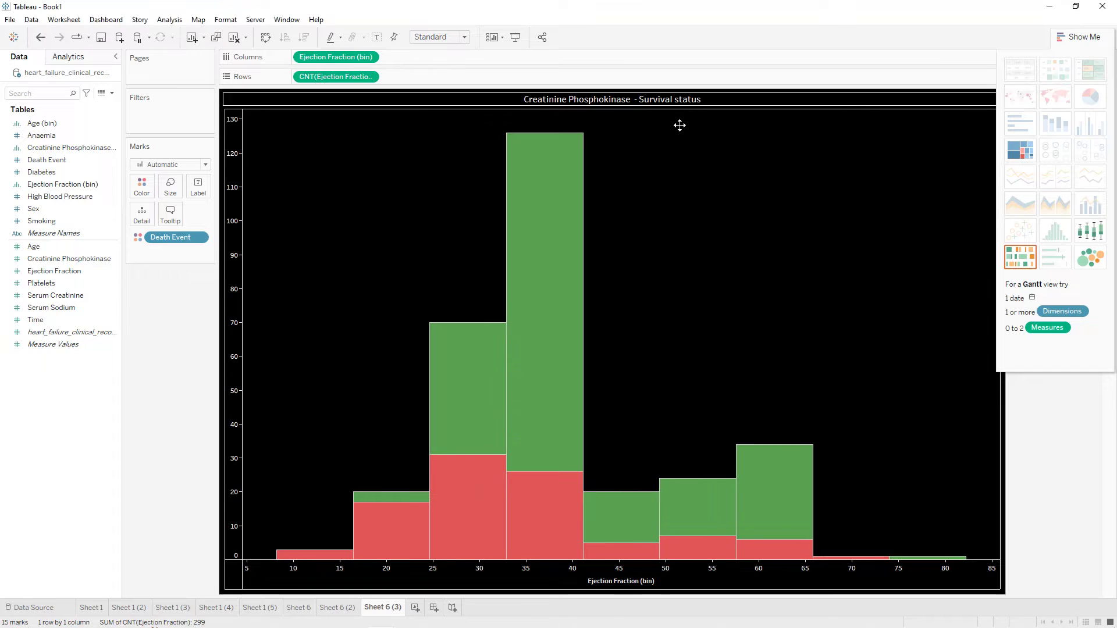
- Shorten the Ejection Fraction (bin) axis title to "Ejection Fraction"
{"action": "double_click", "coordinate": [637, 587]}
{"action": "left_click", "coordinate": [554, 396]}
{"action": "left_click", "coordinate": [554, 396]}
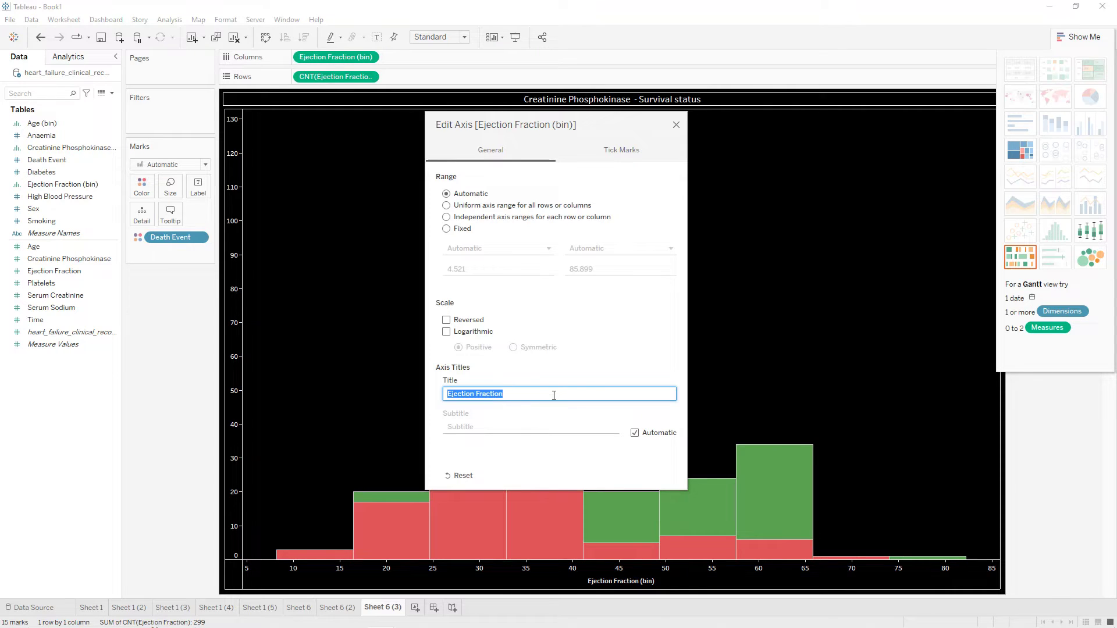
{"action": "left_click", "coordinate": [676, 126]}
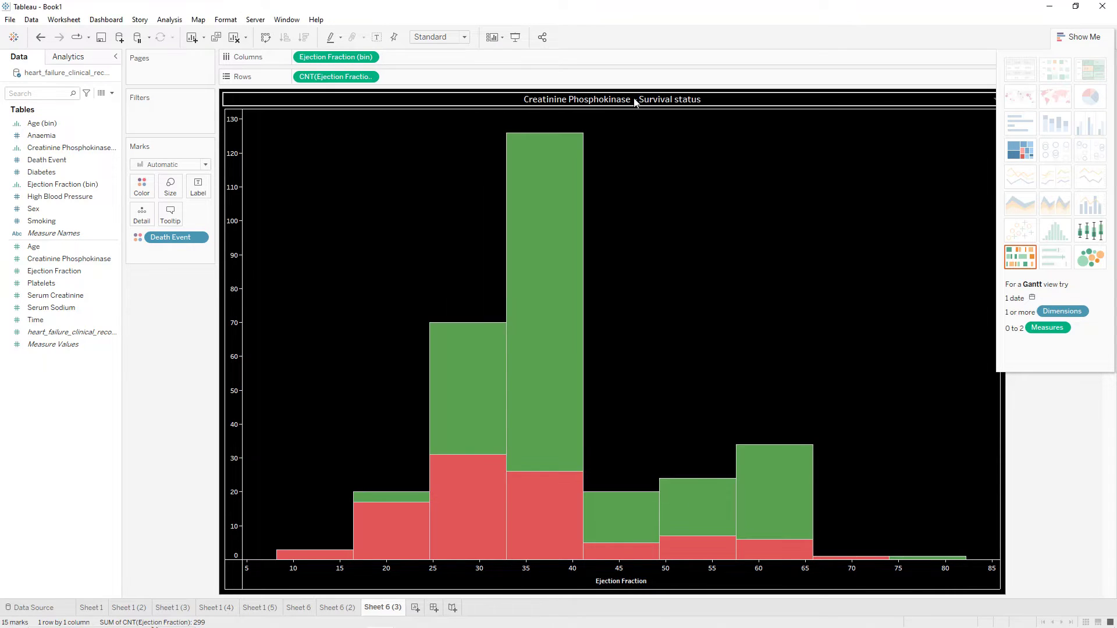
- Change the sheet title to a centred "Ejection Fraction - Survival status" and apply it
{"action": "double_click", "coordinate": [637, 102]}
{"action": "left_click_drag", "start_coordinate": [530, 247], "coordinate": [436, 251]}
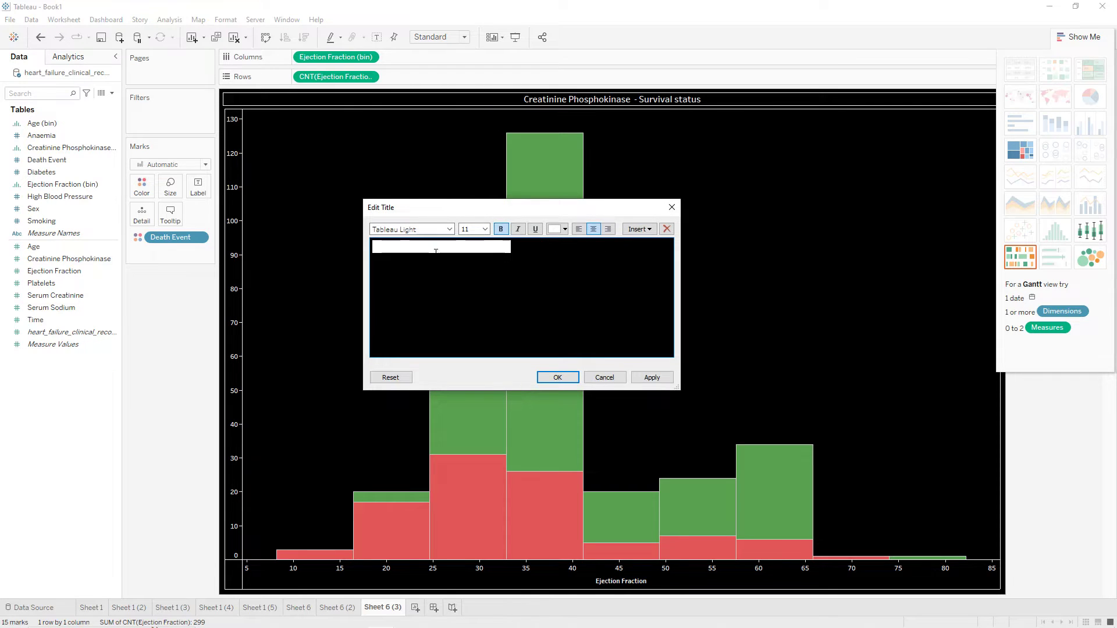
{"action": "left_click", "coordinate": [593, 230]}
{"action": "left_click", "coordinate": [652, 377]}
{"action": "left_click", "coordinate": [557, 377]}
- Collapse the chart suggestions and hide the Death Event legend on the Ejection Fraction sheet
{"action": "left_click", "coordinate": [1081, 44]}
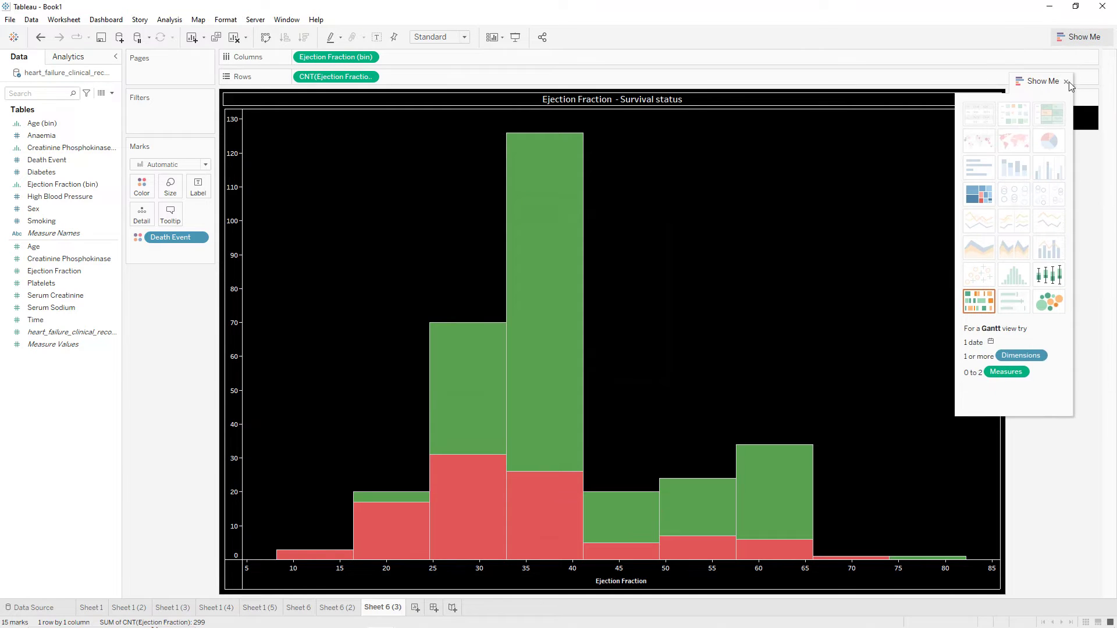
{"action": "left_click", "coordinate": [1094, 98]}
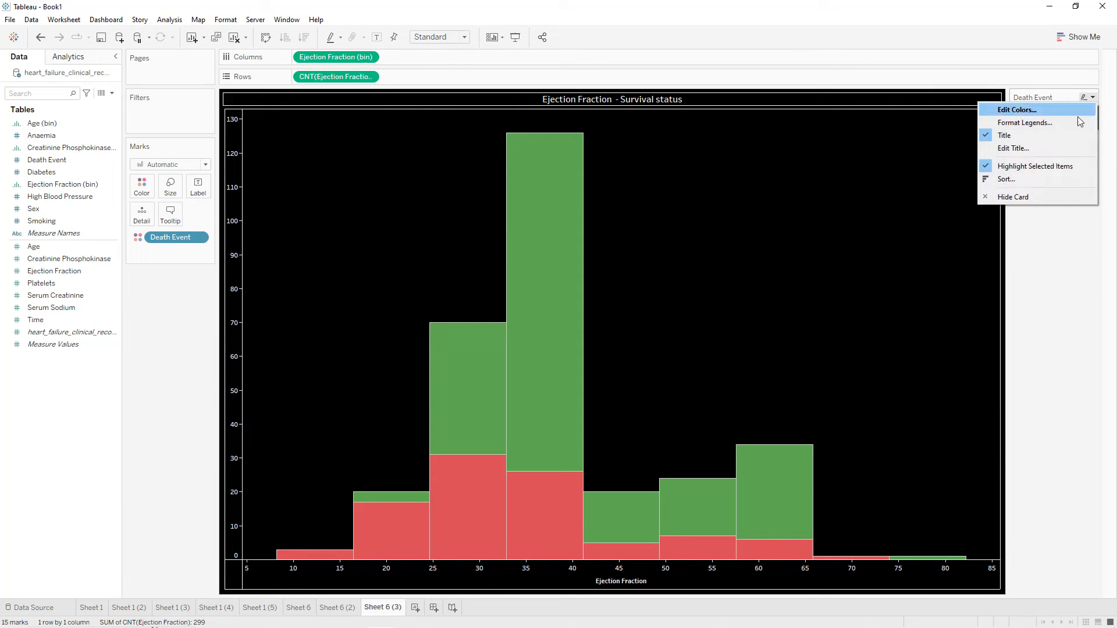
{"action": "left_click", "coordinate": [1041, 199]}
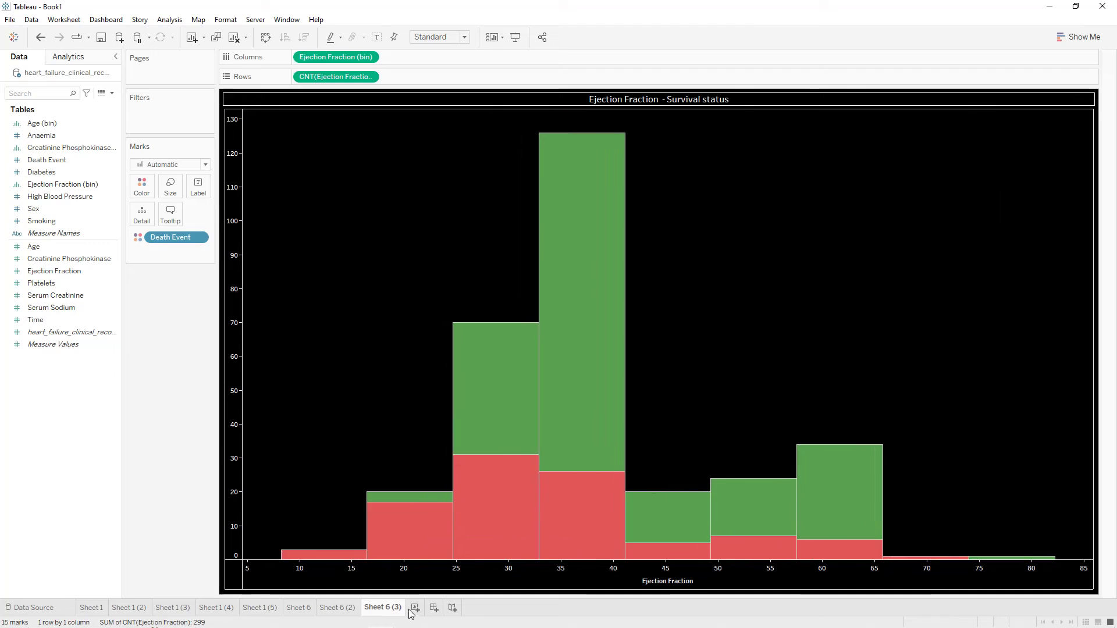
- Hide the Death Event legend on the Creatinine Phosphokinase sheet and switch to the Age histogram sheet
{"action": "left_click", "coordinate": [344, 609]}
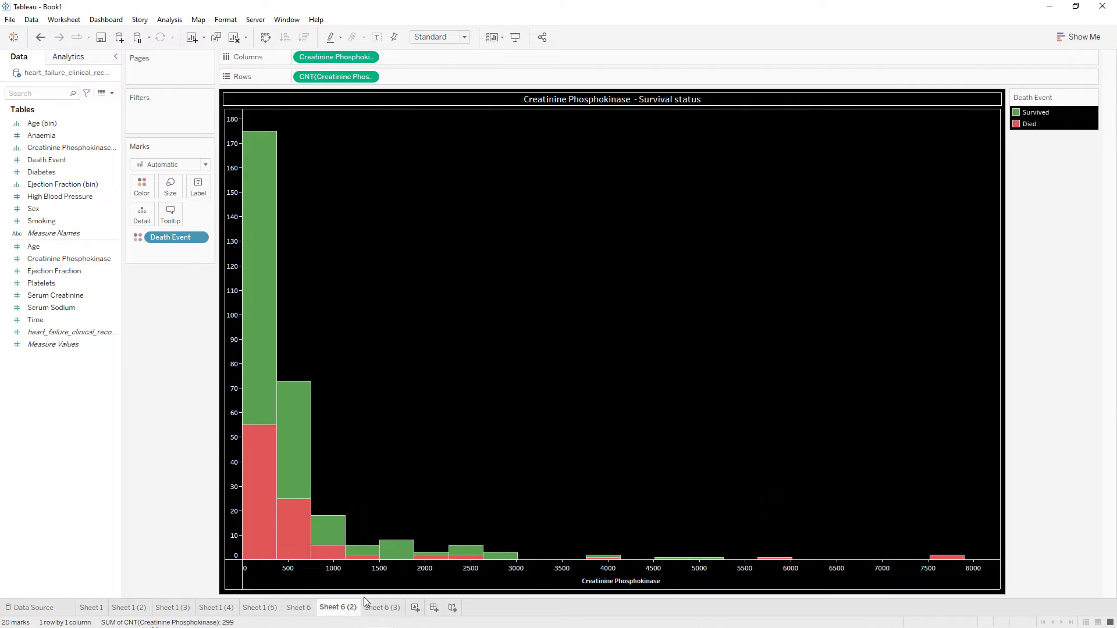
{"action": "left_click", "coordinate": [1094, 99]}
{"action": "left_click", "coordinate": [1023, 198]}
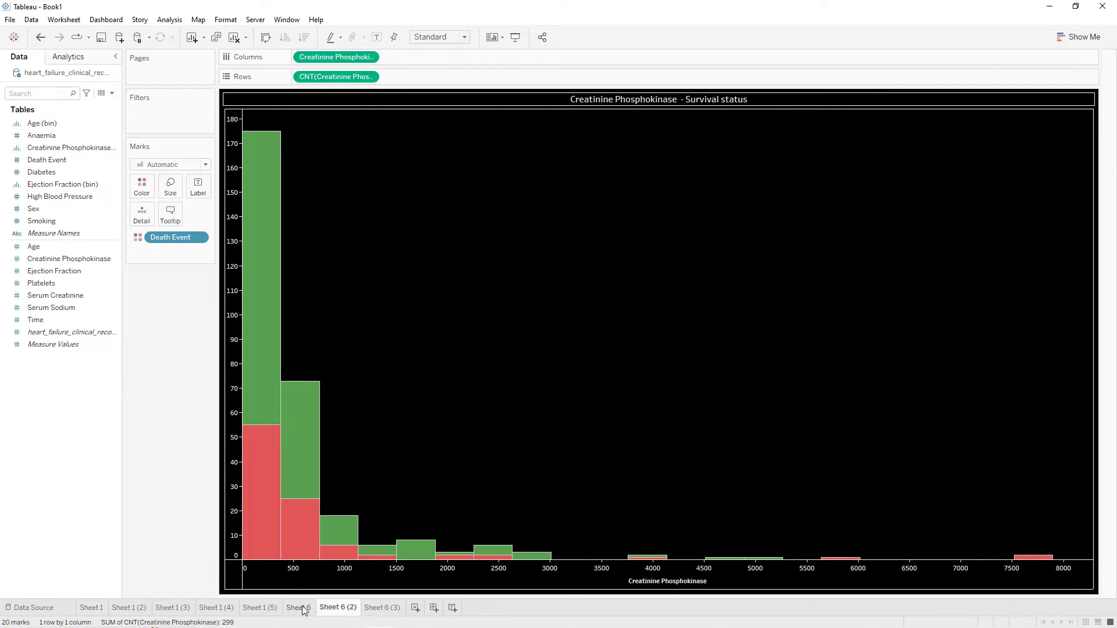
{"action": "left_click", "coordinate": [299, 608]}
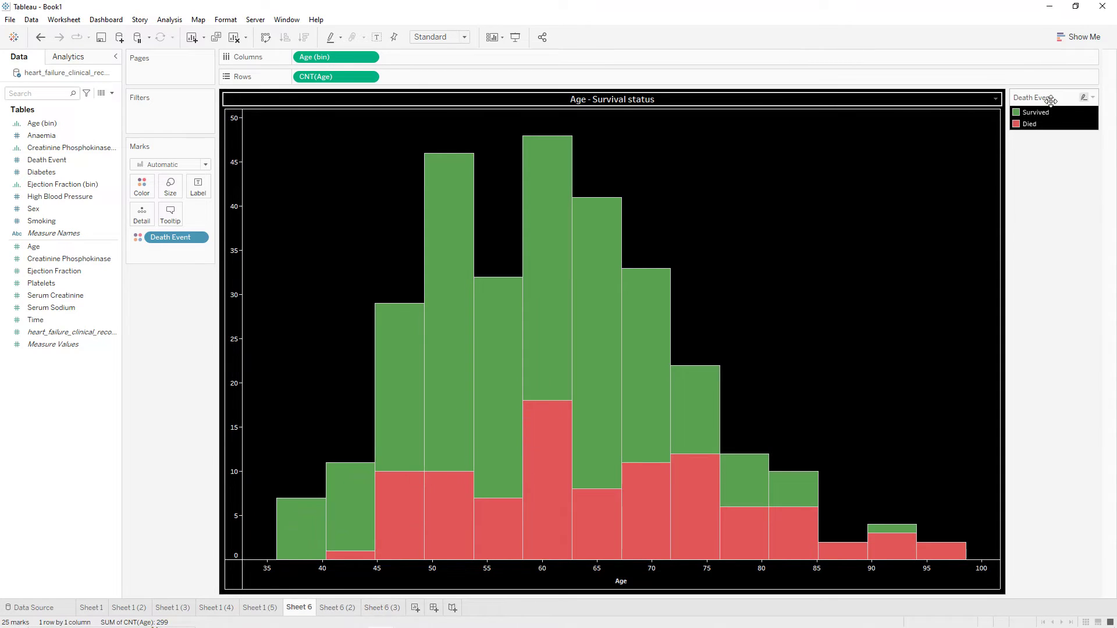
- Duplicate the Ejection Fraction histogram sheet and remove CNT(Ejection Fraction), Ejection Fraction (bin) and Death Event from the copy
{"action": "left_click", "coordinate": [384, 609]}
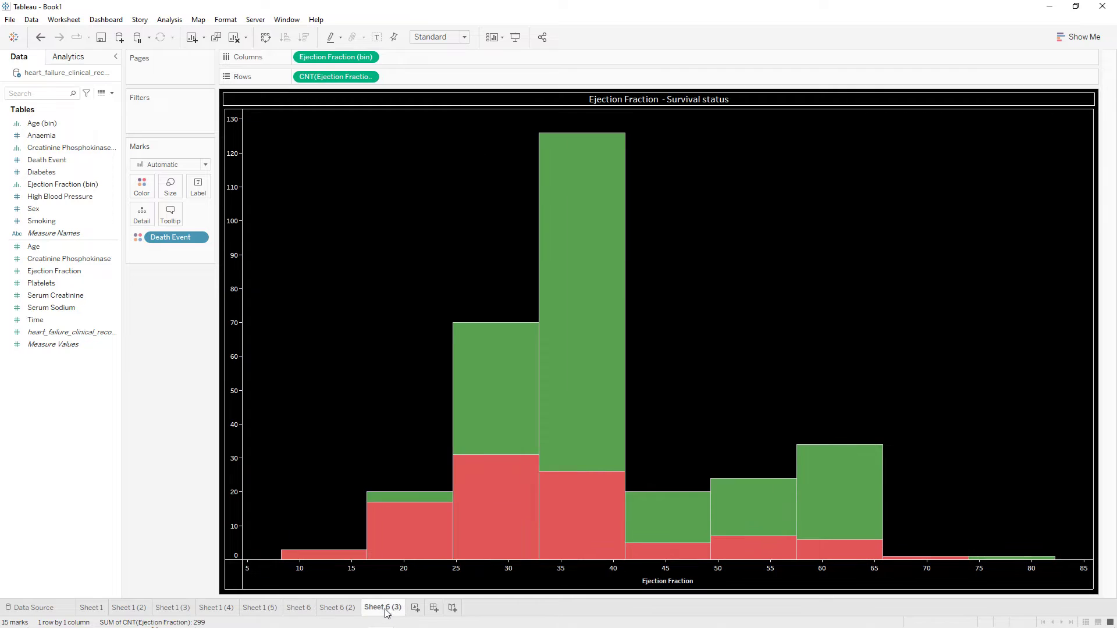
{"action": "right_click", "coordinate": [386, 608]}
{"action": "left_click", "coordinate": [416, 492]}
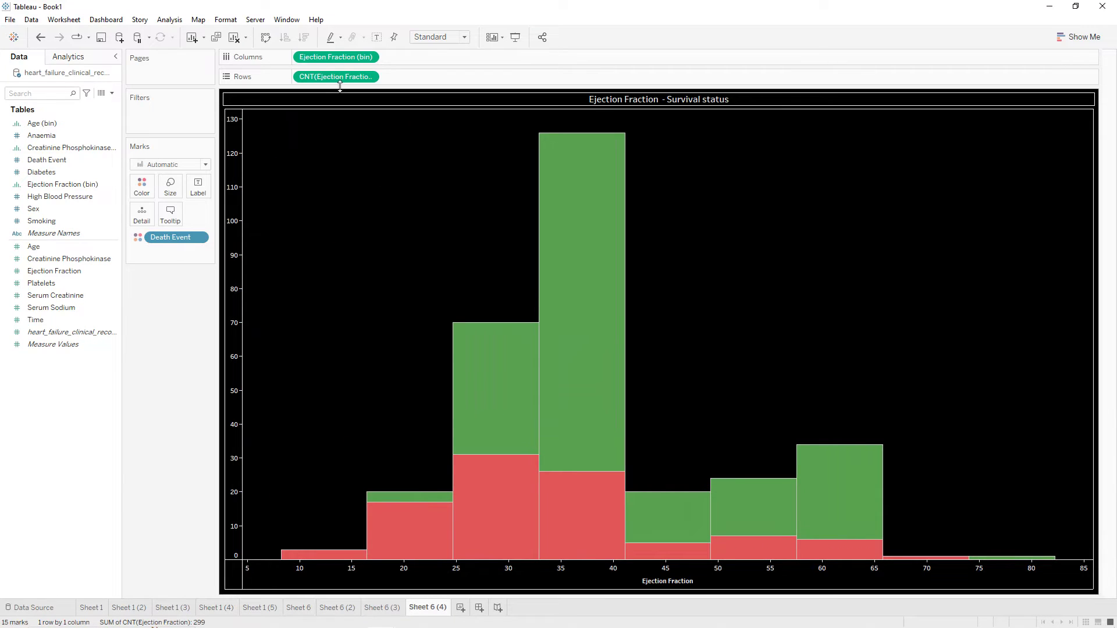
{"action": "left_click_drag", "start_coordinate": [341, 78], "coordinate": [221, 273]}
{"action": "left_click_drag", "start_coordinate": [356, 58], "coordinate": [178, 299]}
{"action": "left_click_drag", "start_coordinate": [167, 242], "coordinate": [168, 308]}
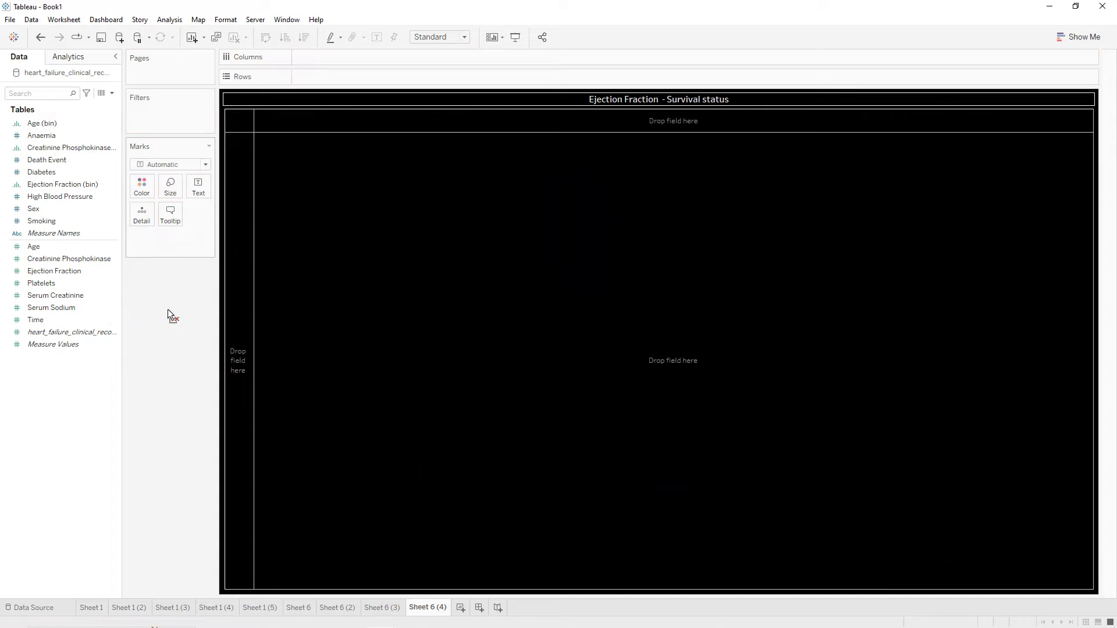
- Build a histogram of Platelets on the duplicated sheet and colour its bars by Death Event
{"action": "left_click_drag", "start_coordinate": [77, 287], "coordinate": [316, 140]}
{"action": "left_click", "coordinate": [1083, 37]}
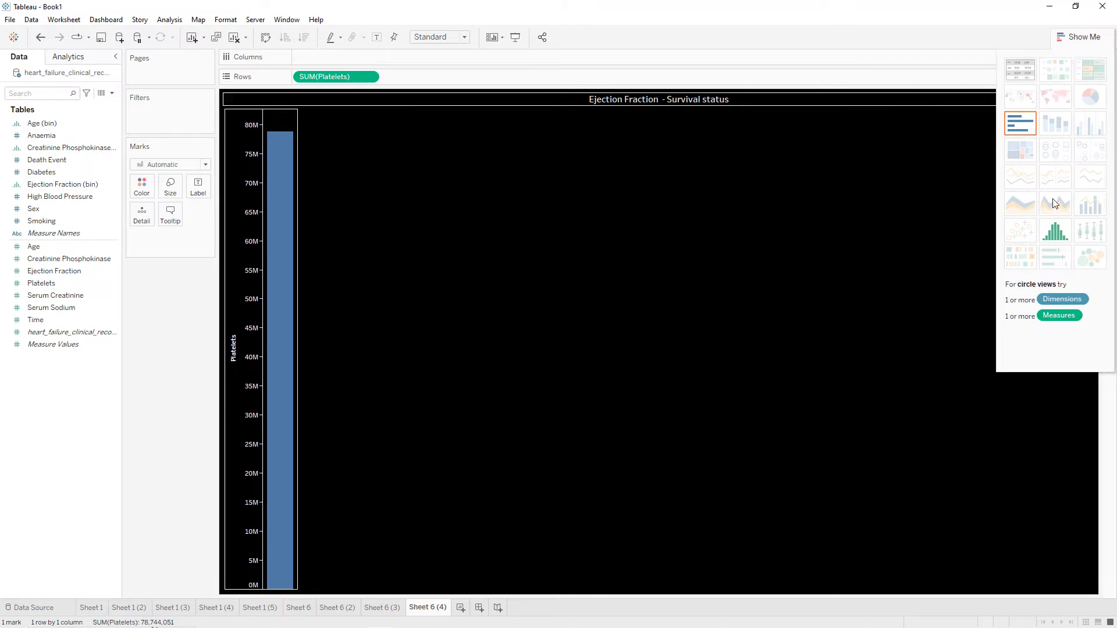
{"action": "left_click", "coordinate": [1054, 231]}
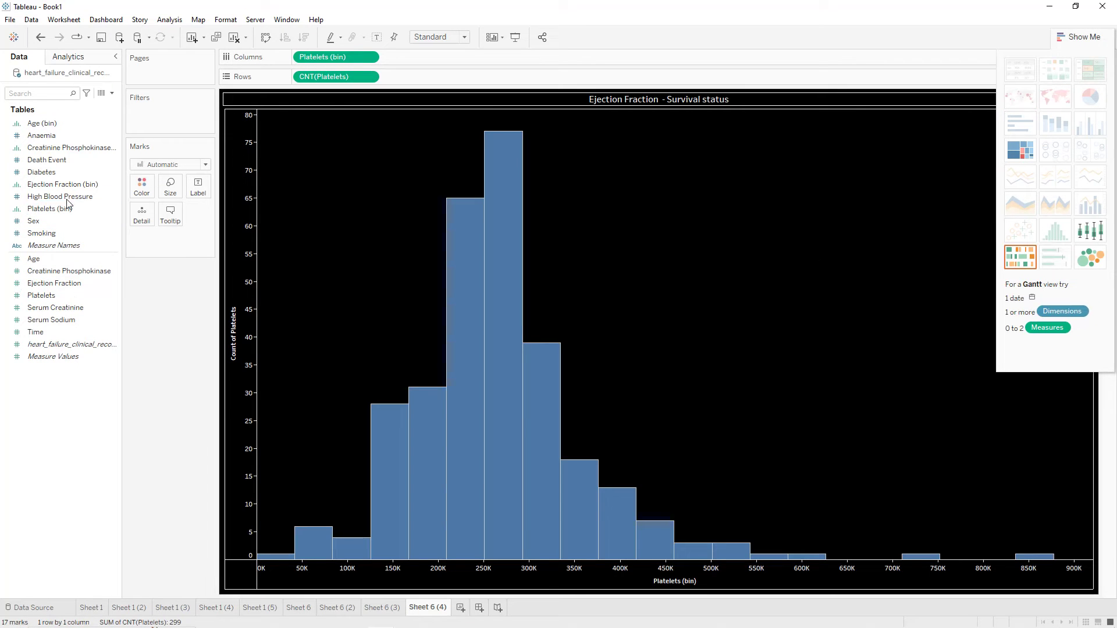
{"action": "left_click_drag", "start_coordinate": [68, 161], "coordinate": [150, 192]}
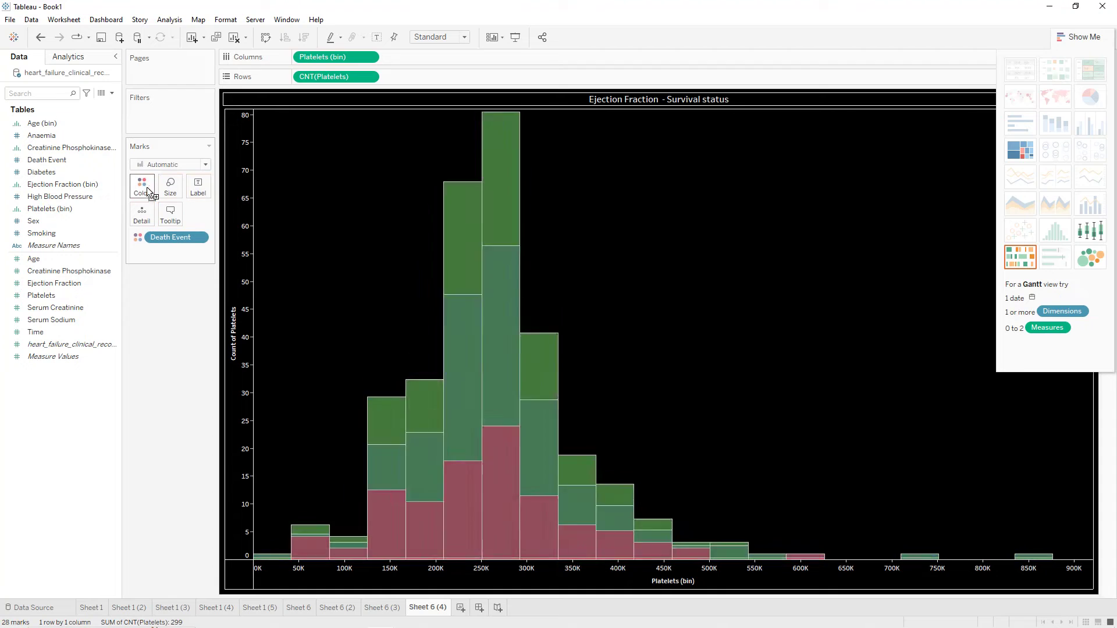
- Clear the title of the Count of Platelets axis
{"action": "double_click", "coordinate": [256, 333]}
{"action": "left_click", "coordinate": [520, 393]}
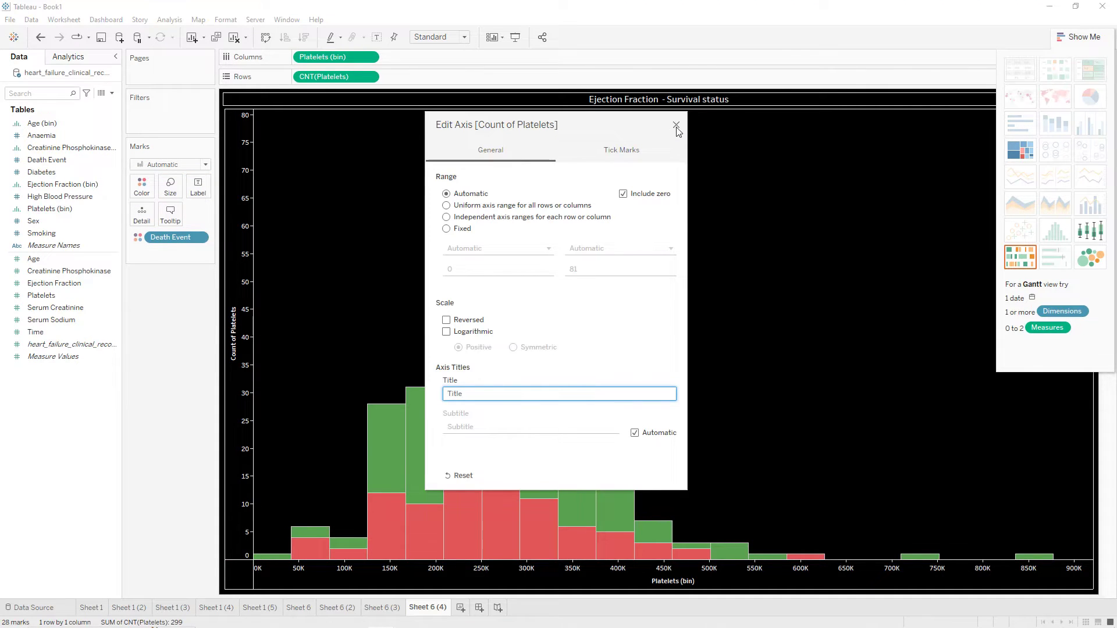
{"action": "left_click", "coordinate": [676, 126]}
- Shorten the Platelets (bin) axis title to "Platelets"
{"action": "double_click", "coordinate": [652, 565]}
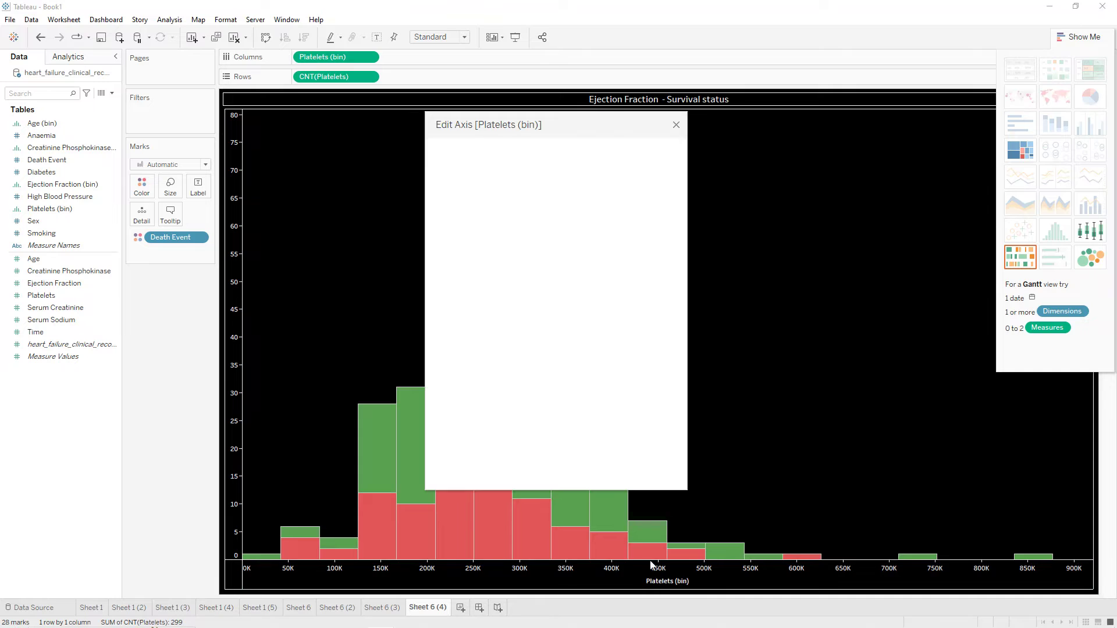
{"action": "left_click", "coordinate": [544, 396]}
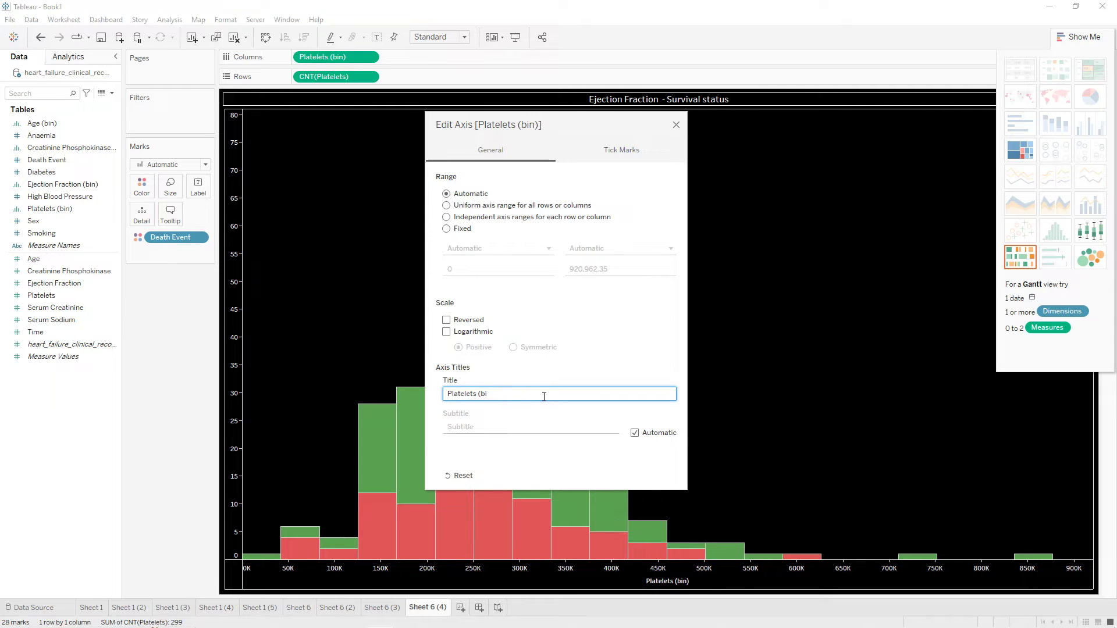
{"action": "type", "text": "Platelets"}
{"action": "key", "text": "Return"}
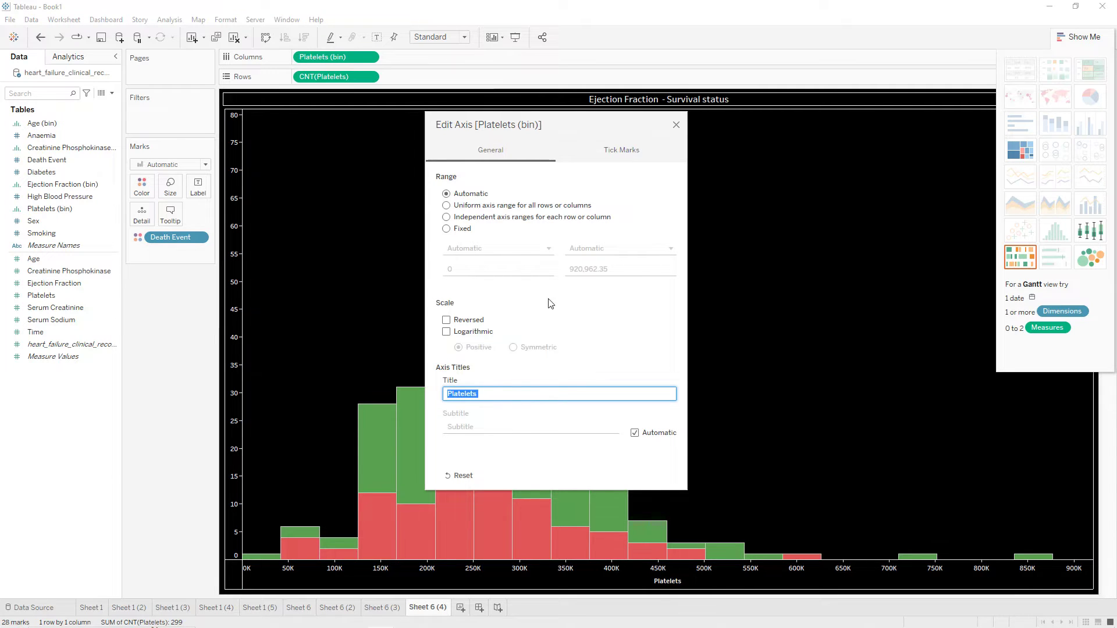
- Change the sheet title to a centred "Platelets - Survival status" and hide the chart type suggestions
{"action": "left_click", "coordinate": [676, 125]}
{"action": "double_click", "coordinate": [669, 99]}
{"action": "left_click_drag", "start_coordinate": [464, 246], "coordinate": [457, 247]}
{"action": "key", "text": "BackSpace"}
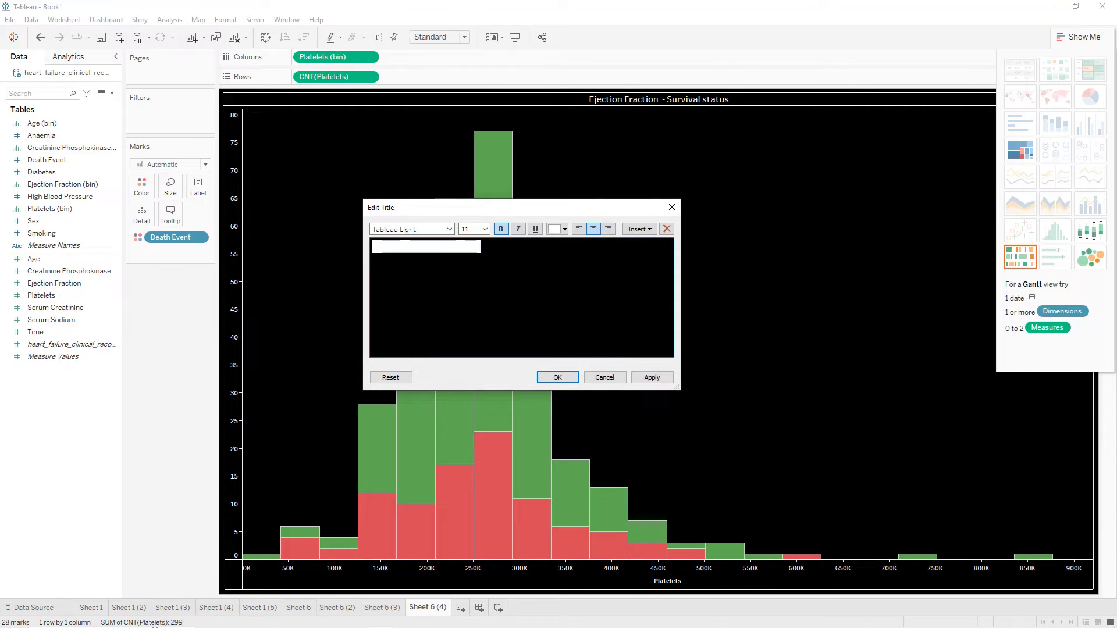
{"action": "left_click", "coordinate": [593, 229]}
{"action": "left_click", "coordinate": [651, 377]}
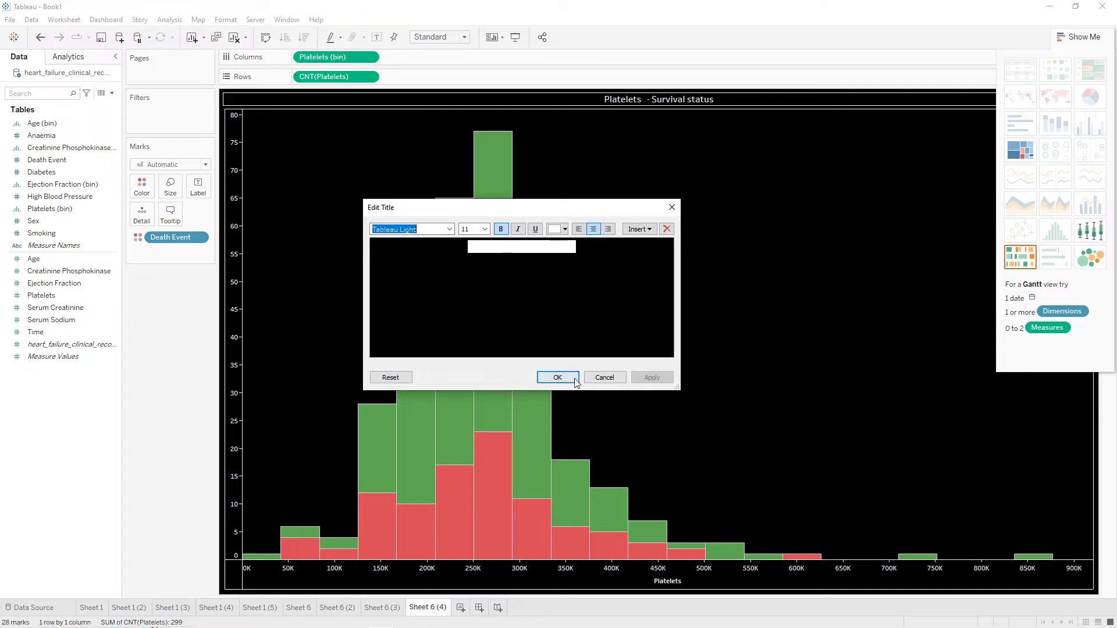
{"action": "left_click", "coordinate": [557, 378]}
{"action": "left_click_drag", "start_coordinate": [1087, 42], "coordinate": [1088, 57]}
{"action": "left_click", "coordinate": [1092, 58]}
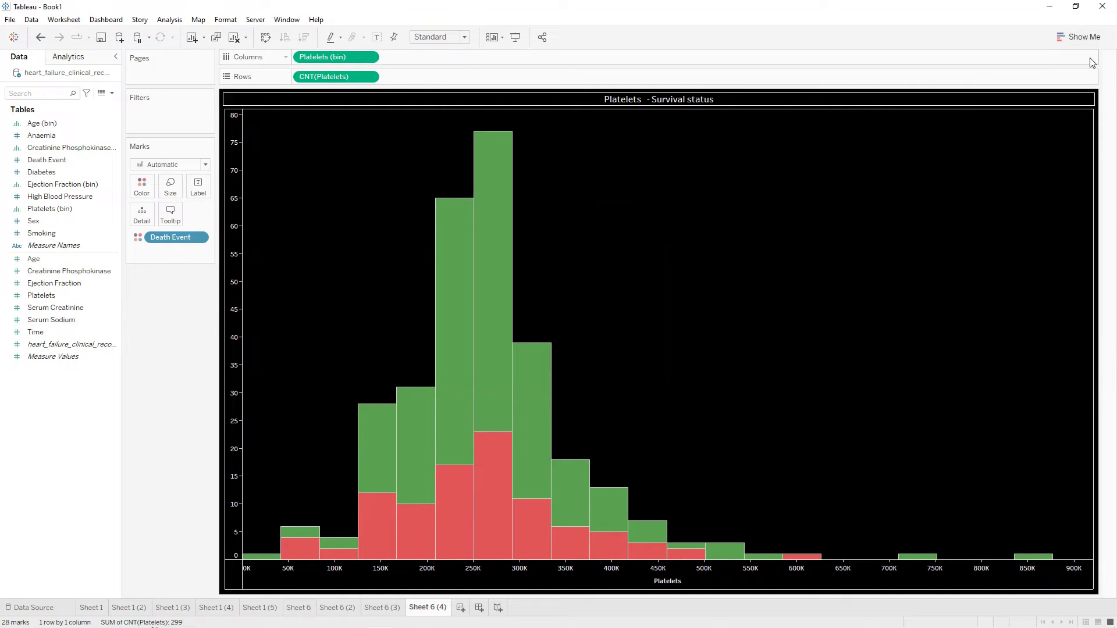
- Duplicate the Platelets histogram sheet and remove Death Event, CNT(Platelets) and Platelets (bin) from the copy
{"action": "right_click", "coordinate": [431, 607]}
{"action": "left_click", "coordinate": [465, 493]}
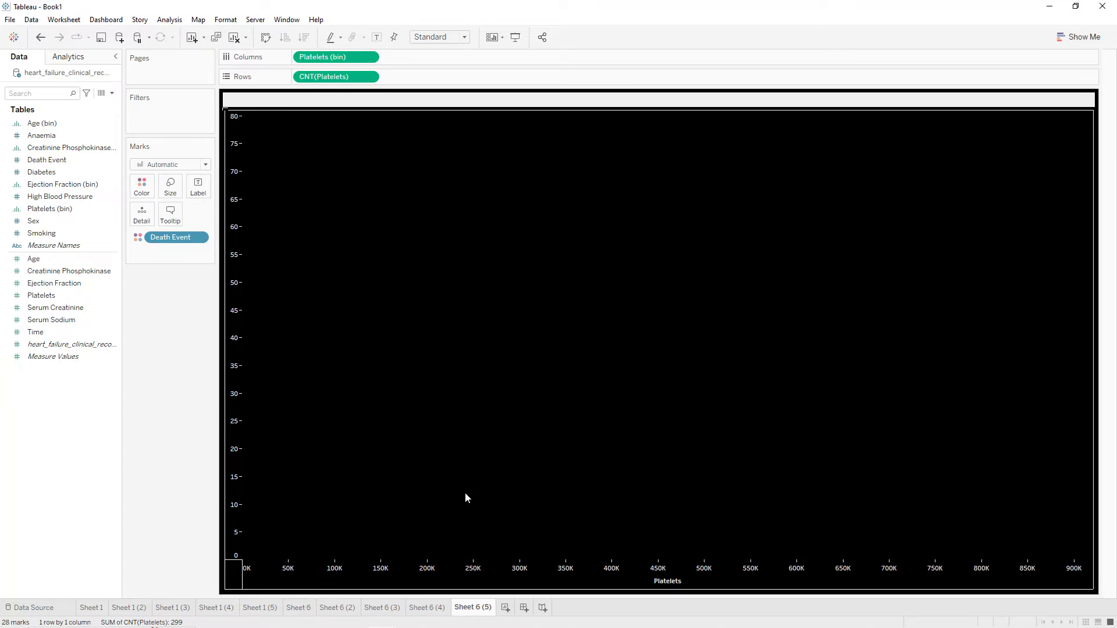
{"action": "left_click_drag", "start_coordinate": [178, 244], "coordinate": [292, 142]}
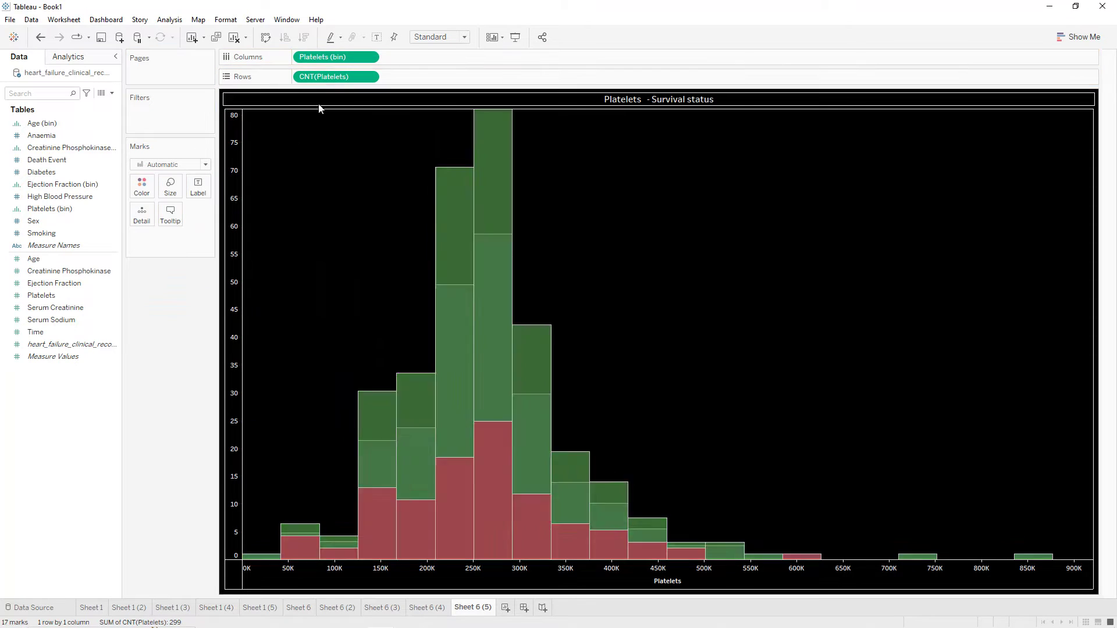
{"action": "left_click_drag", "start_coordinate": [335, 76], "coordinate": [203, 233]}
{"action": "left_click_drag", "start_coordinate": [336, 56], "coordinate": [161, 293]}
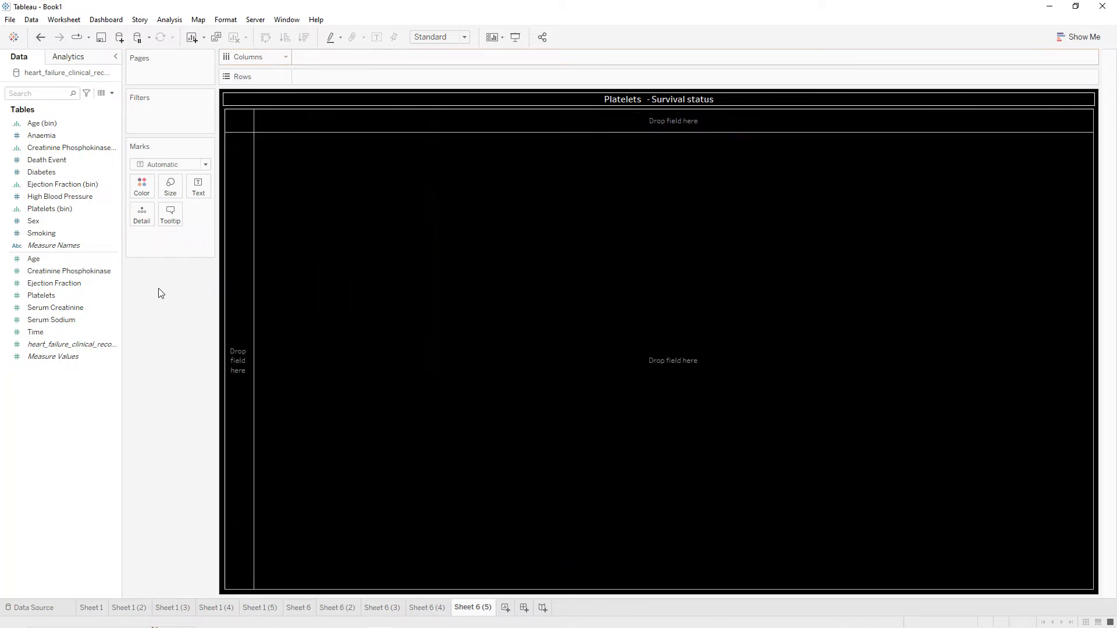
- Build a histogram of Serum Creatinine on the duplicated sheet and colour its bars by Death Event
{"action": "double_click", "coordinate": [62, 309]}
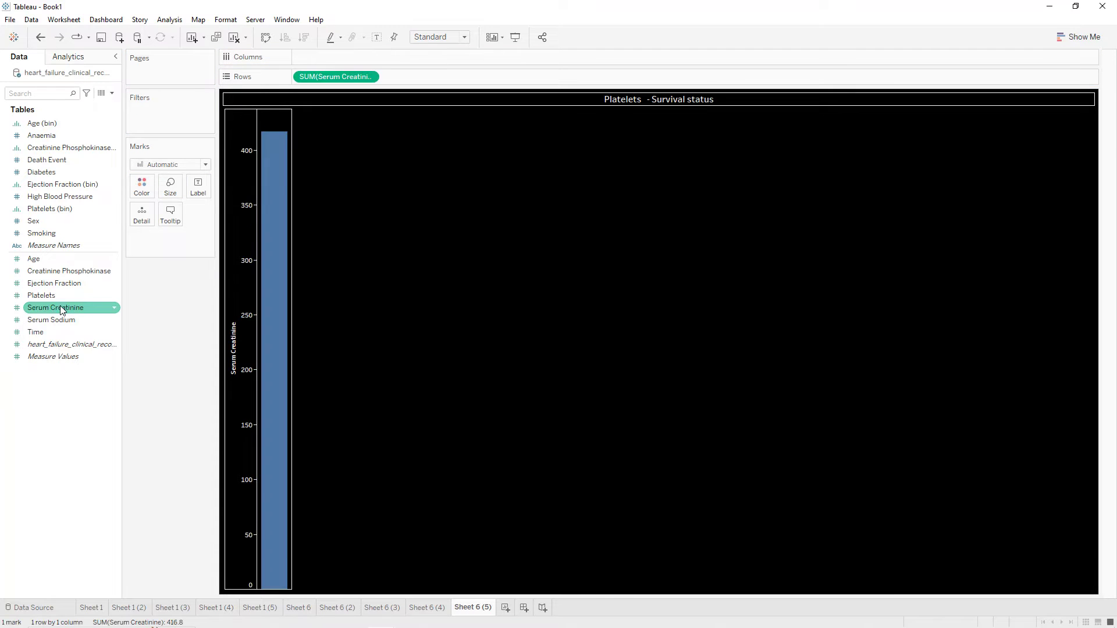
{"action": "left_click", "coordinate": [1079, 37]}
{"action": "left_click", "coordinate": [1056, 240]}
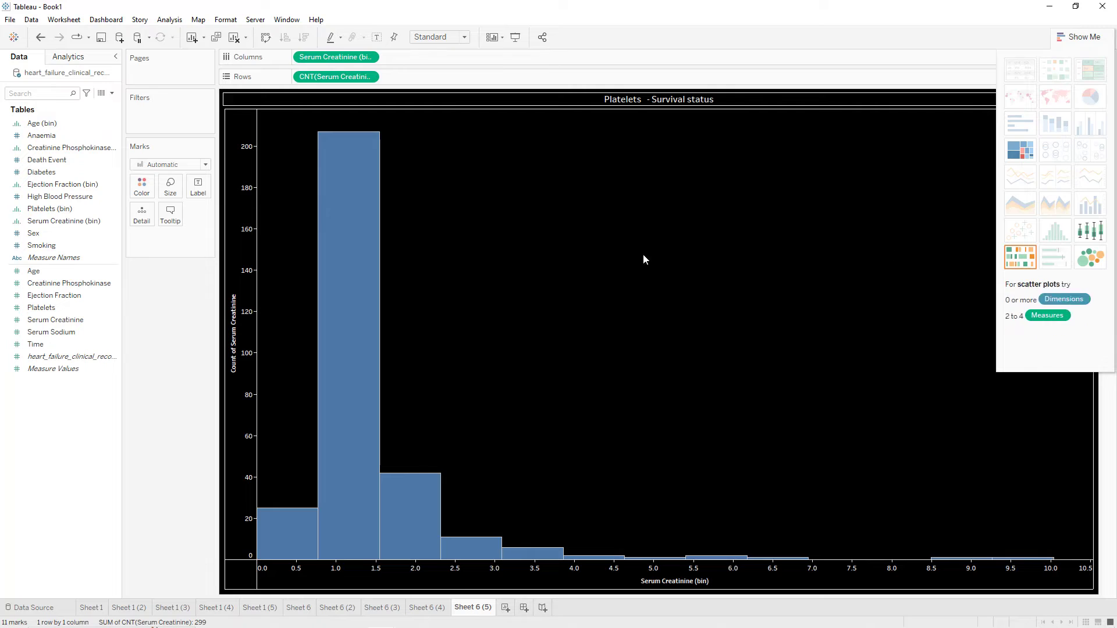
{"action": "left_click_drag", "start_coordinate": [49, 160], "coordinate": [142, 187]}
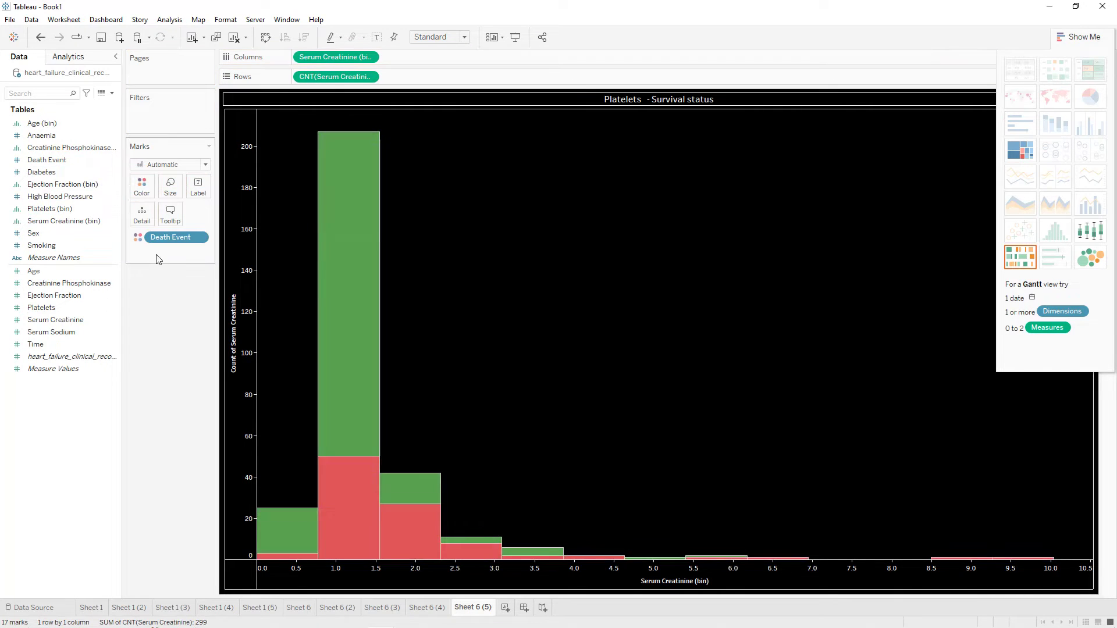
- Clear the count axis title and set the bin axis title to Serum Creatinine
{"action": "double_click", "coordinate": [239, 322]}
{"action": "triple_click", "coordinate": [582, 388]}
{"action": "key", "text": "BackSpace"}
{"action": "left_click", "coordinate": [680, 123]}
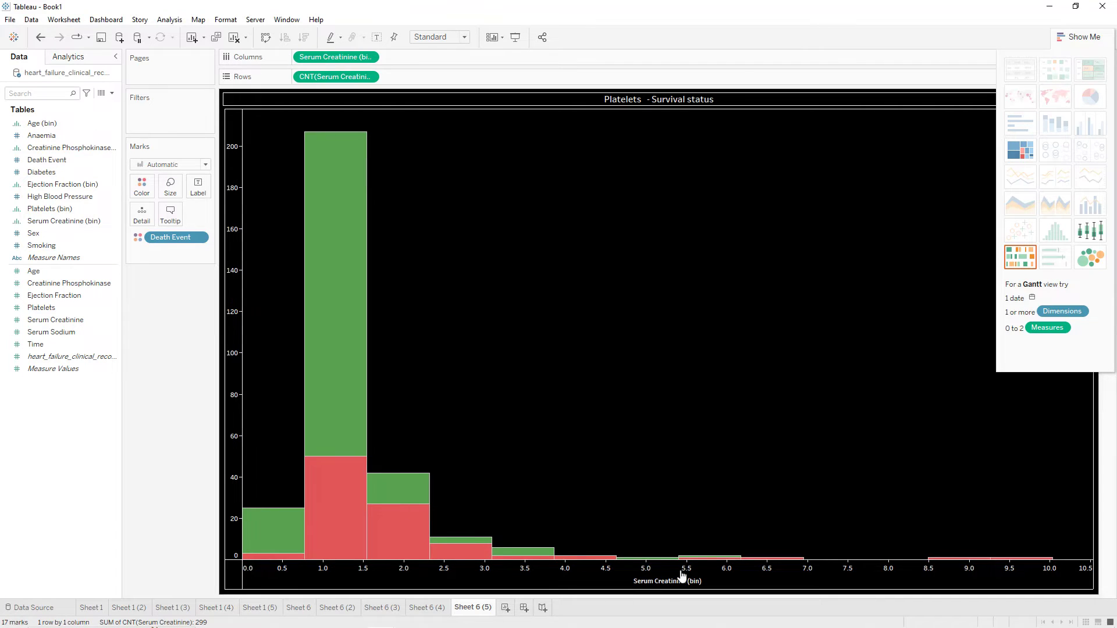
{"action": "double_click", "coordinate": [664, 587]}
{"action": "triple_click", "coordinate": [562, 390]}
{"action": "left_click", "coordinate": [557, 392]}
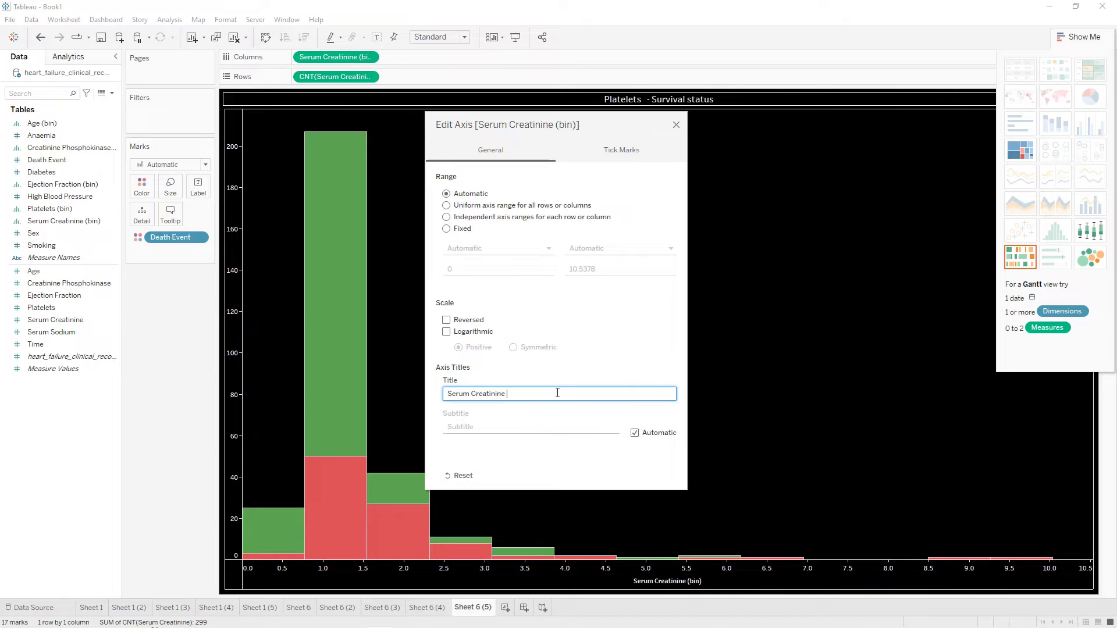
{"action": "left_click", "coordinate": [676, 126]}
- Change the chart title to "Serum Creatinine - Survival status", centre it, and close the chart type suggestions
{"action": "double_click", "coordinate": [668, 104]}
{"action": "double_click", "coordinate": [485, 247]}
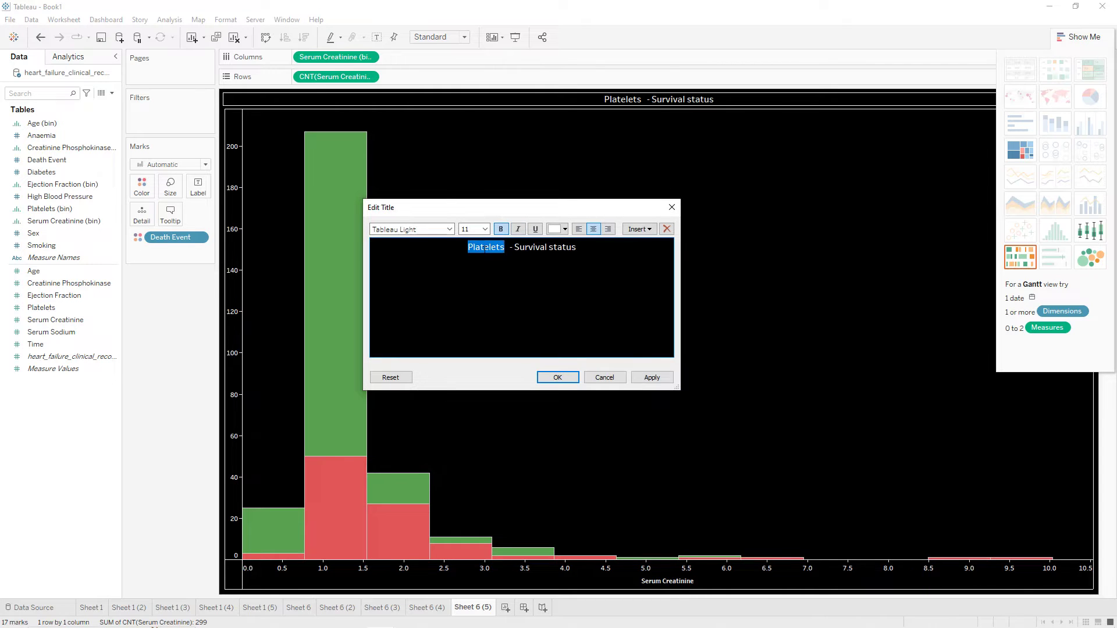
{"action": "triple_click", "coordinate": [504, 250]}
{"action": "left_click", "coordinate": [599, 230]}
{"action": "left_click", "coordinate": [652, 377]}
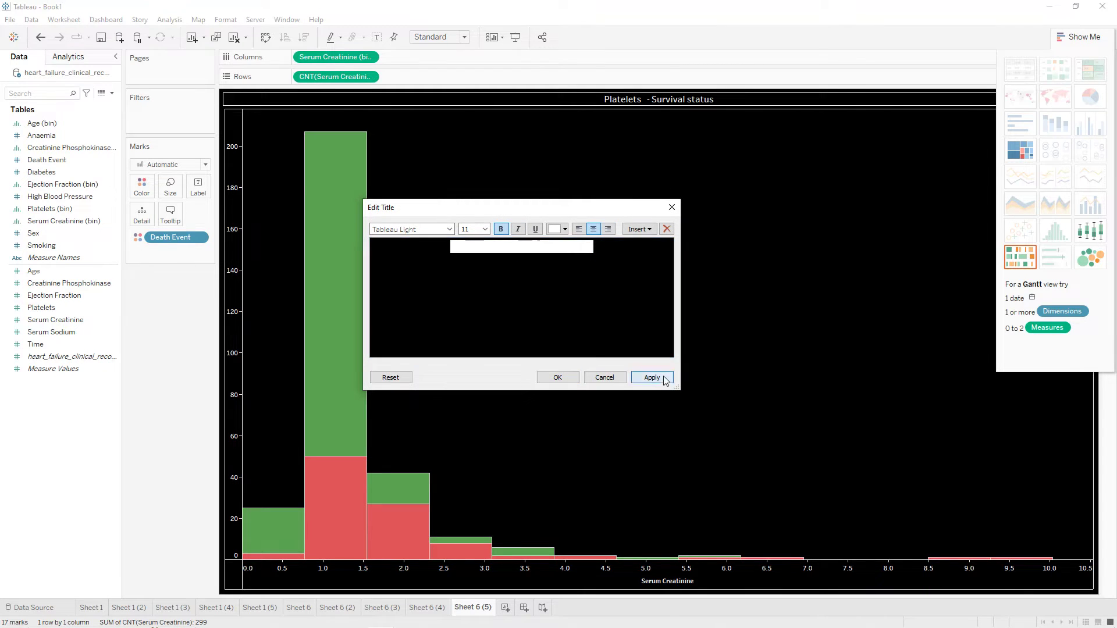
{"action": "left_click", "coordinate": [558, 378]}
{"action": "left_click", "coordinate": [1079, 37]}
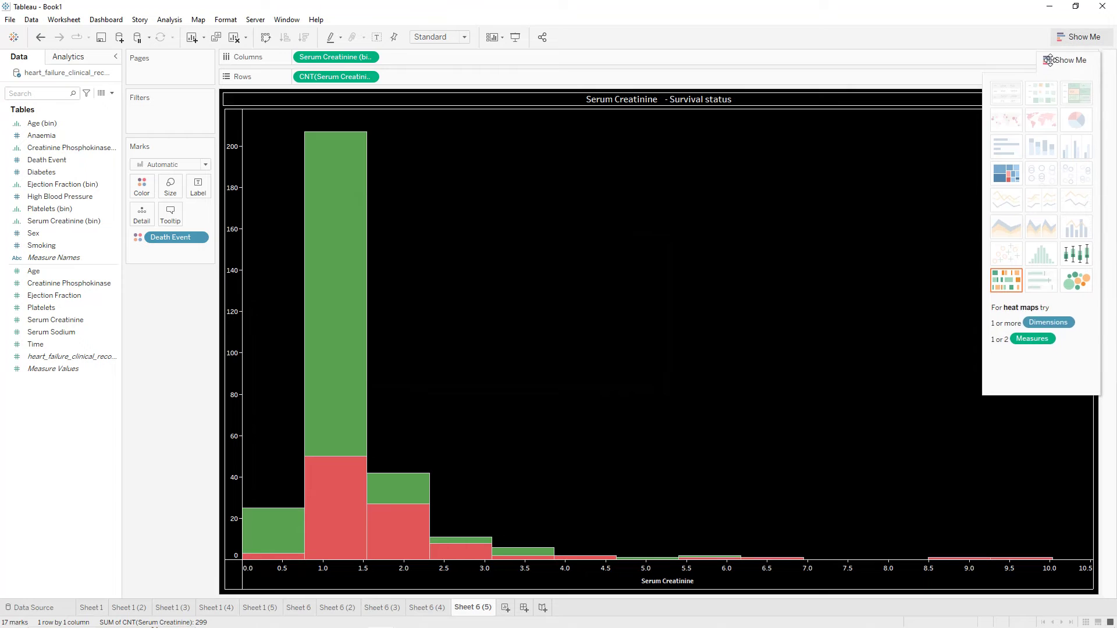
- Duplicate the Sheet 6 (5) worksheet and remove its Death Event, count and Serum Creatinine bin fields
{"action": "right_click", "coordinate": [469, 610]}
{"action": "left_click", "coordinate": [520, 493]}
{"action": "left_click_drag", "start_coordinate": [189, 239], "coordinate": [180, 294]}
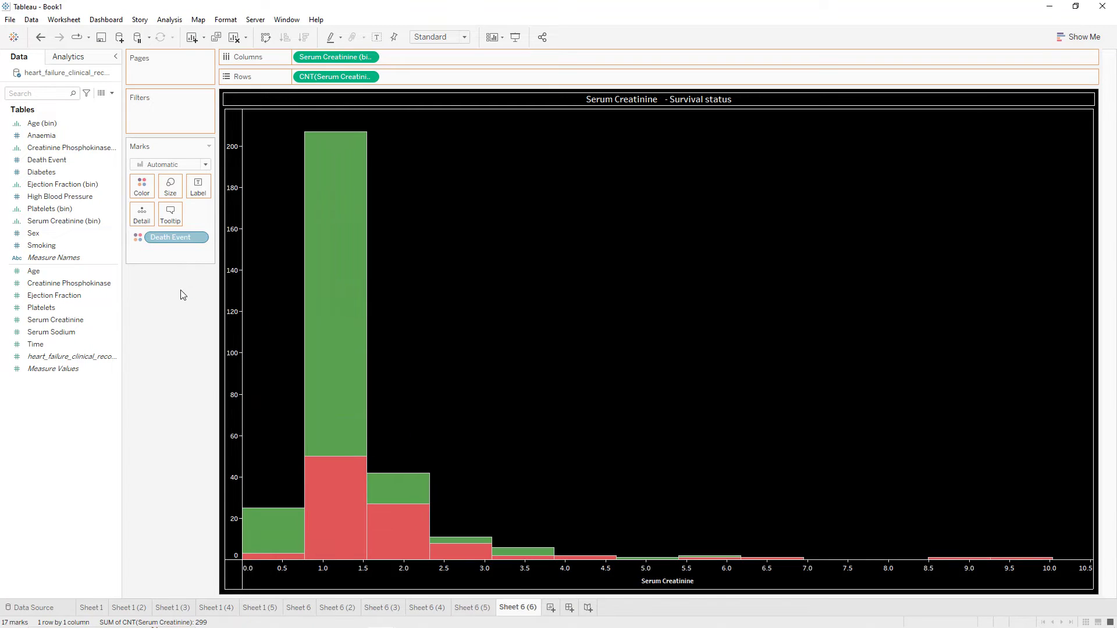
{"action": "left_click_drag", "start_coordinate": [336, 76], "coordinate": [169, 299]}
{"action": "left_click_drag", "start_coordinate": [335, 57], "coordinate": [155, 288]}
- Build a histogram of Serum Sodium and colour its bars by Death Event
{"action": "left_click", "coordinate": [74, 332]}
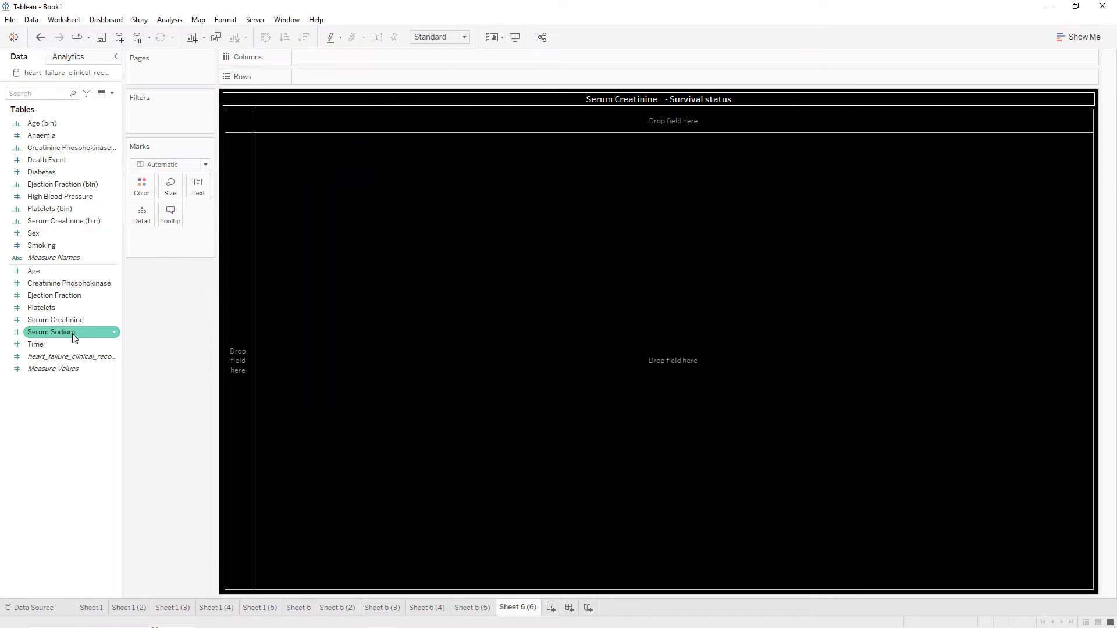
{"action": "double_click", "coordinate": [74, 333]}
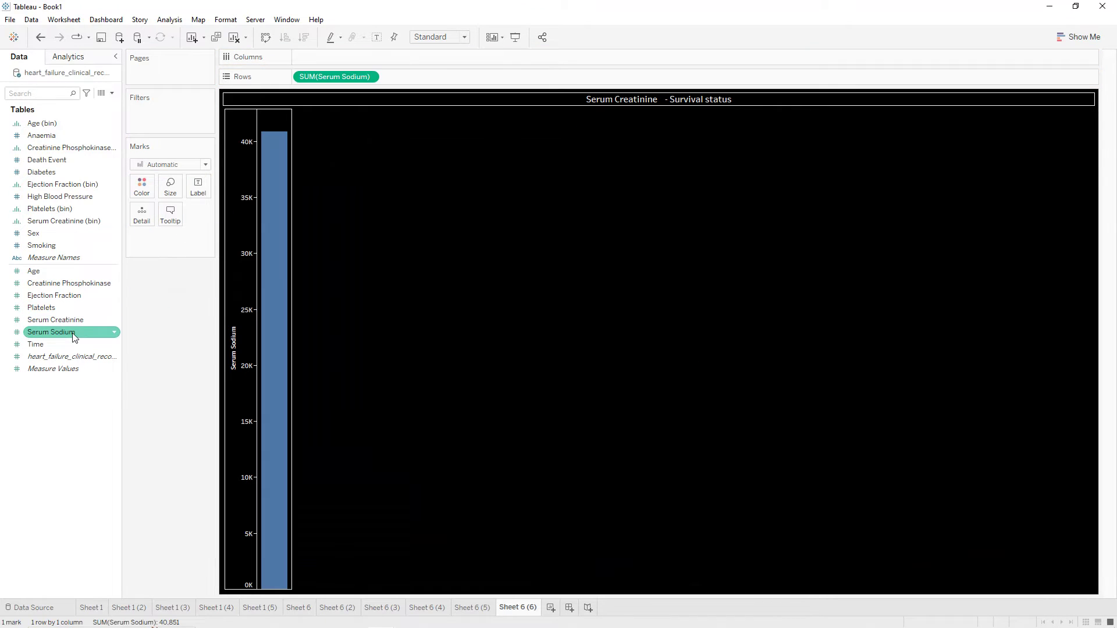
{"action": "left_click", "coordinate": [1078, 37]}
{"action": "left_click", "coordinate": [1055, 230]}
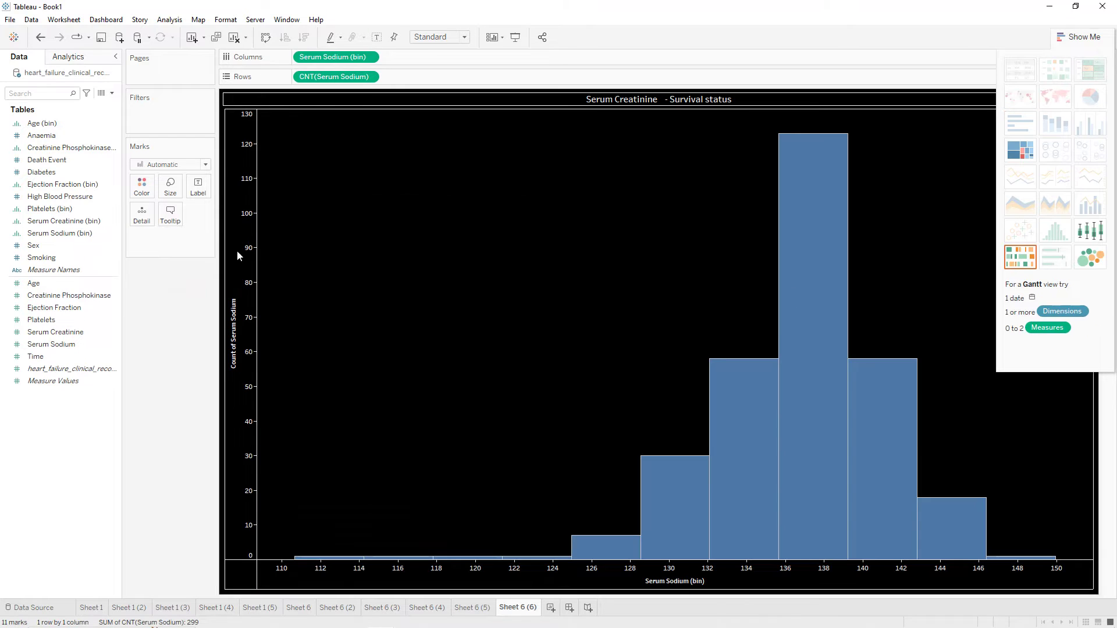
{"action": "mouse_move", "coordinate": [48, 160]}
{"action": "left_mouse_down"}
{"action": "mouse_move", "coordinate": [125, 193]}
{"action": "mouse_move", "coordinate": [141, 187]}
{"action": "left_mouse_up"}
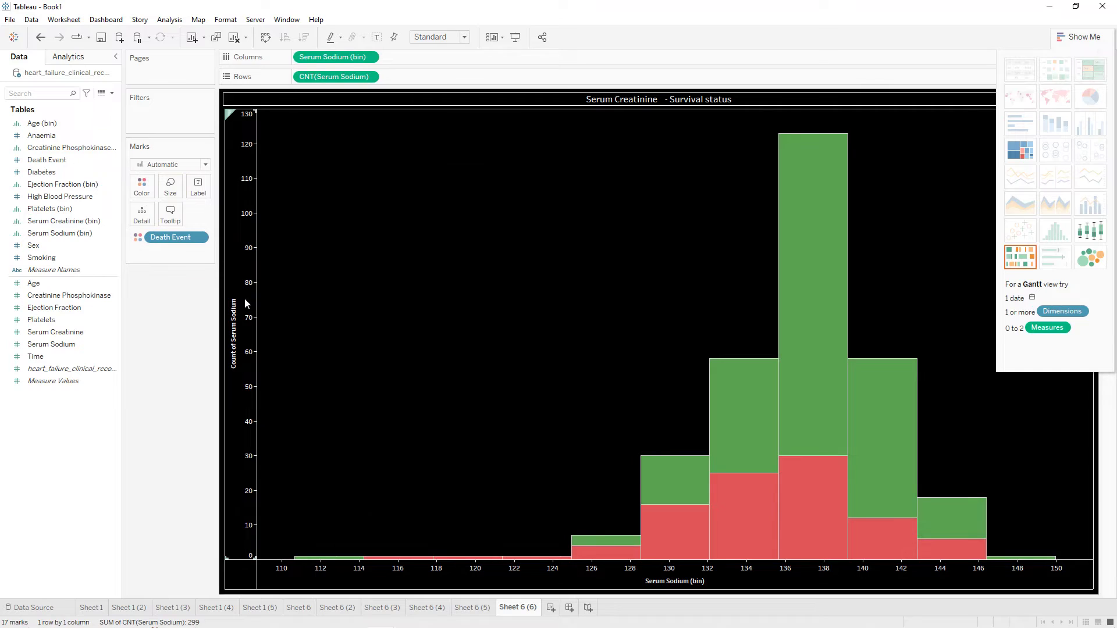
- Clear the count axis title and set the bin axis title to Serum Sodium
{"action": "double_click", "coordinate": [243, 298]}
{"action": "triple_click", "coordinate": [547, 393]}
{"action": "key", "text": "BackSpace"}
{"action": "left_click", "coordinate": [677, 126]}
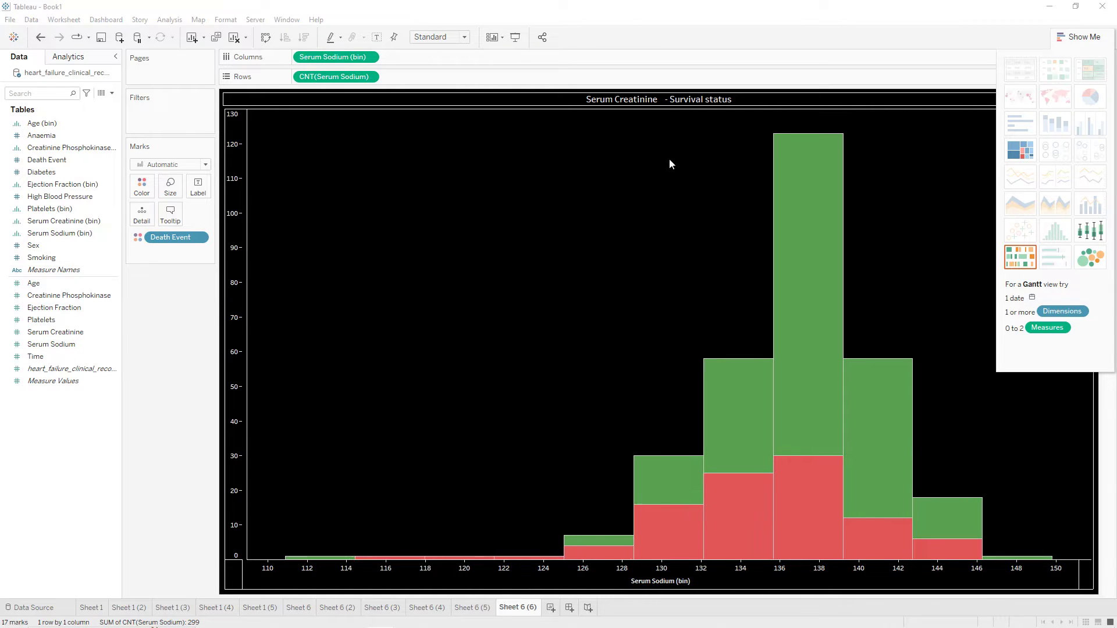
{"action": "double_click", "coordinate": [636, 580]}
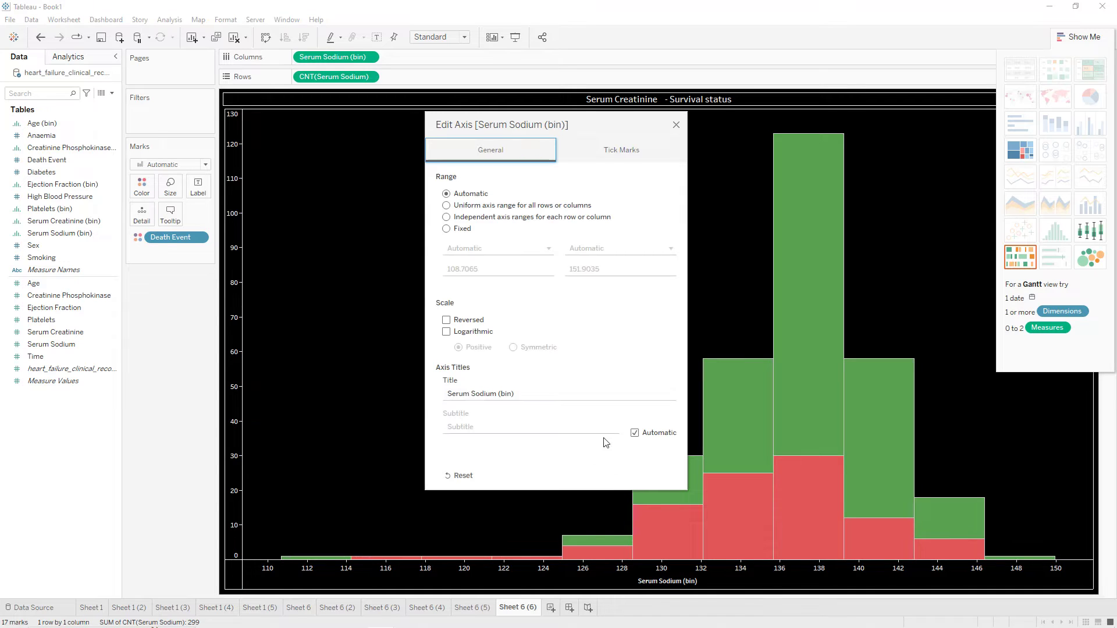
{"action": "triple_click", "coordinate": [575, 391]}
{"action": "left_click", "coordinate": [576, 394]}
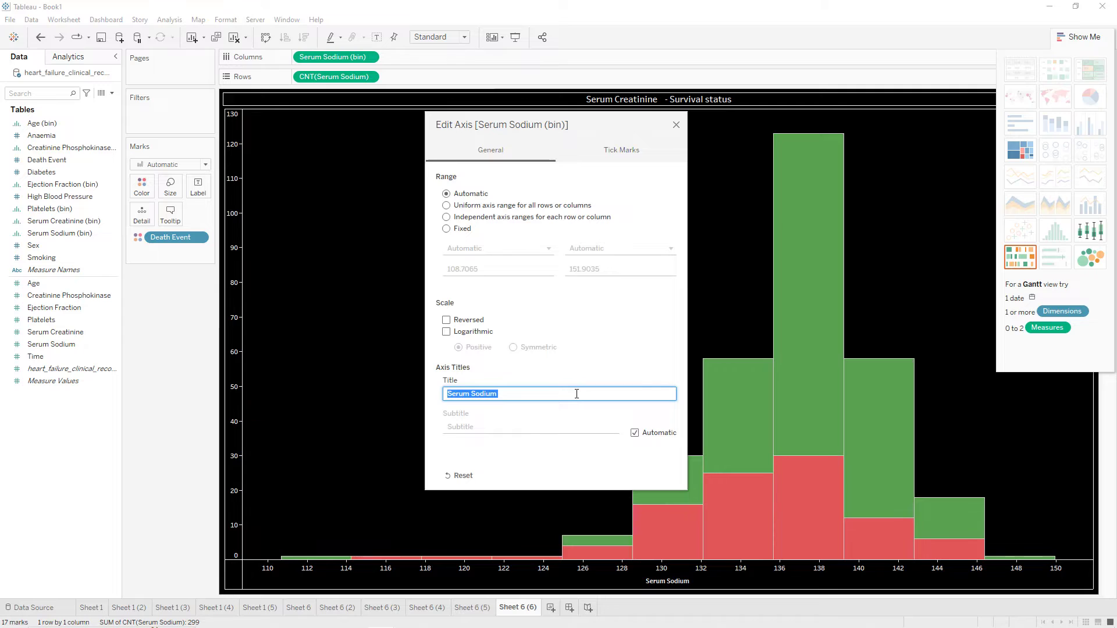
{"action": "left_click", "coordinate": [676, 126]}
- Change the chart title to "Serum Sodium - Survival status" and centre it
{"action": "double_click", "coordinate": [656, 100]}
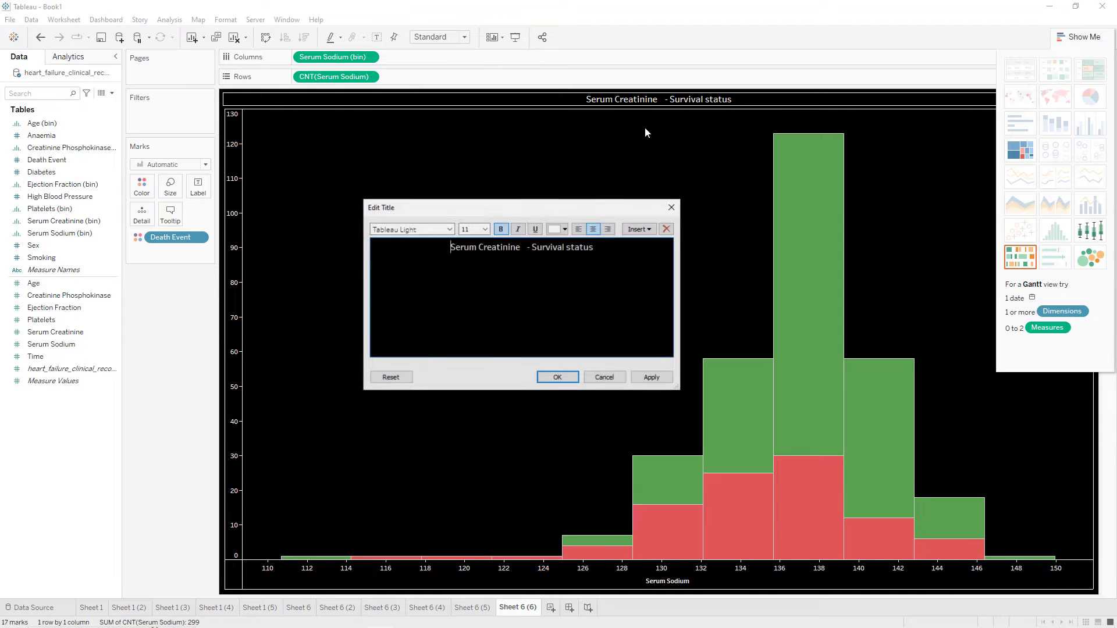
{"action": "left_click_drag", "start_coordinate": [515, 247], "coordinate": [486, 247]}
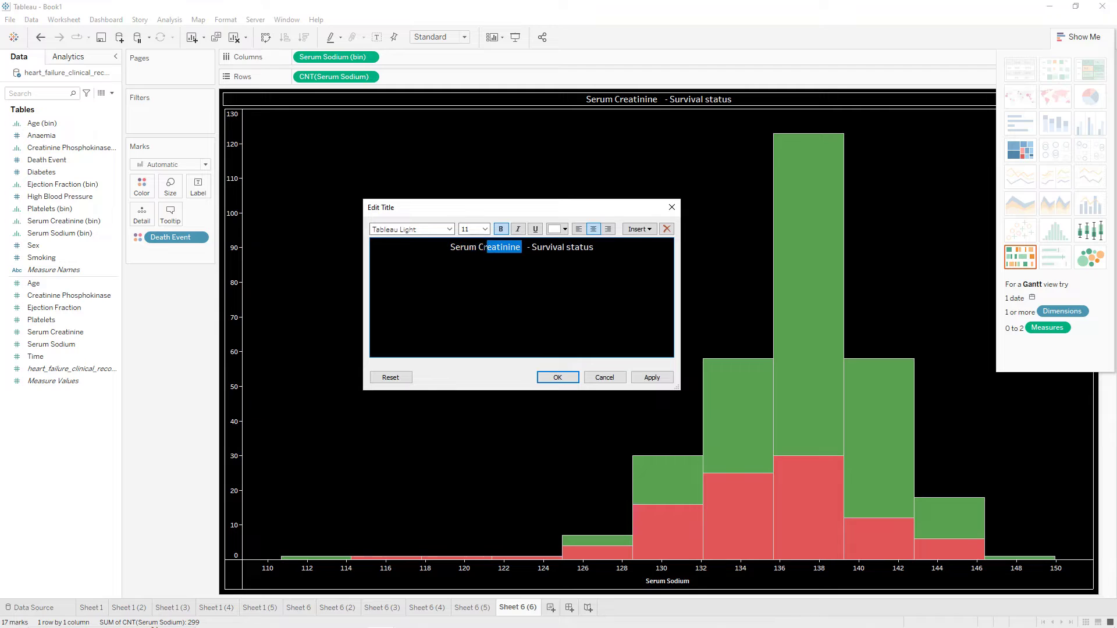
{"action": "triple_click", "coordinate": [453, 247]}
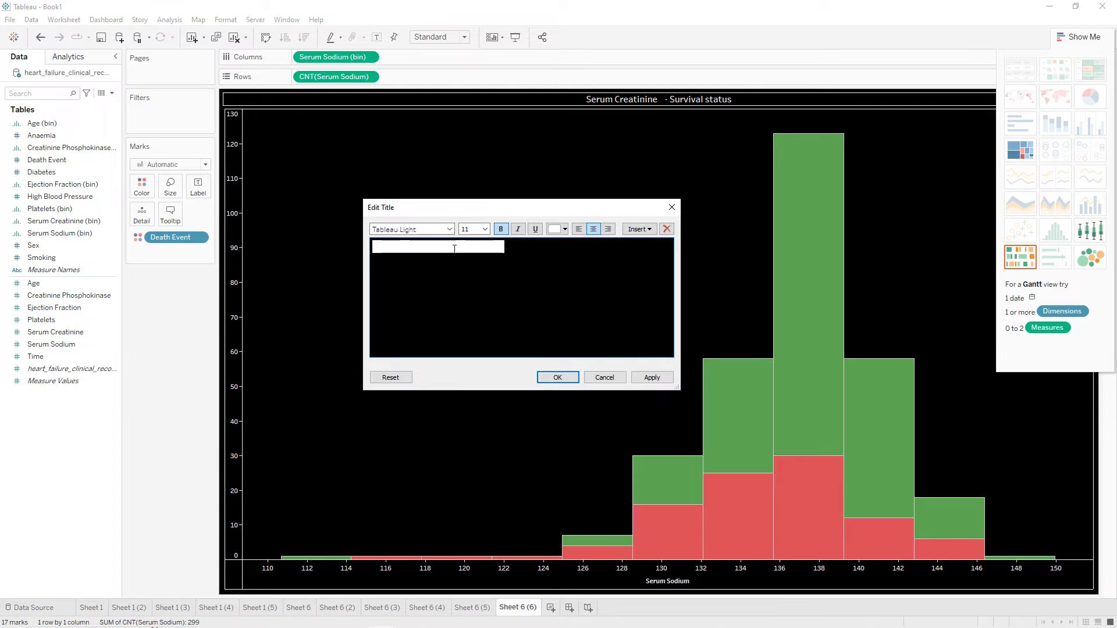
{"action": "left_click", "coordinate": [594, 229]}
{"action": "left_click", "coordinate": [649, 377]}
{"action": "left_click", "coordinate": [562, 378]}
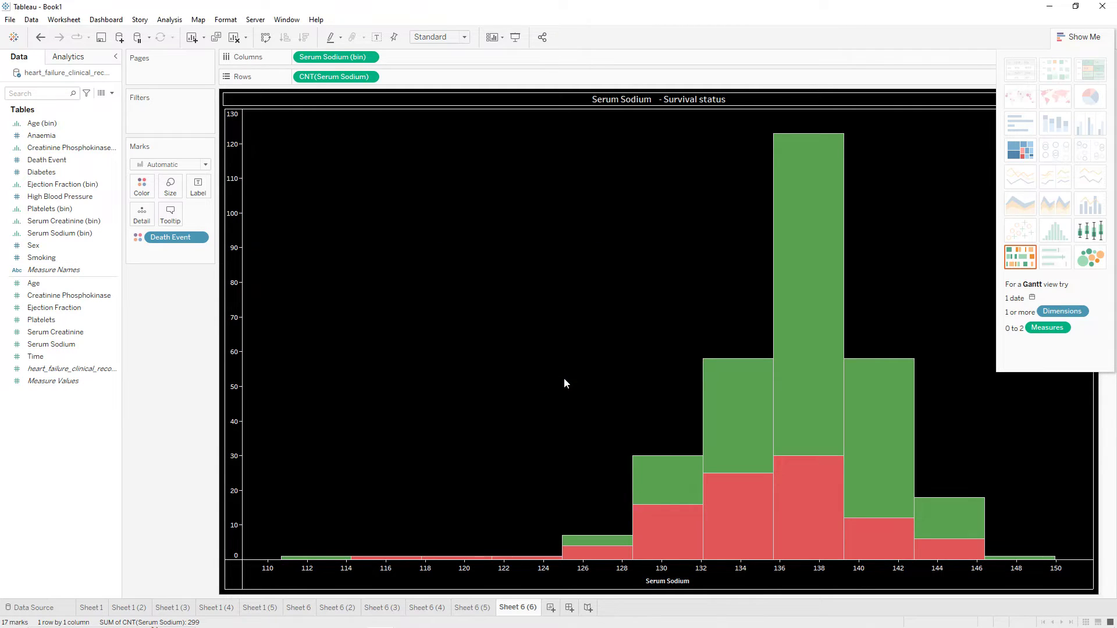
- Duplicate the Sheet 6 (6) worksheet and remove its Death Event, count and Serum Sodium bin fields
{"action": "right_click", "coordinate": [515, 612]}
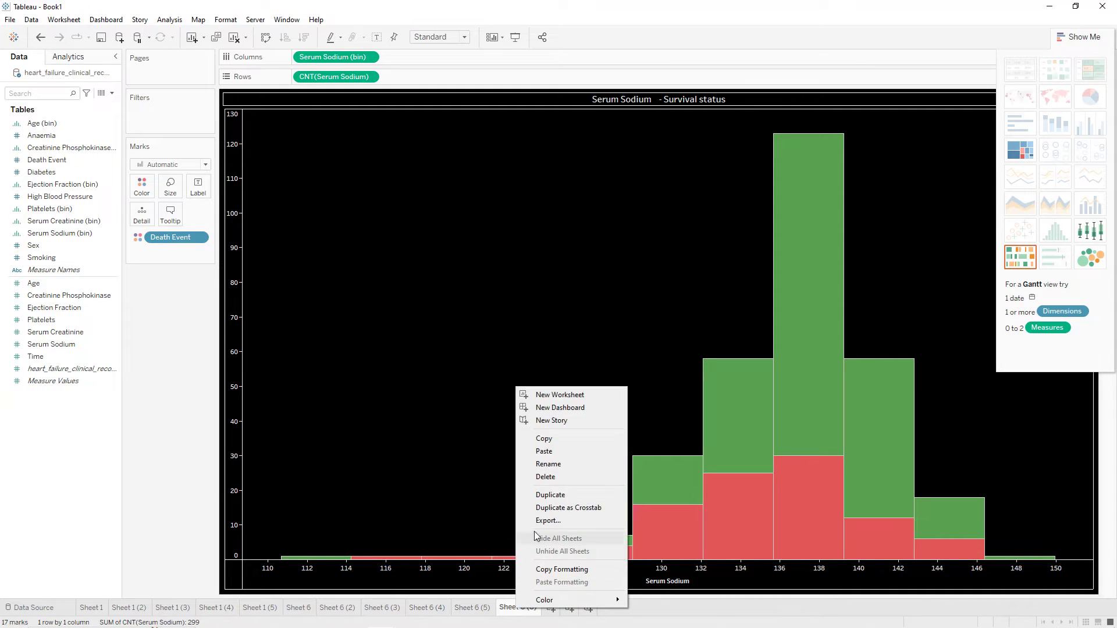
{"action": "left_click", "coordinate": [545, 494]}
{"action": "left_click_drag", "start_coordinate": [170, 237], "coordinate": [175, 274]}
{"action": "left_click_drag", "start_coordinate": [334, 77], "coordinate": [187, 280]}
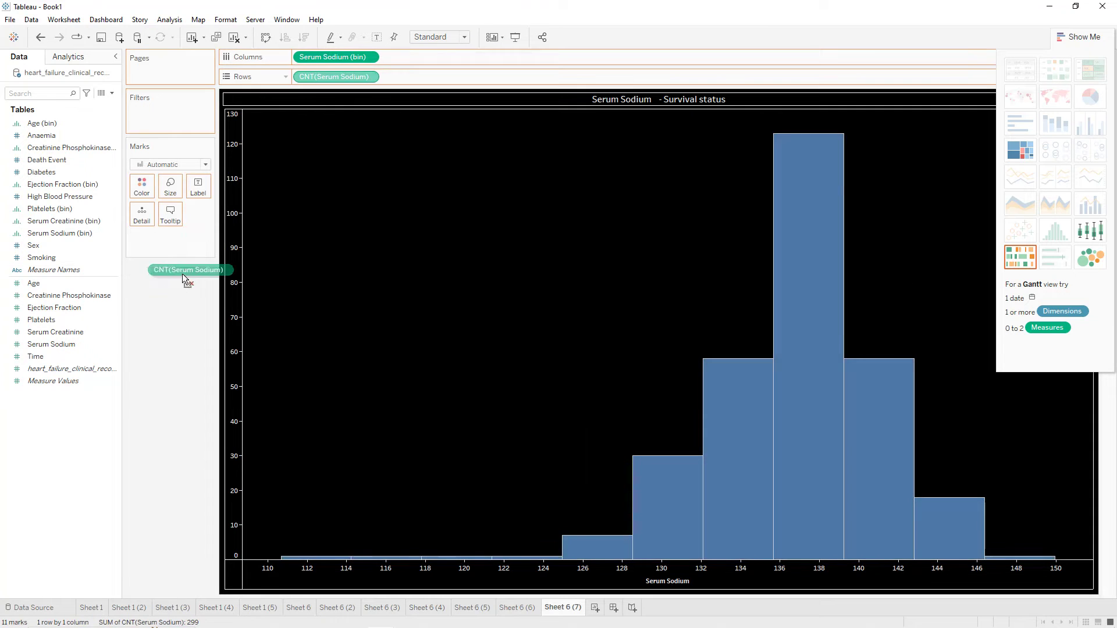
{"action": "left_click_drag", "start_coordinate": [334, 56], "coordinate": [182, 295]}
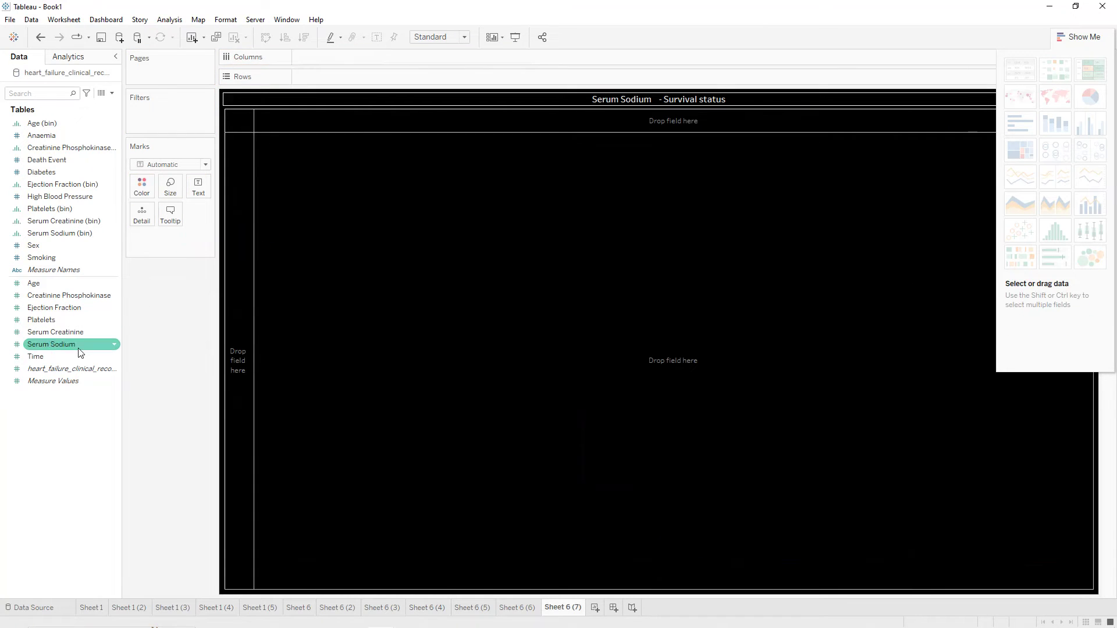
- Build a histogram of Time and colour its bars by Death Event
{"action": "double_click", "coordinate": [75, 356]}
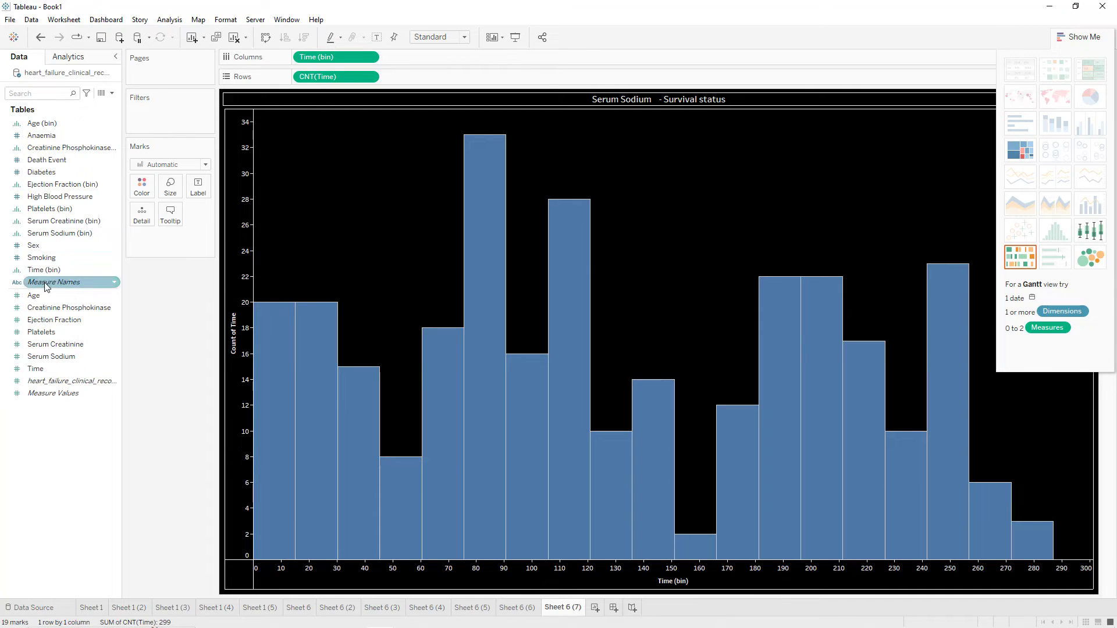
{"action": "left_click_drag", "start_coordinate": [47, 159], "coordinate": [142, 192]}
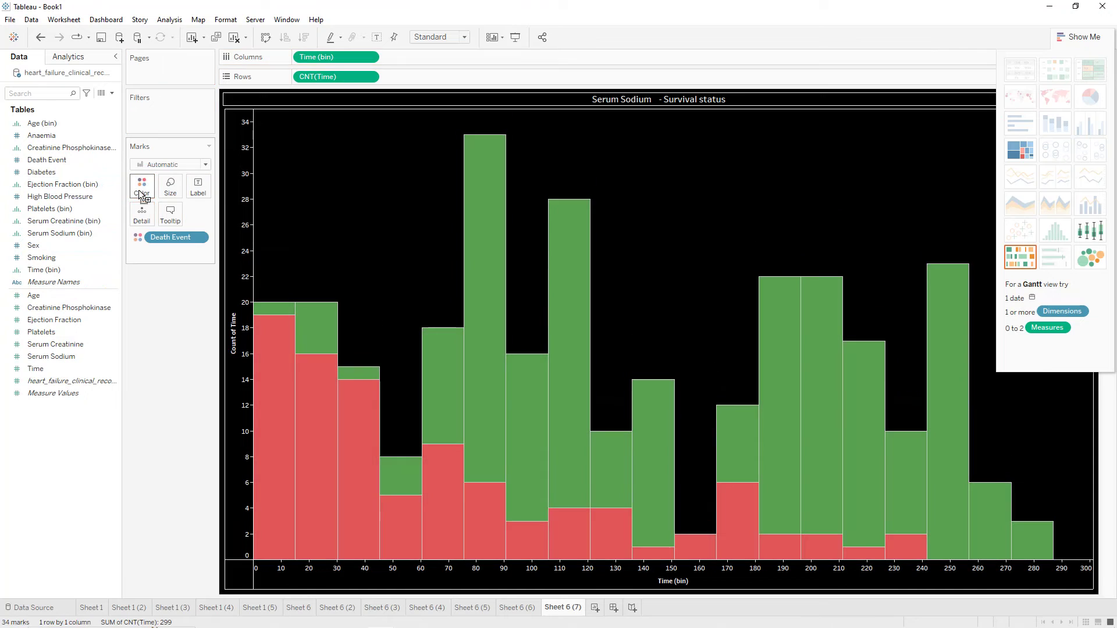
- Clear the count axis title, set the bin axis title to Time, and copy that text
{"action": "double_click", "coordinate": [238, 324]}
{"action": "triple_click", "coordinate": [501, 394]}
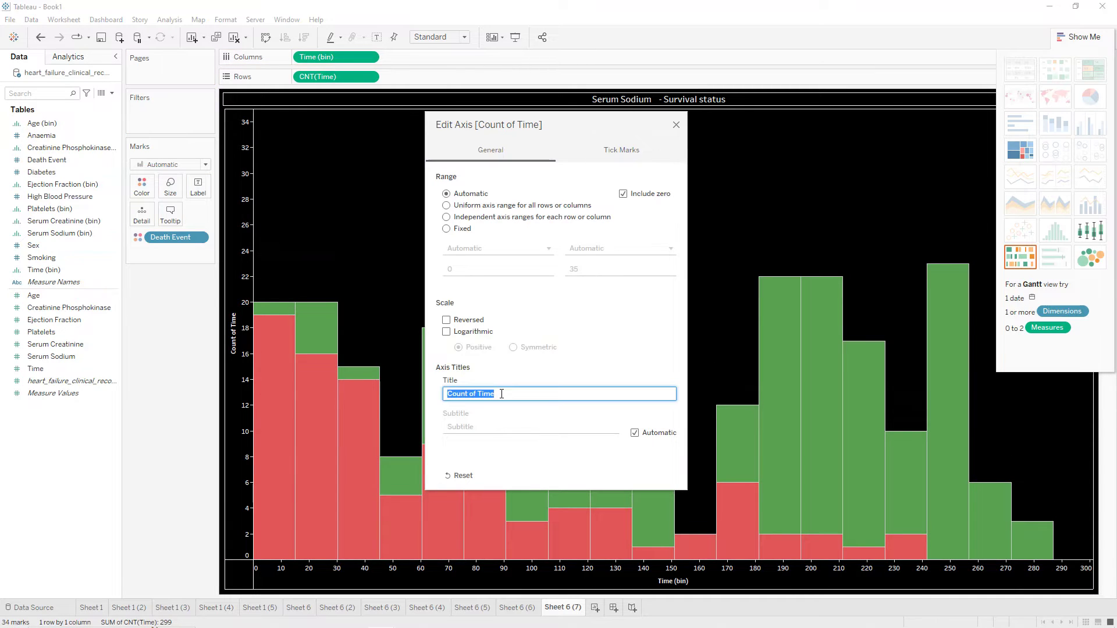
{"action": "left_click", "coordinate": [676, 124]}
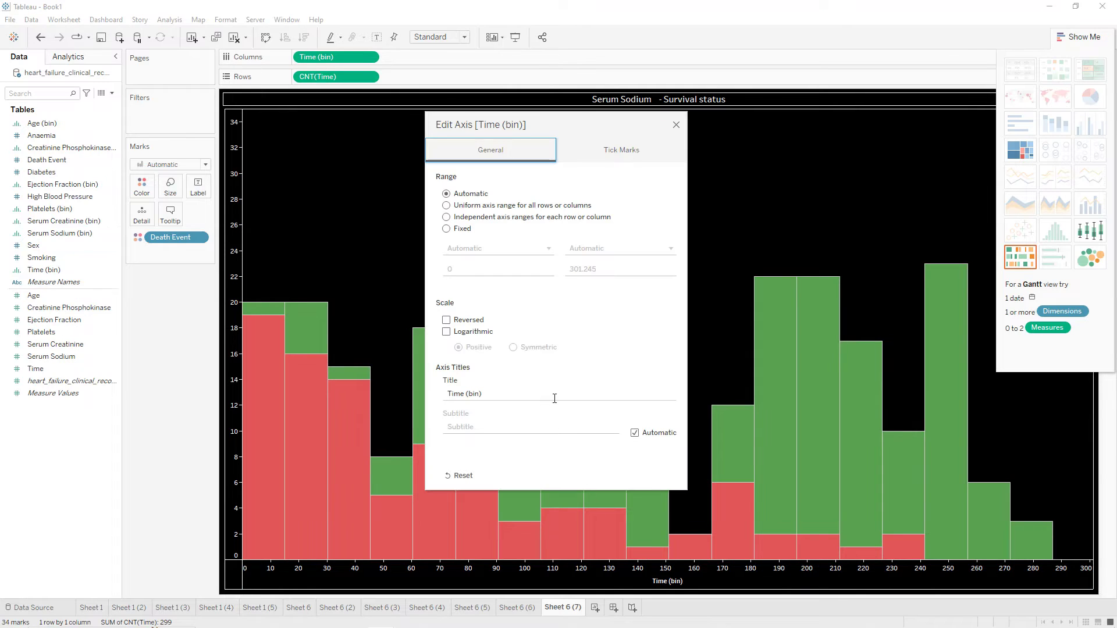
{"action": "left_click", "coordinate": [552, 390]}
{"action": "left_click", "coordinate": [551, 391]}
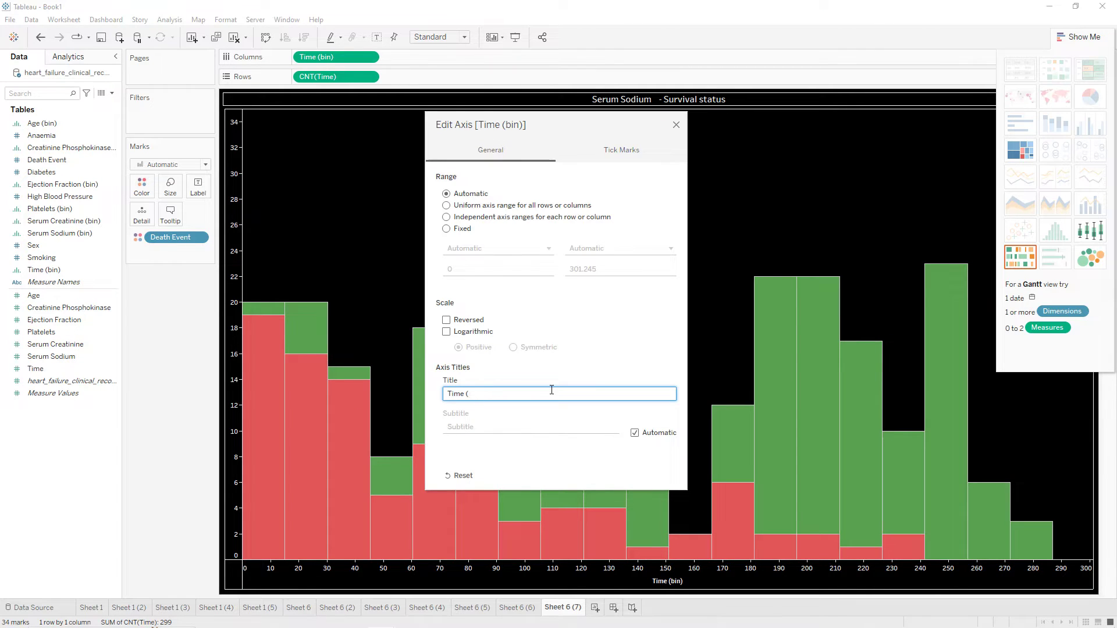
{"action": "key", "text": "Return"}
{"action": "key", "text": "ctrl+c"}
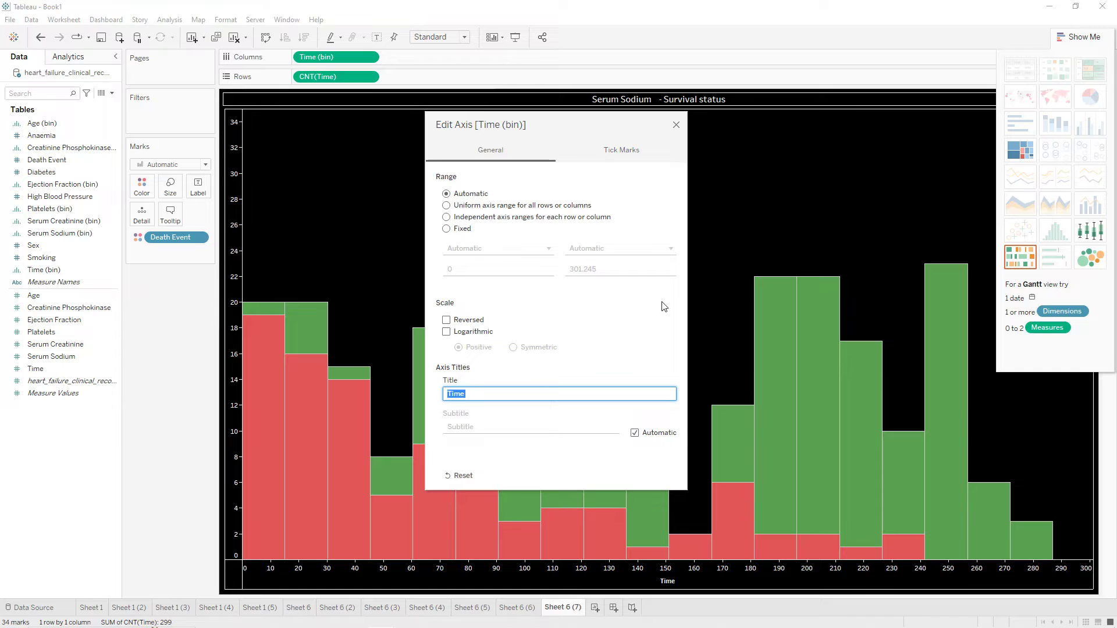
{"action": "left_click", "coordinate": [676, 125]}
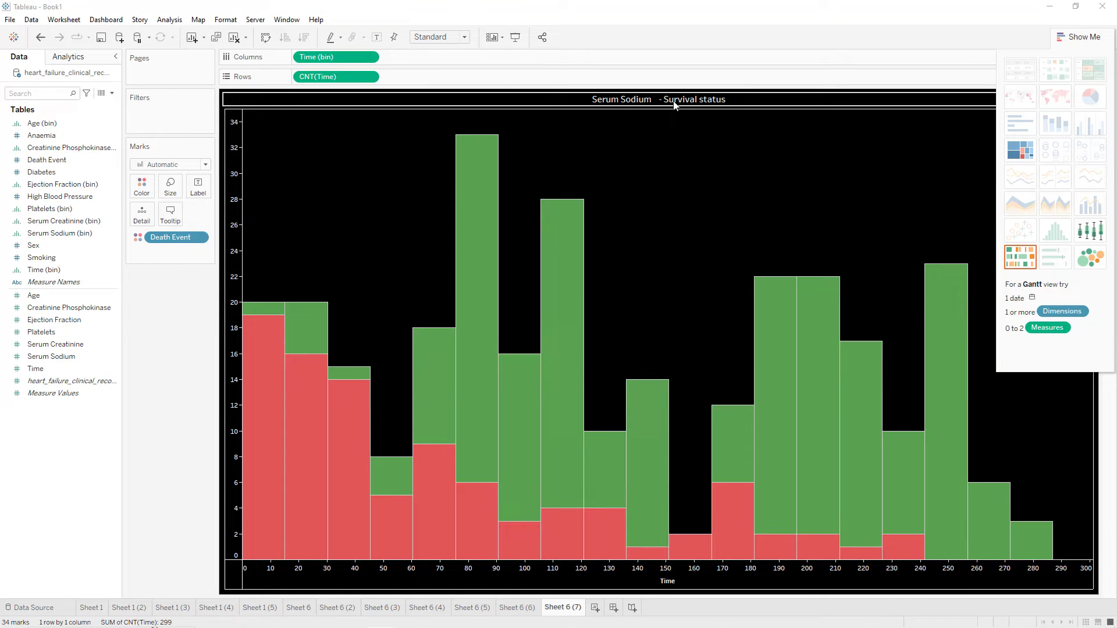
- Replace Serum Sodium with Time in the "Survival status" chart title, centre it, and close the chart type suggestions
{"action": "double_click", "coordinate": [674, 103]}
{"action": "left_click_drag", "start_coordinate": [515, 246], "coordinate": [457, 247]}
{"action": "key", "text": "ctrl+v"}
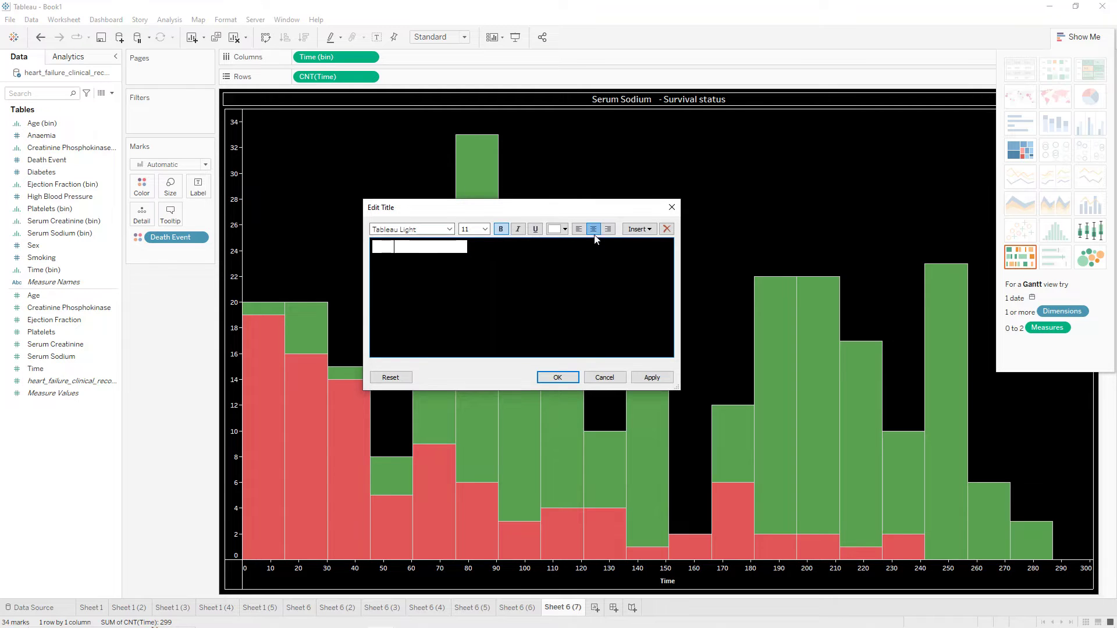
{"action": "left_click", "coordinate": [593, 233]}
{"action": "left_click", "coordinate": [652, 377]}
{"action": "left_click", "coordinate": [567, 377]}
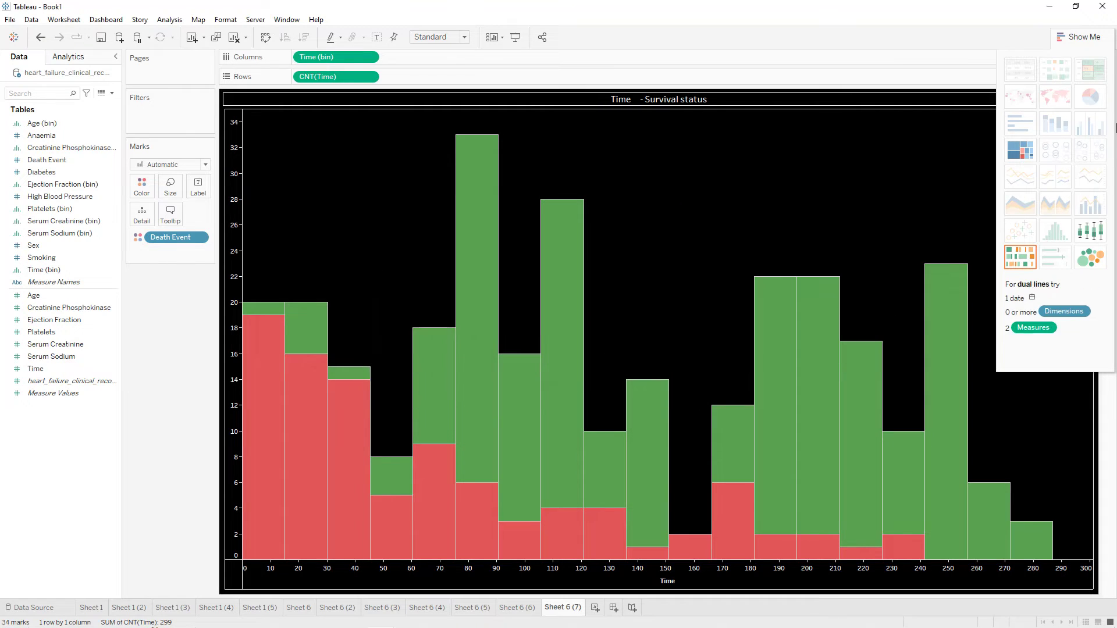
{"action": "left_click_drag", "start_coordinate": [1077, 40], "coordinate": [1070, 69]}
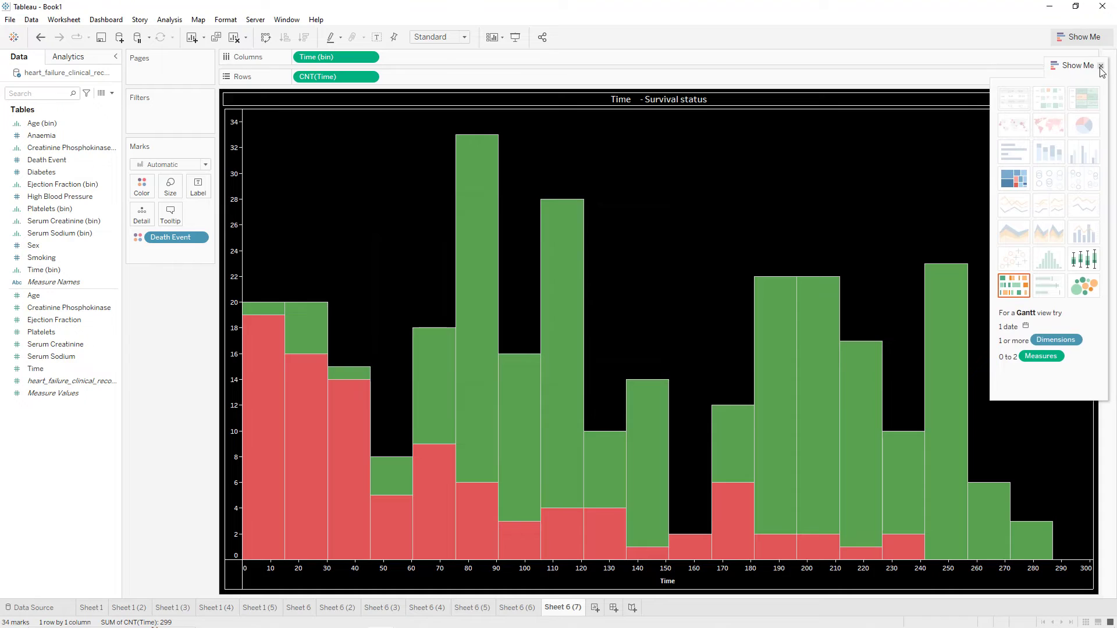
{"action": "left_click", "coordinate": [1100, 67]}
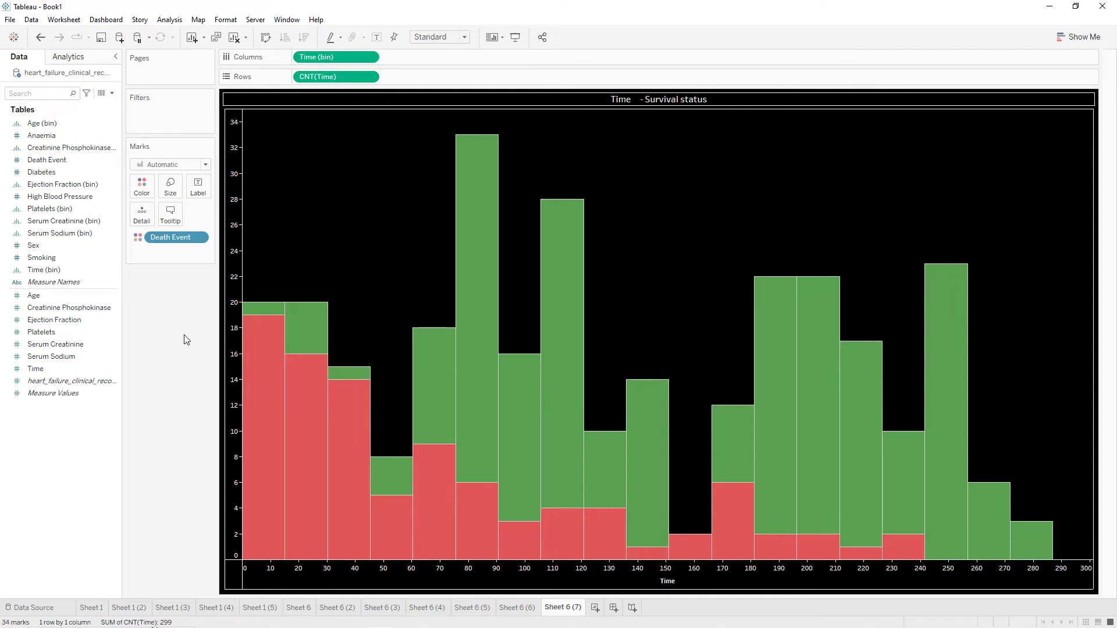
- Duplicate the Sheet 6 (7) worksheet
{"action": "right_click", "coordinate": [567, 611]}
{"action": "left_click", "coordinate": [601, 495]}
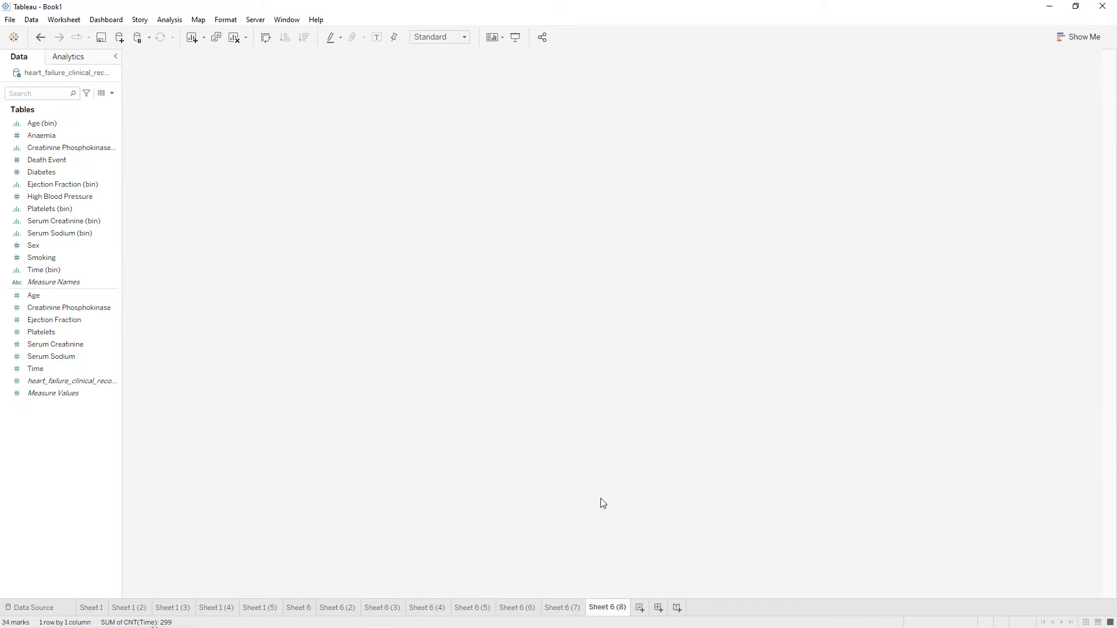
- Return to Sheet 6 (7) and remove the extra spaces so its chart title reads "Time - Survival status"
{"action": "left_click", "coordinate": [567, 608]}
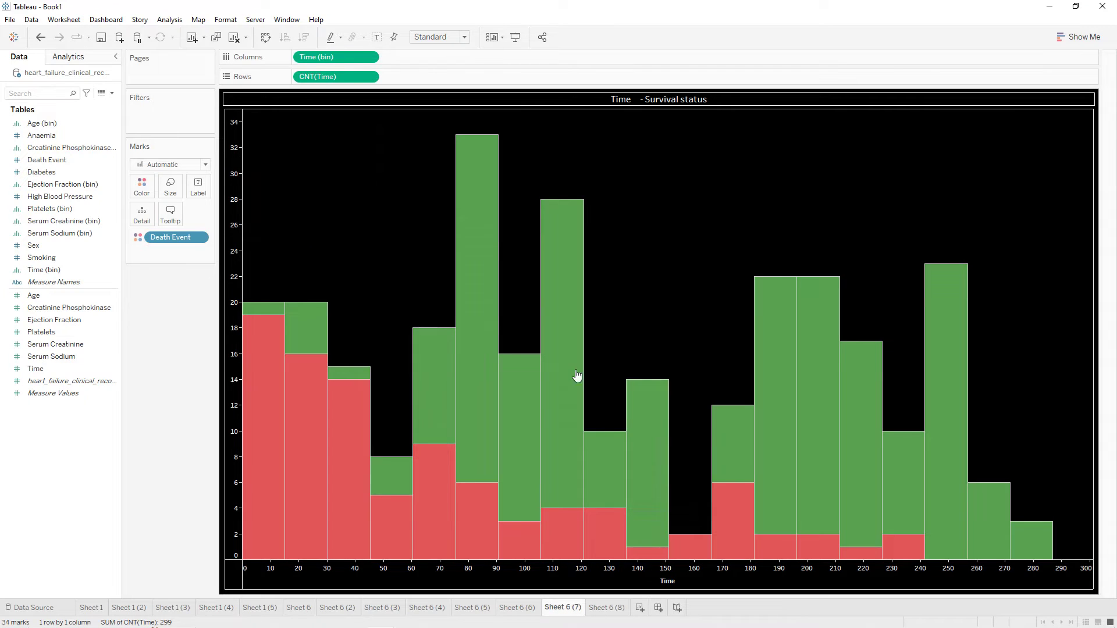
{"action": "double_click", "coordinate": [643, 101]}
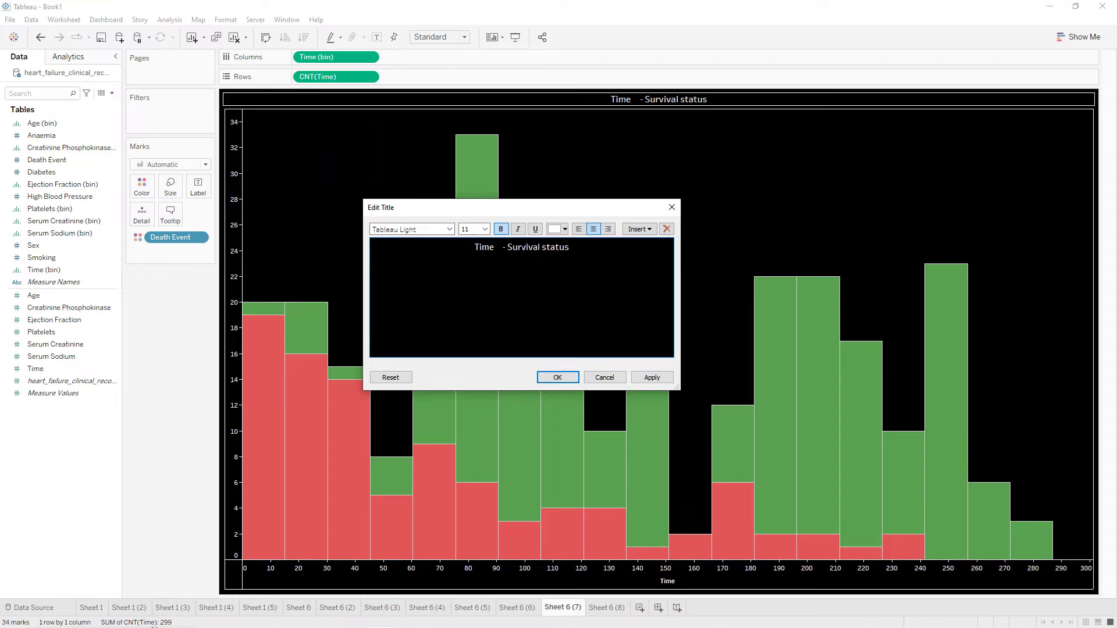
{"action": "left_click", "coordinate": [497, 247]}
{"action": "key", "text": "Delete"}
{"action": "key", "text": "Delete"}
{"action": "left_click", "coordinate": [651, 377]}
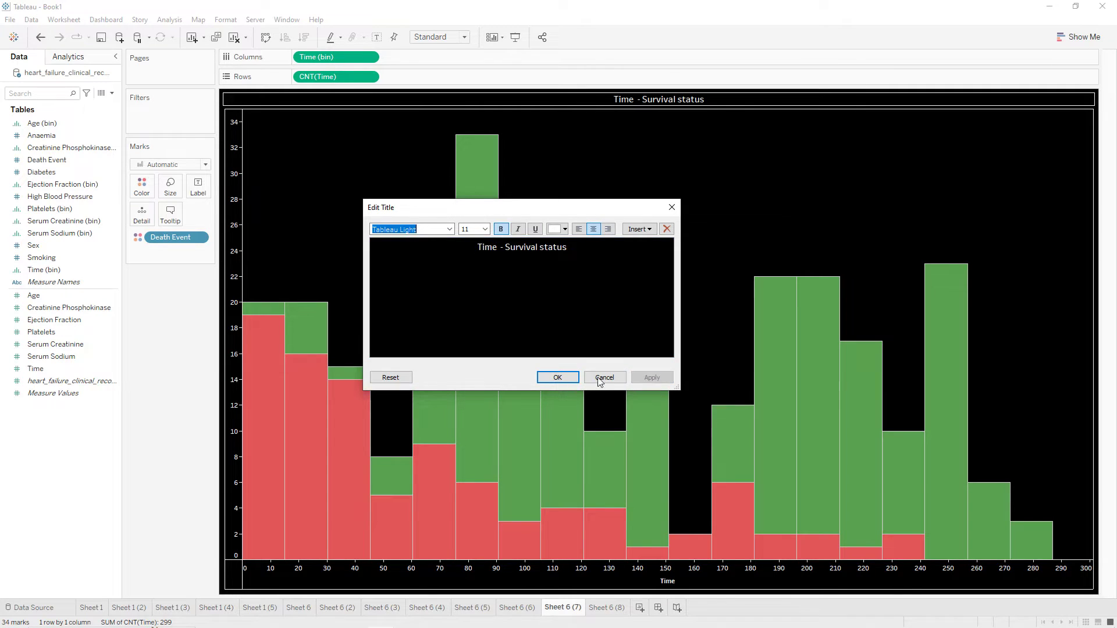
- Close the title editor and remove the extra spaces from the Sheet 6 (6) title so it reads "Serum Sodium - Survival status"
{"action": "left_click", "coordinate": [542, 378]}
{"action": "left_click", "coordinate": [512, 607]}
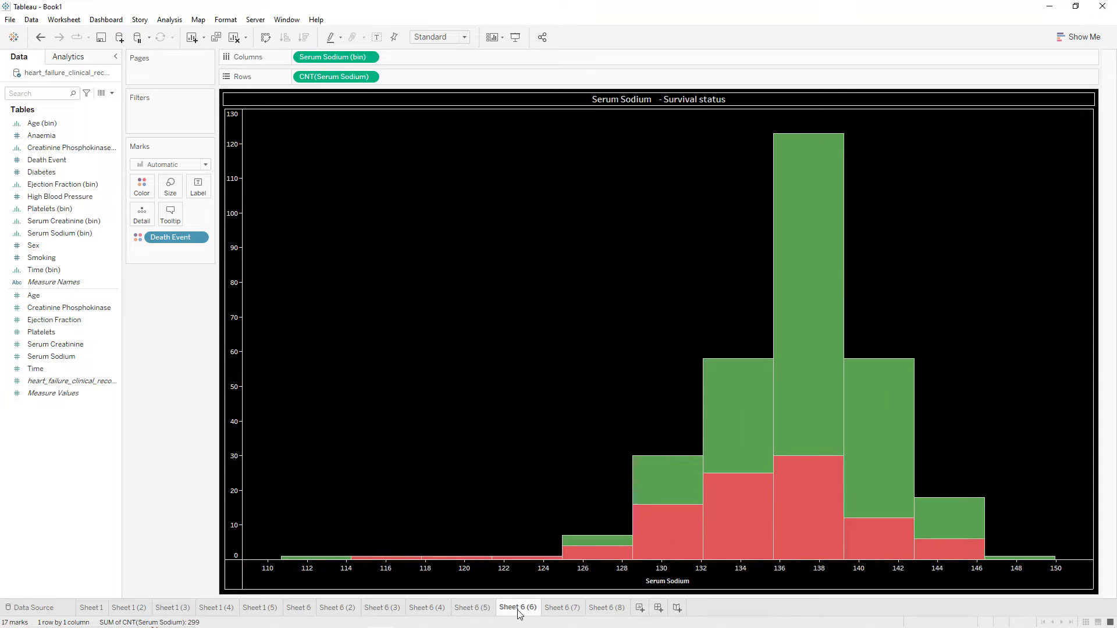
{"action": "left_click", "coordinate": [481, 607]}
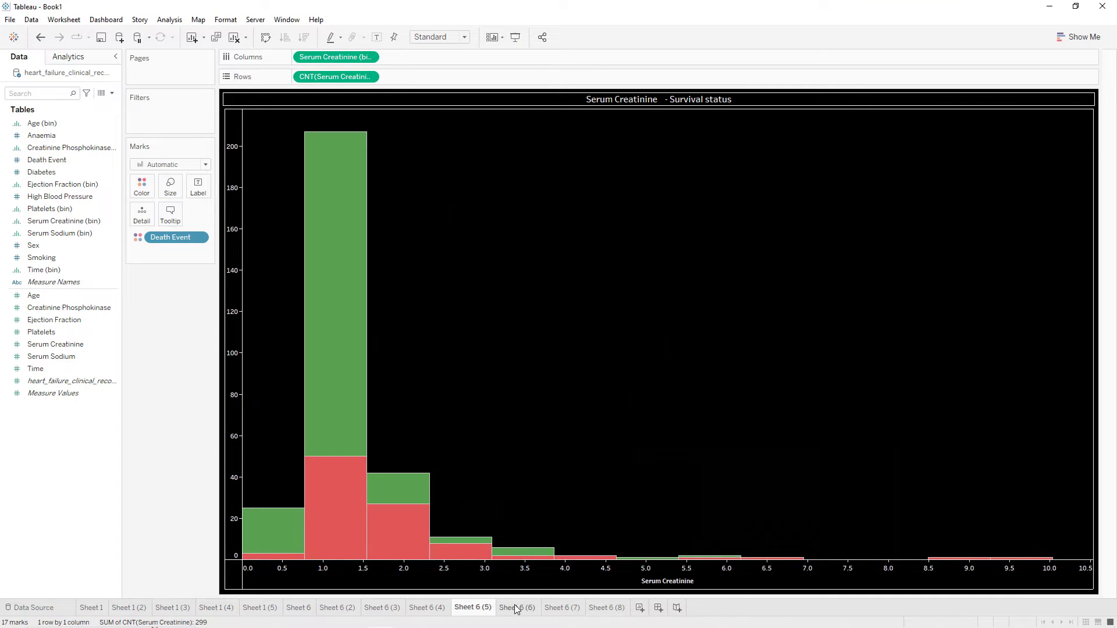
{"action": "left_click", "coordinate": [517, 608]}
{"action": "double_click", "coordinate": [656, 103]}
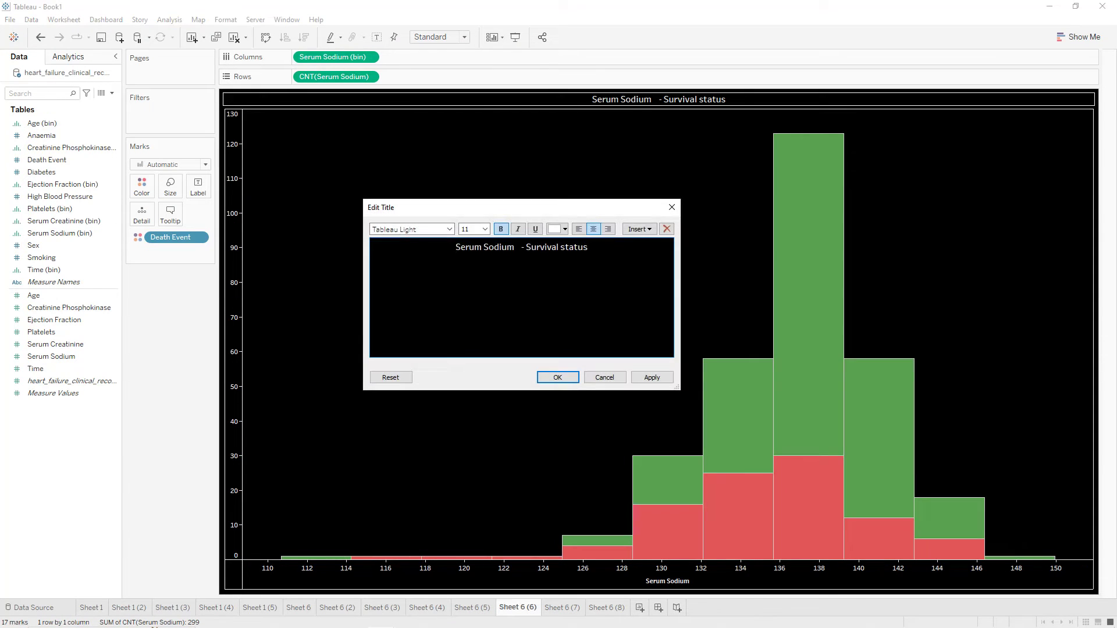
{"action": "key", "text": "BackSpace"}
{"action": "key", "text": "BackSpace"}
{"action": "left_click", "coordinate": [651, 377]}
{"action": "left_click", "coordinate": [557, 377]}
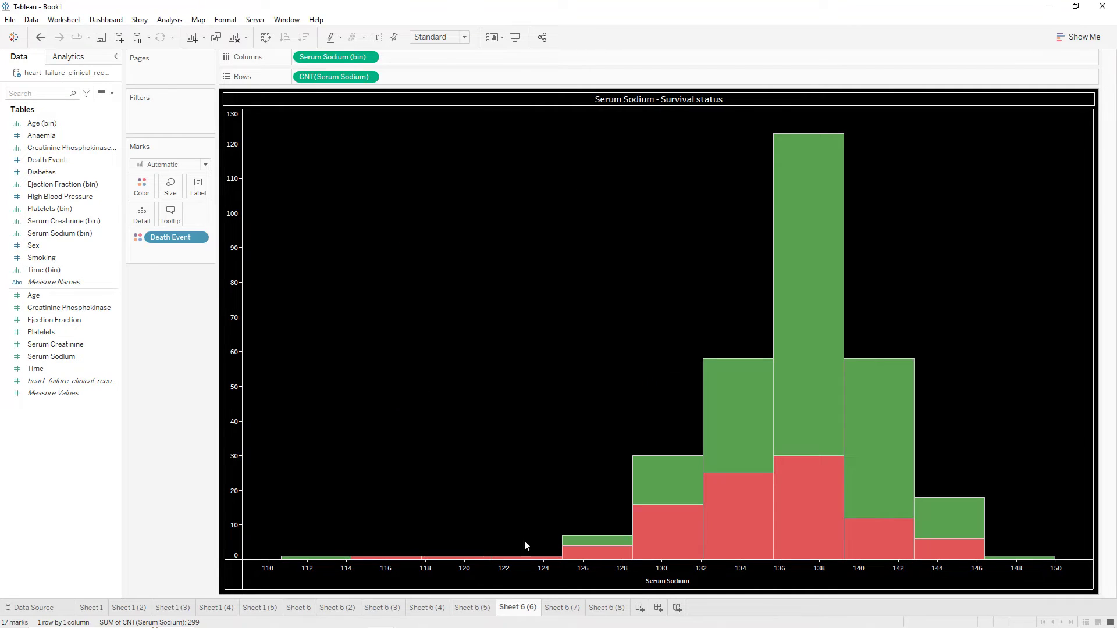
- Remove the extra spaces from the Sheet 6 (5) chart title so it reads "Serum Creatinine - Survival status"
{"action": "left_click", "coordinate": [473, 608]}
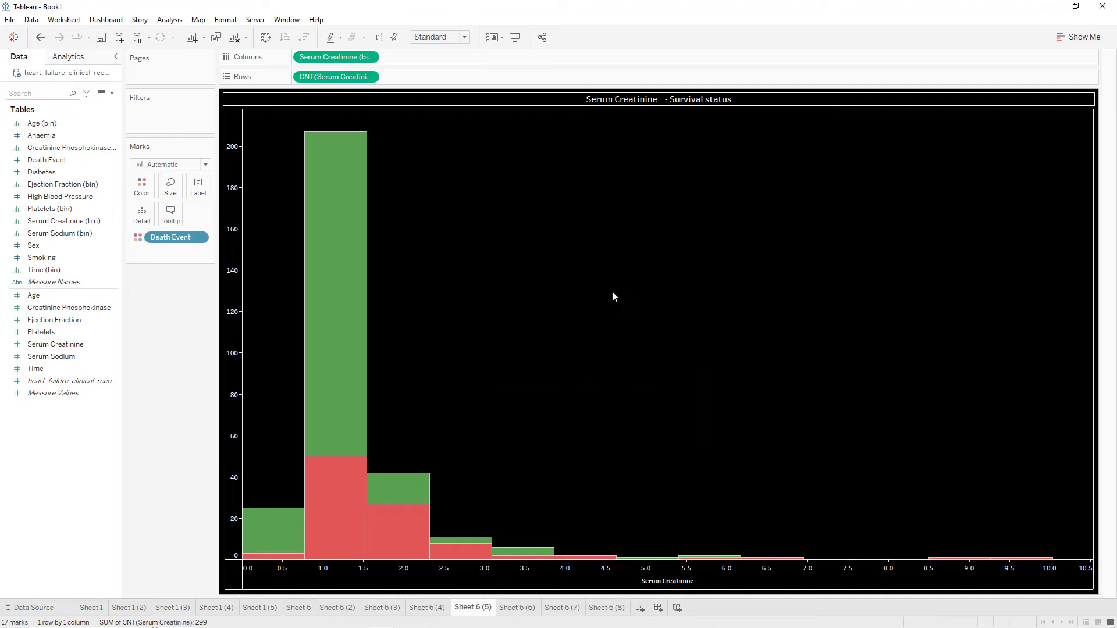
{"action": "double_click", "coordinate": [660, 110]}
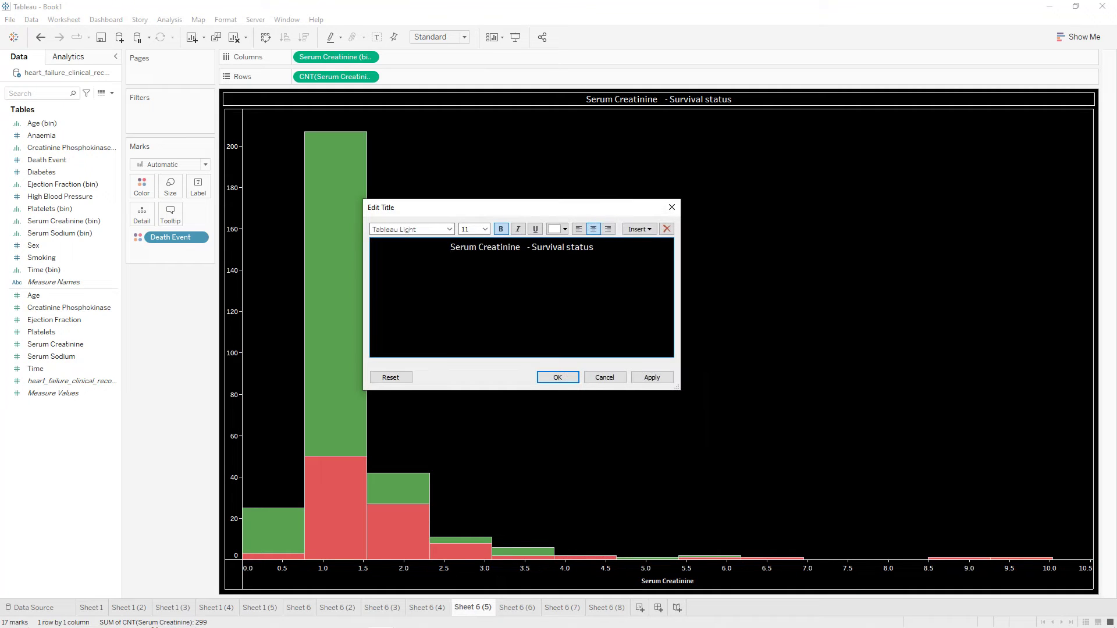
{"action": "key", "text": "BackSpace"}
{"action": "key", "text": "BackSpace"}
{"action": "left_click", "coordinate": [651, 377]}
{"action": "left_click", "coordinate": [557, 377]}
- Remove the extra space from the Sheet 6 (4) chart title so it reads "Platelets - Survival status"
{"action": "left_click", "coordinate": [428, 607]}
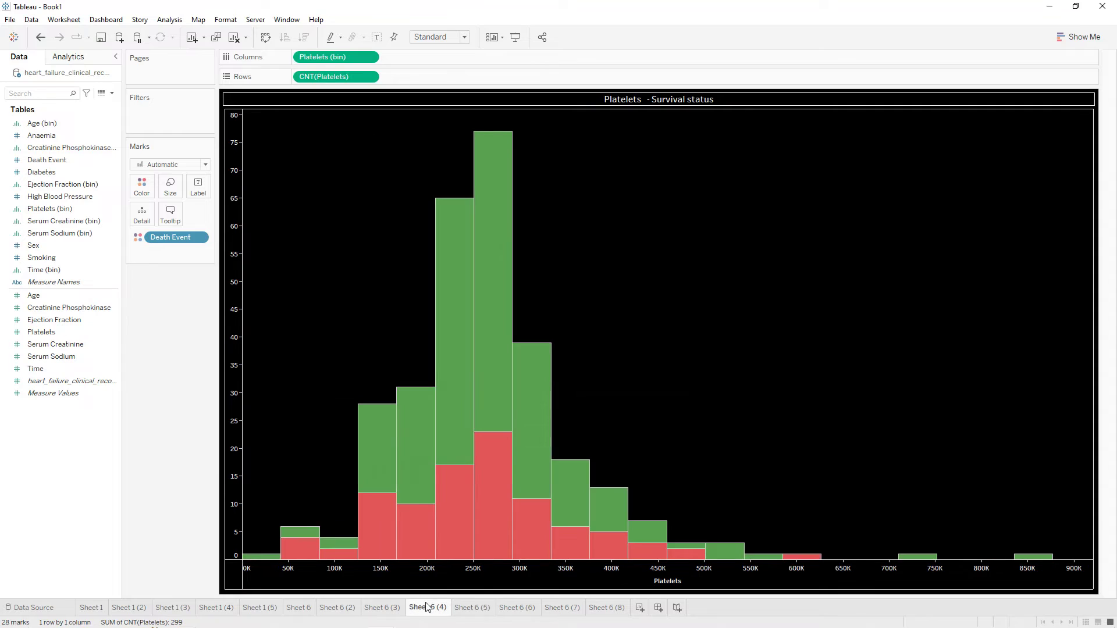
{"action": "double_click", "coordinate": [655, 109]}
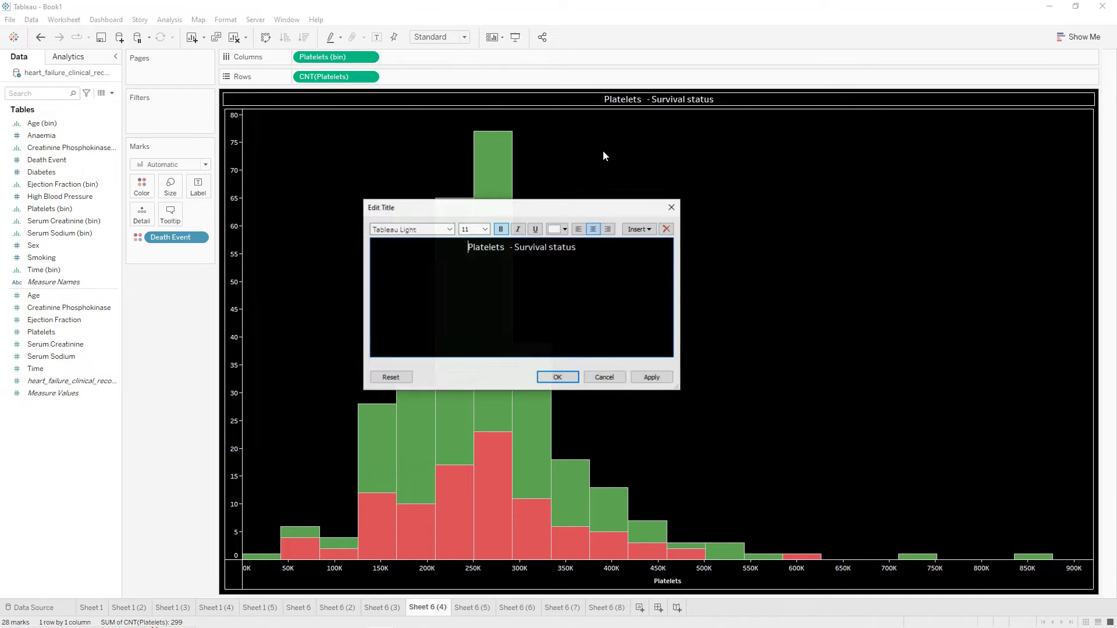
{"action": "key", "text": "BackSpace"}
{"action": "left_click", "coordinate": [651, 377]}
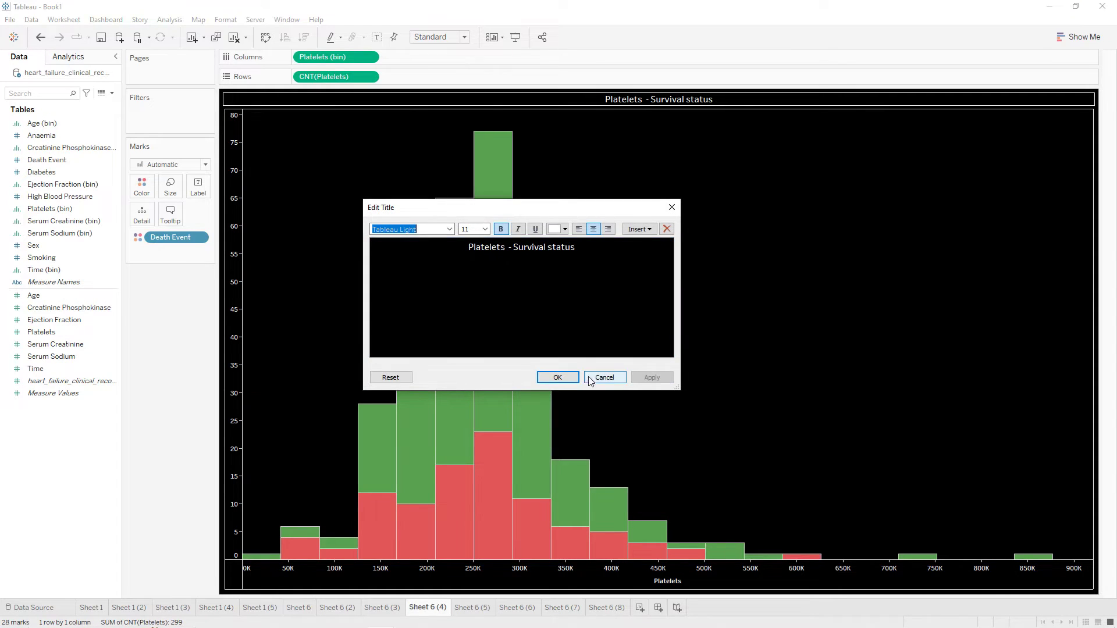
{"action": "left_click", "coordinate": [558, 377]}
- Check the title on Sheet 6 (3), and change the Sheet 6 (8) chart title to "Age - Time - Survival status"
{"action": "left_click", "coordinate": [389, 608]}
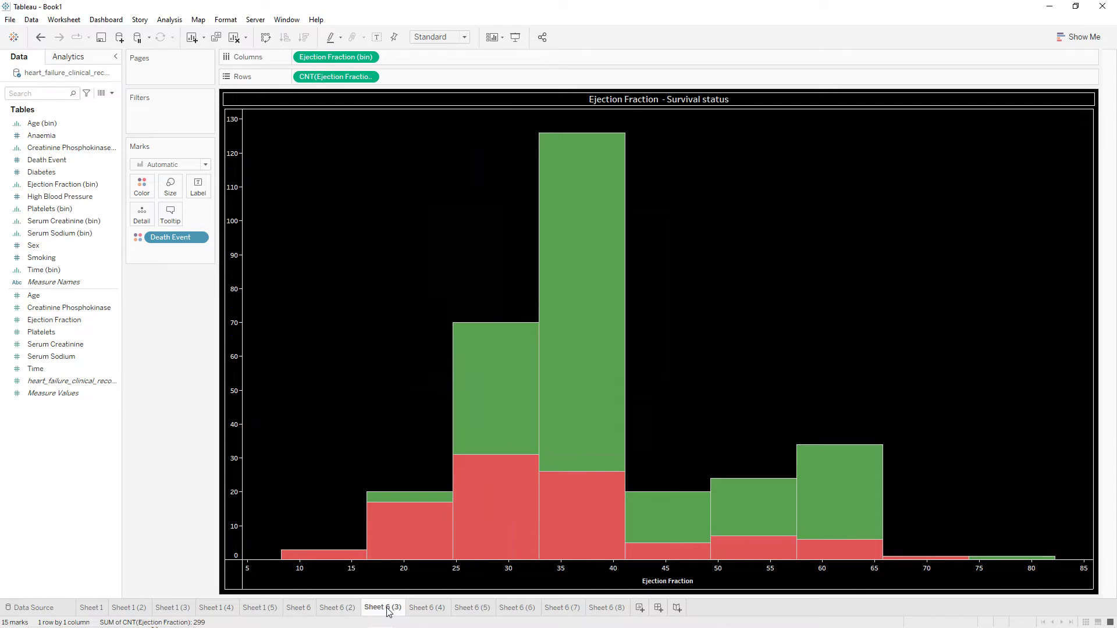
{"action": "left_click", "coordinate": [611, 608]}
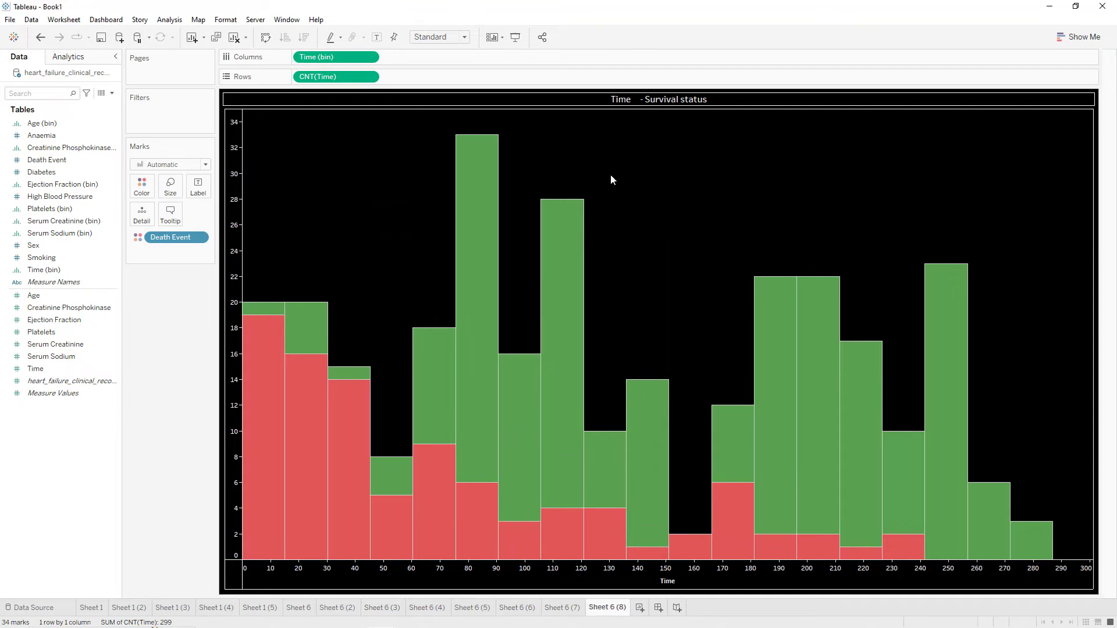
{"action": "double_click", "coordinate": [622, 105]}
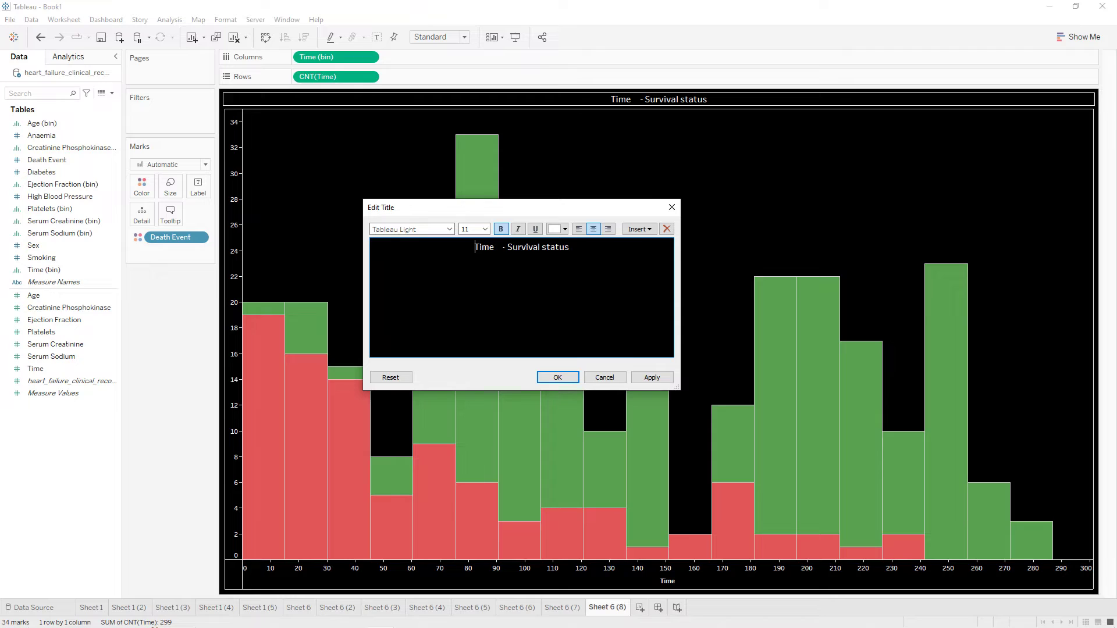
{"action": "key", "text": "BackSpace"}
{"action": "key", "text": "BackSpace"}
{"action": "key", "text": "BackSpace"}
{"action": "type", "text": "Age -"}
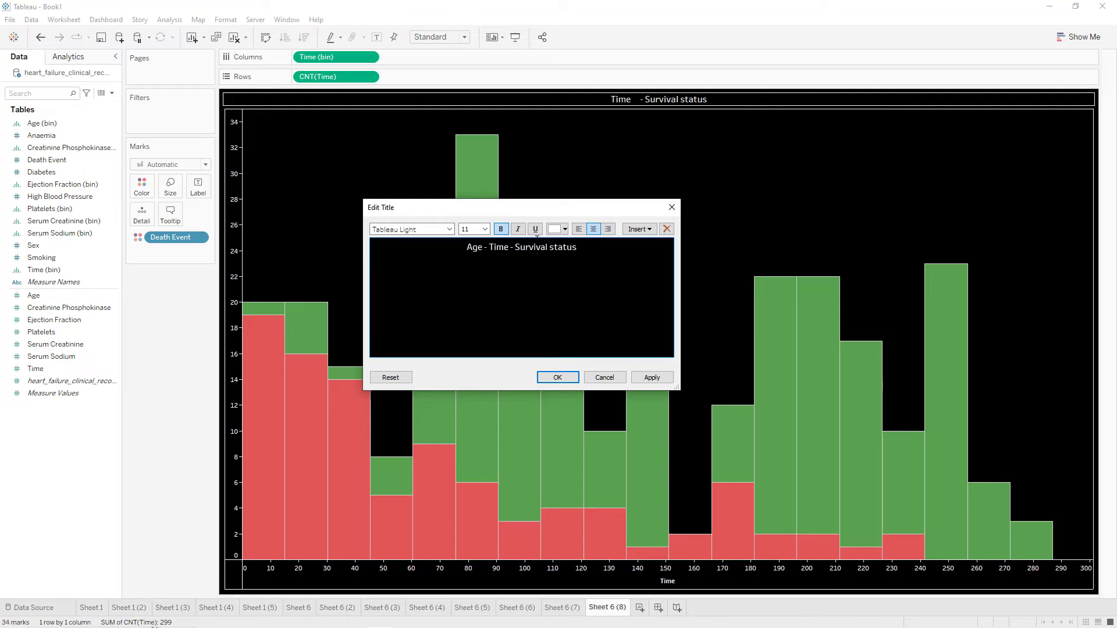
{"action": "left_click", "coordinate": [663, 377]}
{"action": "left_click", "coordinate": [559, 378]}
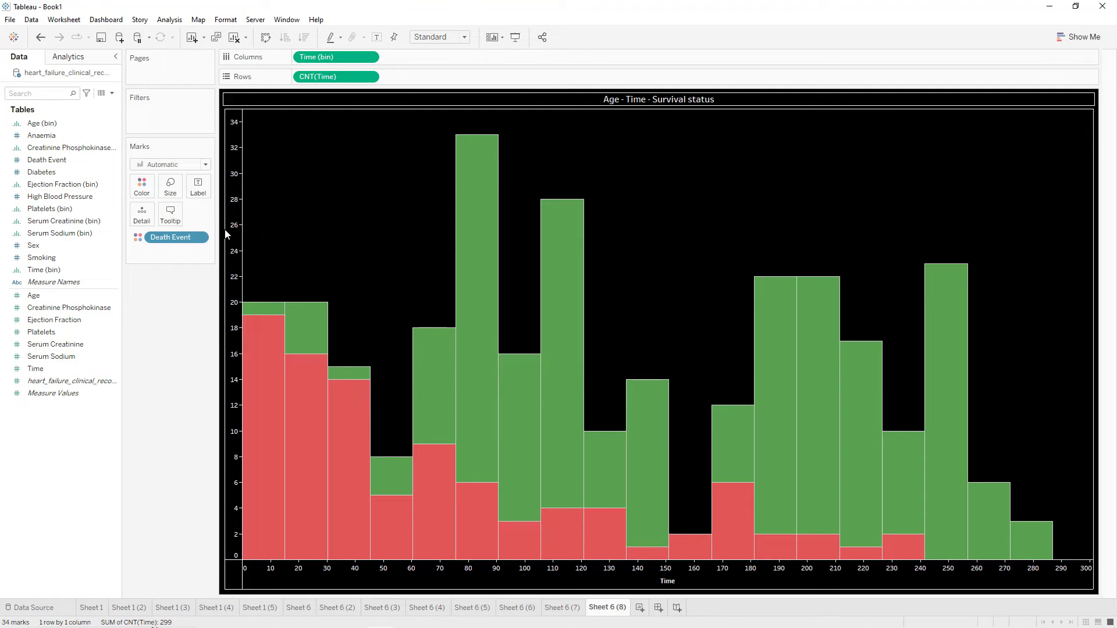
- Clear all fields from the Sheet 6 (8) chart, and place Time on rows and Age on columns
{"action": "left_click_drag", "start_coordinate": [170, 249], "coordinate": [181, 295]}
{"action": "left_click_drag", "start_coordinate": [317, 57], "coordinate": [176, 286]}
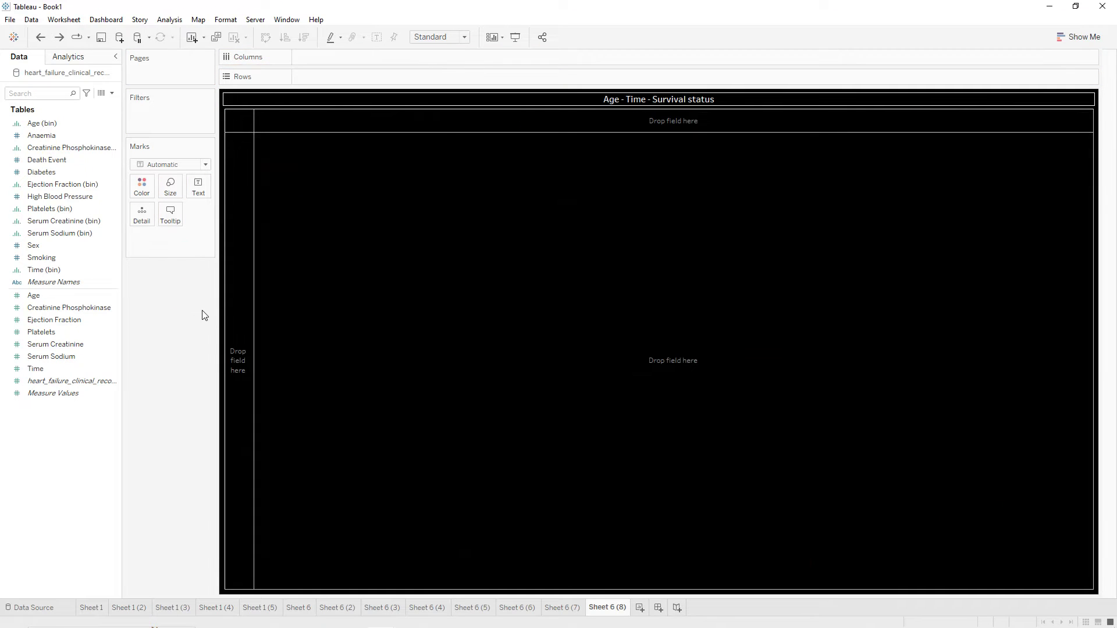
{"action": "left_click_drag", "start_coordinate": [67, 368], "coordinate": [347, 78]}
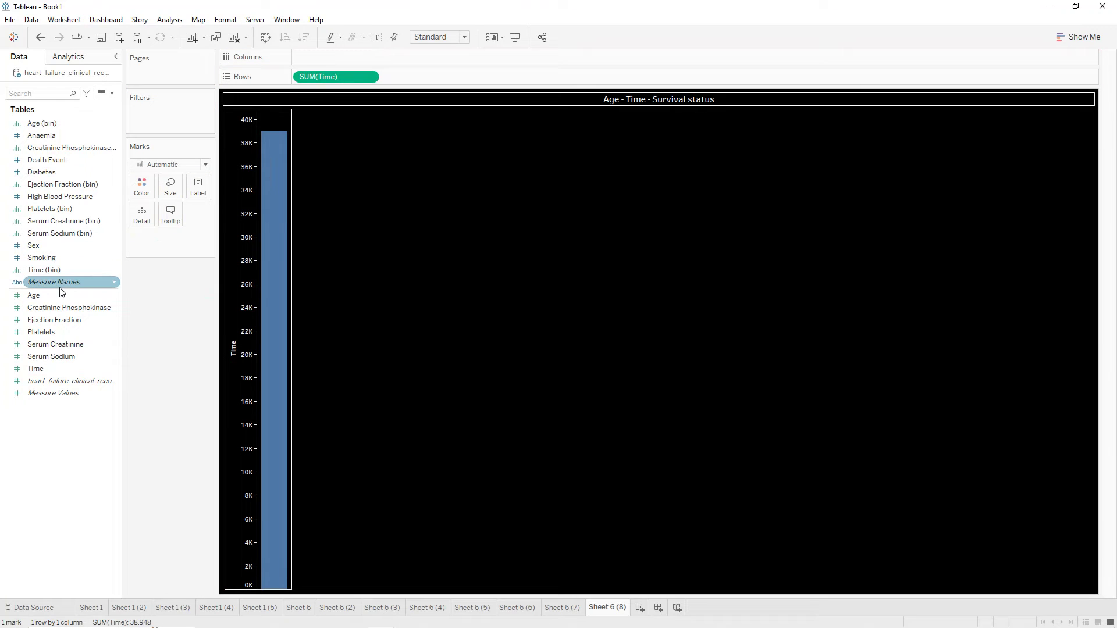
{"action": "left_click_drag", "start_coordinate": [62, 297], "coordinate": [344, 58]}
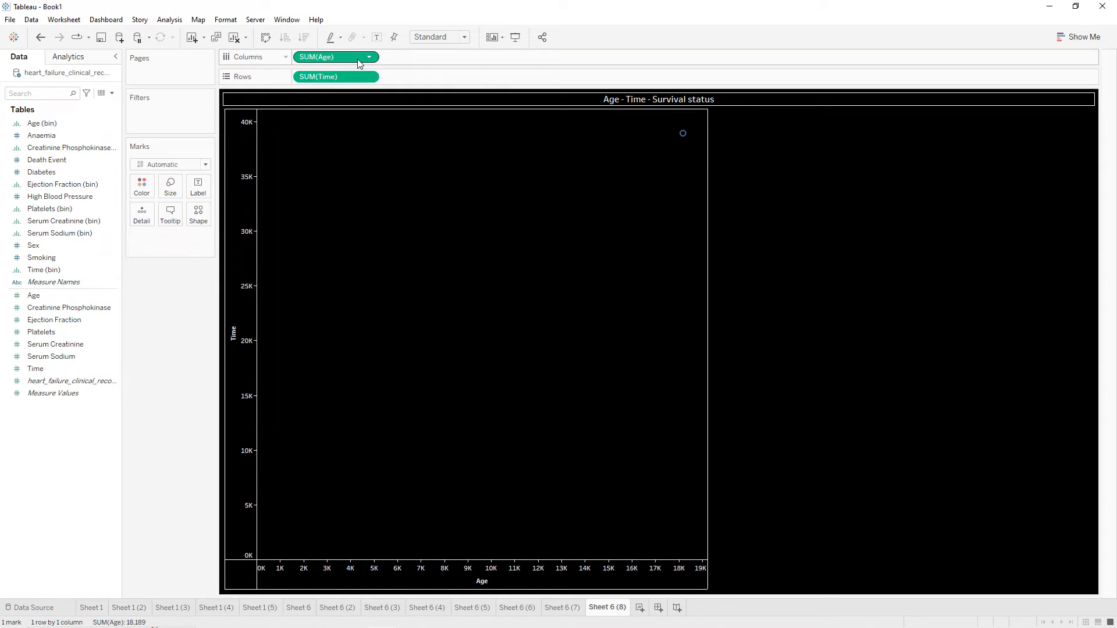
- Convert both Age on columns and Time on rows from summed measures to dimensions
{"action": "left_click", "coordinate": [370, 59]}
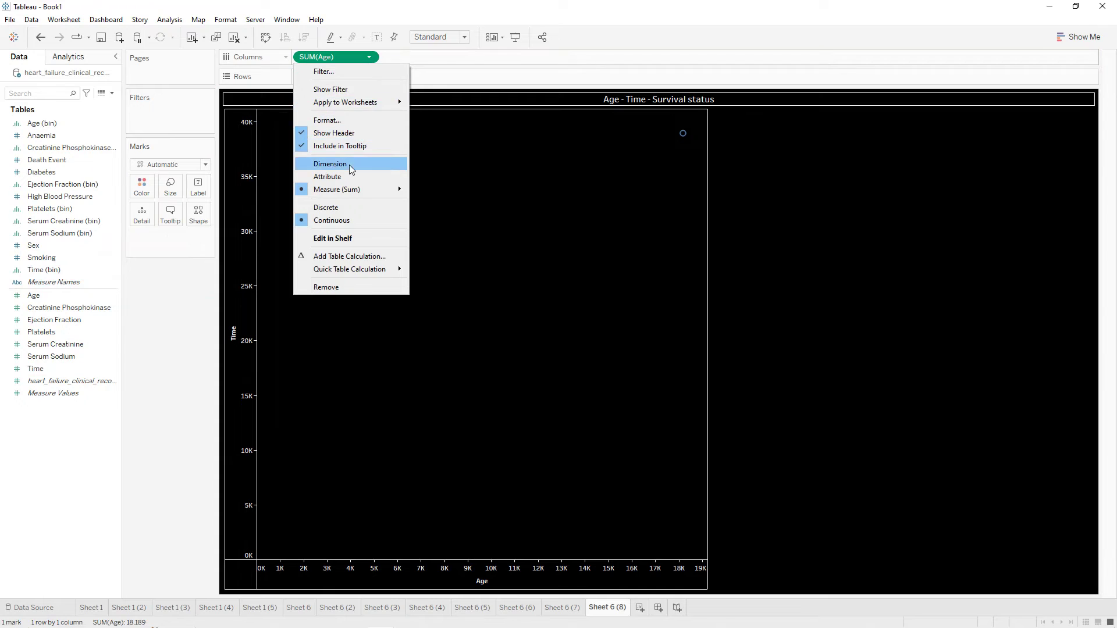
{"action": "left_click", "coordinate": [349, 166]}
{"action": "left_click", "coordinate": [369, 77]}
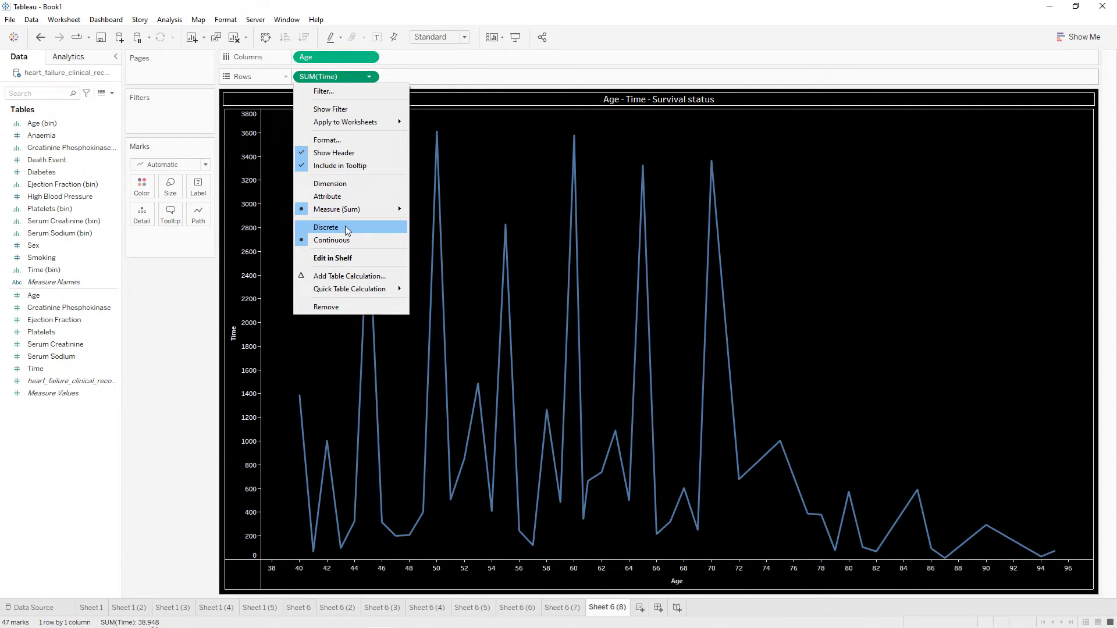
{"action": "left_click", "coordinate": [347, 184]}
- Colour the scatter plot marks by Death Event and change their shape to filled circles
{"action": "left_click_drag", "start_coordinate": [51, 160], "coordinate": [146, 189]}
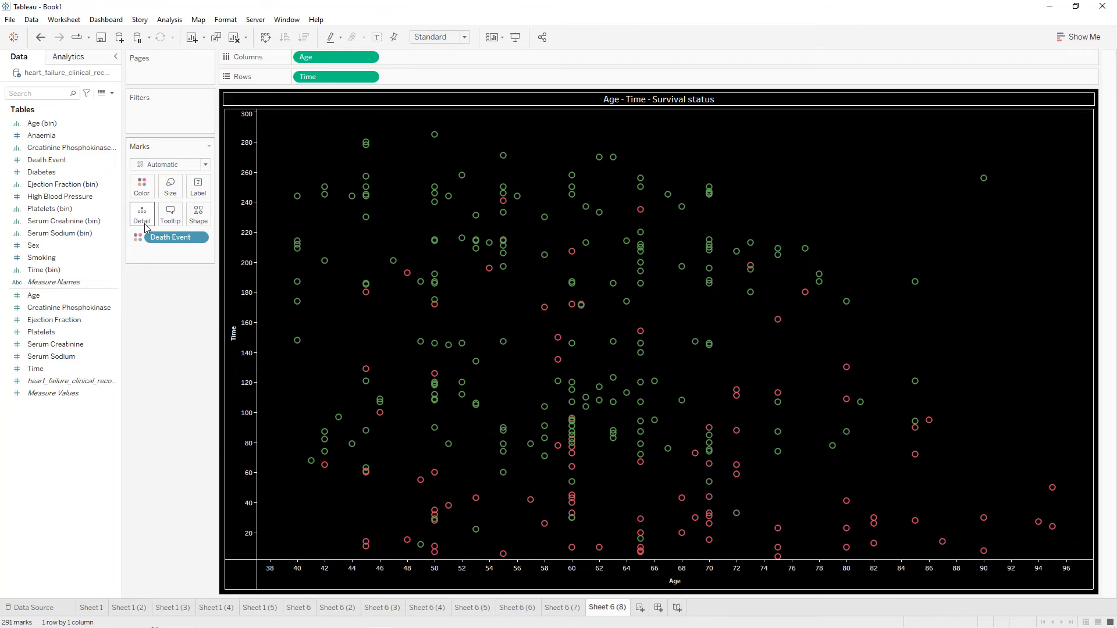
{"action": "left_click", "coordinate": [199, 215]}
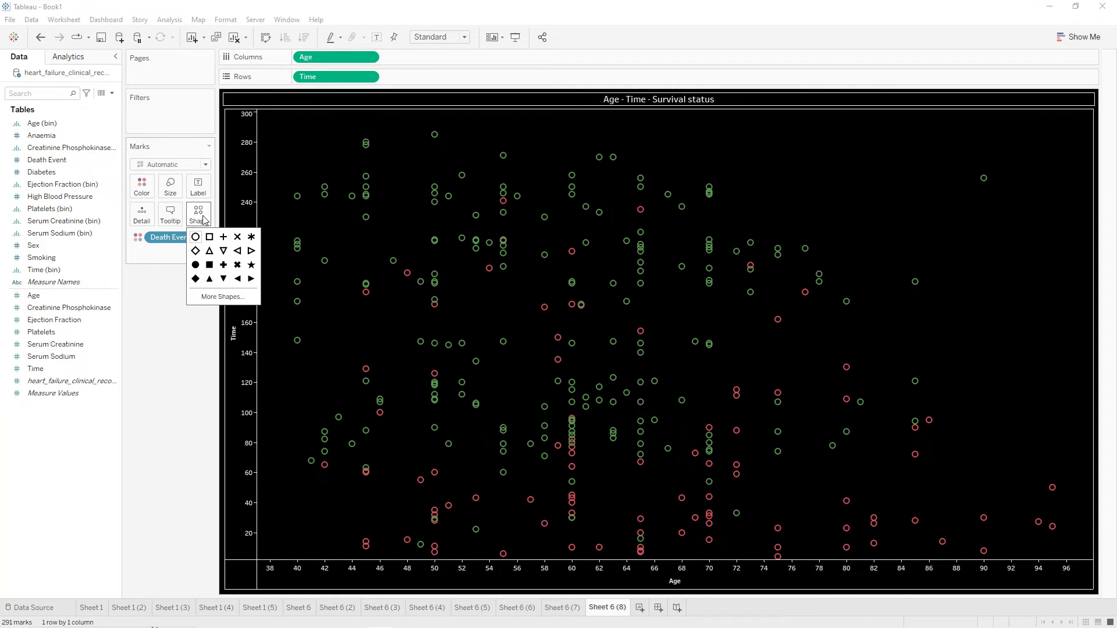
{"action": "left_click", "coordinate": [196, 264]}
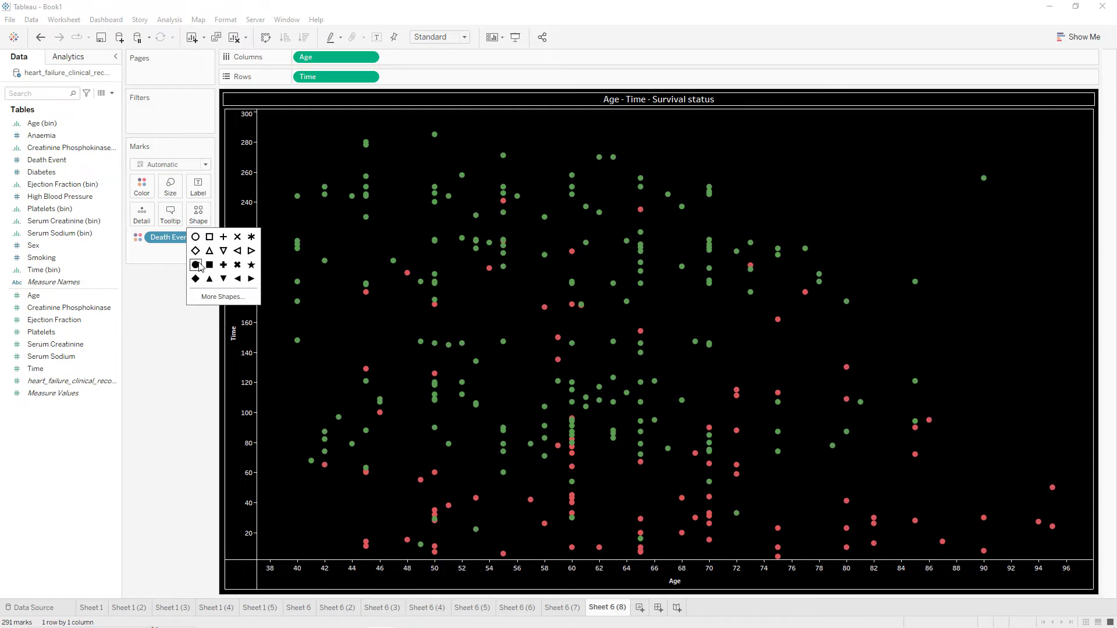
{"action": "left_click", "coordinate": [165, 267]}
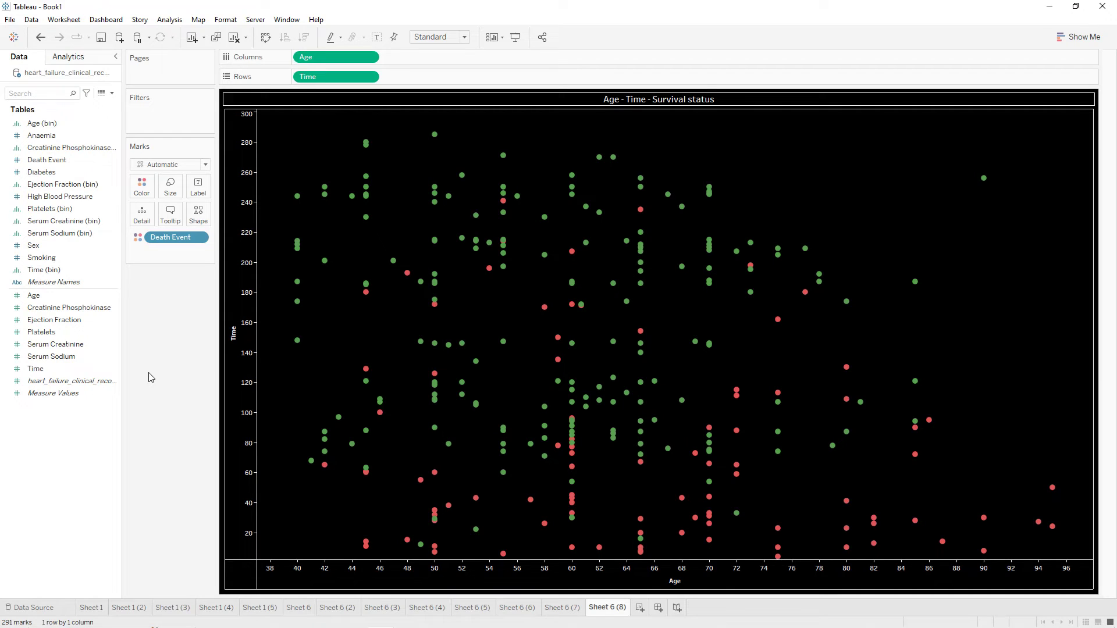
- Duplicate the Sheet 6 (8) worksheet and change the copy's chart title to "Age - Sex - Survival status"
{"action": "right_click", "coordinate": [612, 607]}
{"action": "left_click", "coordinate": [640, 492]}
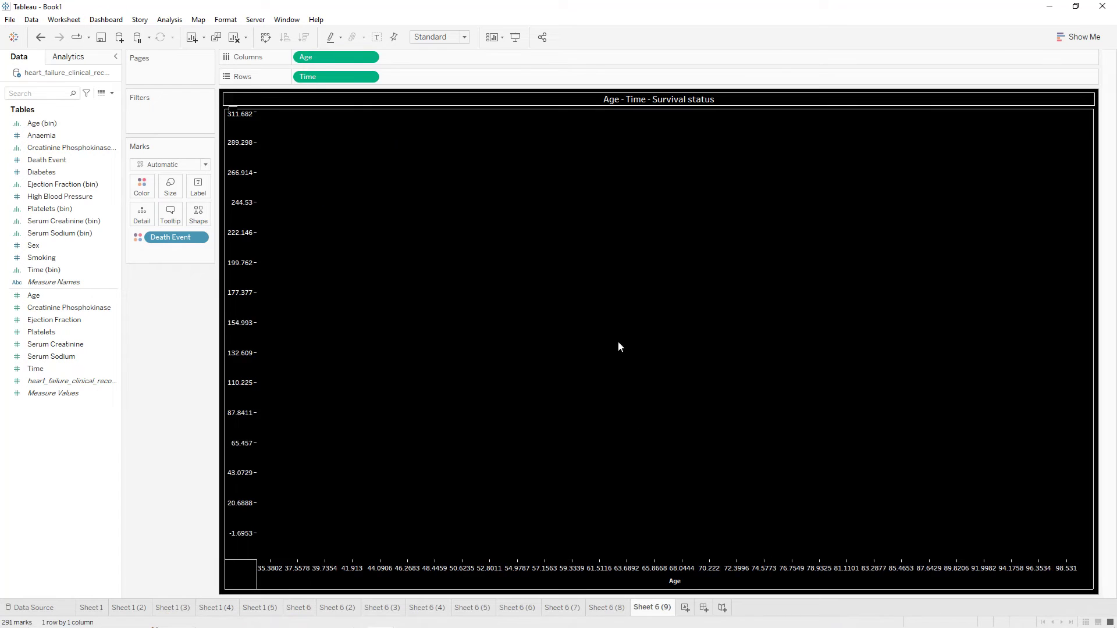
{"action": "double_click", "coordinate": [631, 103]}
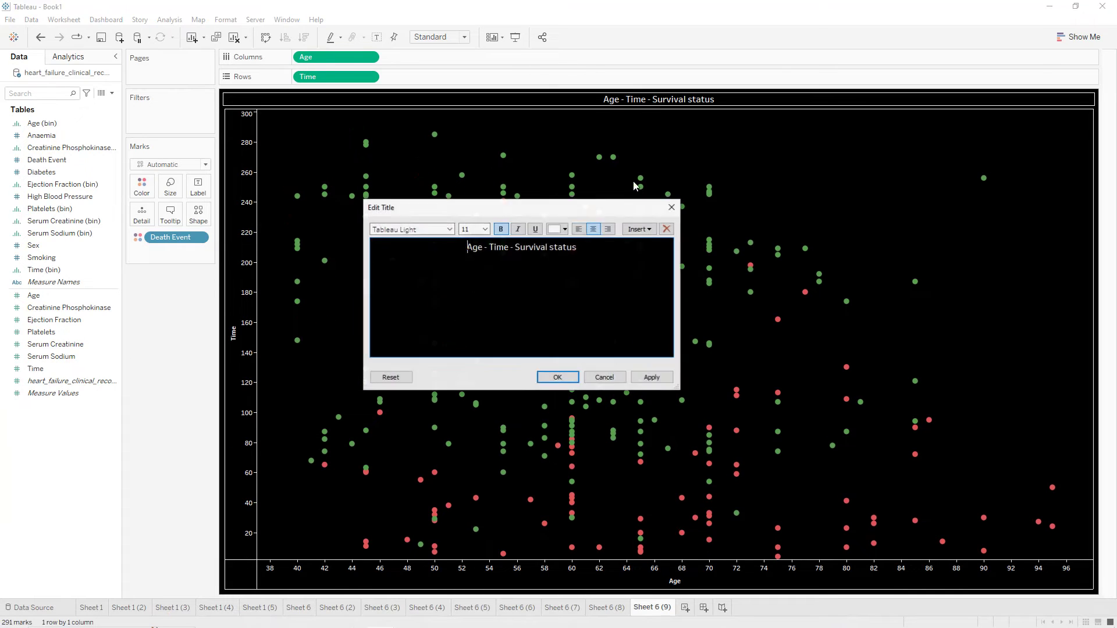
{"action": "double_click", "coordinate": [498, 247]}
{"action": "type", "text": "Sex"}
{"action": "left_click", "coordinate": [653, 378]}
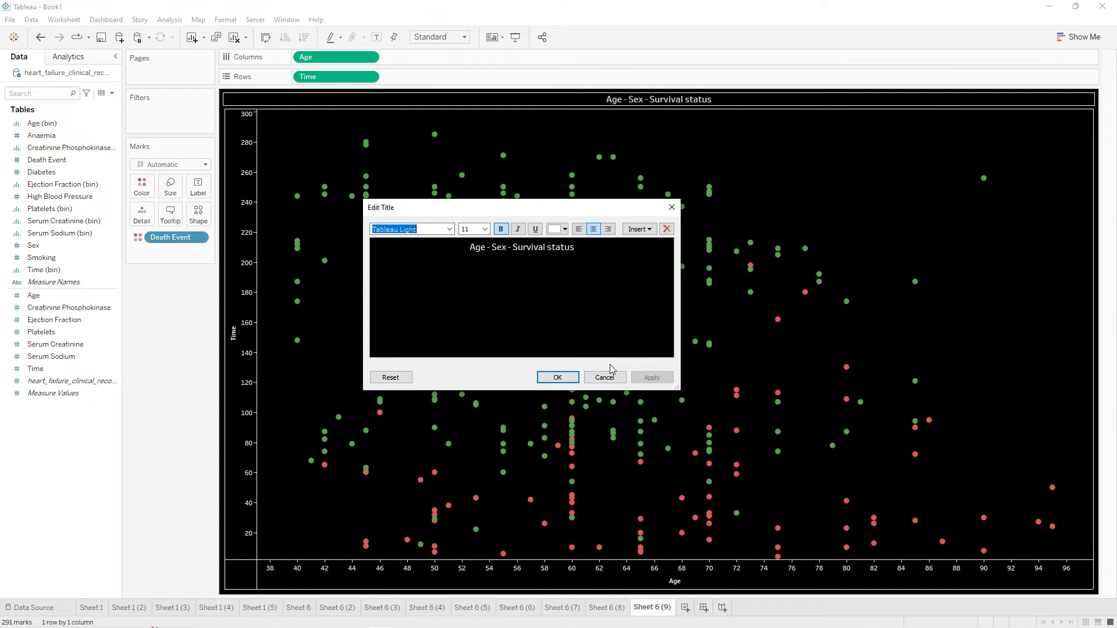
{"action": "left_click", "coordinate": [557, 378]}
- Remove Death Event, Time and Age from the duplicated worksheet's chart
{"action": "left_click_drag", "start_coordinate": [157, 241], "coordinate": [158, 297]}
{"action": "left_click_drag", "start_coordinate": [314, 77], "coordinate": [182, 285]}
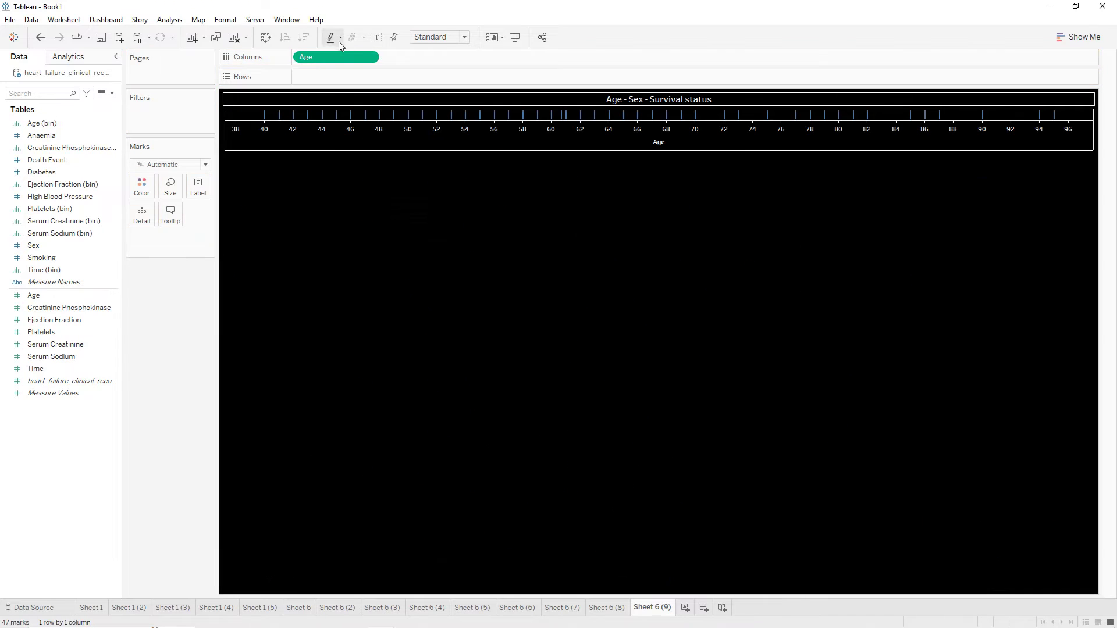
{"action": "left_click_drag", "start_coordinate": [322, 59], "coordinate": [134, 257]}
- Place Age on rows, and Sex followed by Death Event on columns
{"action": "left_click", "coordinate": [60, 298]}
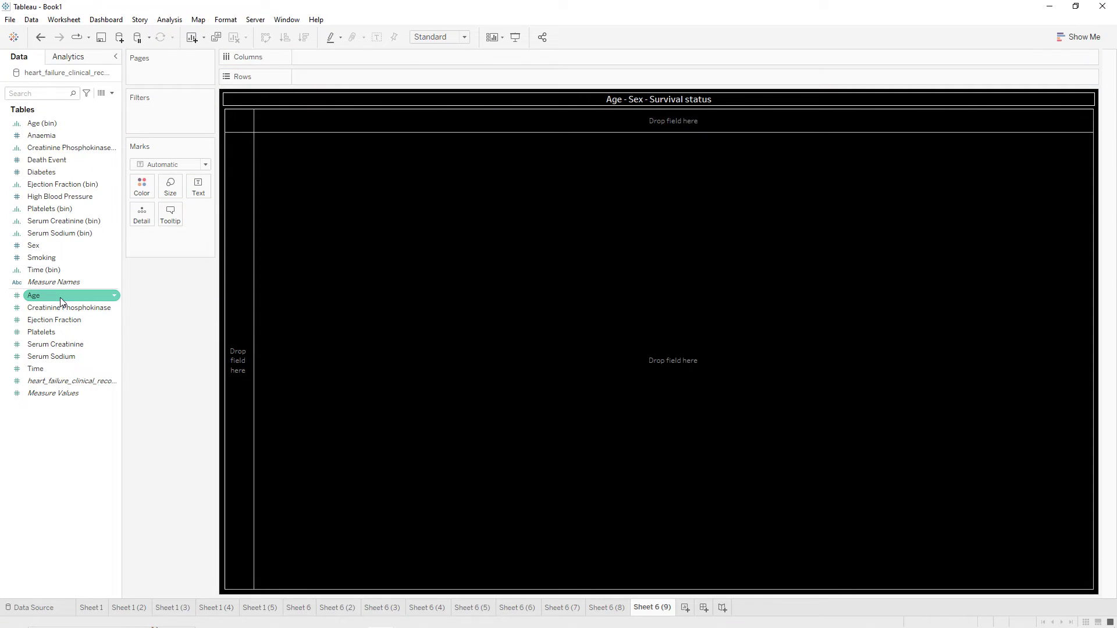
{"action": "mouse_move", "coordinate": [63, 301]}
{"action": "left_mouse_down"}
{"action": "mouse_move", "coordinate": [243, 184]}
{"action": "mouse_move", "coordinate": [335, 79]}
{"action": "left_mouse_up"}
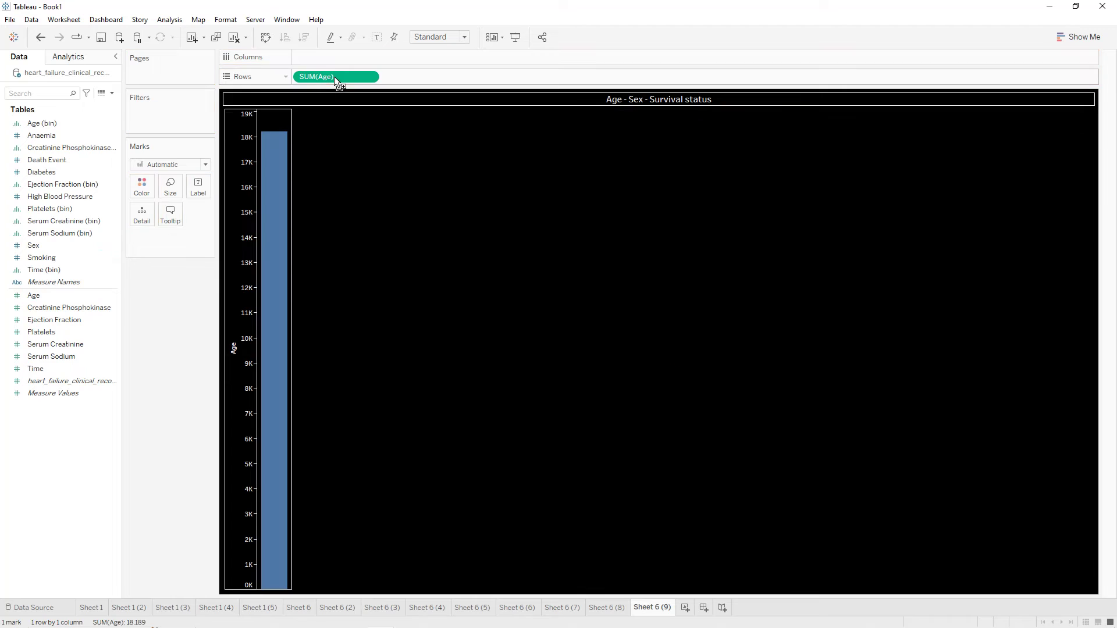
{"action": "left_click_drag", "start_coordinate": [55, 245], "coordinate": [323, 57]}
{"action": "left_click_drag", "start_coordinate": [56, 163], "coordinate": [416, 58]}
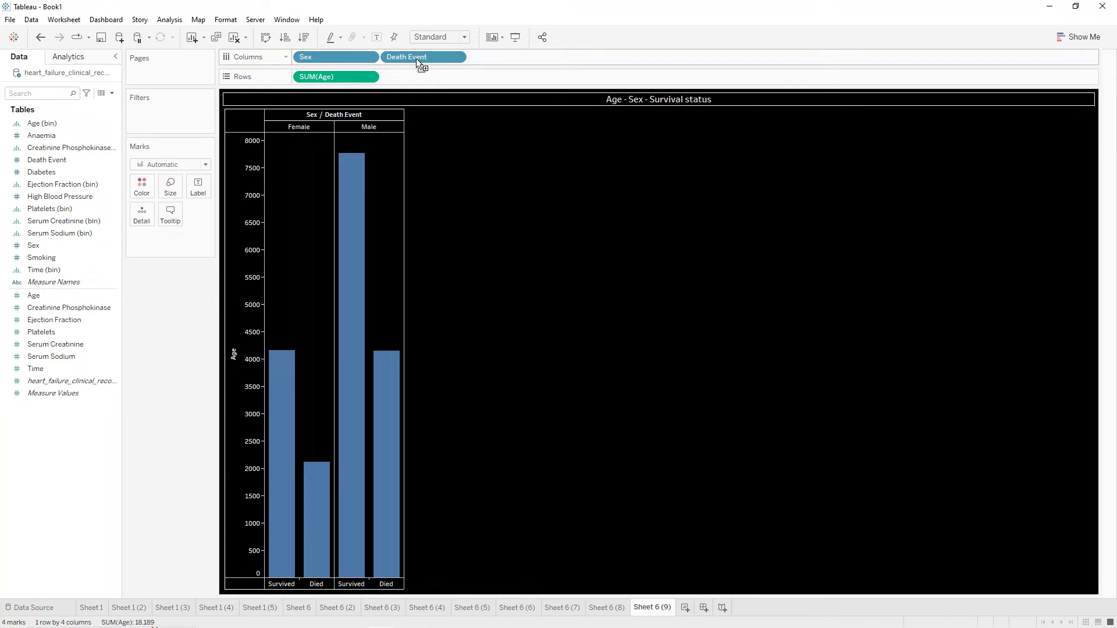
- Change the aggregation of Age on rows to Average
{"action": "left_click", "coordinate": [369, 77]}
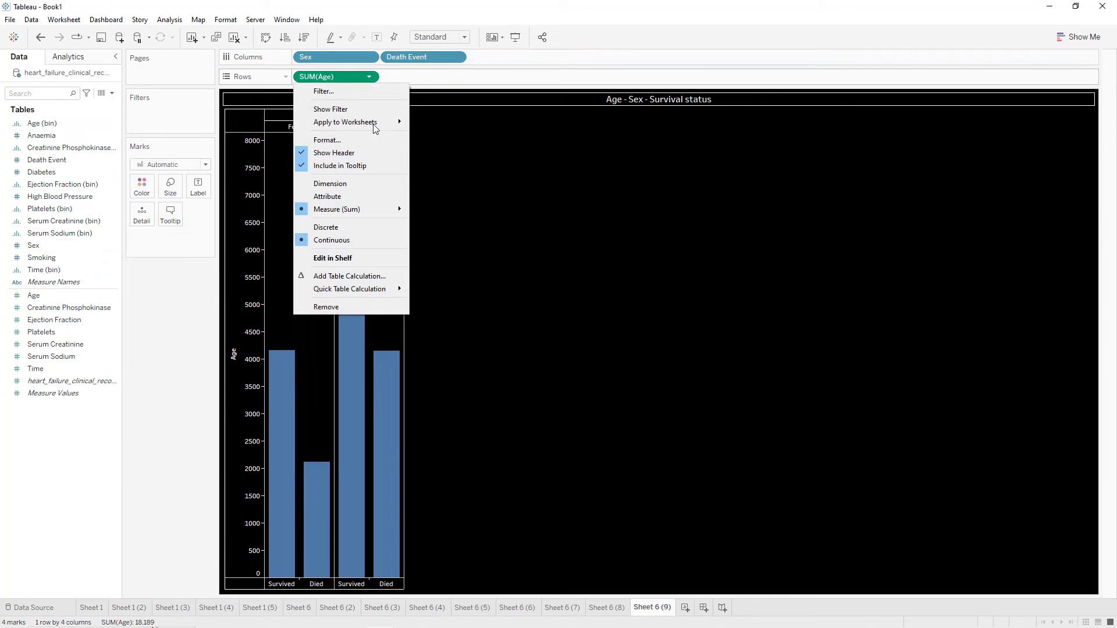
{"action": "mouse_move", "coordinate": [379, 208]}
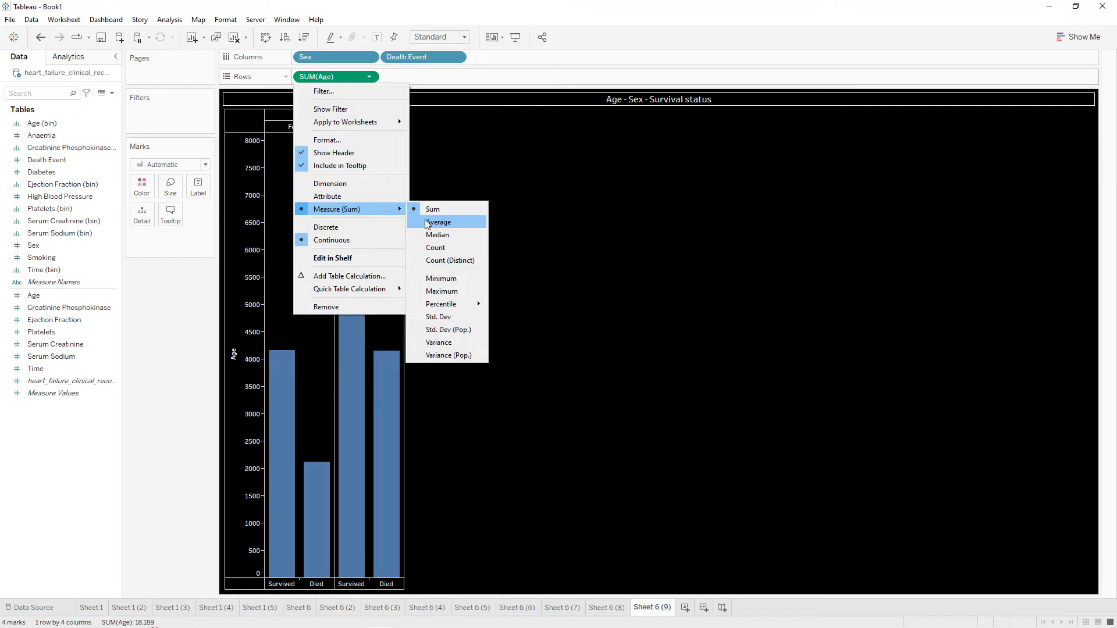
{"action": "left_click", "coordinate": [429, 222]}
- Switch the chart to a box-and-whisker plot and move Sex from the marks detail to columns after Death Event
{"action": "left_click", "coordinate": [1081, 37]}
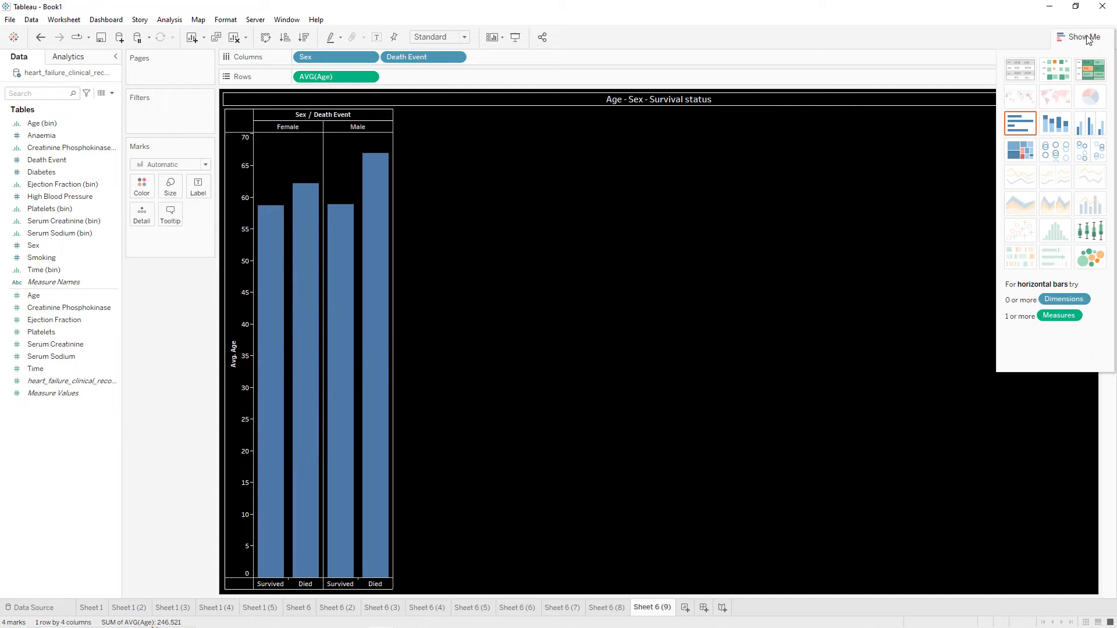
{"action": "left_click", "coordinate": [1086, 230]}
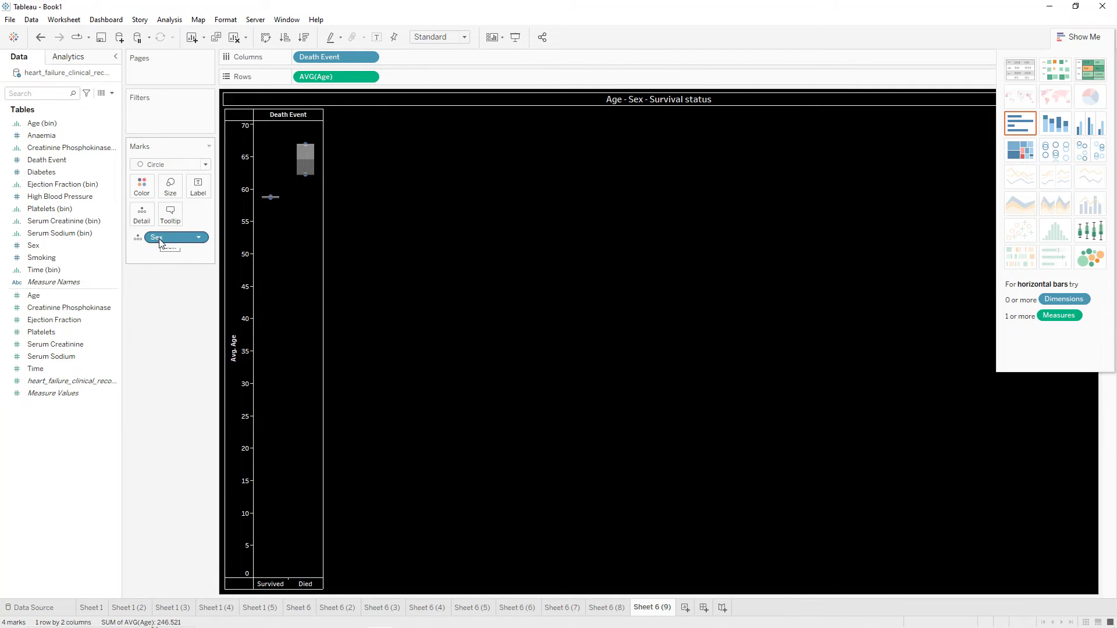
{"action": "left_click_drag", "start_coordinate": [161, 242], "coordinate": [422, 57]}
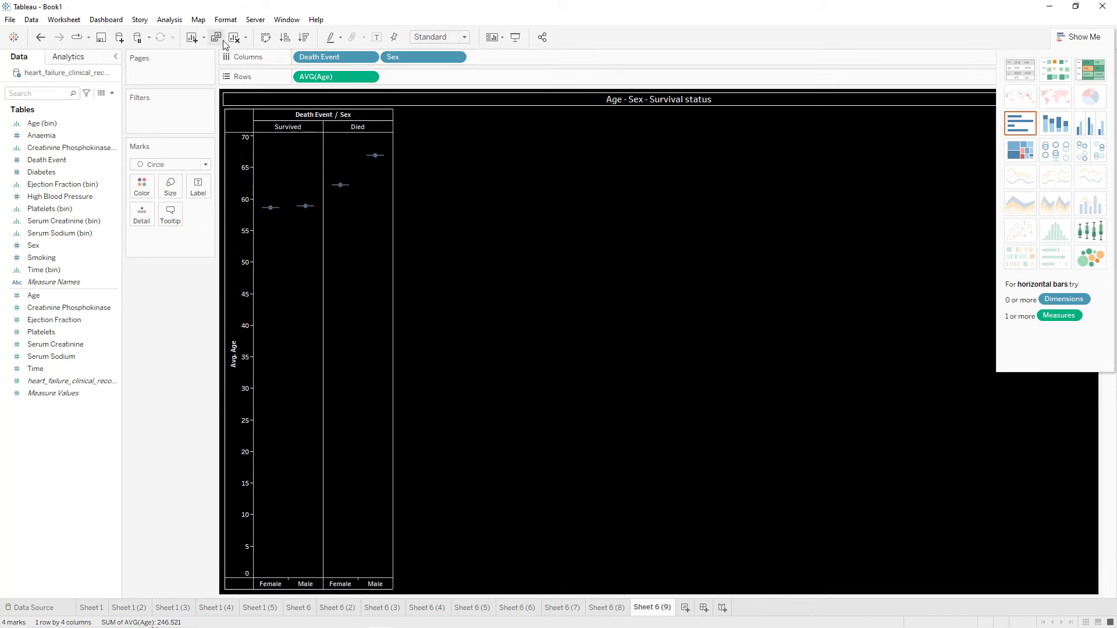
- Turn off measure aggregation for the Age box plot and fit the chart to the entire view
{"action": "left_click", "coordinate": [176, 22]}
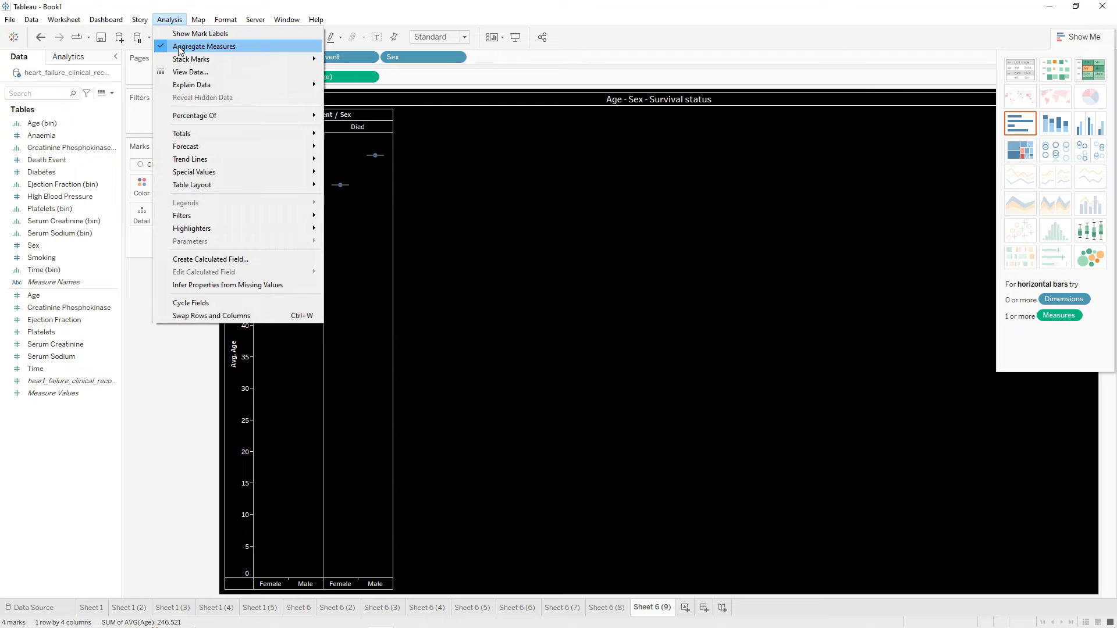
{"action": "left_click", "coordinate": [181, 47]}
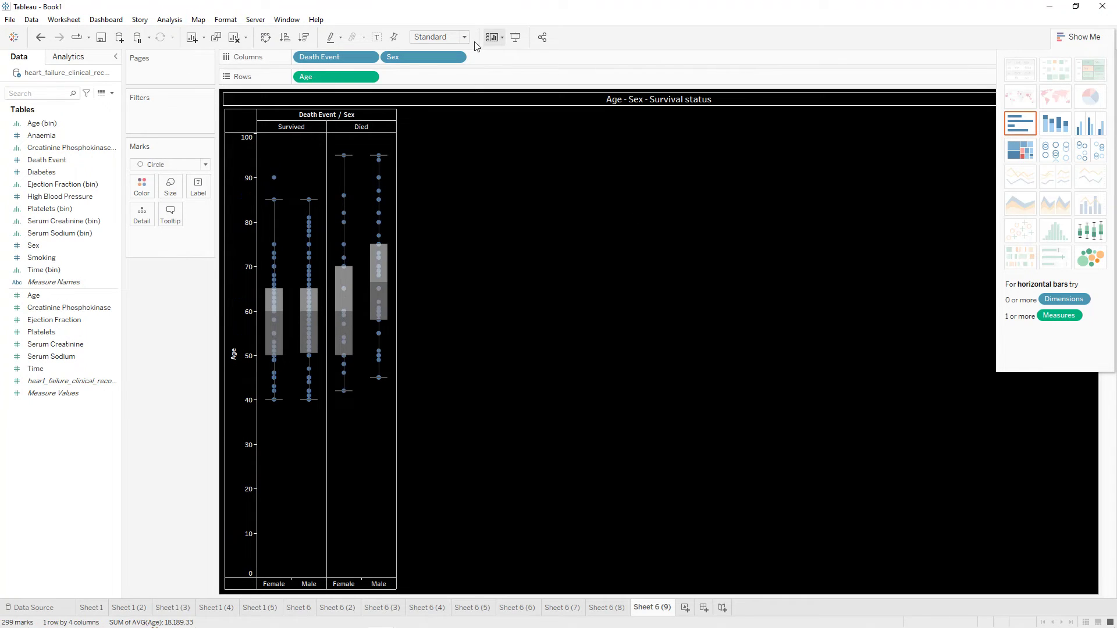
{"action": "left_click", "coordinate": [442, 37]}
{"action": "left_click", "coordinate": [443, 82]}
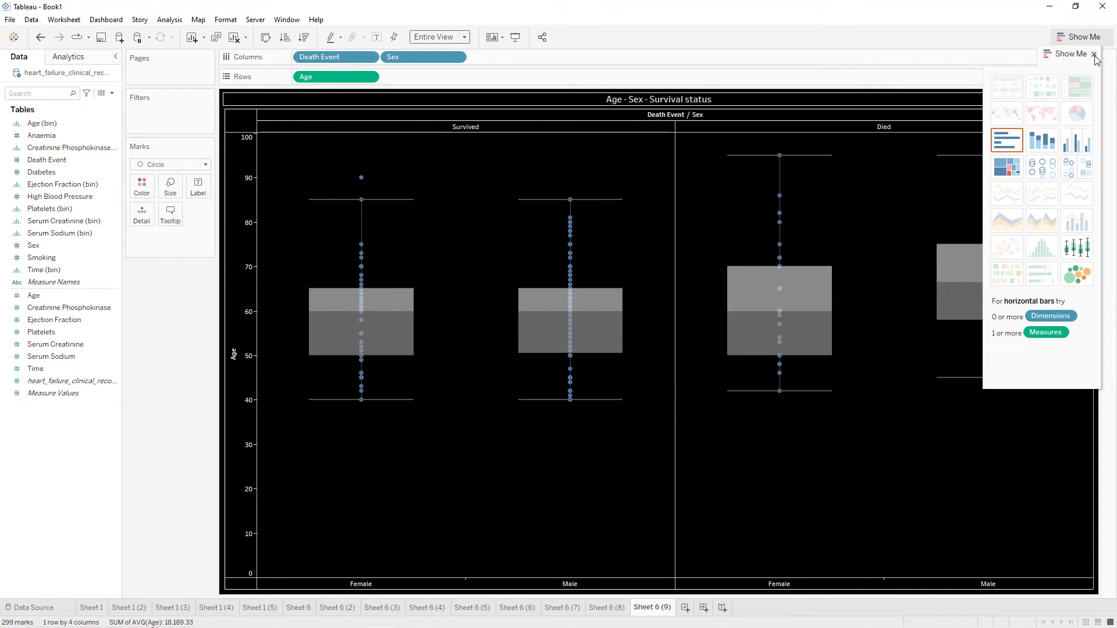
{"action": "left_click", "coordinate": [1097, 54]}
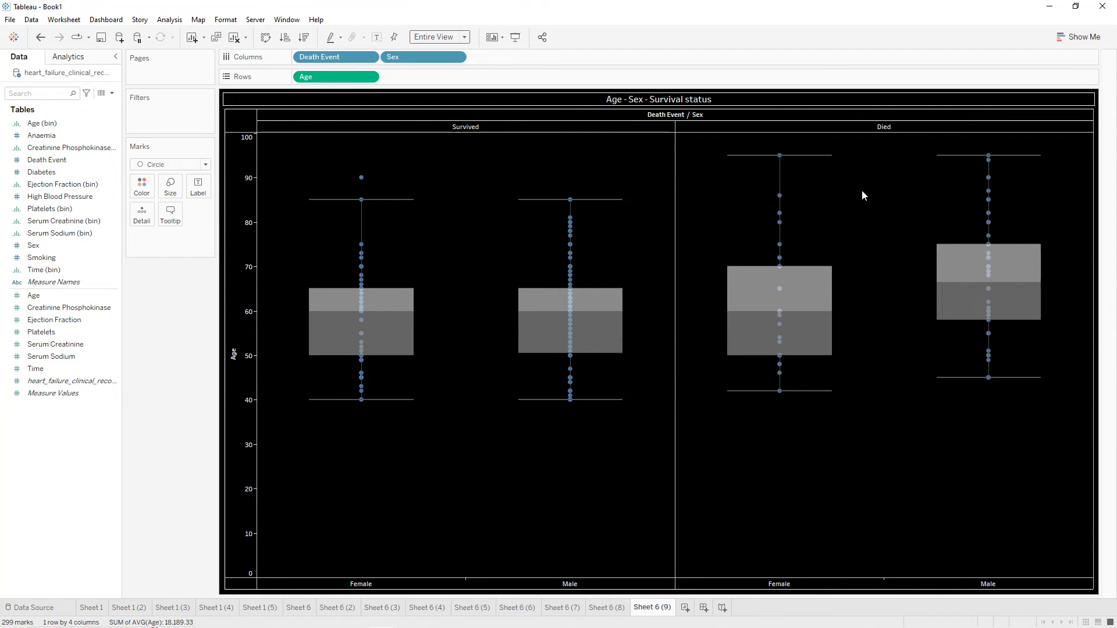
- Hide the field labels for columns and set the box plot fill to Bright Blue
{"action": "right_click", "coordinate": [658, 119]}
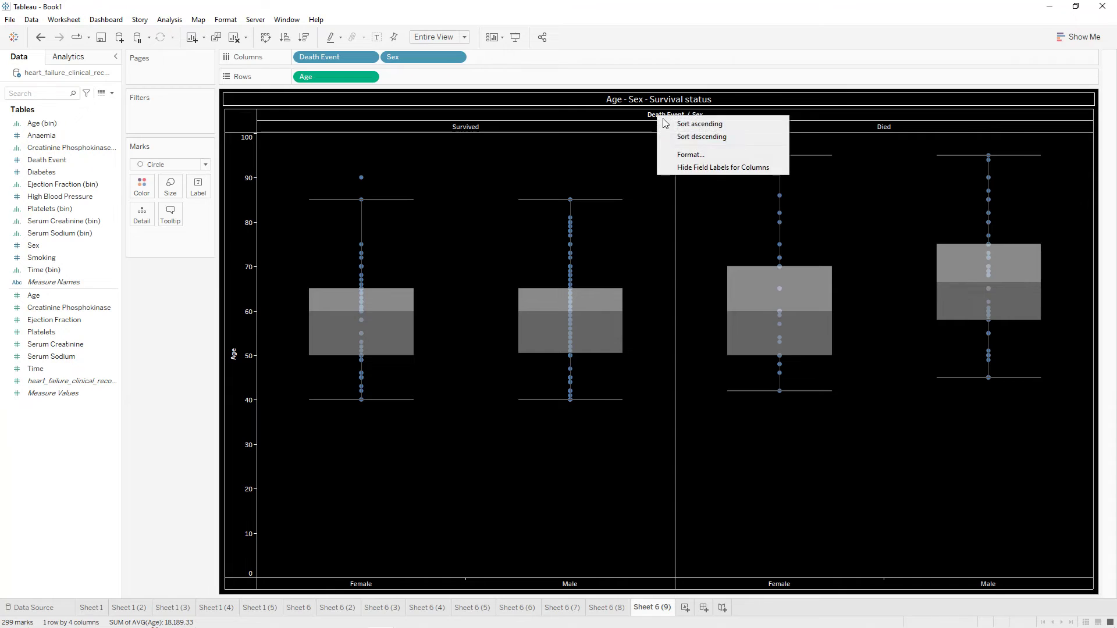
{"action": "left_click", "coordinate": [687, 166]}
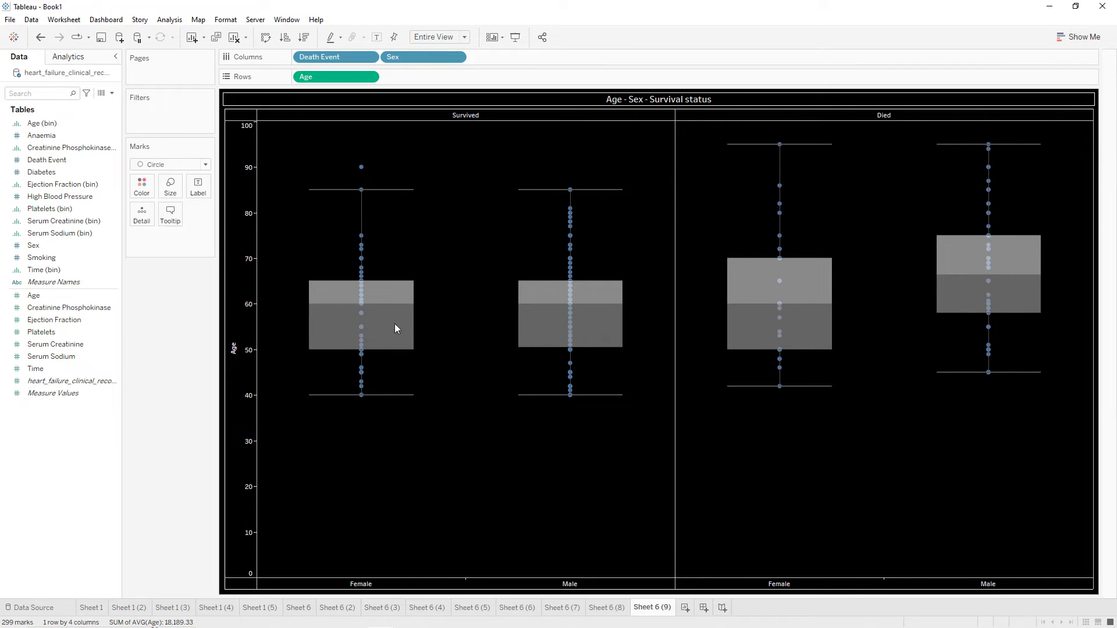
{"action": "mouse_move", "coordinate": [315, 336]}
{"action": "right_click", "coordinate": [241, 238]}
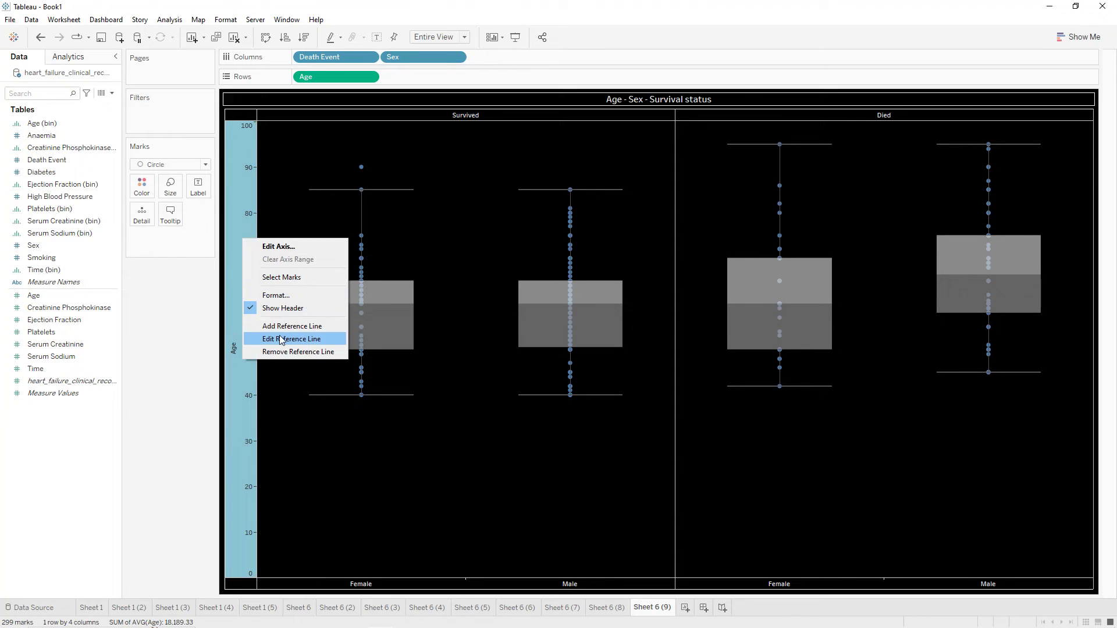
{"action": "left_click", "coordinate": [281, 340]}
{"action": "left_click", "coordinate": [512, 316]}
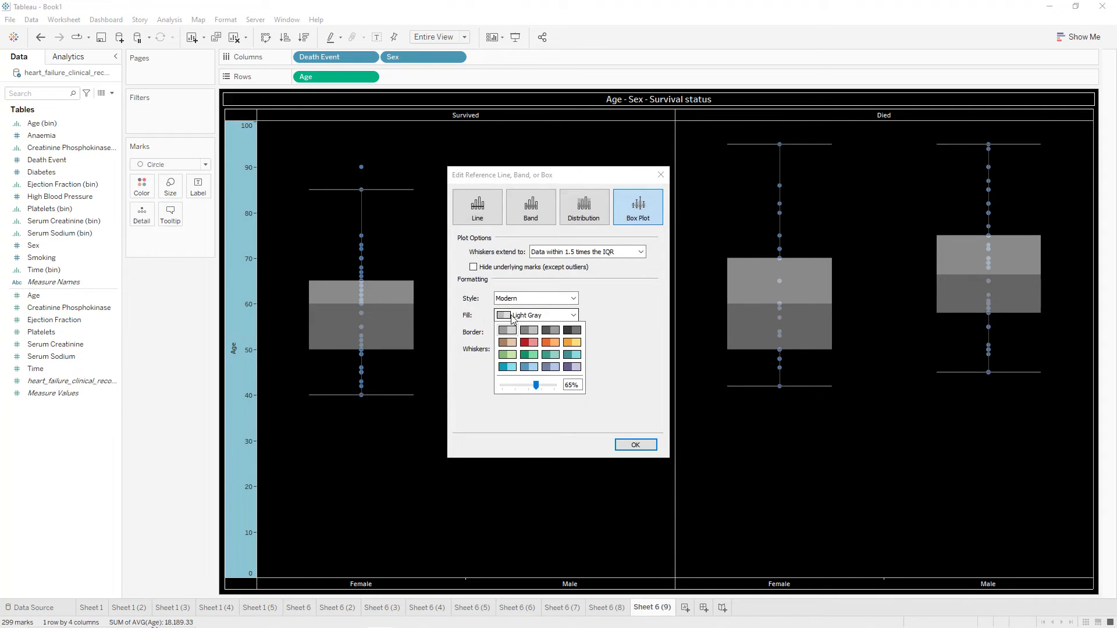
{"action": "left_click", "coordinate": [507, 366]}
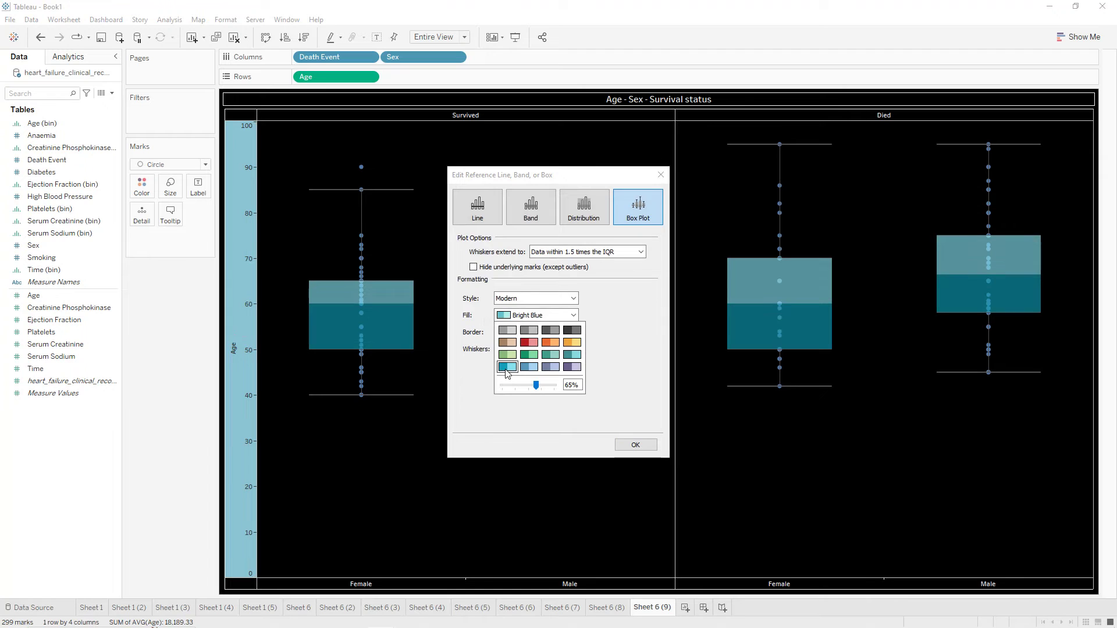
{"action": "left_click", "coordinate": [636, 445]}
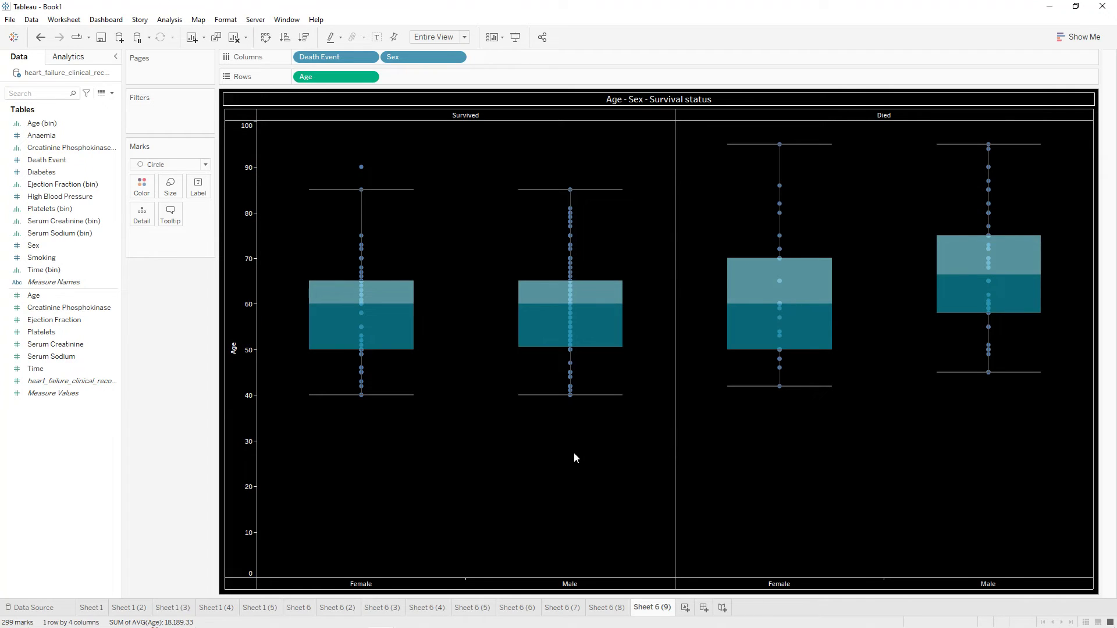
- Shrink the box plot's circle marks to the smallest size and add a new blank worksheet
{"action": "left_click", "coordinate": [173, 187]}
{"action": "left_click_drag", "start_coordinate": [177, 217], "coordinate": [168, 220]}
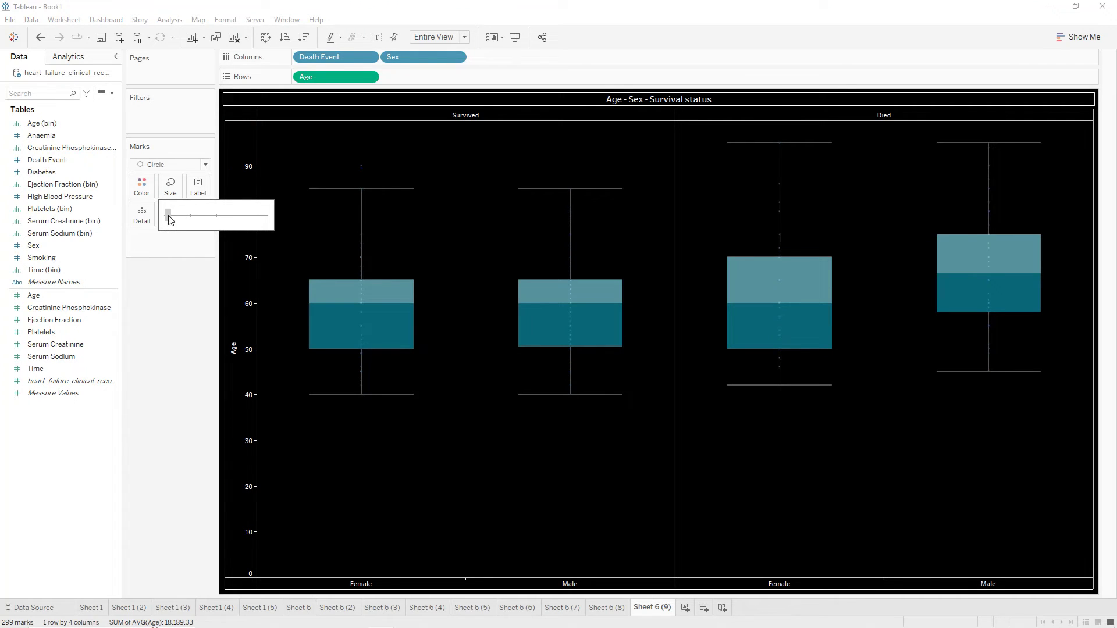
{"action": "left_click", "coordinate": [612, 527]}
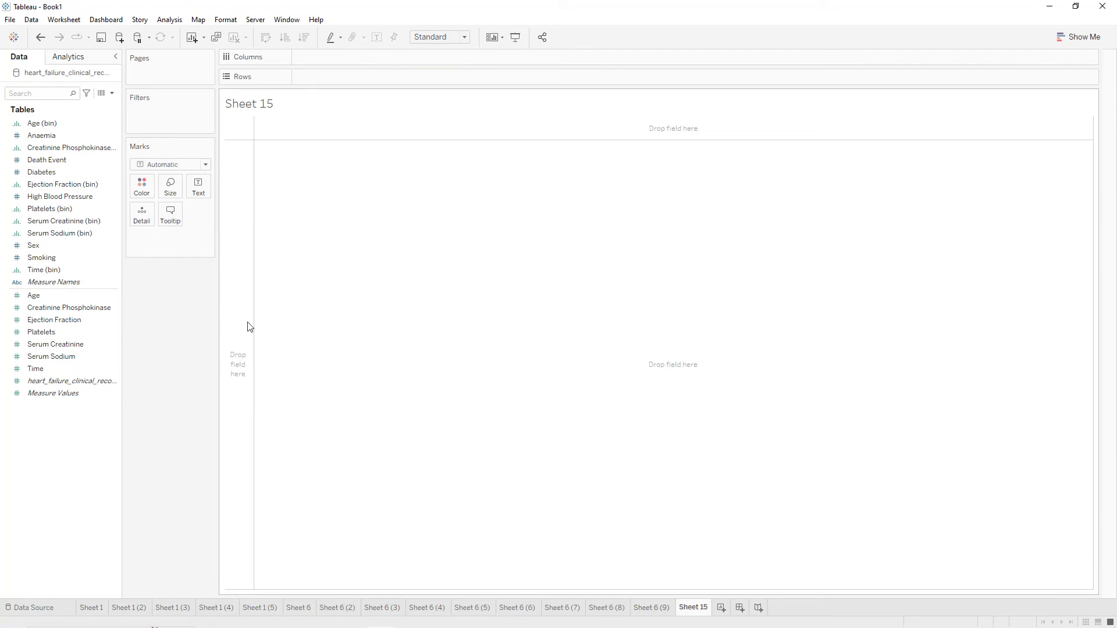
- Create a calculated field named Total individuals with the formula "Total individuals" as a text string
{"action": "left_click", "coordinate": [113, 97]}
{"action": "left_click", "coordinate": [100, 108]}
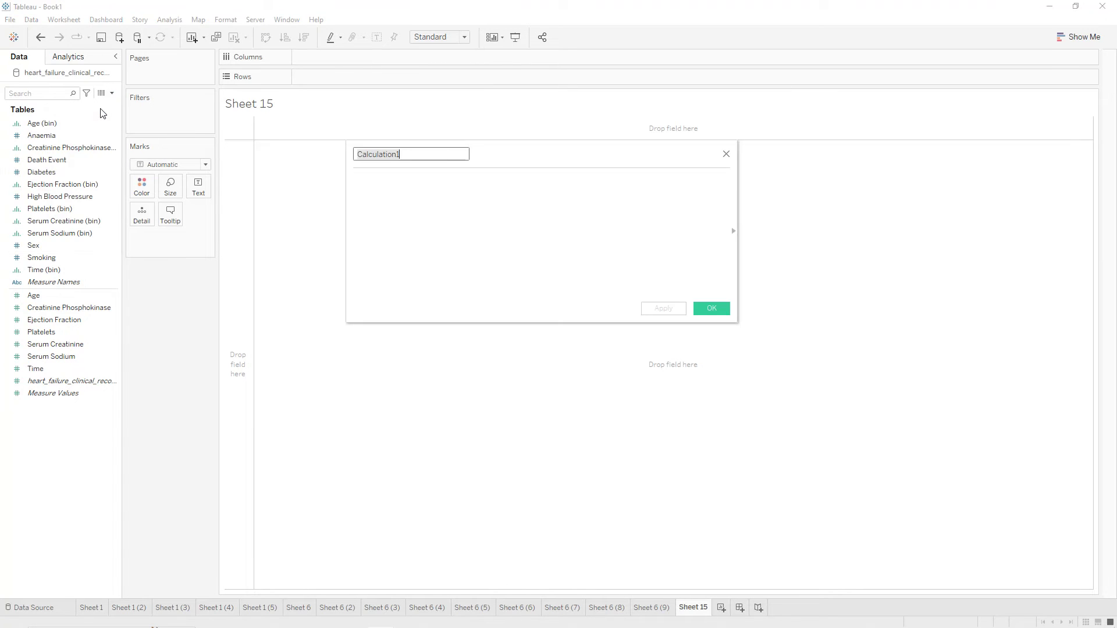
{"action": "type", "text": "T"}
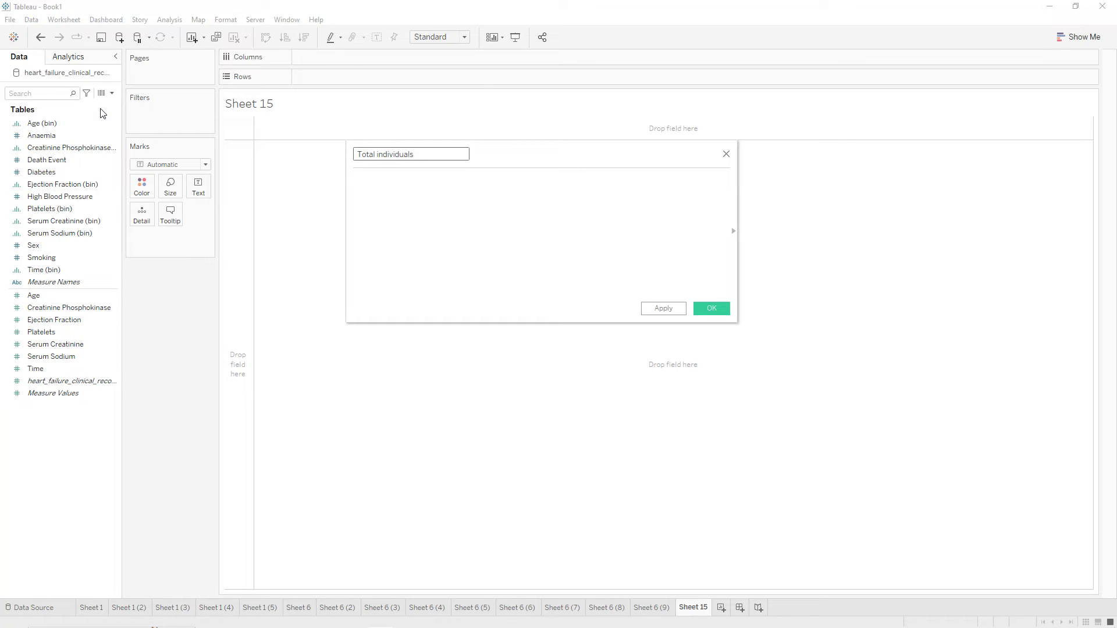
{"action": "type", "text": "otal individuals"}
{"action": "left_click", "coordinate": [380, 185]}
{"action": "type", "text": "\"Total individuals\""}
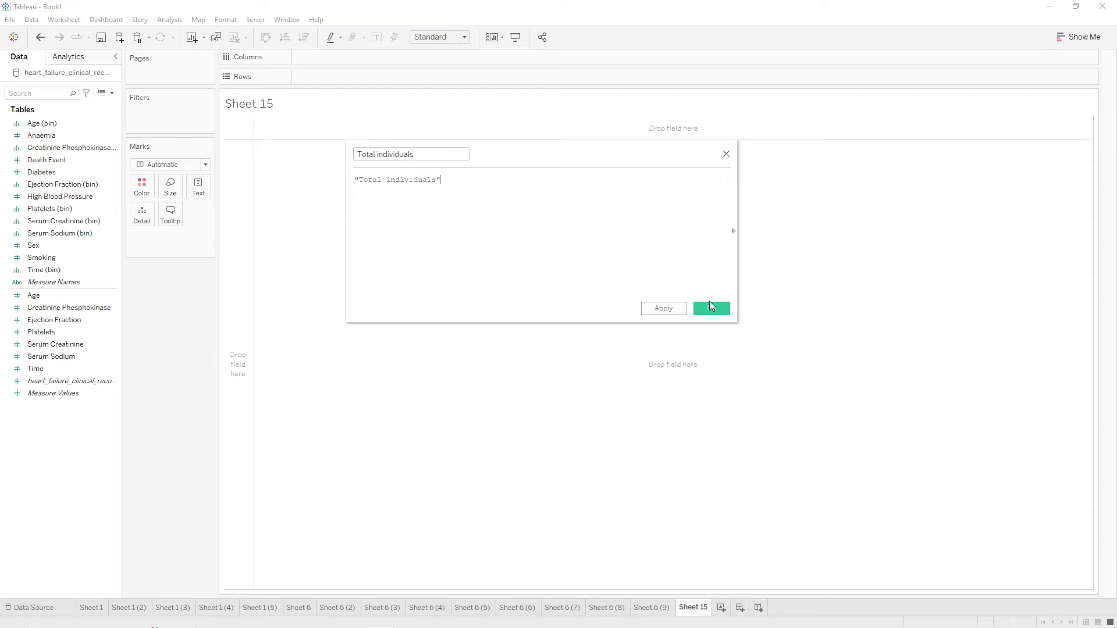
{"action": "left_click", "coordinate": [675, 308]}
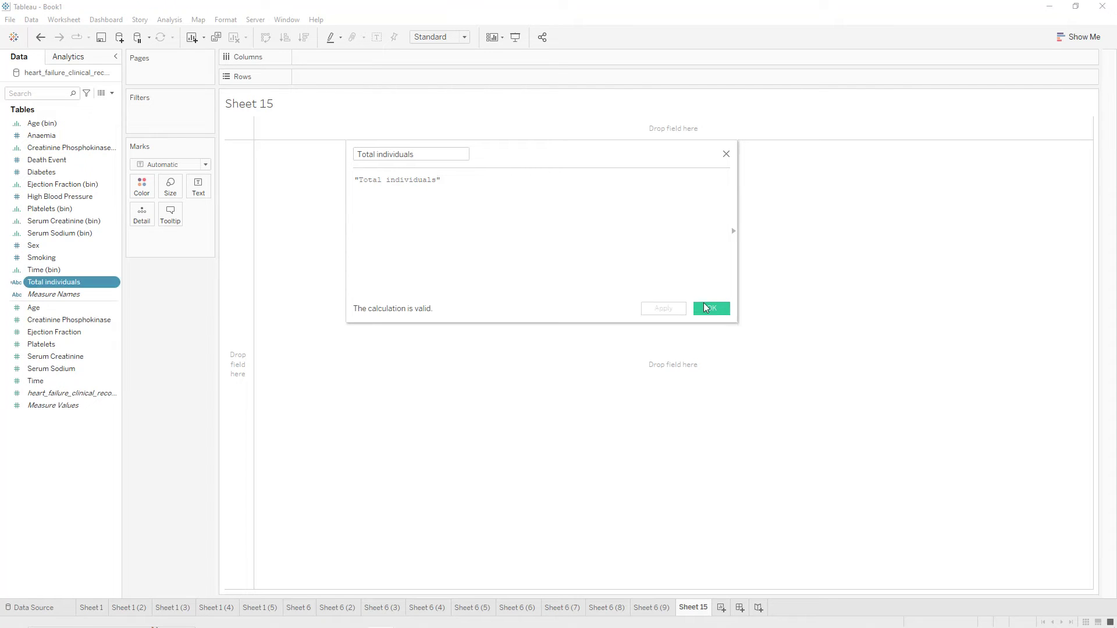
{"action": "left_click", "coordinate": [711, 309]}
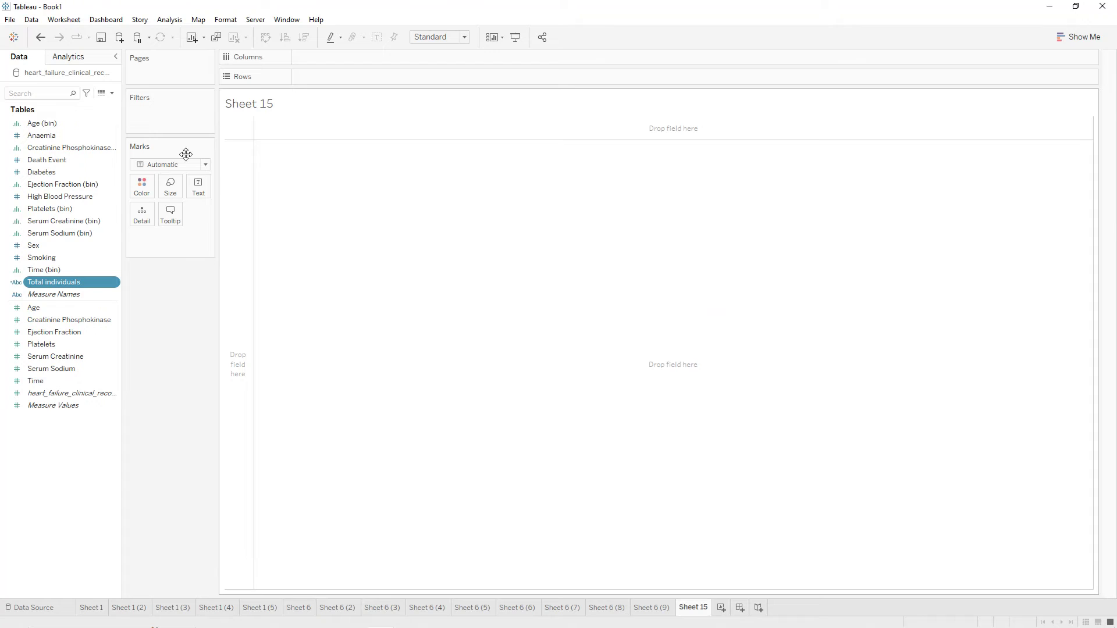
- Create a calculated field named Total deaths containing the text string "Total deaths"
{"action": "left_click", "coordinate": [112, 94]}
{"action": "left_click", "coordinate": [113, 104]}
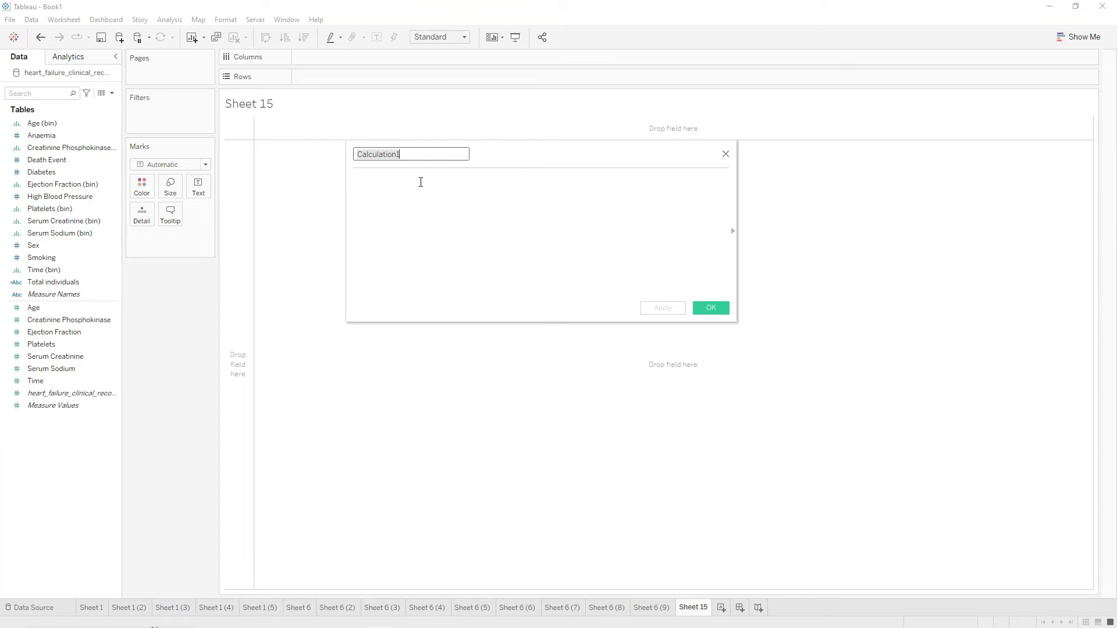
{"action": "type", "text": "Tot"}
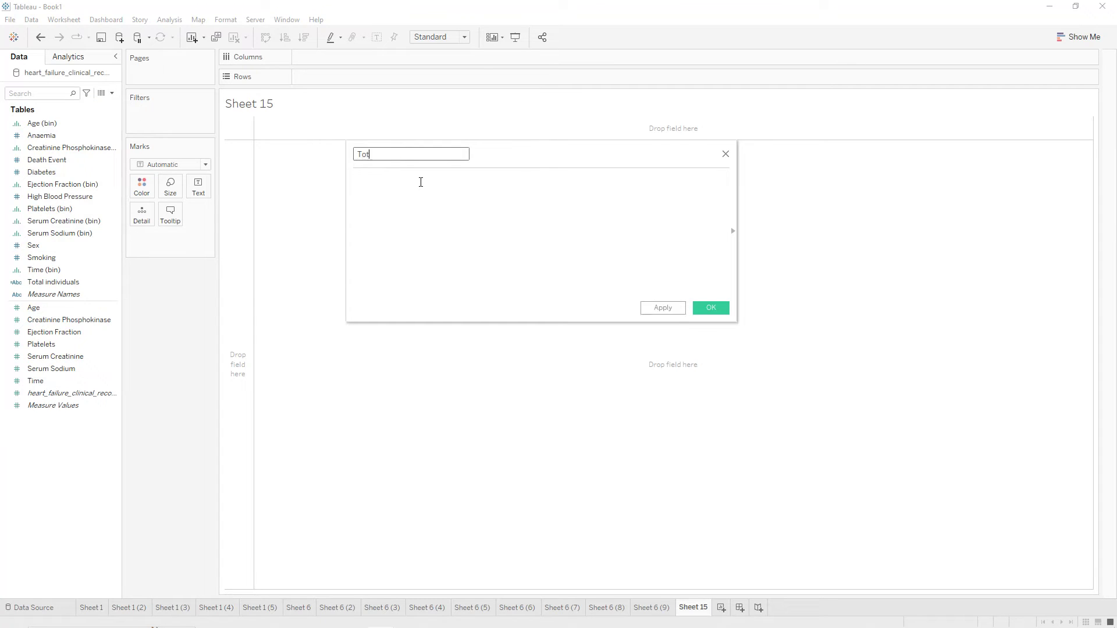
{"action": "key", "text": "ctrl+a"}
{"action": "key", "text": "ctrl+c"}
{"action": "left_click", "coordinate": [452, 192]}
{"action": "type", "text": "\""}
{"action": "key", "text": "ctrl+v"}
{"action": "type", "text": "\""}
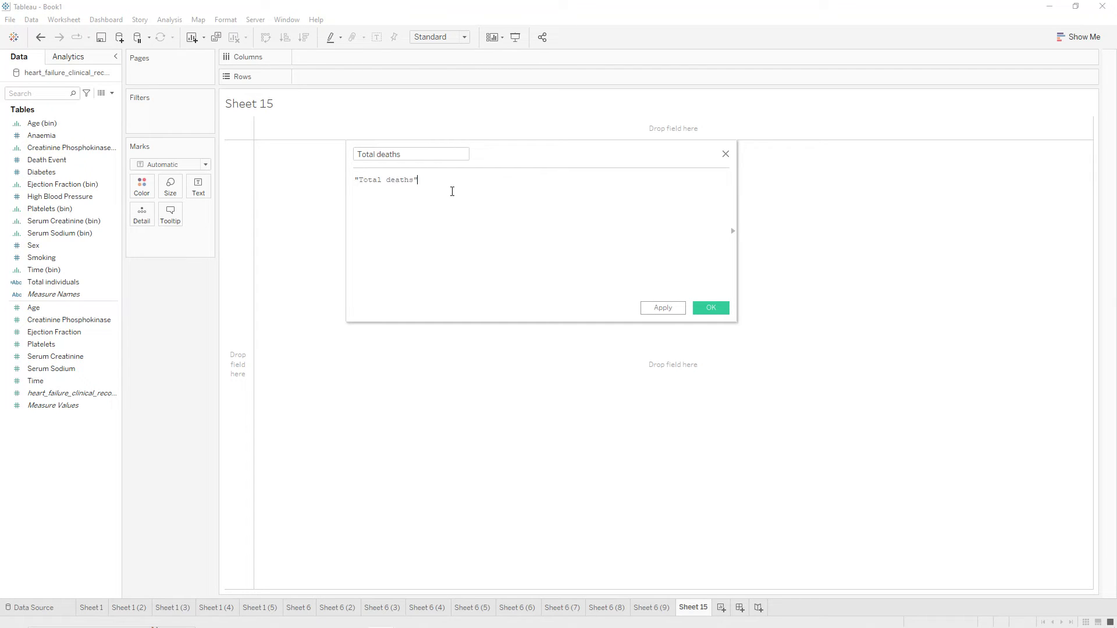
{"action": "left_click", "coordinate": [704, 308]}
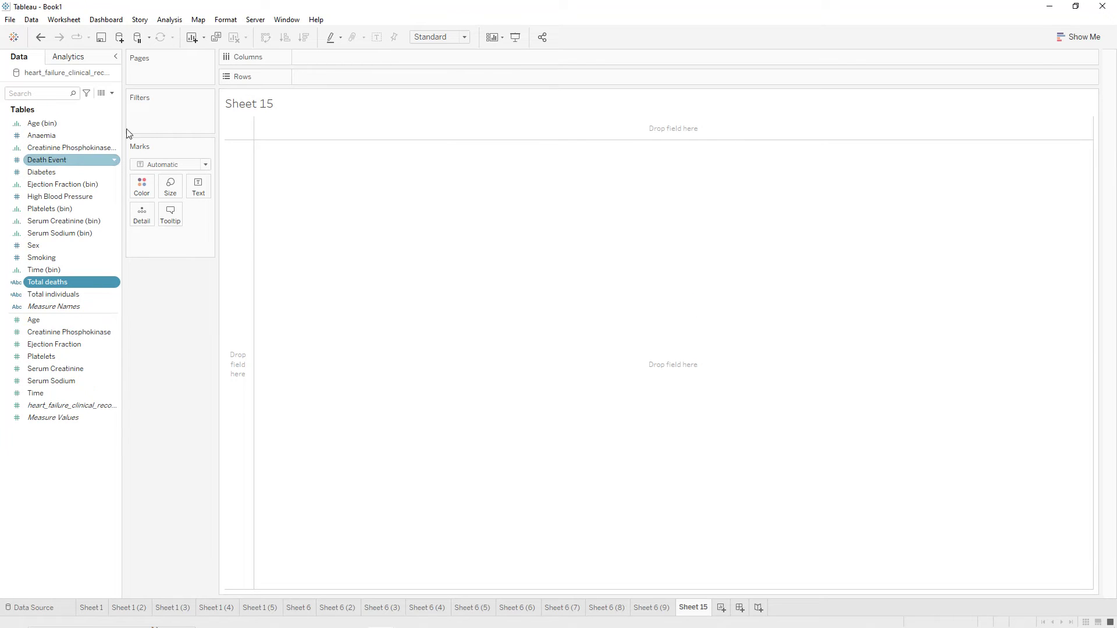
- Create a calculated field named Total males containing the text string "Total males"
{"action": "left_click", "coordinate": [112, 96]}
{"action": "left_click", "coordinate": [110, 108]}
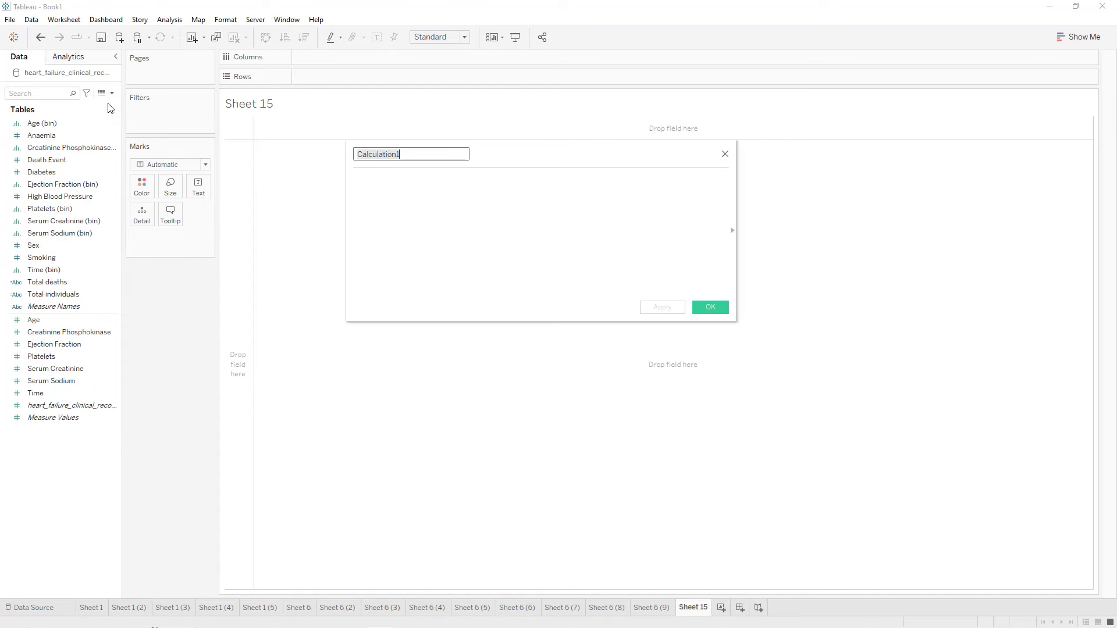
{"action": "type", "text": "Total"}
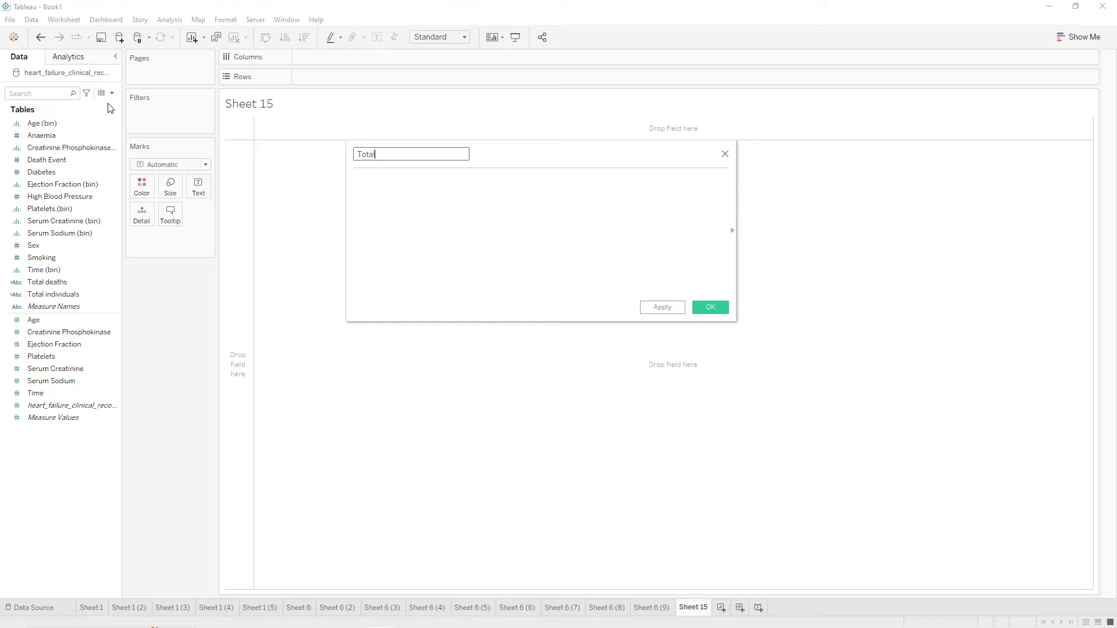
{"action": "key", "text": "ctrl+a"}
{"action": "key", "text": "ctrl+c"}
{"action": "left_click", "coordinate": [426, 189]}
{"action": "type", "text": "\""}
{"action": "key", "text": "ctrl+v"}
{"action": "type", "text": "\""}
{"action": "left_click", "coordinate": [659, 308]}
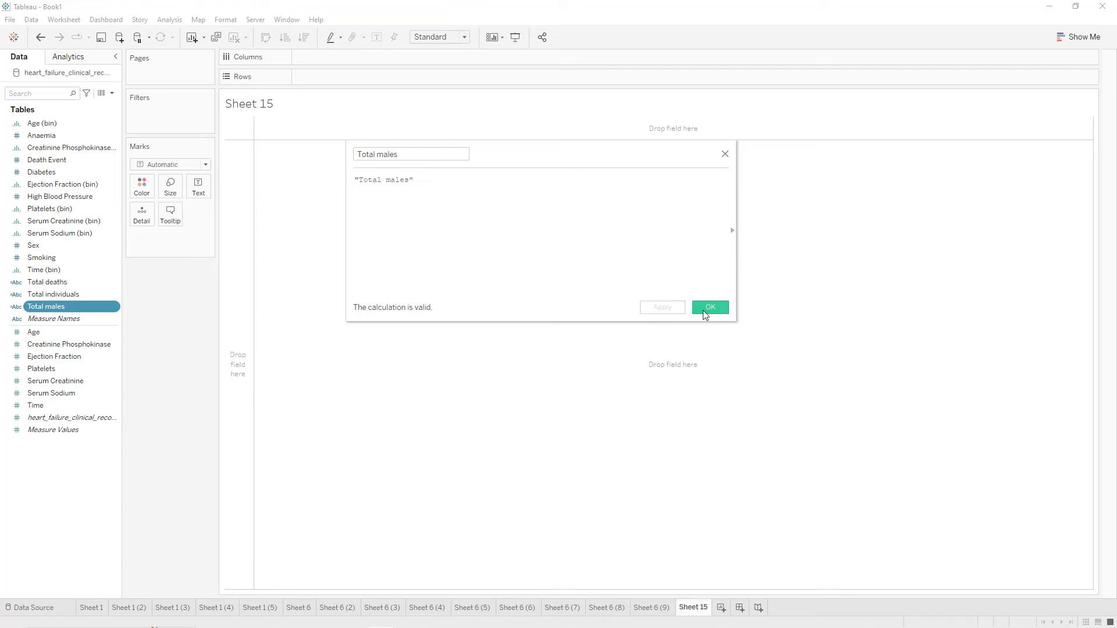
{"action": "left_click", "coordinate": [705, 308]}
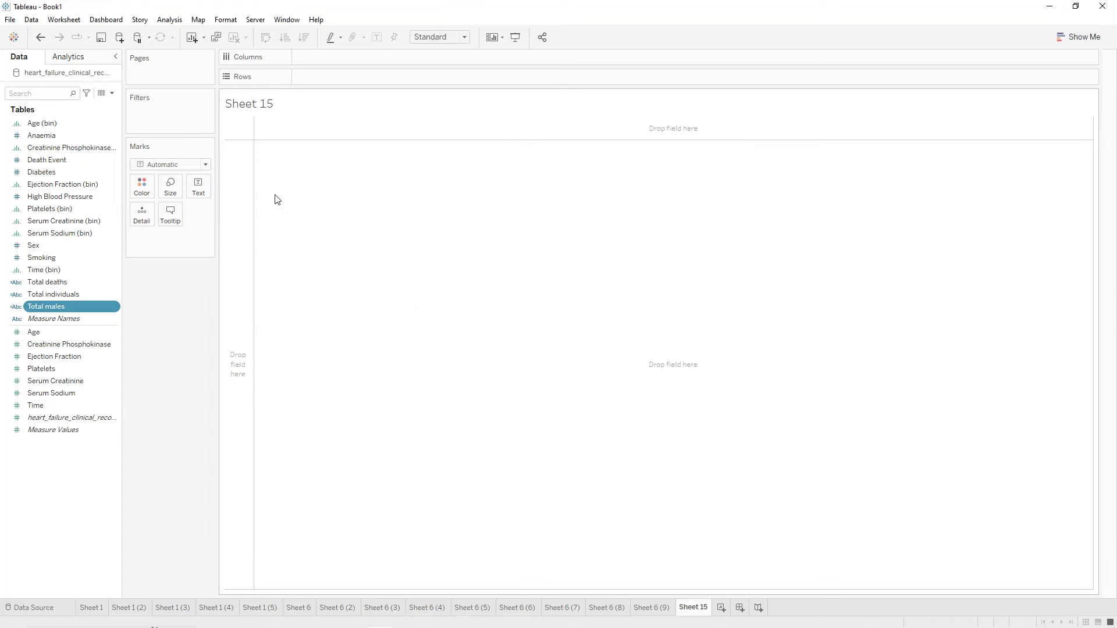
- Create a calculated field named Total females containing the text string "Total females"
{"action": "left_click", "coordinate": [113, 94]}
{"action": "left_click", "coordinate": [107, 107]}
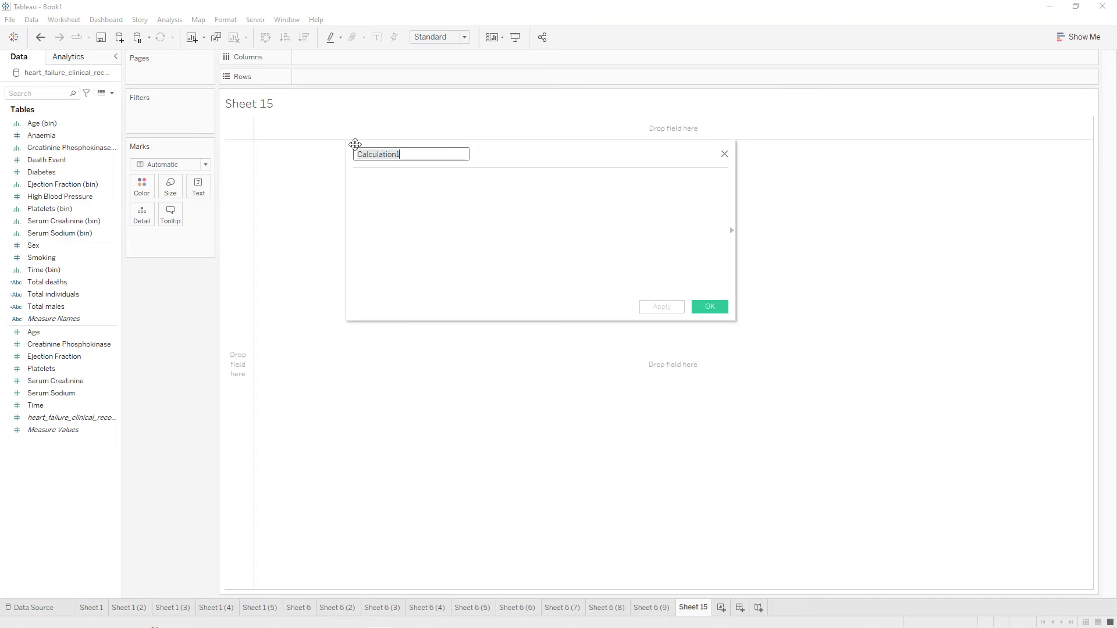
{"action": "type", "text": "Total malesfe"}
{"action": "left_click", "coordinate": [378, 181]}
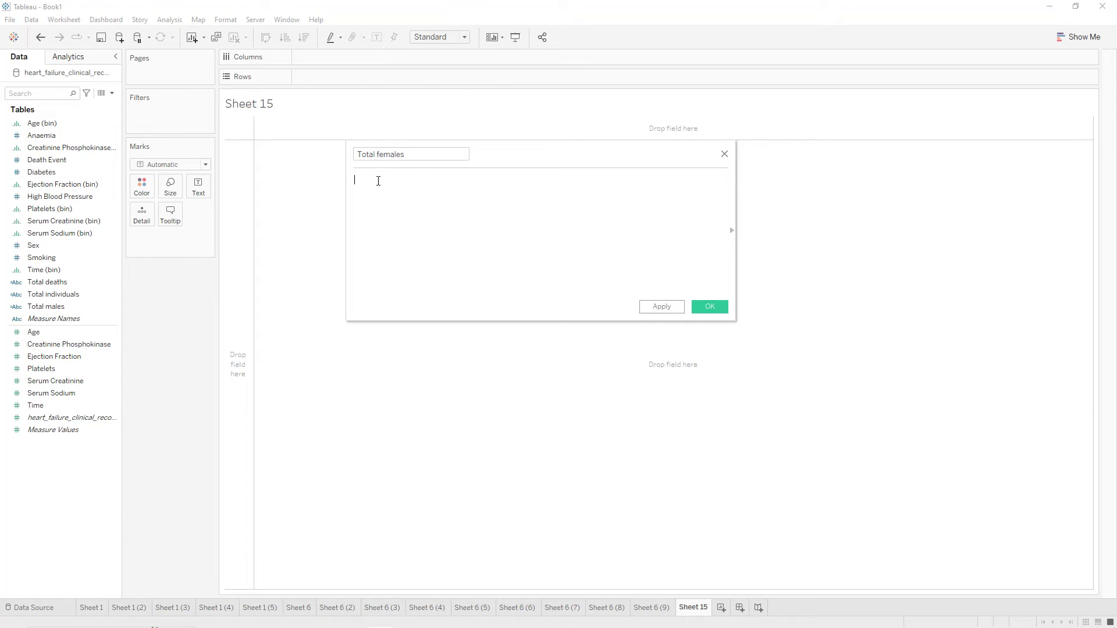
{"action": "type", "text": "\"Total males\"fe"}
{"action": "left_click", "coordinate": [678, 307]}
{"action": "left_click", "coordinate": [725, 310]}
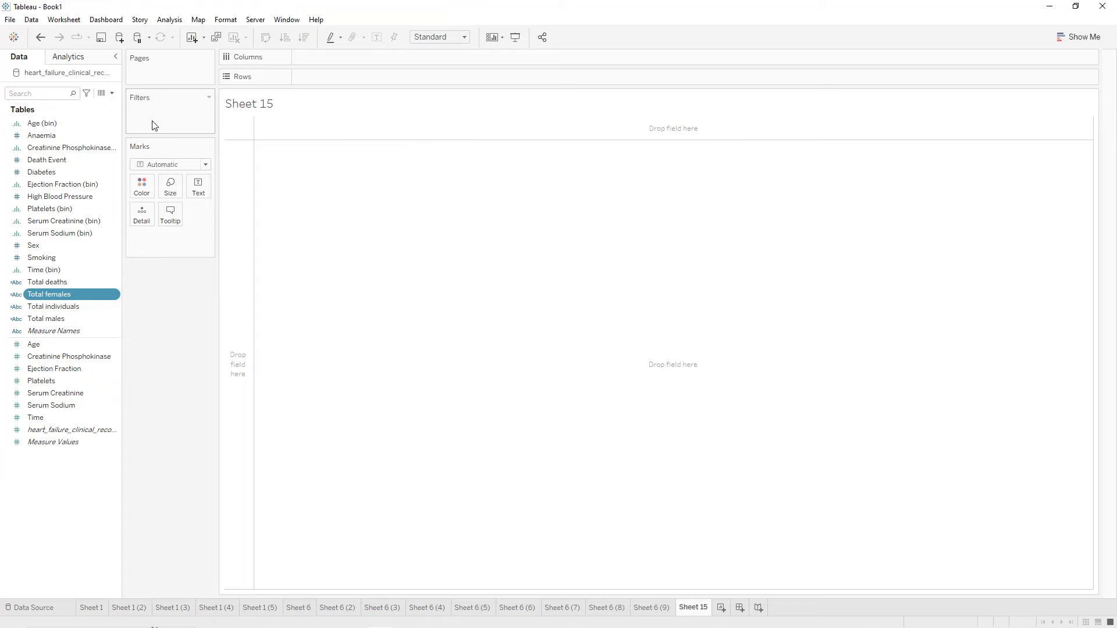
- Create a calculated field named Average age containing the text string "Average age"
{"action": "left_click", "coordinate": [111, 93]}
{"action": "left_click", "coordinate": [107, 105]}
{"action": "type", "text": "A"}
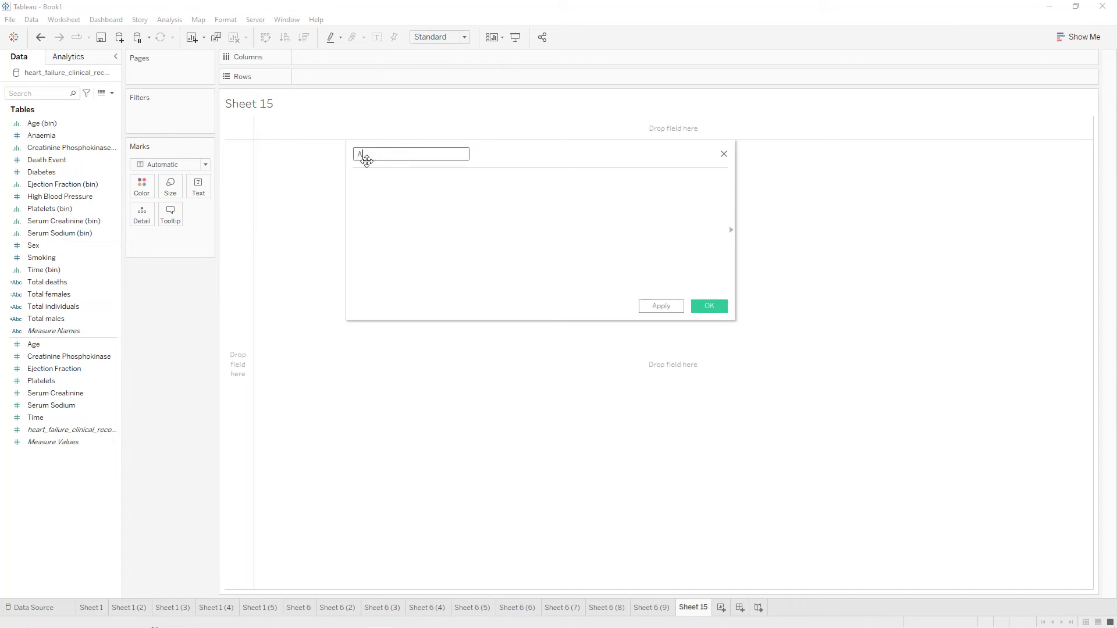
{"action": "type", "text": "verage age"}
{"action": "key", "text": "ctrl+a"}
{"action": "key", "text": "ctrl+c"}
{"action": "left_click", "coordinate": [464, 186]}
{"action": "type", "text": "\""}
{"action": "key", "text": "ctrl+v"}
{"action": "type", "text": "\""}
{"action": "left_click", "coordinate": [660, 306]}
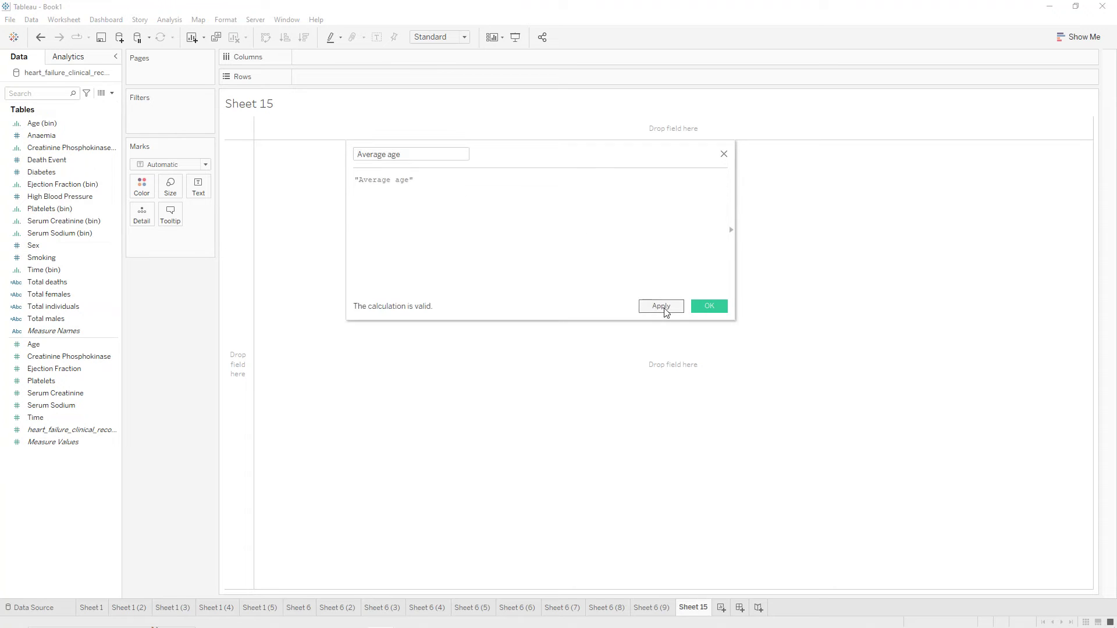
{"action": "left_click", "coordinate": [710, 306]}
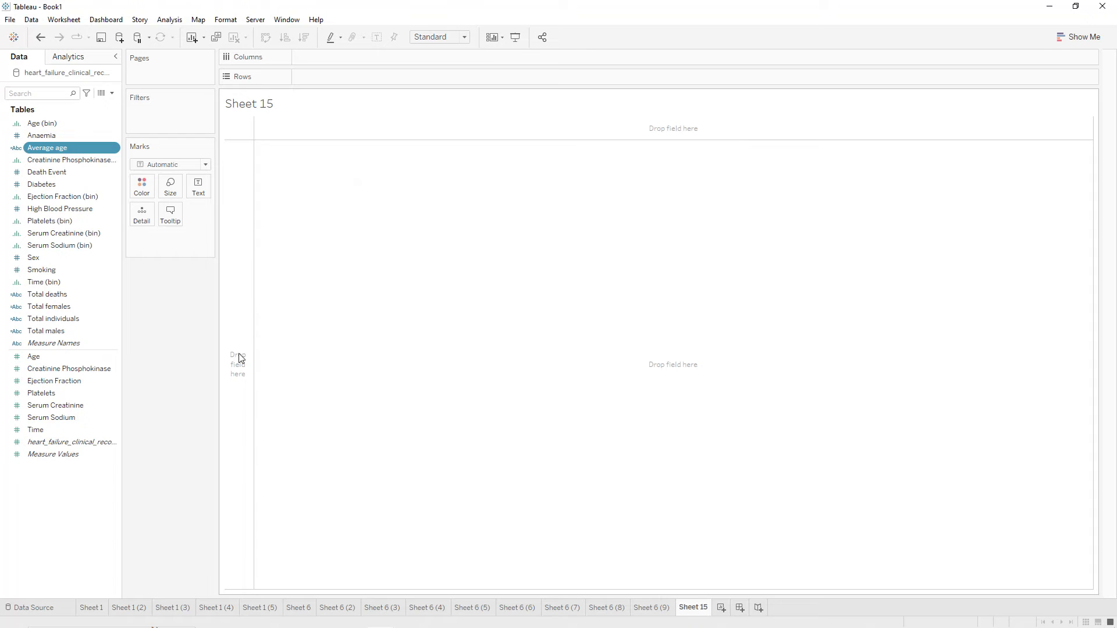
- Show Total individuals as the worksheet's text mark and hide the sheet title
{"action": "left_click_drag", "start_coordinate": [60, 324], "coordinate": [199, 194]}
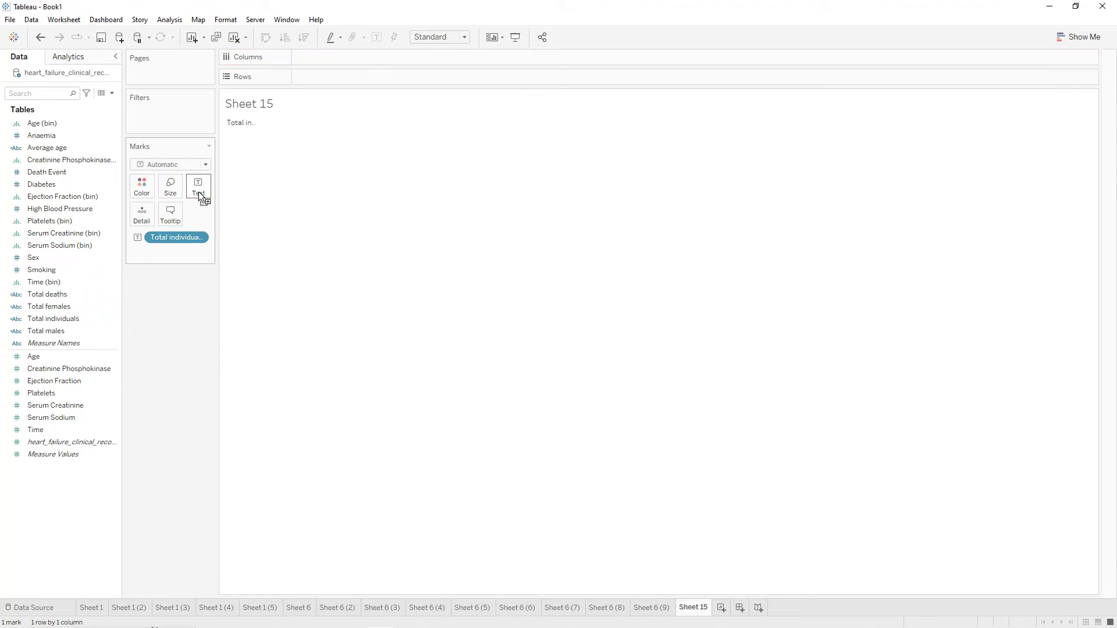
{"action": "right_click", "coordinate": [243, 103]}
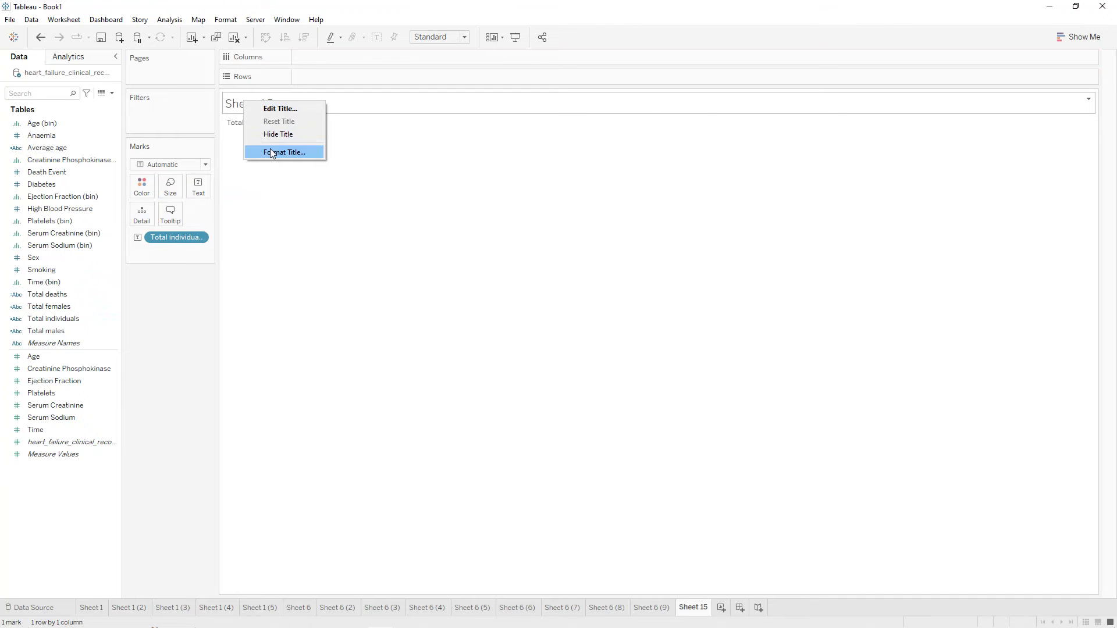
{"action": "left_click", "coordinate": [274, 135]}
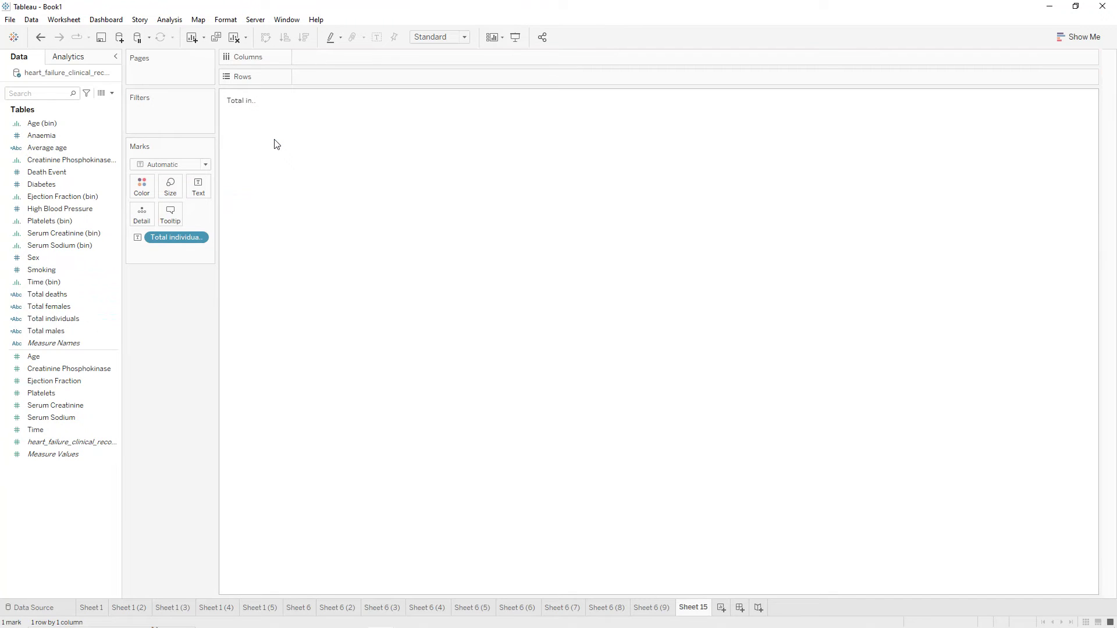
- Add Death Event as a count beneath the Total individuals text and widen the cell to fit both lines
{"action": "left_click", "coordinate": [61, 175]}
{"action": "left_click_drag", "start_coordinate": [58, 178], "coordinate": [204, 190]}
{"action": "left_click", "coordinate": [199, 254]}
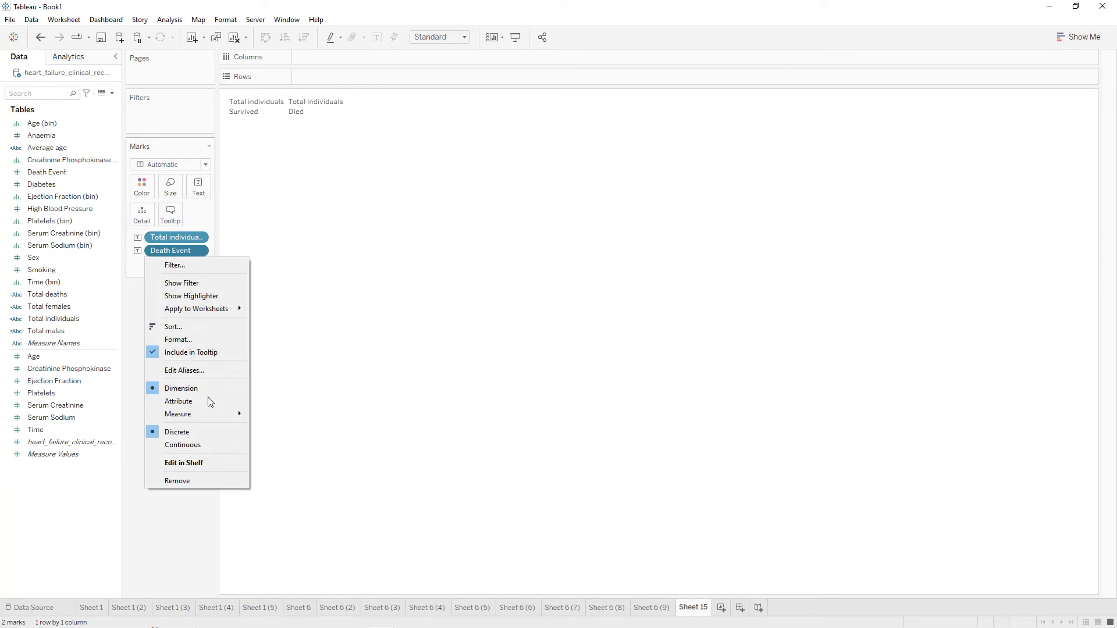
{"action": "mouse_move", "coordinate": [211, 414]}
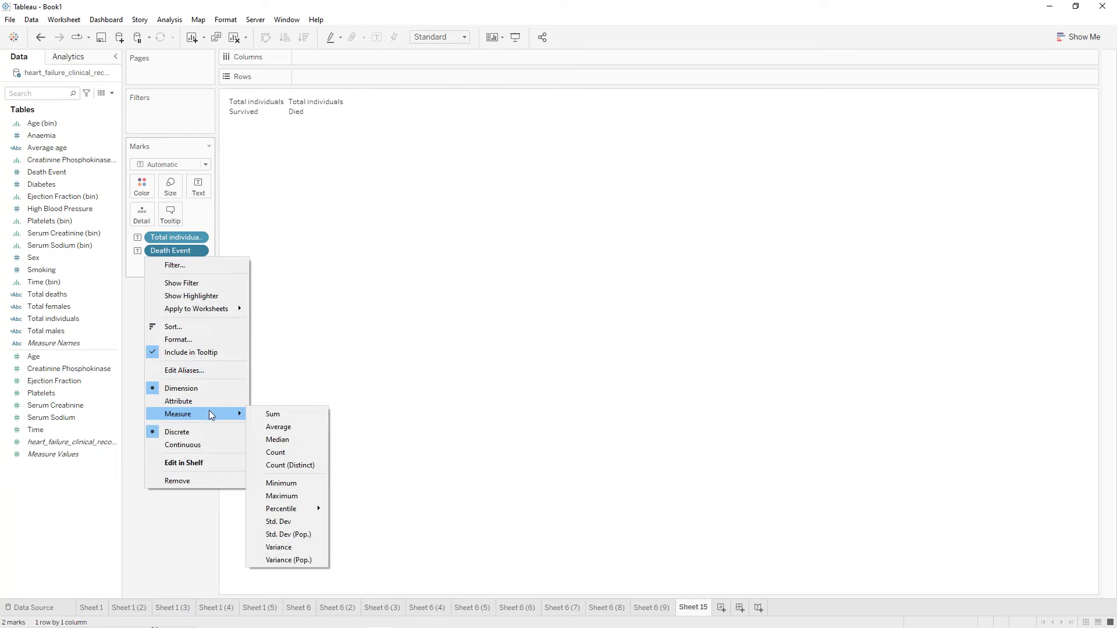
{"action": "left_click", "coordinate": [274, 452]}
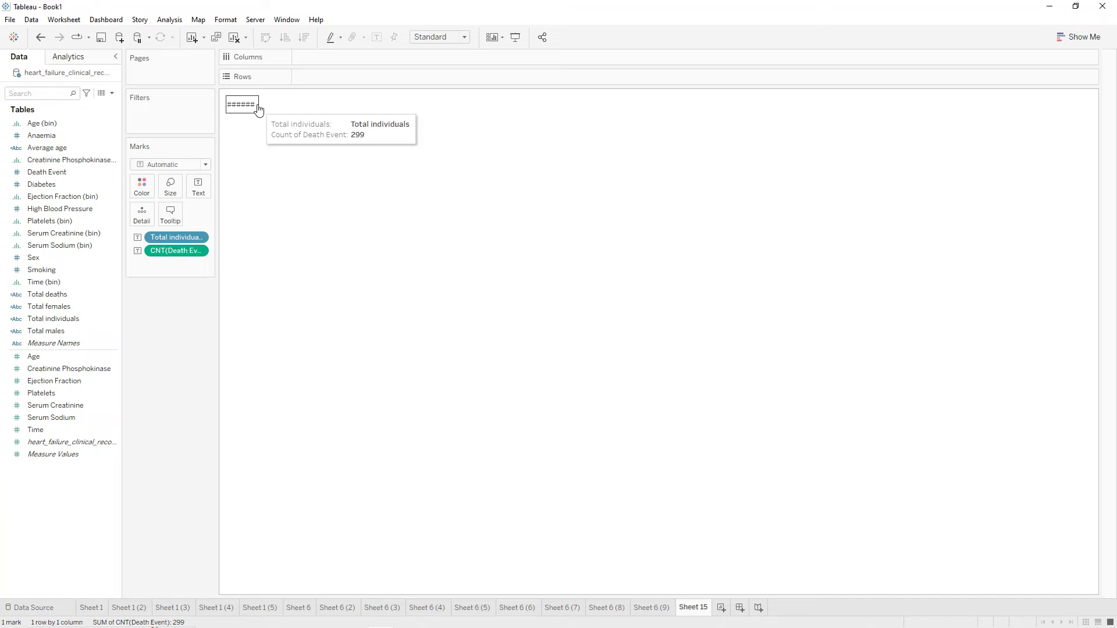
{"action": "left_click_drag", "start_coordinate": [299, 108], "coordinate": [297, 107]}
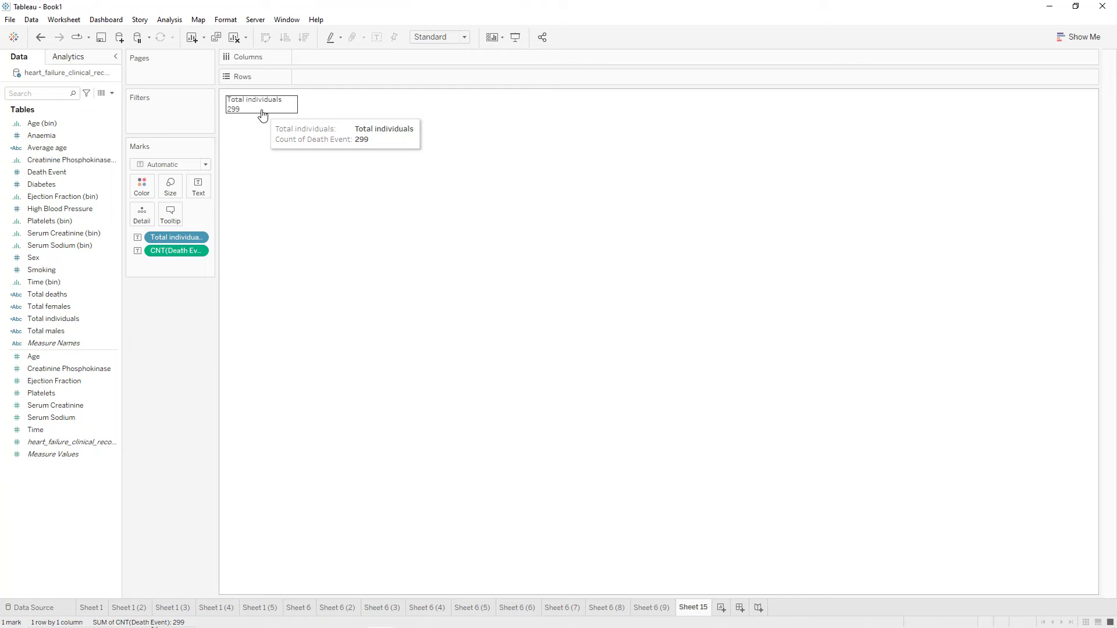
- Set the default worksheet shading of the Total individuals sheet to black
{"action": "left_click", "coordinate": [233, 20]}
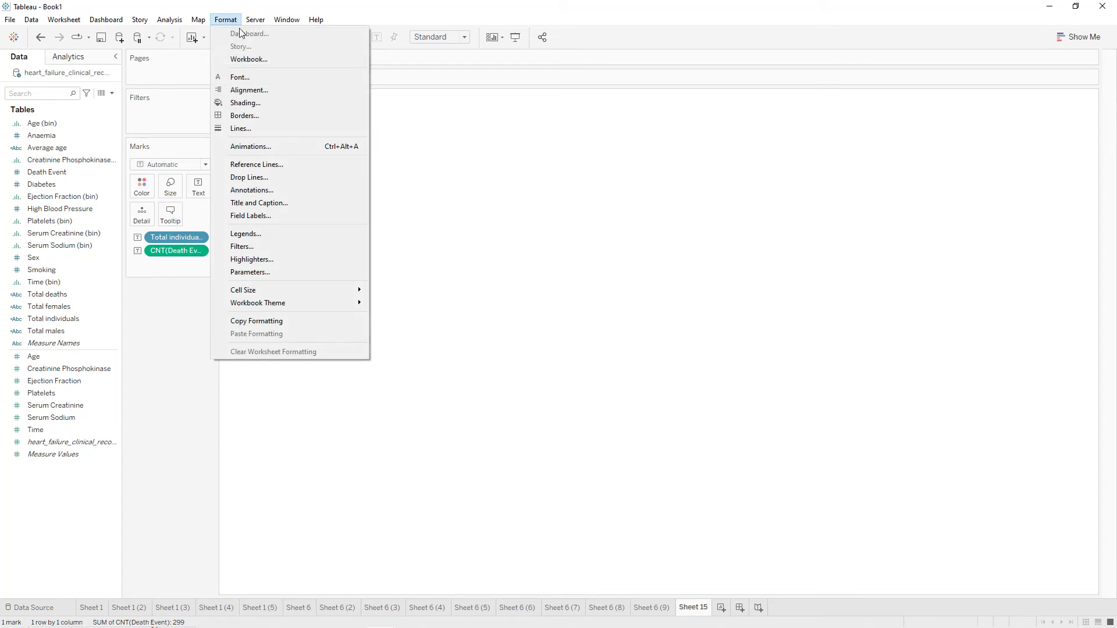
{"action": "left_click", "coordinate": [256, 103]}
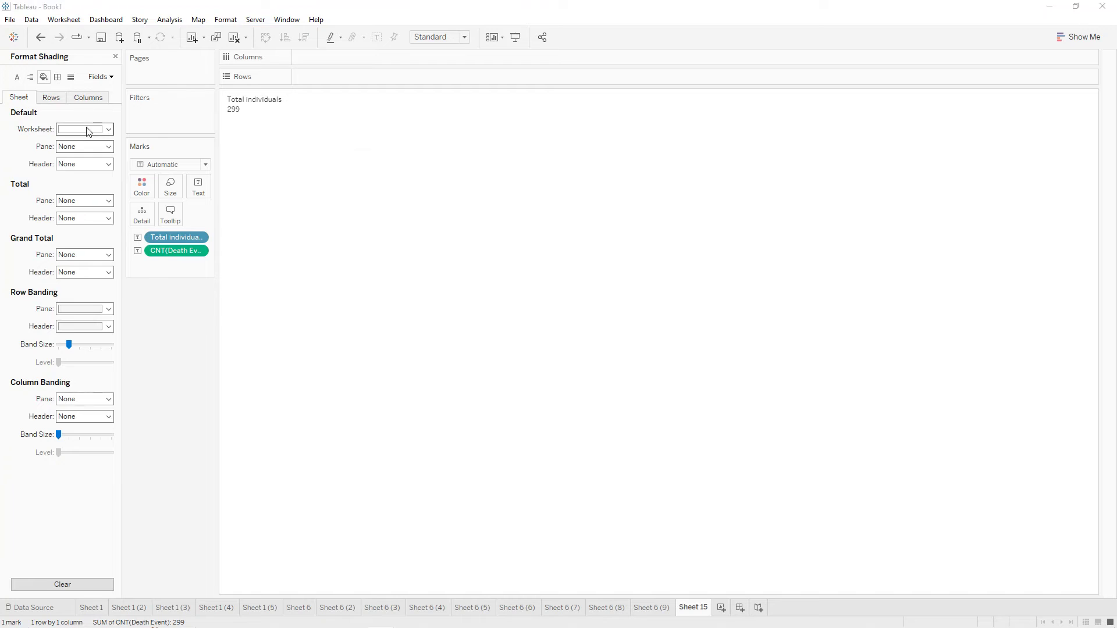
{"action": "left_click", "coordinate": [87, 129]}
{"action": "left_click", "coordinate": [66, 157]}
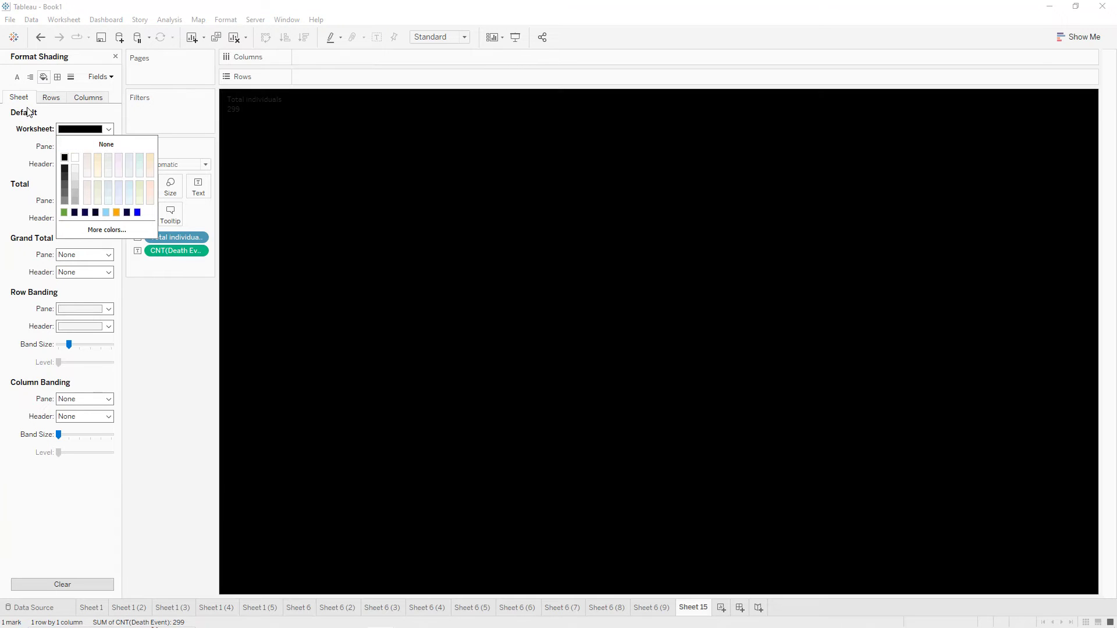
- Set the default worksheet font to white at size 11
{"action": "left_click", "coordinate": [22, 78]}
{"action": "left_click", "coordinate": [81, 129]}
{"action": "left_click", "coordinate": [75, 175]}
{"action": "left_click", "coordinate": [85, 161]}
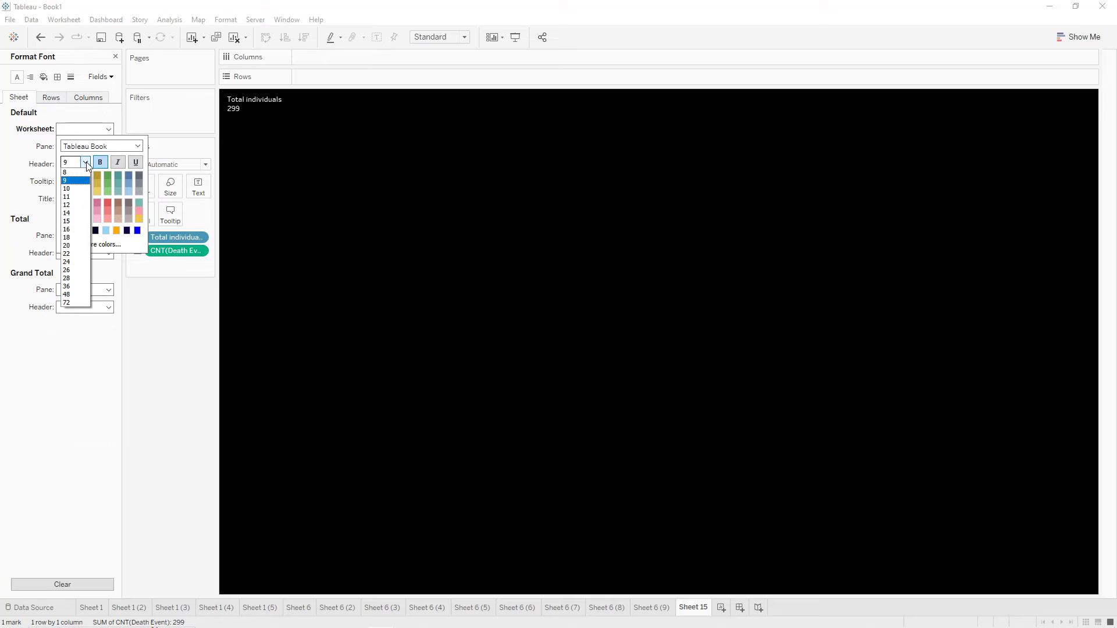
{"action": "left_click", "coordinate": [79, 197]}
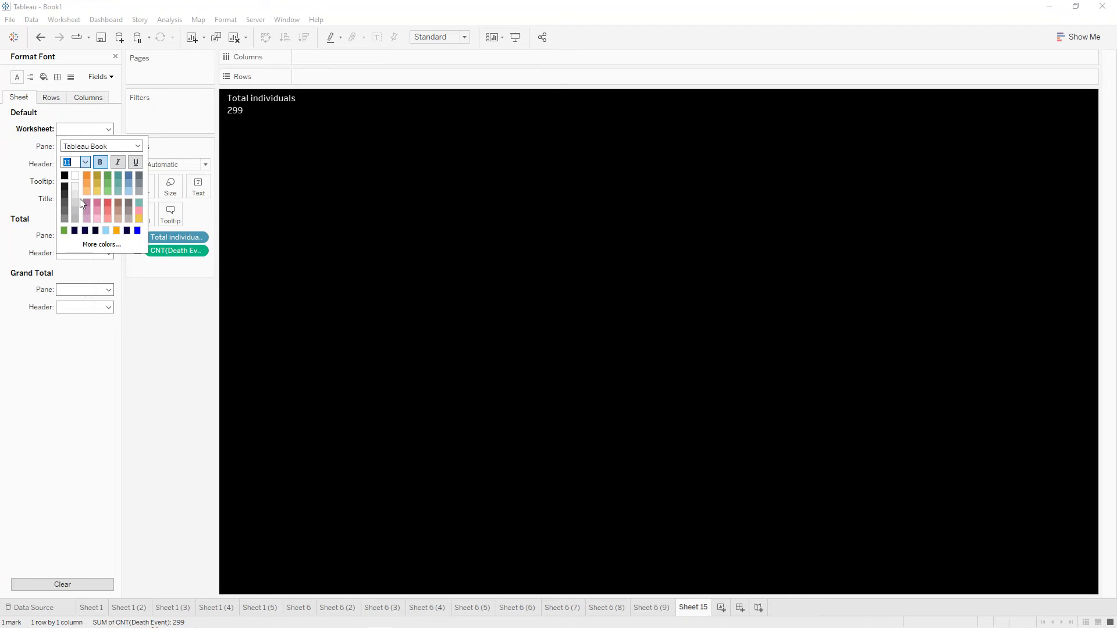
{"action": "left_click", "coordinate": [271, 192]}
- Duplicate the Total individuals sheet and replace the copy's text marks with Total deaths
{"action": "right_click", "coordinate": [701, 607]}
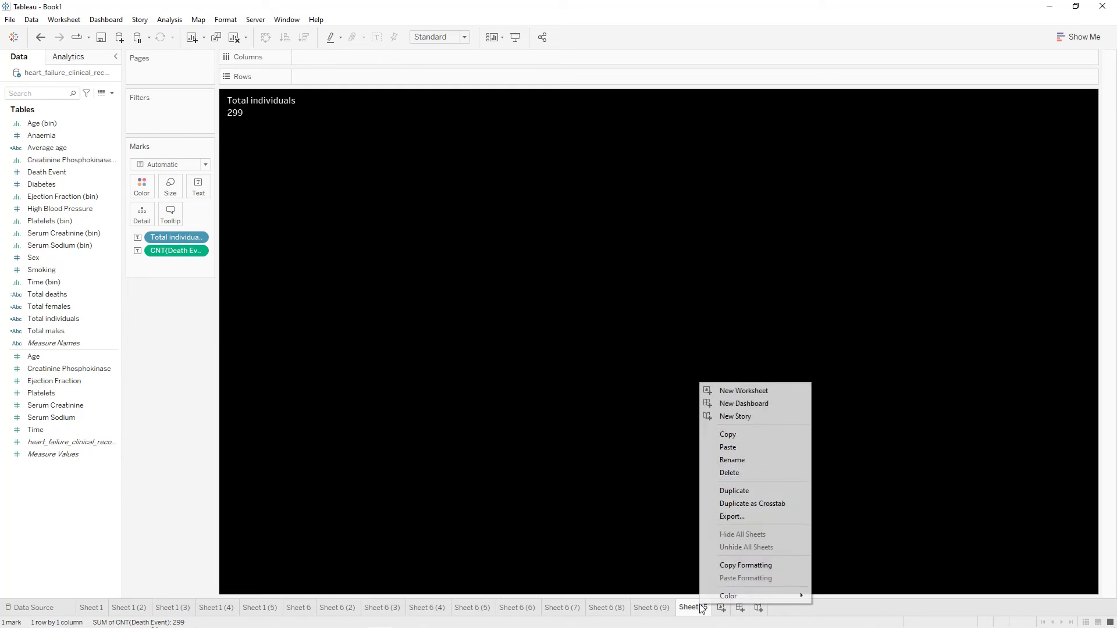
{"action": "left_click", "coordinate": [736, 491]}
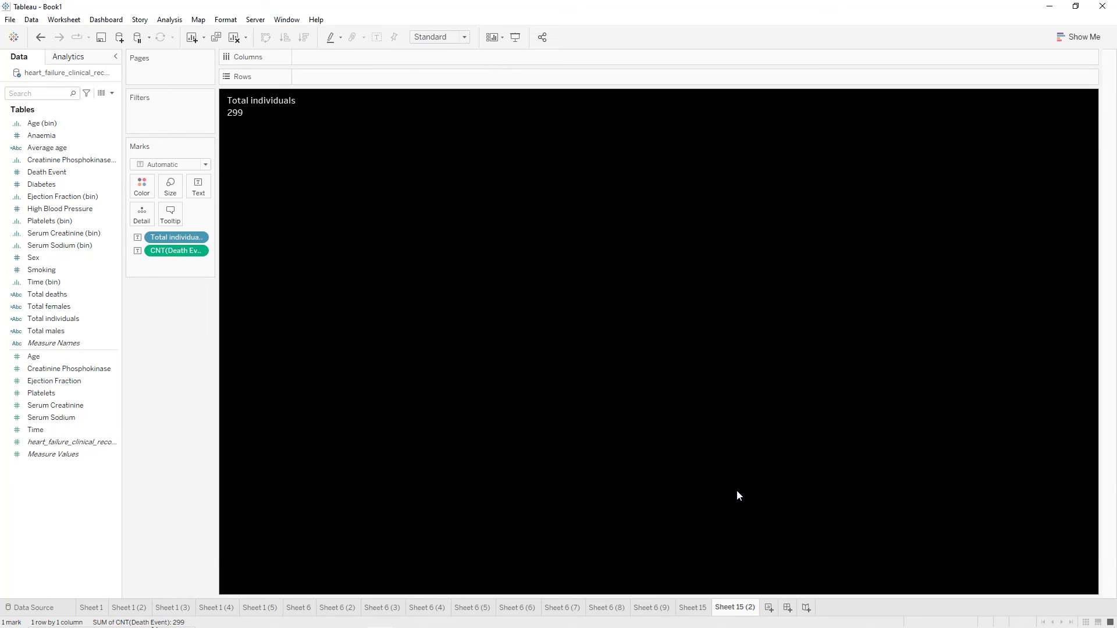
{"action": "left_click_drag", "start_coordinate": [174, 250], "coordinate": [170, 292]}
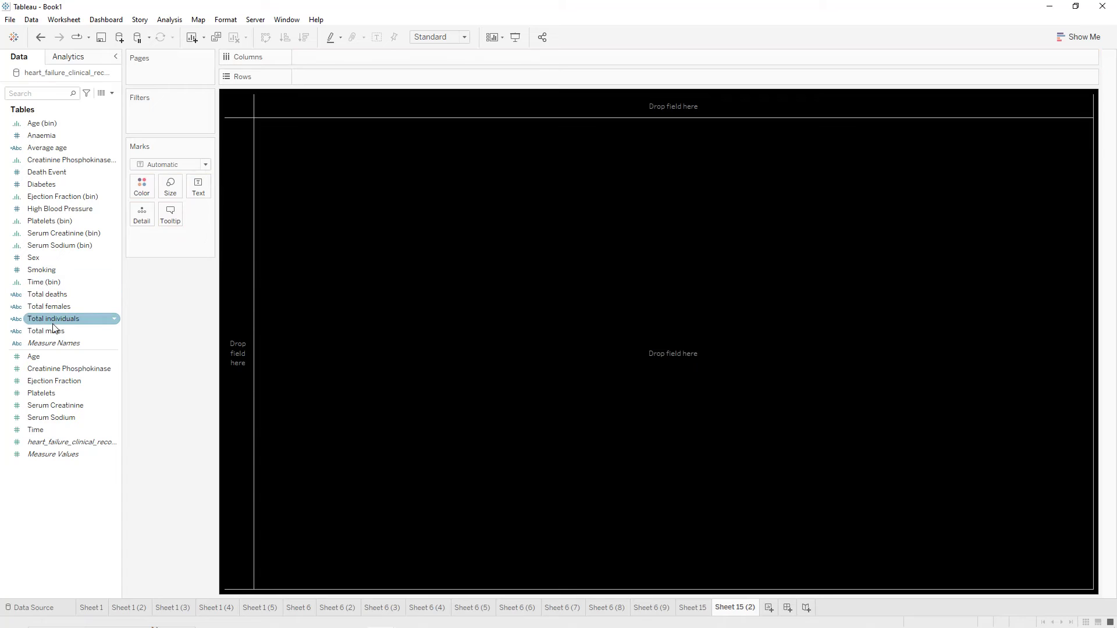
{"action": "left_click_drag", "start_coordinate": [47, 294], "coordinate": [199, 189]}
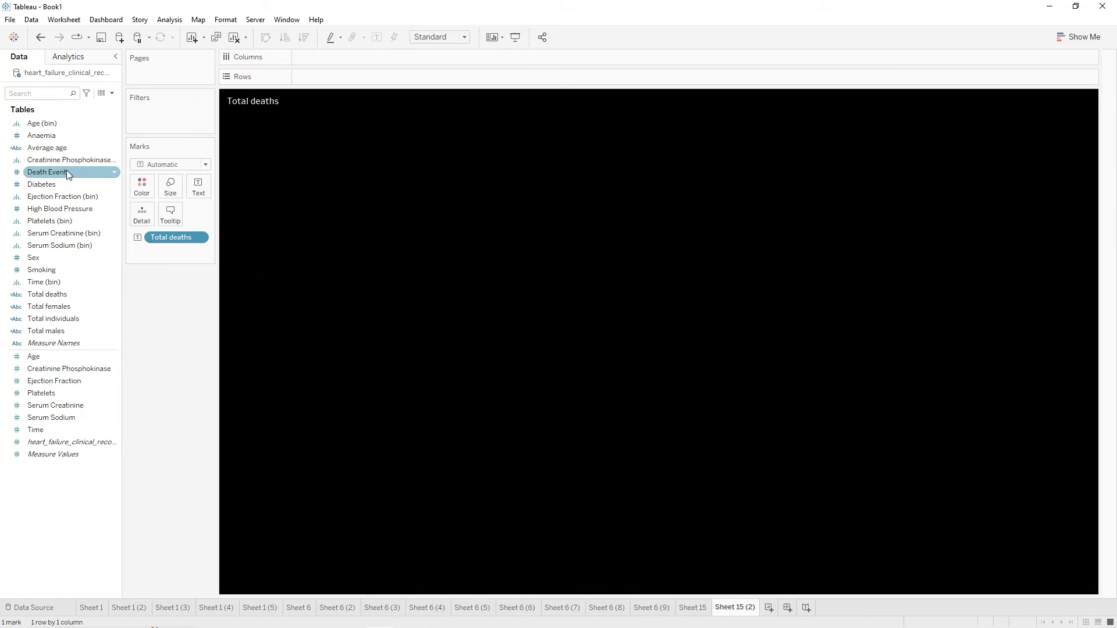
- Add Death Event as a count beneath the Total deaths text
{"action": "left_click_drag", "start_coordinate": [61, 176], "coordinate": [199, 187]}
{"action": "left_click", "coordinate": [201, 249]}
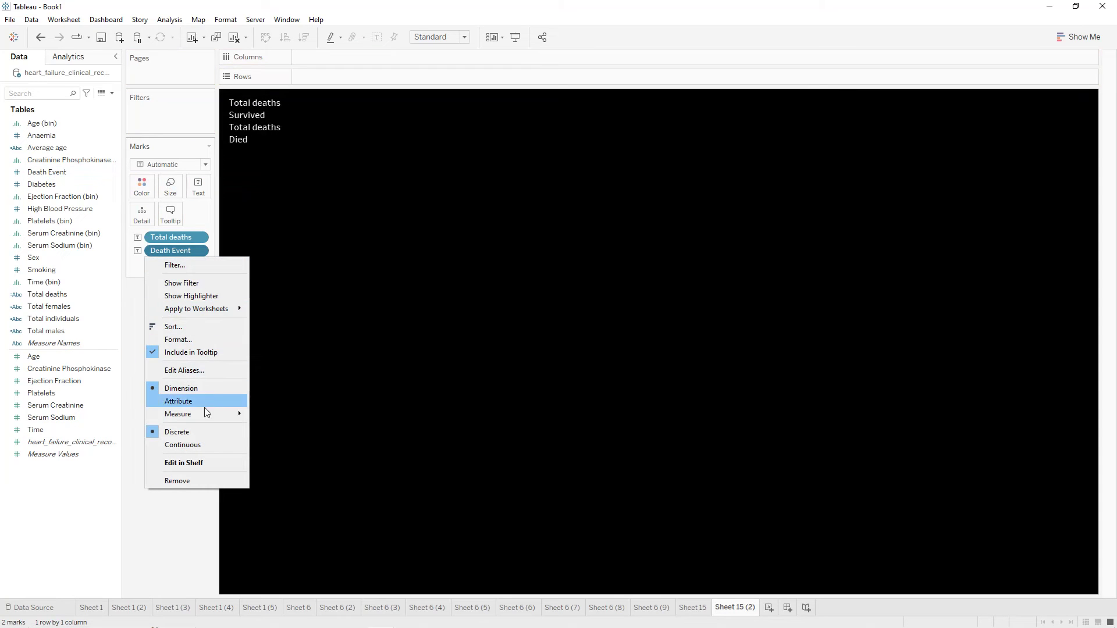
{"action": "mouse_move", "coordinate": [204, 413]}
{"action": "left_click", "coordinate": [277, 450]}
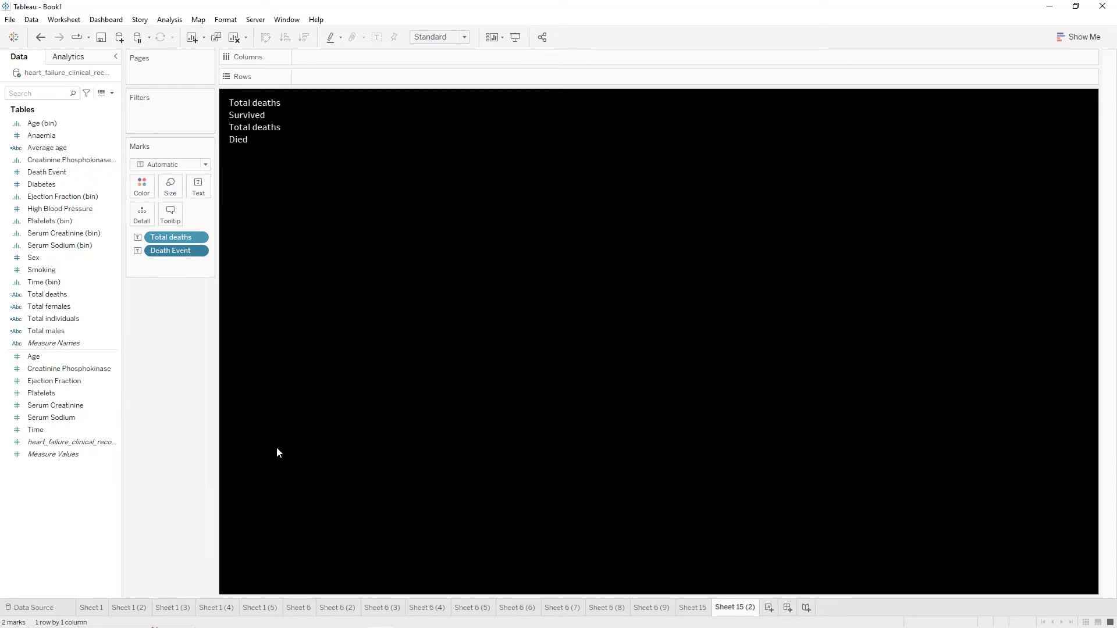
- Filter the Total deaths sheet by Death Event to include only Died
{"action": "left_click_drag", "start_coordinate": [52, 174], "coordinate": [157, 114]}
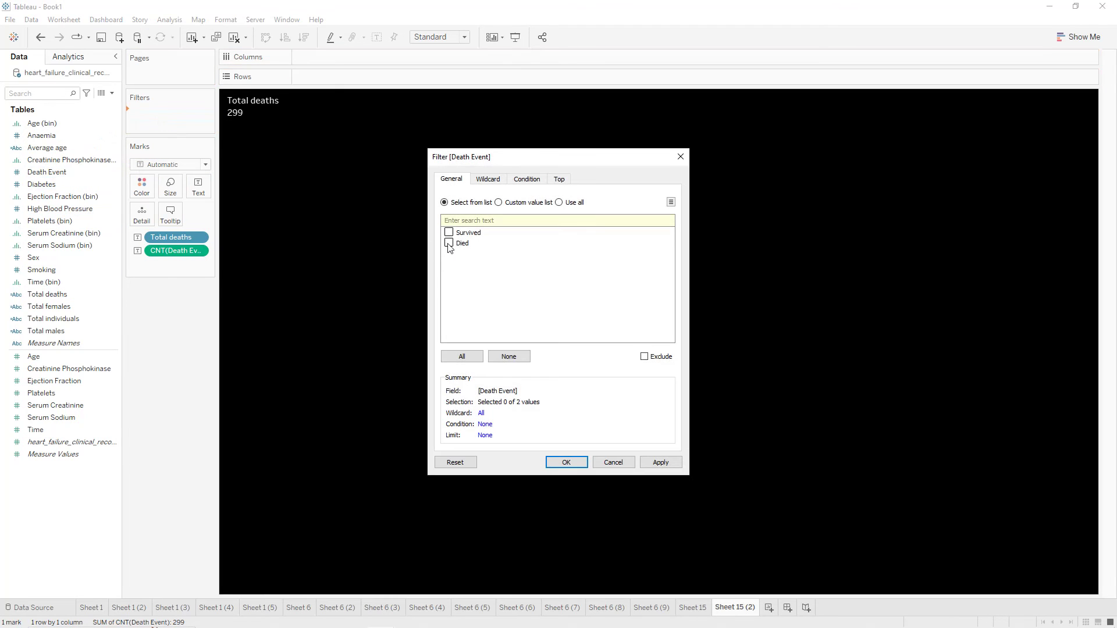
{"action": "left_click", "coordinate": [659, 463]}
{"action": "left_click", "coordinate": [568, 465]}
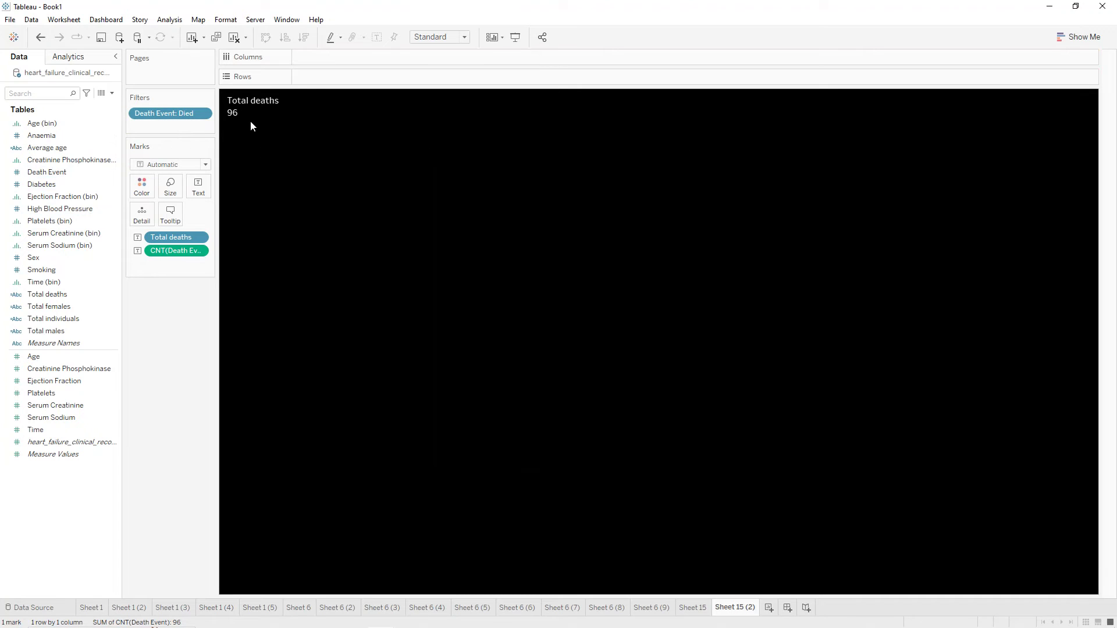
- Center the default pane alignment horizontally on the Total individuals sheet, Sheet 15
{"action": "left_click", "coordinate": [692, 608]}
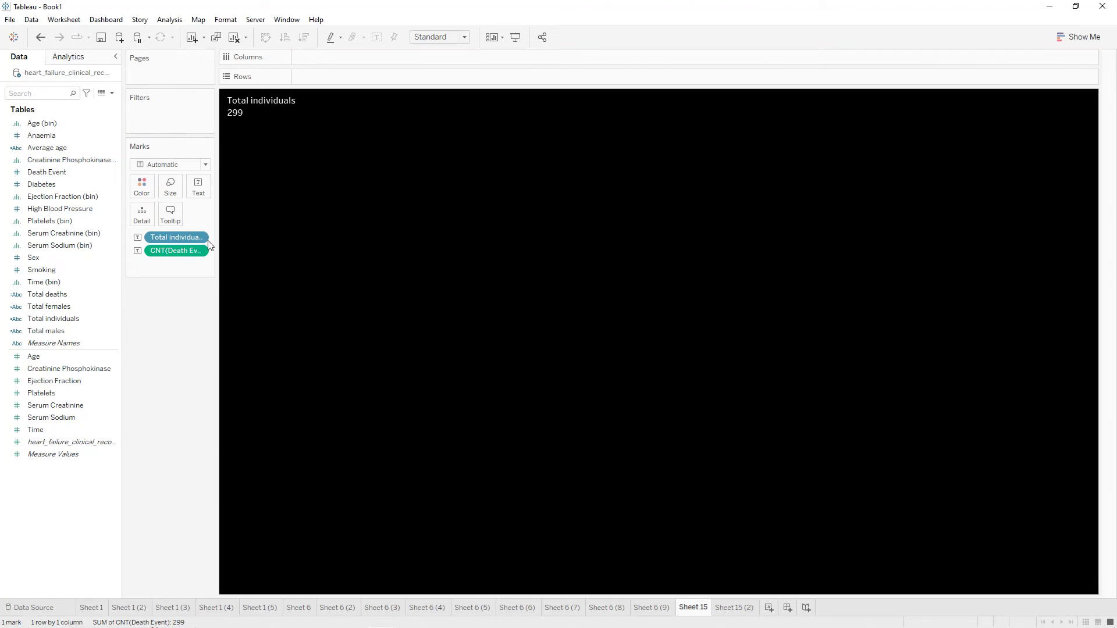
{"action": "left_click", "coordinate": [225, 20]}
{"action": "left_click", "coordinate": [249, 90]}
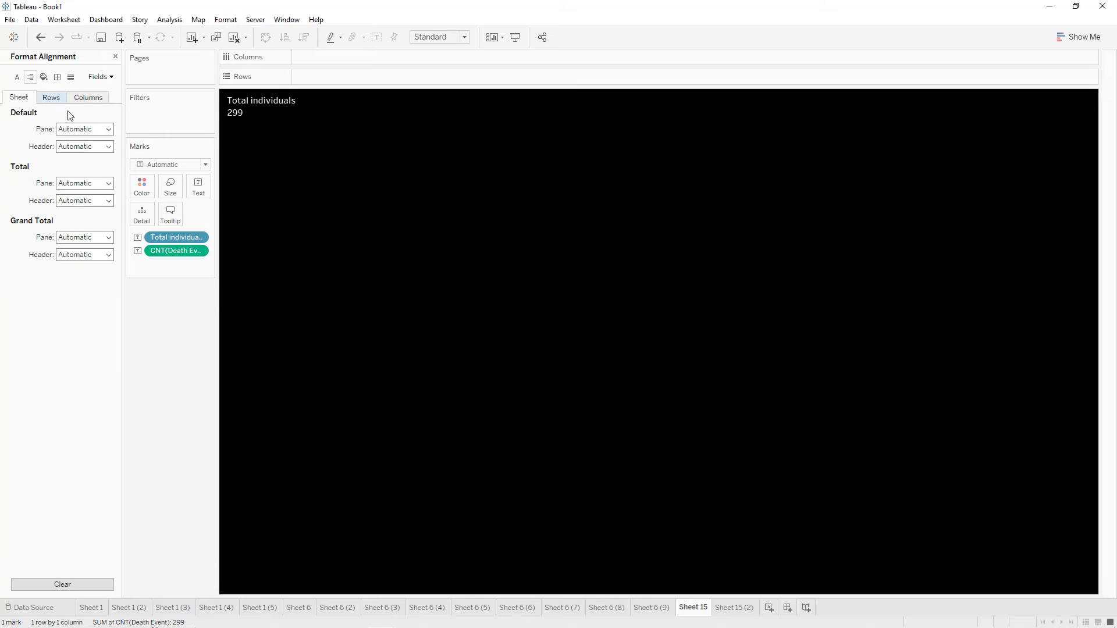
{"action": "left_click", "coordinate": [84, 128]}
{"action": "left_click", "coordinate": [87, 176]}
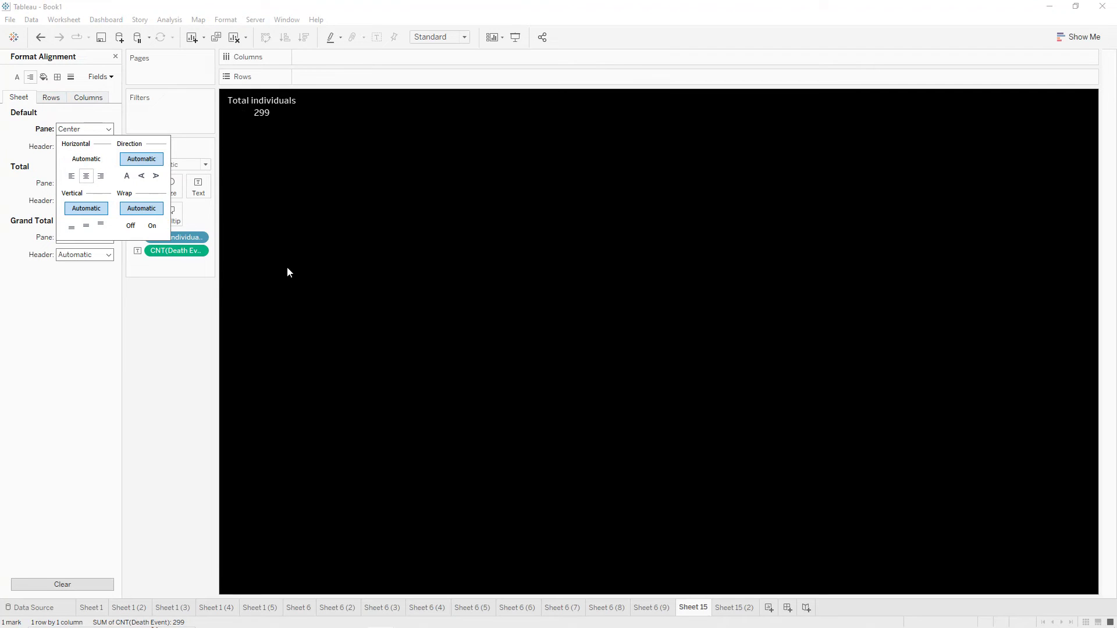
- Center the default pane alignment horizontally on the Total deaths sheet, Sheet 15 (2)
{"action": "left_click", "coordinate": [732, 607]}
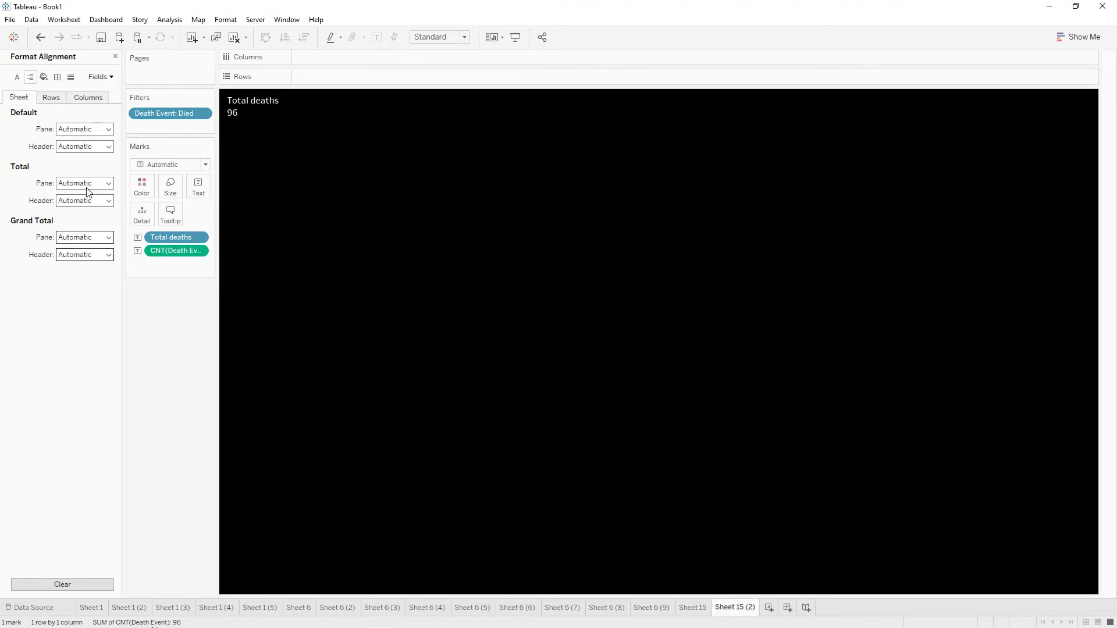
{"action": "left_click", "coordinate": [75, 130]}
{"action": "left_click", "coordinate": [87, 176]}
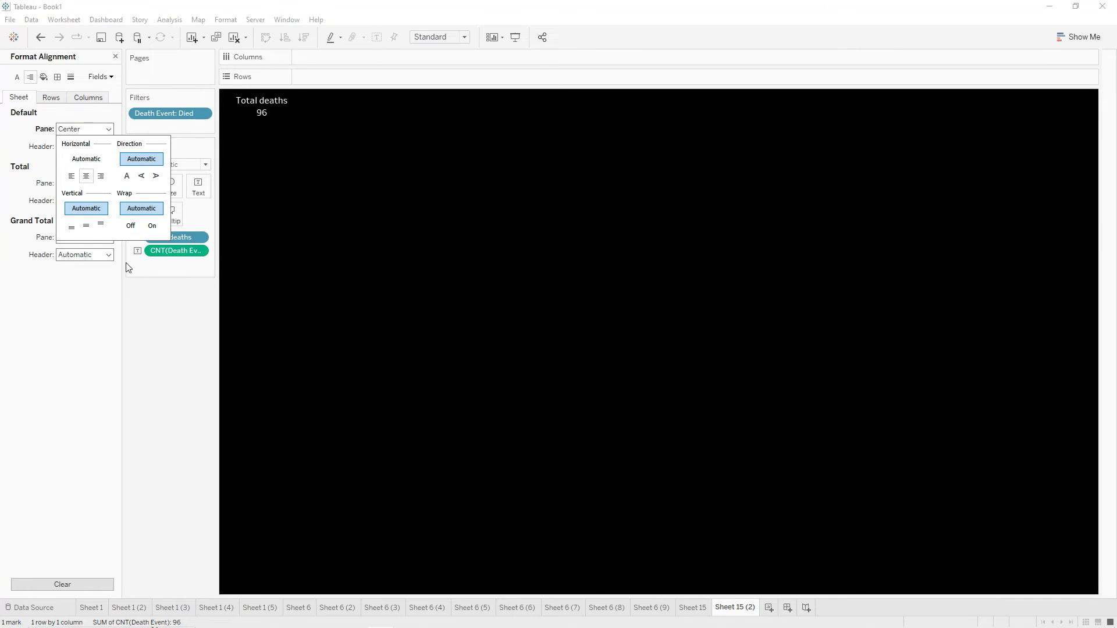
- Duplicate the Total deaths sheet and clear the filter and text marks from the copy
{"action": "right_click", "coordinate": [722, 609]}
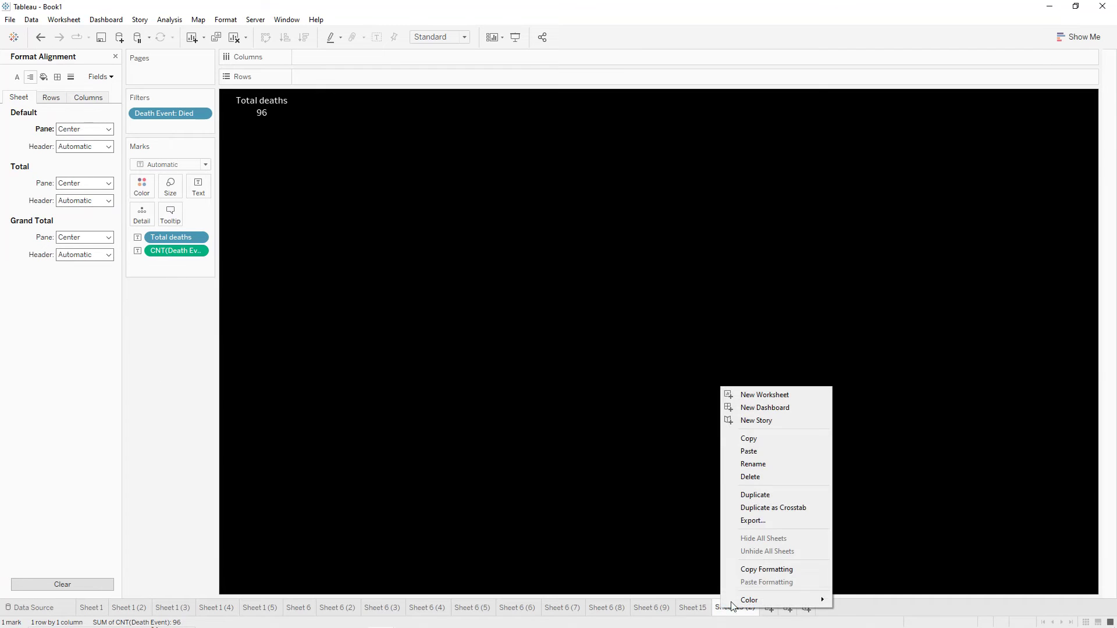
{"action": "left_click", "coordinate": [760, 496]}
{"action": "left_click", "coordinate": [115, 56]}
{"action": "left_click_drag", "start_coordinate": [164, 113], "coordinate": [171, 326]}
{"action": "left_click_drag", "start_coordinate": [175, 250], "coordinate": [172, 318]}
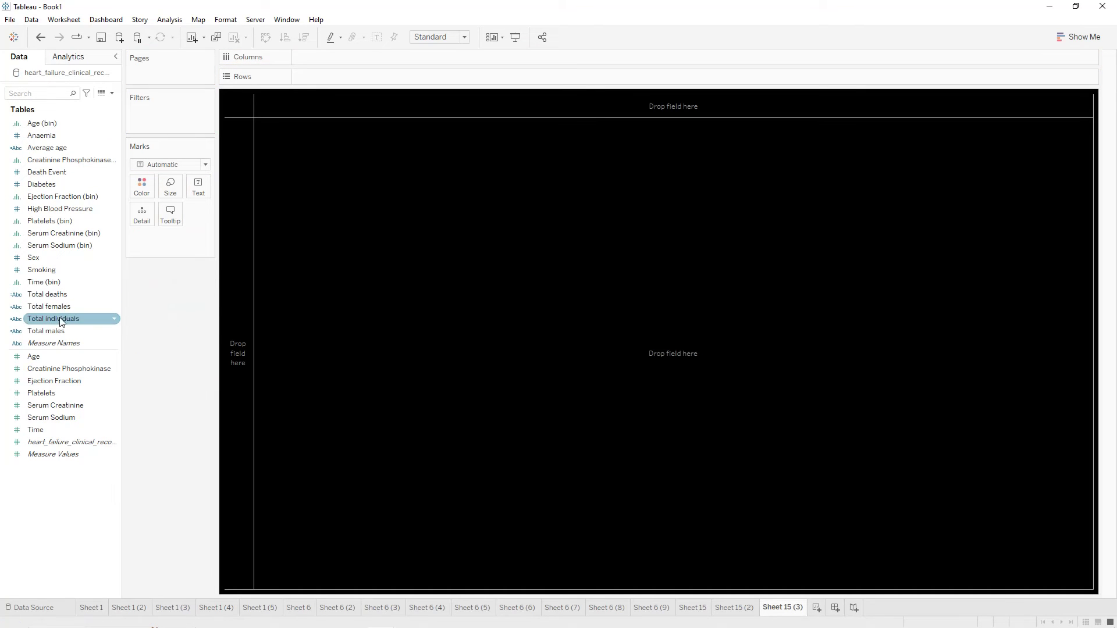
- Show Total males as text with the count of Sex beneath it
{"action": "left_click_drag", "start_coordinate": [61, 332], "coordinate": [202, 187]}
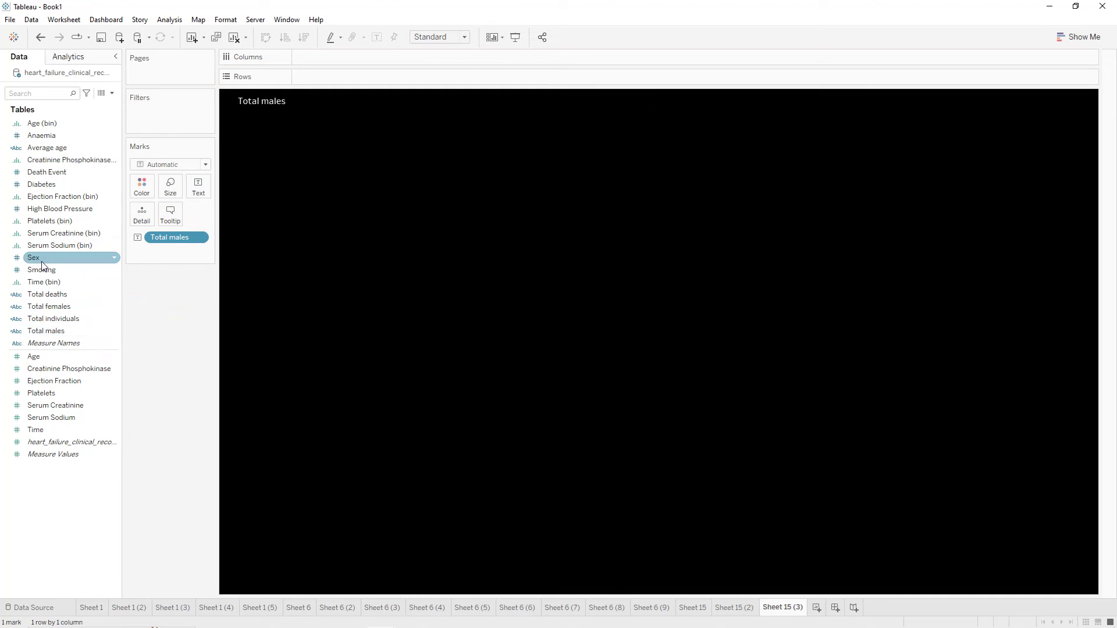
{"action": "left_click_drag", "start_coordinate": [42, 263], "coordinate": [197, 190]}
{"action": "left_click", "coordinate": [199, 251]}
{"action": "mouse_move", "coordinate": [215, 414]}
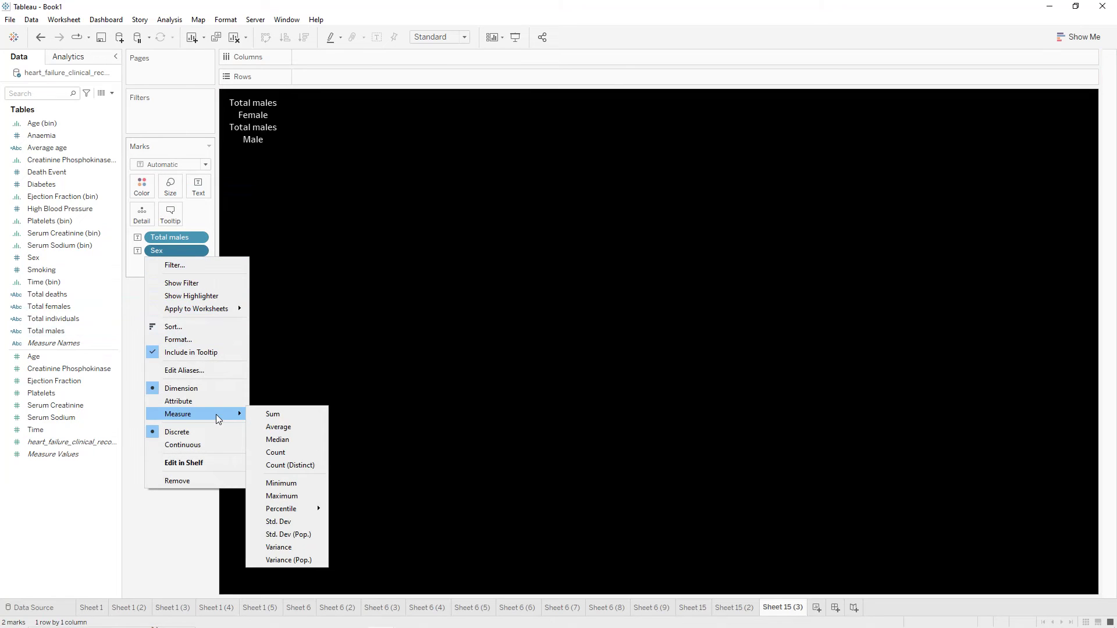
{"action": "left_click", "coordinate": [274, 452]}
- Filter the Total males sheet by Sex to include only Male
{"action": "left_click_drag", "start_coordinate": [72, 260], "coordinate": [178, 115]}
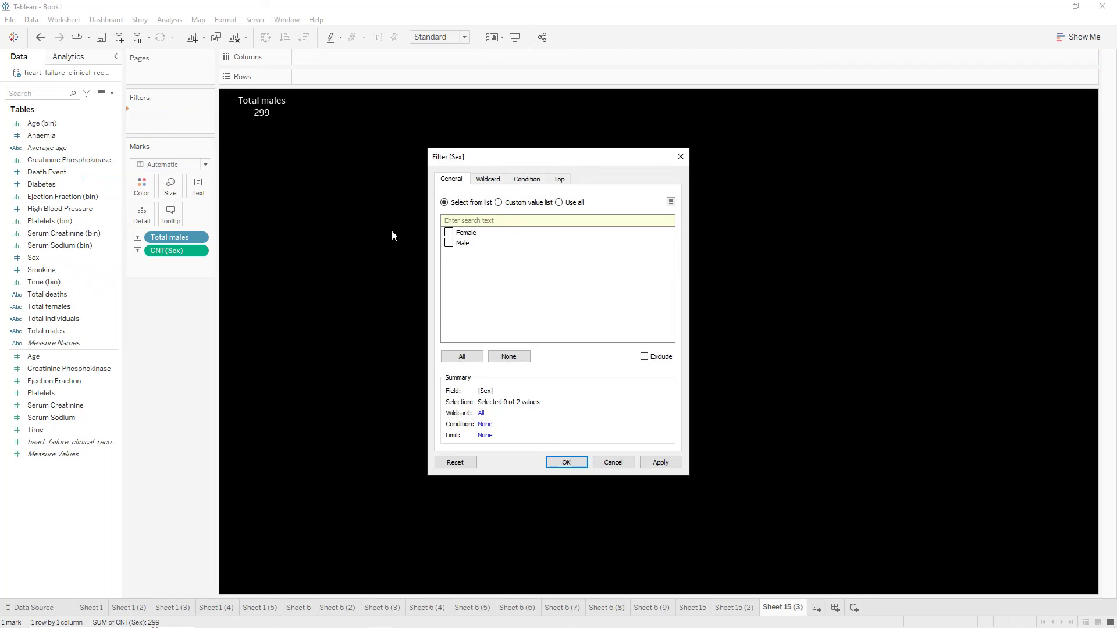
{"action": "left_click", "coordinate": [659, 463]}
{"action": "left_click", "coordinate": [567, 462]}
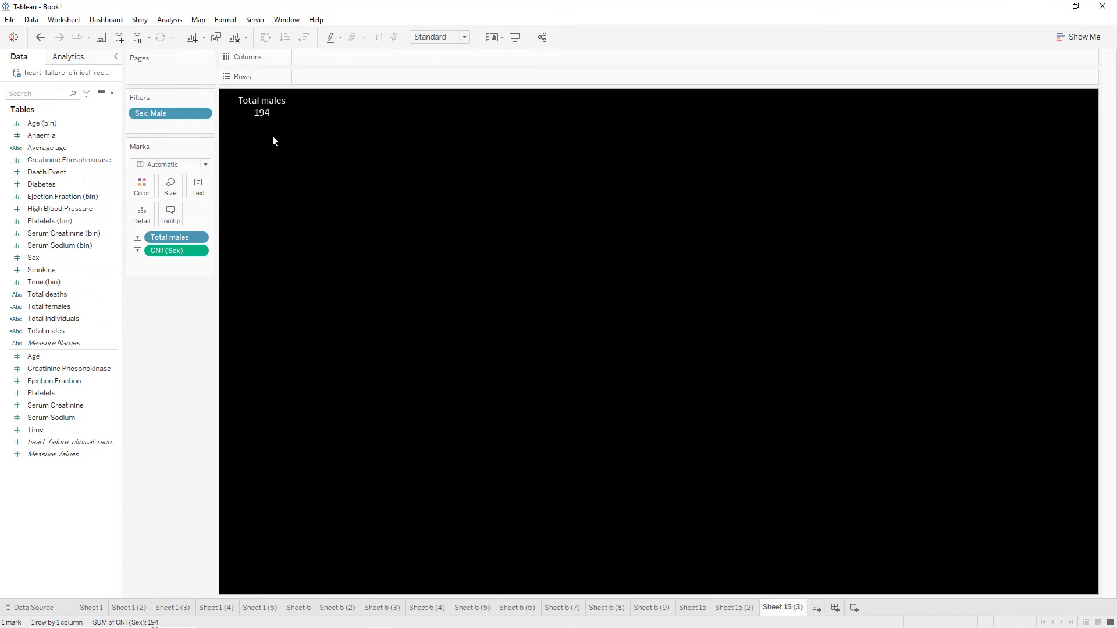
- Duplicate the Total males sheet and replace the copy's label with Total females, placed above the count of Sex
{"action": "right_click", "coordinate": [773, 609]}
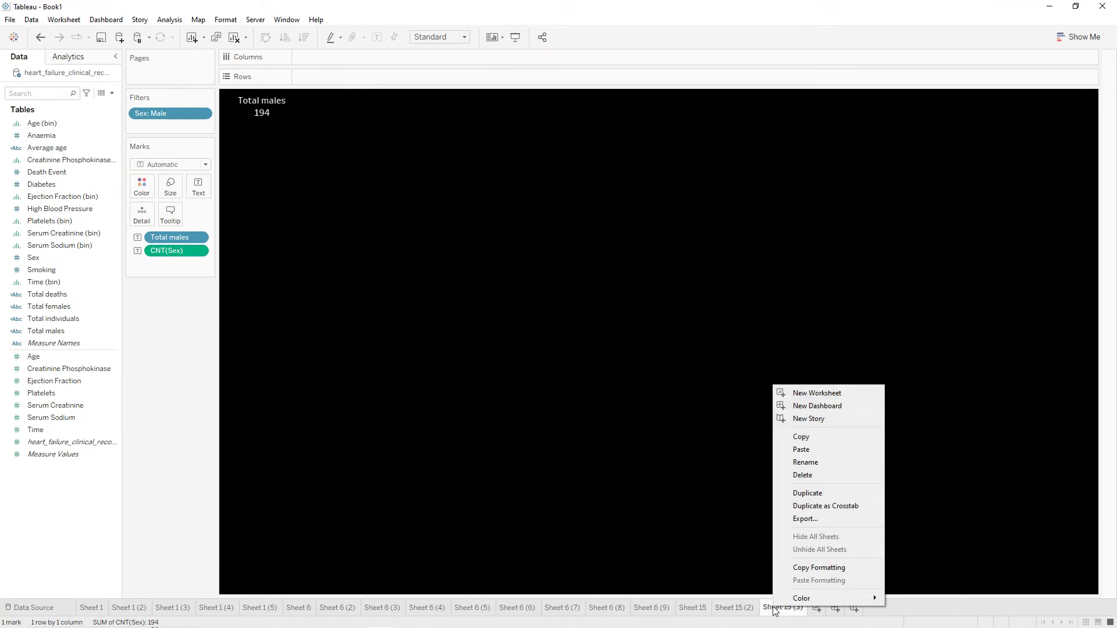
{"action": "left_click", "coordinate": [813, 502]}
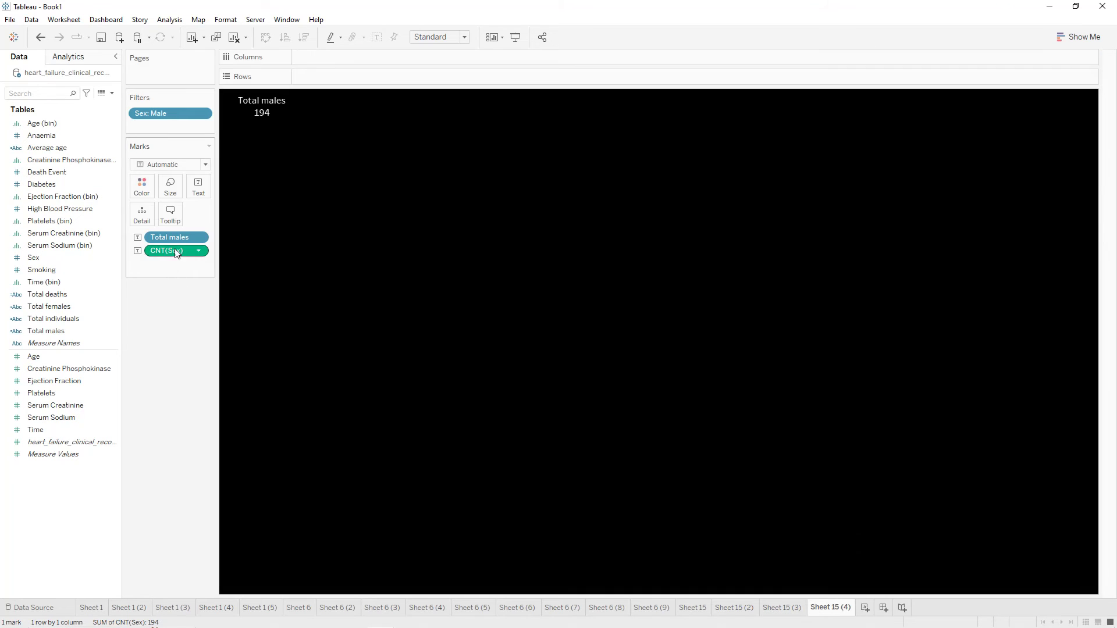
{"action": "left_click_drag", "start_coordinate": [176, 239], "coordinate": [166, 334]}
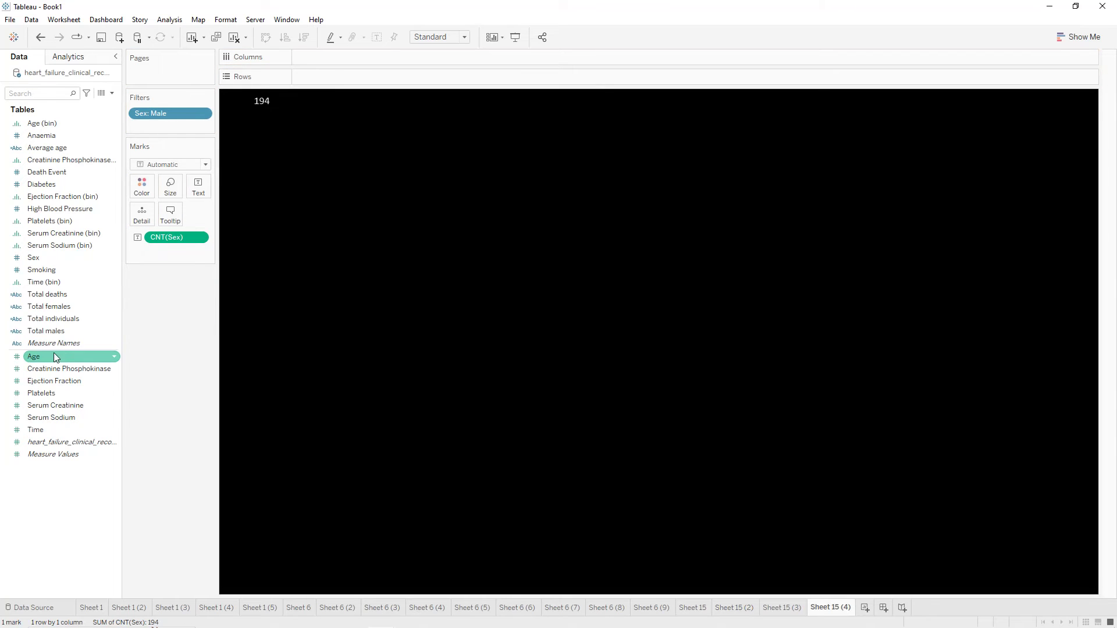
{"action": "left_click_drag", "start_coordinate": [49, 307], "coordinate": [187, 193]}
{"action": "mouse_move", "coordinate": [165, 252]}
{"action": "left_mouse_down"}
{"action": "mouse_move", "coordinate": [169, 230]}
{"action": "mouse_move", "coordinate": [160, 231]}
{"action": "left_mouse_up"}
- Change the Sex filter on the Total females sheet to include only Female
{"action": "left_click", "coordinate": [202, 113]}
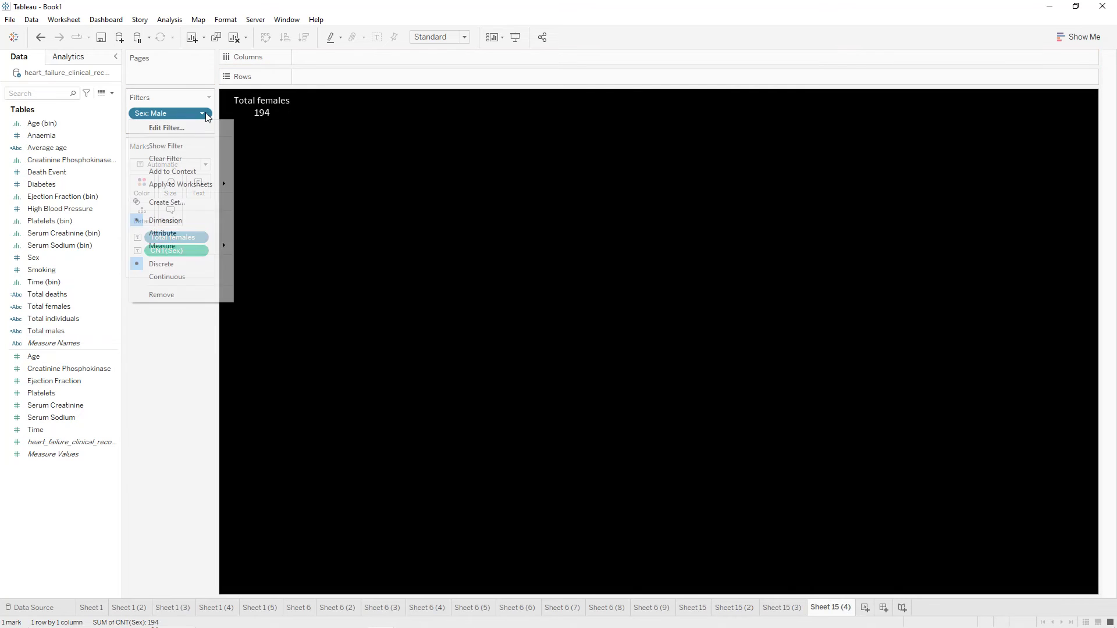
{"action": "left_click", "coordinate": [189, 127]}
{"action": "left_click", "coordinate": [448, 232]}
{"action": "left_click", "coordinate": [660, 464]}
{"action": "left_click", "coordinate": [582, 460]}
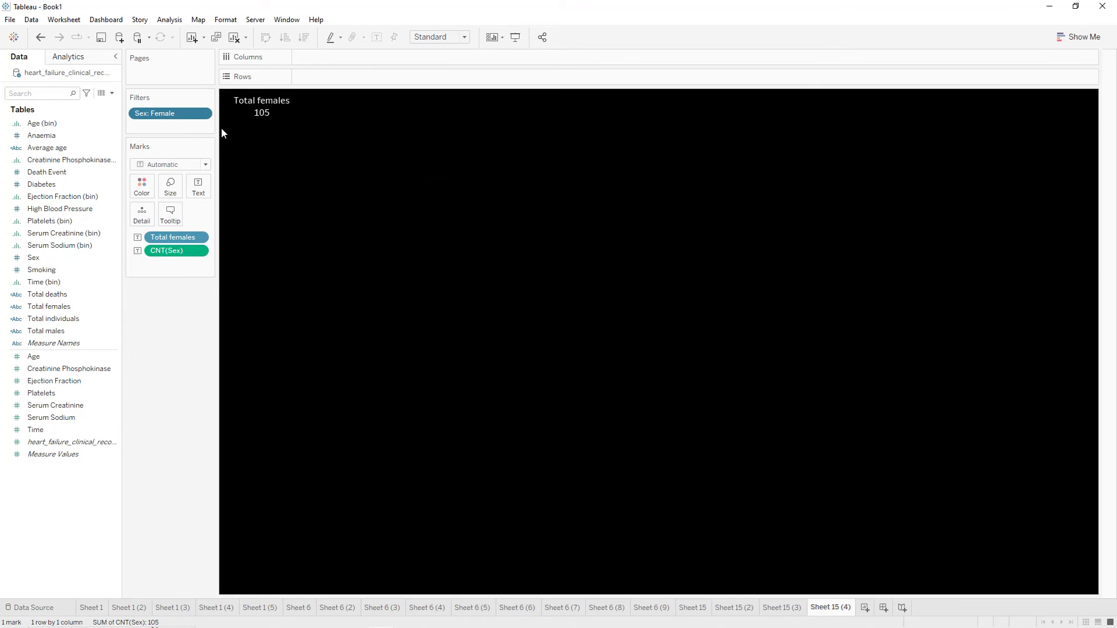
- Duplicate the Total females sheet
{"action": "right_click", "coordinate": [822, 607]}
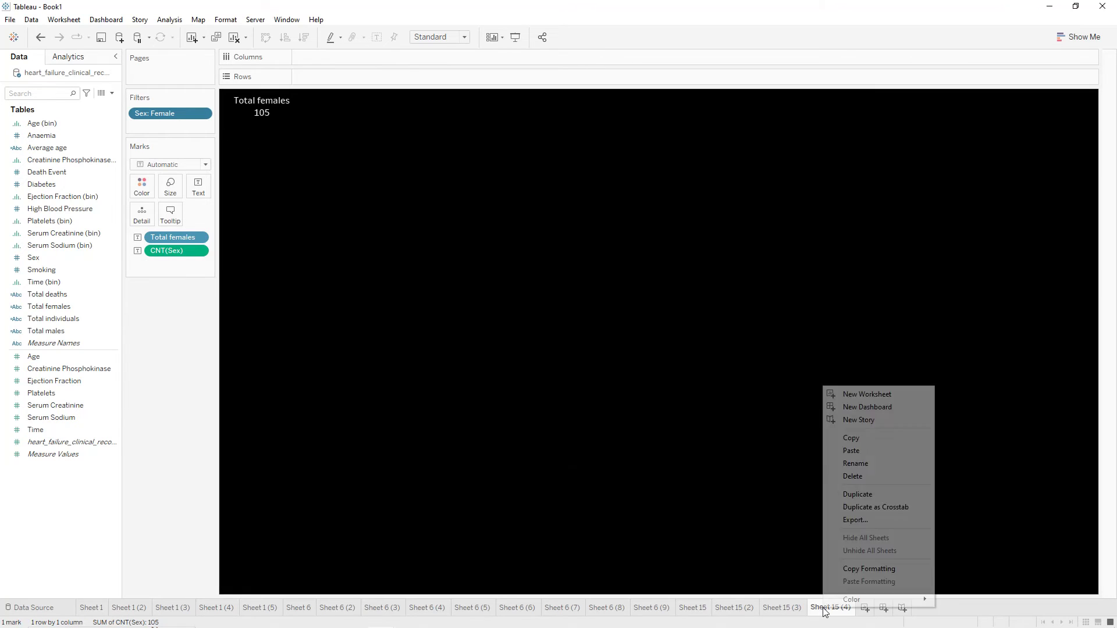
{"action": "left_click", "coordinate": [855, 493]}
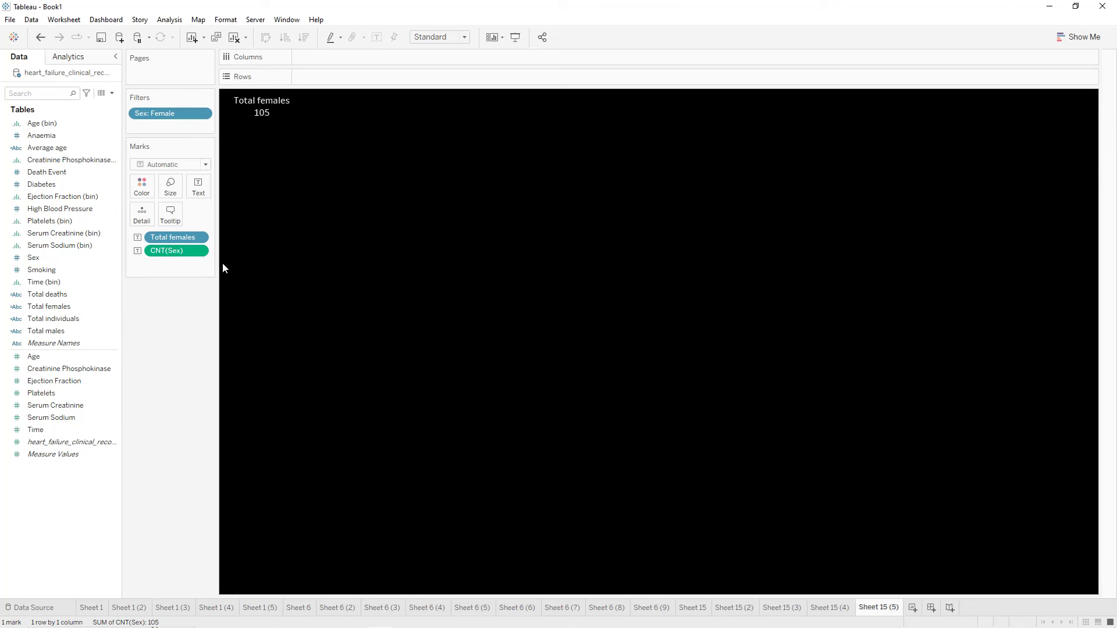
- Clear the Total females label, the count of Sex and the Sex filter from the duplicated sheet
{"action": "left_click_drag", "start_coordinate": [165, 260], "coordinate": [163, 283]}
{"action": "left_click_drag", "start_coordinate": [173, 236], "coordinate": [168, 285]}
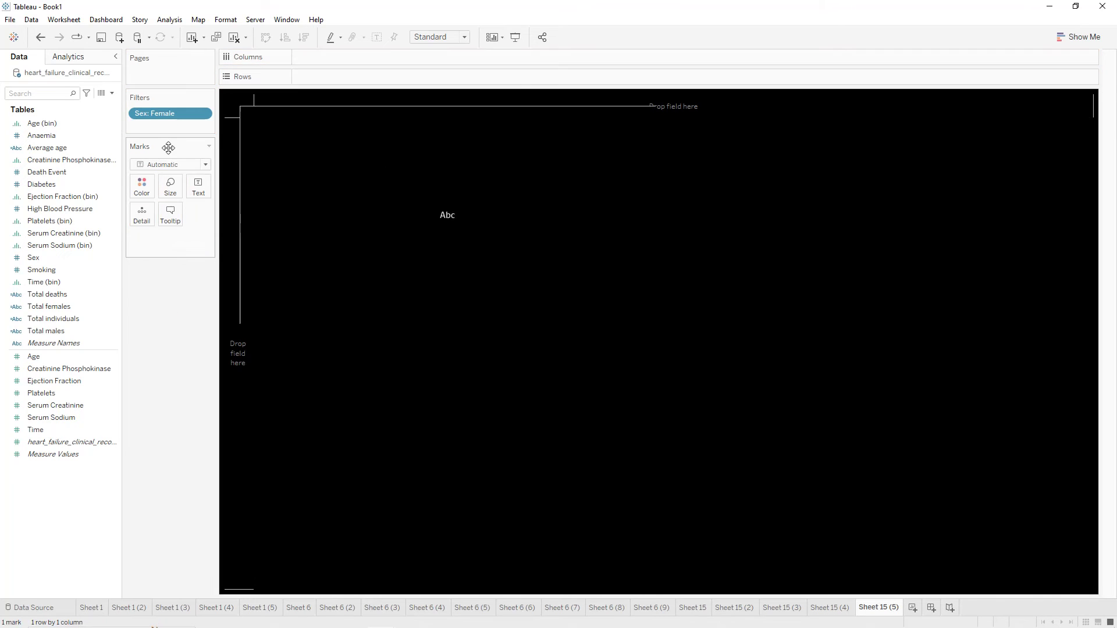
{"action": "left_click_drag", "start_coordinate": [171, 122], "coordinate": [169, 287]}
- Show the Average age label as text with Age beneath it, aggregated as an average
{"action": "left_click", "coordinate": [55, 150]}
{"action": "left_click_drag", "start_coordinate": [56, 150], "coordinate": [202, 194]}
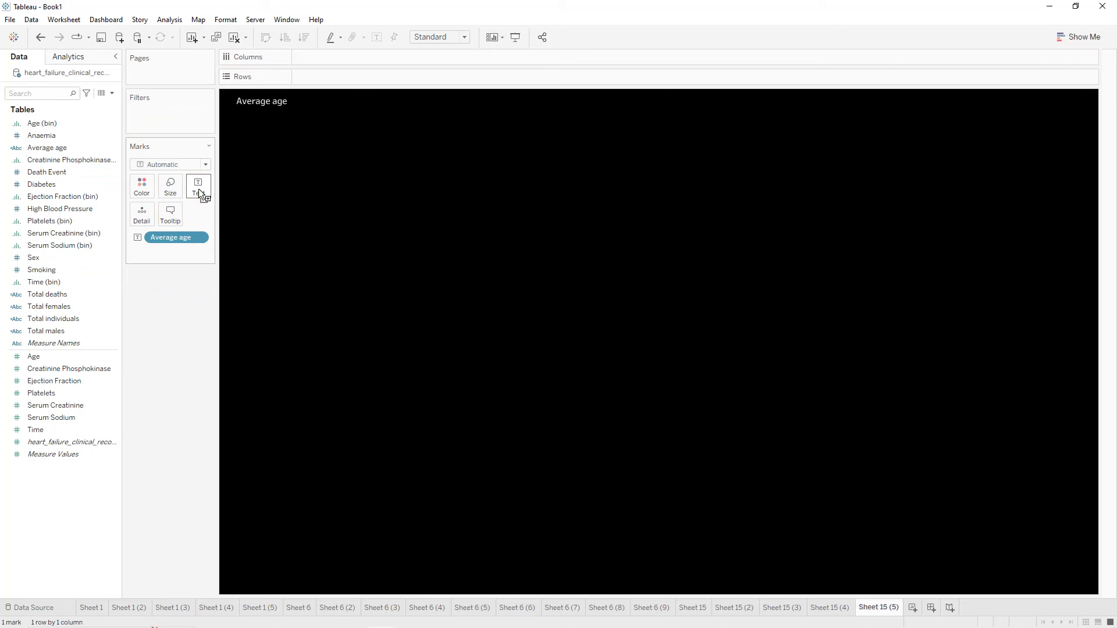
{"action": "left_click_drag", "start_coordinate": [55, 343], "coordinate": [198, 185]}
{"action": "left_click", "coordinate": [203, 251]}
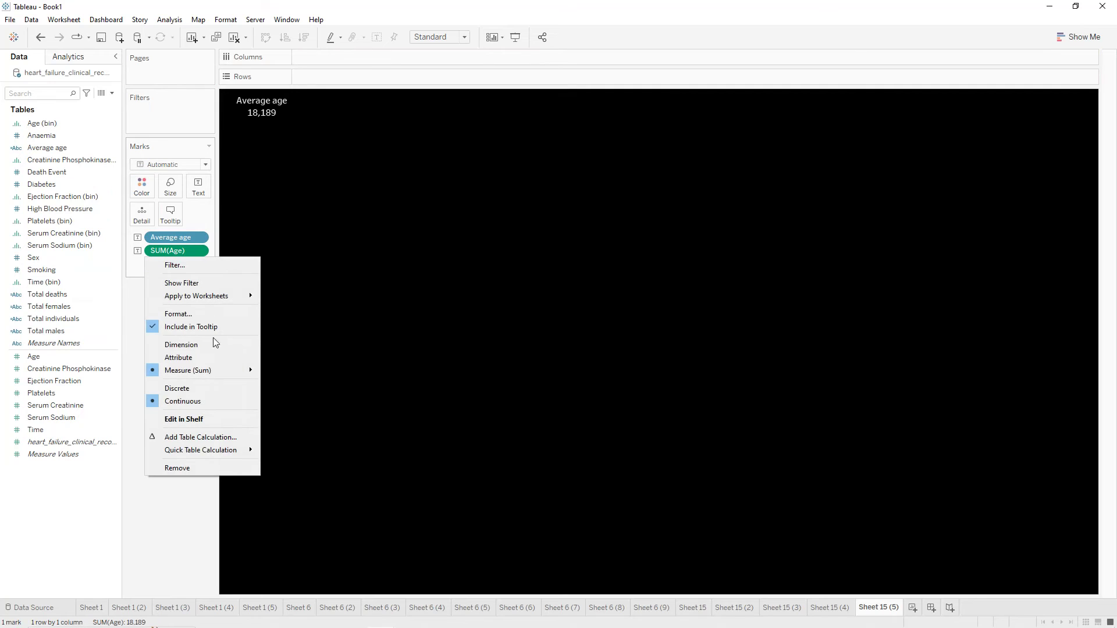
{"action": "mouse_move", "coordinate": [214, 371]}
{"action": "left_click", "coordinate": [271, 382]}
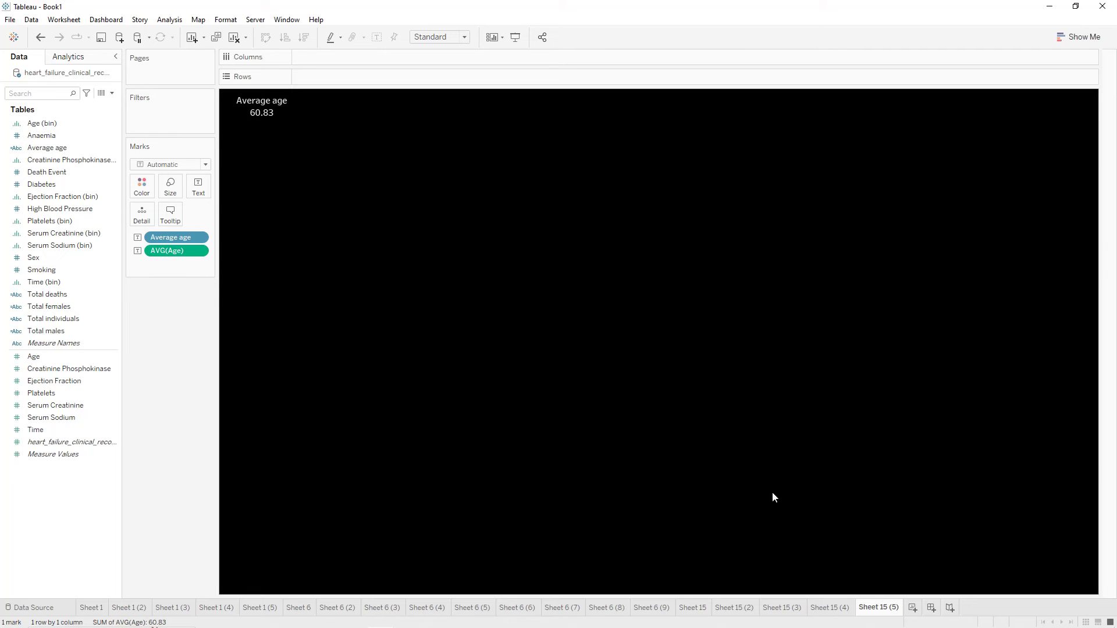
- Create a new dashboard with a fixed custom size of 1900 px wide by 1050 px high
{"action": "left_click", "coordinate": [932, 608]}
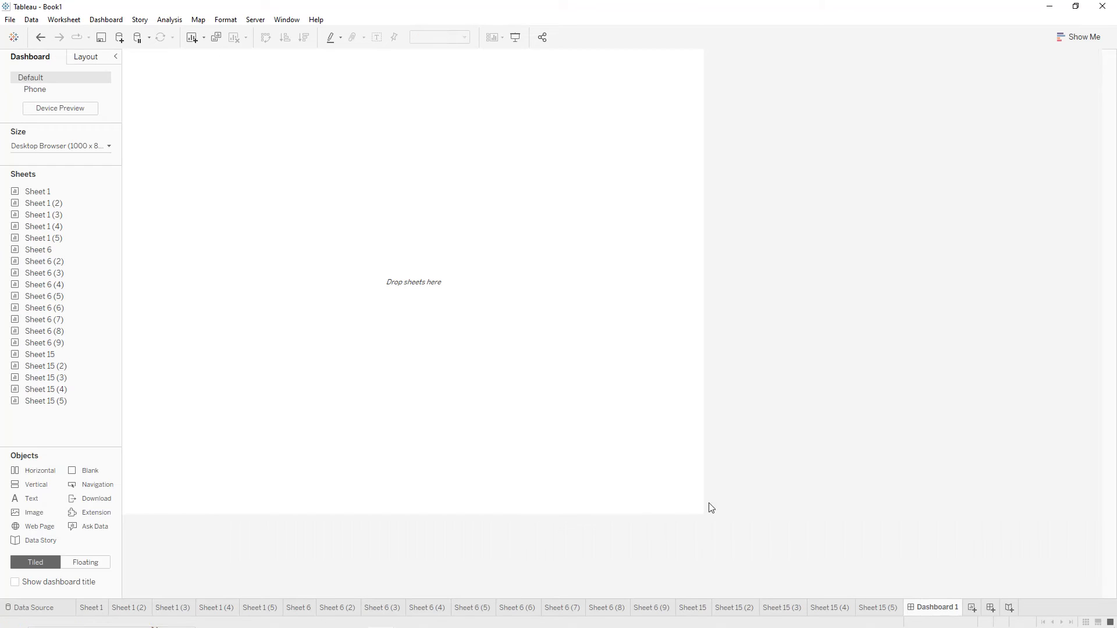
{"action": "left_click", "coordinate": [70, 152]}
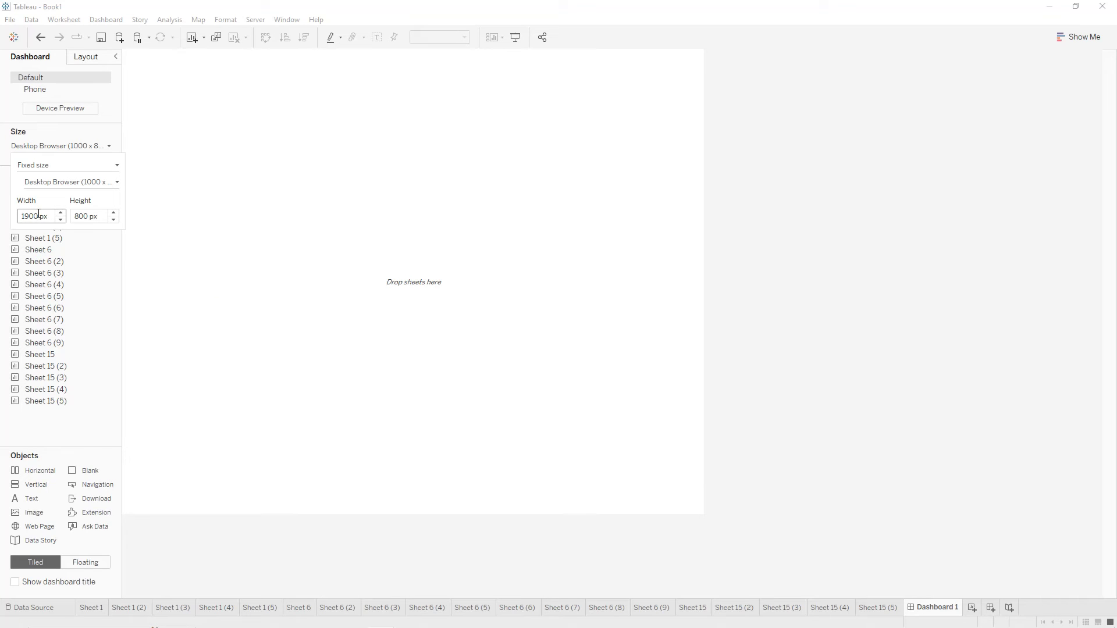
{"action": "left_click", "coordinate": [82, 217]}
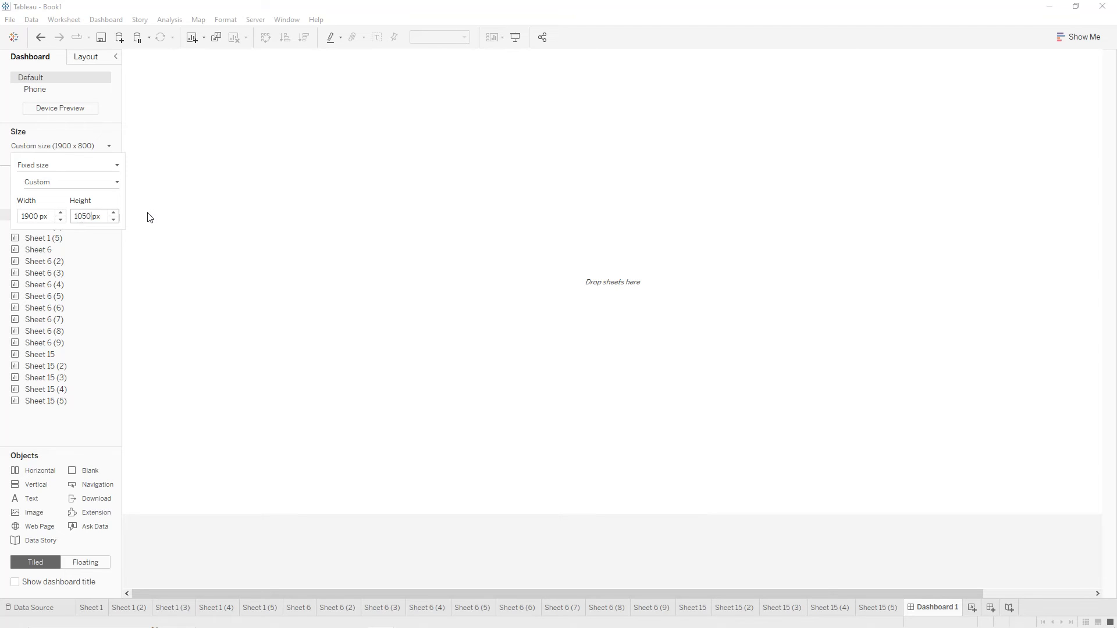
{"action": "key", "text": "Return"}
- Place the donut charts Sheet 1 to Sheet 1 (5) side by side: Anaemia, High blood pressure, Sex, Diabetes, Smoking
{"action": "double_click", "coordinate": [70, 196]}
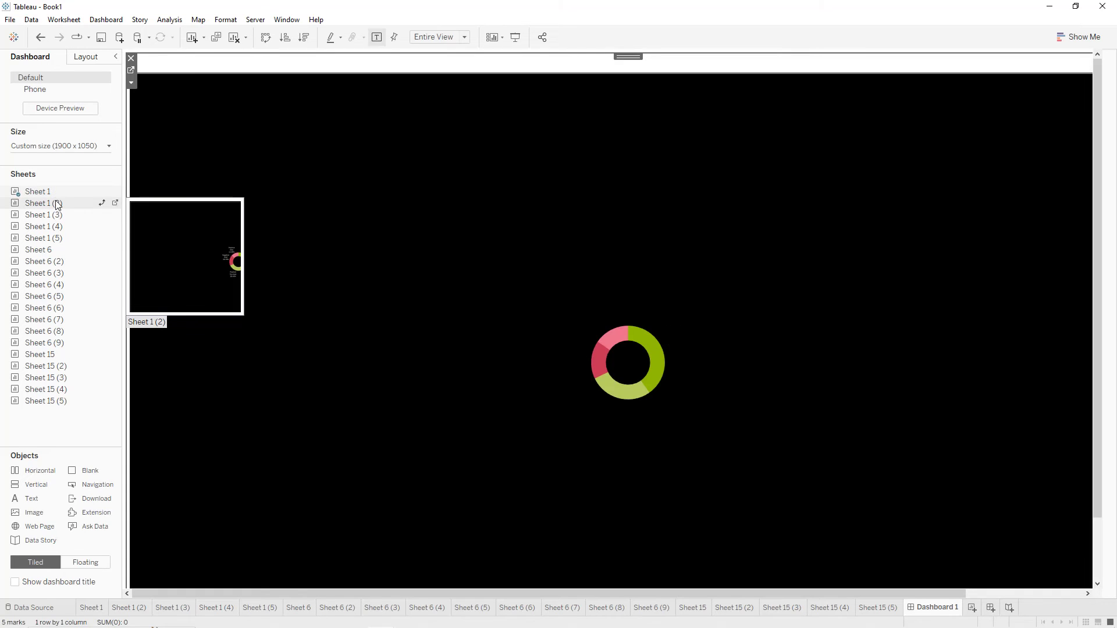
{"action": "left_click_drag", "start_coordinate": [57, 203], "coordinate": [568, 263]}
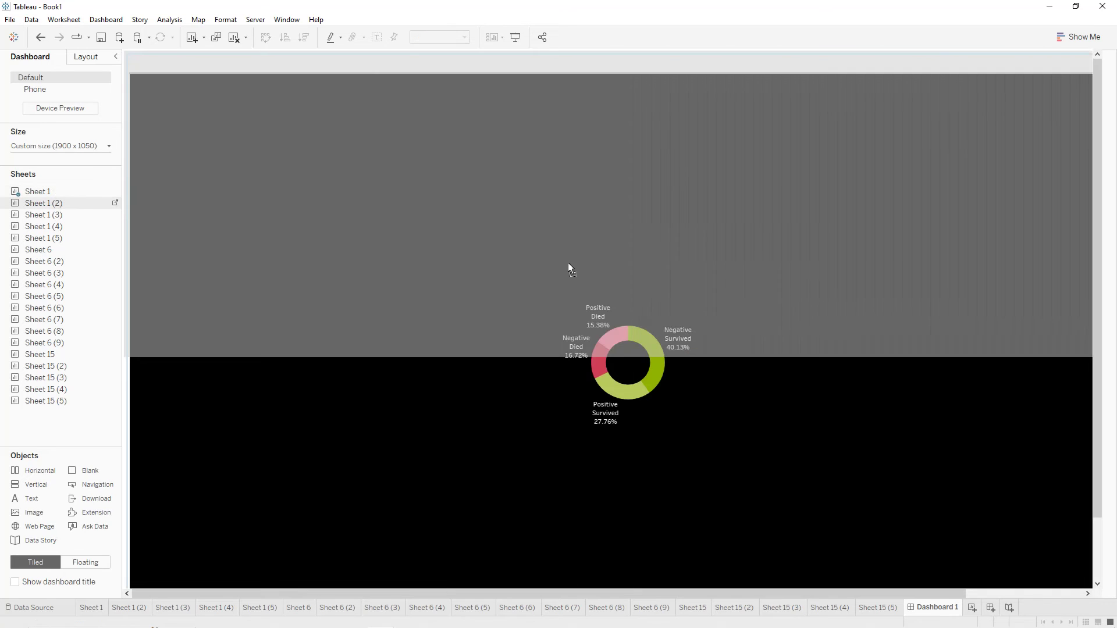
{"action": "left_click_drag", "start_coordinate": [708, 310], "coordinate": [718, 359]}
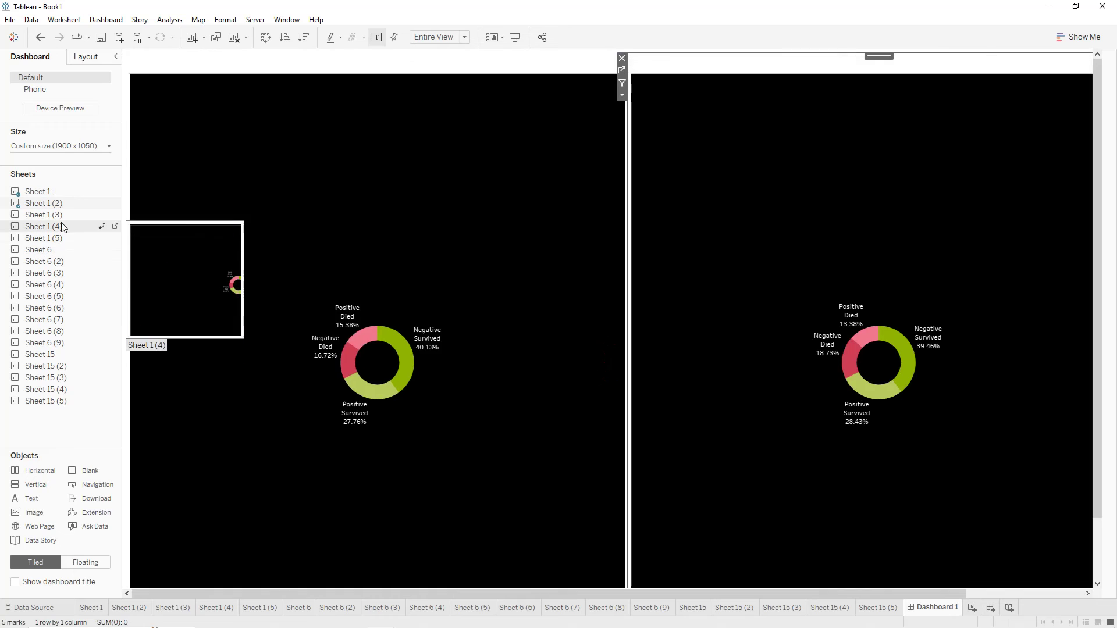
{"action": "left_click_drag", "start_coordinate": [98, 220], "coordinate": [500, 288]}
{"action": "left_click_drag", "start_coordinate": [373, 304], "coordinate": [373, 303]}
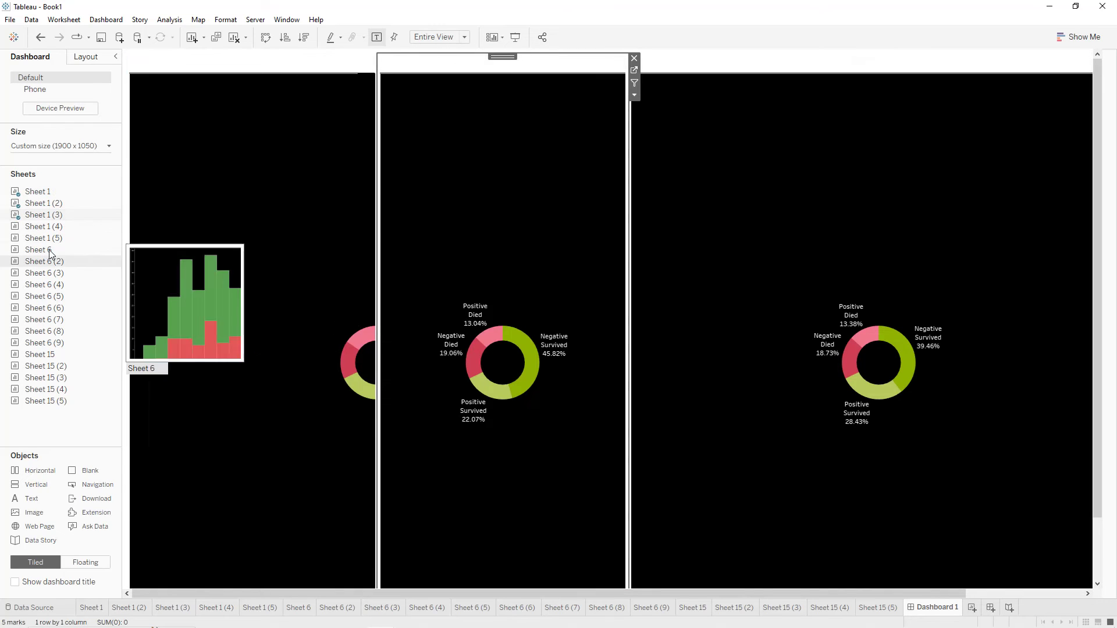
{"action": "left_click_drag", "start_coordinate": [46, 226], "coordinate": [700, 294]}
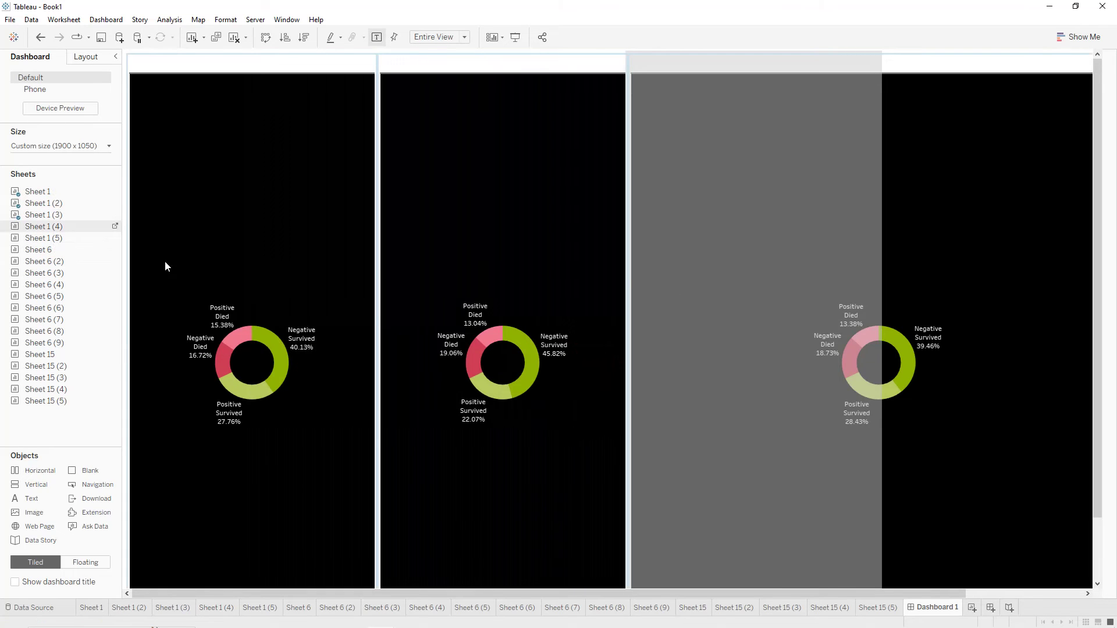
{"action": "left_click_drag", "start_coordinate": [44, 238], "coordinate": [1044, 361]}
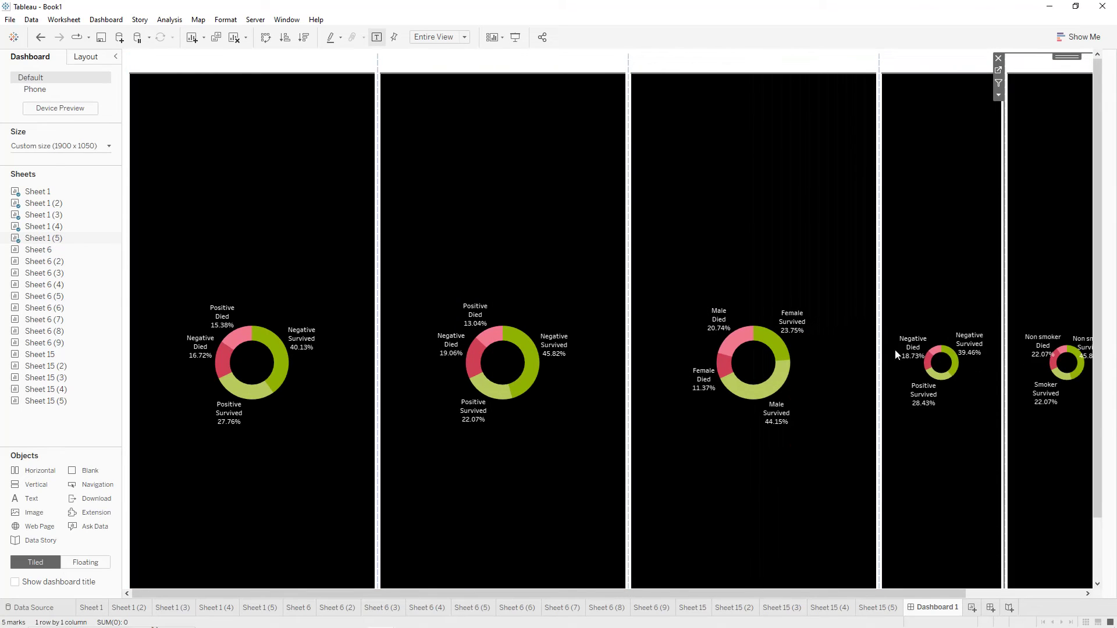
- Adjust the borders between the five donut charts so their columns are roughly equal in width
{"action": "left_click_drag", "start_coordinate": [377, 302], "coordinate": [316, 309]}
{"action": "left_click", "coordinate": [620, 291]}
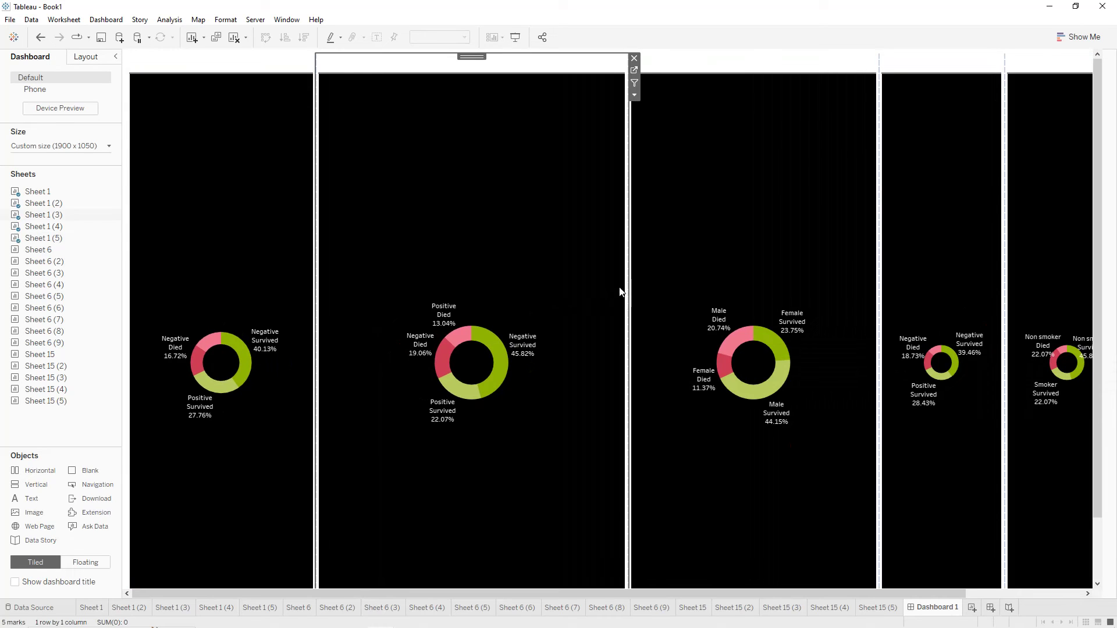
{"action": "left_click_drag", "start_coordinate": [627, 286], "coordinate": [532, 295]}
{"action": "left_click_drag", "start_coordinate": [878, 285], "coordinate": [780, 281]}
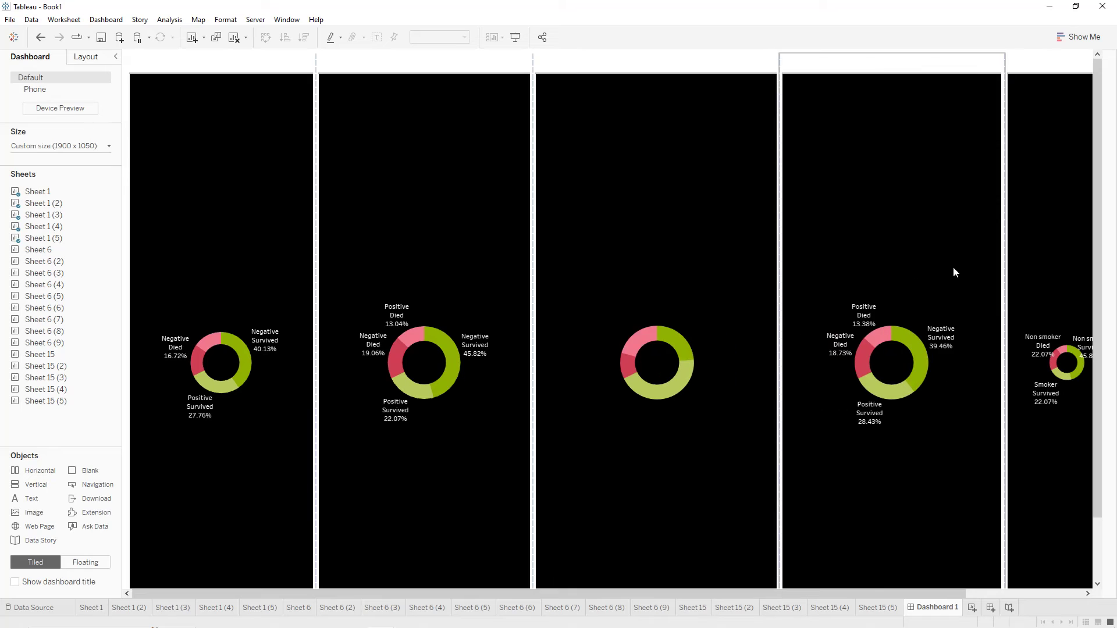
{"action": "left_click_drag", "start_coordinate": [1004, 253], "coordinate": [919, 267]}
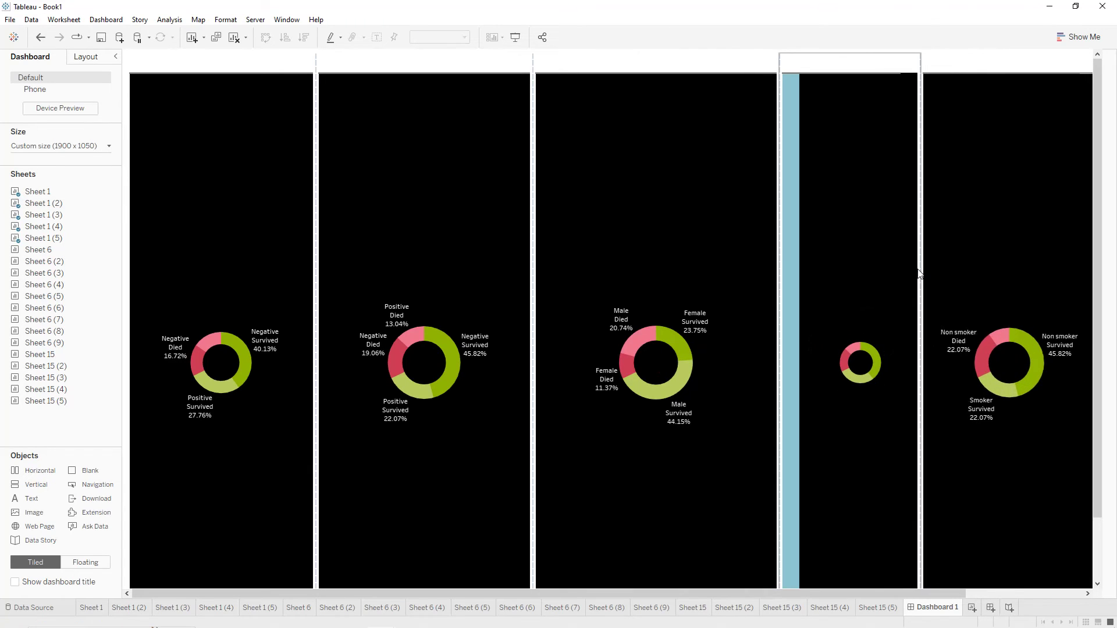
{"action": "left_click_drag", "start_coordinate": [780, 269], "coordinate": [715, 276]}
{"action": "left_click_drag", "start_coordinate": [535, 288], "coordinate": [516, 289]}
{"action": "left_click_drag", "start_coordinate": [311, 300], "coordinate": [327, 294]}
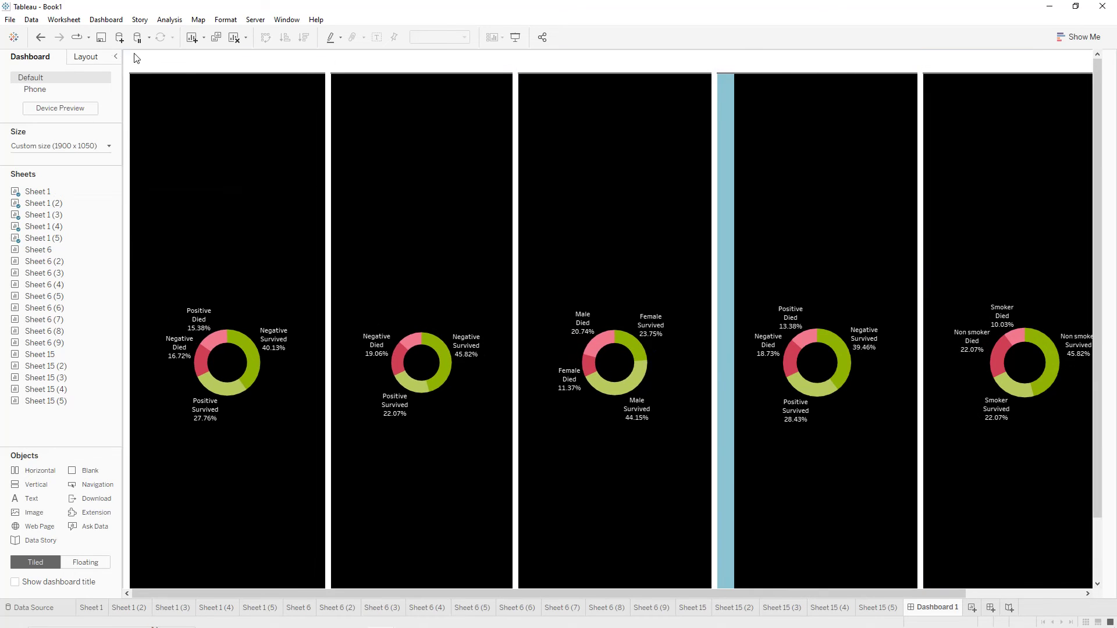
- Remove the colour legend from the dashboard
{"action": "left_click", "coordinate": [117, 58]}
{"action": "left_click", "coordinate": [1048, 87]}
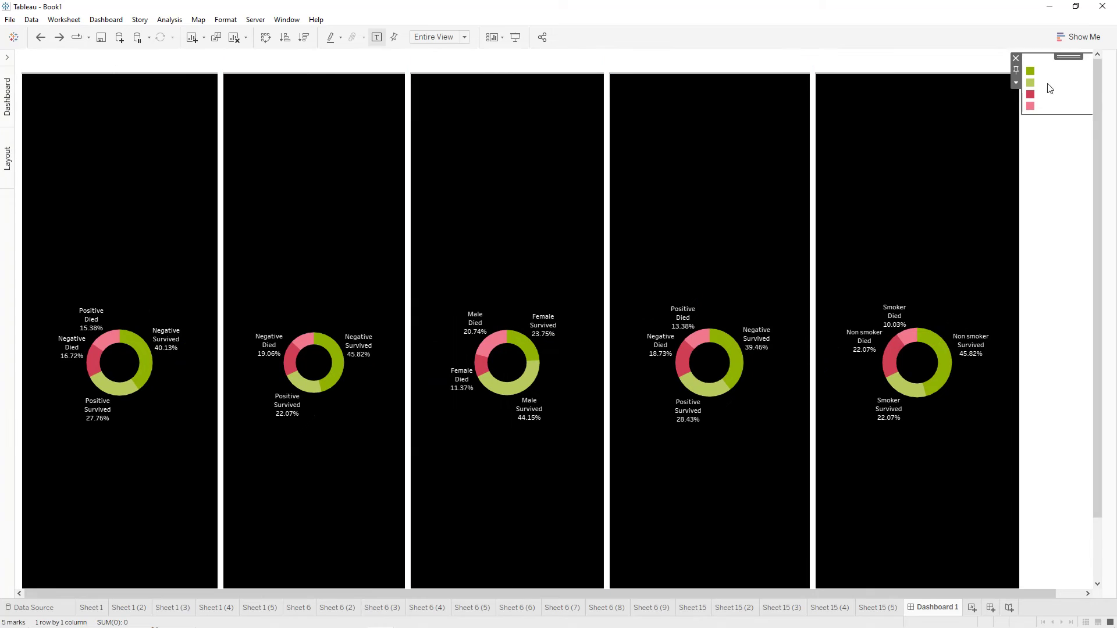
{"action": "left_click", "coordinate": [1016, 58]}
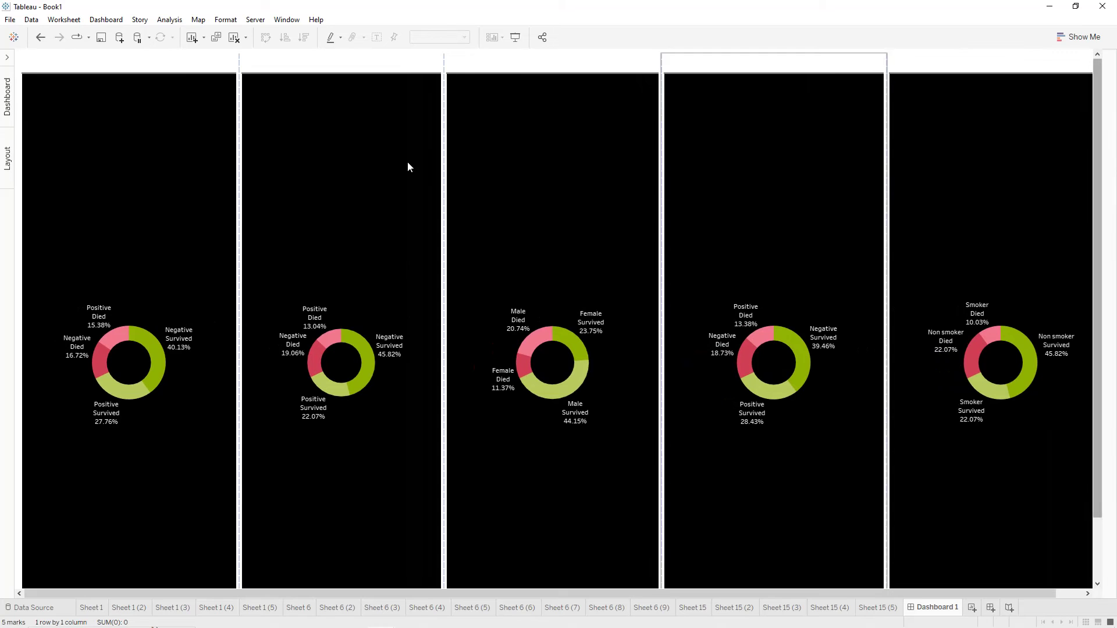
- Add the Total individuals sheet (Sheet 15) to the dashboard above the Anaemia donut chart
{"action": "left_click", "coordinate": [7, 57]}
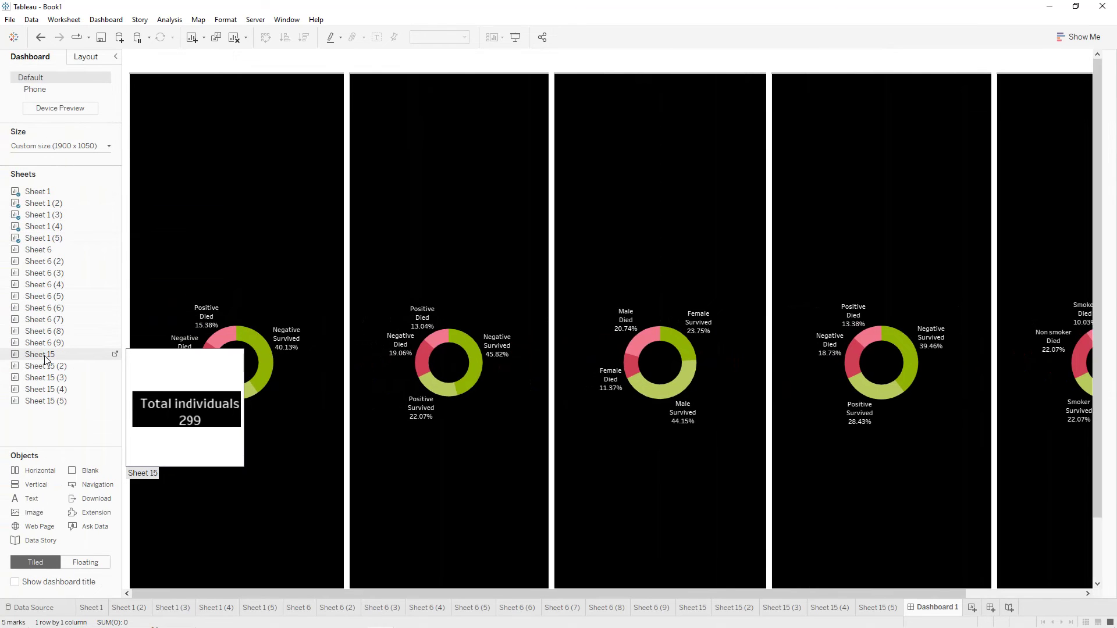
{"action": "left_click_drag", "start_coordinate": [45, 359], "coordinate": [190, 128]}
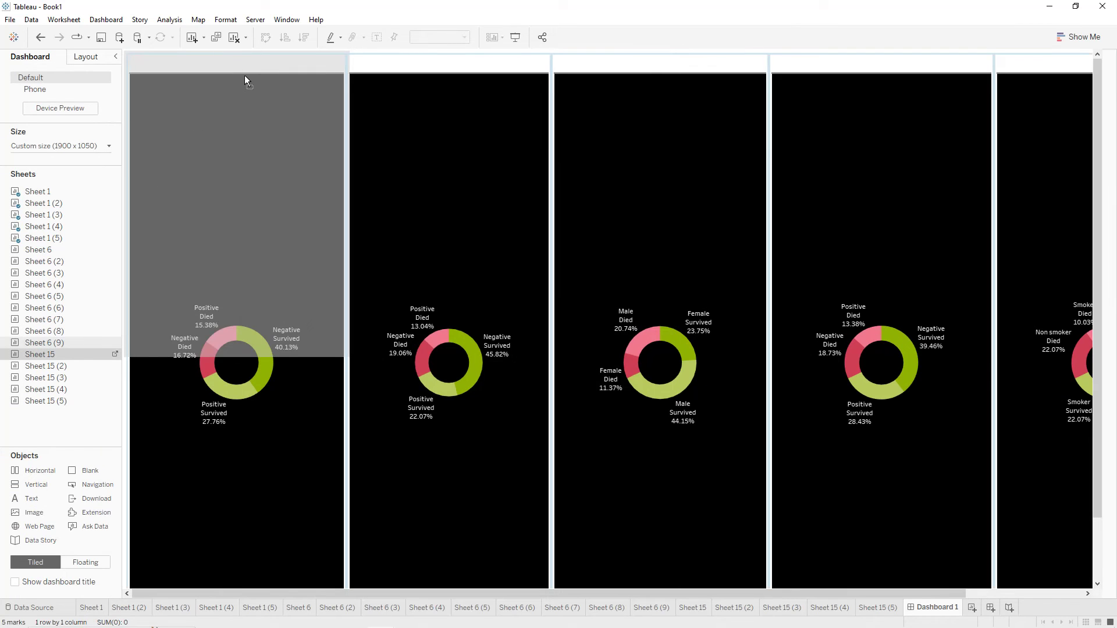
{"action": "left_click_drag", "start_coordinate": [244, 75], "coordinate": [243, 81]}
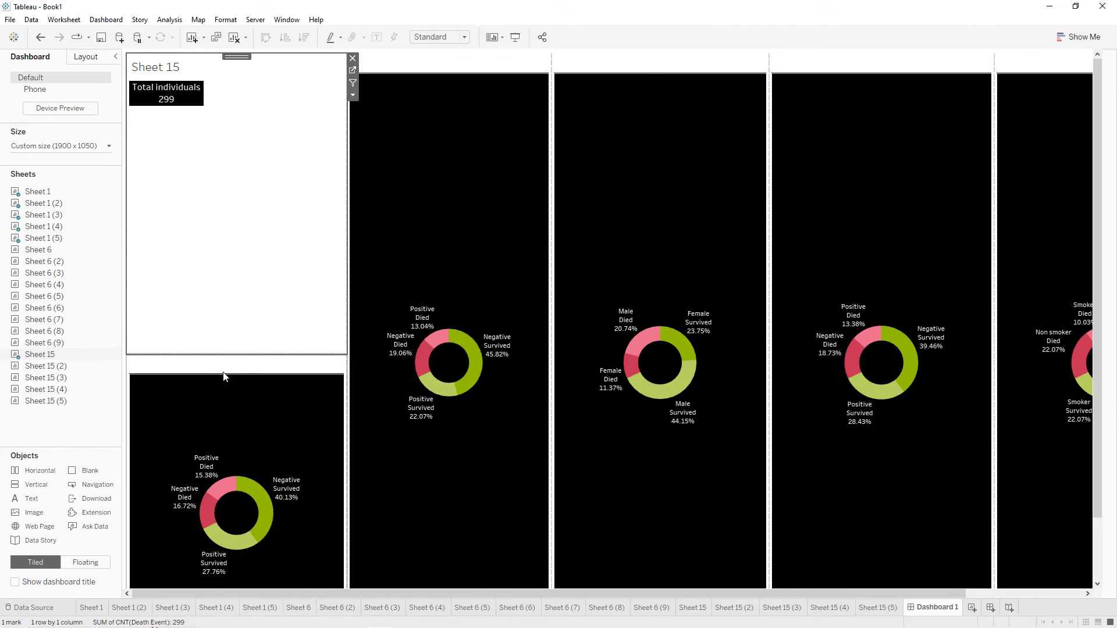
- Set the dashboard's default shading to black
{"action": "left_click", "coordinate": [106, 20]}
{"action": "left_click", "coordinate": [105, 98]}
{"action": "left_click", "coordinate": [79, 93]}
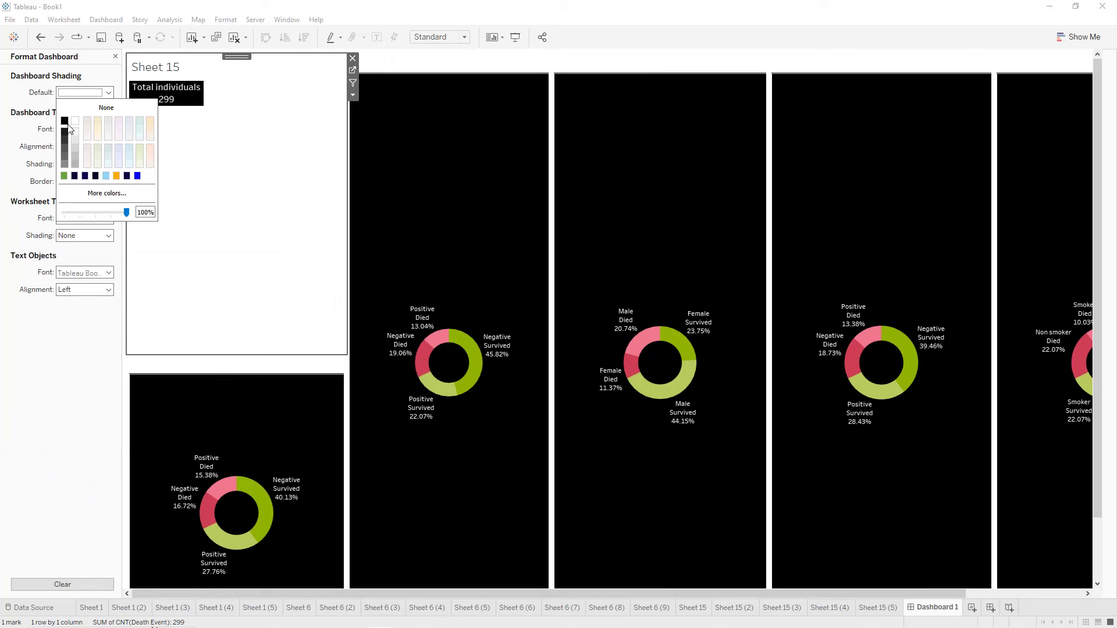
{"action": "left_click", "coordinate": [64, 121]}
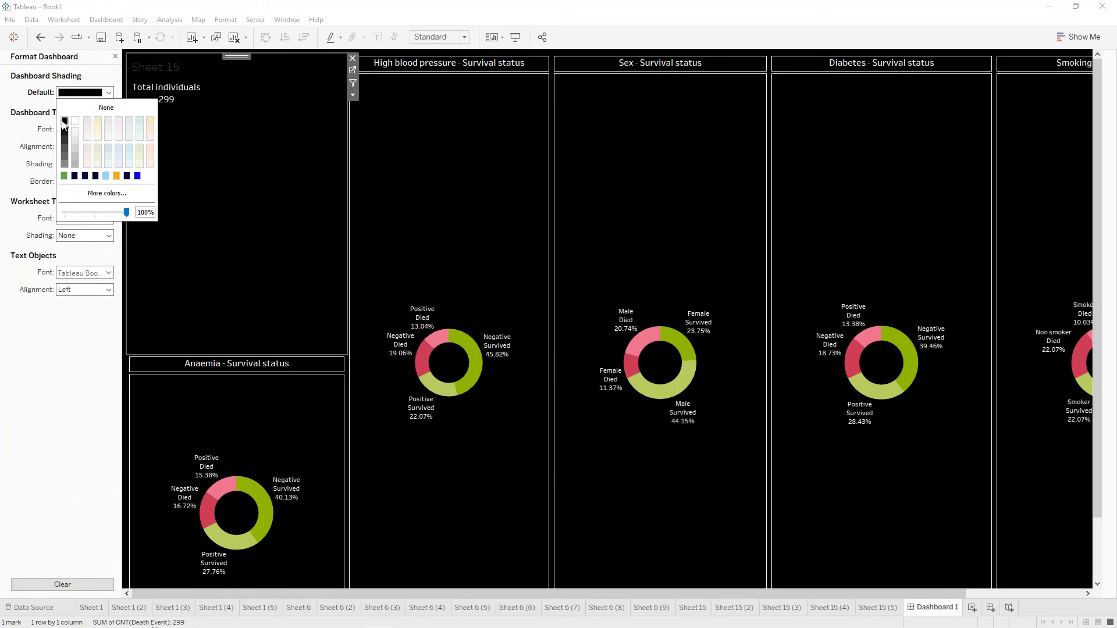
- Hide the Total individuals sheet's title and shrink its height to a narrow band above the Anaemia chart
{"action": "right_click", "coordinate": [164, 58]}
{"action": "left_click", "coordinate": [189, 94]}
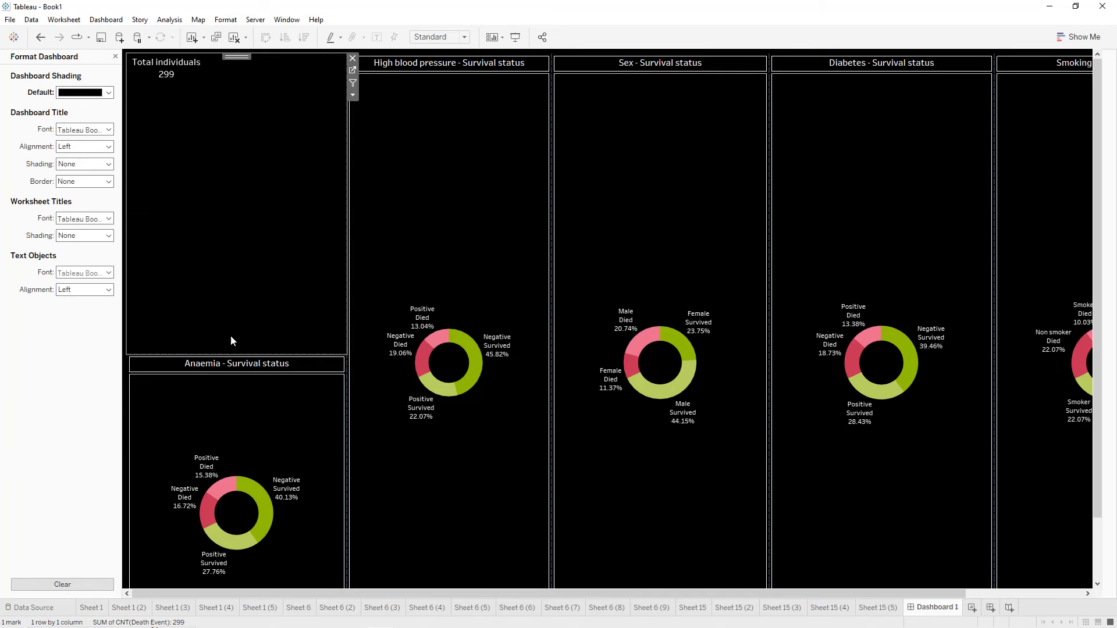
{"action": "left_click_drag", "start_coordinate": [230, 356], "coordinate": [237, 268]}
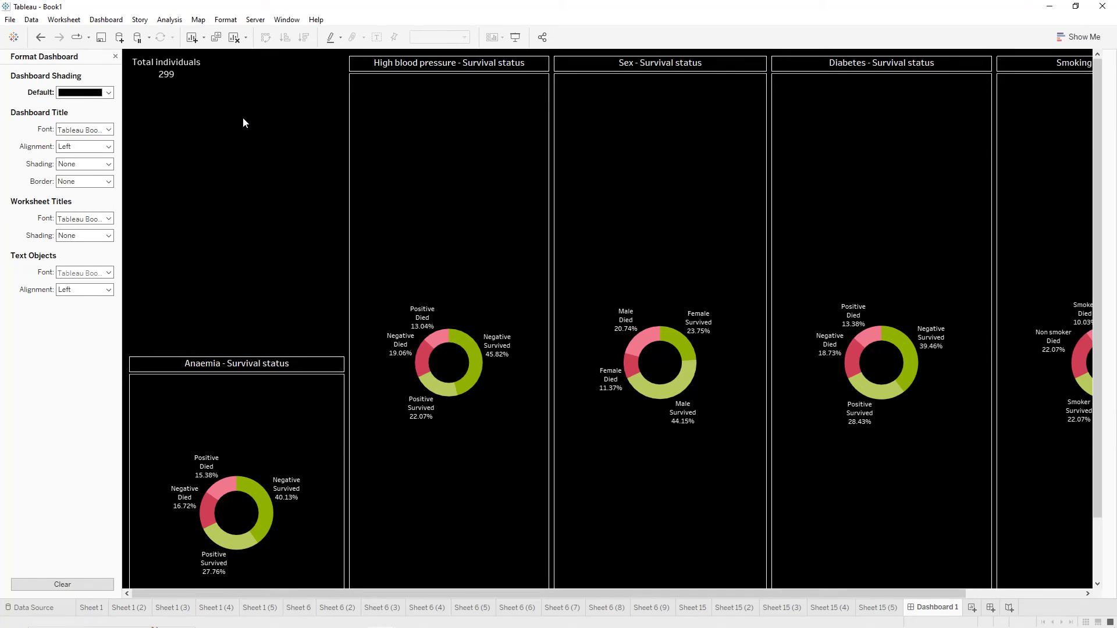
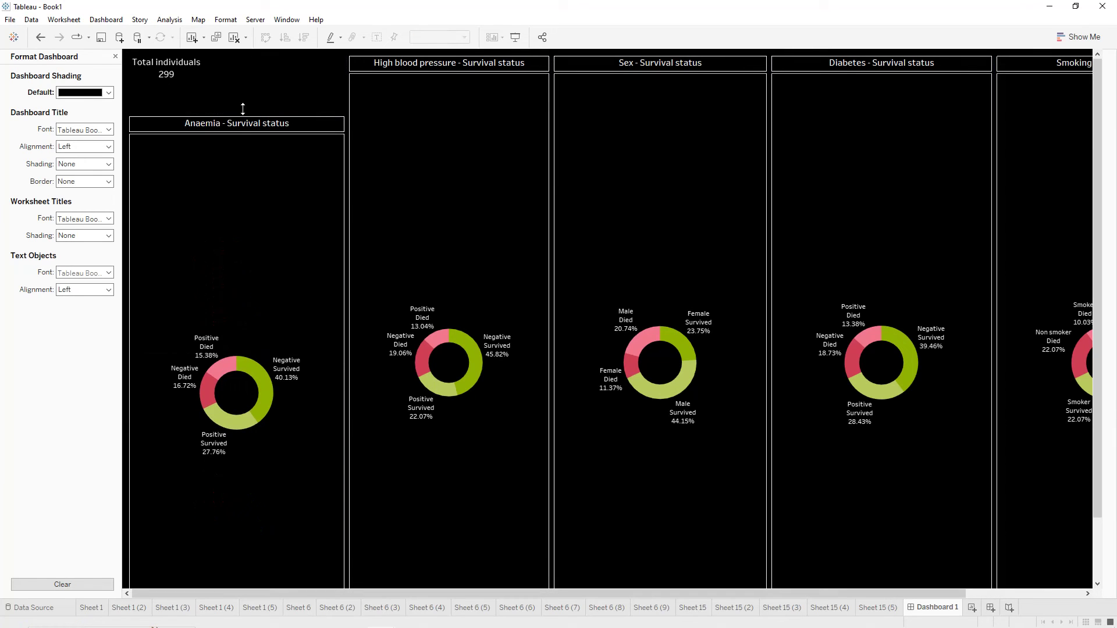
{"action": "left_click_drag", "start_coordinate": [244, 90], "coordinate": [244, 65]}
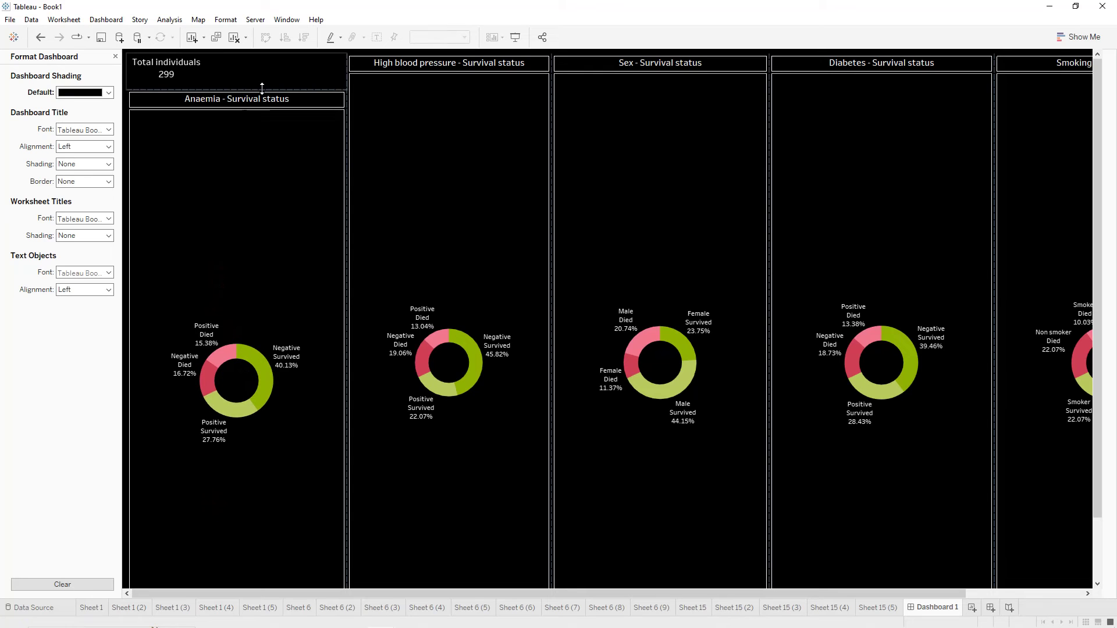
- Add Sheet 15 (2), (3), (4) and (5) above the High blood pressure, Sex, Diabetes and Smoking charts respectively
{"action": "left_click", "coordinate": [115, 57]}
{"action": "left_click_drag", "start_coordinate": [46, 366], "coordinate": [424, 72]}
{"action": "mouse_move", "coordinate": [44, 379]}
{"action": "left_click_drag", "start_coordinate": [43, 379], "coordinate": [656, 209]}
{"action": "left_click_drag", "start_coordinate": [31, 391], "coordinate": [842, 234]}
{"action": "left_click_drag", "start_coordinate": [360, 333], "coordinate": [842, 234]}
{"action": "left_click_drag", "start_coordinate": [44, 401], "coordinate": [1069, 201]}
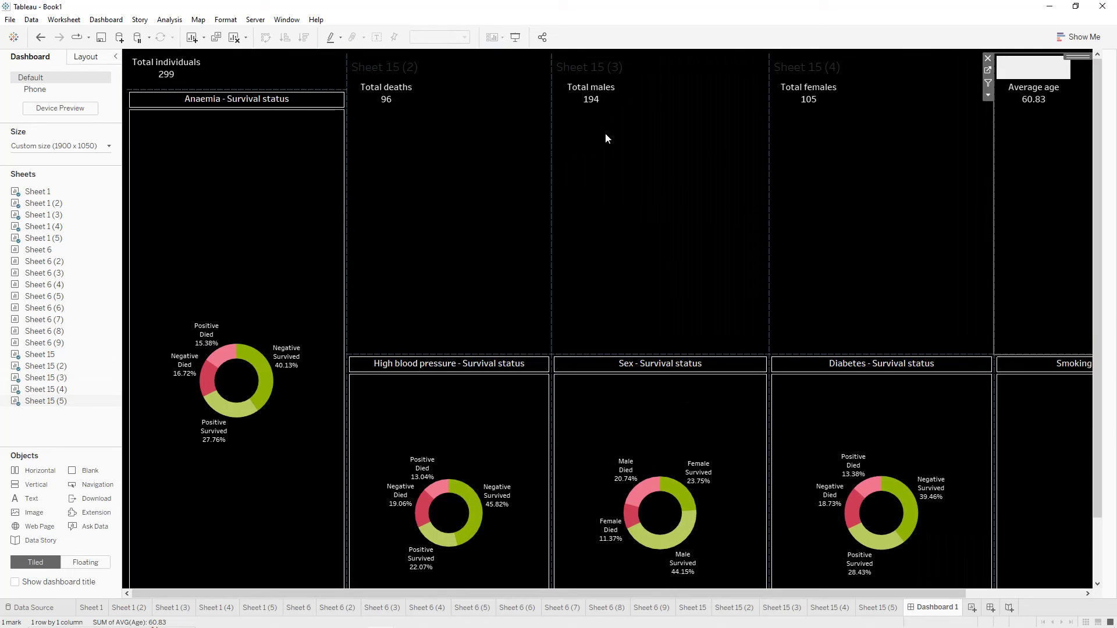
- Hide the sheet titles of the Total deaths, Total males, Total females and Average age summaries
{"action": "right_click", "coordinate": [393, 62]}
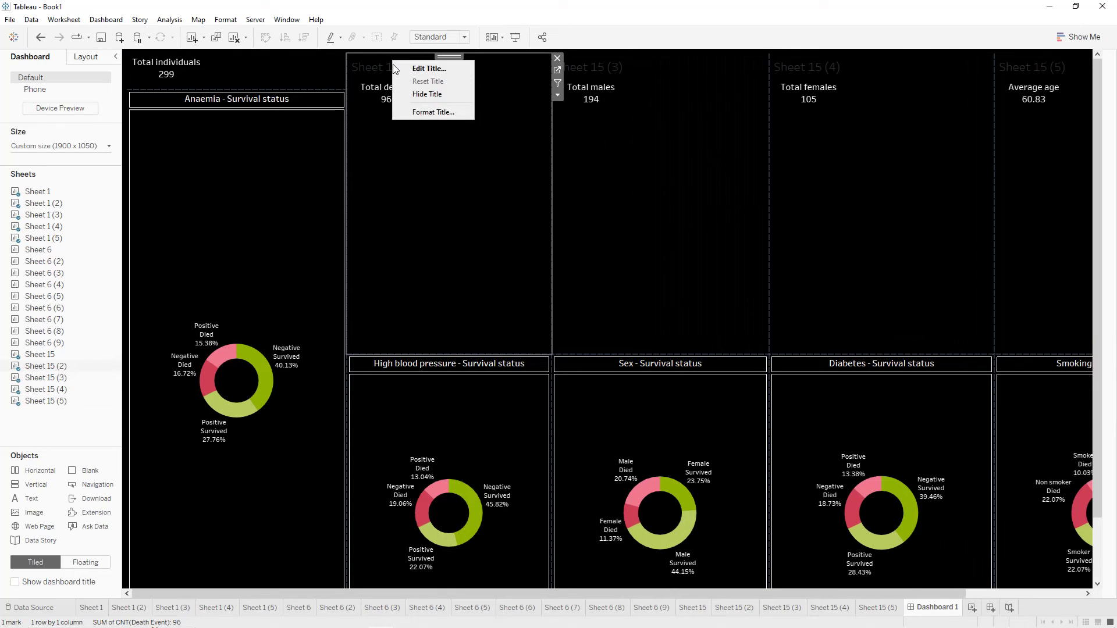
{"action": "left_click", "coordinate": [430, 94]}
{"action": "right_click", "coordinate": [641, 69]}
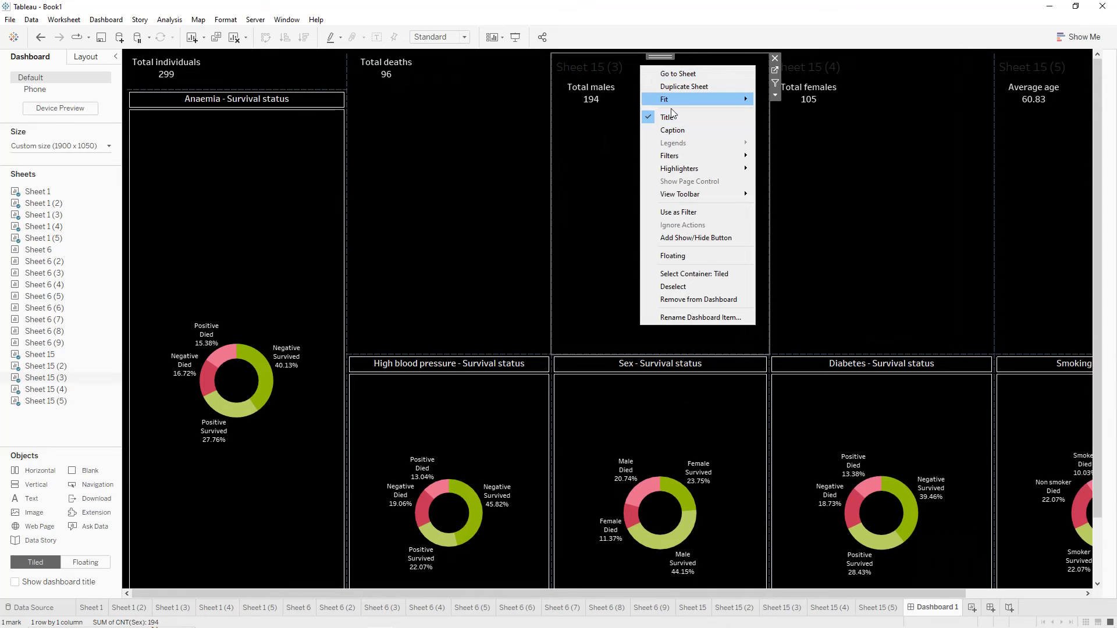
{"action": "right_click", "coordinate": [581, 72]}
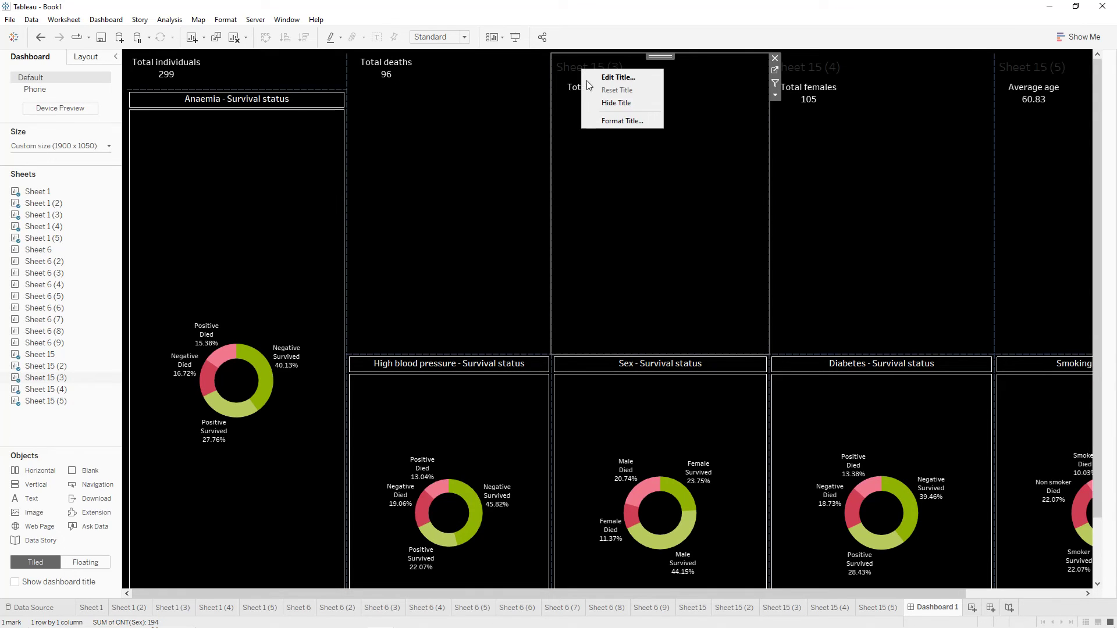
{"action": "left_click", "coordinate": [611, 100]}
{"action": "right_click", "coordinate": [806, 68]}
{"action": "left_click", "coordinate": [841, 99]}
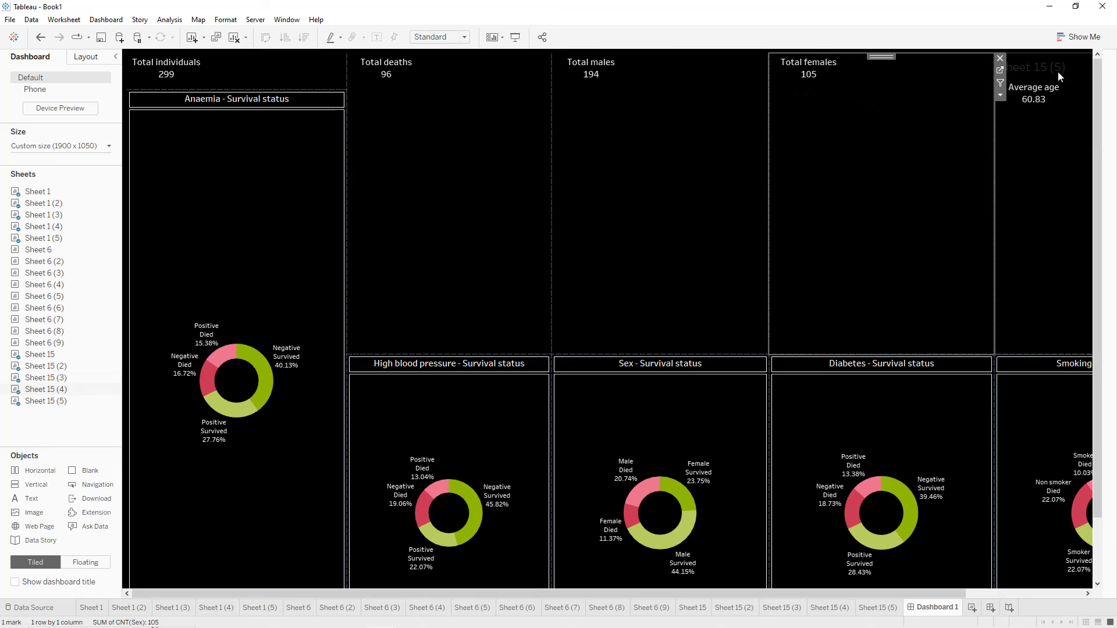
{"action": "right_click", "coordinate": [1028, 67]}
{"action": "left_click", "coordinate": [1042, 97]}
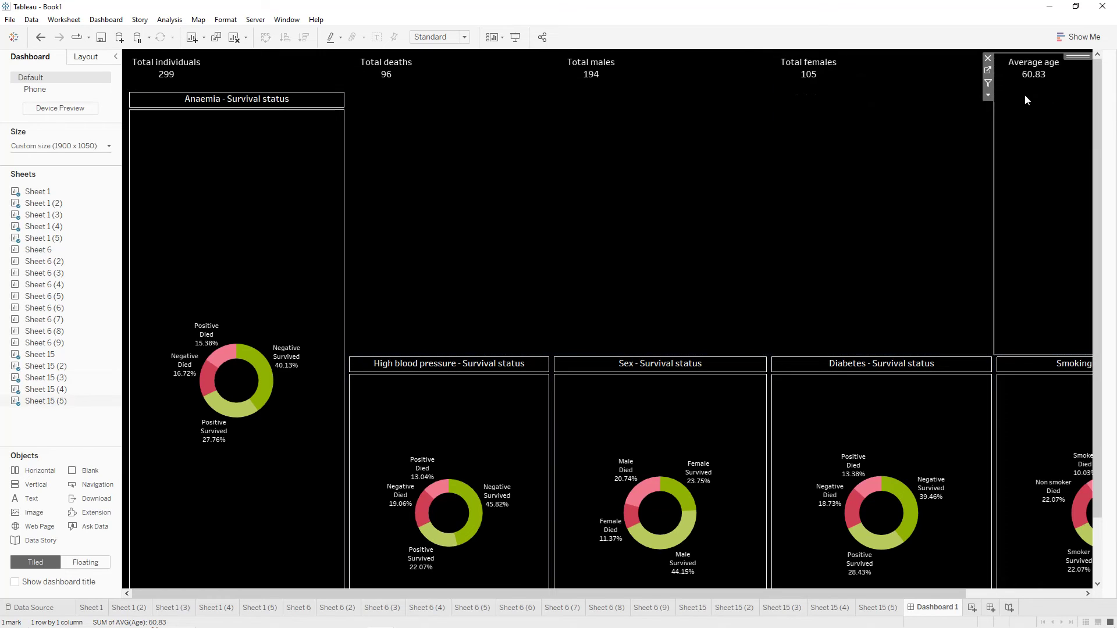
{"action": "left_click", "coordinate": [415, 197]}
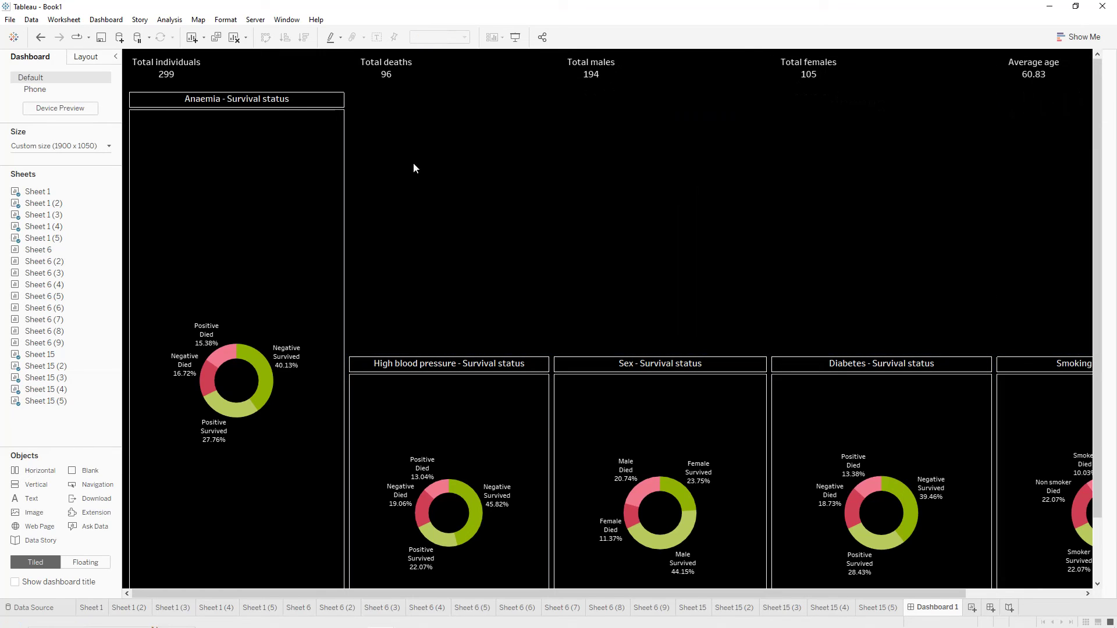
- Shrink the Total deaths, Total males, Total females and Average age summaries to the same narrow band height as Total individuals
{"action": "key", "text": "ctrl+z"}
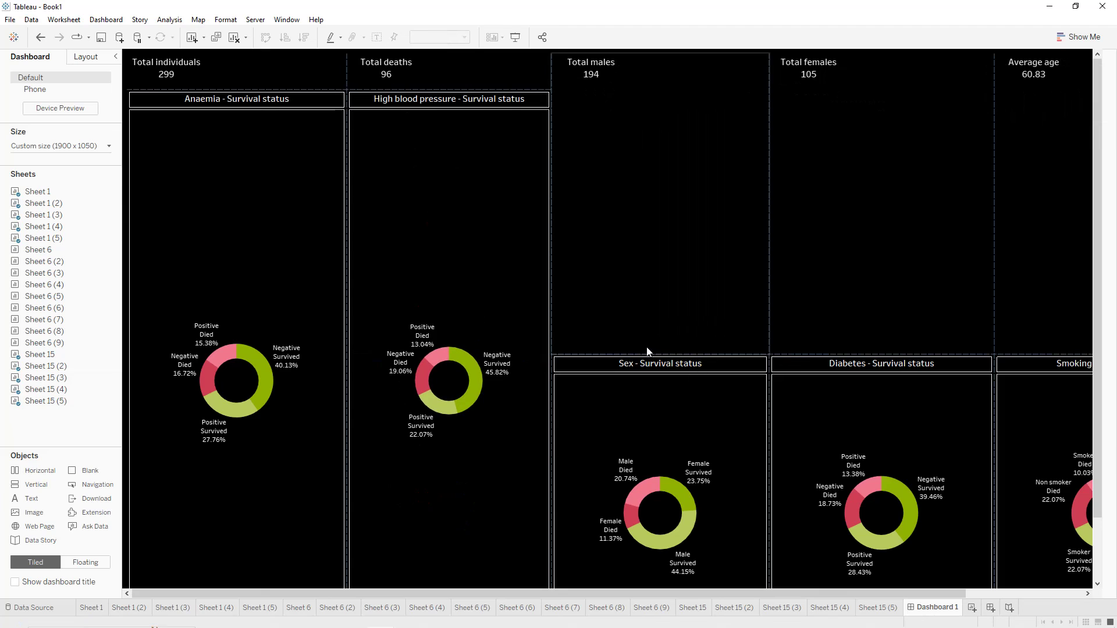
{"action": "left_click", "coordinate": [620, 184]}
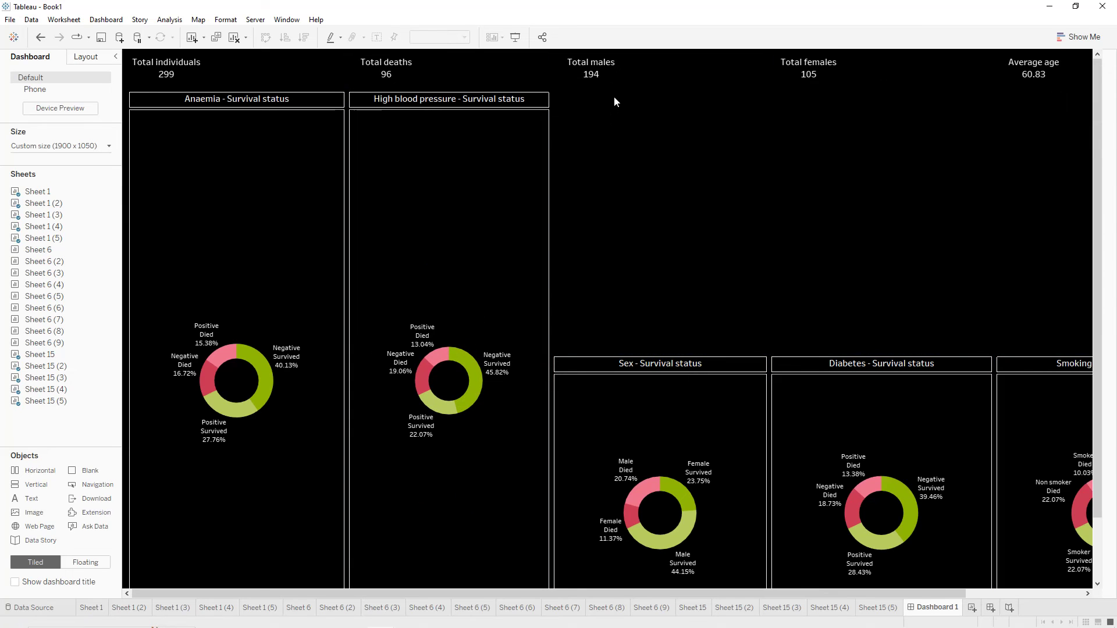
{"action": "key", "text": "ctrl+z"}
{"action": "left_click_drag", "start_coordinate": [615, 98], "coordinate": [617, 91]}
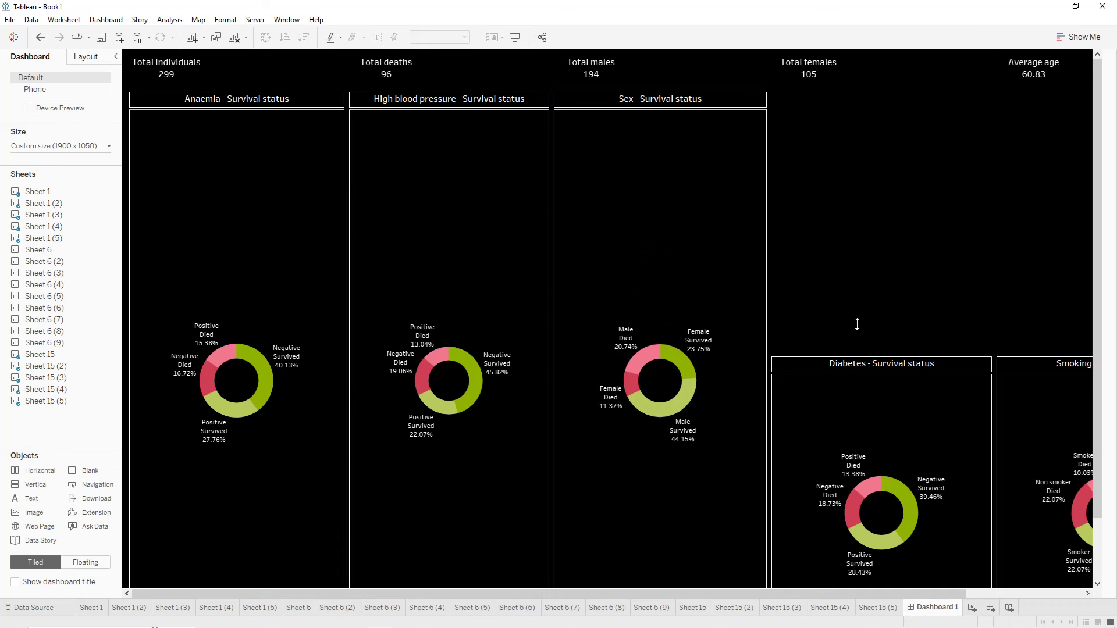
{"action": "left_click_drag", "start_coordinate": [825, 102], "coordinate": [823, 93]}
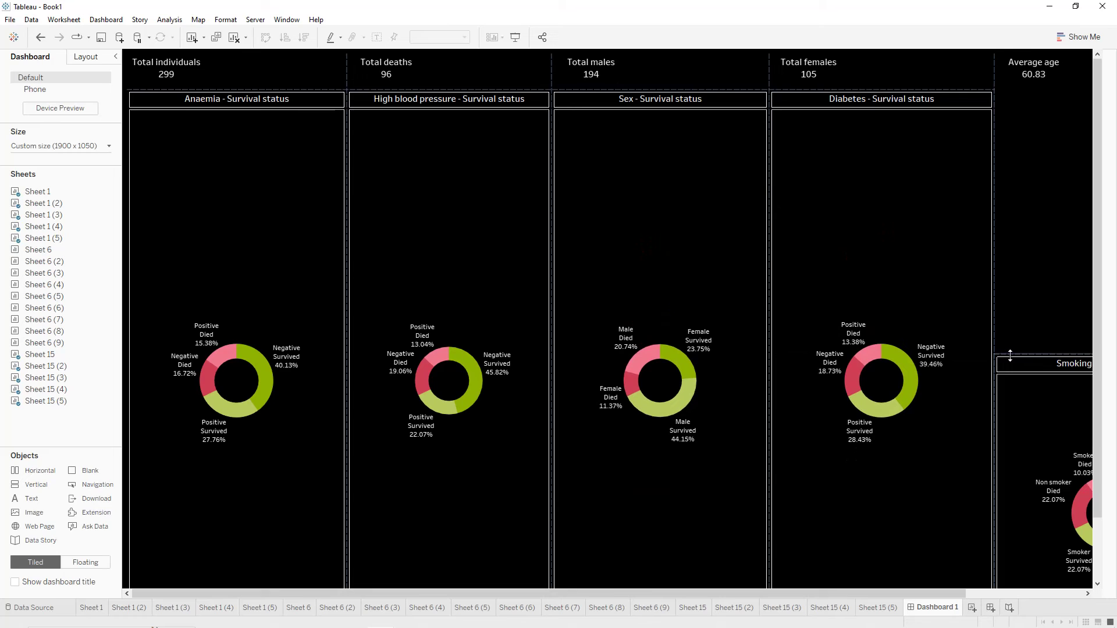
{"action": "left_click_drag", "start_coordinate": [1005, 94], "coordinate": [1005, 93]}
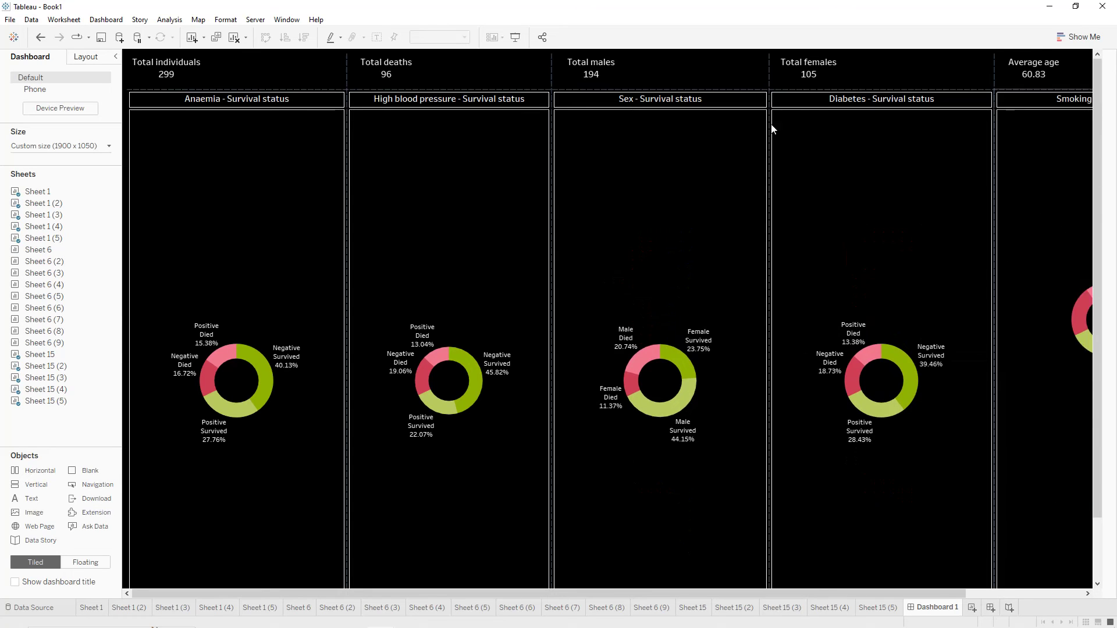
- Widen the text cells of the Total individuals and Total deaths summaries so their values sit centred above the charts
{"action": "left_click", "coordinate": [117, 57]}
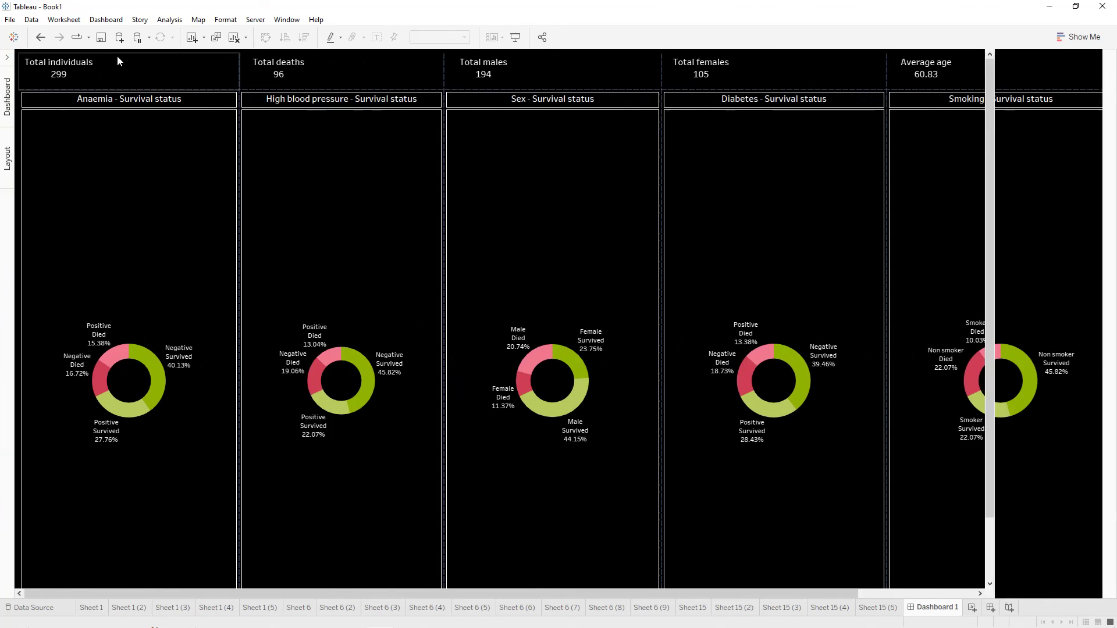
{"action": "left_click", "coordinate": [89, 76]}
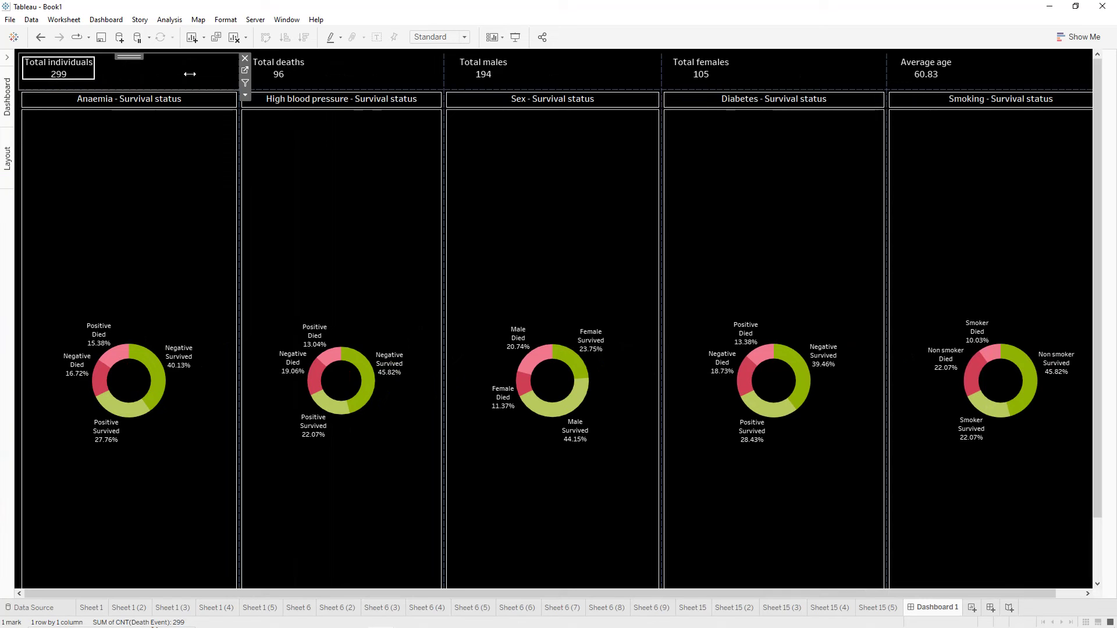
{"action": "left_click", "coordinate": [234, 73]}
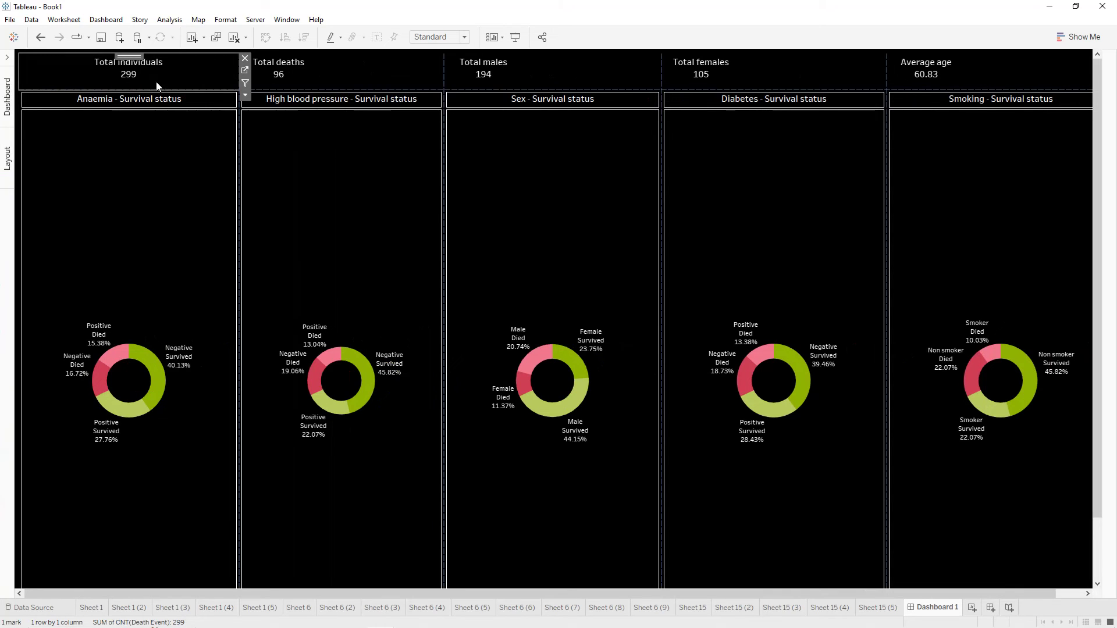
{"action": "left_click", "coordinate": [307, 74]}
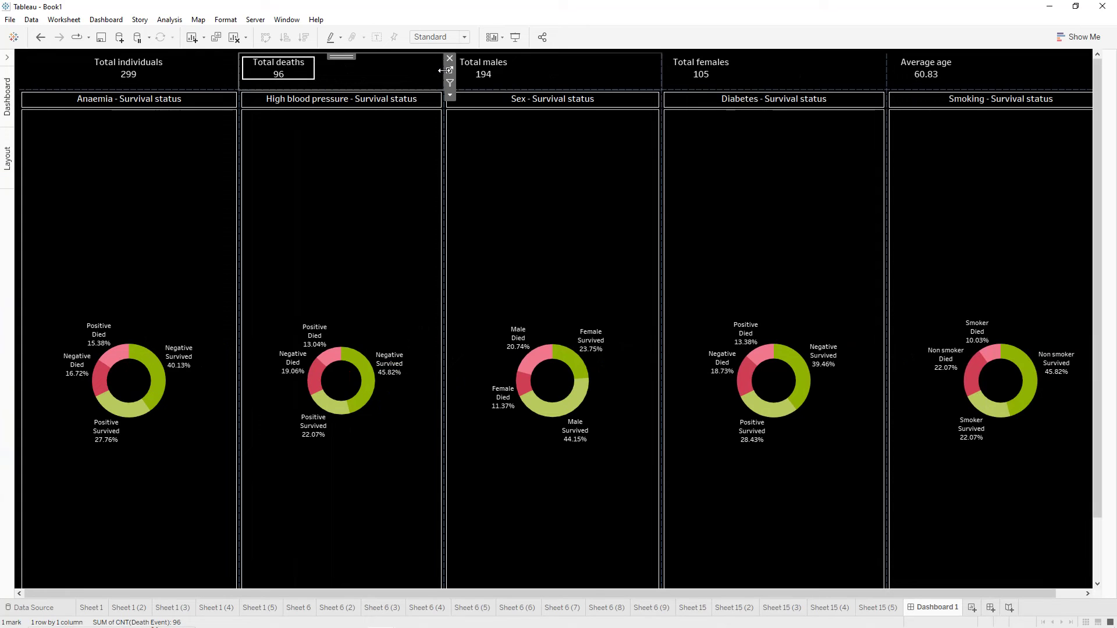
{"action": "left_click", "coordinate": [443, 71]}
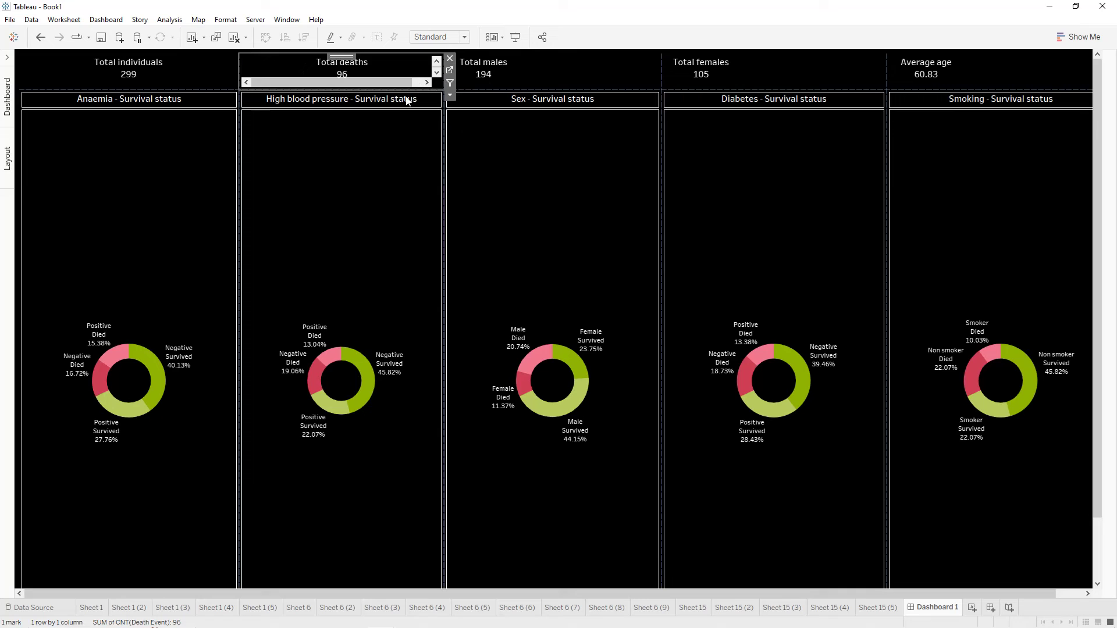
{"action": "key", "text": "ctrl+z"}
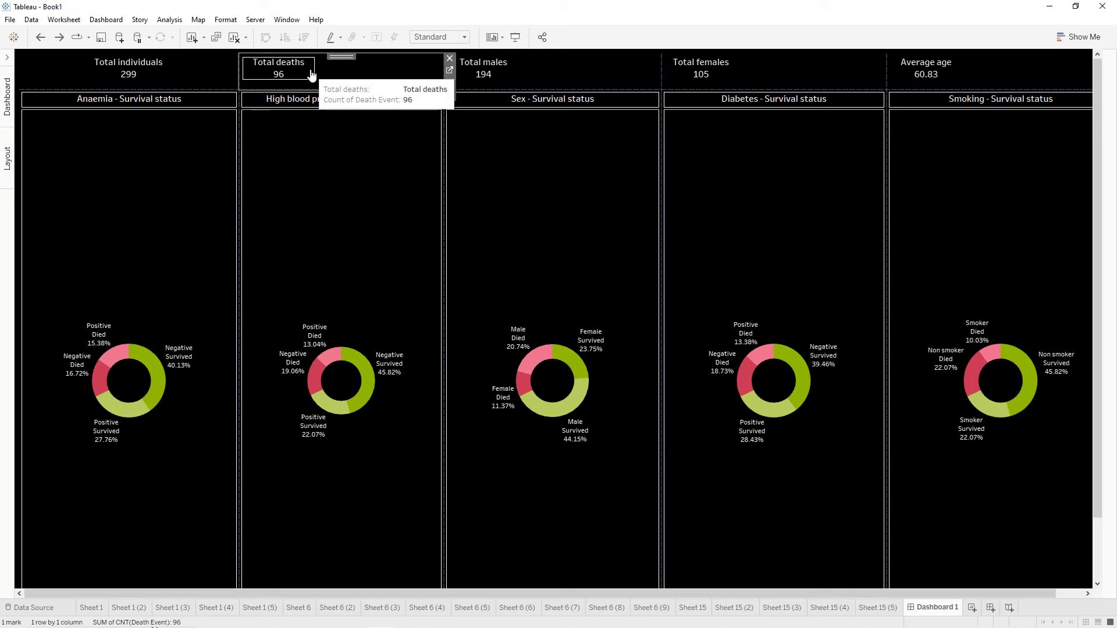
{"action": "left_click", "coordinate": [437, 68]}
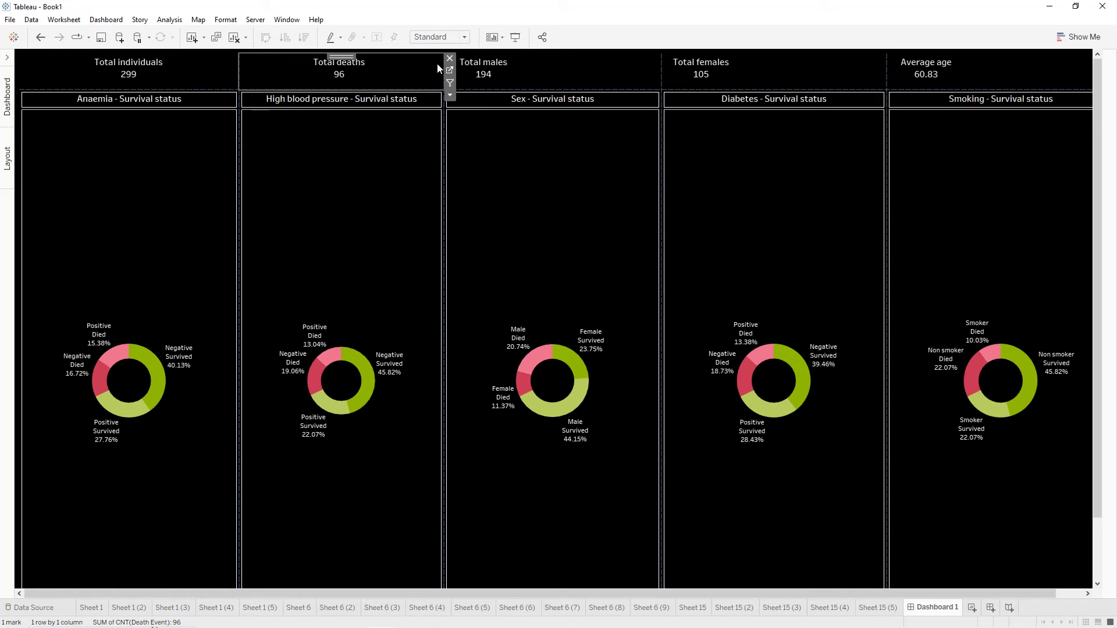
- Widen the text cells of the Total males, Total females and Average age summaries to centre them above their charts
{"action": "left_click", "coordinate": [520, 67]}
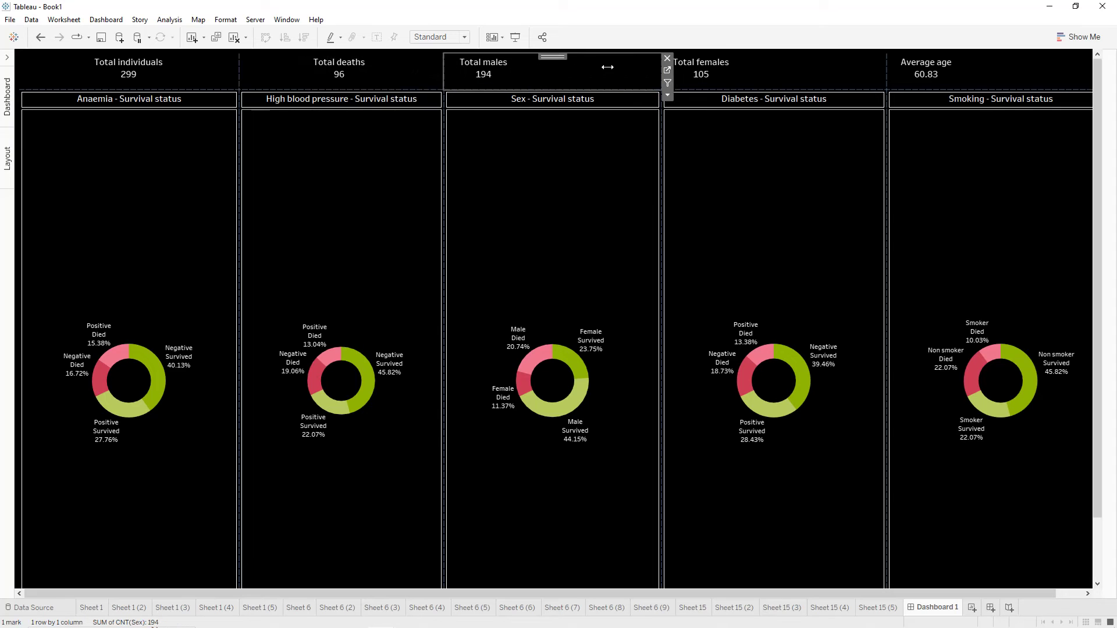
{"action": "left_click", "coordinate": [655, 64]}
{"action": "left_click", "coordinate": [680, 69]}
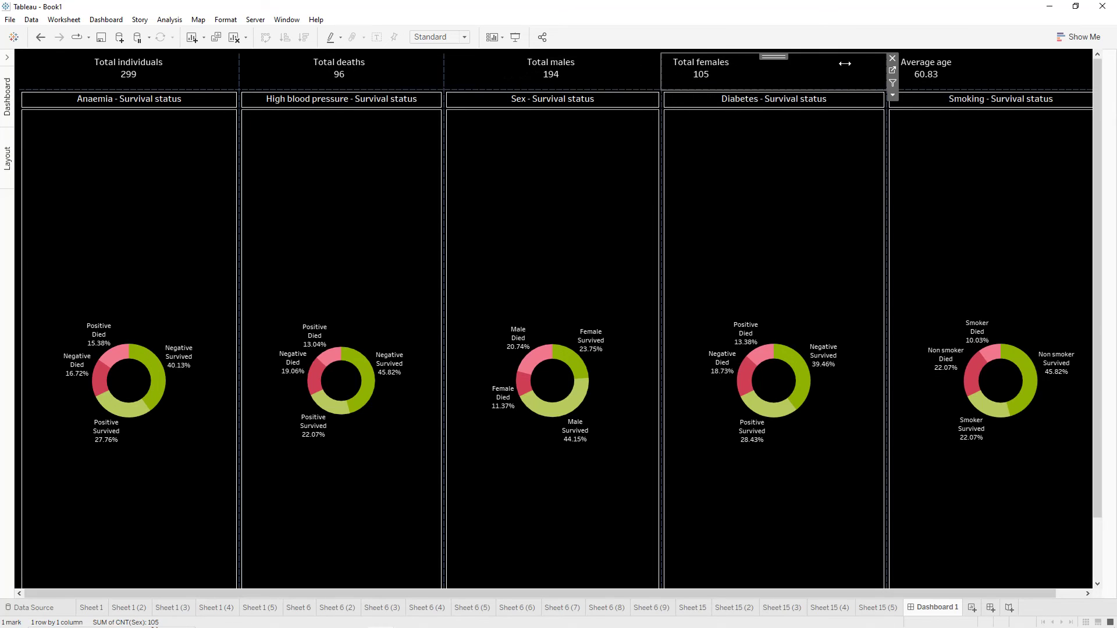
{"action": "left_click_drag", "start_coordinate": [888, 61], "coordinate": [882, 64]}
{"action": "left_click", "coordinate": [1017, 65]}
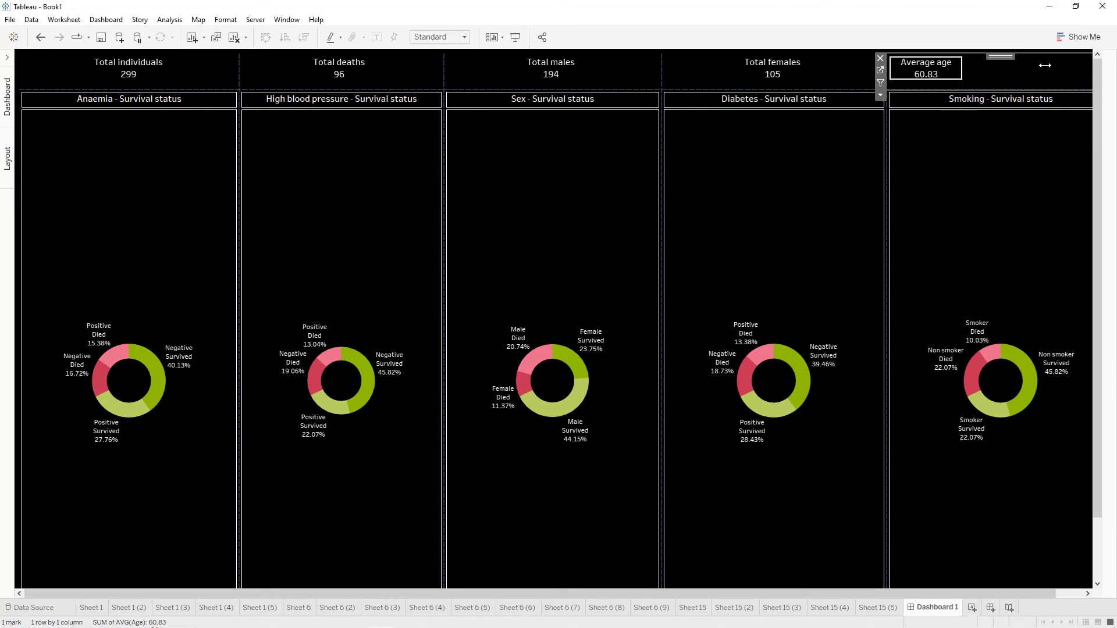
{"action": "left_click_drag", "start_coordinate": [1091, 65], "coordinate": [1093, 65]}
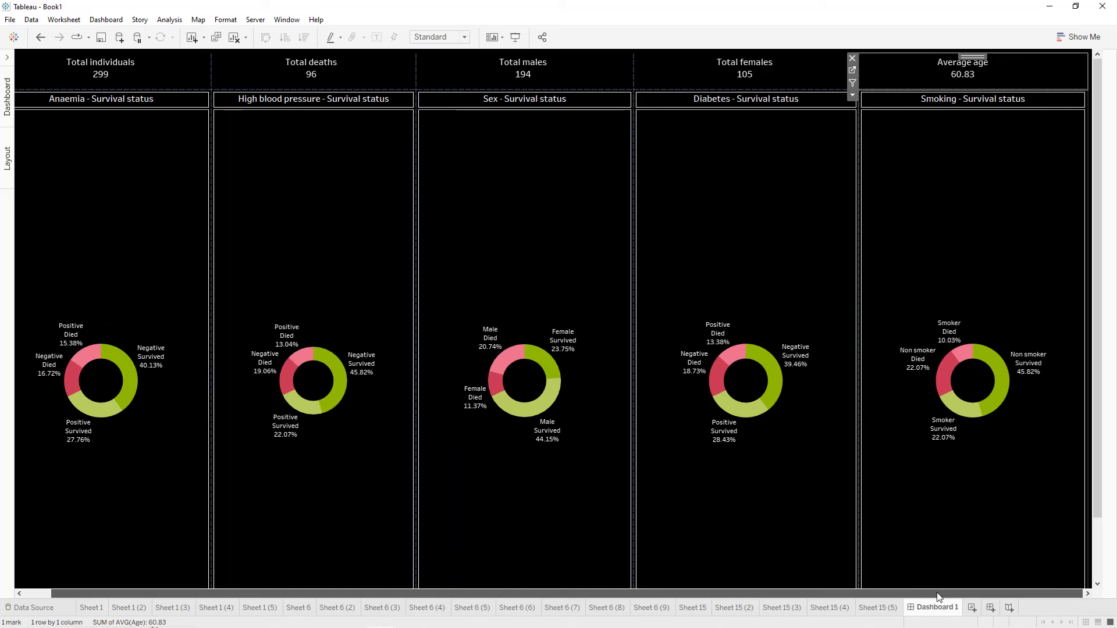
- Add the Age, Creatinine Phosphokinase, Ejection Fraction, Platelets and Serum Creatinine histograms beneath the five donut charts, one per column
{"action": "scroll", "coordinate": [237, 255], "scroll_direction": "down", "scroll_amount": 3}
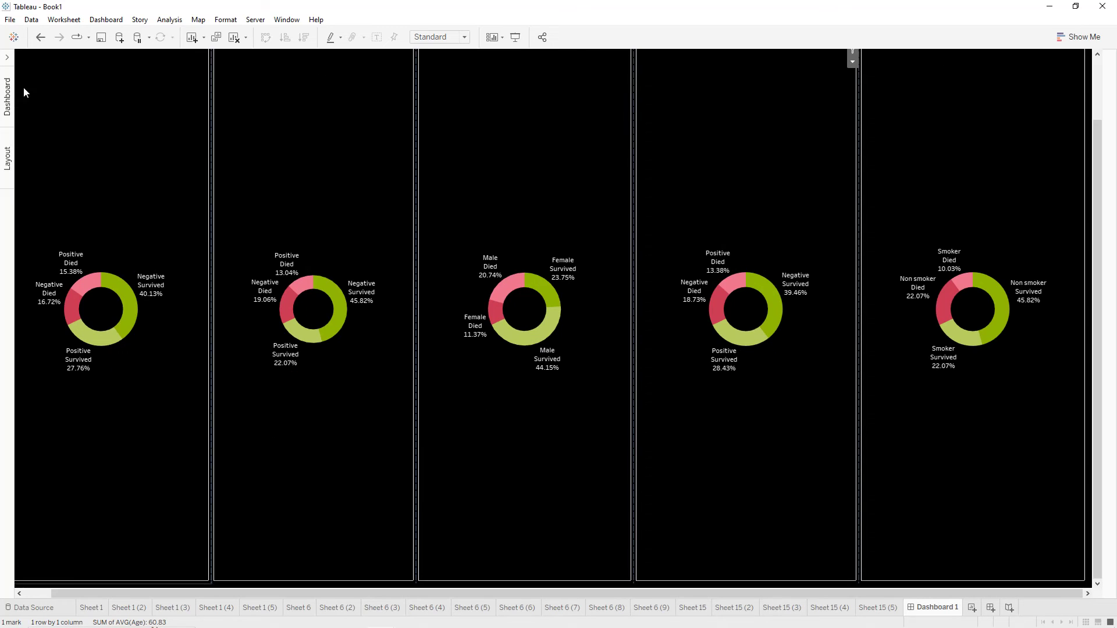
{"action": "left_click", "coordinate": [9, 64]}
{"action": "left_click_drag", "start_coordinate": [36, 261], "coordinate": [206, 427]}
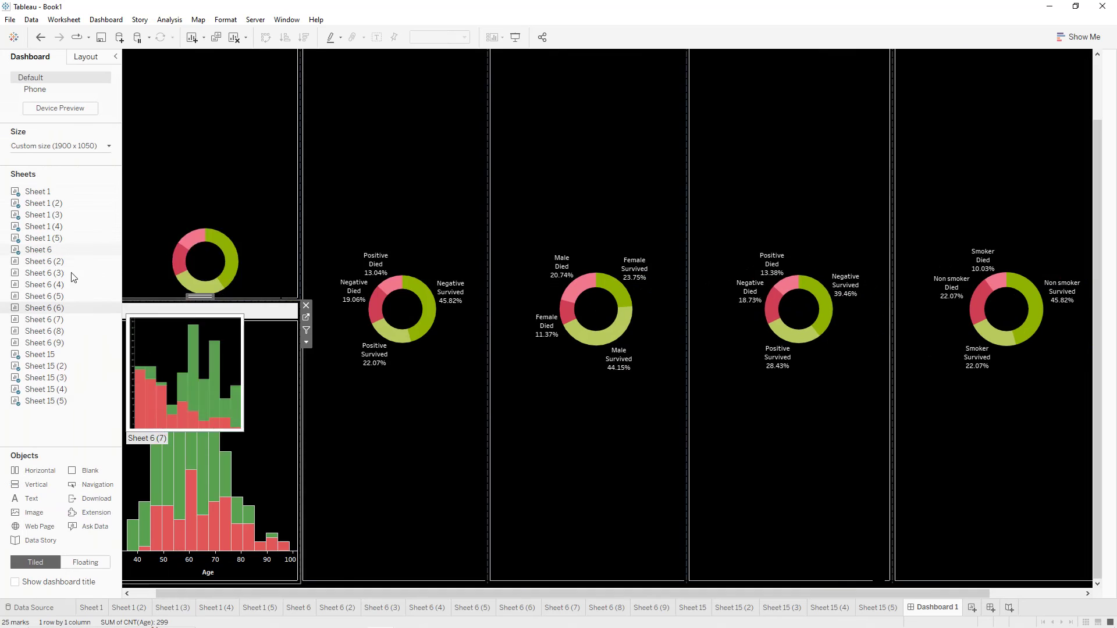
{"action": "left_click_drag", "start_coordinate": [49, 272], "coordinate": [619, 418]}
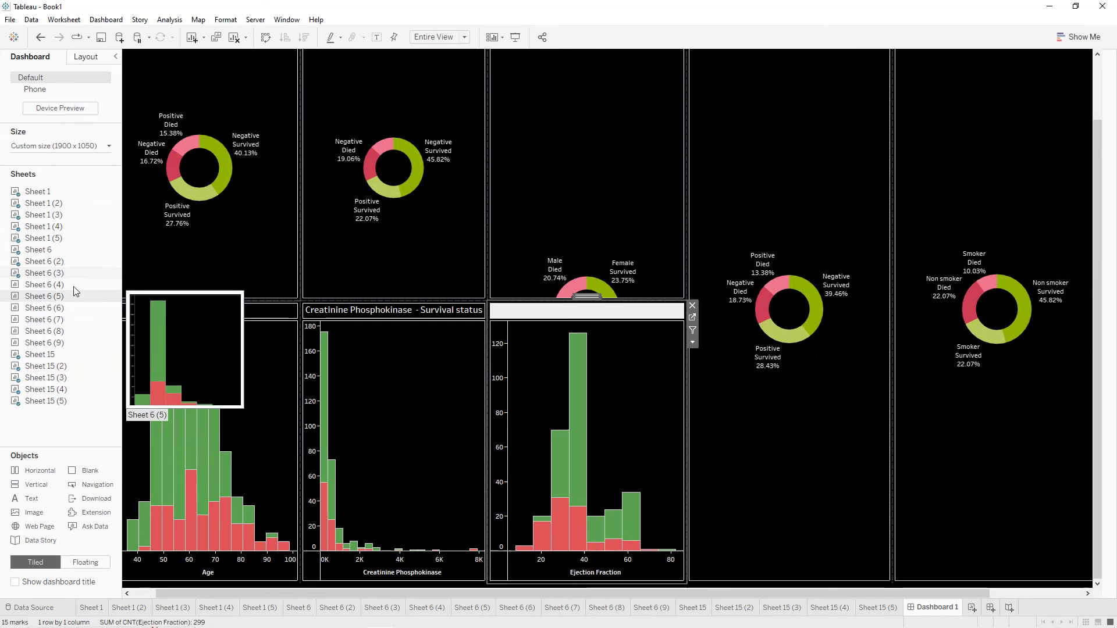
{"action": "left_click_drag", "start_coordinate": [47, 296], "coordinate": [798, 413]}
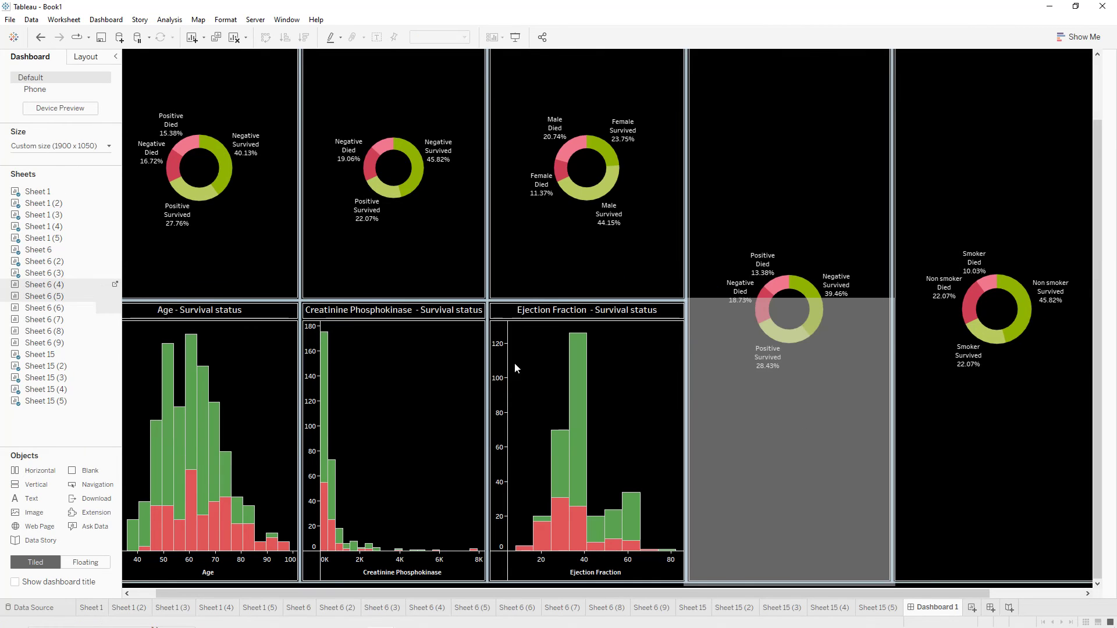
{"action": "left_click_drag", "start_coordinate": [58, 298], "coordinate": [1003, 429]}
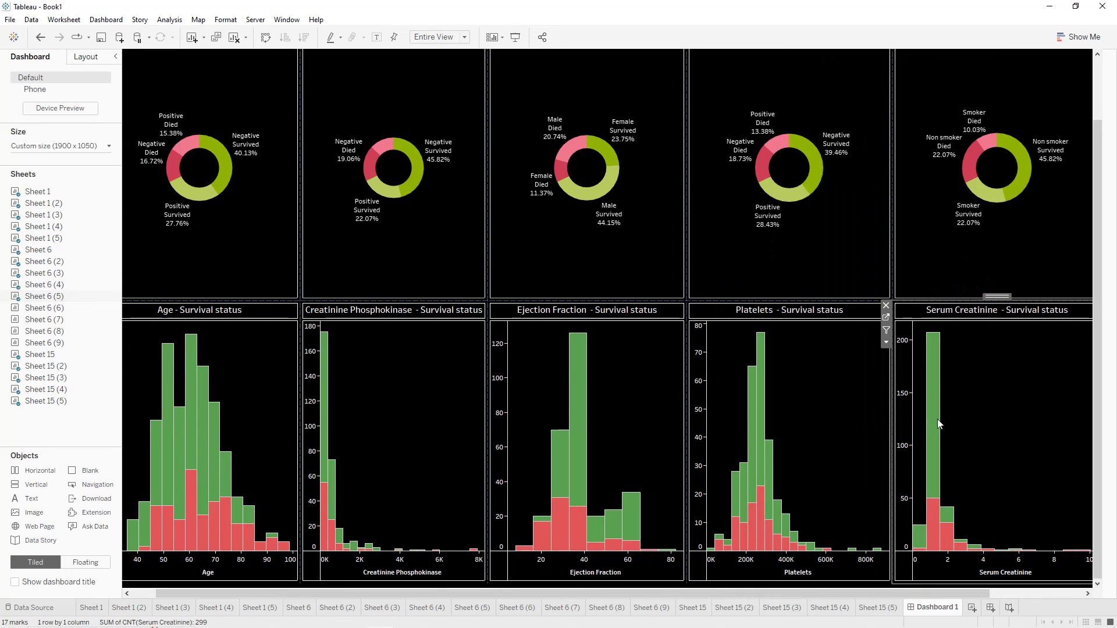
- Reduce the height of all five donut charts equally so the histograms below start higher on one aligned row
{"action": "left_click", "coordinate": [116, 56]}
{"action": "left_click_drag", "start_coordinate": [1095, 380], "coordinate": [1091, 263]}
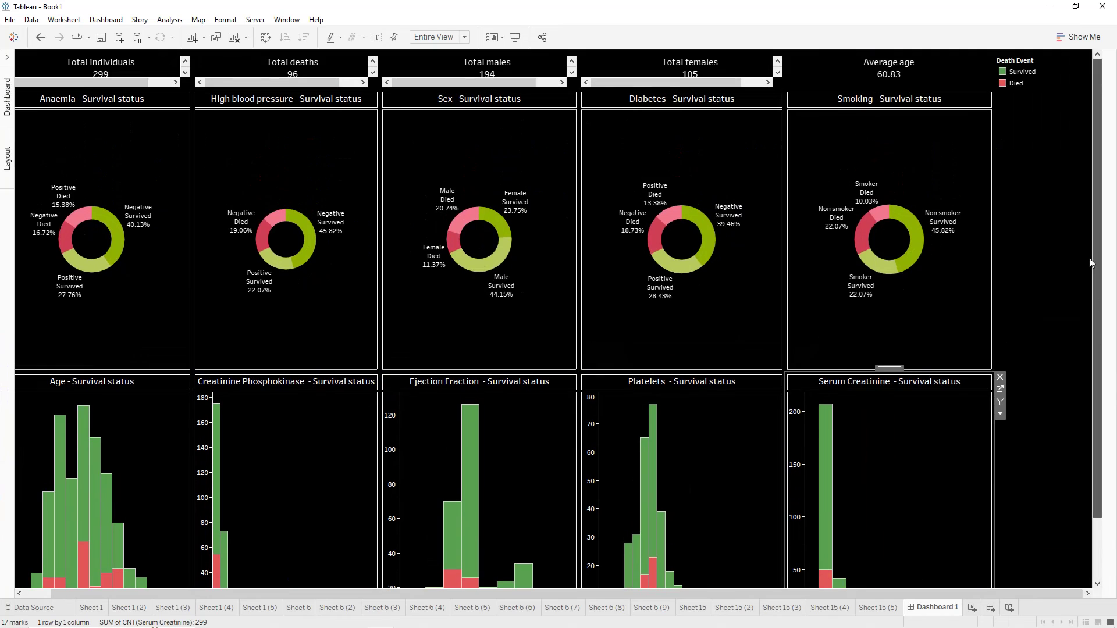
{"action": "left_click", "coordinate": [926, 335]}
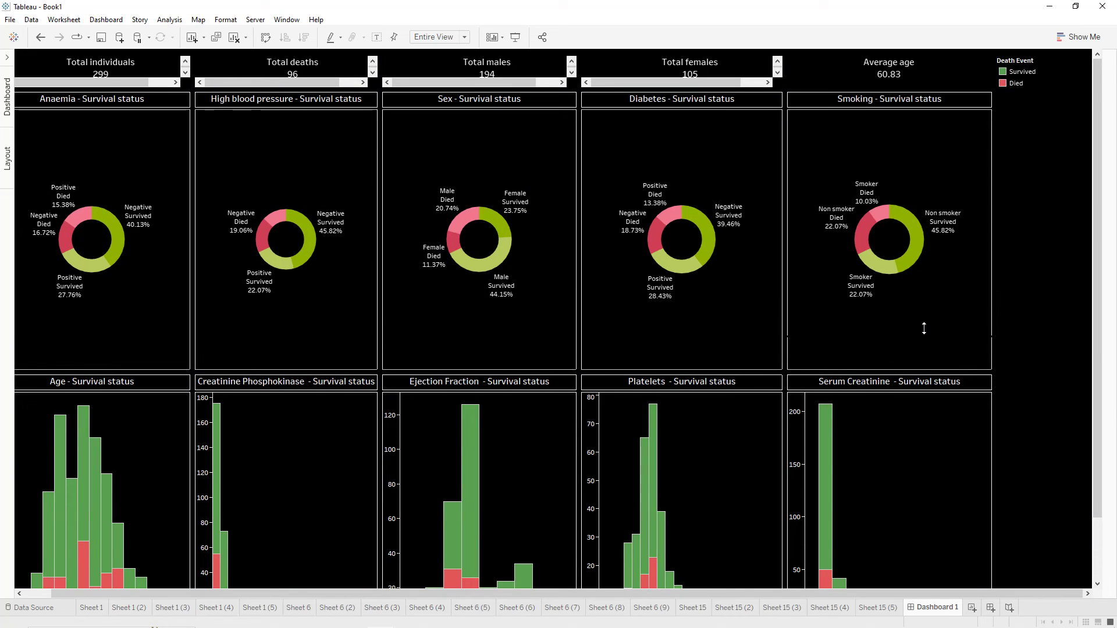
{"action": "left_click_drag", "start_coordinate": [923, 309], "coordinate": [924, 309]}
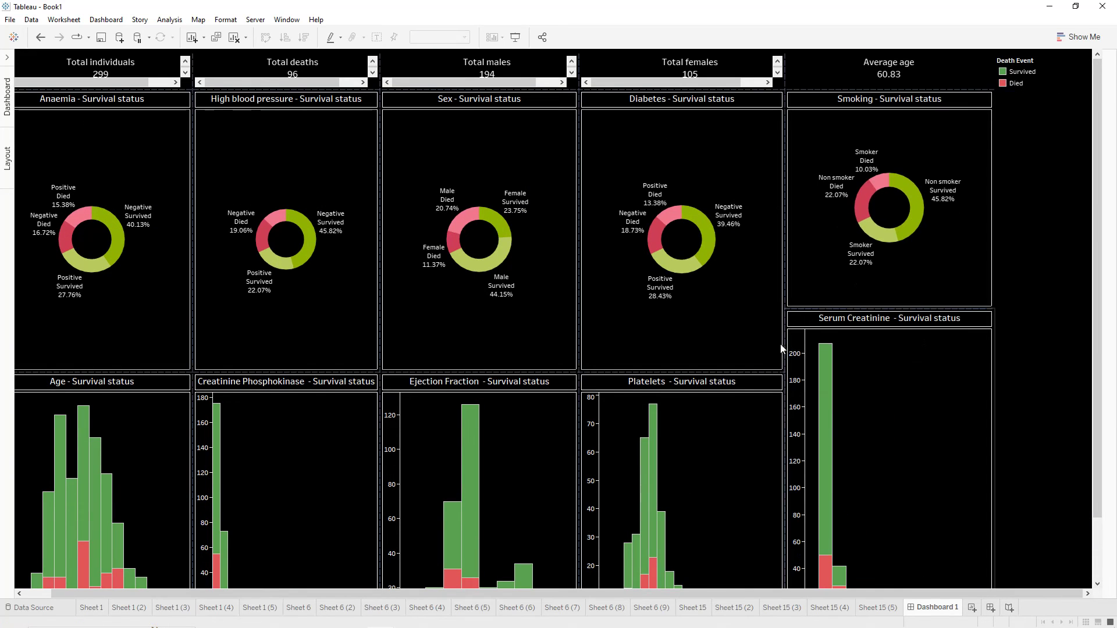
{"action": "left_click_drag", "start_coordinate": [743, 372], "coordinate": [744, 309]}
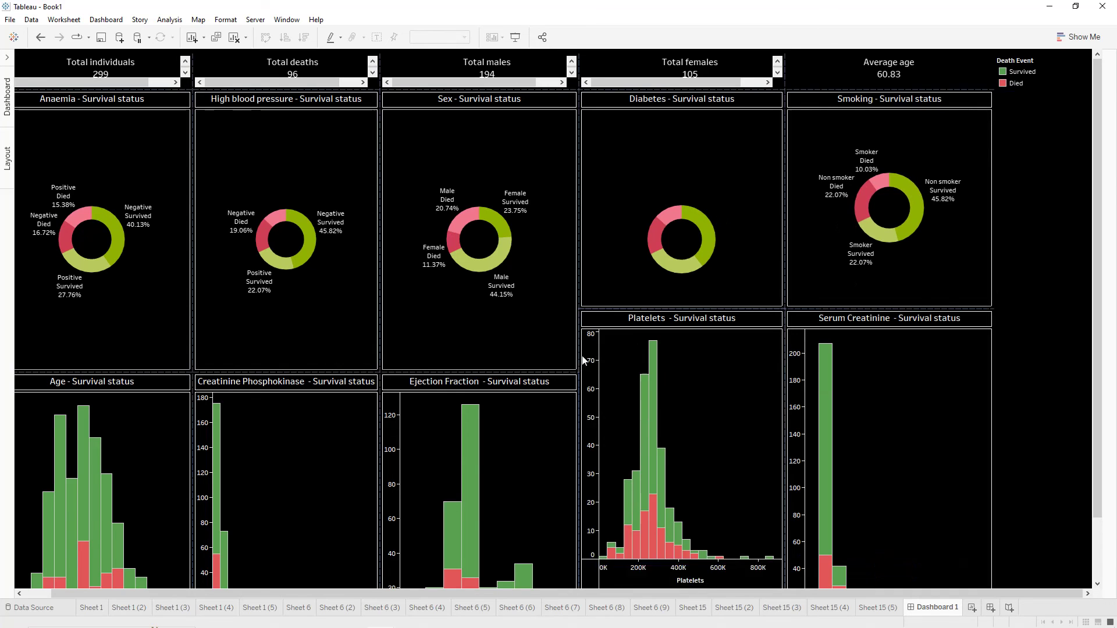
{"action": "left_click_drag", "start_coordinate": [552, 313], "coordinate": [552, 308]}
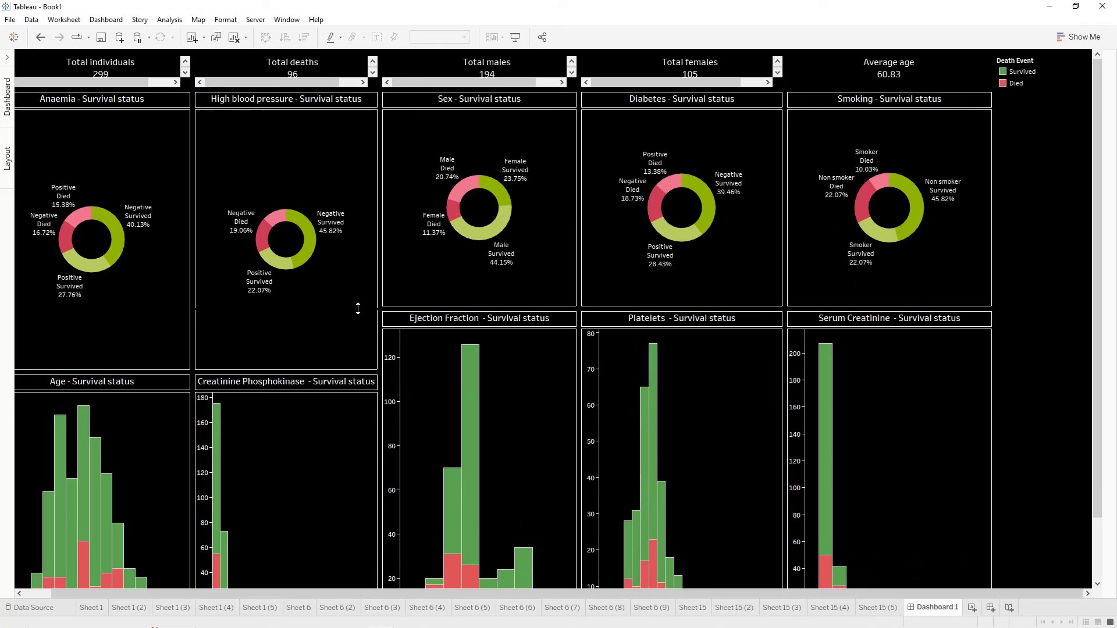
{"action": "left_click_drag", "start_coordinate": [358, 309], "coordinate": [357, 307]}
{"action": "left_click", "coordinate": [149, 377]}
{"action": "left_click_drag", "start_coordinate": [149, 374], "coordinate": [151, 307]}
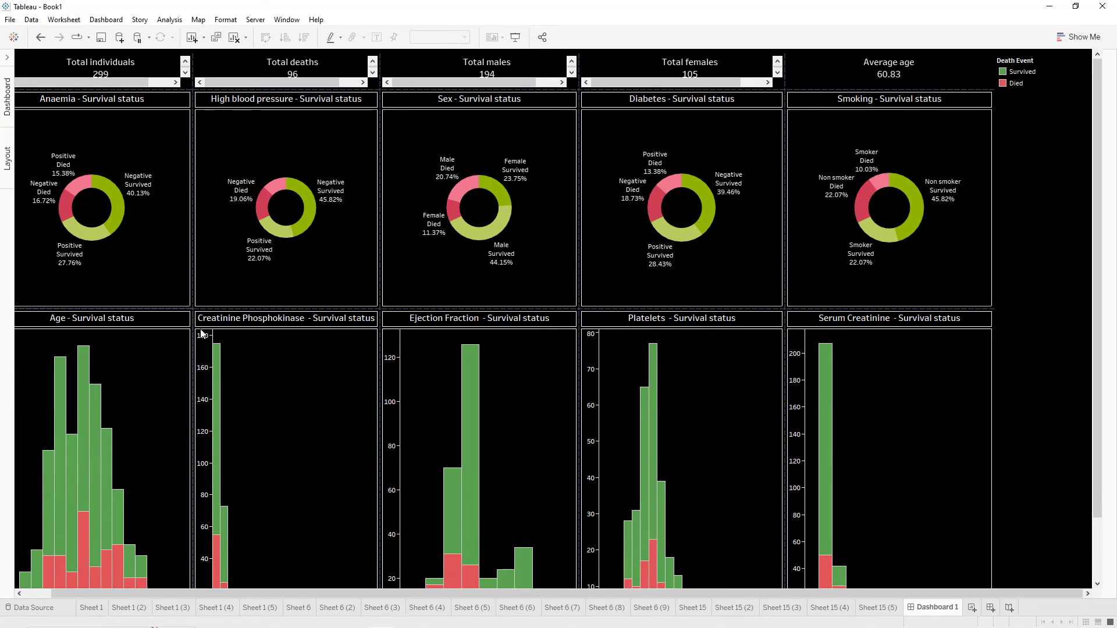
- Float the Death Event legend over the empty area of the Platelets histogram and remove its emptied side container
{"action": "left_click", "coordinate": [1073, 90]}
{"action": "left_click", "coordinate": [987, 82]}
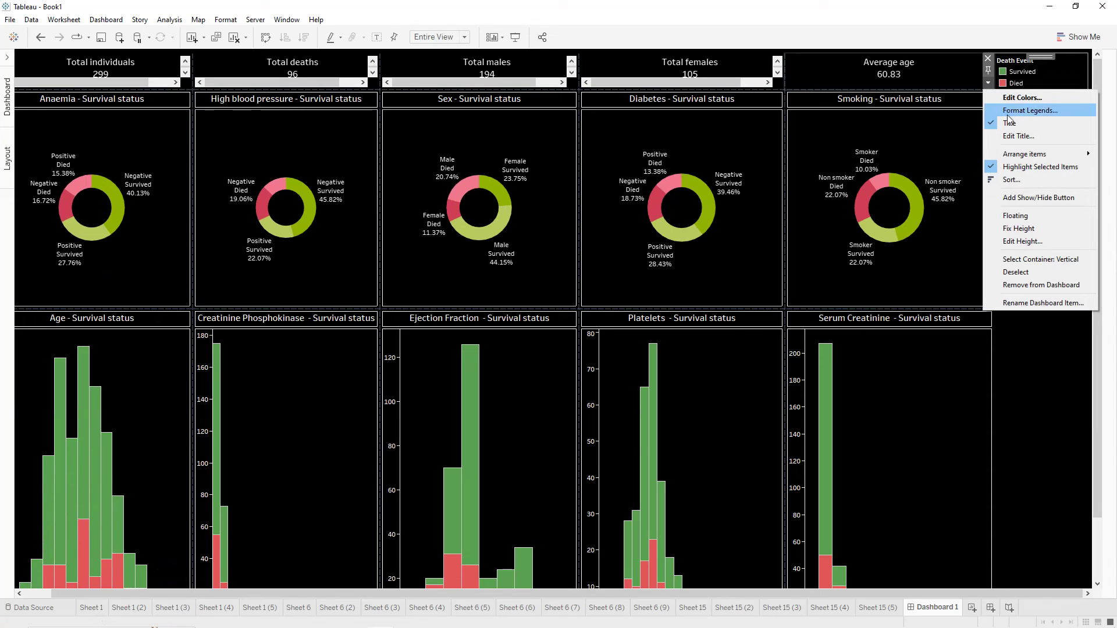
{"action": "left_click", "coordinate": [1016, 217]}
{"action": "left_click_drag", "start_coordinate": [1035, 65], "coordinate": [749, 327]}
{"action": "left_click", "coordinate": [1058, 127]}
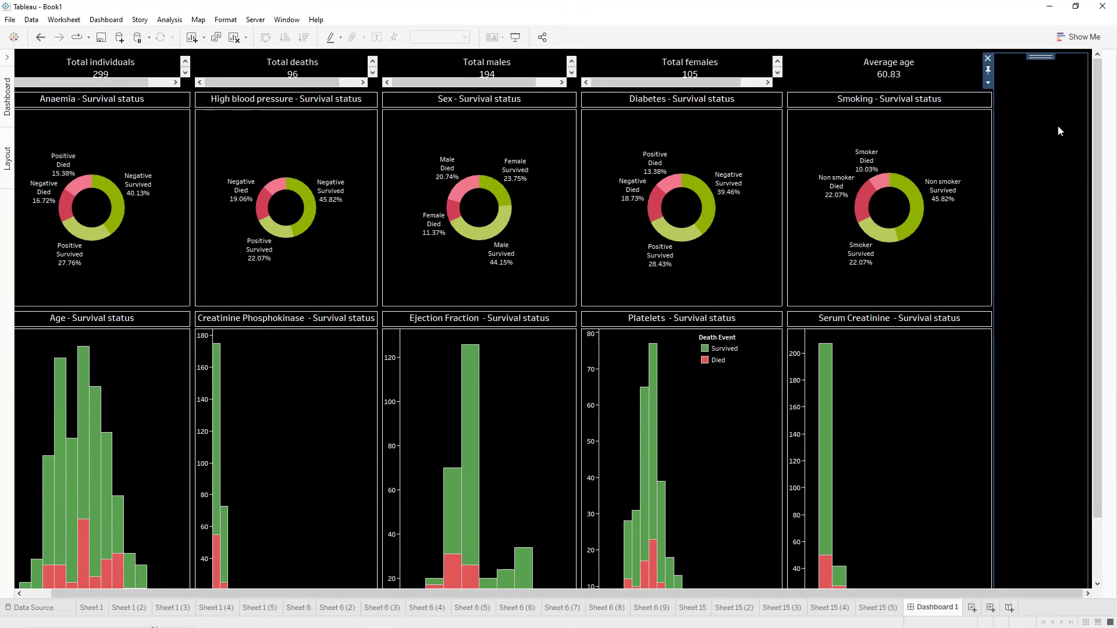
{"action": "left_click", "coordinate": [987, 58]}
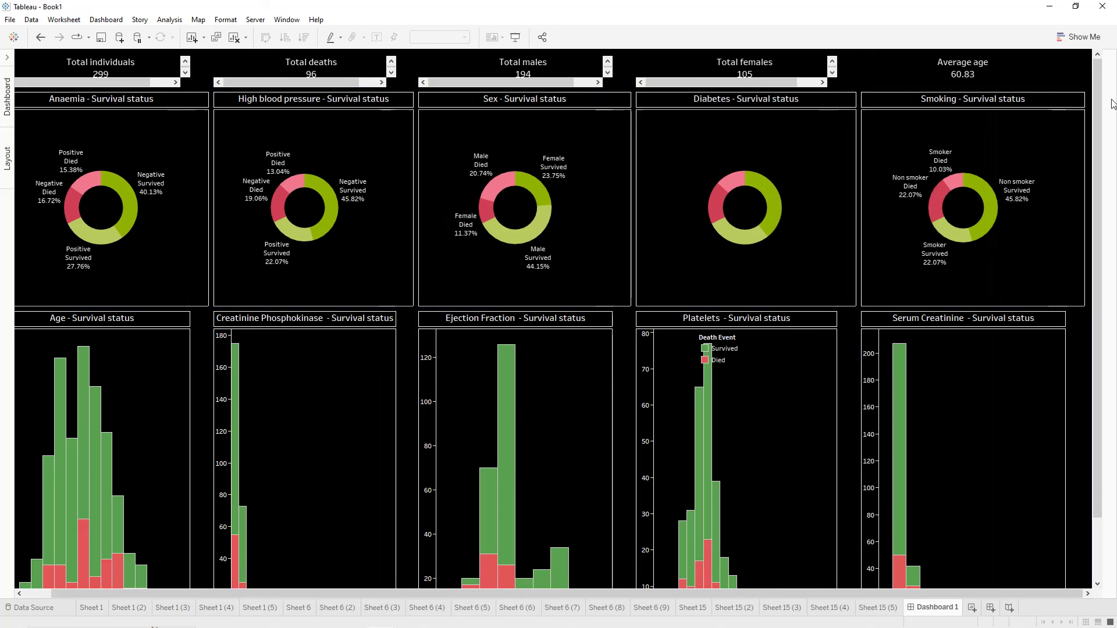
- Add Sheet 6 (6), (7), (8) and (9) beneath the Age, Creatinine Phosphokinase, Ejection Fraction and Platelets histograms respectively
{"action": "scroll", "coordinate": [1103, 104], "scroll_direction": "down", "scroll_amount": 3}
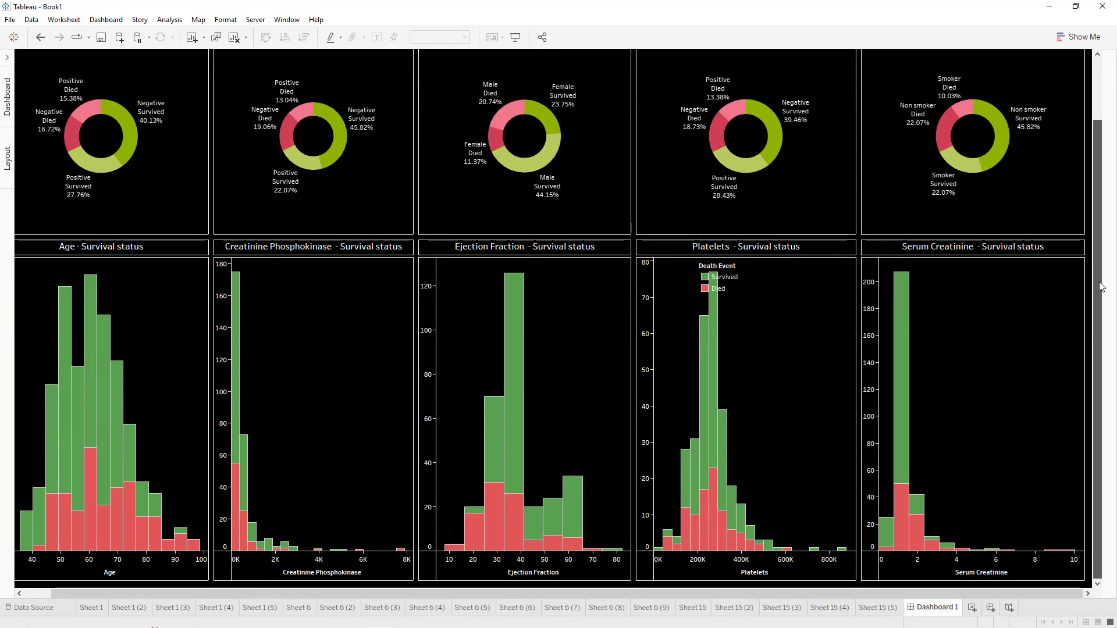
{"action": "left_click", "coordinate": [8, 59]}
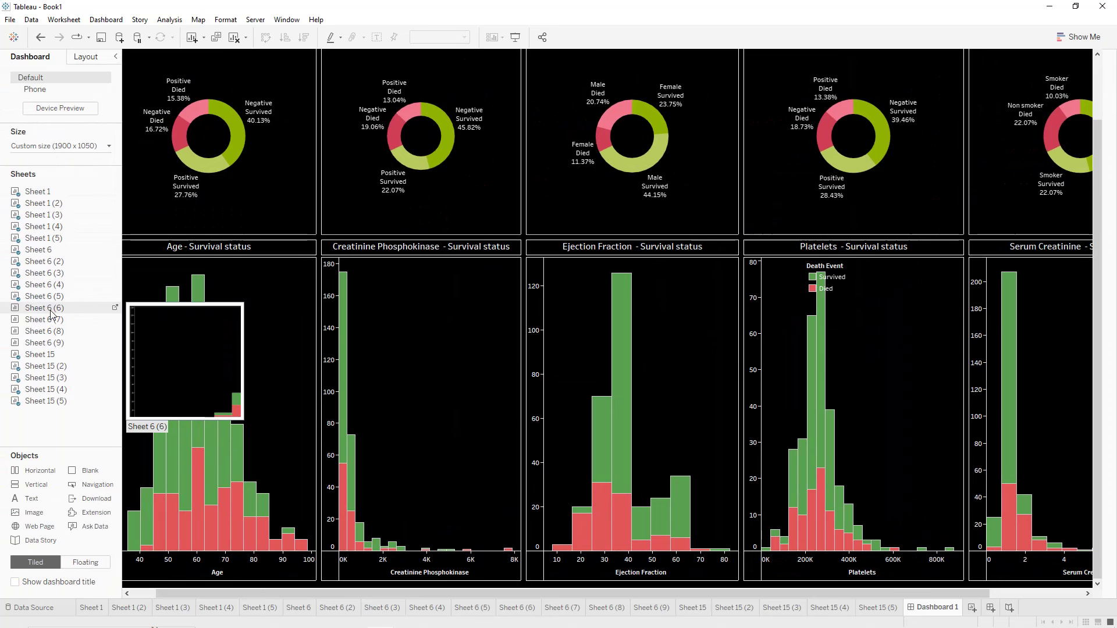
{"action": "left_click_drag", "start_coordinate": [51, 314], "coordinate": [203, 535]}
{"action": "left_click_drag", "start_coordinate": [175, 488], "coordinate": [175, 488]}
{"action": "left_click_drag", "start_coordinate": [46, 330], "coordinate": [414, 503]}
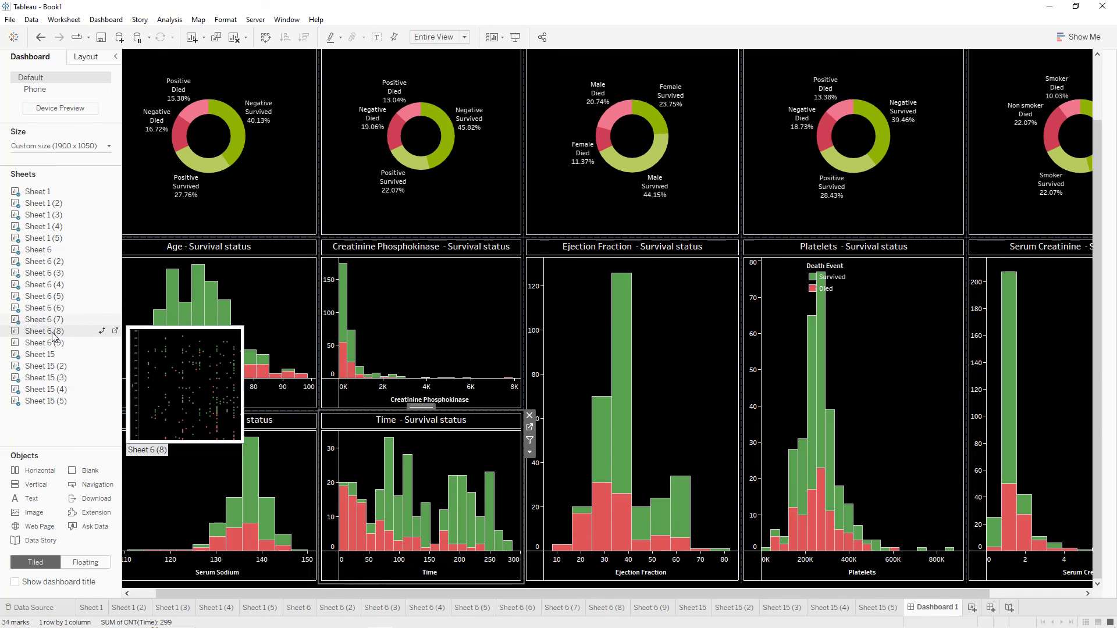
{"action": "left_click_drag", "start_coordinate": [44, 354], "coordinate": [615, 492]}
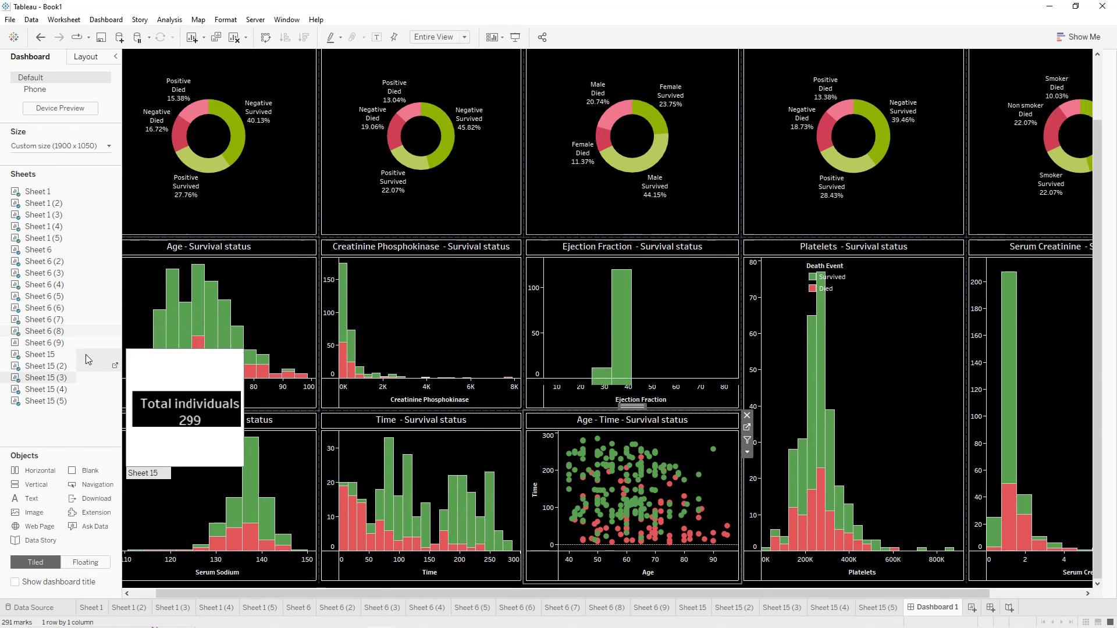
{"action": "mouse_move", "coordinate": [43, 343]}
{"action": "left_mouse_down"}
{"action": "mouse_move", "coordinate": [832, 504]}
{"action": "mouse_move", "coordinate": [997, 518]}
{"action": "mouse_move", "coordinate": [963, 533]}
{"action": "mouse_move", "coordinate": [954, 567]}
{"action": "mouse_move", "coordinate": [933, 538]}
{"action": "left_mouse_up"}
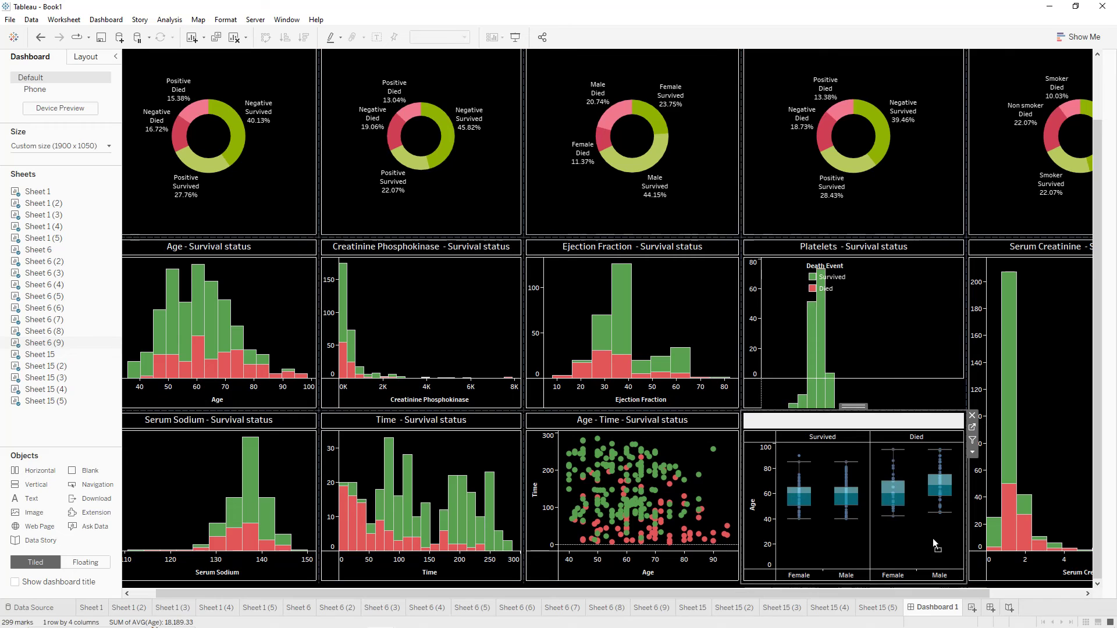
- Move the Age - Sex box plot between Creatinine Phosphokinase and Ejection Fraction at its column's width, and Platelets above Serum Creatinine
{"action": "mouse_move", "coordinate": [854, 407]}
{"action": "left_mouse_down"}
{"action": "mouse_move", "coordinate": [768, 332]}
{"action": "mouse_move", "coordinate": [673, 347]}
{"action": "mouse_move", "coordinate": [623, 327]}
{"action": "left_mouse_up"}
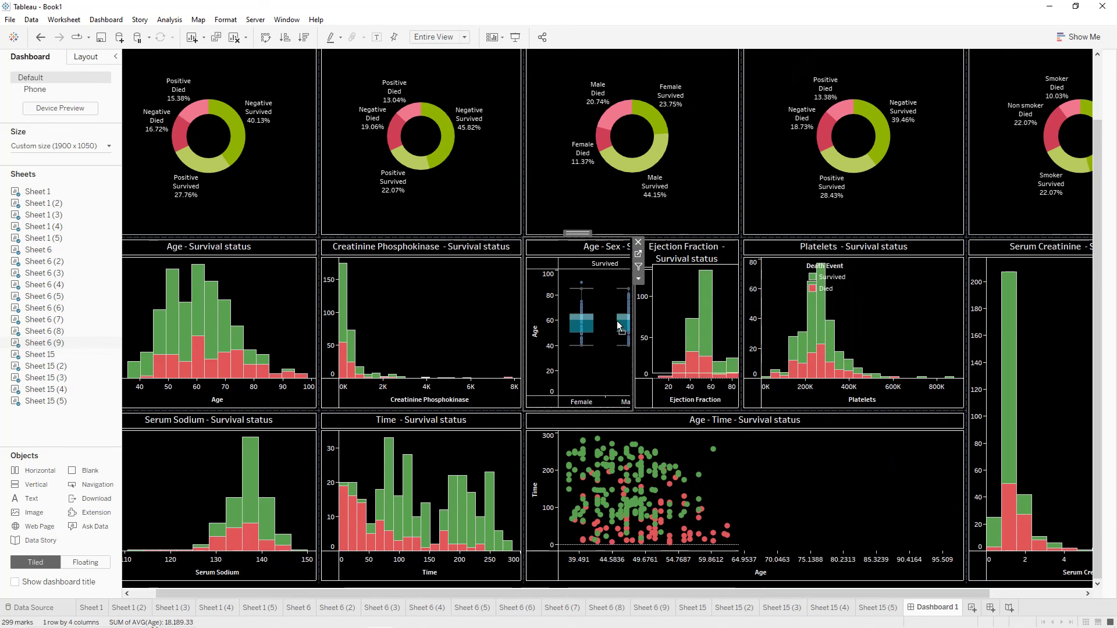
{"action": "mouse_move", "coordinate": [853, 233]}
{"action": "left_mouse_down"}
{"action": "mouse_move", "coordinate": [982, 285]}
{"action": "mouse_move", "coordinate": [989, 267]}
{"action": "mouse_move", "coordinate": [969, 249]}
{"action": "mouse_move", "coordinate": [983, 265]}
{"action": "left_mouse_up"}
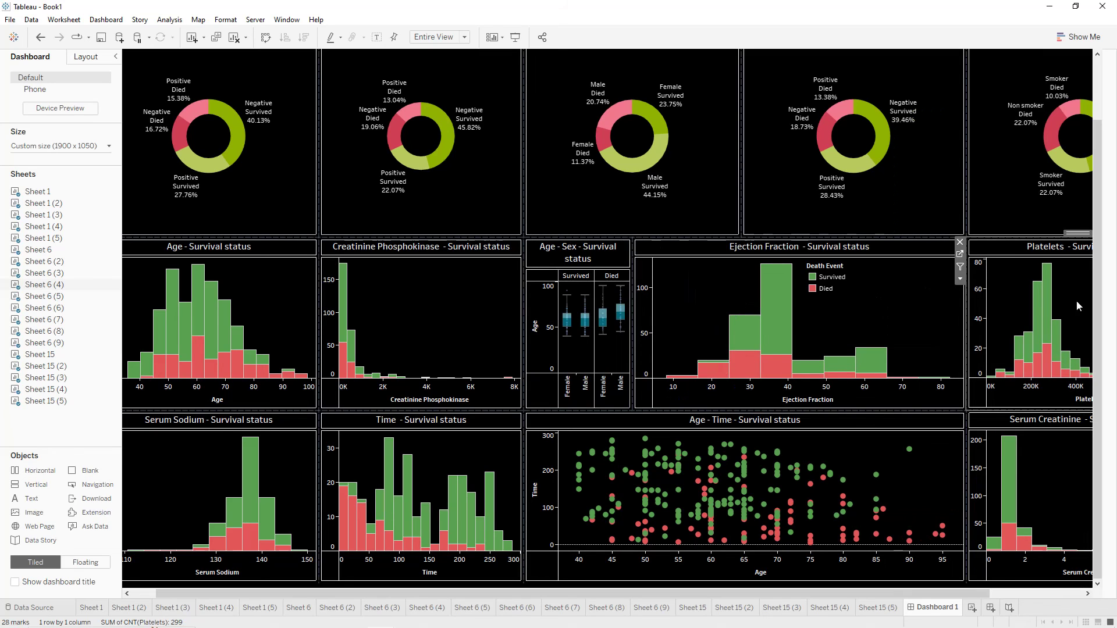
{"action": "left_click", "coordinate": [735, 318]}
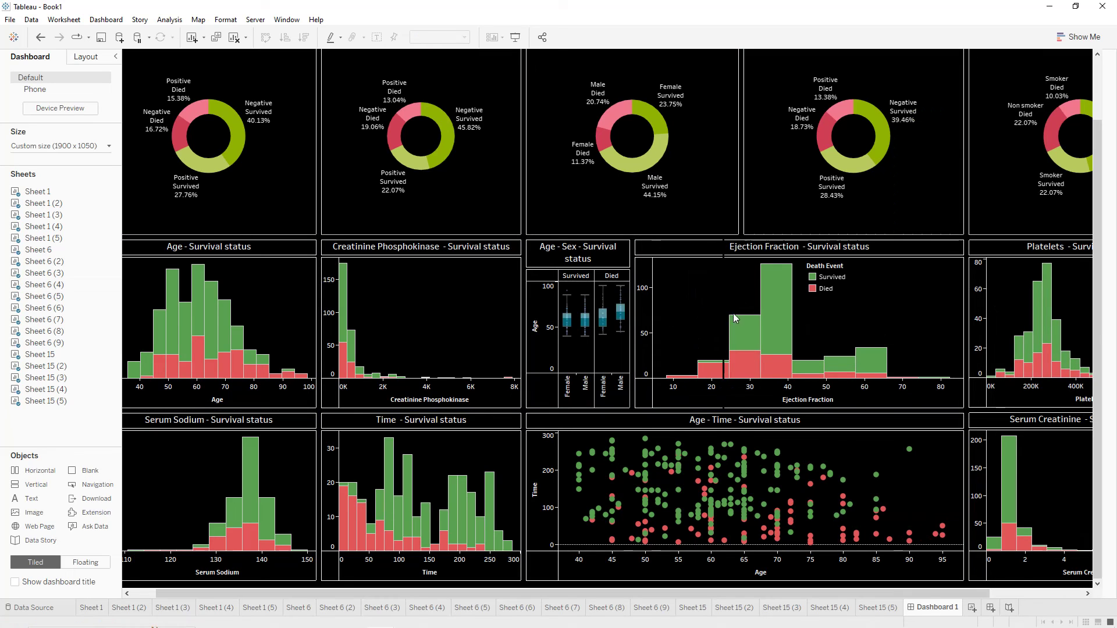
{"action": "left_click_drag", "start_coordinate": [732, 315], "coordinate": [741, 317]}
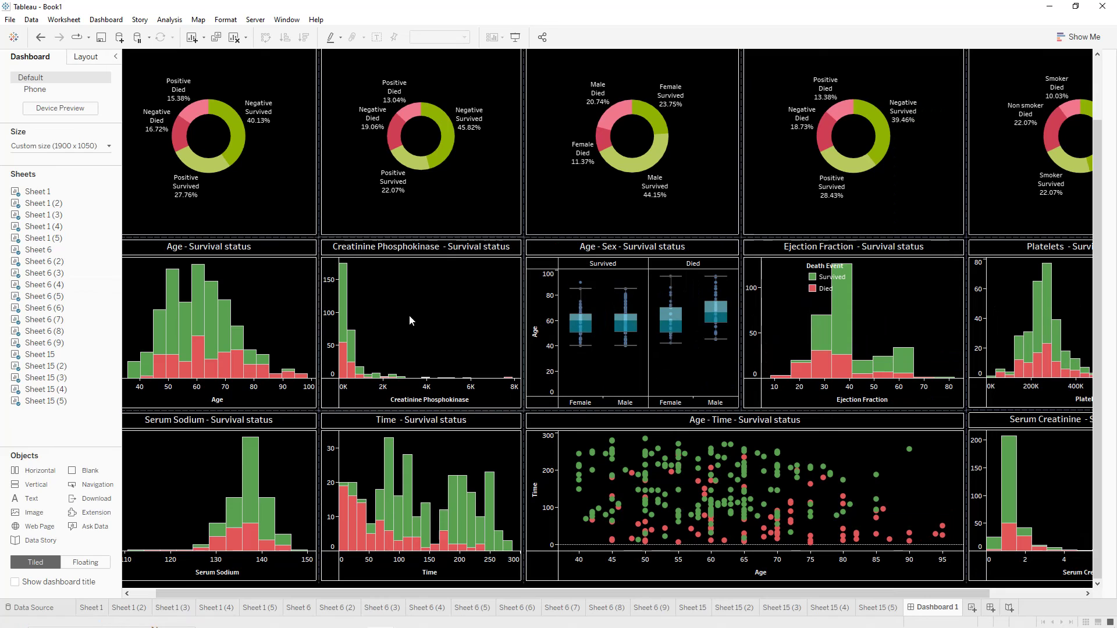
- Move the Age - Time scatter plot between the Serum Sodium and Time histograms and rebalance the chart widths
{"action": "left_click", "coordinate": [116, 57]}
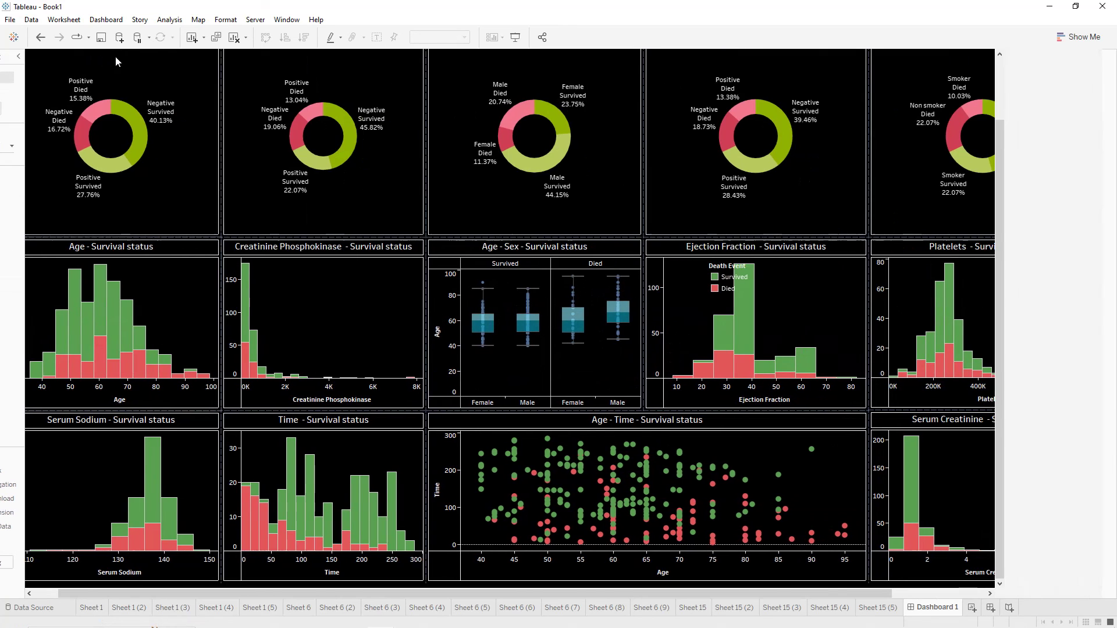
{"action": "left_click", "coordinate": [802, 482]}
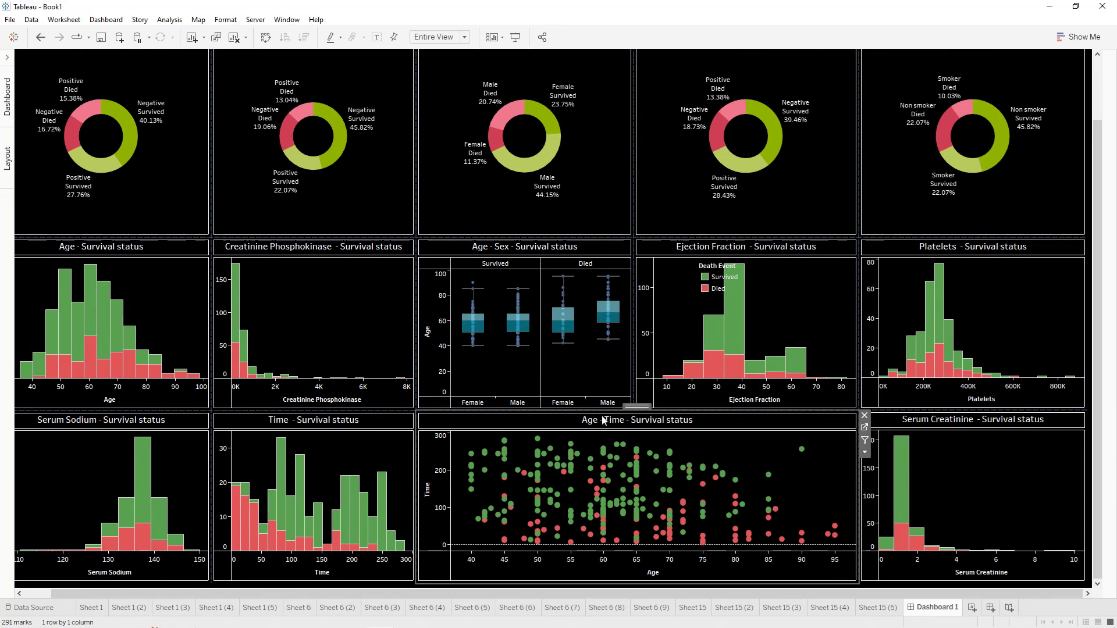
{"action": "left_click_drag", "start_coordinate": [636, 406], "coordinate": [366, 453]}
{"action": "left_click_drag", "start_coordinate": [623, 479], "coordinate": [534, 480]}
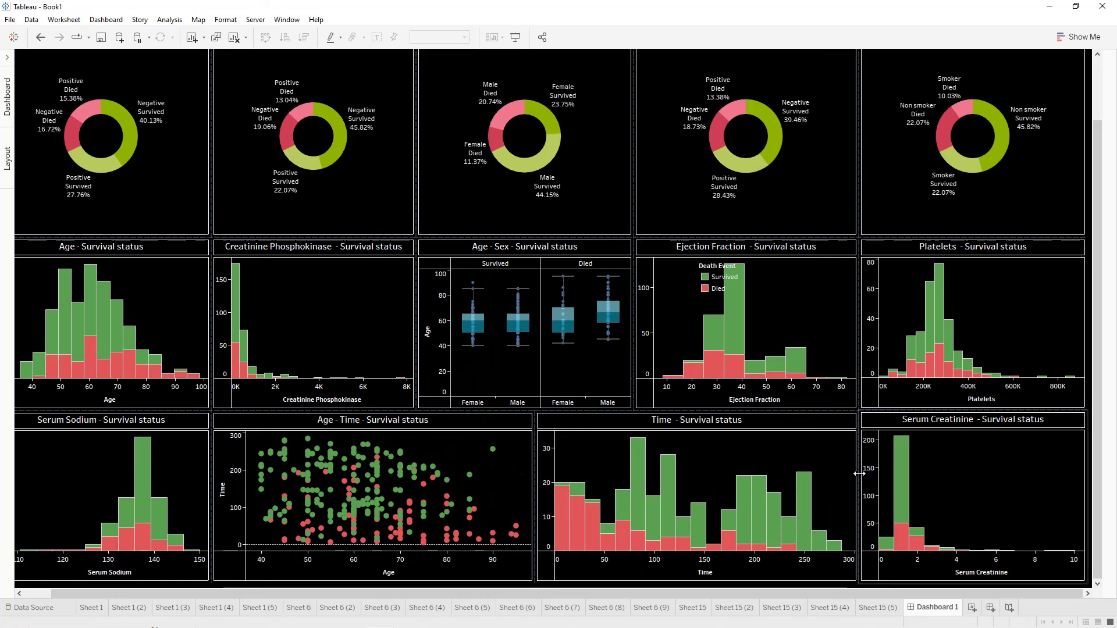
{"action": "left_click_drag", "start_coordinate": [858, 474], "coordinate": [816, 465]}
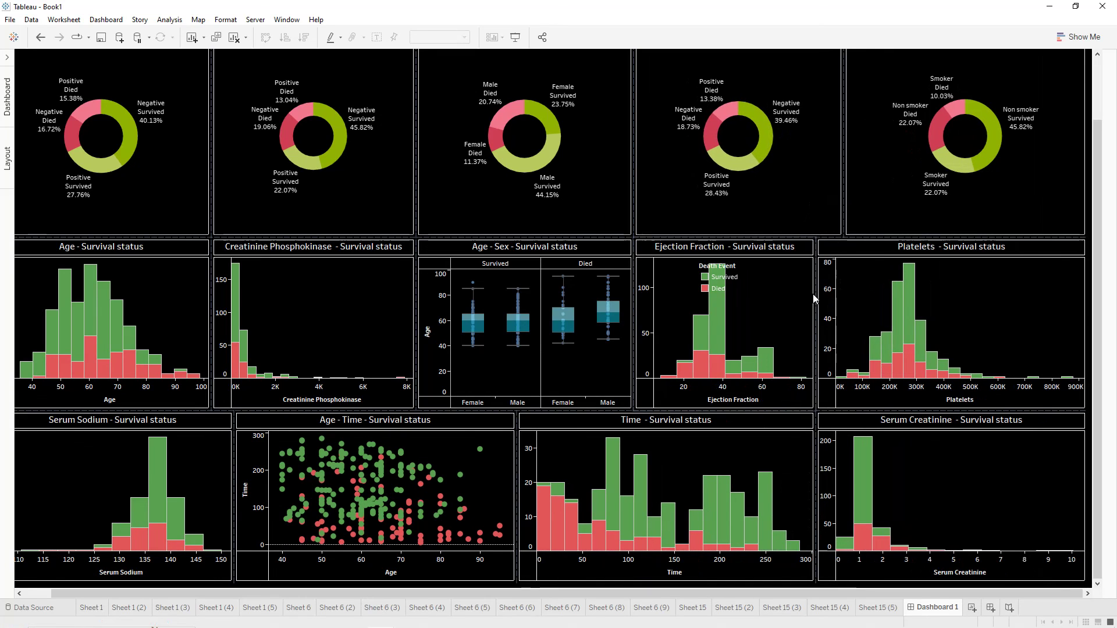
{"action": "left_click_drag", "start_coordinate": [846, 295], "coordinate": [843, 294]}
- Move the Platelets histogram into the lowest row after the scatter plot and place the Time histogram beneath Serum Creatinine
{"action": "left_click", "coordinate": [926, 464]}
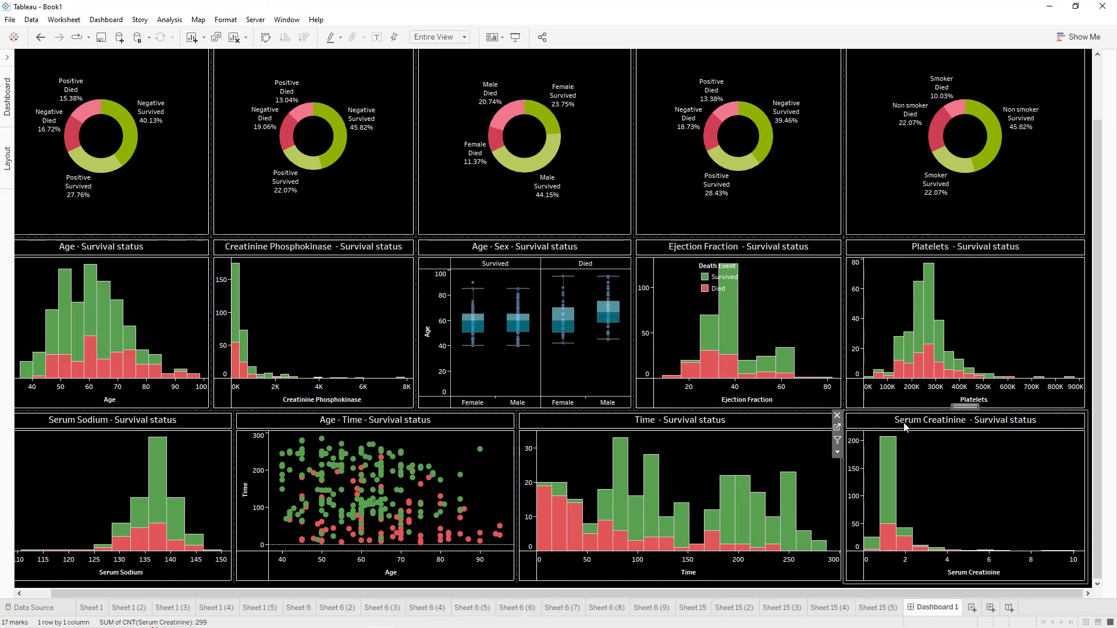
{"action": "left_click", "coordinate": [973, 250]}
{"action": "left_click_drag", "start_coordinate": [965, 233], "coordinate": [662, 498]}
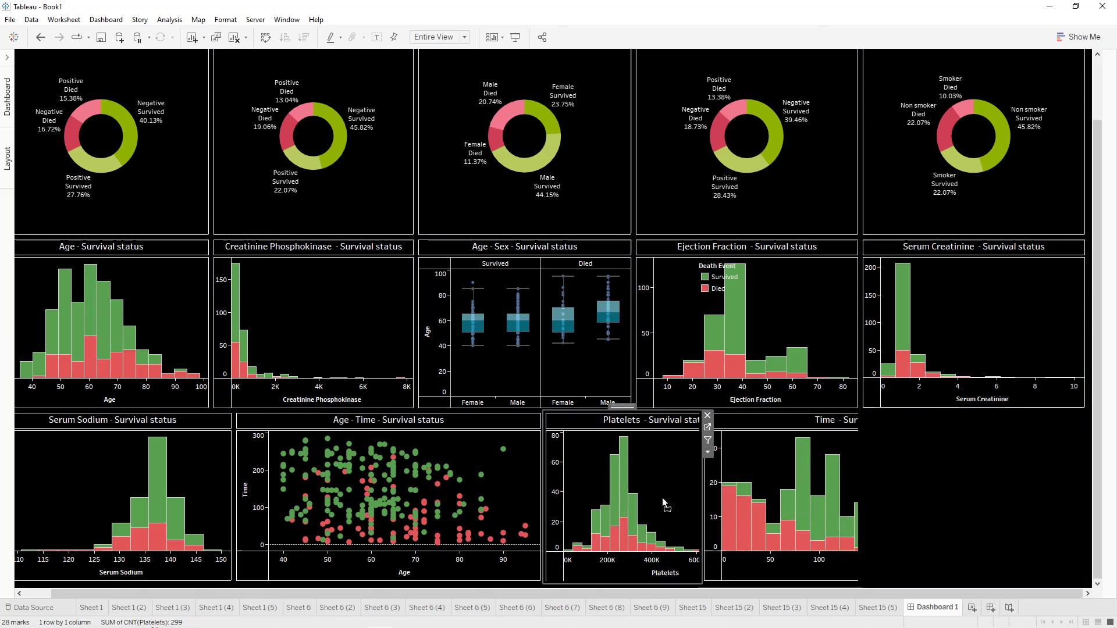
{"action": "left_click", "coordinate": [938, 454]}
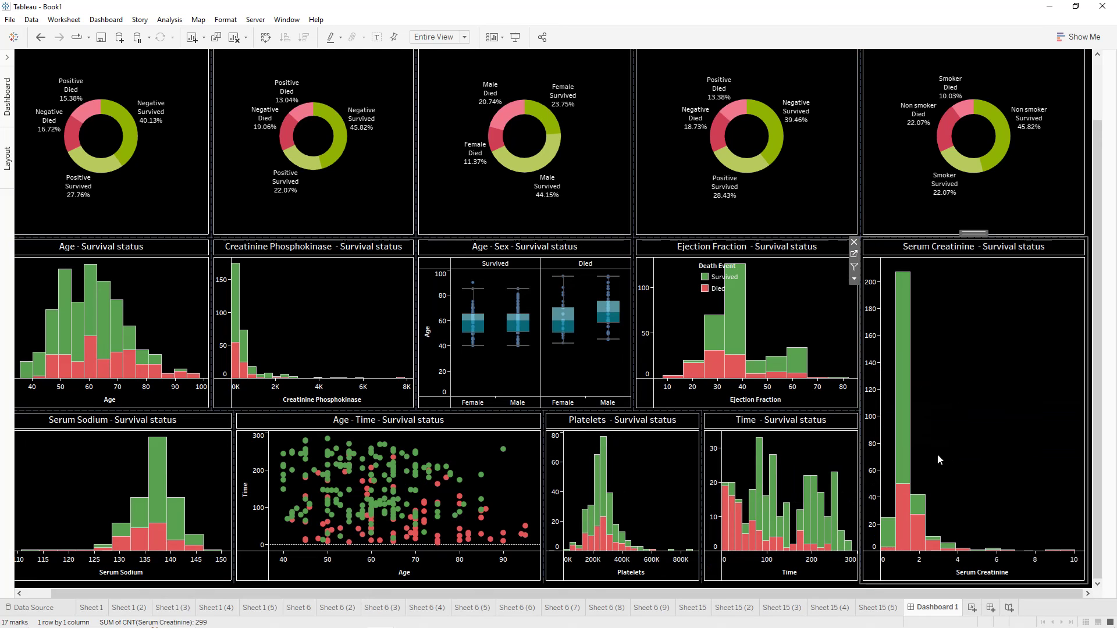
{"action": "left_click", "coordinate": [817, 450]}
{"action": "left_click_drag", "start_coordinate": [780, 406], "coordinate": [878, 459]}
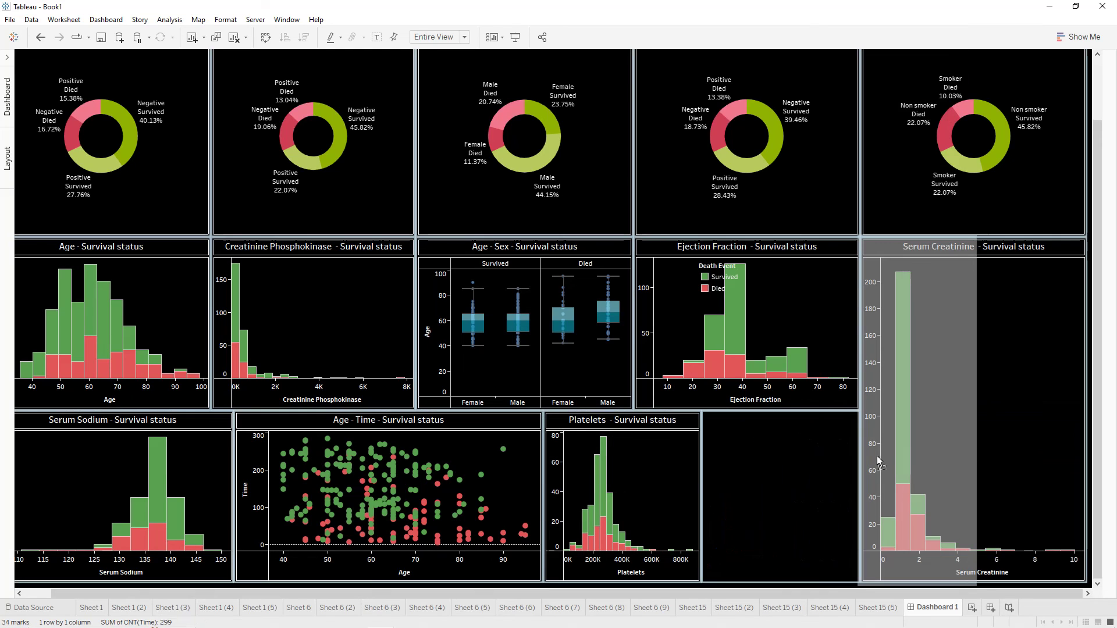
{"action": "left_click_drag", "start_coordinate": [871, 566], "coordinate": [936, 521]}
{"action": "left_click", "coordinate": [801, 487]}
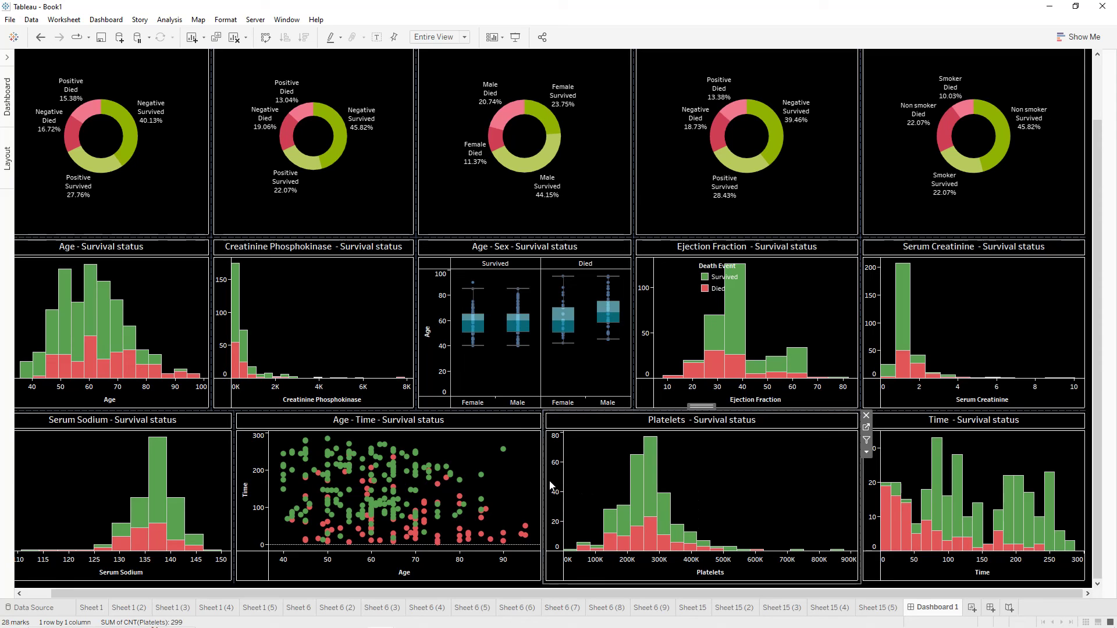
{"action": "left_click_drag", "start_coordinate": [545, 481], "coordinate": [552, 481]}
- Fit the Death Event legend into the empty upper corner of the Ejection Fraction histogram and hide its title
{"action": "left_click", "coordinate": [739, 271]}
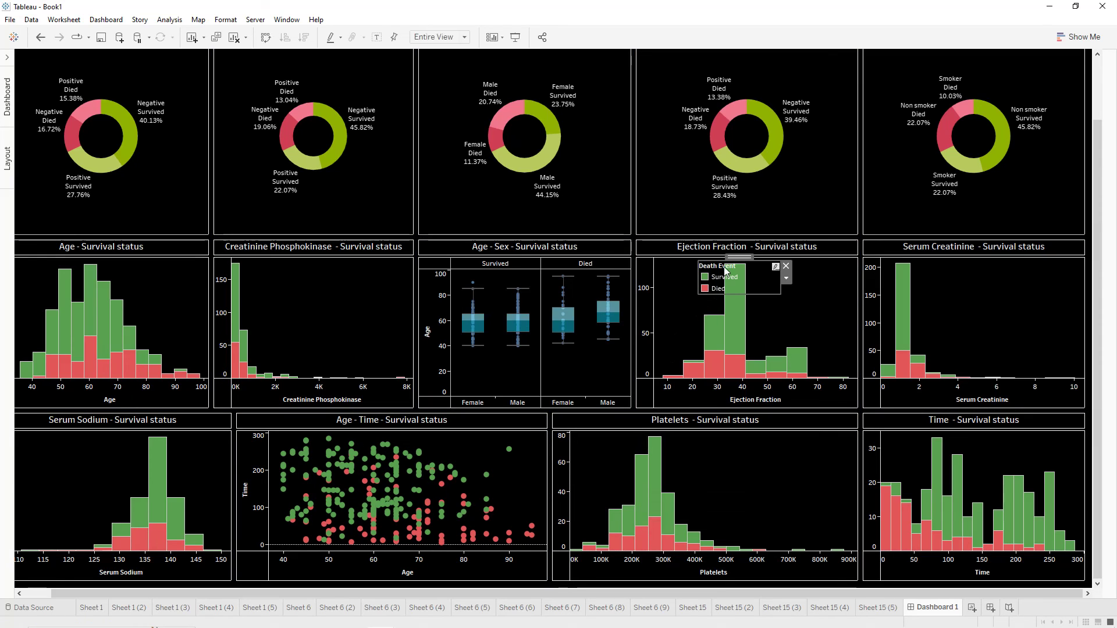
{"action": "left_click_drag", "start_coordinate": [753, 267], "coordinate": [820, 256]}
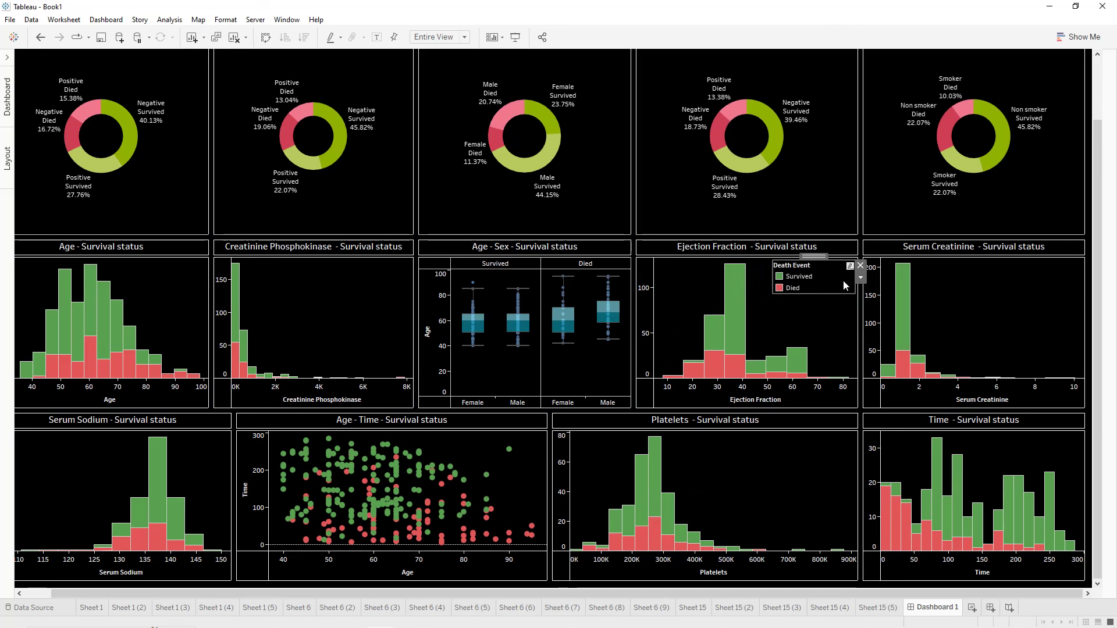
{"action": "left_click_drag", "start_coordinate": [852, 286], "coordinate": [845, 287]}
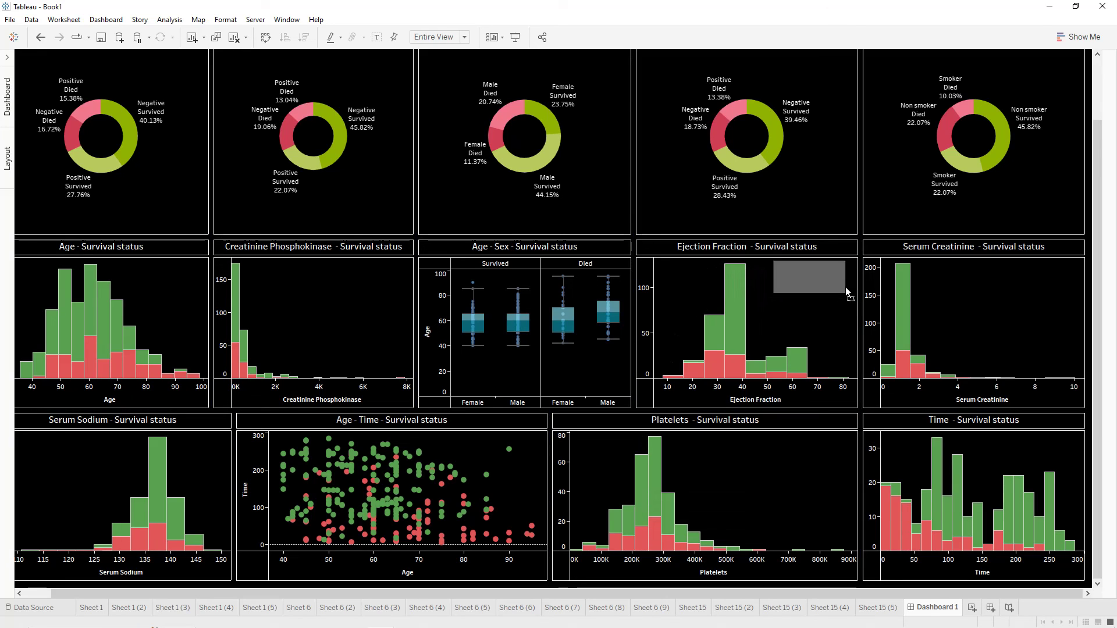
{"action": "left_click_drag", "start_coordinate": [806, 257], "coordinate": [815, 257]}
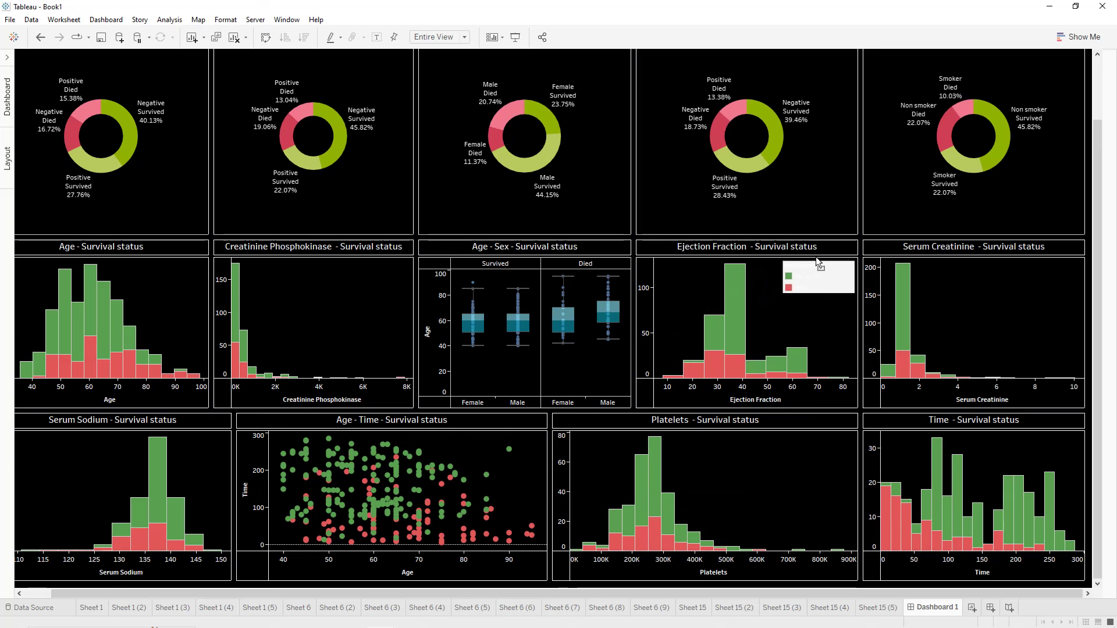
{"action": "left_click", "coordinate": [860, 279]}
{"action": "right_click", "coordinate": [825, 266]}
{"action": "left_click", "coordinate": [835, 300]}
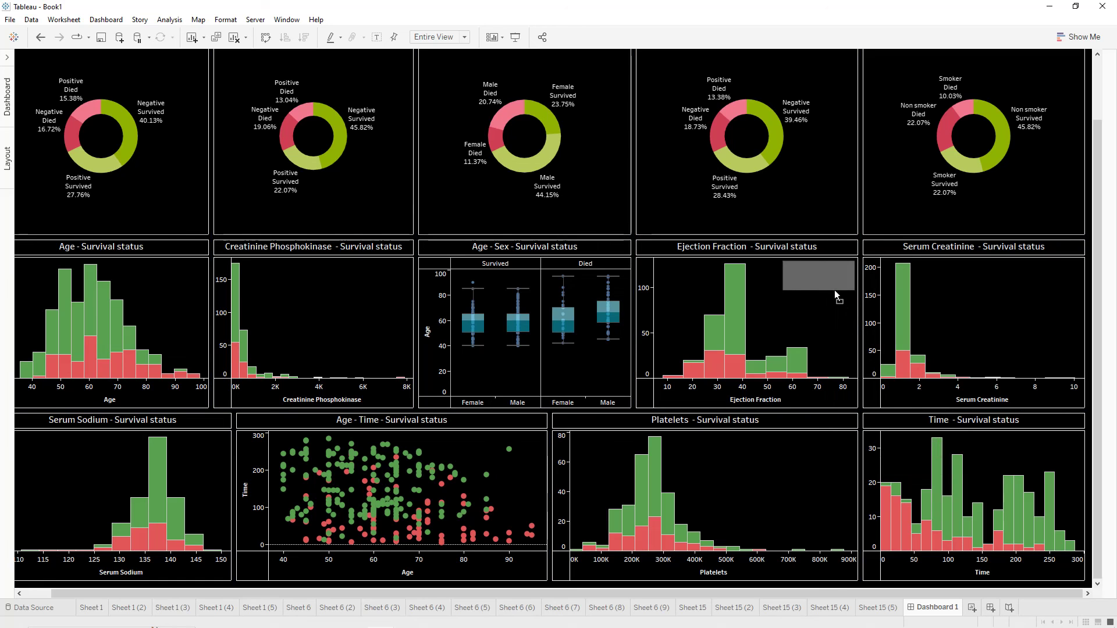
- Format the survival status legend with a thin solid white border
{"action": "left_click", "coordinate": [860, 279]}
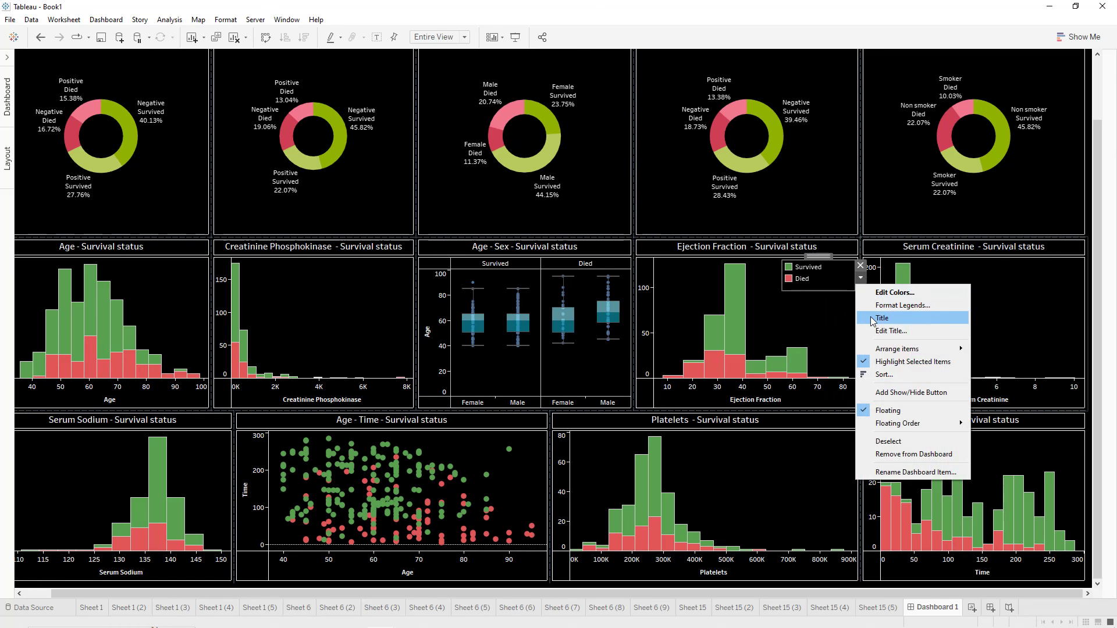
{"action": "left_click", "coordinate": [876, 303]}
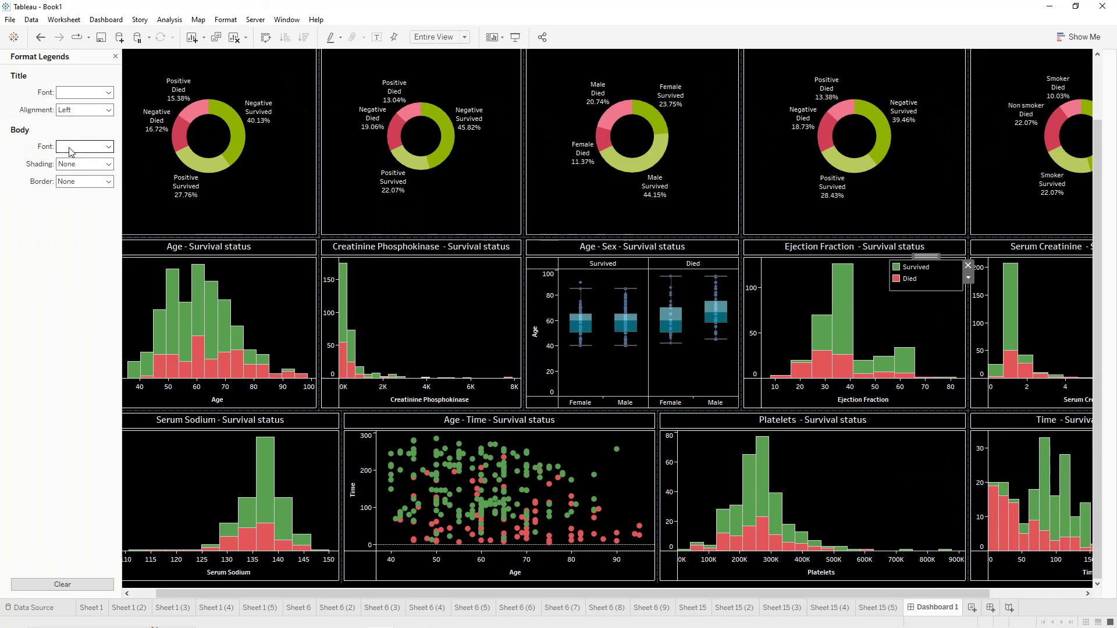
{"action": "left_click", "coordinate": [70, 151]}
{"action": "left_click", "coordinate": [86, 182]}
{"action": "left_click", "coordinate": [86, 182]}
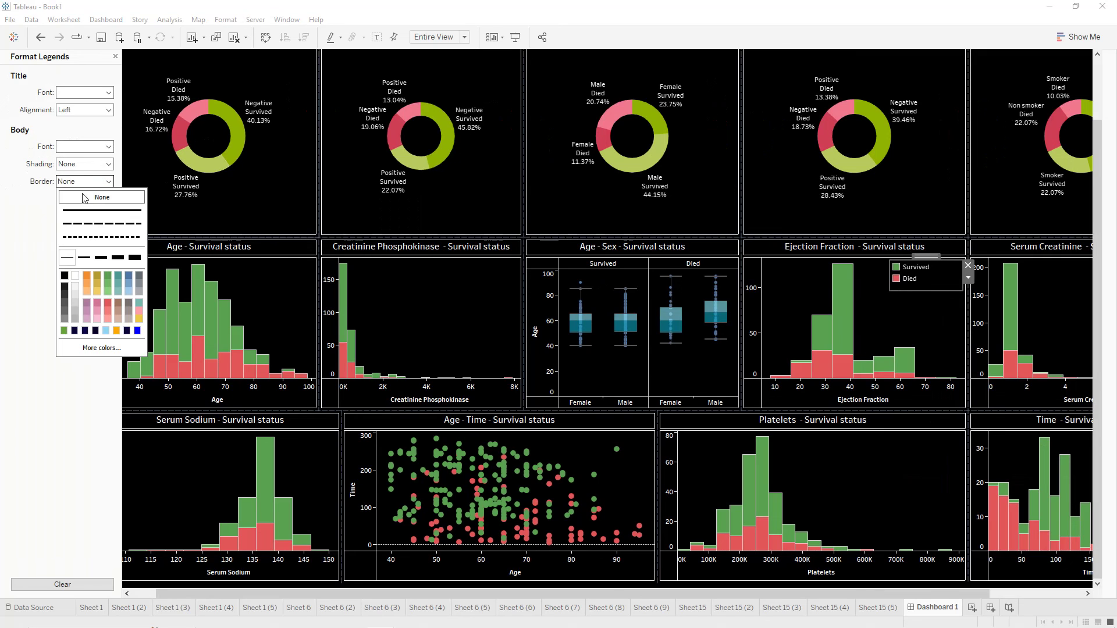
{"action": "left_click", "coordinate": [68, 258]}
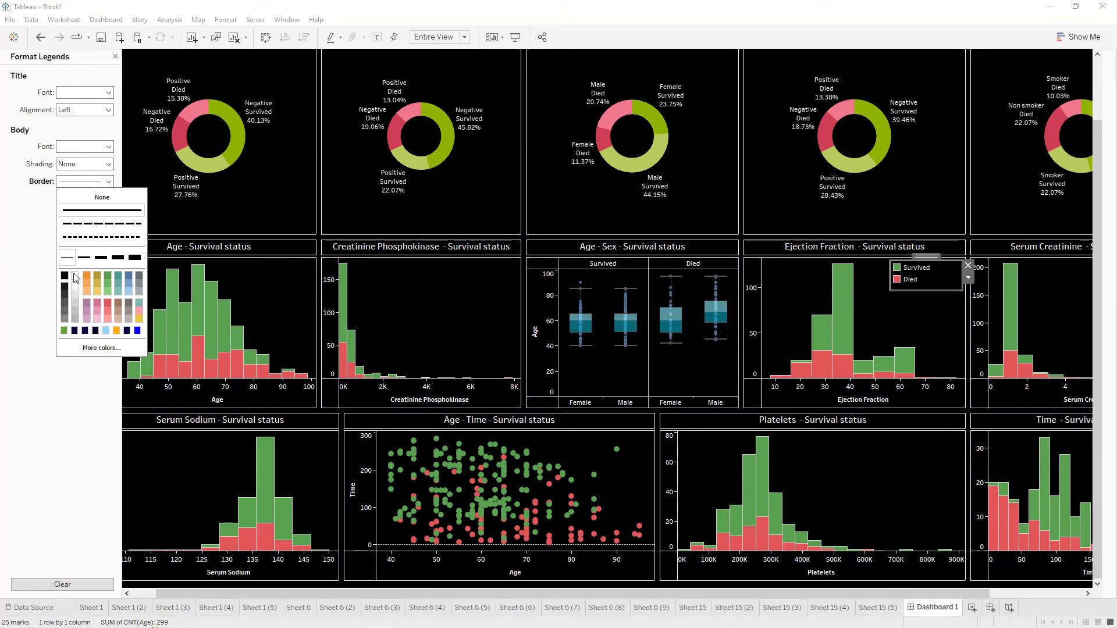
{"action": "left_click", "coordinate": [75, 278]}
{"action": "left_click", "coordinate": [851, 314]}
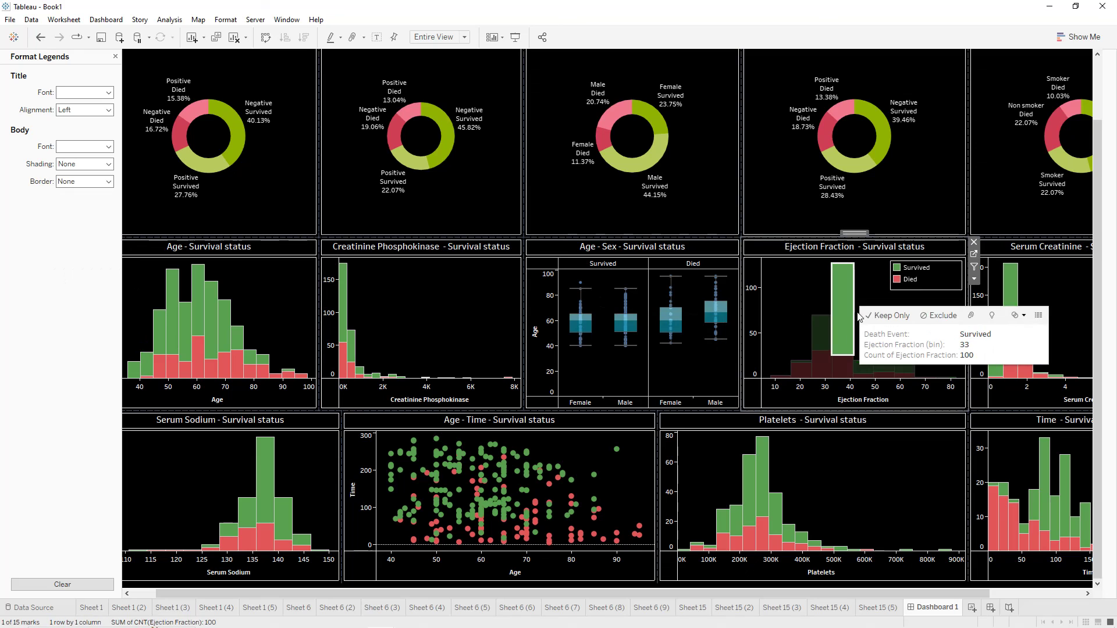
{"action": "left_click", "coordinate": [869, 299]}
- Show the Sex filter for the Age - Sex box plot on the dashboard
{"action": "left_click", "coordinate": [617, 277]}
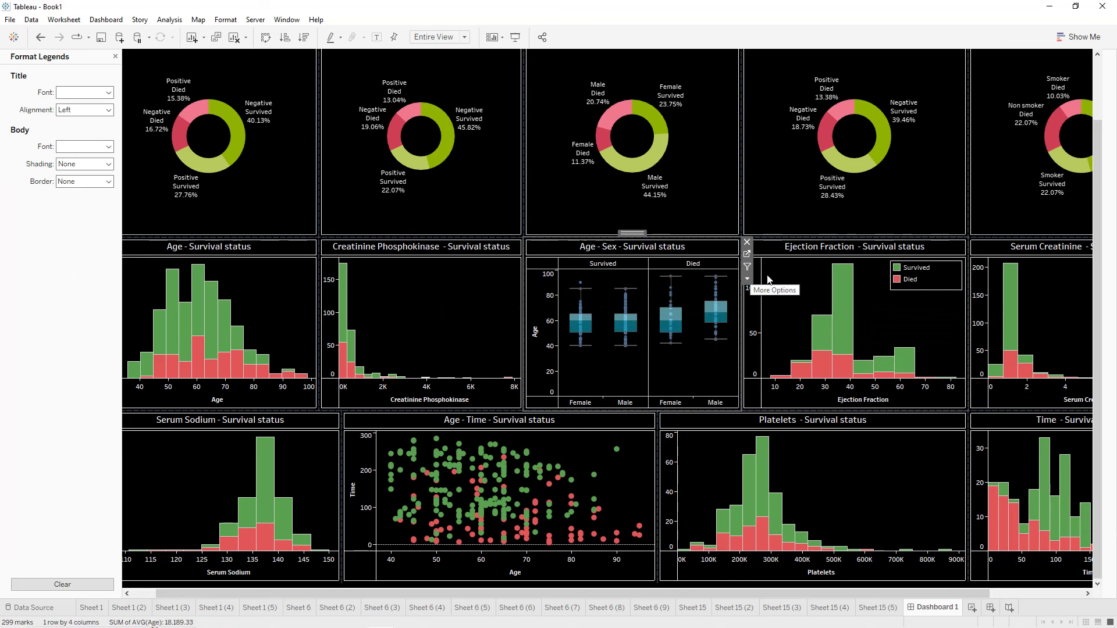
{"action": "left_click", "coordinate": [747, 278]}
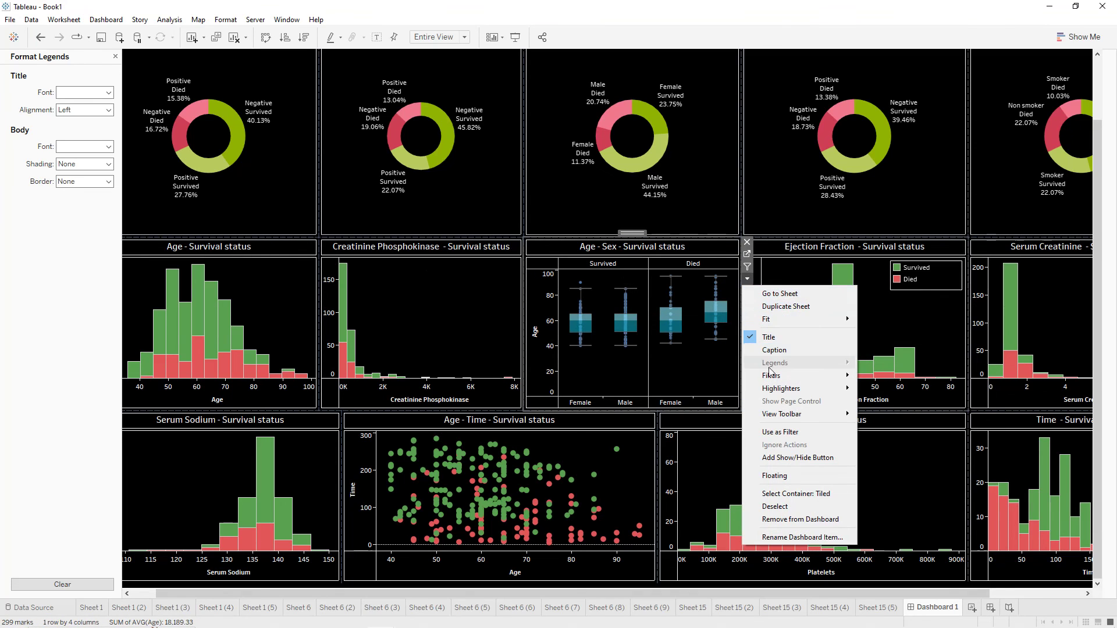
{"action": "left_click", "coordinate": [875, 414]}
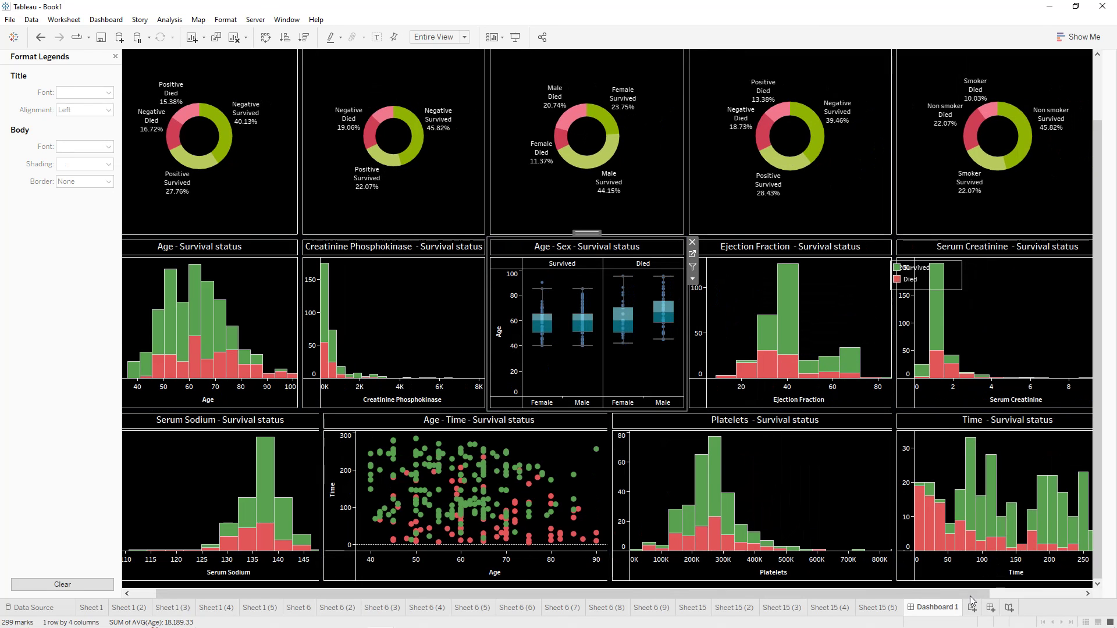
- Make the Sex filter floating, move it over the Smoking donut chart and remove its emptied side container
{"action": "left_click_drag", "start_coordinate": [972, 594], "coordinate": [1066, 594]}
{"action": "left_click_drag", "start_coordinate": [1098, 332], "coordinate": [1098, 271]}
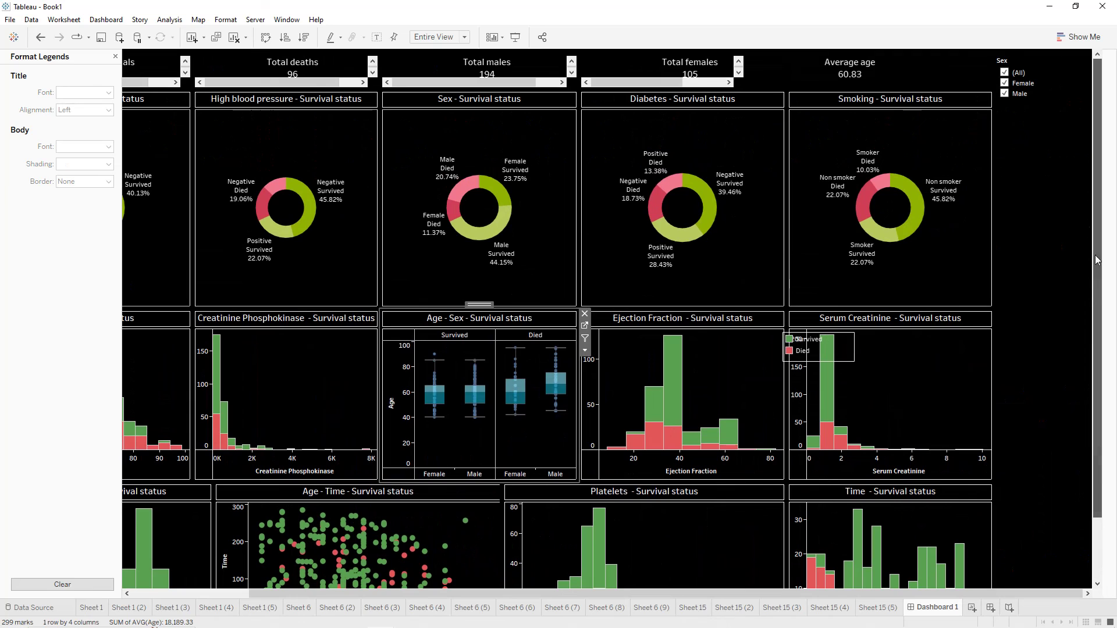
{"action": "left_click", "coordinate": [1047, 75]}
{"action": "left_click", "coordinate": [988, 84]}
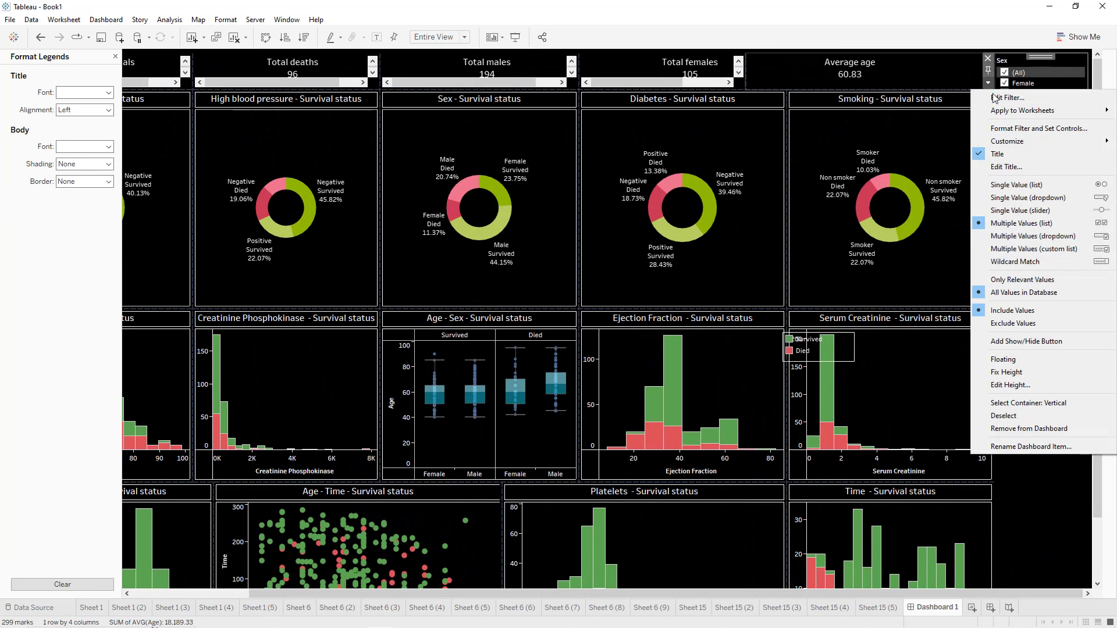
{"action": "left_click", "coordinate": [1003, 359]}
{"action": "left_click_drag", "start_coordinate": [1011, 87], "coordinate": [877, 171]}
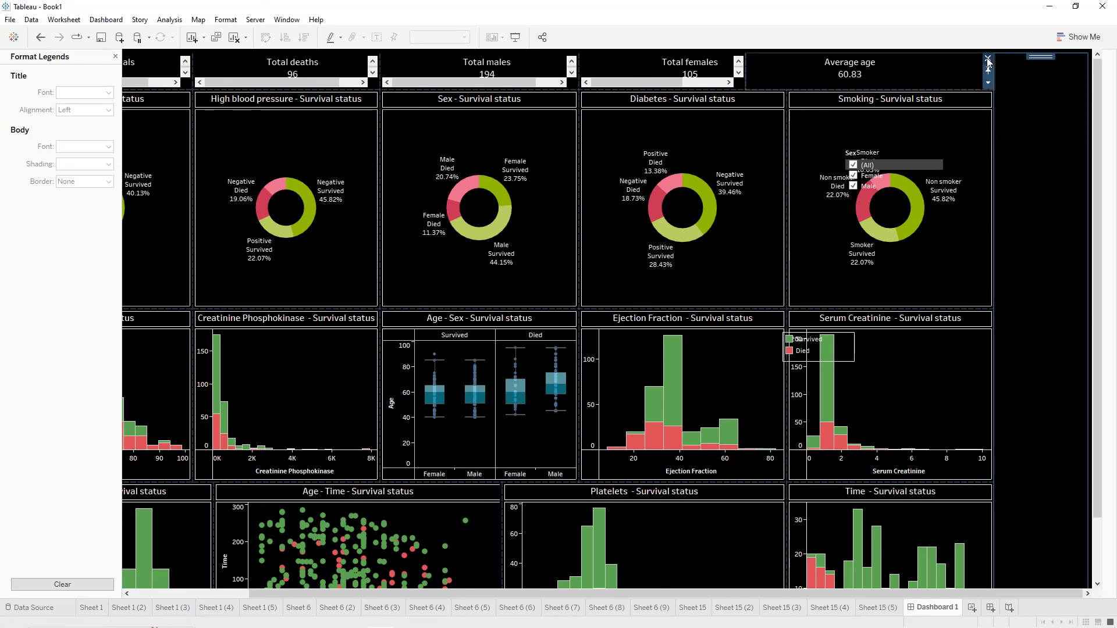
{"action": "left_click", "coordinate": [988, 59]}
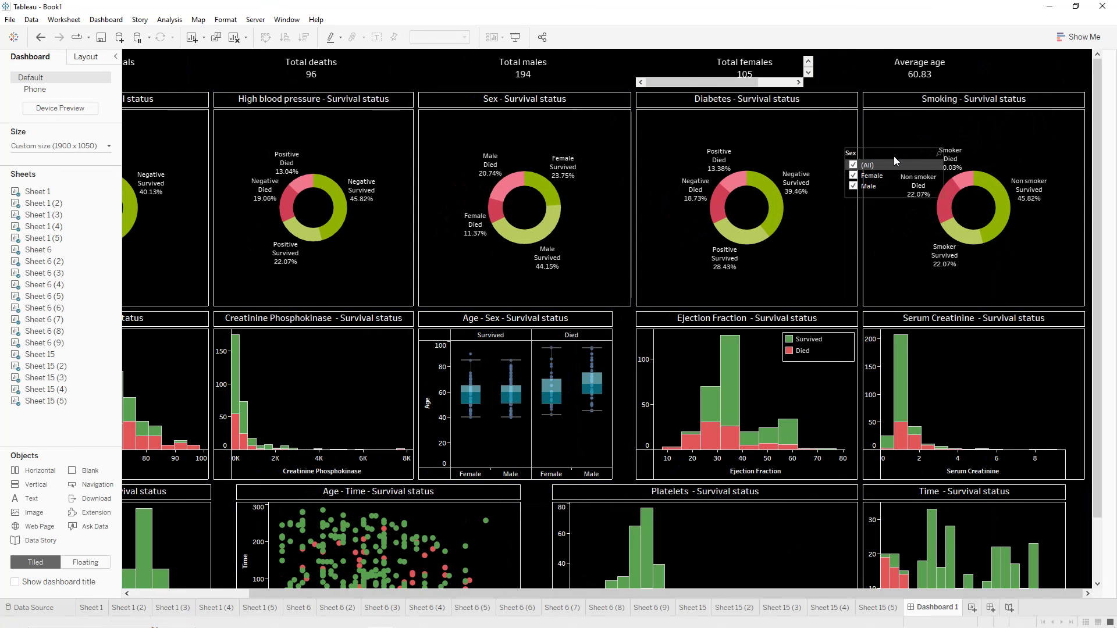
- Place the Sex filter over the empty area of the Creatinine Phosphokinase histogram and switch it to Single Value (dropdown)
{"action": "left_click_drag", "start_coordinate": [893, 156], "coordinate": [365, 329]}
{"action": "right_click", "coordinate": [414, 352]}
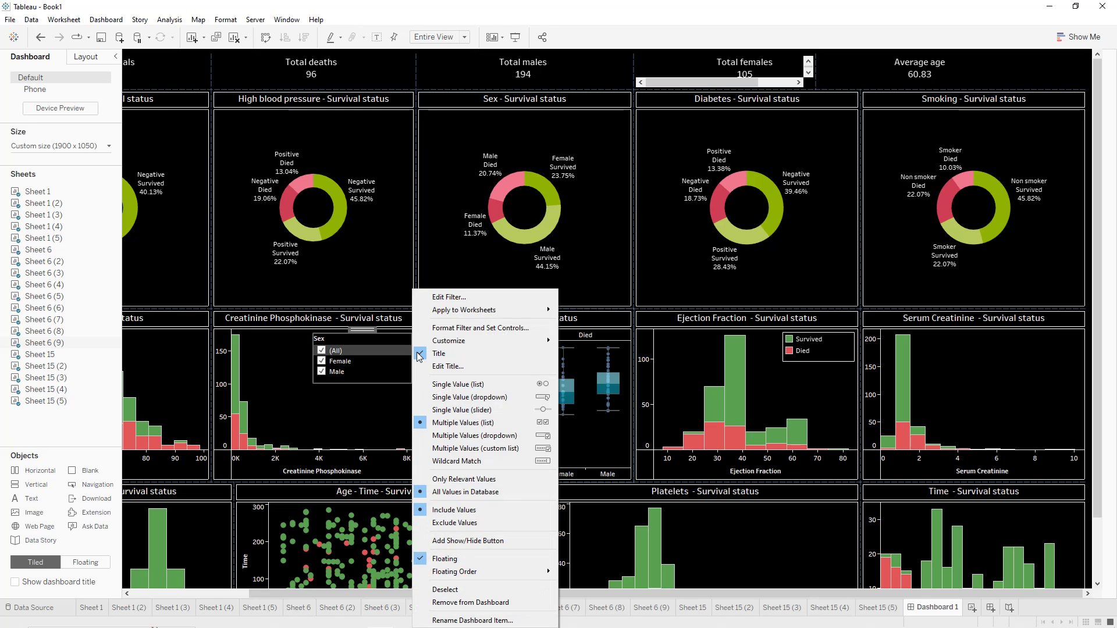
{"action": "left_click", "coordinate": [457, 403]}
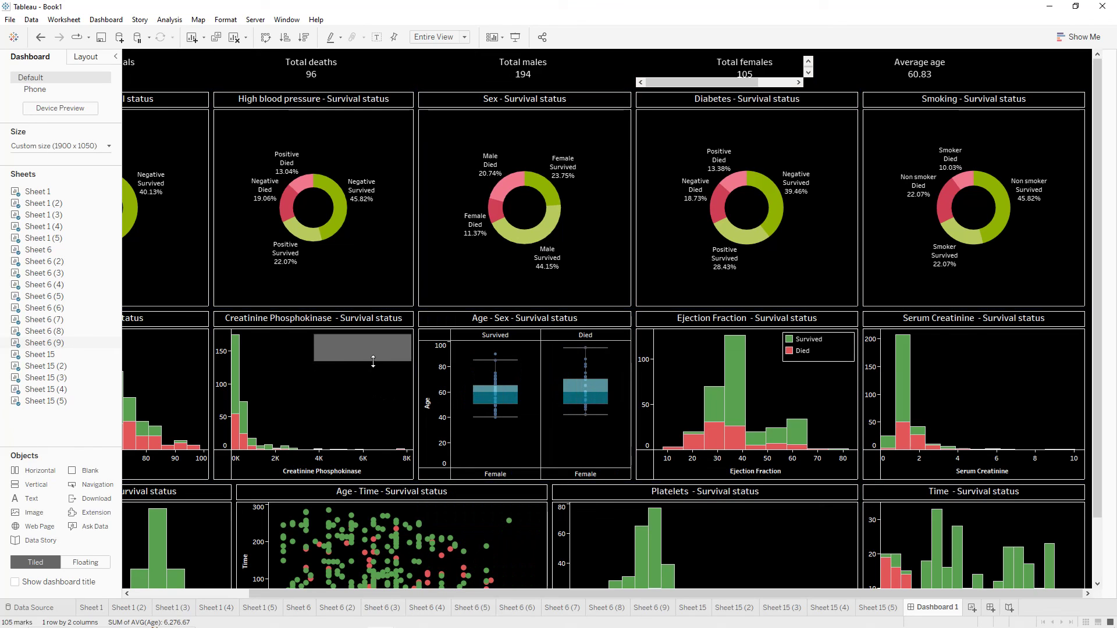
- Format the Sex filter with a solid white border
{"action": "left_click", "coordinate": [414, 353]}
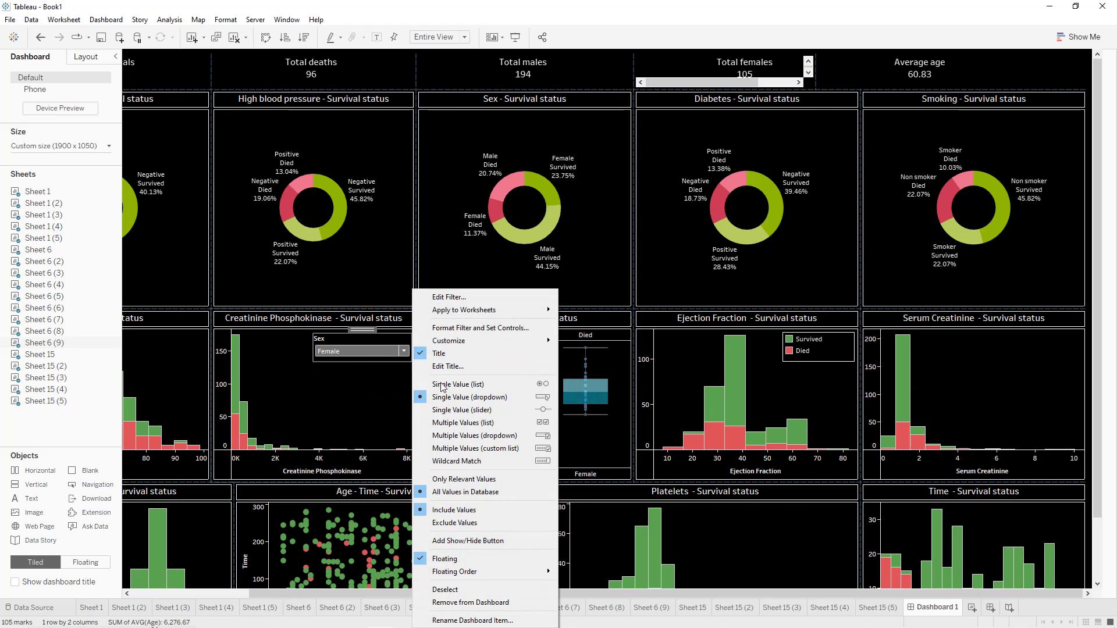
{"action": "left_click", "coordinate": [459, 327]}
{"action": "left_click", "coordinate": [83, 183]}
{"action": "left_click", "coordinate": [84, 210]}
{"action": "left_click", "coordinate": [75, 280]}
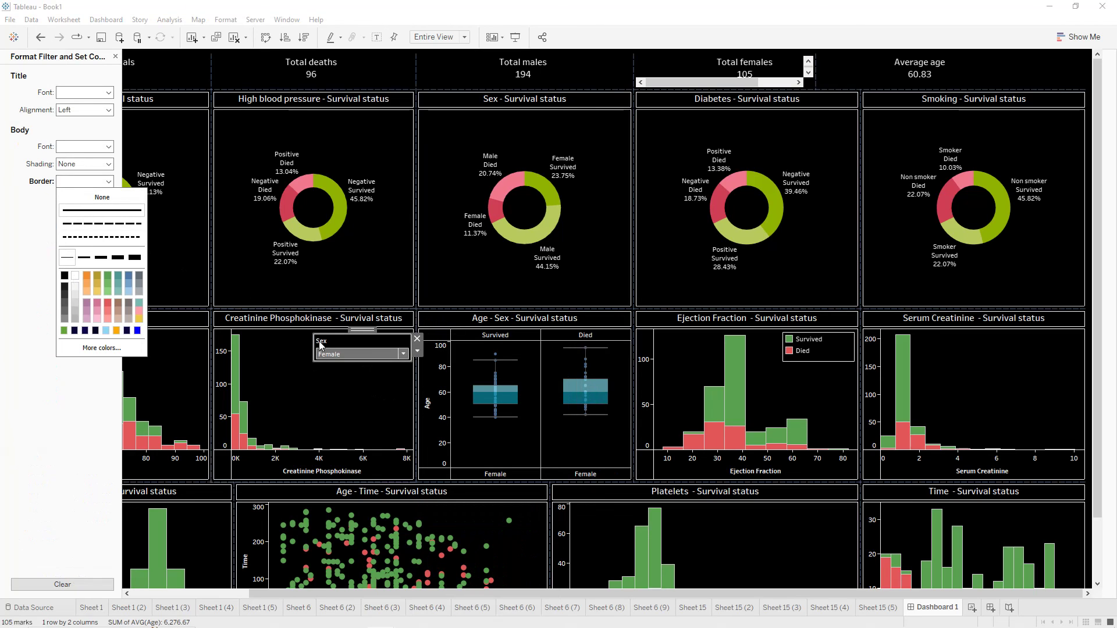
{"action": "left_click", "coordinate": [290, 361]}
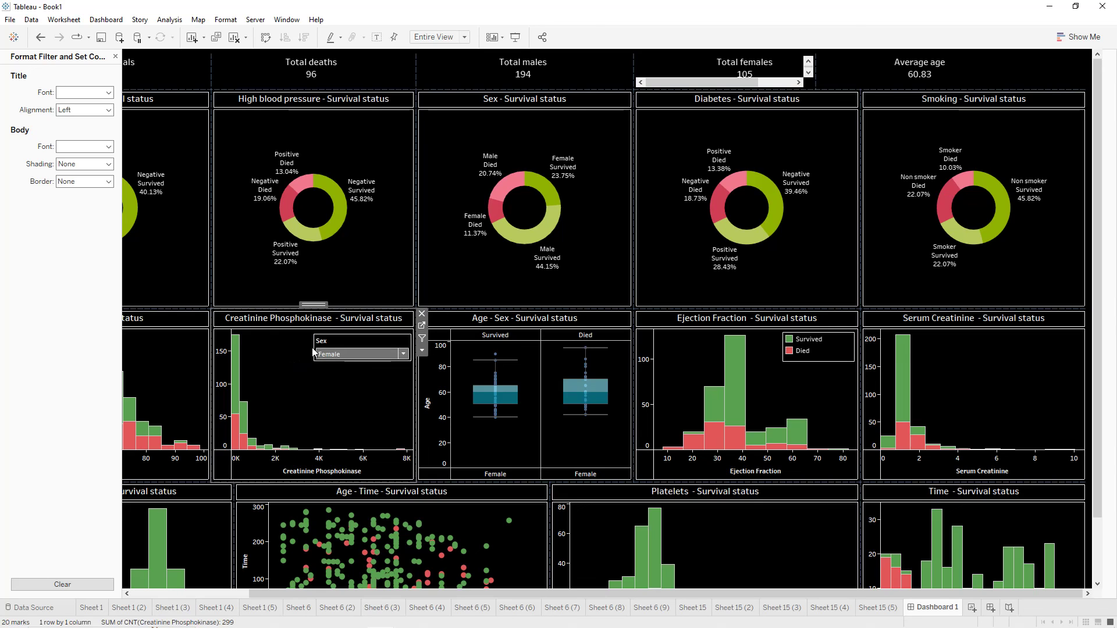
- Narrow the floating Sex filter box over the Creatinine Phosphokinase histogram
{"action": "left_click", "coordinate": [341, 344]}
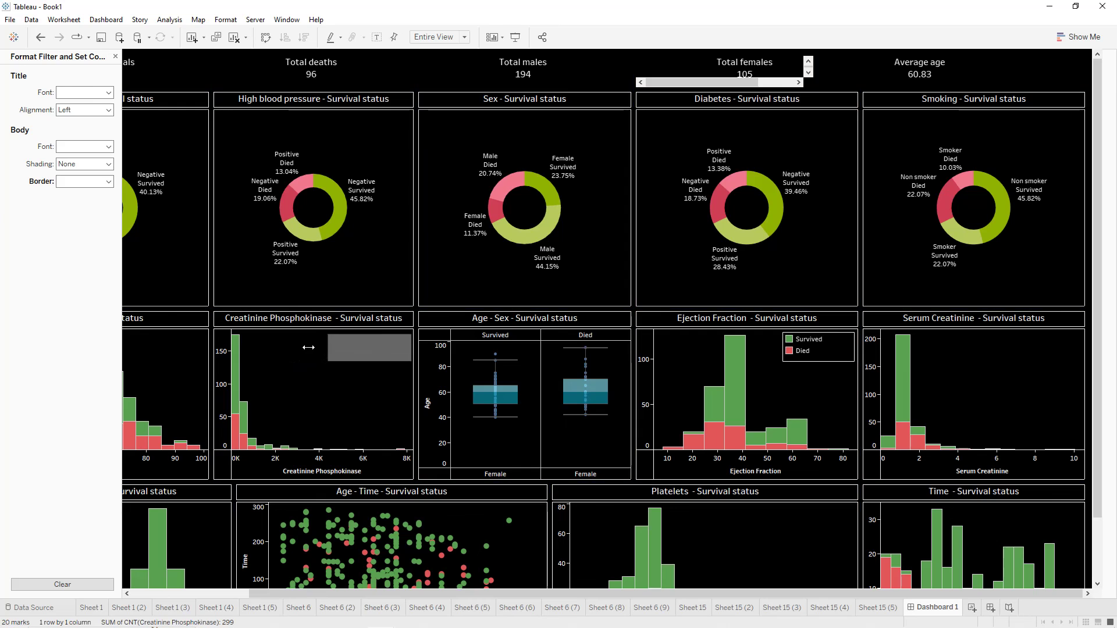
{"action": "left_click", "coordinate": [401, 378]}
{"action": "left_click", "coordinate": [422, 351]}
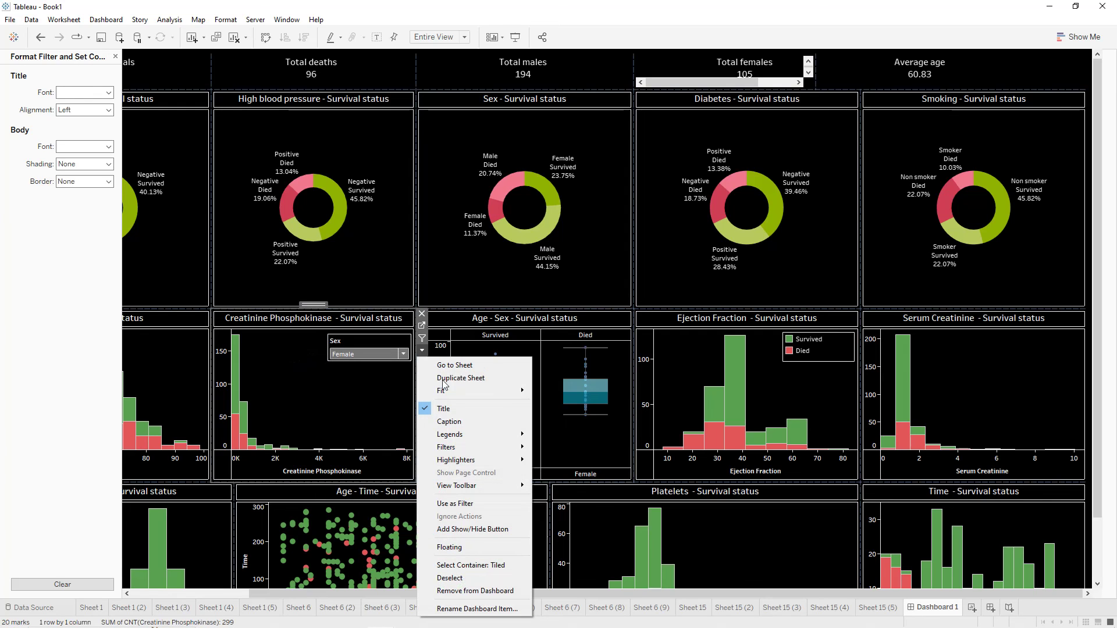
{"action": "left_click", "coordinate": [367, 346]}
- Choose selected worksheets as the Sex filter's scope and include Sheet 1 through Sheet 1 (5)
{"action": "left_click", "coordinate": [417, 349]}
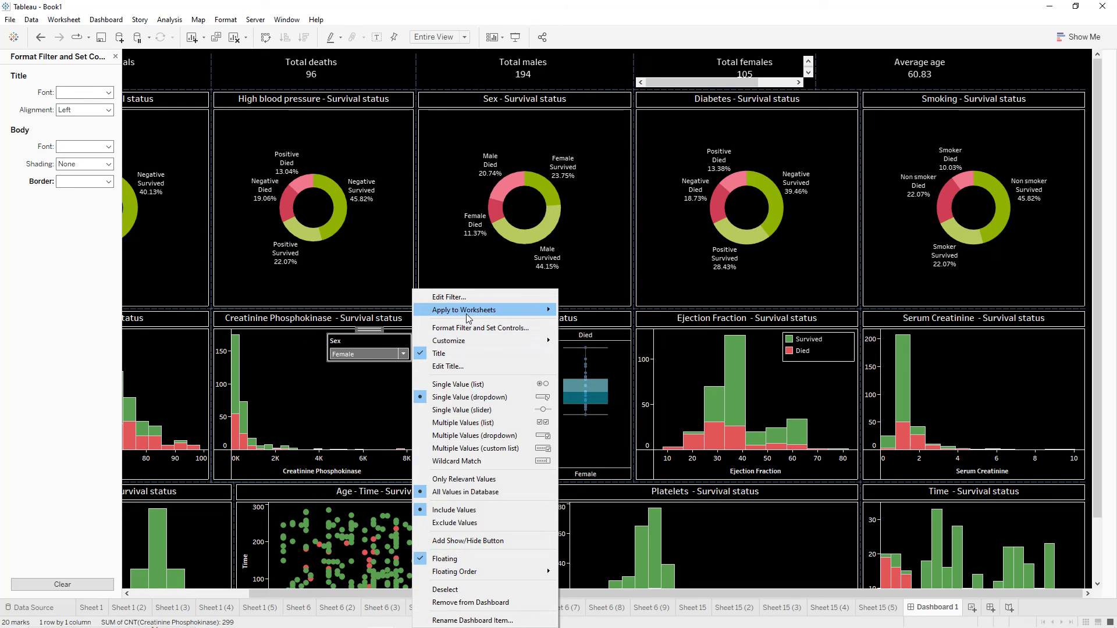
{"action": "mouse_move", "coordinate": [474, 313]}
{"action": "left_click", "coordinate": [571, 335]}
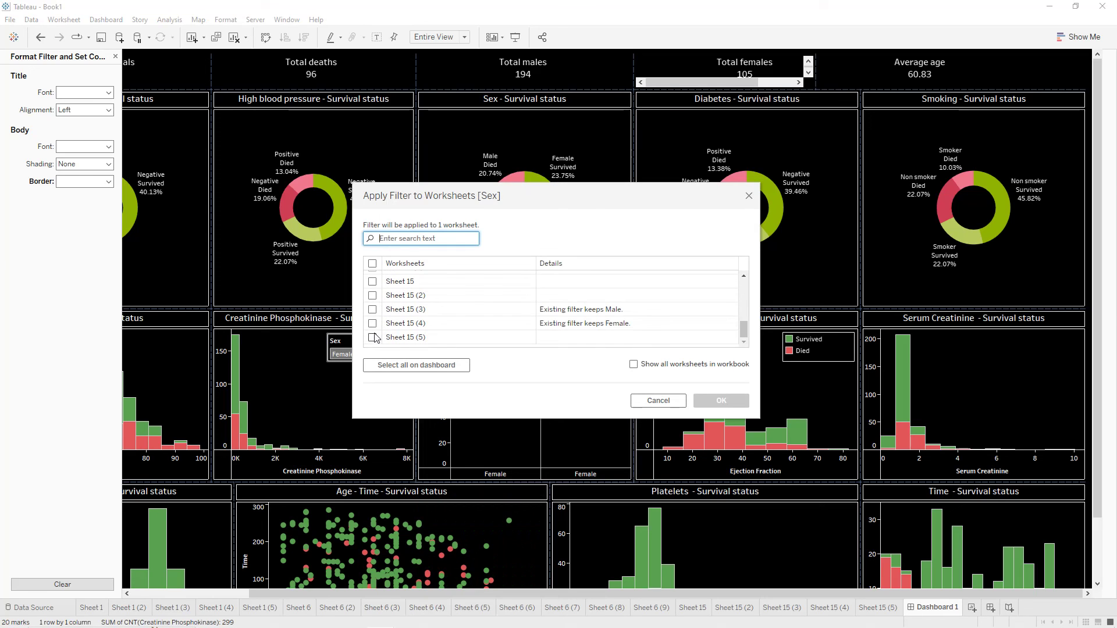
{"action": "scroll", "coordinate": [375, 337], "scroll_direction": "up", "scroll_amount": 5}
{"action": "left_click", "coordinate": [372, 279]}
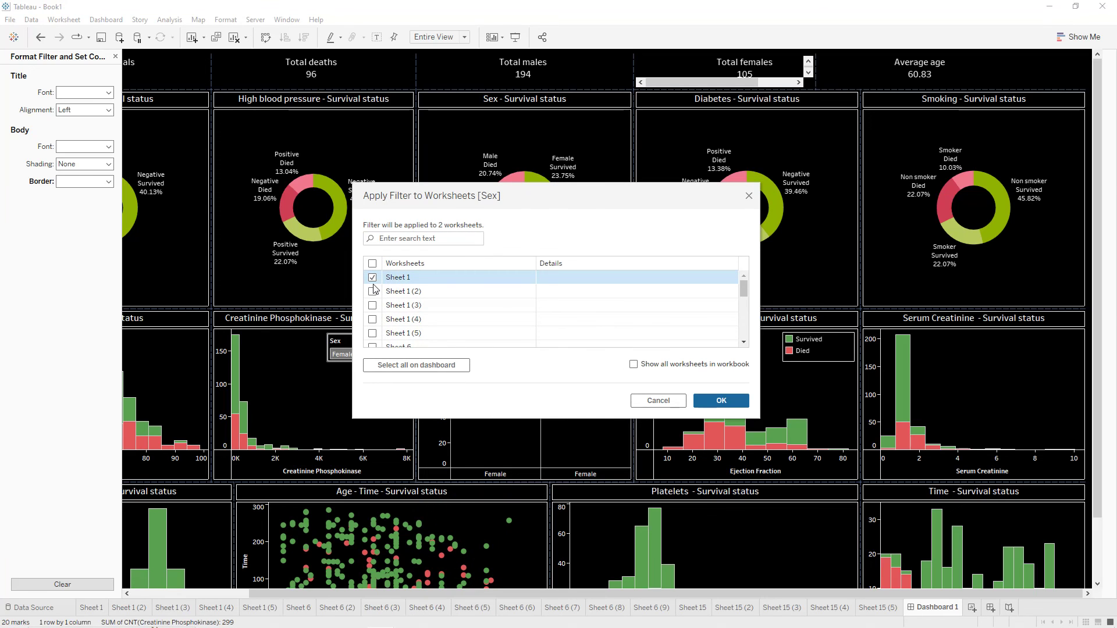
{"action": "left_click", "coordinate": [372, 291]}
{"action": "left_click", "coordinate": [372, 305]}
{"action": "left_click", "coordinate": [372, 319]}
{"action": "left_click", "coordinate": [373, 333]}
- Add the listed Sheet 6 worksheets to the Sex filter's scope, apply it, and set the filter to (All)
{"action": "scroll", "coordinate": [373, 336], "scroll_direction": "down", "scroll_amount": 1}
{"action": "left_click", "coordinate": [373, 312]}
{"action": "left_click", "coordinate": [372, 327]}
{"action": "scroll", "coordinate": [373, 326], "scroll_direction": "down", "scroll_amount": 1}
{"action": "left_click", "coordinate": [372, 334], "text": "shift"}
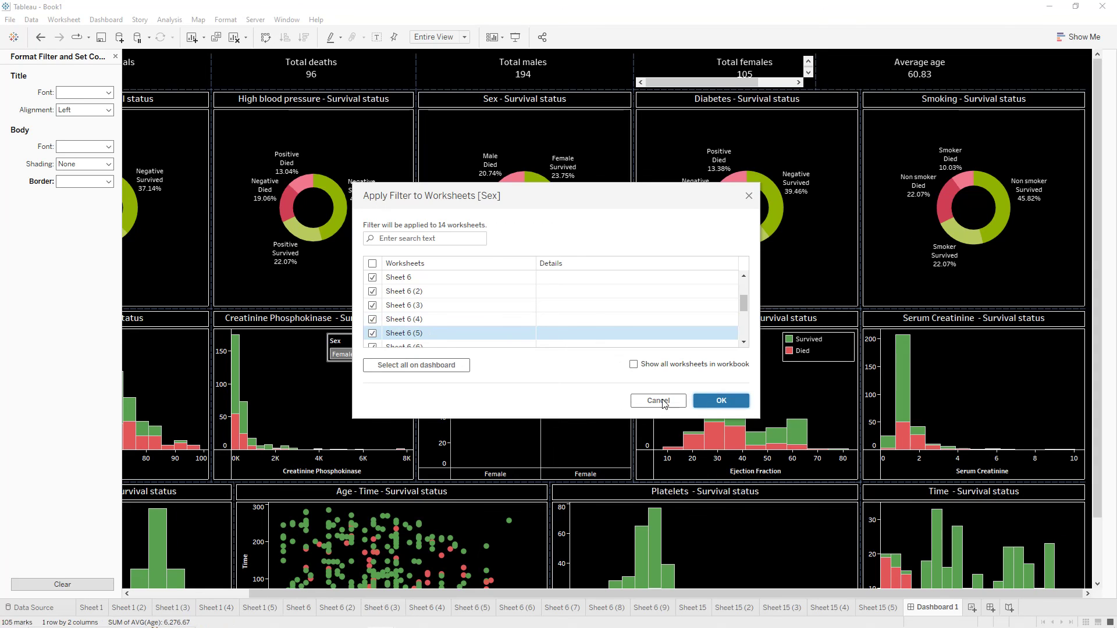
{"action": "left_click", "coordinate": [721, 401]}
{"action": "left_click", "coordinate": [373, 354]}
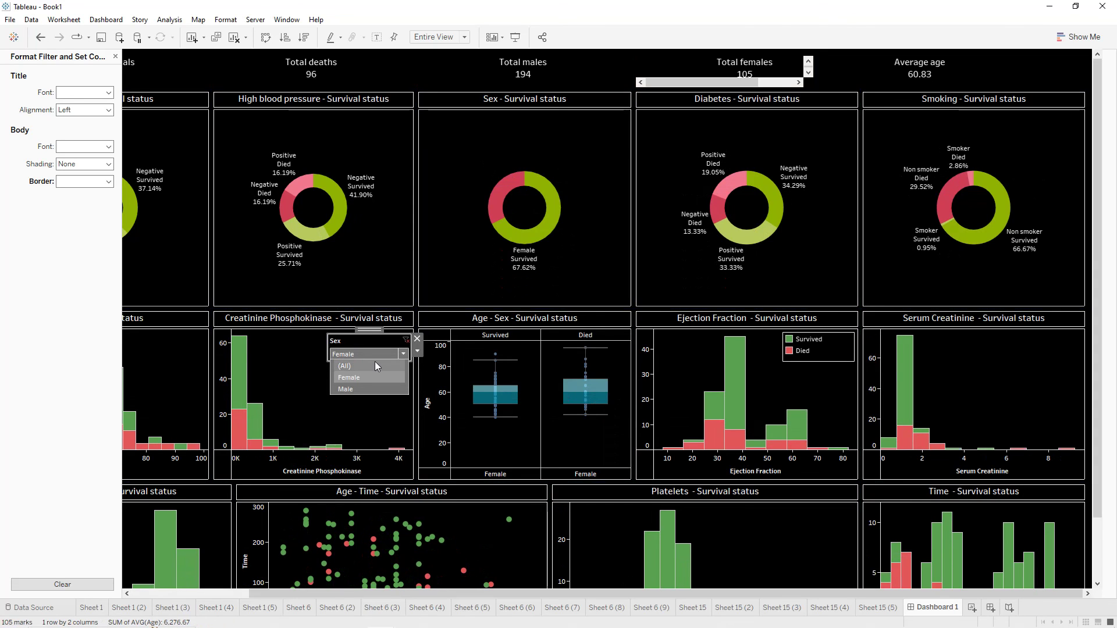
{"action": "left_click", "coordinate": [375, 362]}
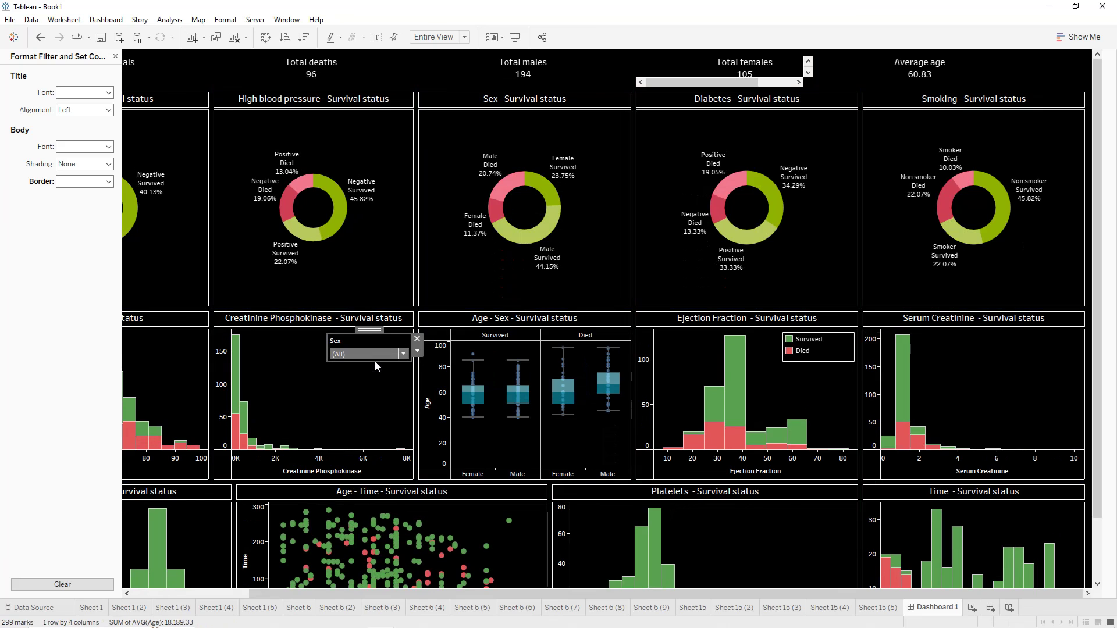
- Increase the height of the summary text row enough to fit without scrollbars and close the filter formatting pane
{"action": "left_click", "coordinate": [802, 87]}
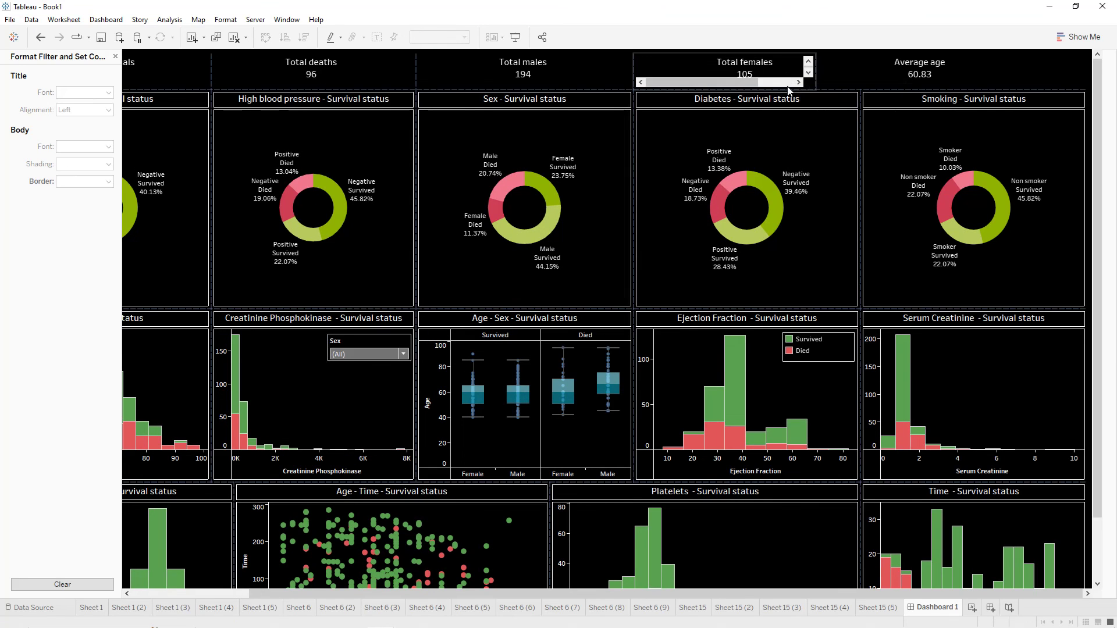
{"action": "left_click_drag", "start_coordinate": [786, 98], "coordinate": [788, 104]}
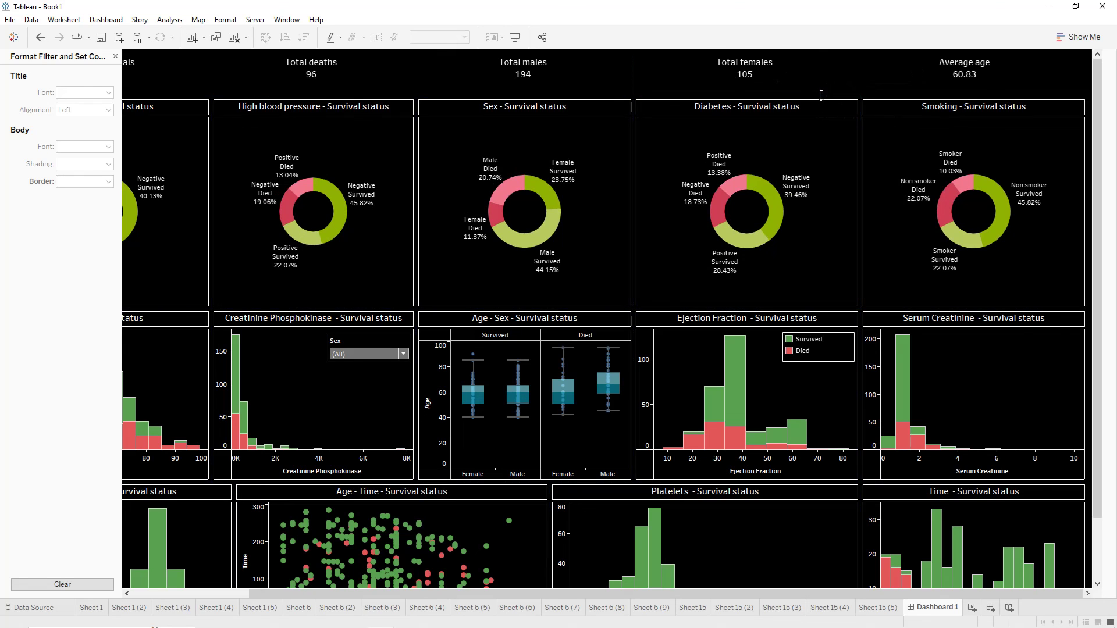
{"action": "left_click_drag", "start_coordinate": [821, 94], "coordinate": [821, 91]}
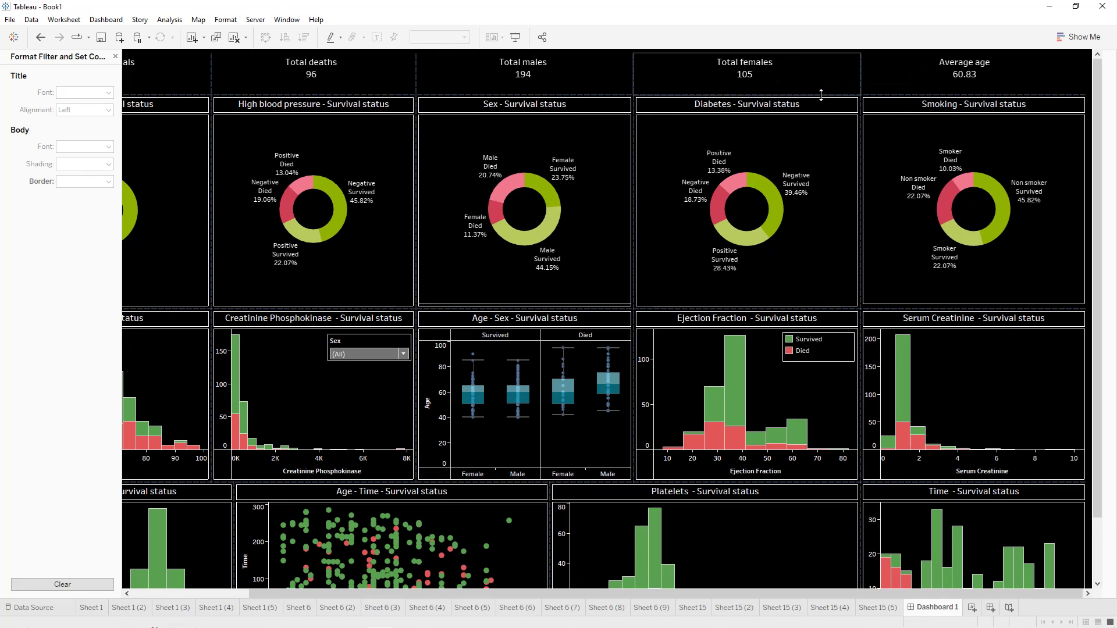
{"action": "left_click", "coordinate": [115, 57]}
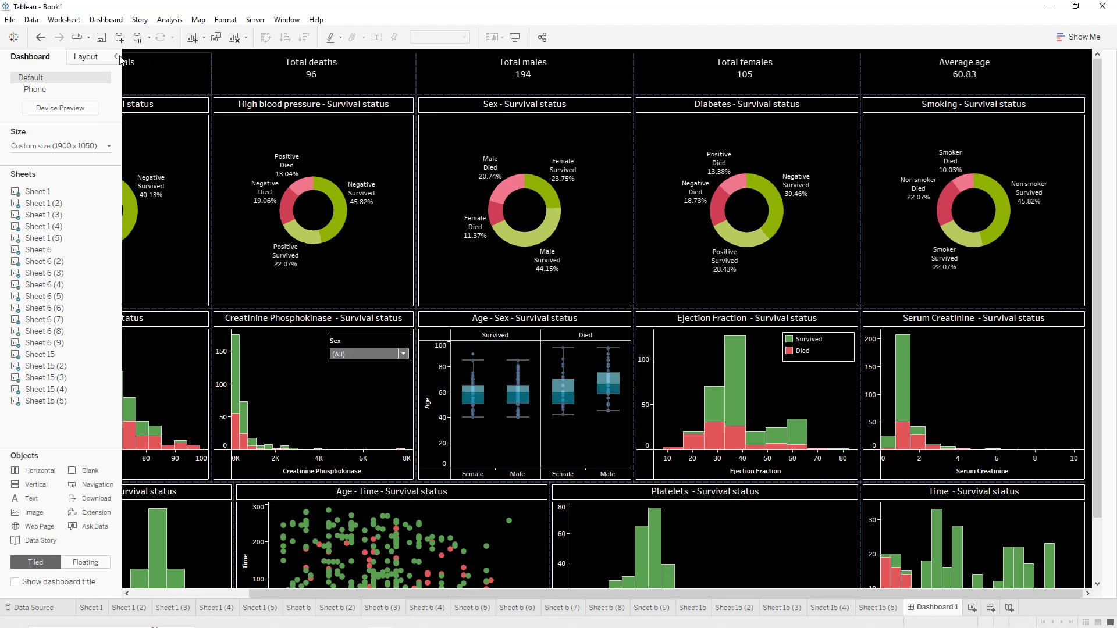
- Add a floating Blank object to the dashboard and give it a white background
{"action": "left_click", "coordinate": [87, 58]}
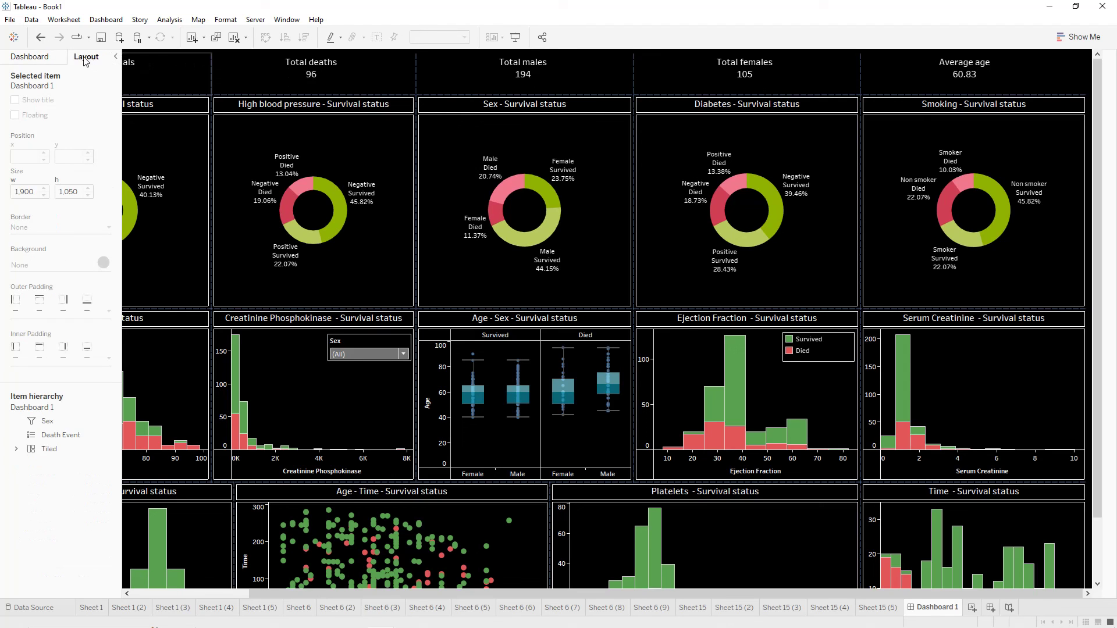
{"action": "left_click", "coordinate": [36, 60]}
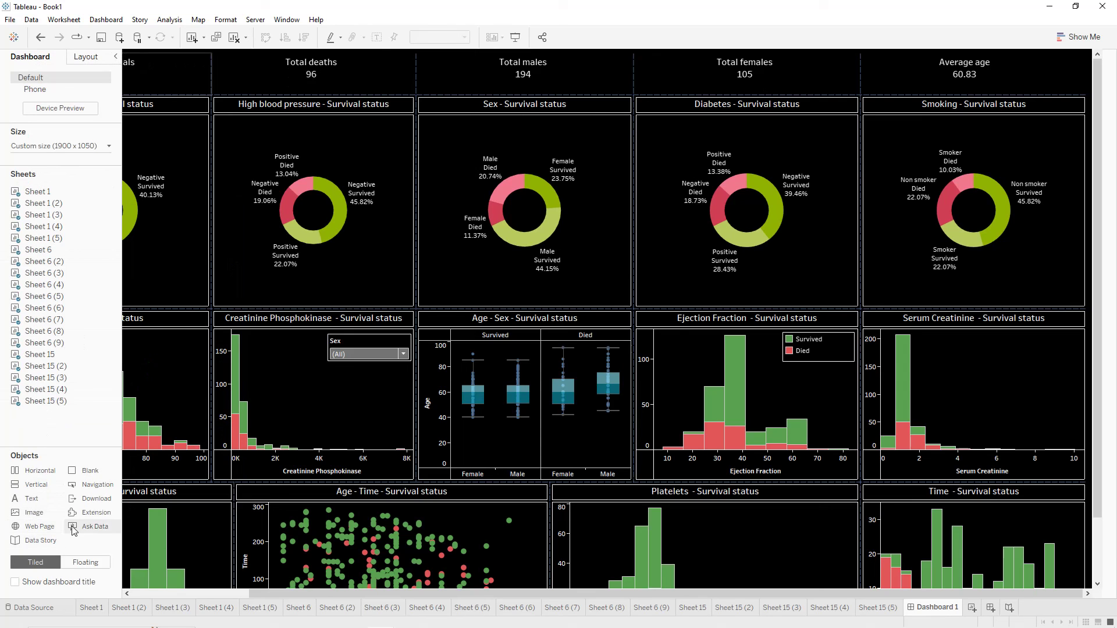
{"action": "left_click", "coordinate": [75, 563]}
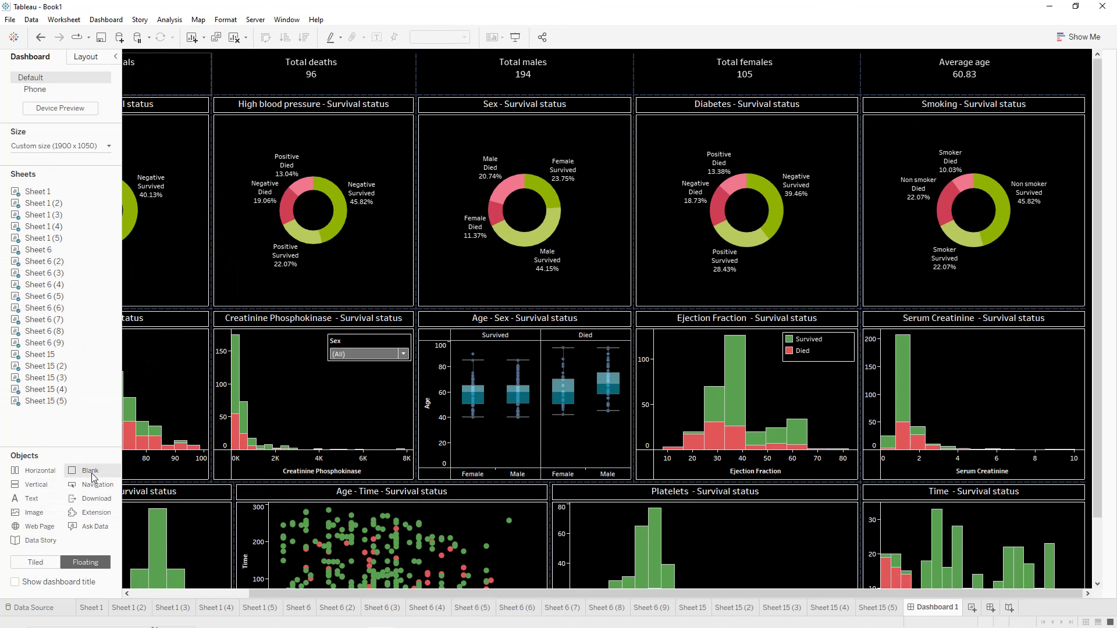
{"action": "double_click", "coordinate": [87, 471]}
{"action": "left_click", "coordinate": [91, 60]}
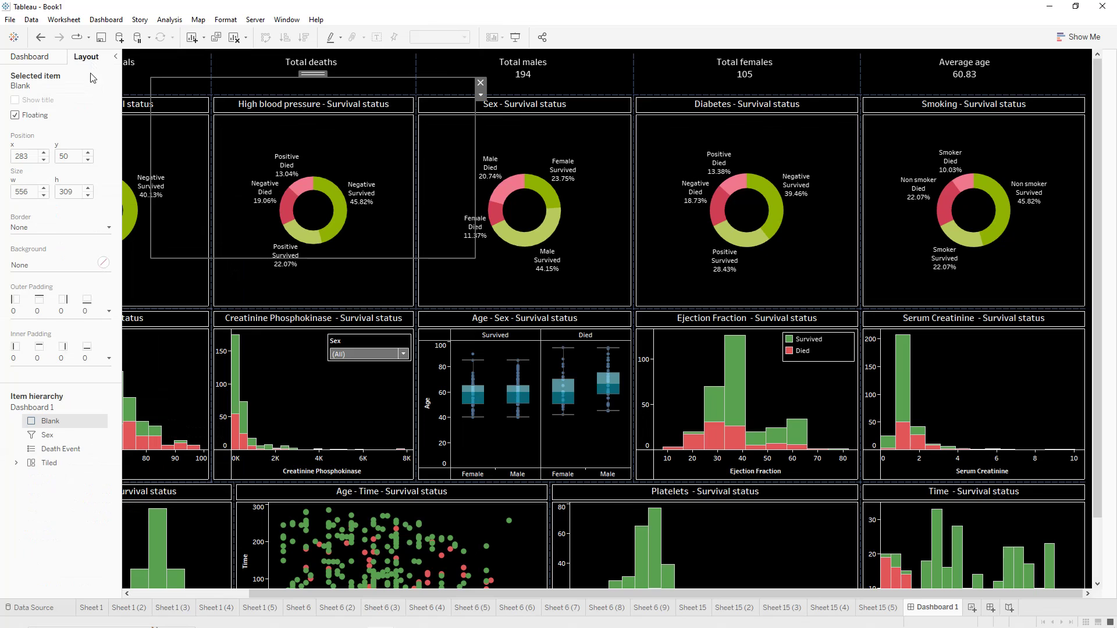
{"action": "left_click", "coordinate": [69, 269]}
{"action": "left_click", "coordinate": [33, 303]}
- Shrink the blank object to a vertical line 2 wide and 59 high, and paste three copies of it
{"action": "left_click_drag", "start_coordinate": [476, 243], "coordinate": [188, 108]}
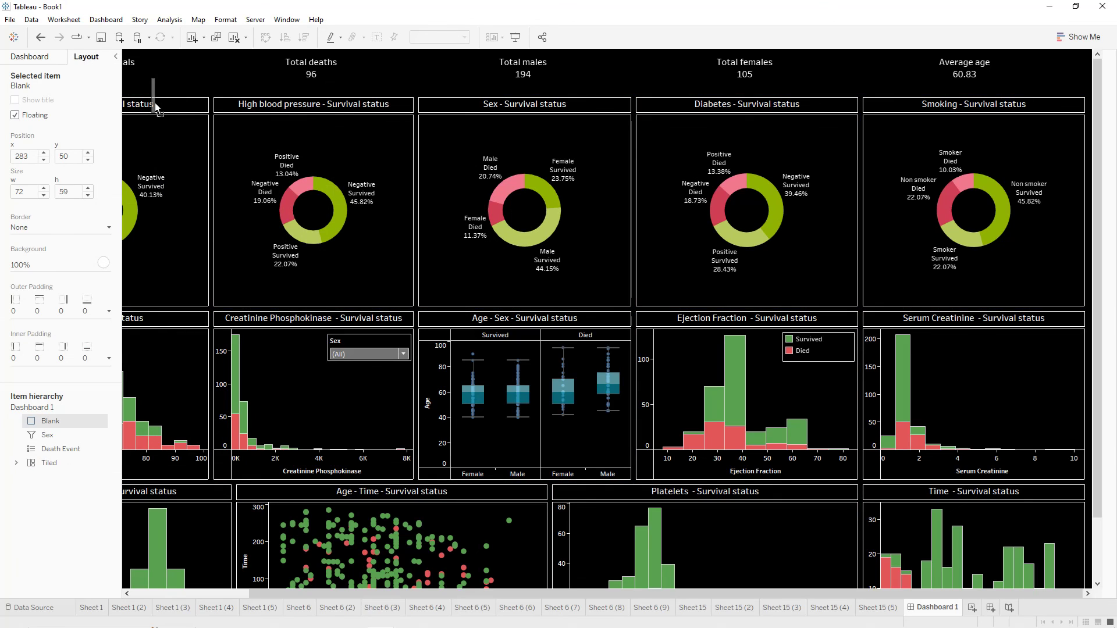
{"action": "left_click_drag", "start_coordinate": [154, 109], "coordinate": [154, 108]}
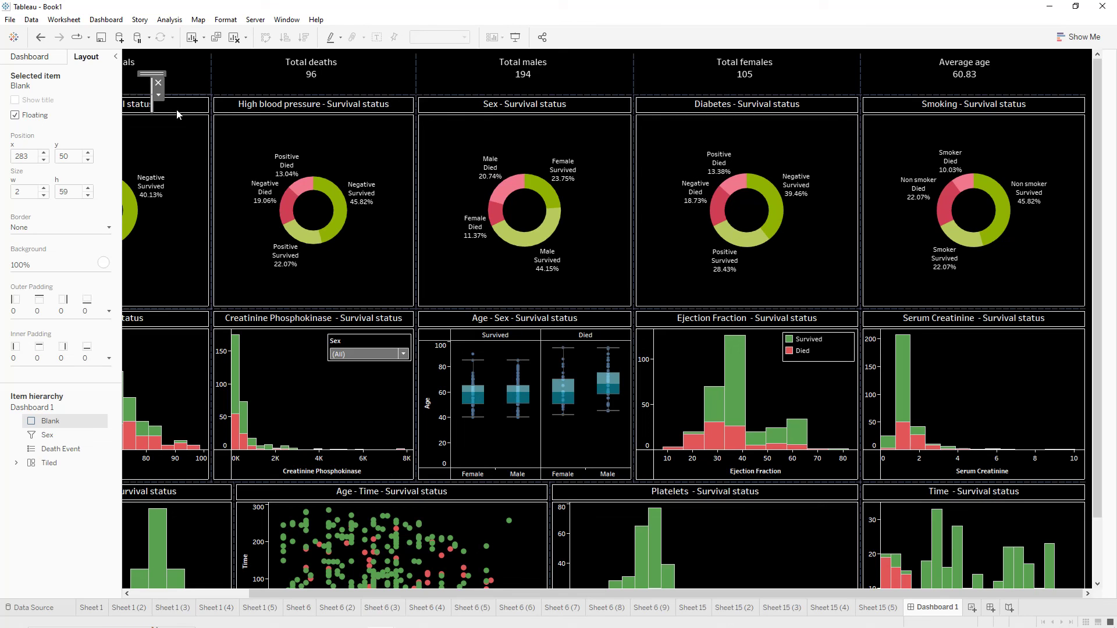
{"action": "key", "text": "ctrl+v"}
{"action": "key", "text": "ctrl+v"}
{"action": "key", "text": "ctrl+v"}
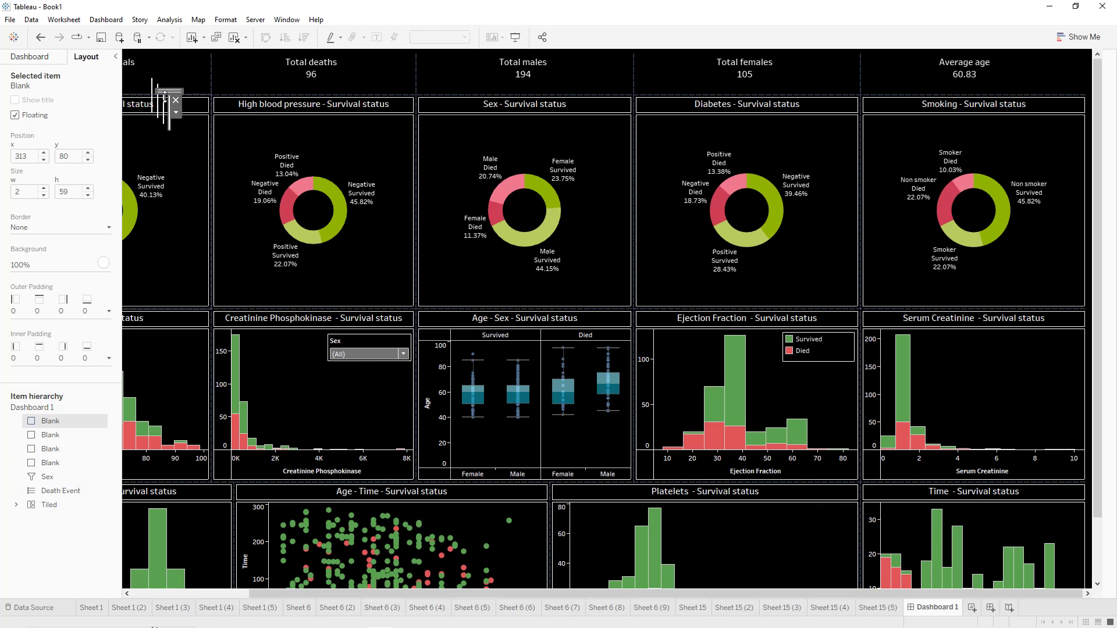
- Place one divider line between Total females and Average age and another between Total males and Total females
{"action": "left_click_drag", "start_coordinate": [168, 89], "coordinate": [860, 52]}
{"action": "left_click", "coordinate": [167, 106]}
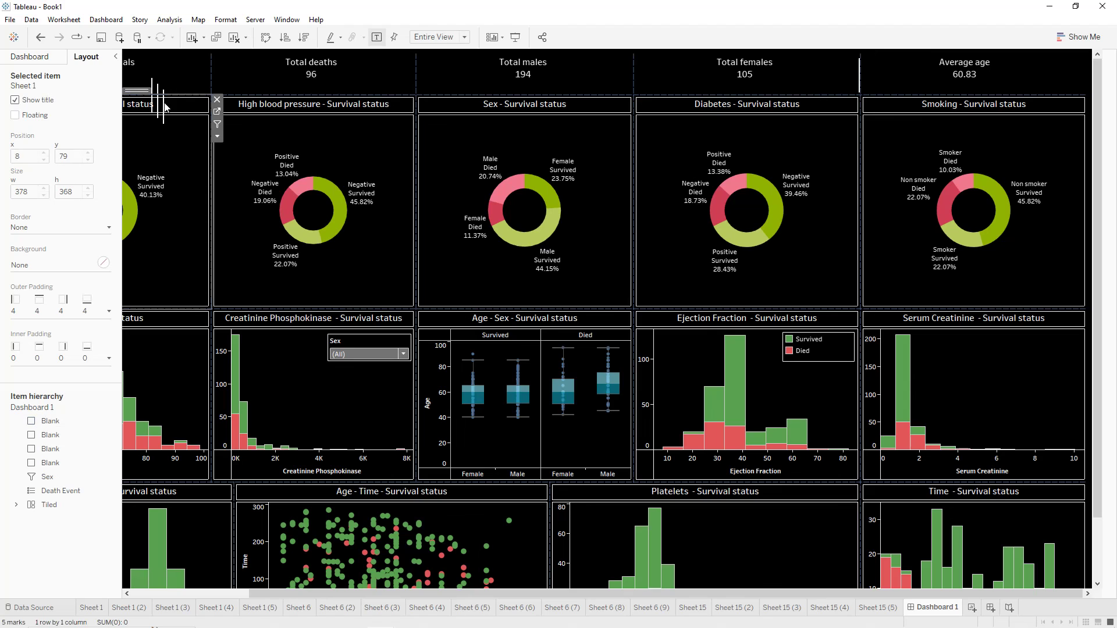
{"action": "left_click", "coordinate": [166, 105]}
{"action": "left_click_drag", "start_coordinate": [162, 96], "coordinate": [611, 56]}
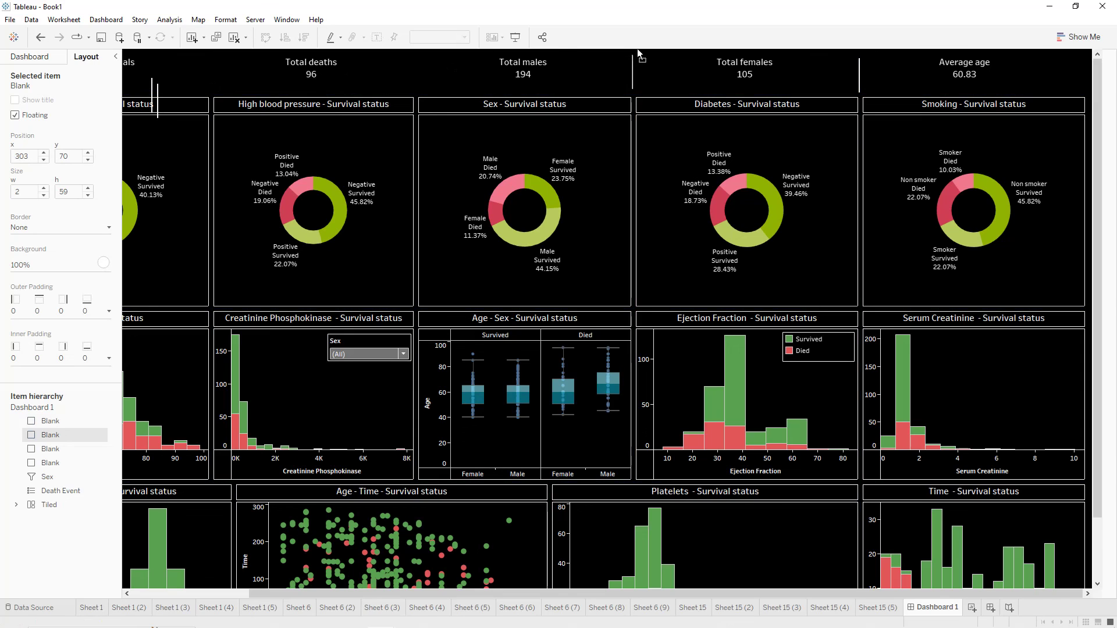
{"action": "left_click_drag", "start_coordinate": [638, 54], "coordinate": [632, 51]}
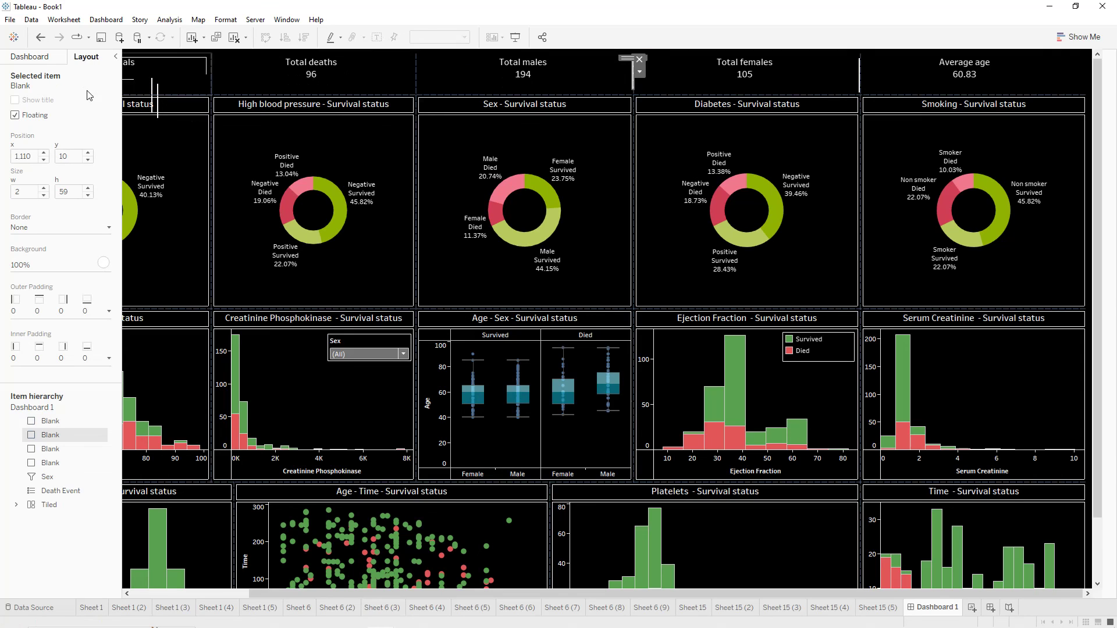
- Place the remaining divider lines between Total deaths and Total males and between Total individuals and Total deaths
{"action": "left_click", "coordinate": [159, 108]}
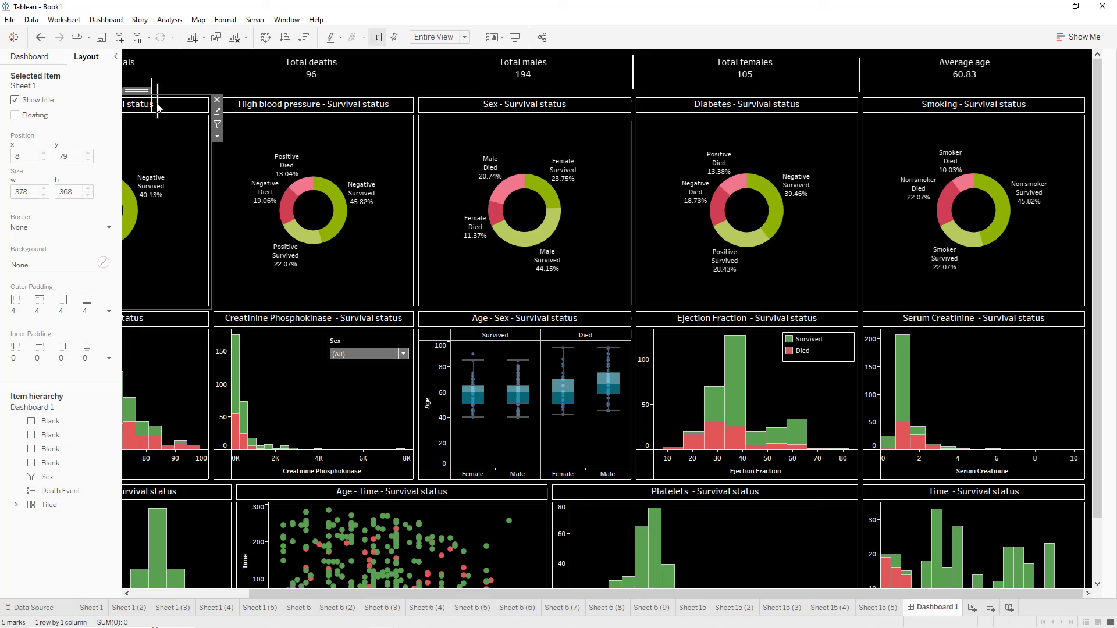
{"action": "left_click", "coordinate": [158, 93]}
{"action": "left_click_drag", "start_coordinate": [159, 77], "coordinate": [417, 50]}
{"action": "left_click", "coordinate": [152, 86]}
{"action": "left_click_drag", "start_coordinate": [155, 73], "coordinate": [234, 60]}
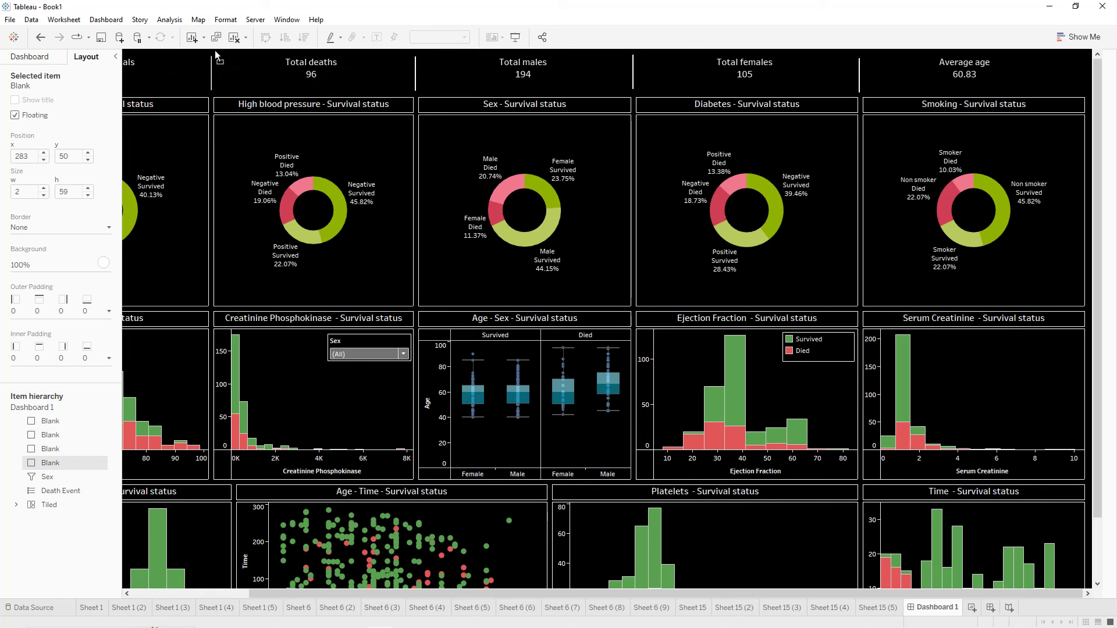
{"action": "left_click_drag", "start_coordinate": [215, 50], "coordinate": [214, 50]}
- Collapse the side pane and view the full dashboard in presentation mode
{"action": "left_click", "coordinate": [116, 55]}
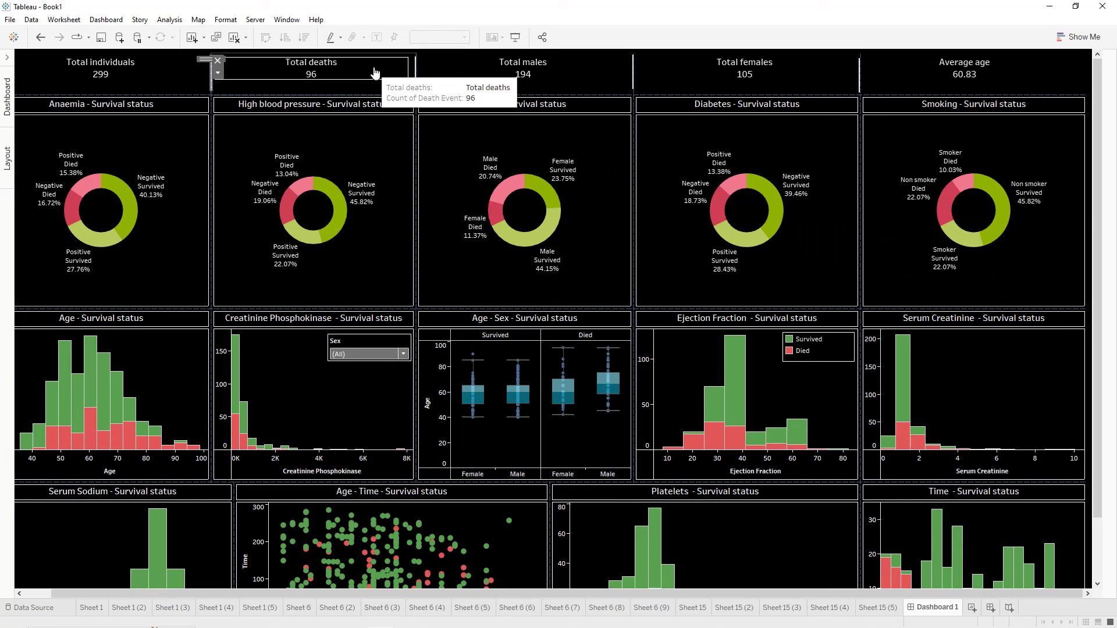
{"action": "left_click", "coordinate": [517, 38]}
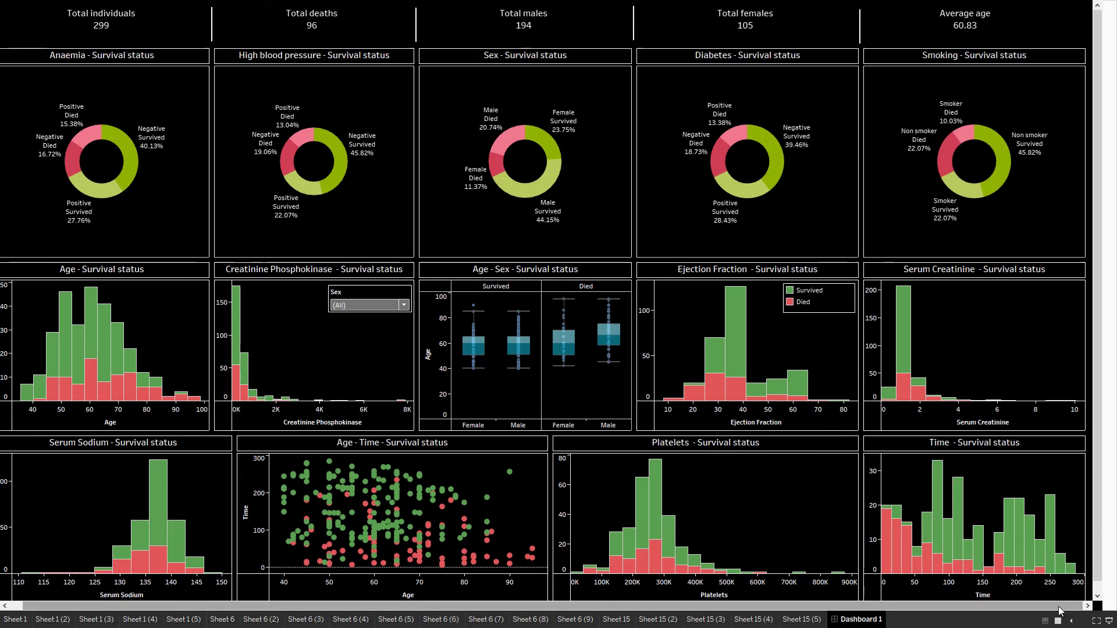
{"action": "scroll", "coordinate": [1035, 608], "scroll_direction": "left", "scroll_amount": 1}
{"action": "left_click_drag", "start_coordinate": [1035, 610], "coordinate": [1047, 611]}
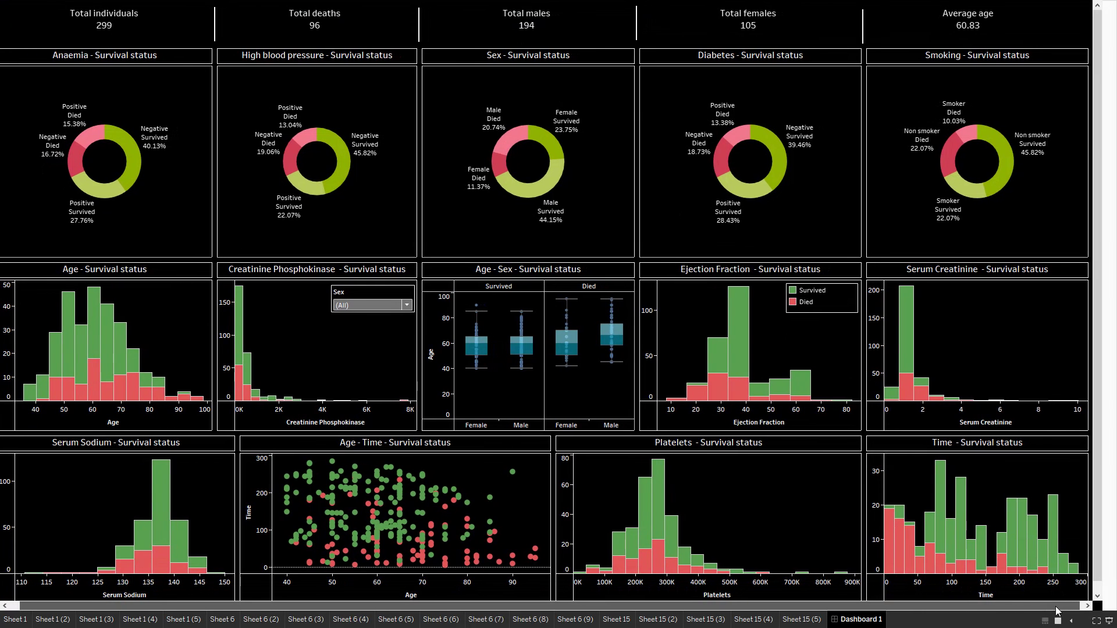
{"action": "scroll", "coordinate": [1047, 611], "scroll_direction": "left", "scroll_amount": 1}
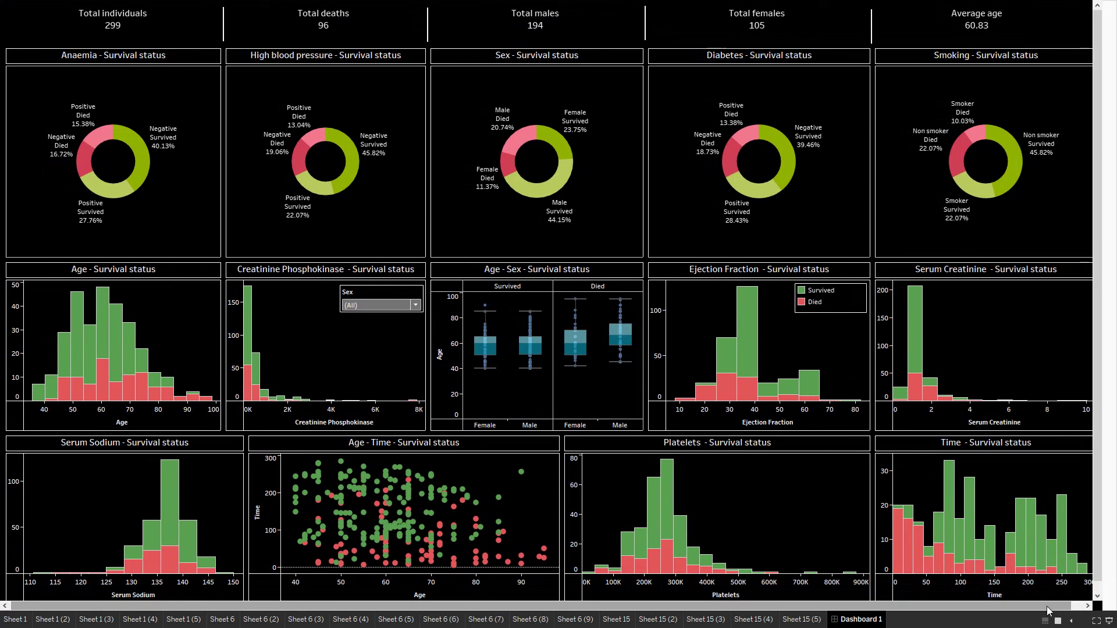
{"action": "left_click_drag", "start_coordinate": [1047, 611], "coordinate": [1053, 608]}
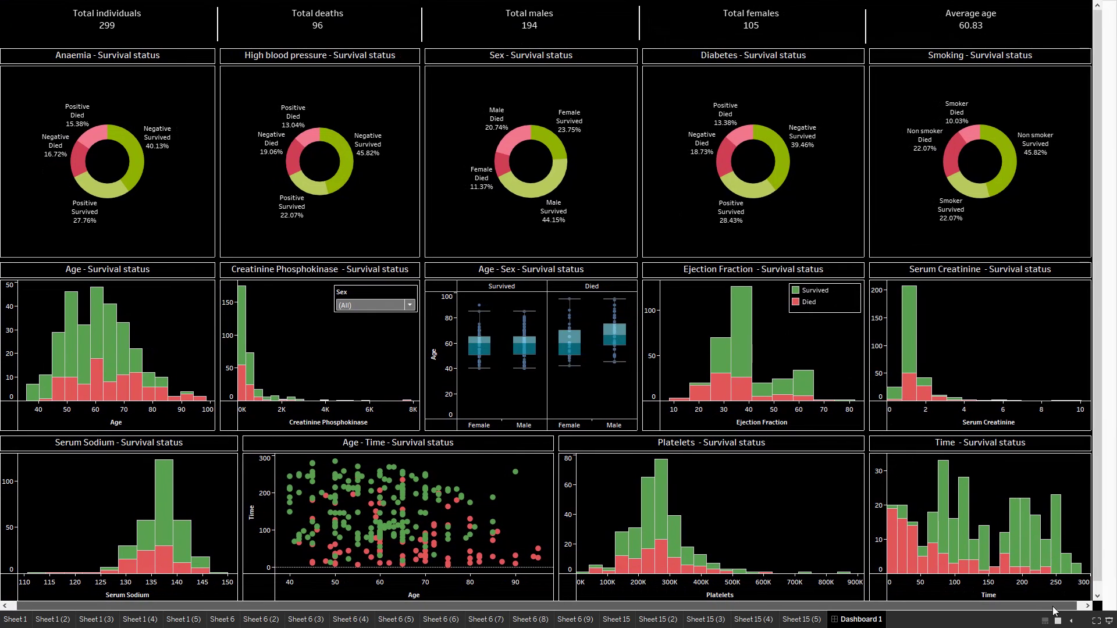
- Highlight Died and Survived in turn through the legend, and clear the highlighting
{"action": "left_click", "coordinate": [803, 304]}
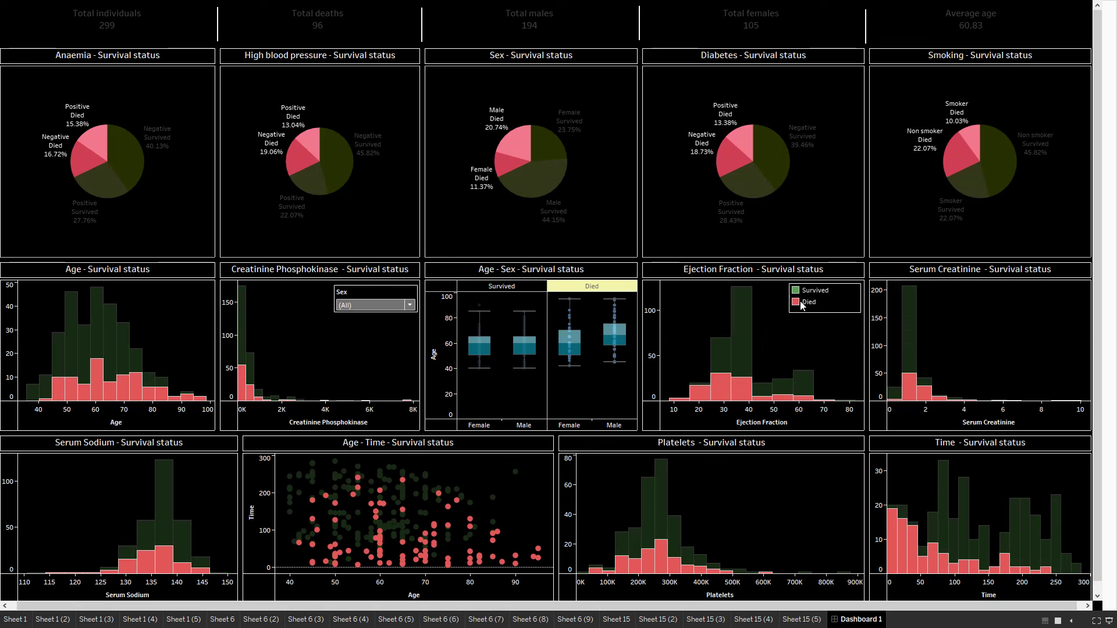
{"action": "left_click", "coordinate": [808, 291]}
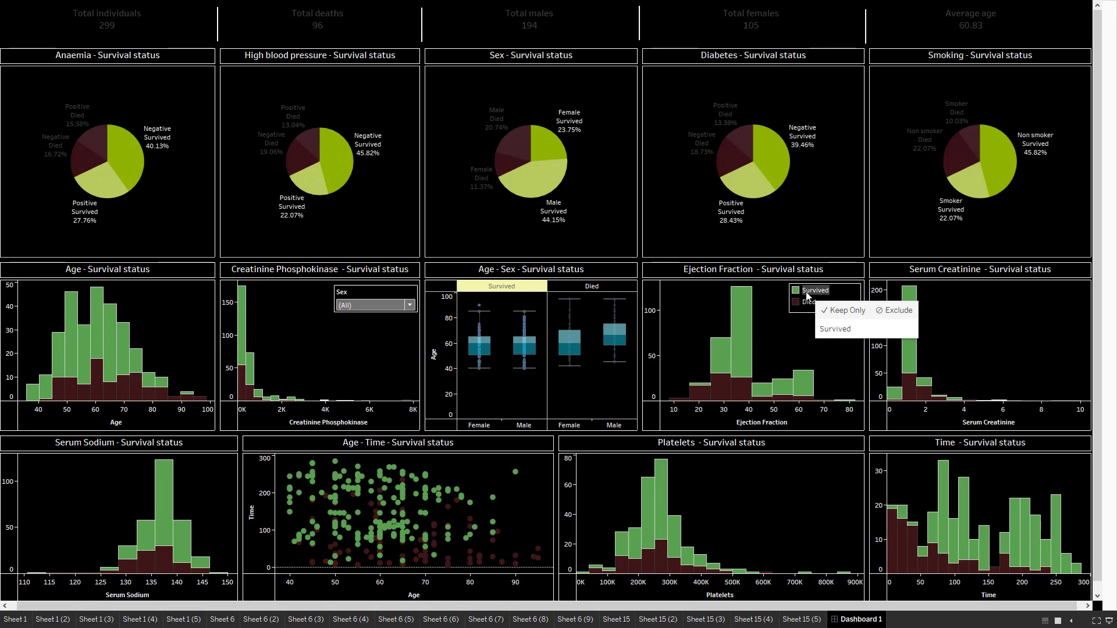
{"action": "left_click", "coordinate": [808, 293]}
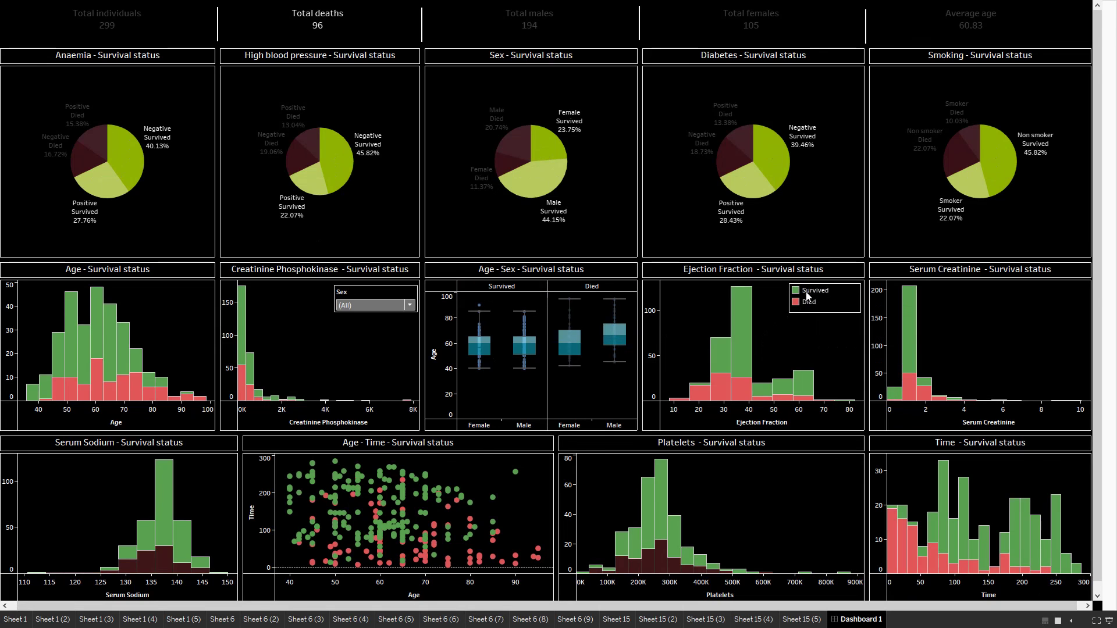
- Test the Sex filter with Female and Male, and open its value list again
{"action": "left_click", "coordinate": [359, 305]}
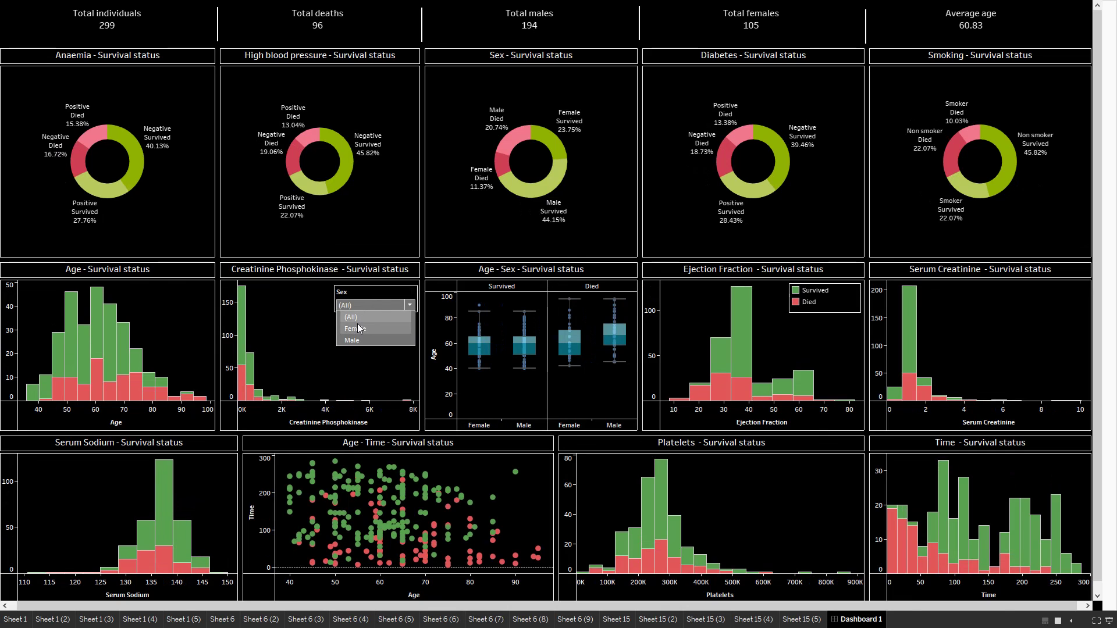
{"action": "left_click", "coordinate": [359, 329]}
{"action": "left_click", "coordinate": [362, 305]}
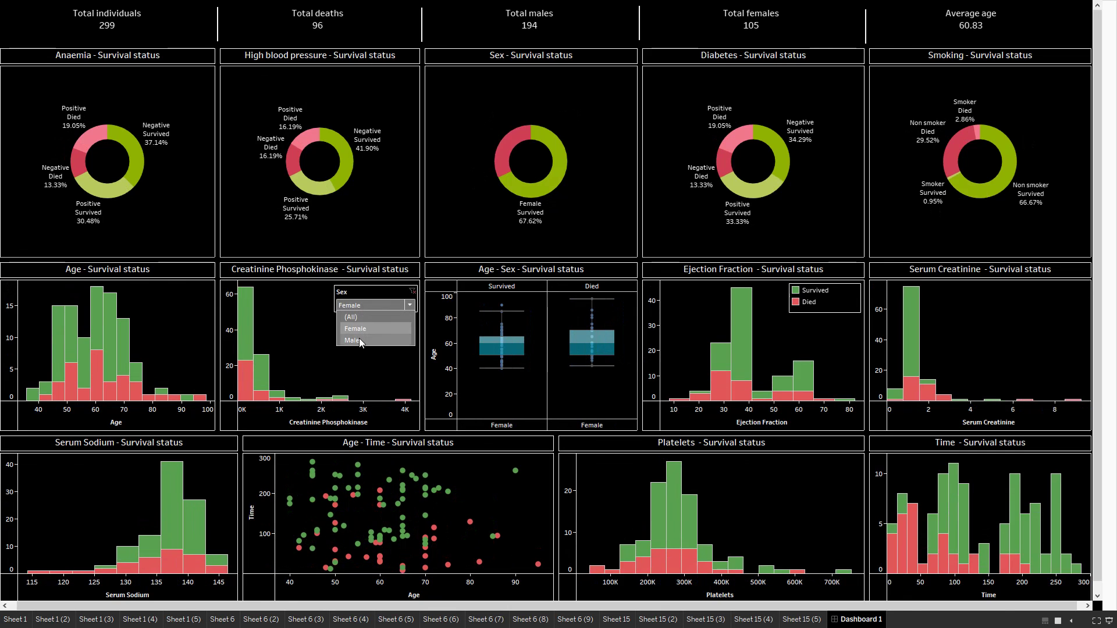
{"action": "left_click", "coordinate": [355, 340]}
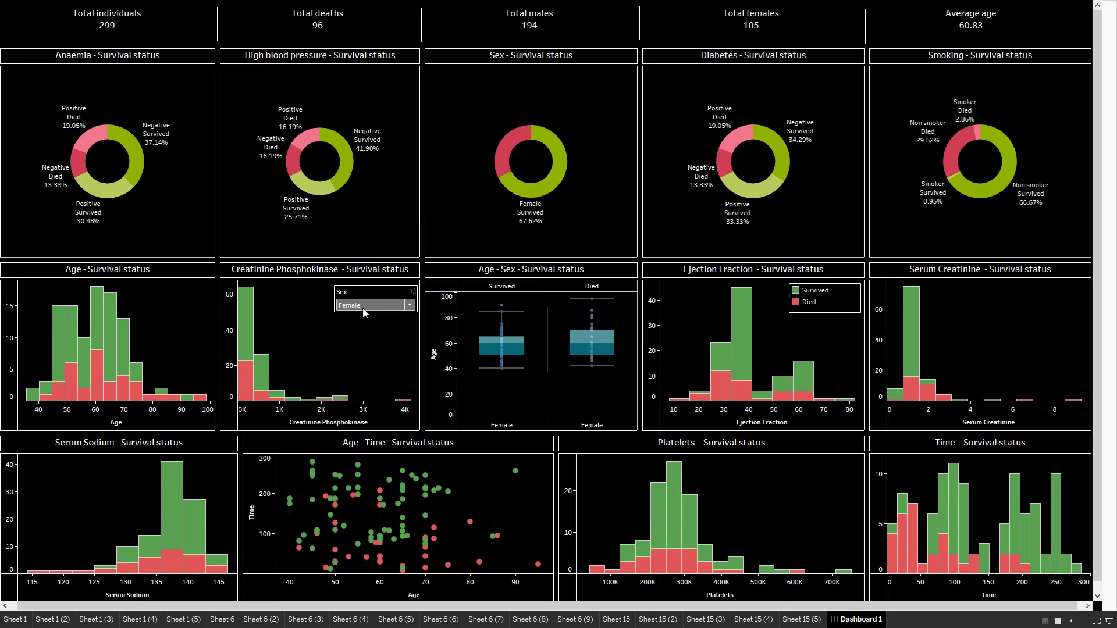
{"action": "left_click", "coordinate": [361, 305]}
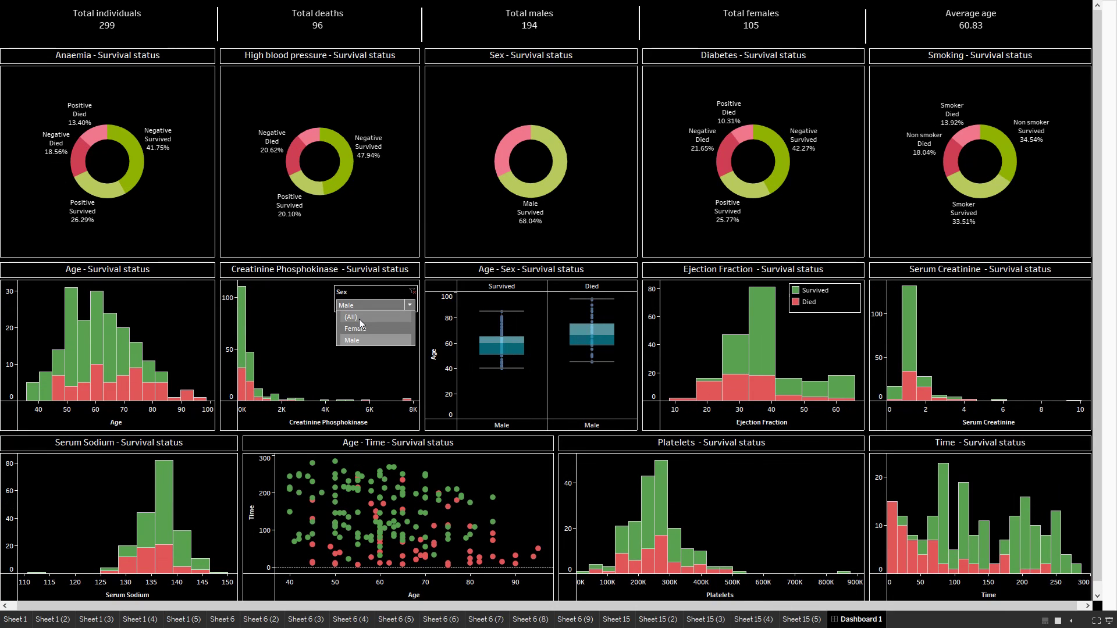